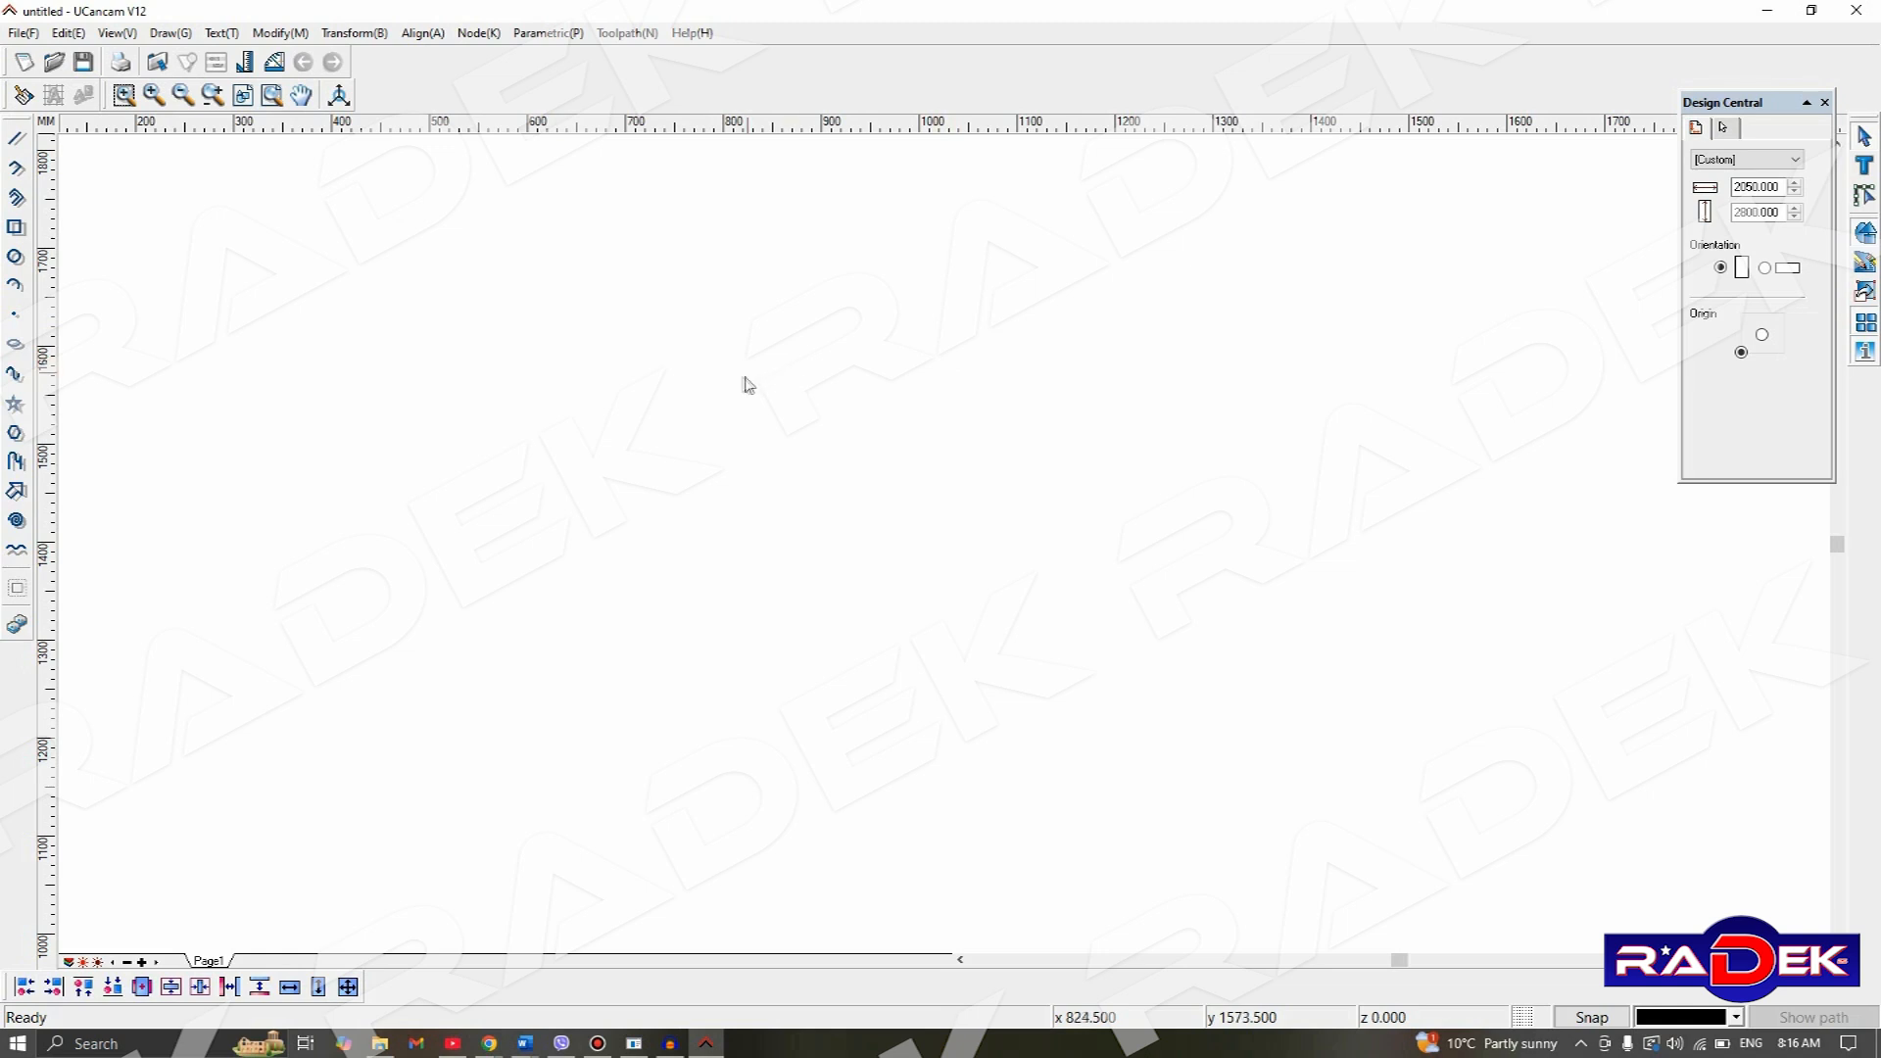
key("ctrl+o")
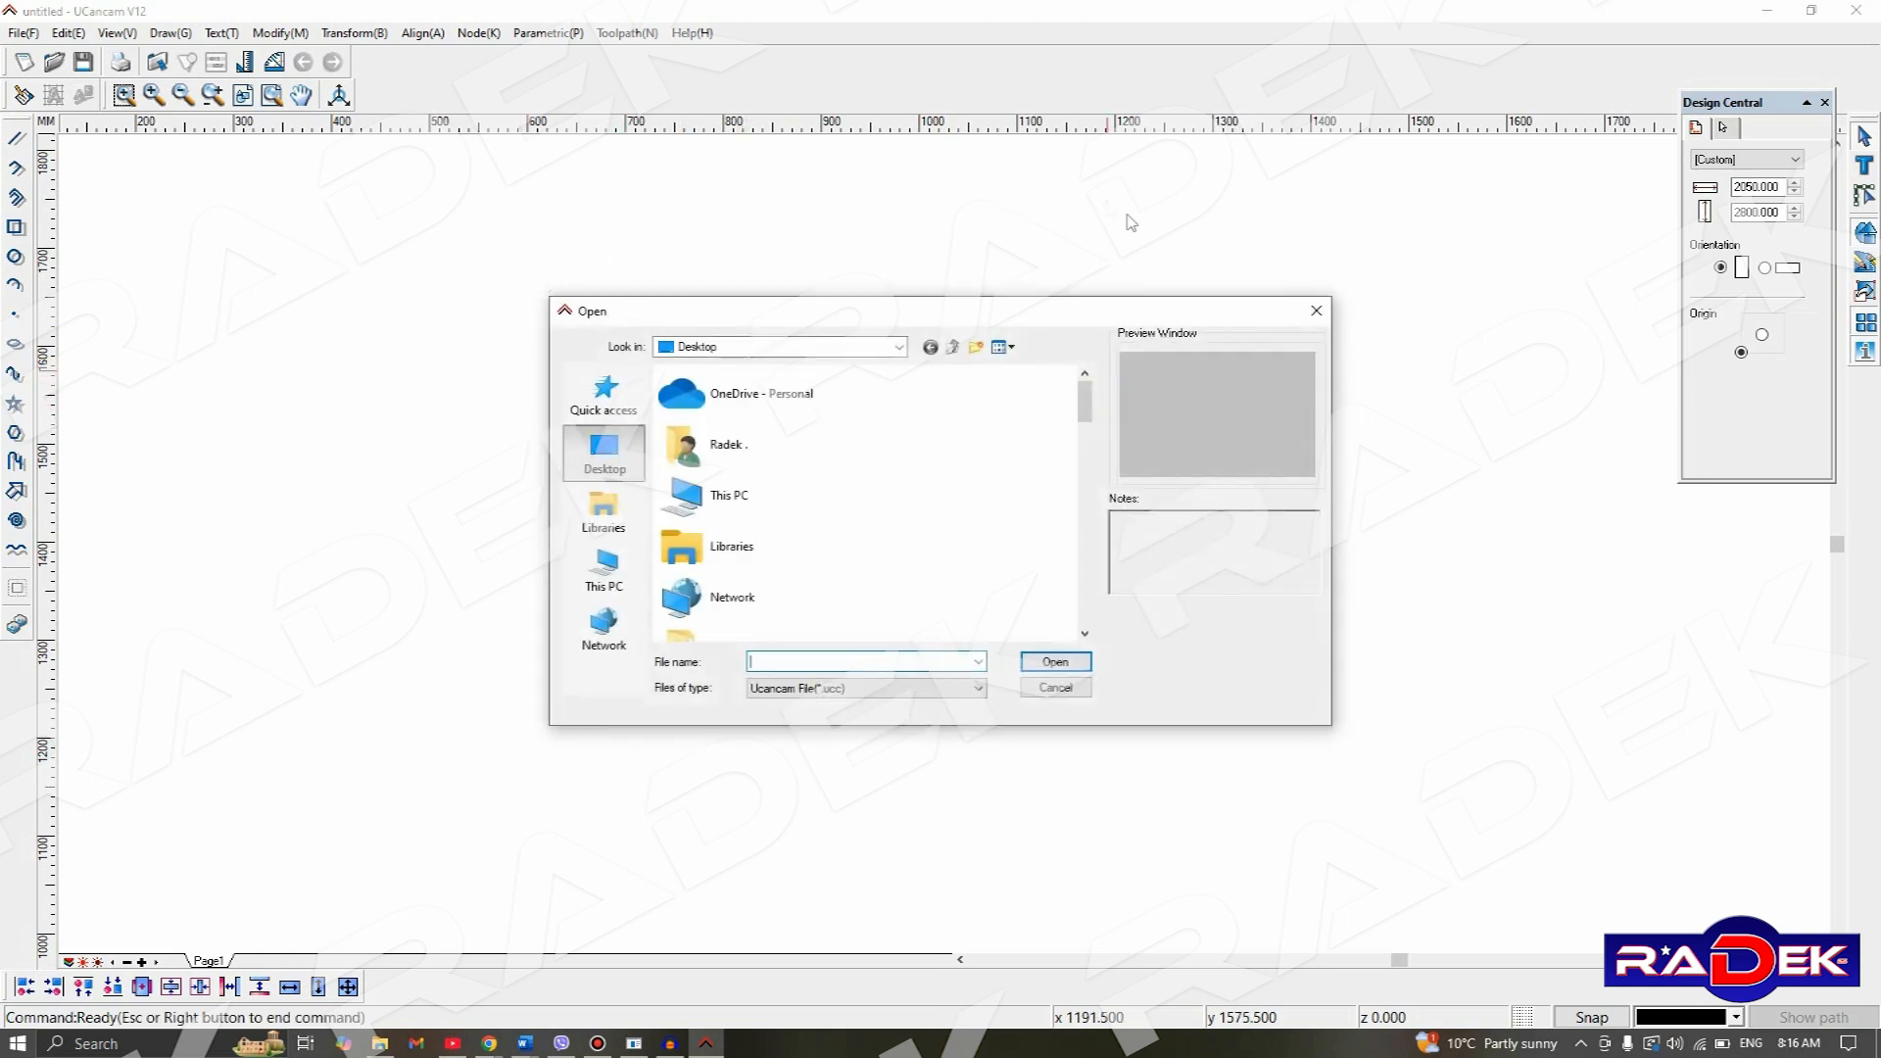
left_click(1316, 310)
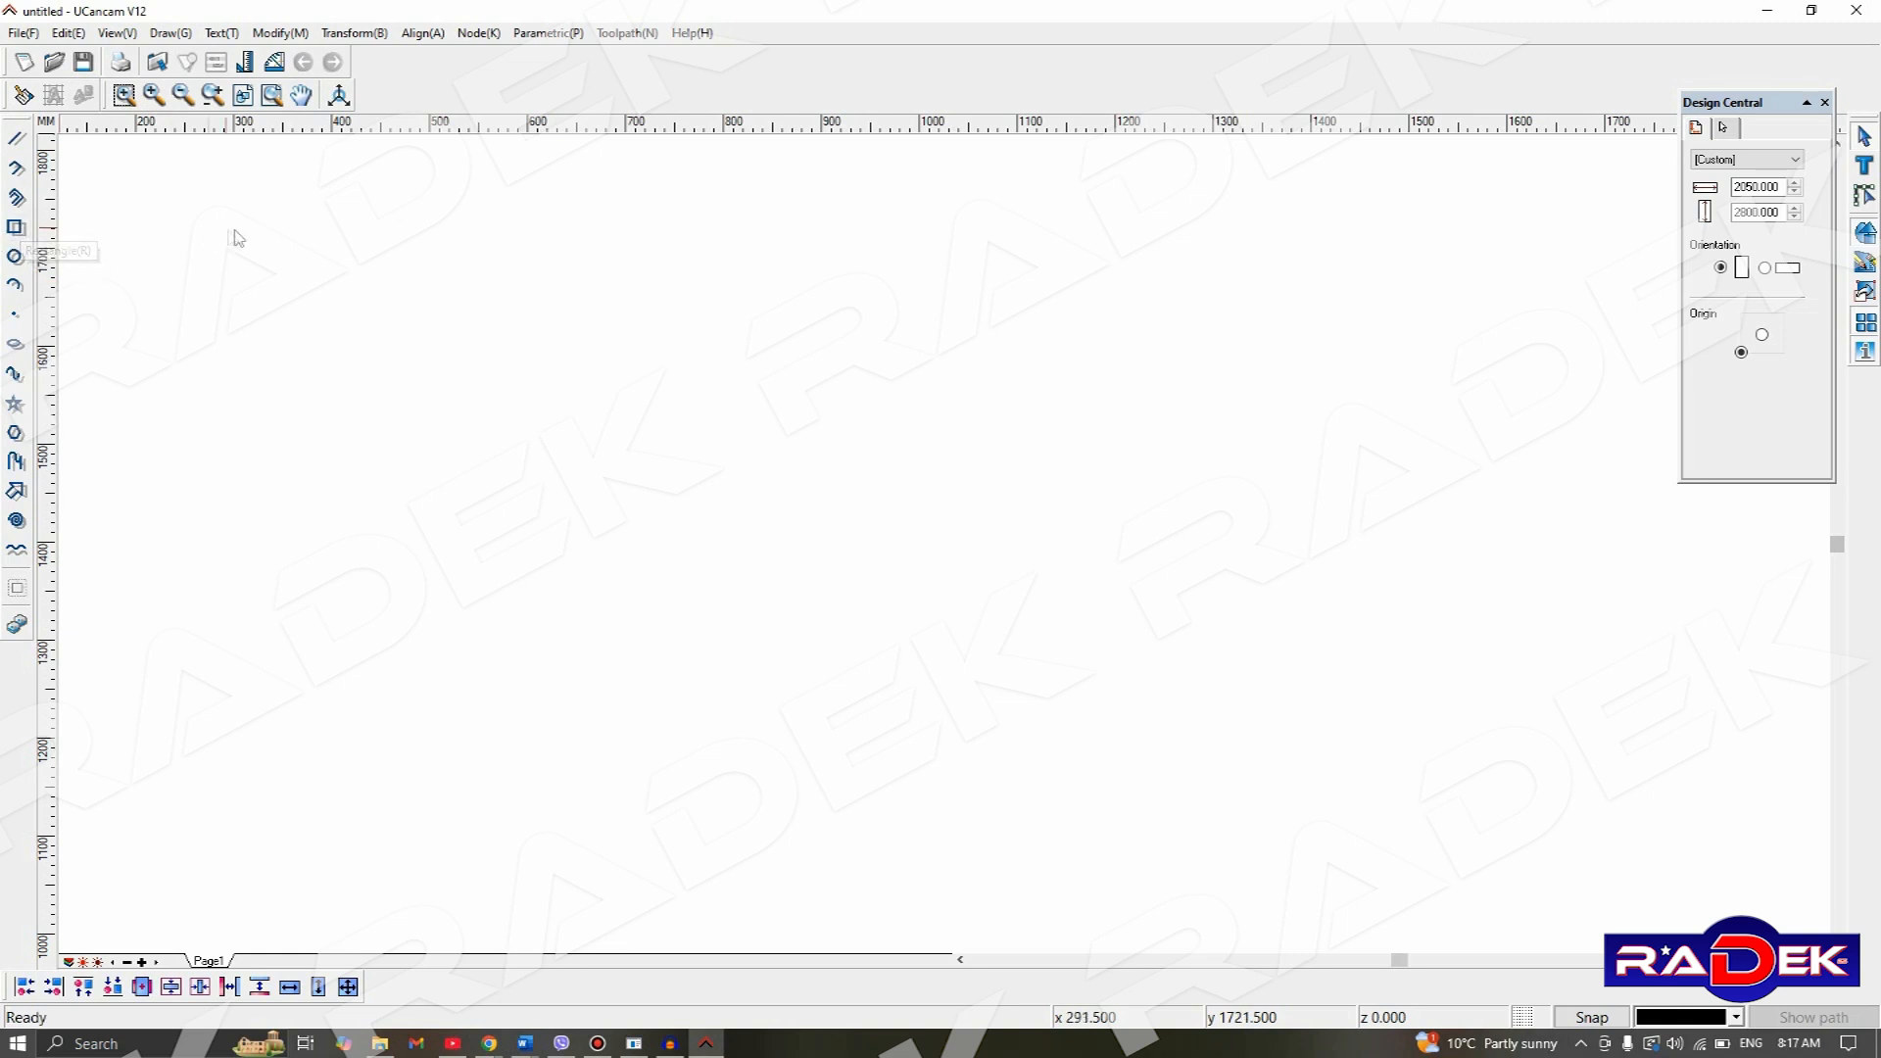
left_click(1782, 187)
left_click_drag(1770, 186, 1676, 206)
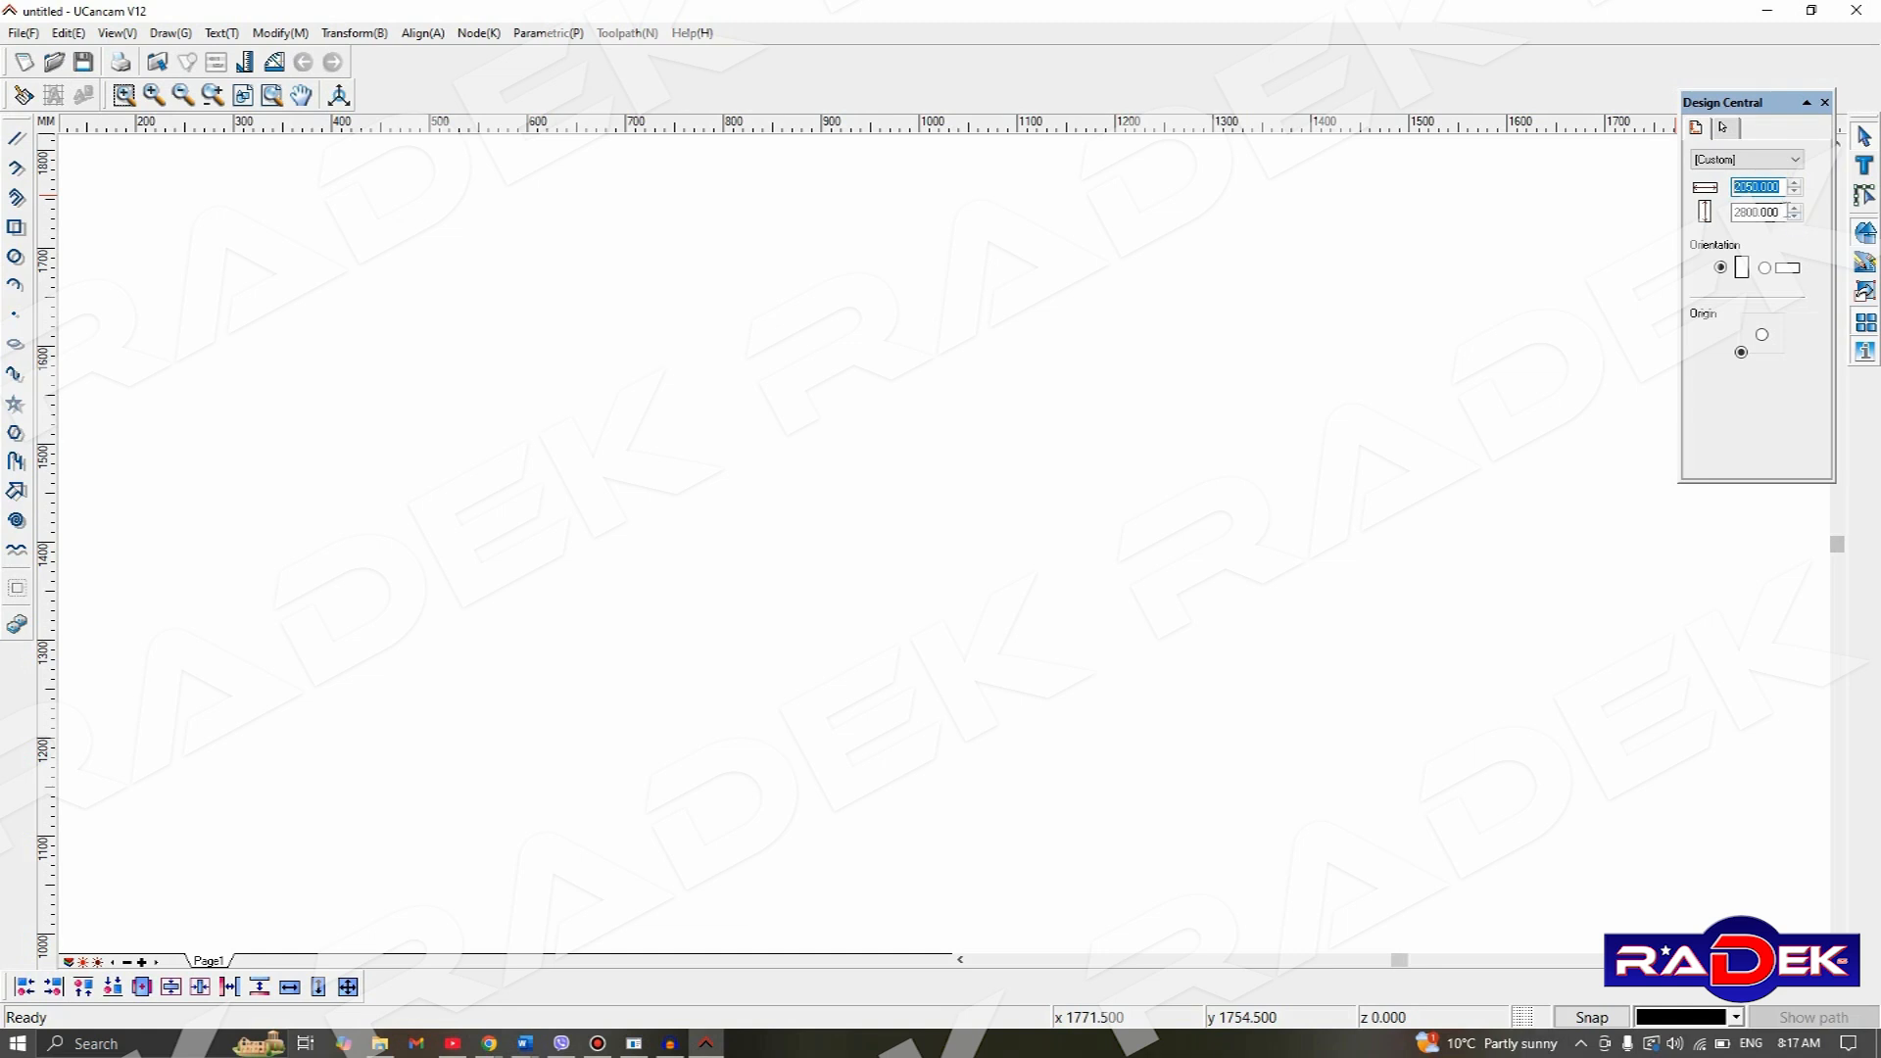
left_click_drag(1786, 209, 1681, 221)
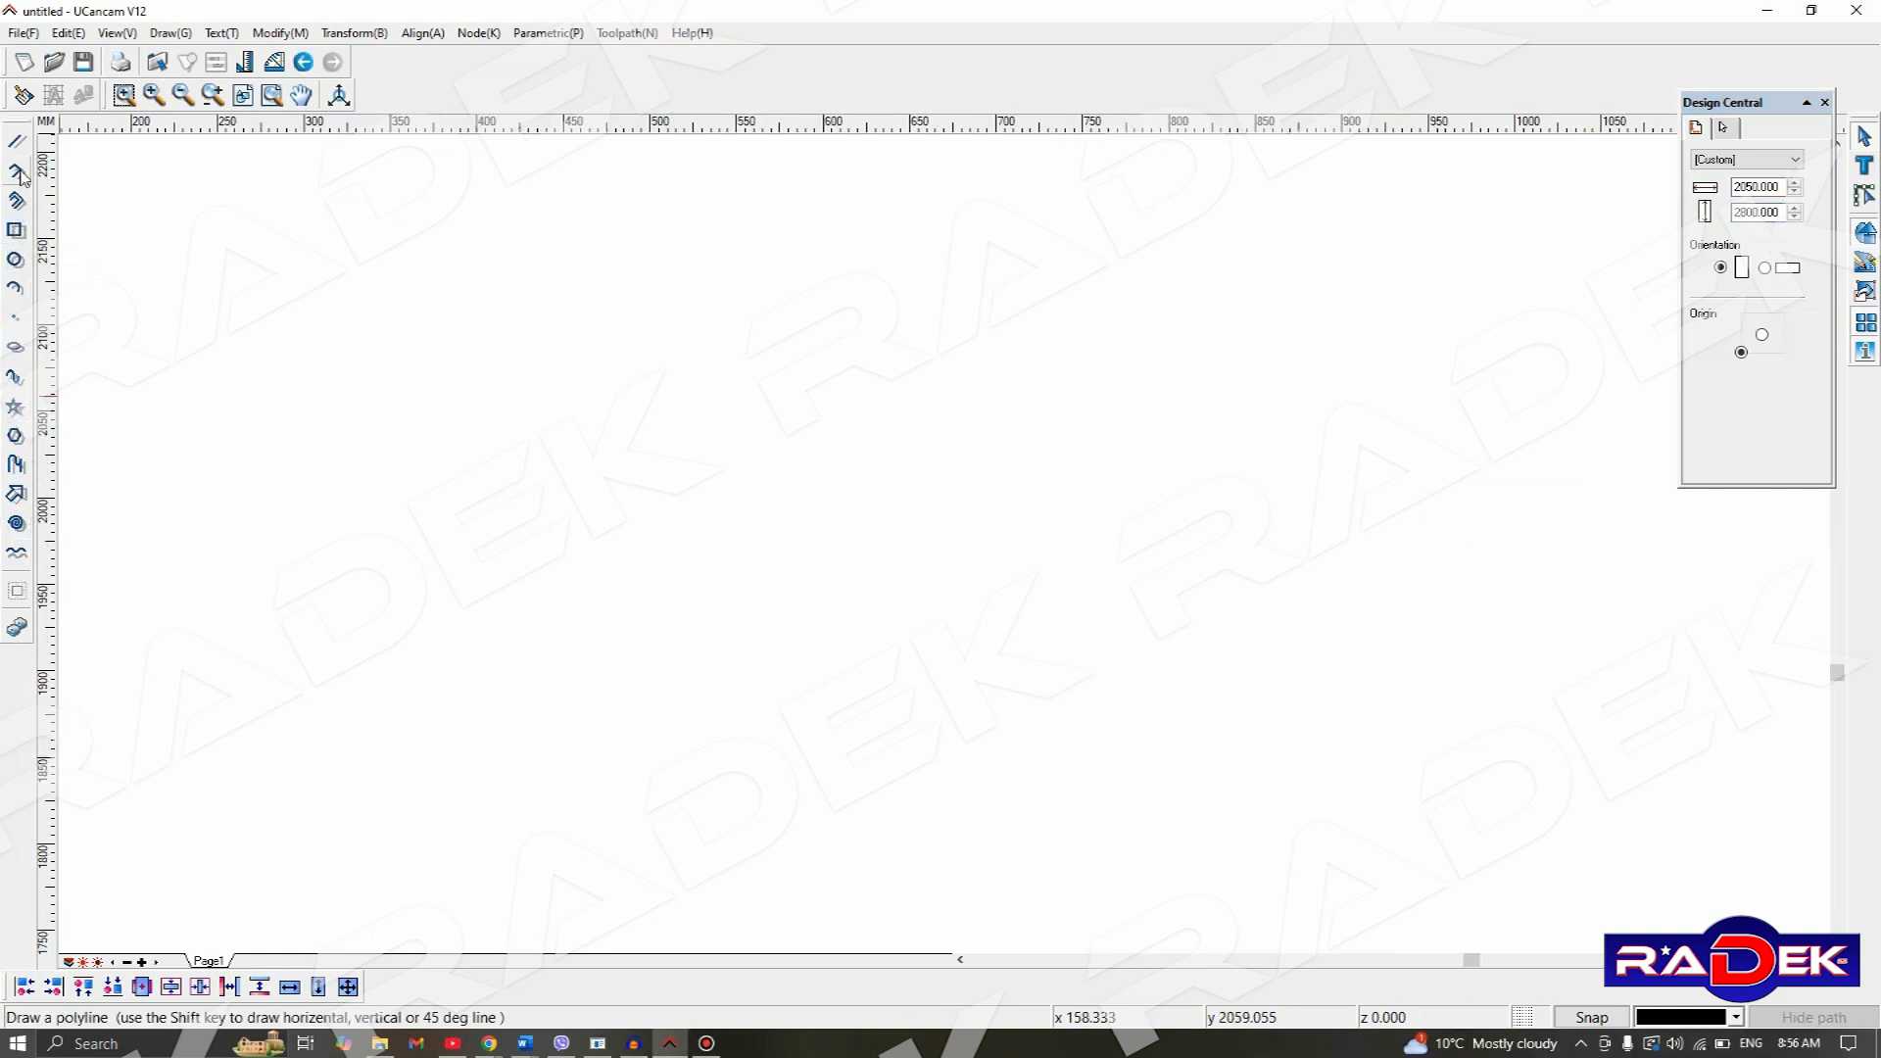
- Draw a long flat rectangle, a tall rectangle crossing its right end, and a square about 46 mm wide overlapping its upper-left edge
left_click(12, 232)
left_click(218, 311)
left_click(571, 352)
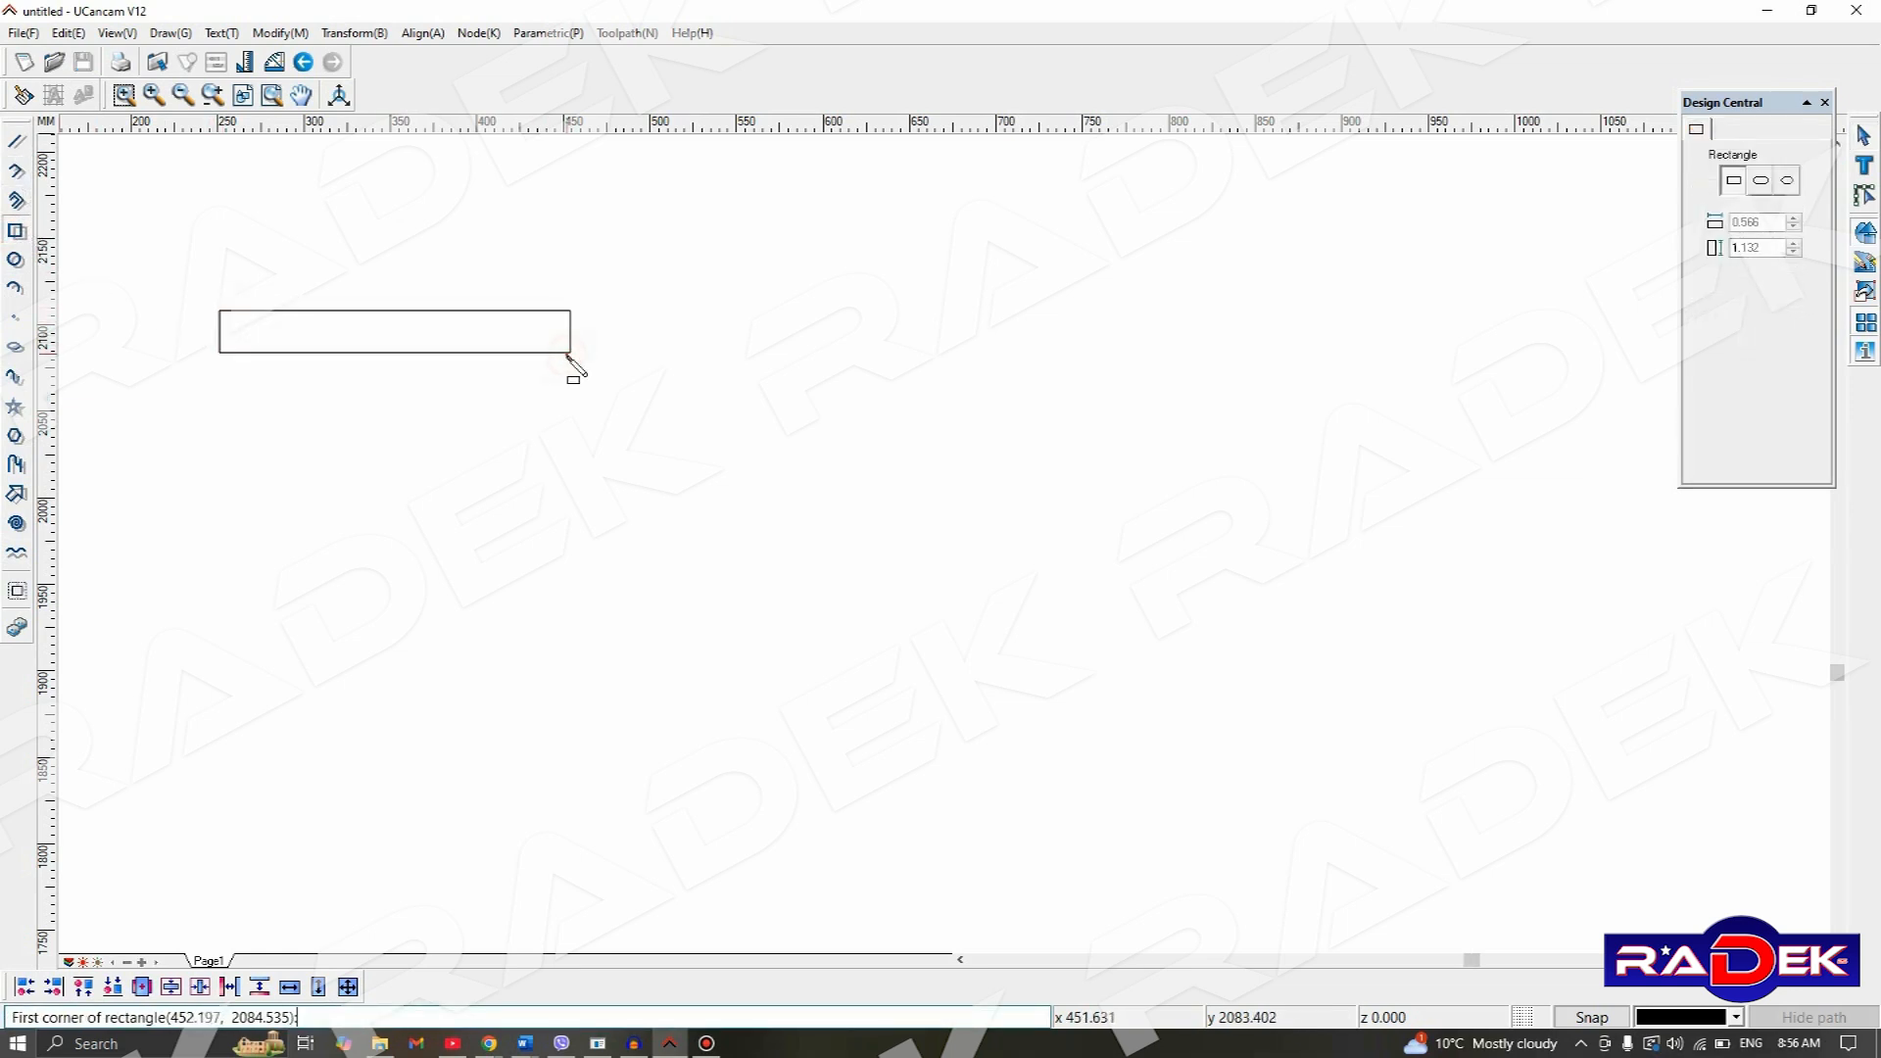
left_click(541, 415)
left_click(625, 251)
left_click(248, 249)
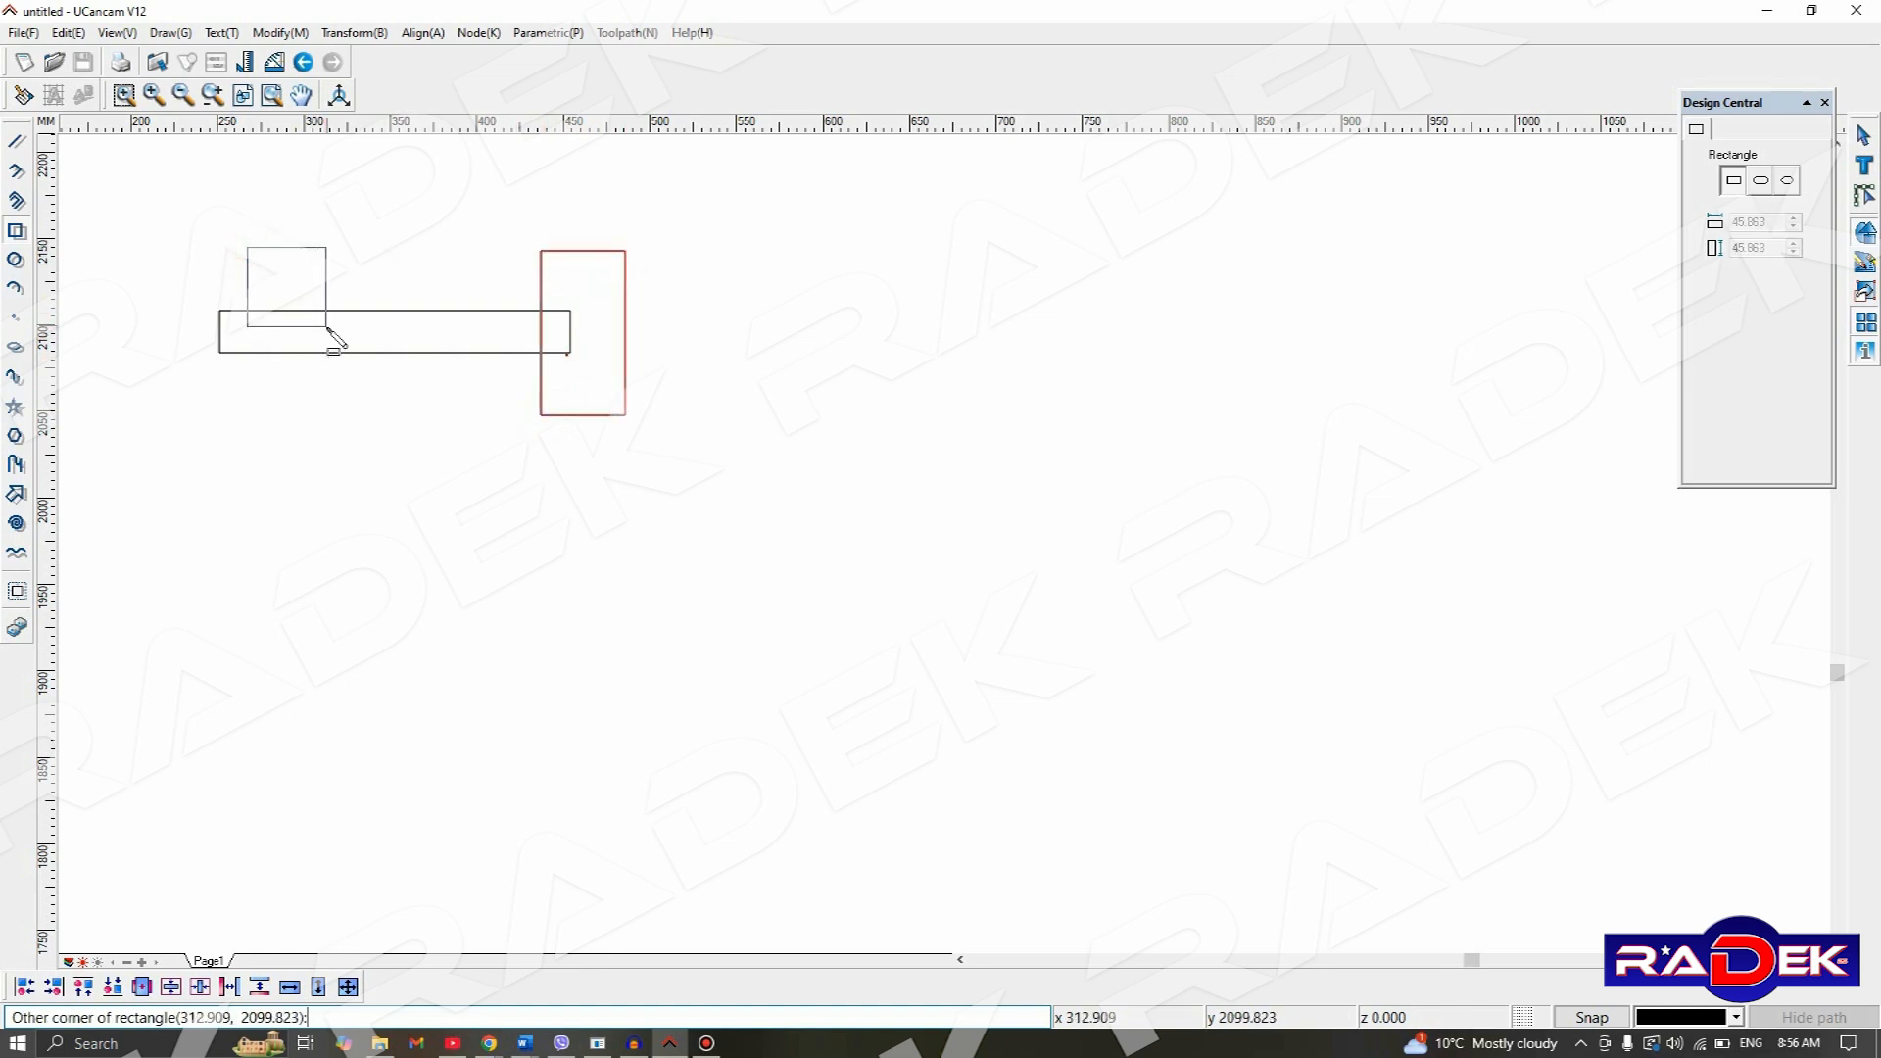
left_click(327, 330)
- Draw two overlapping rectangles to the right of the first group, together spanning about 130 by 133 mm
left_click(723, 267)
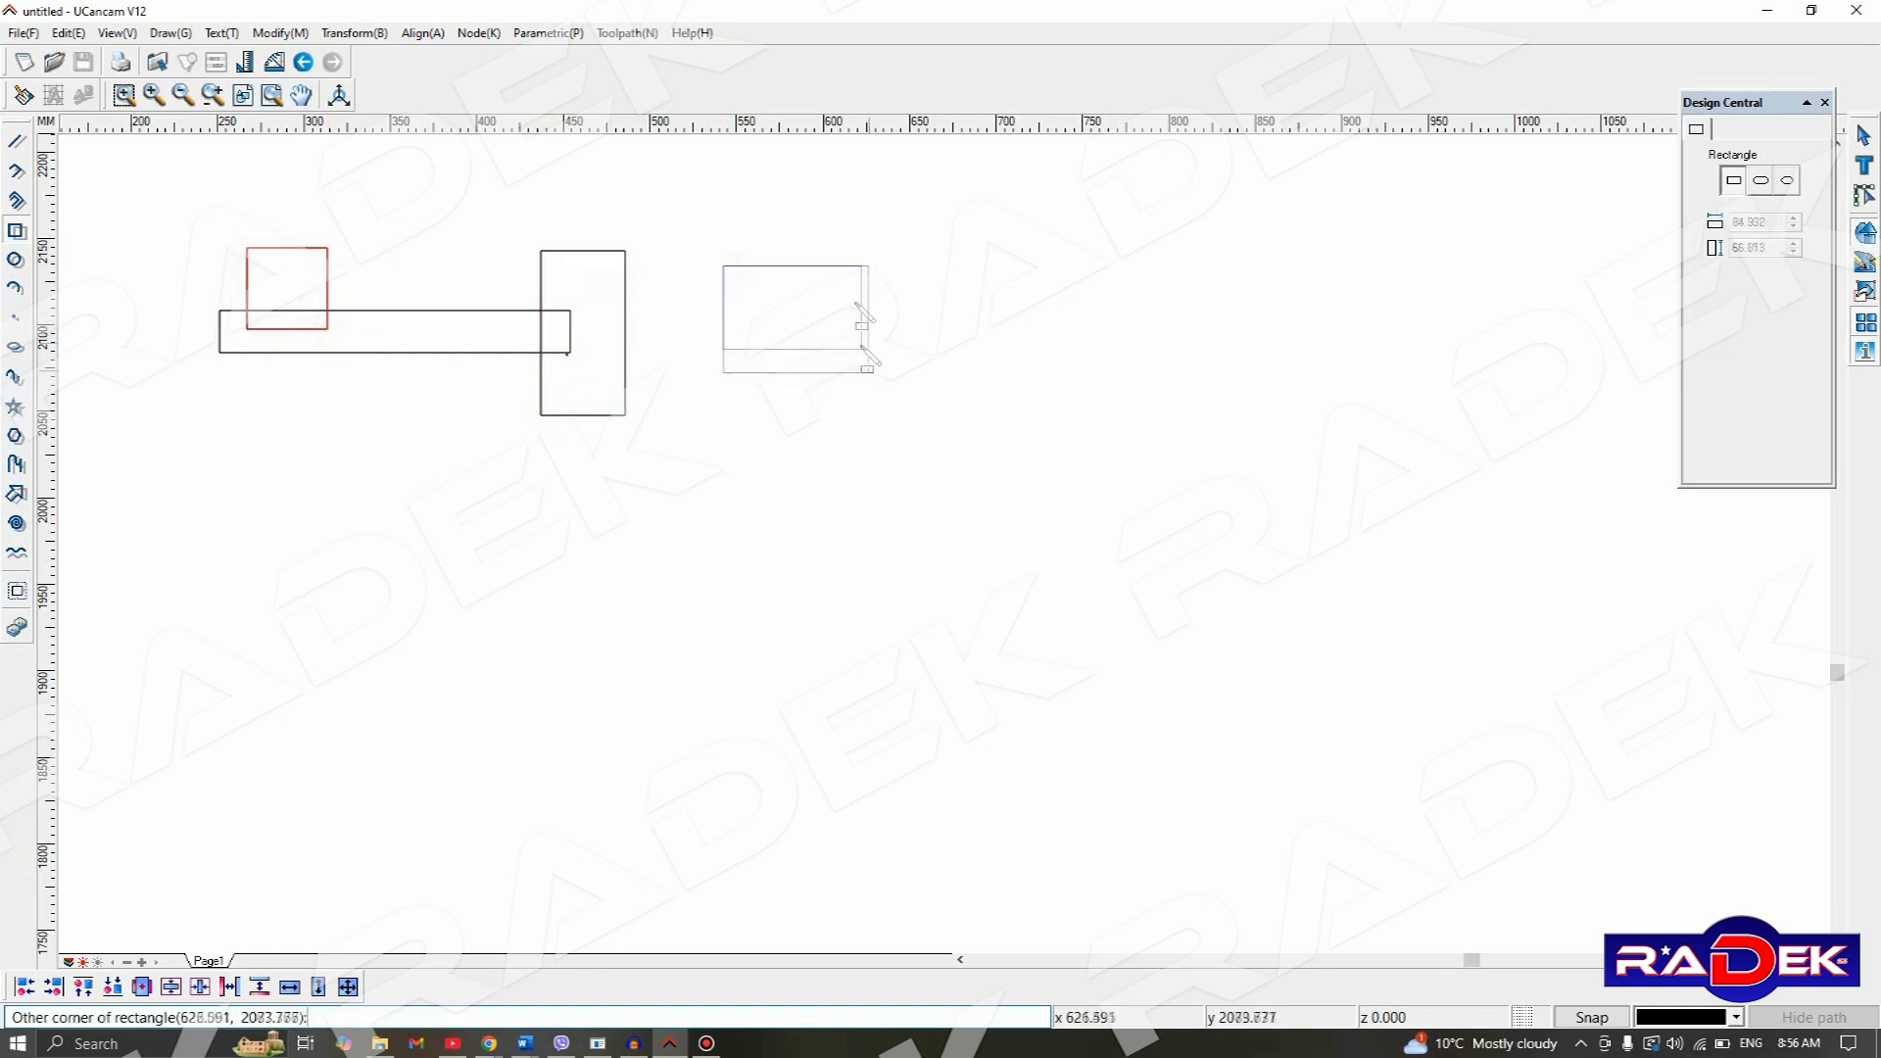
left_click(872, 373)
left_click(806, 224)
left_click(947, 453)
- Draw a circle with a radius of about 73 mm, centred above the flat rectangle and overlapping it and the small square
left_click(14, 260)
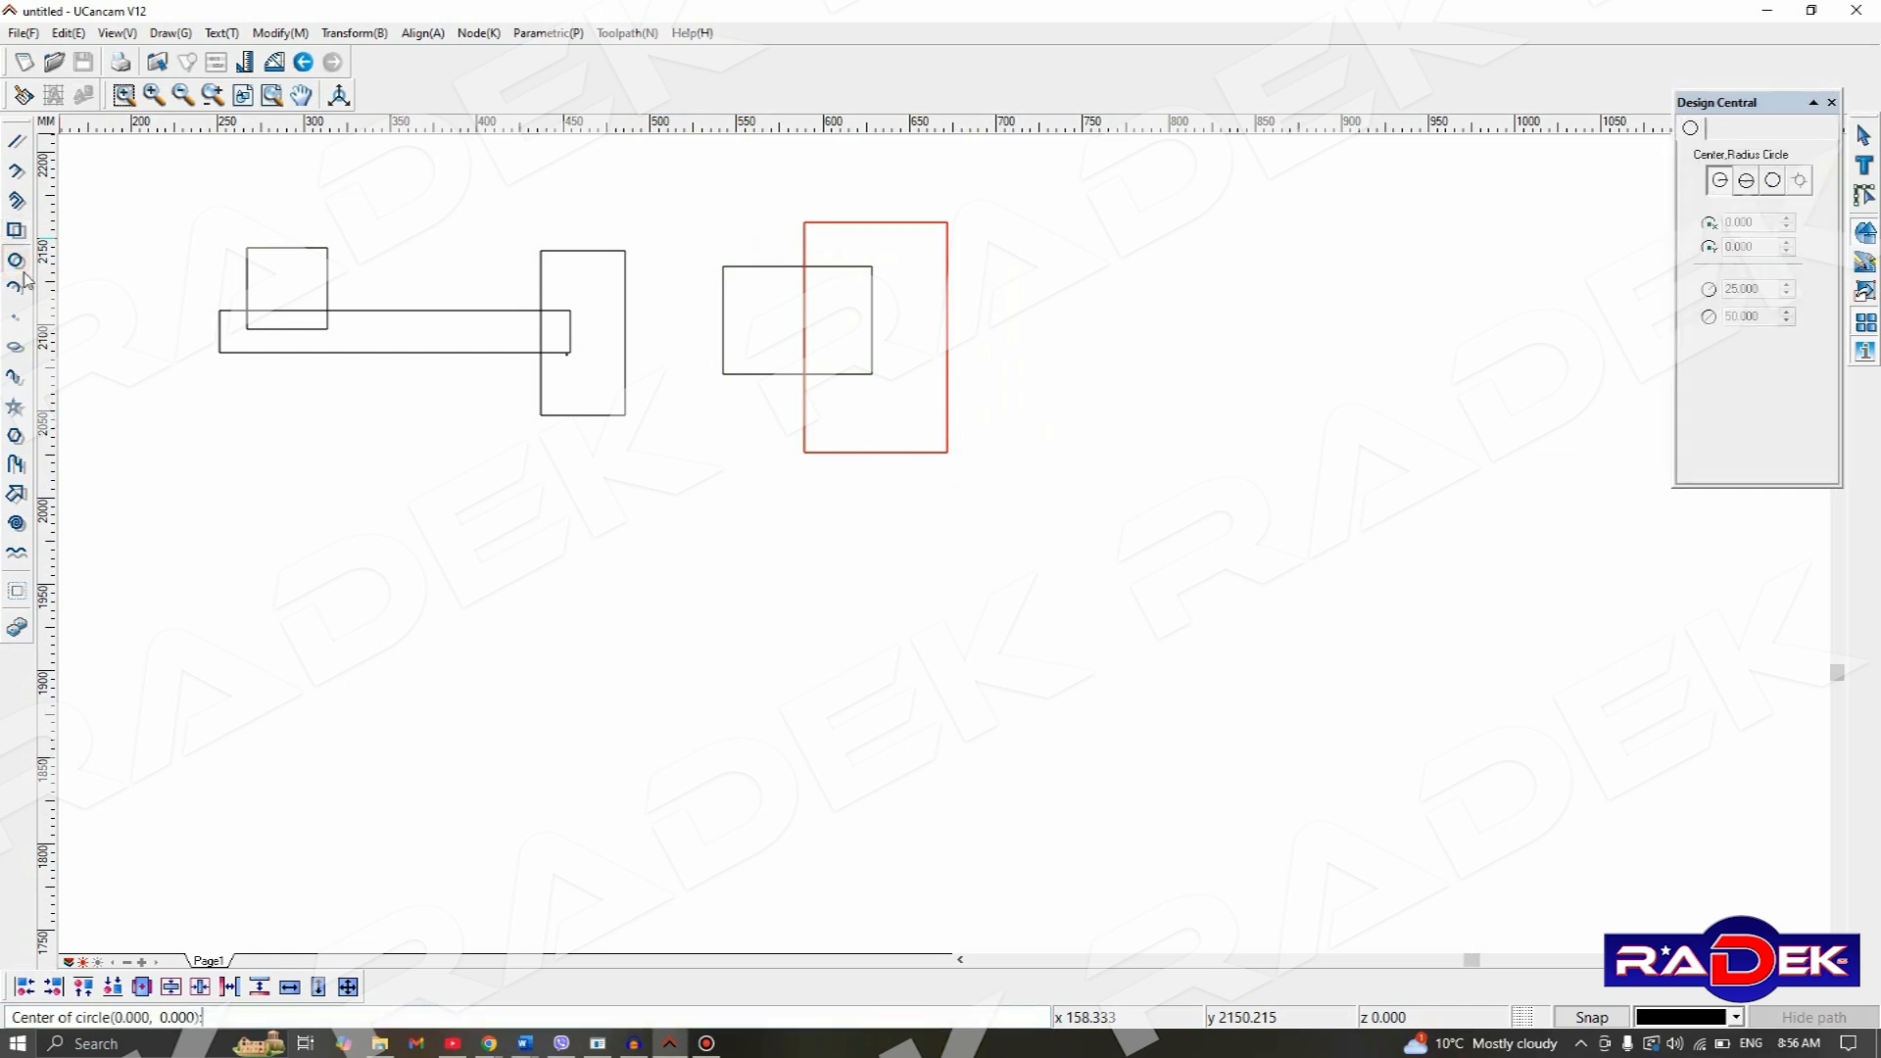
left_click(417, 210)
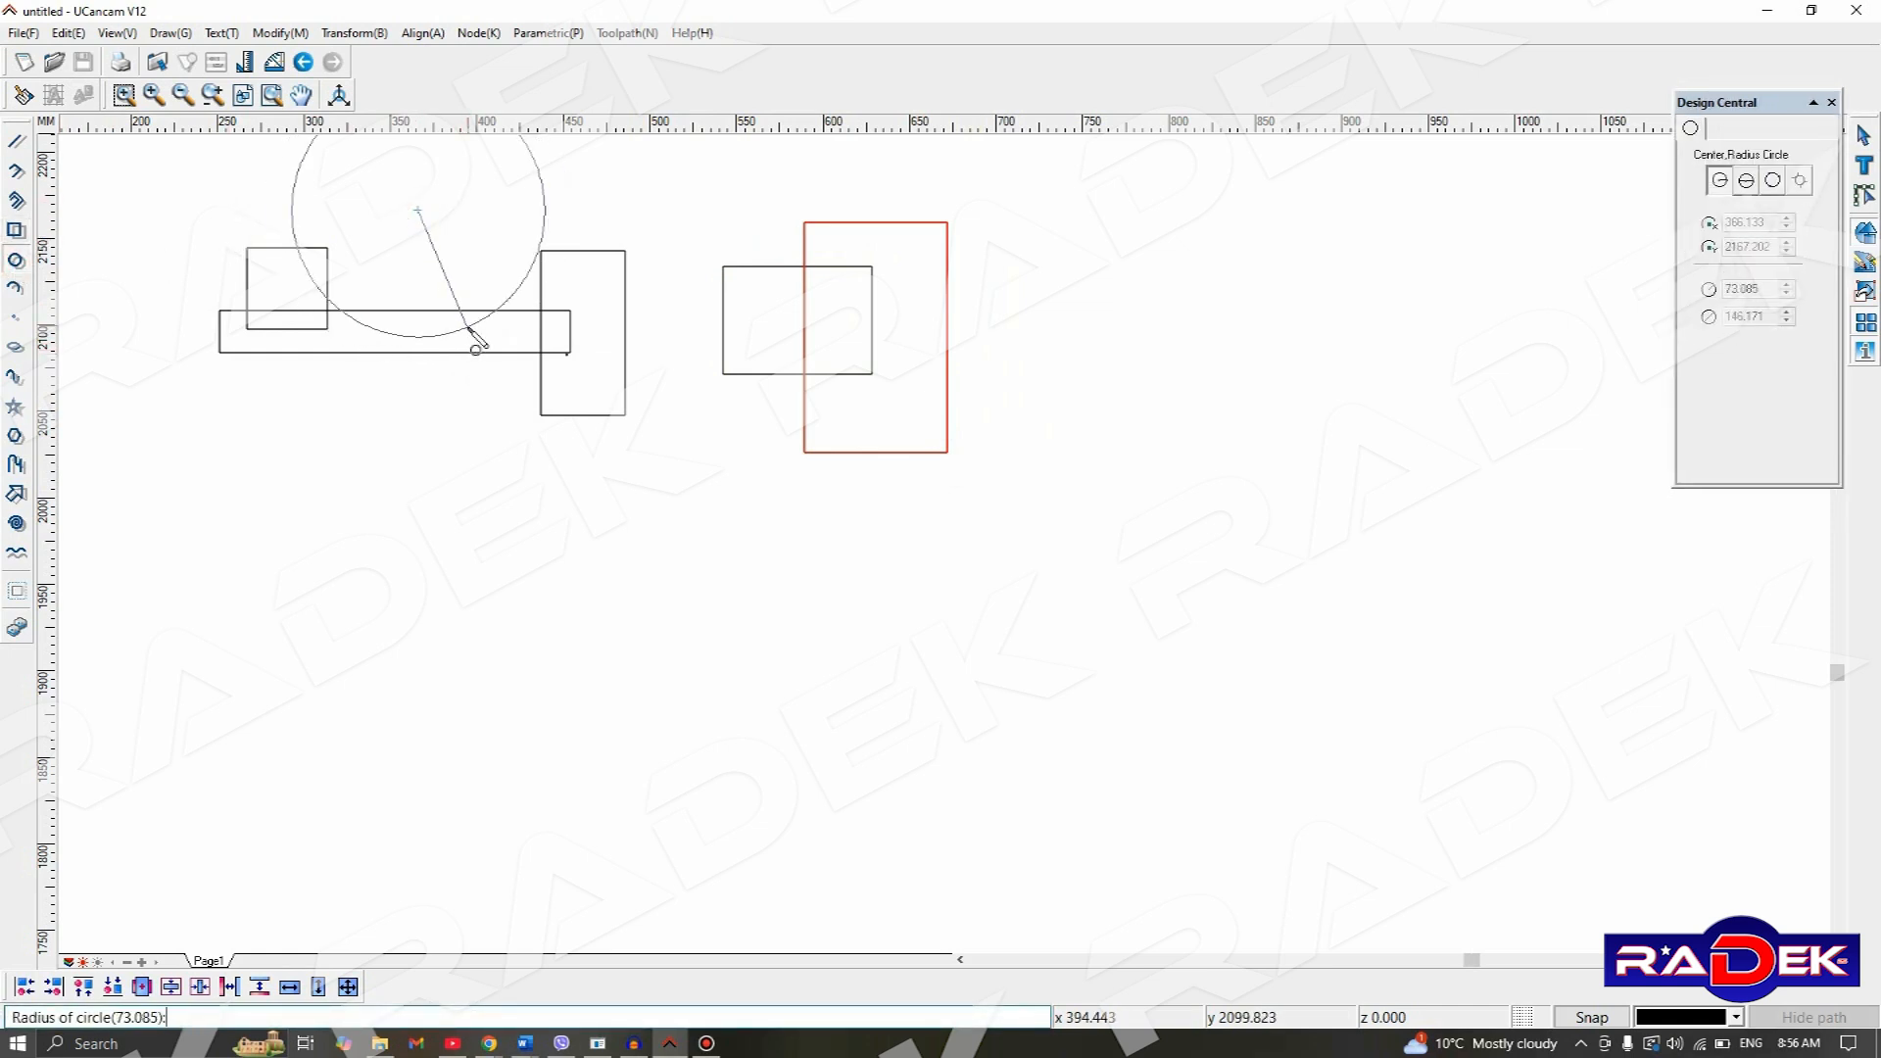
left_click(469, 330)
key("Escape")
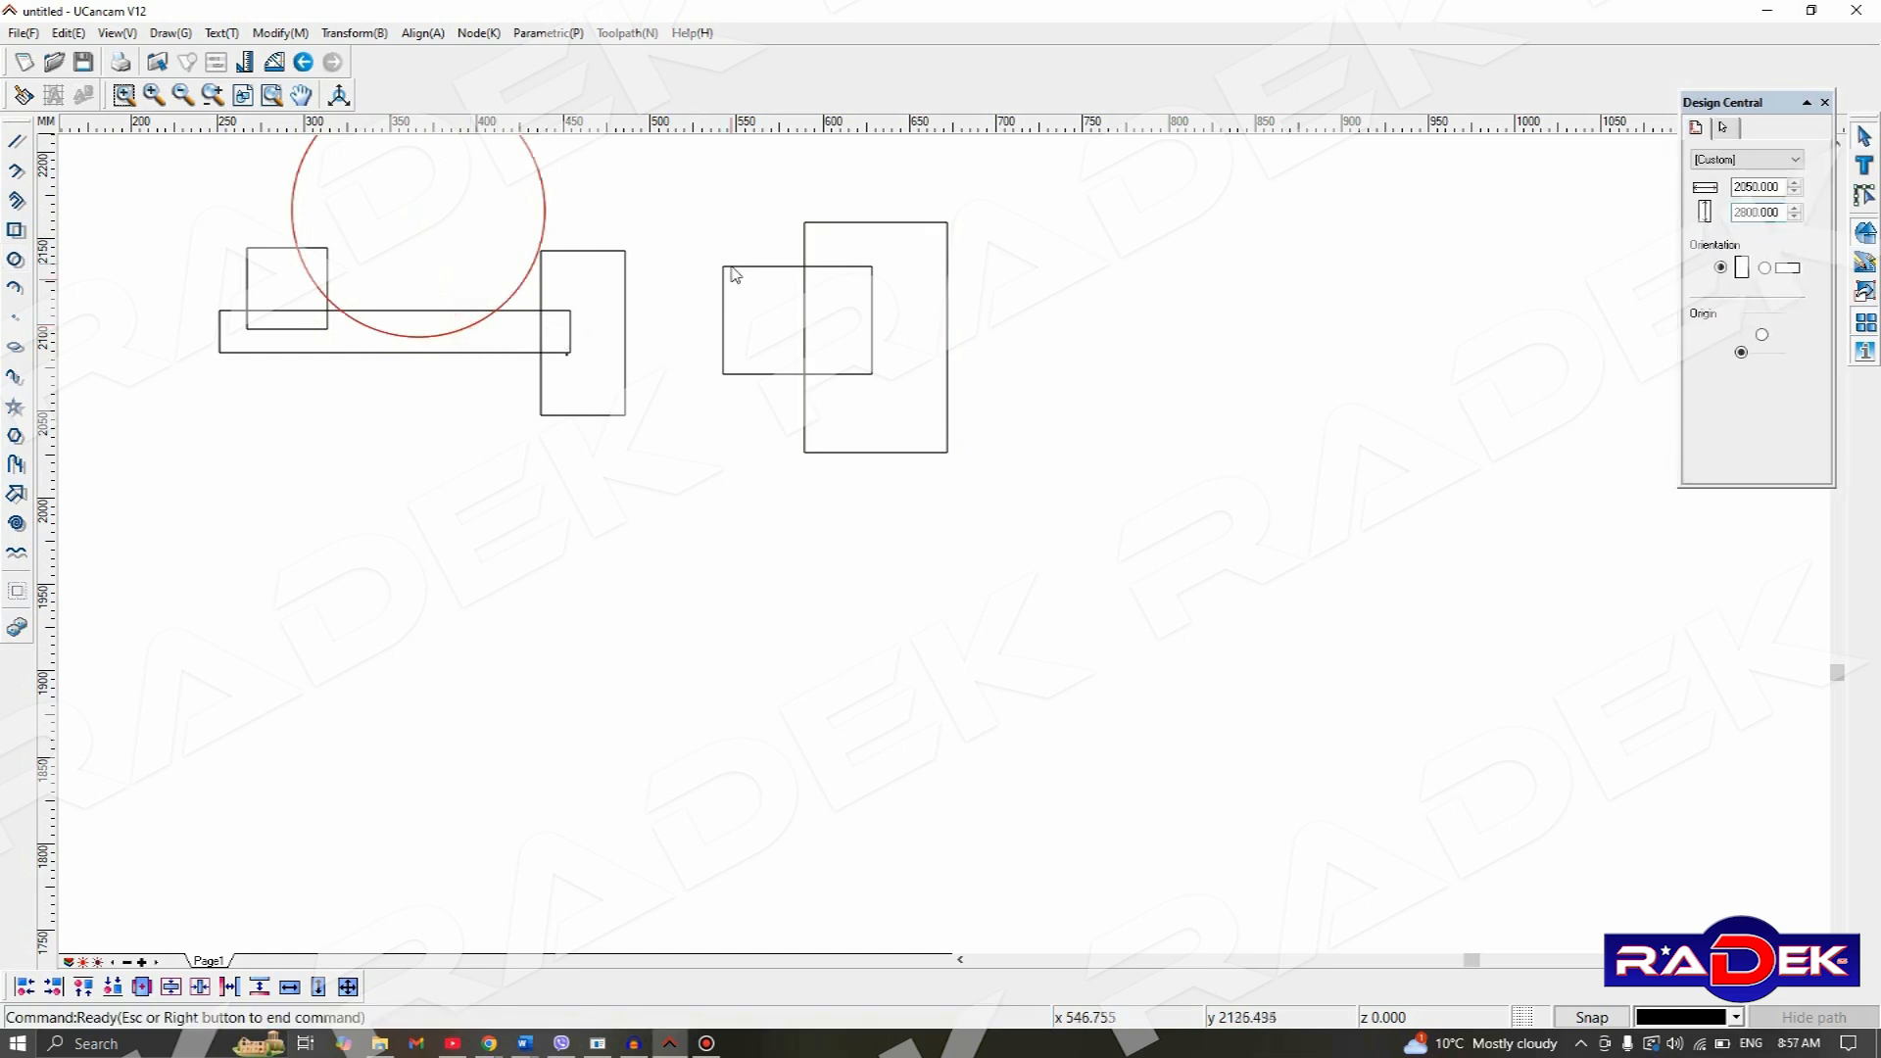
- Add the text "TEST" above the circle
scroll(738, 238, "down", 2)
middle_click_drag(738, 238, 687, 408)
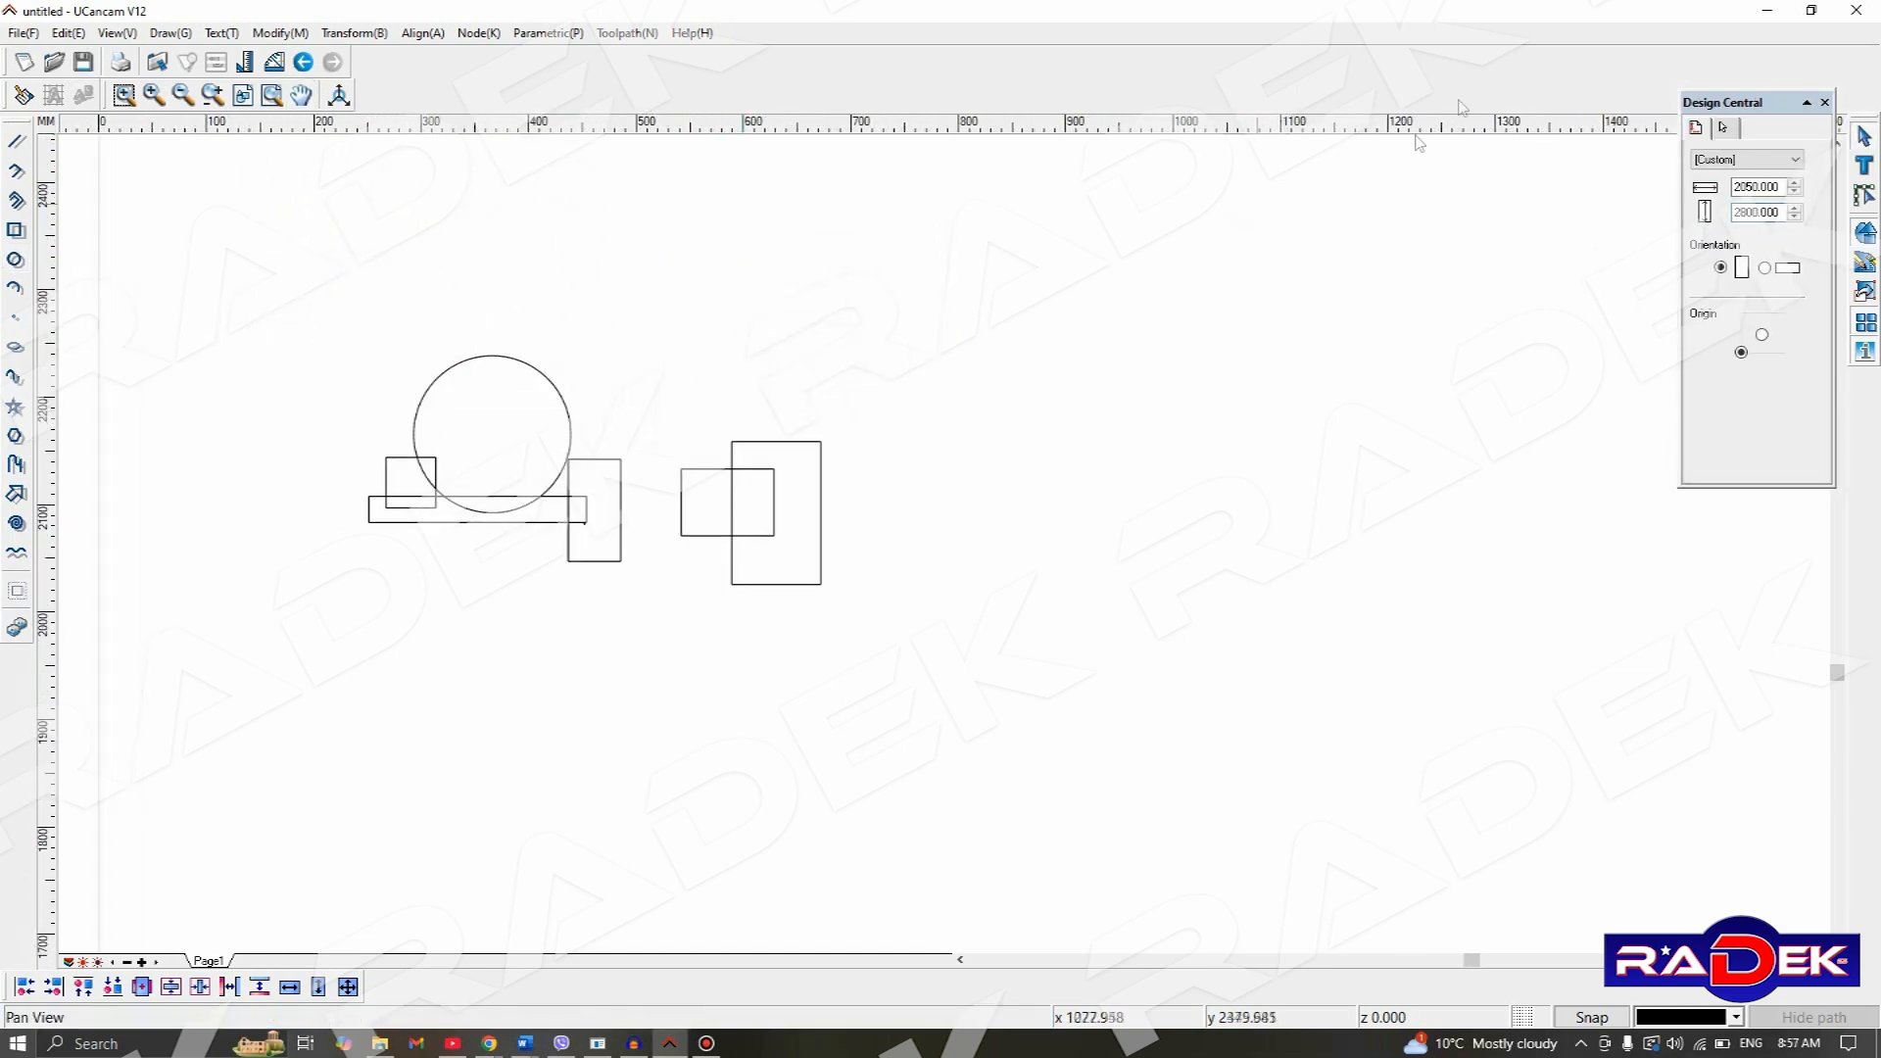
left_click(1865, 163)
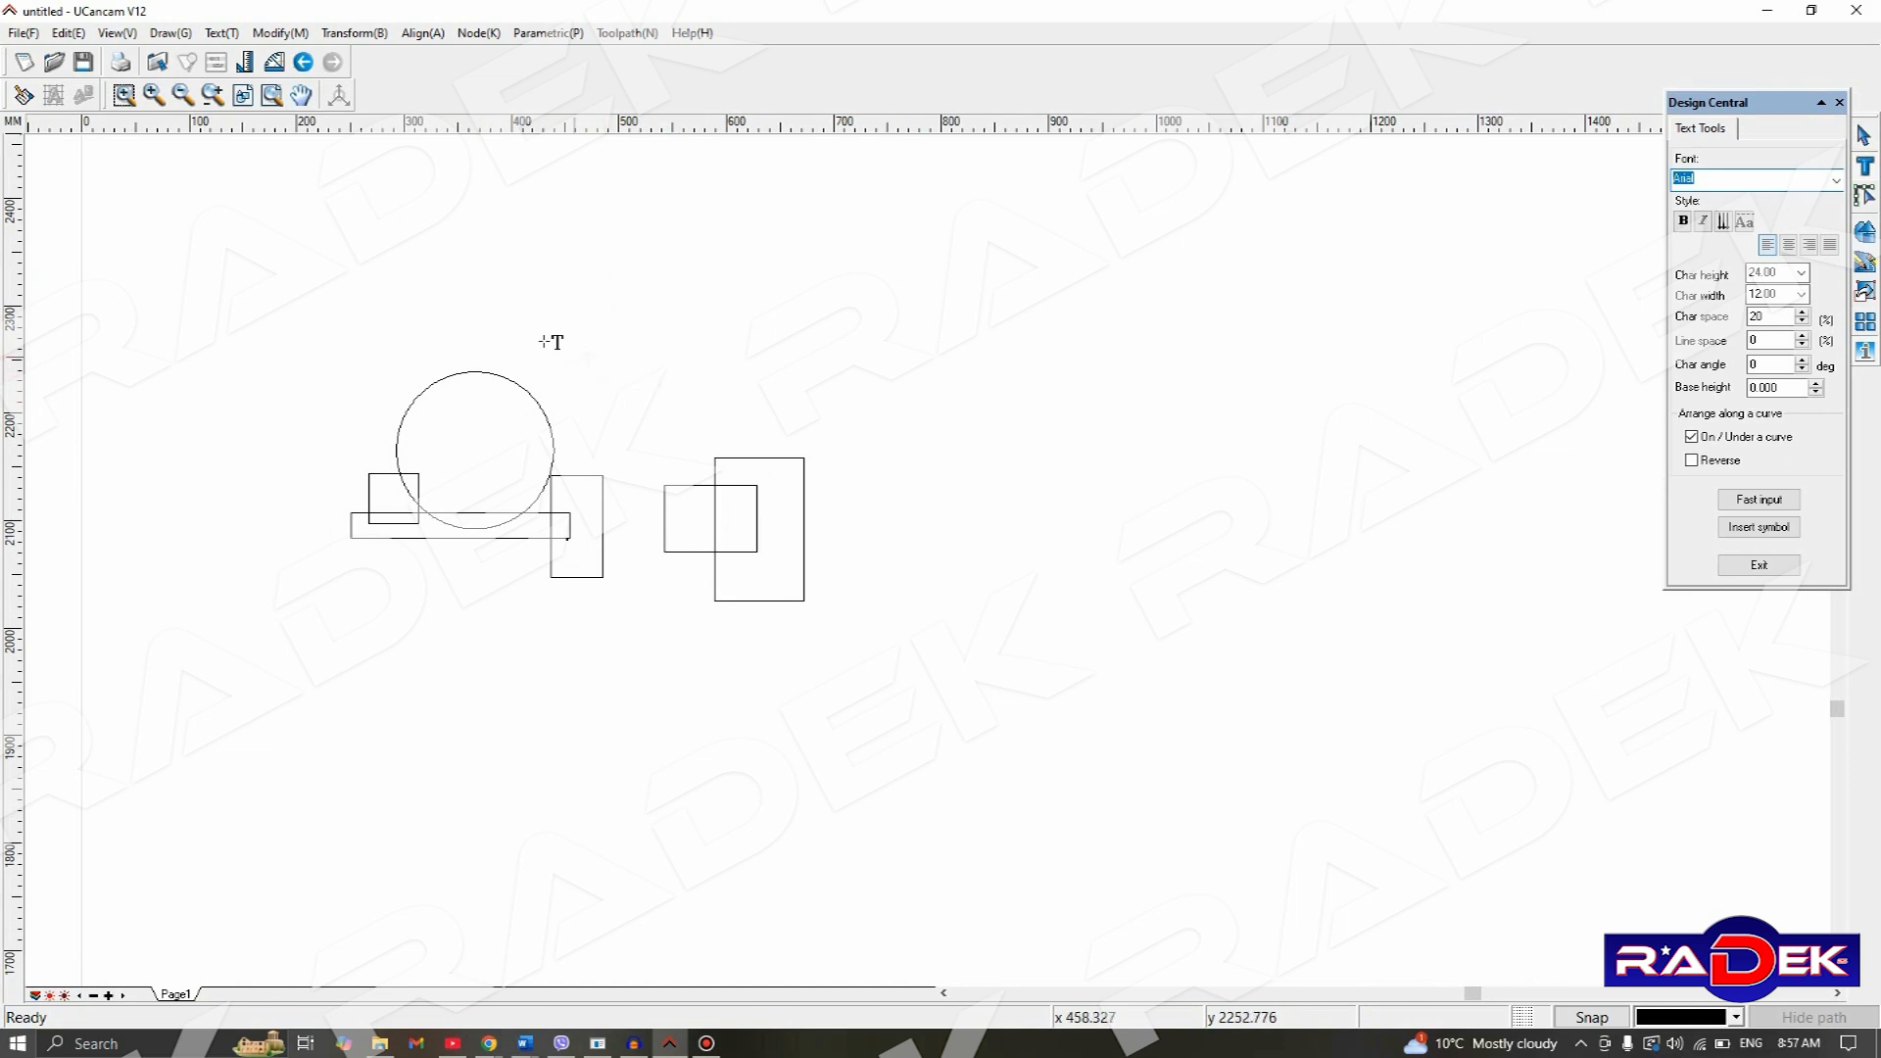
left_click(457, 332)
type("TEST")
key("Escape")
key("Escape")
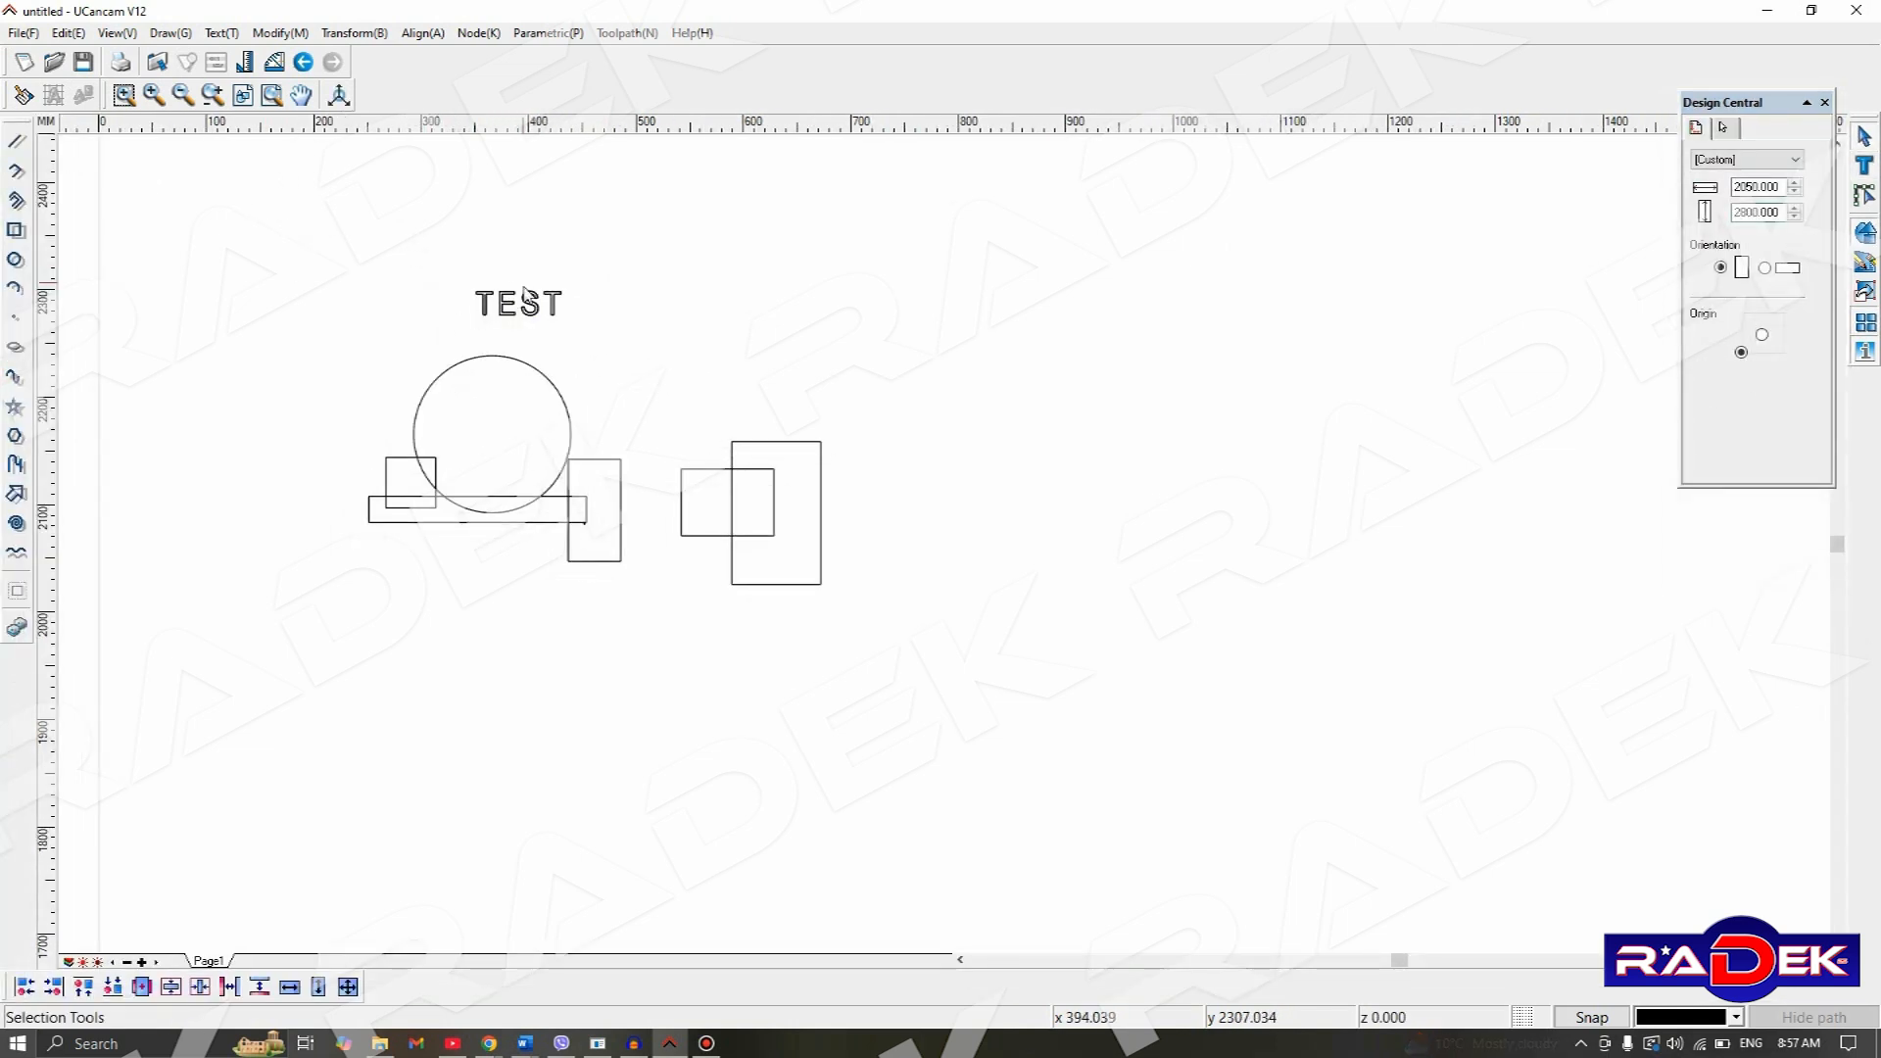
- Trim the circle's arc inside the flat rectangle and the part of the rectangle's upper edge lying within the circle
left_click_drag(285, 347, 624, 569)
scroll(474, 546, "up", 2)
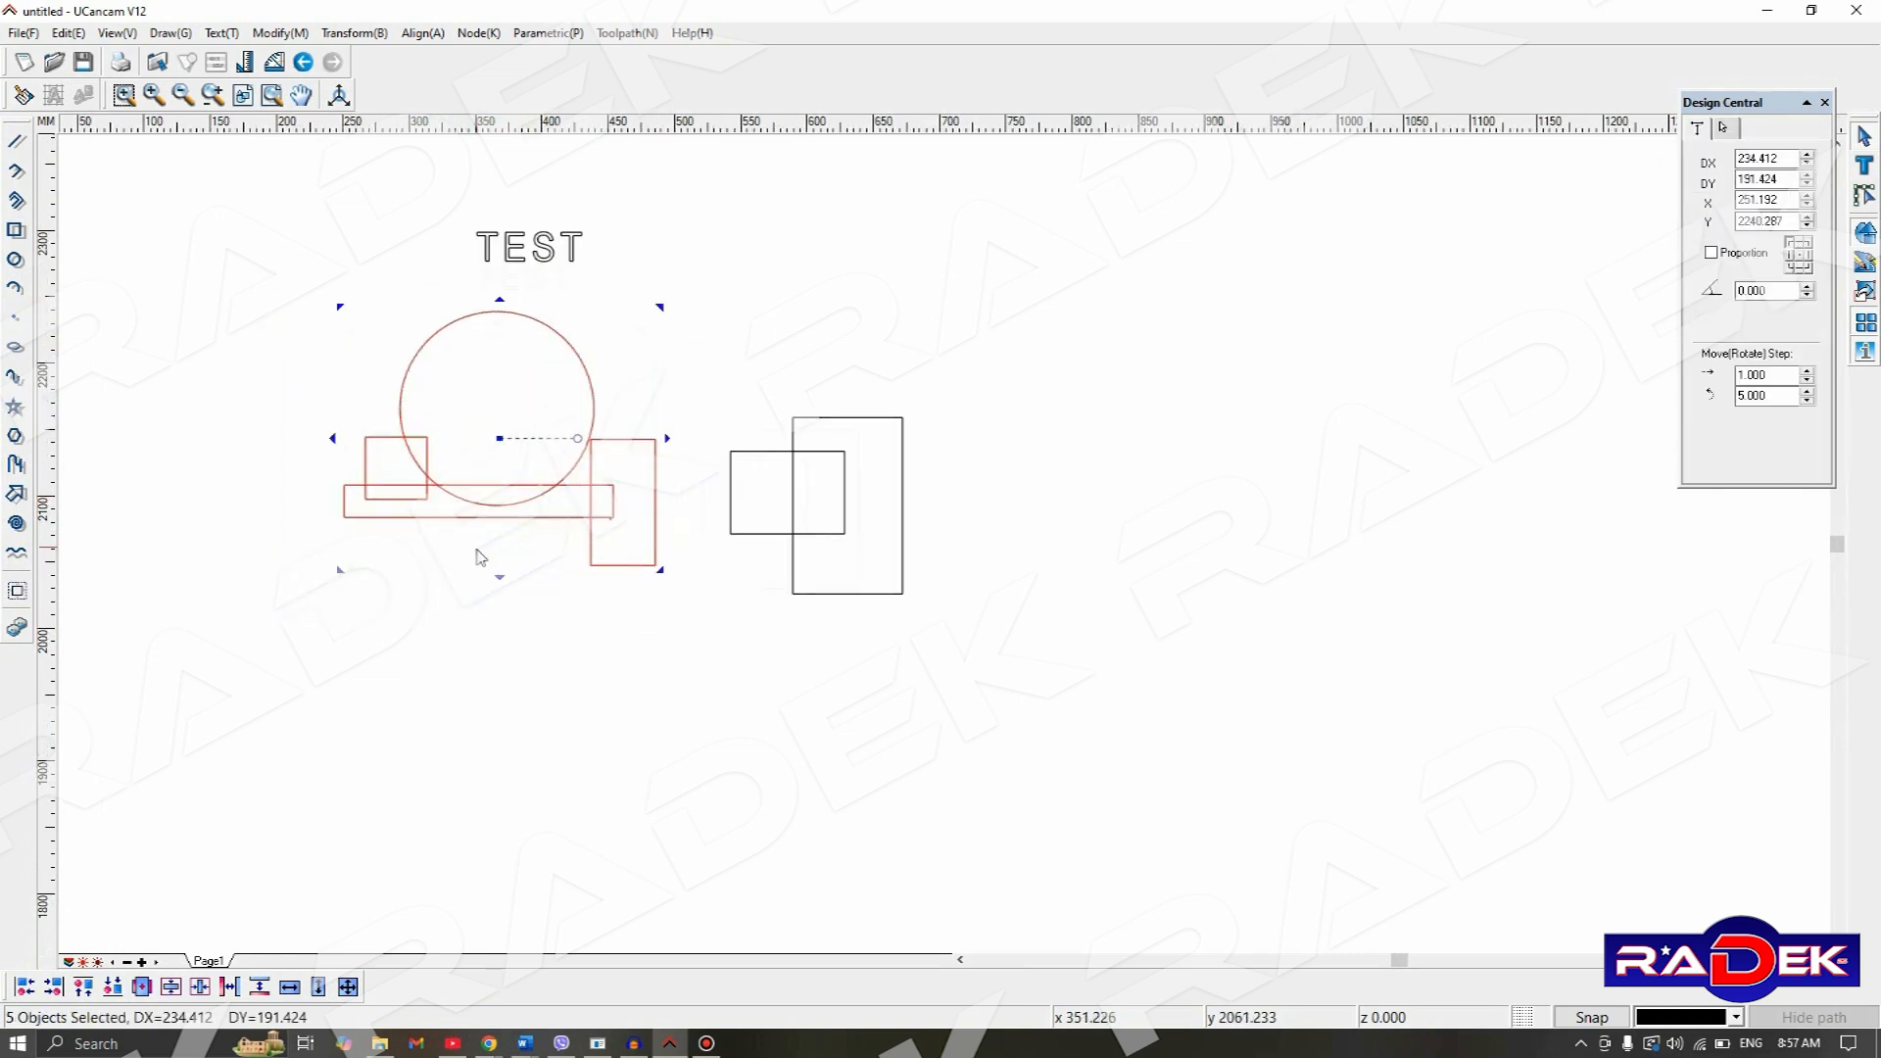
left_click(265, 34)
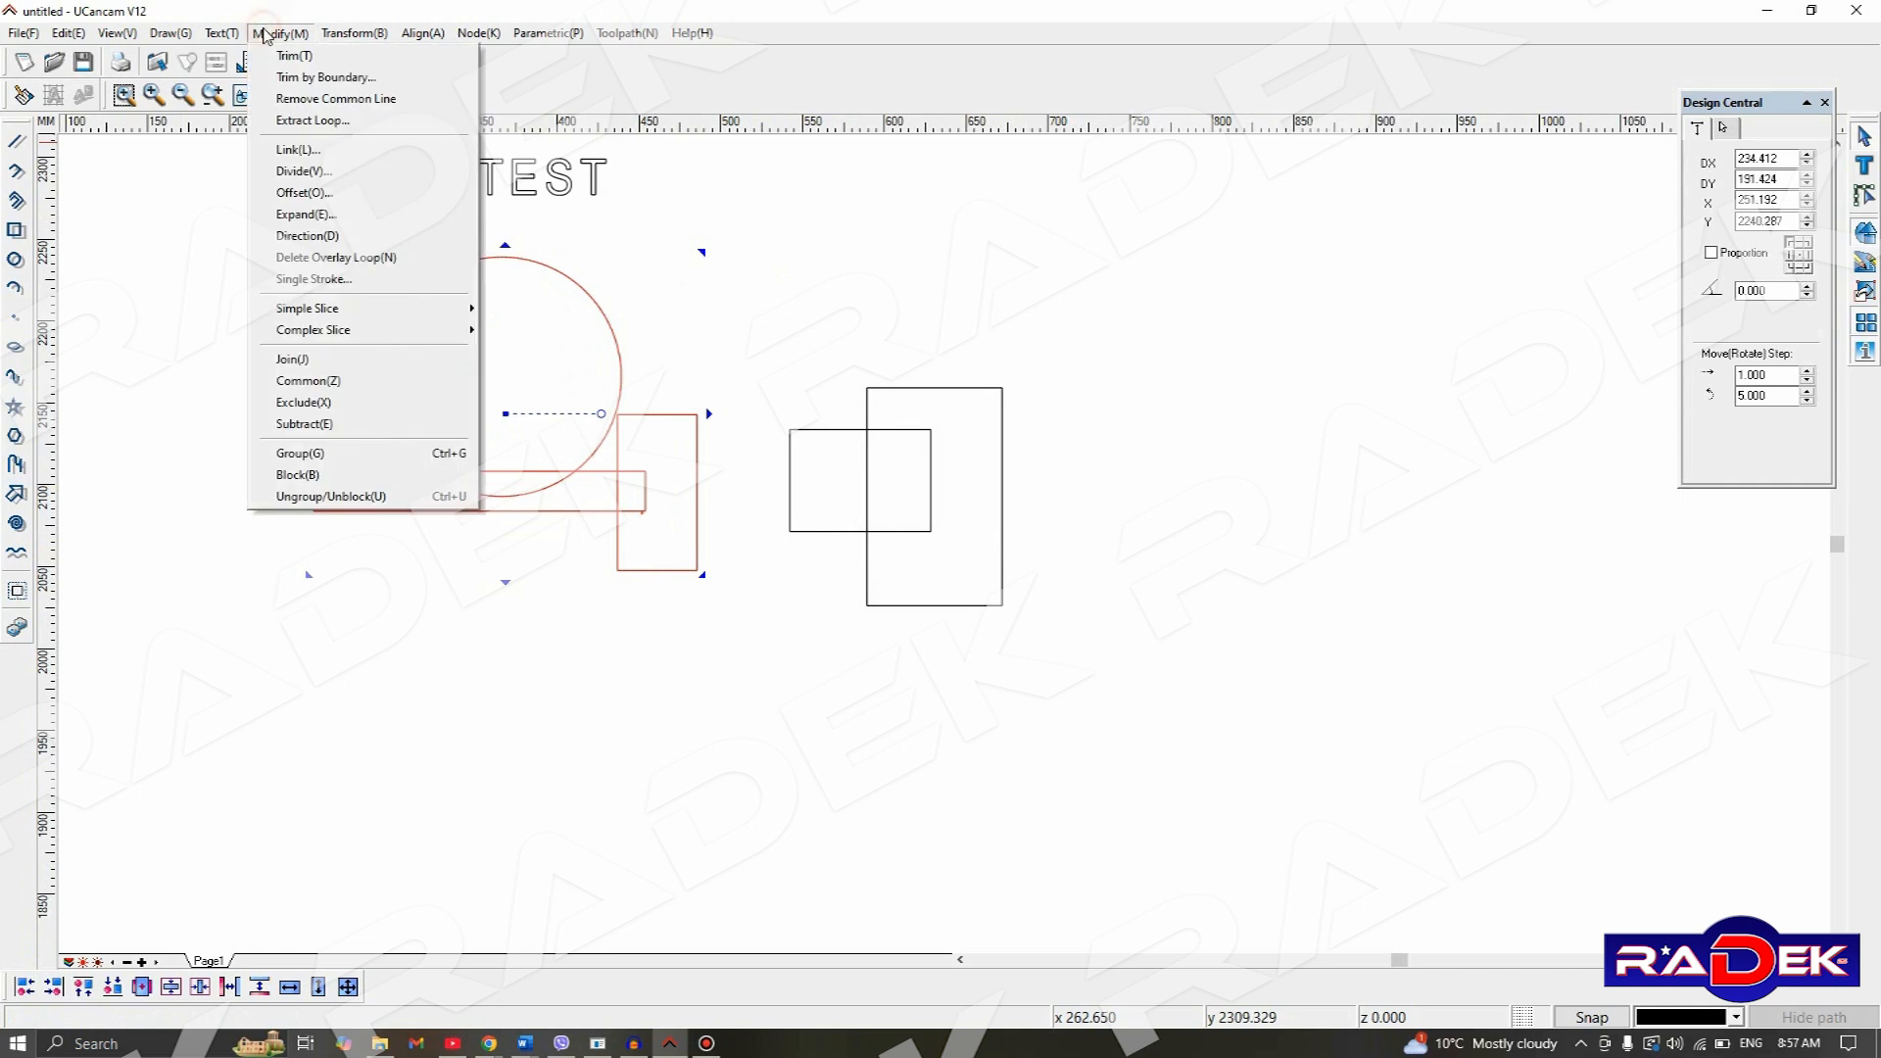
left_click(412, 65)
scroll(431, 486, "up", 3)
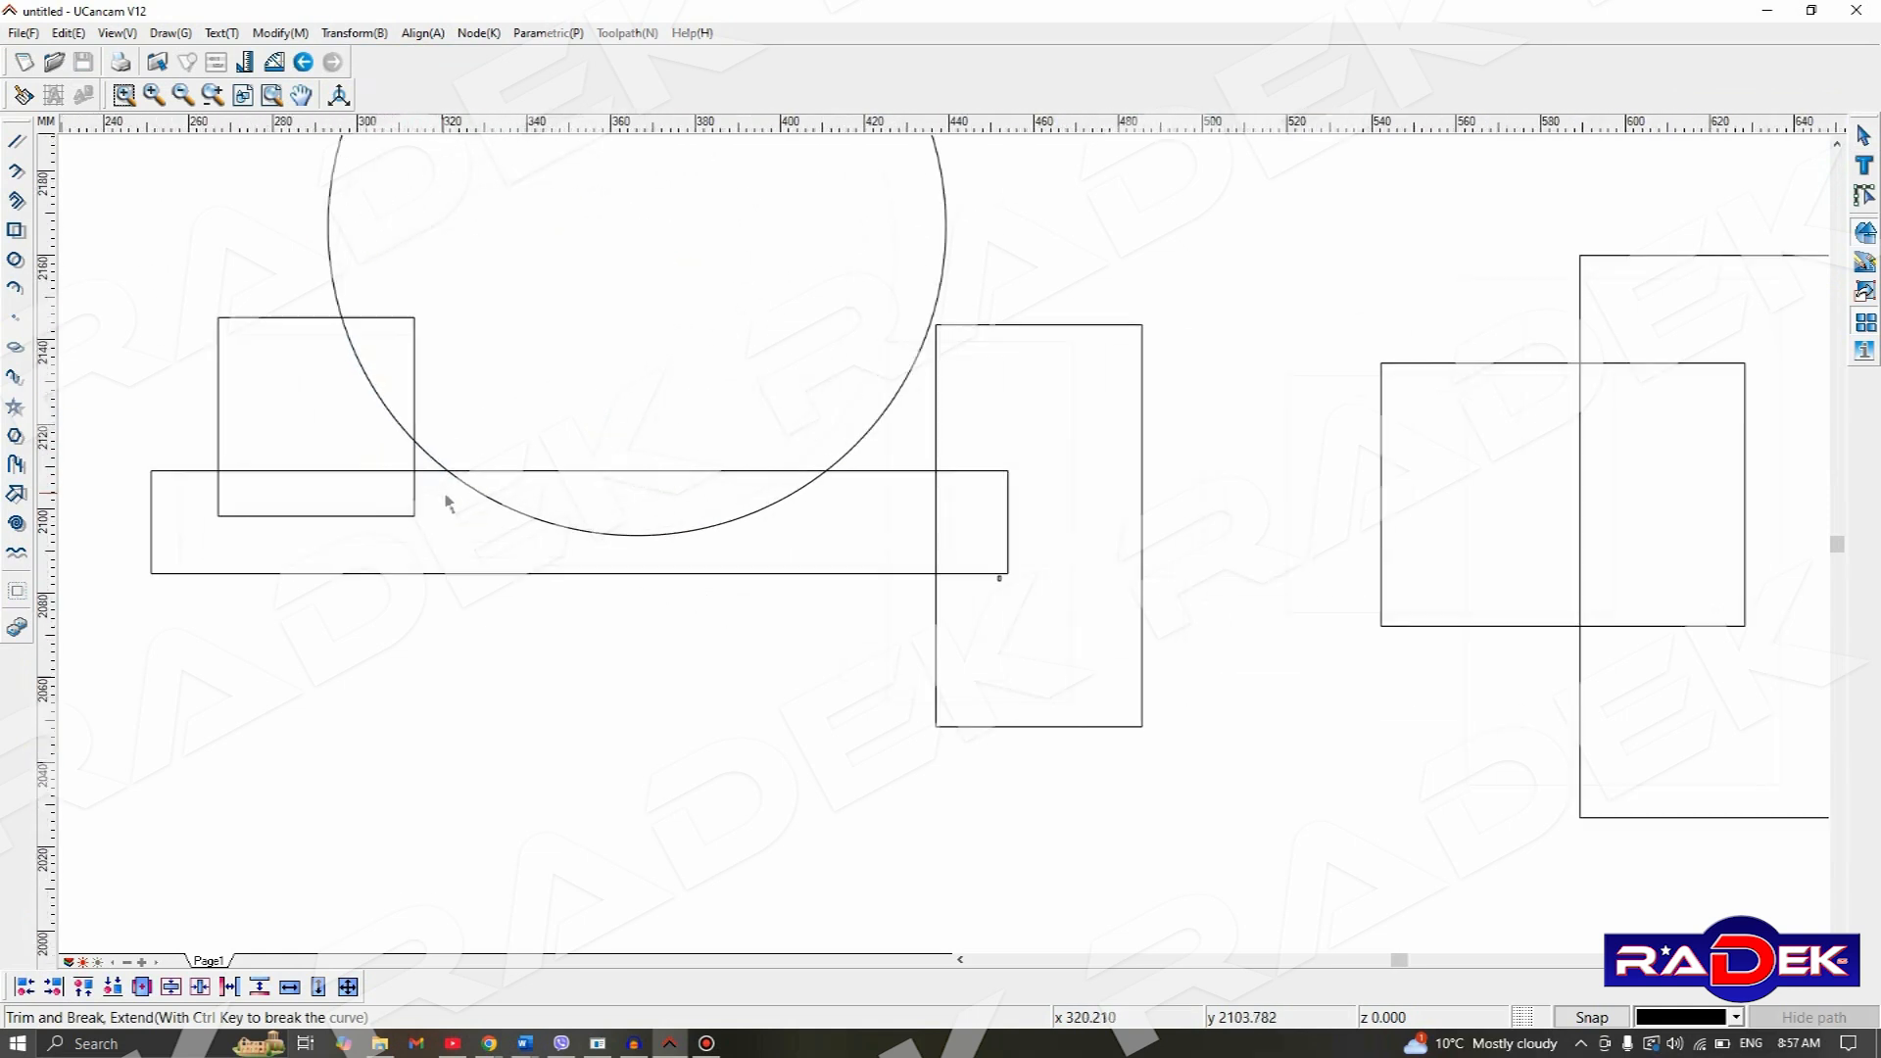
left_click(563, 541)
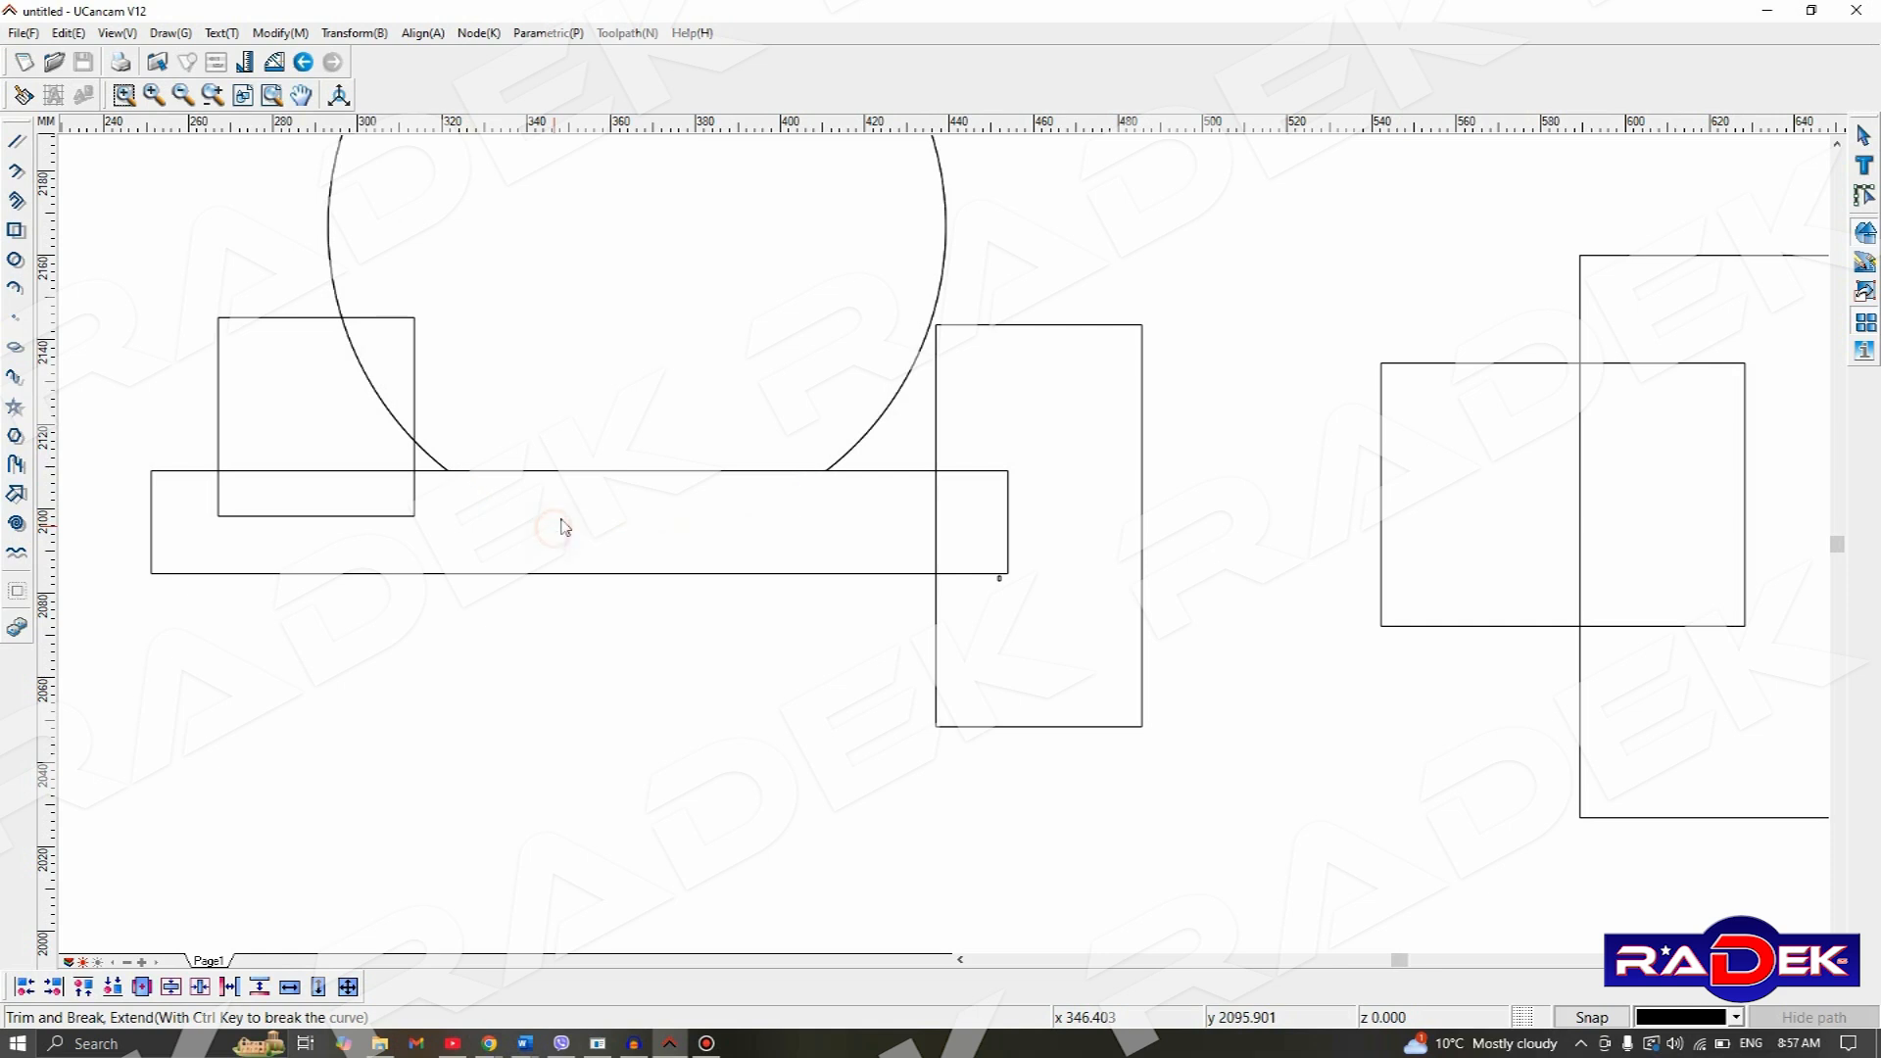
left_click(554, 474)
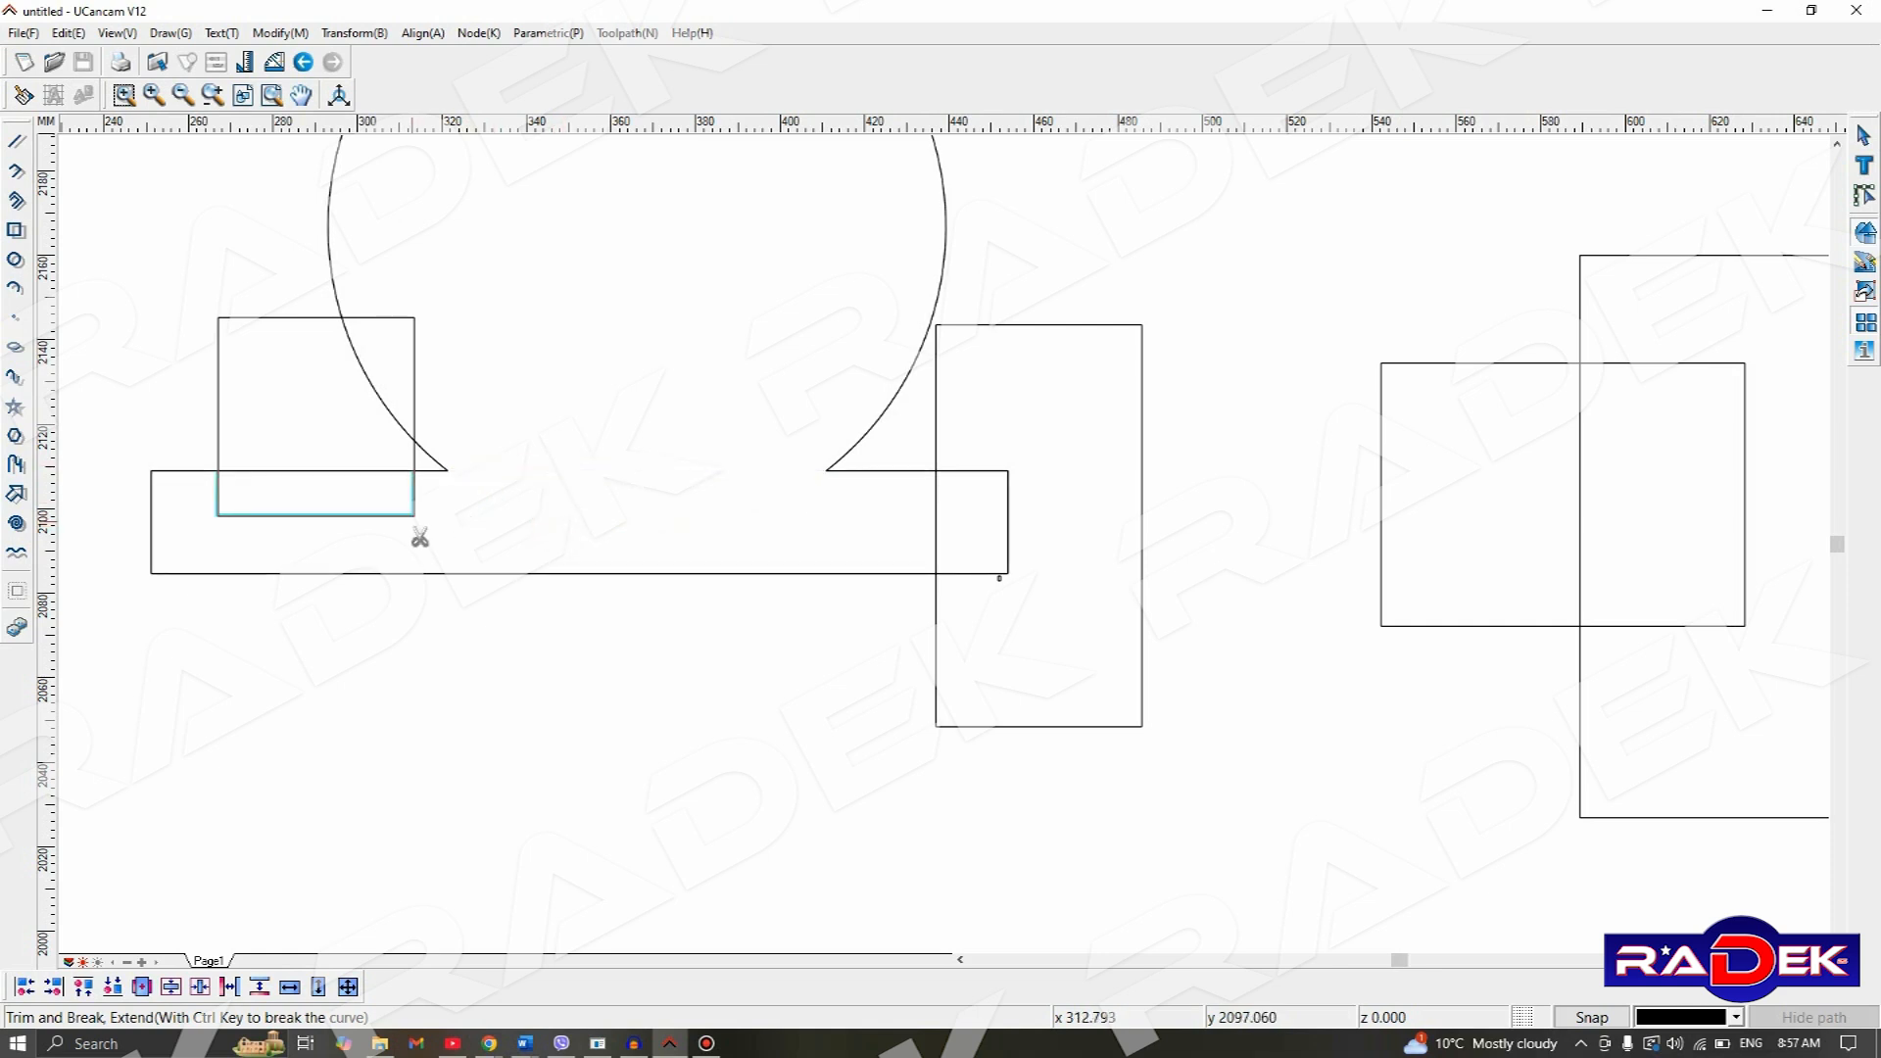
- Trim all inner lines where the small square overlaps the flat rectangle and the circle, including the leftover corner piece
left_click(406, 520)
left_click(356, 482)
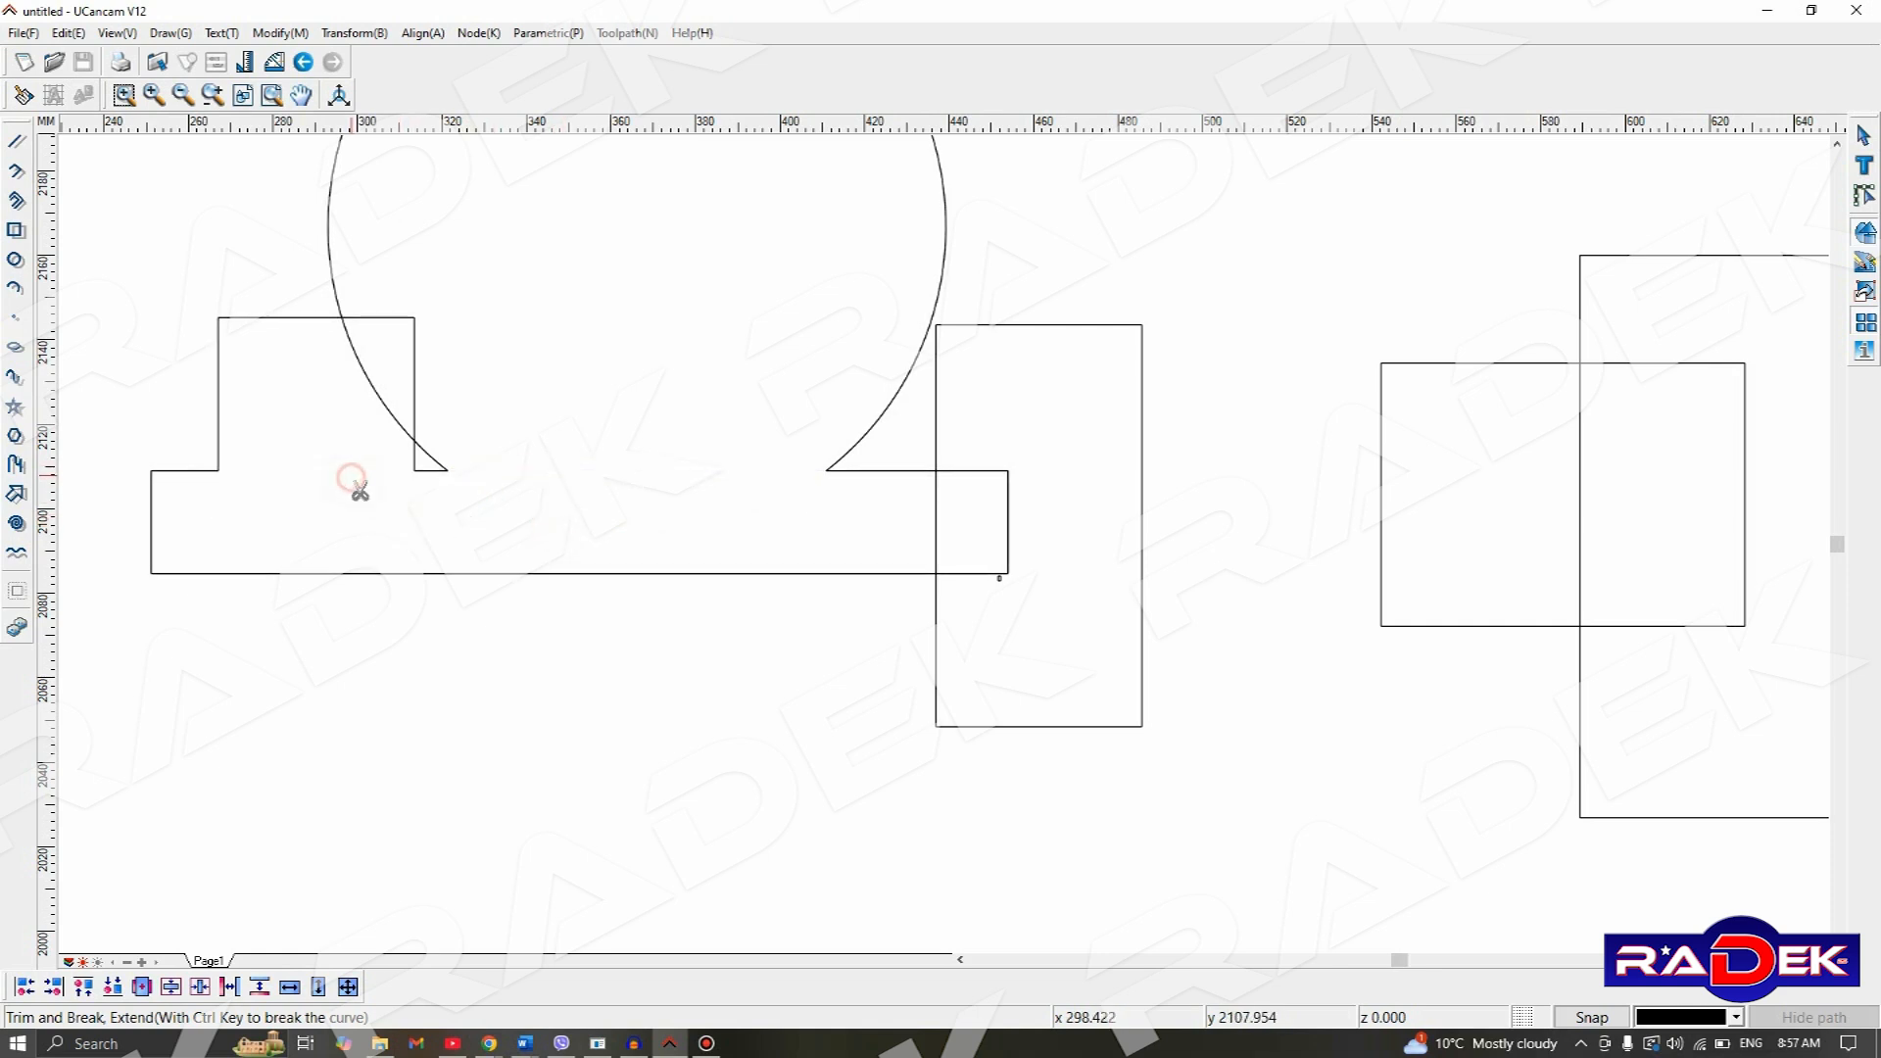
left_click(414, 404)
left_click(413, 445)
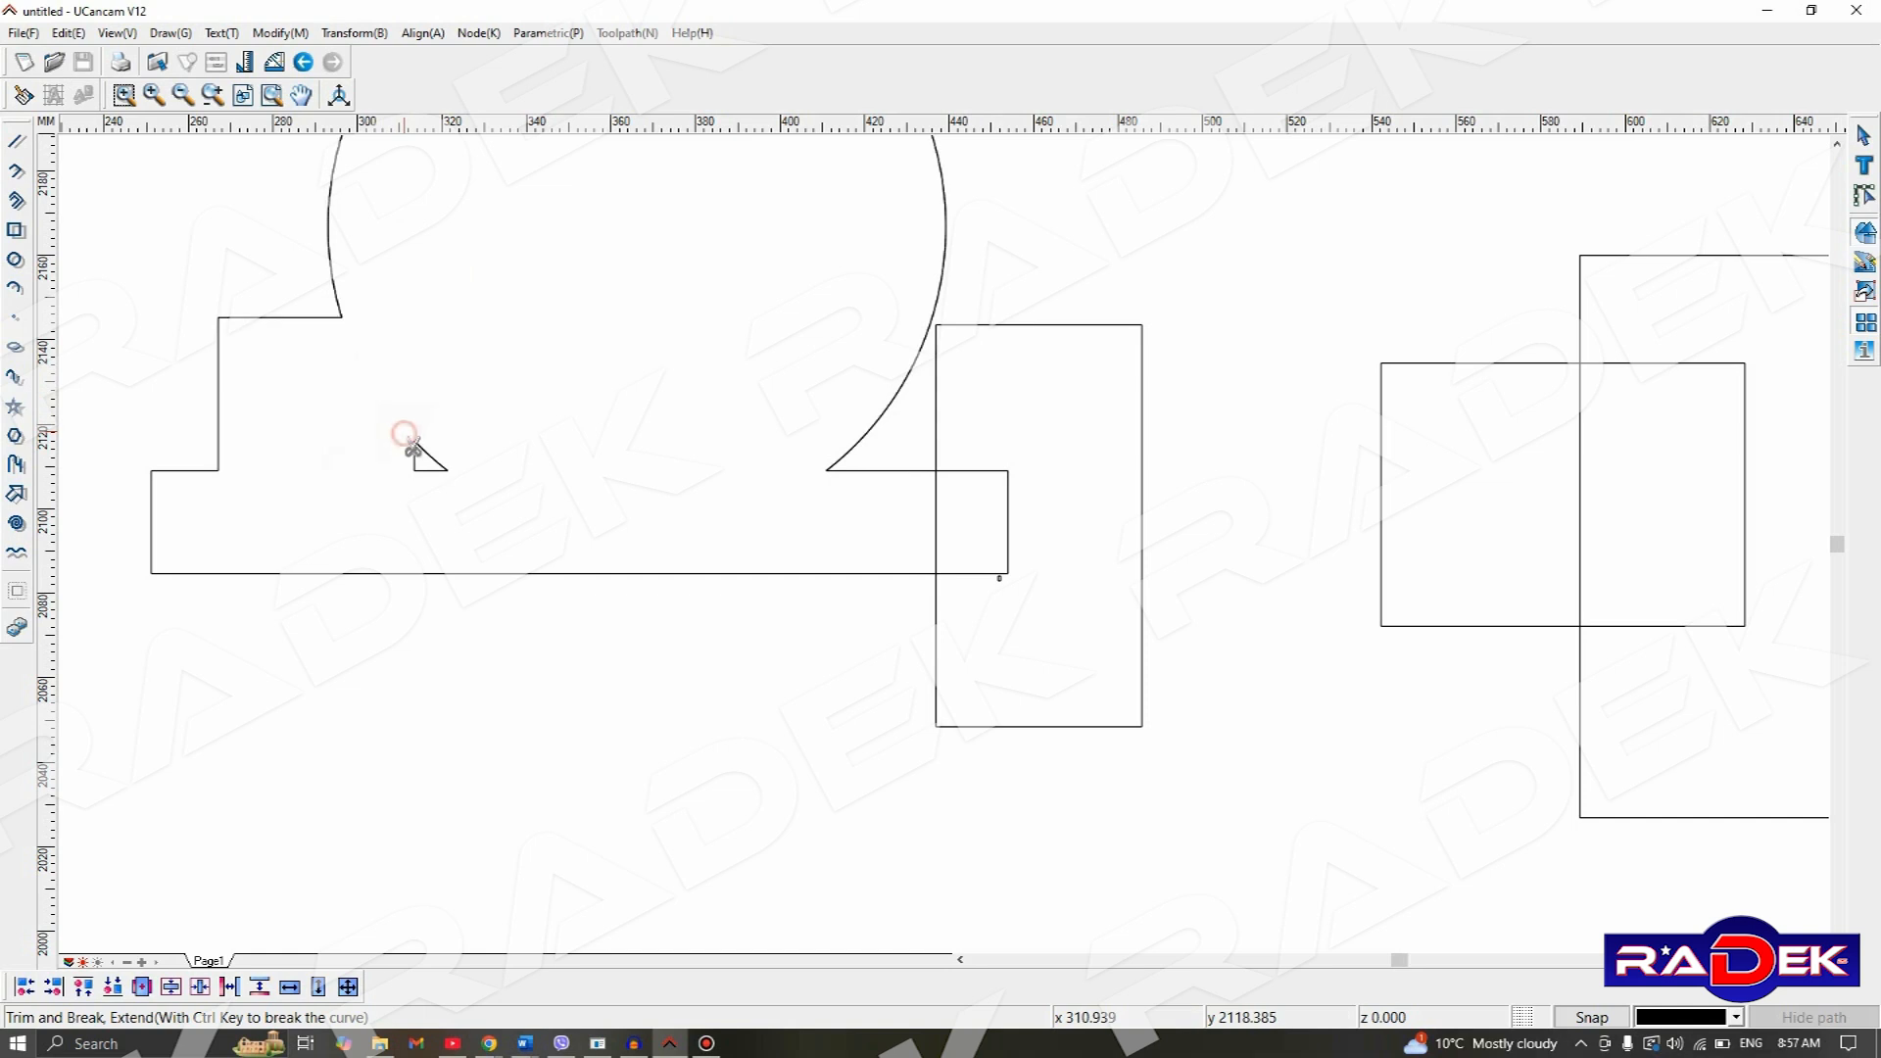
left_click(427, 464)
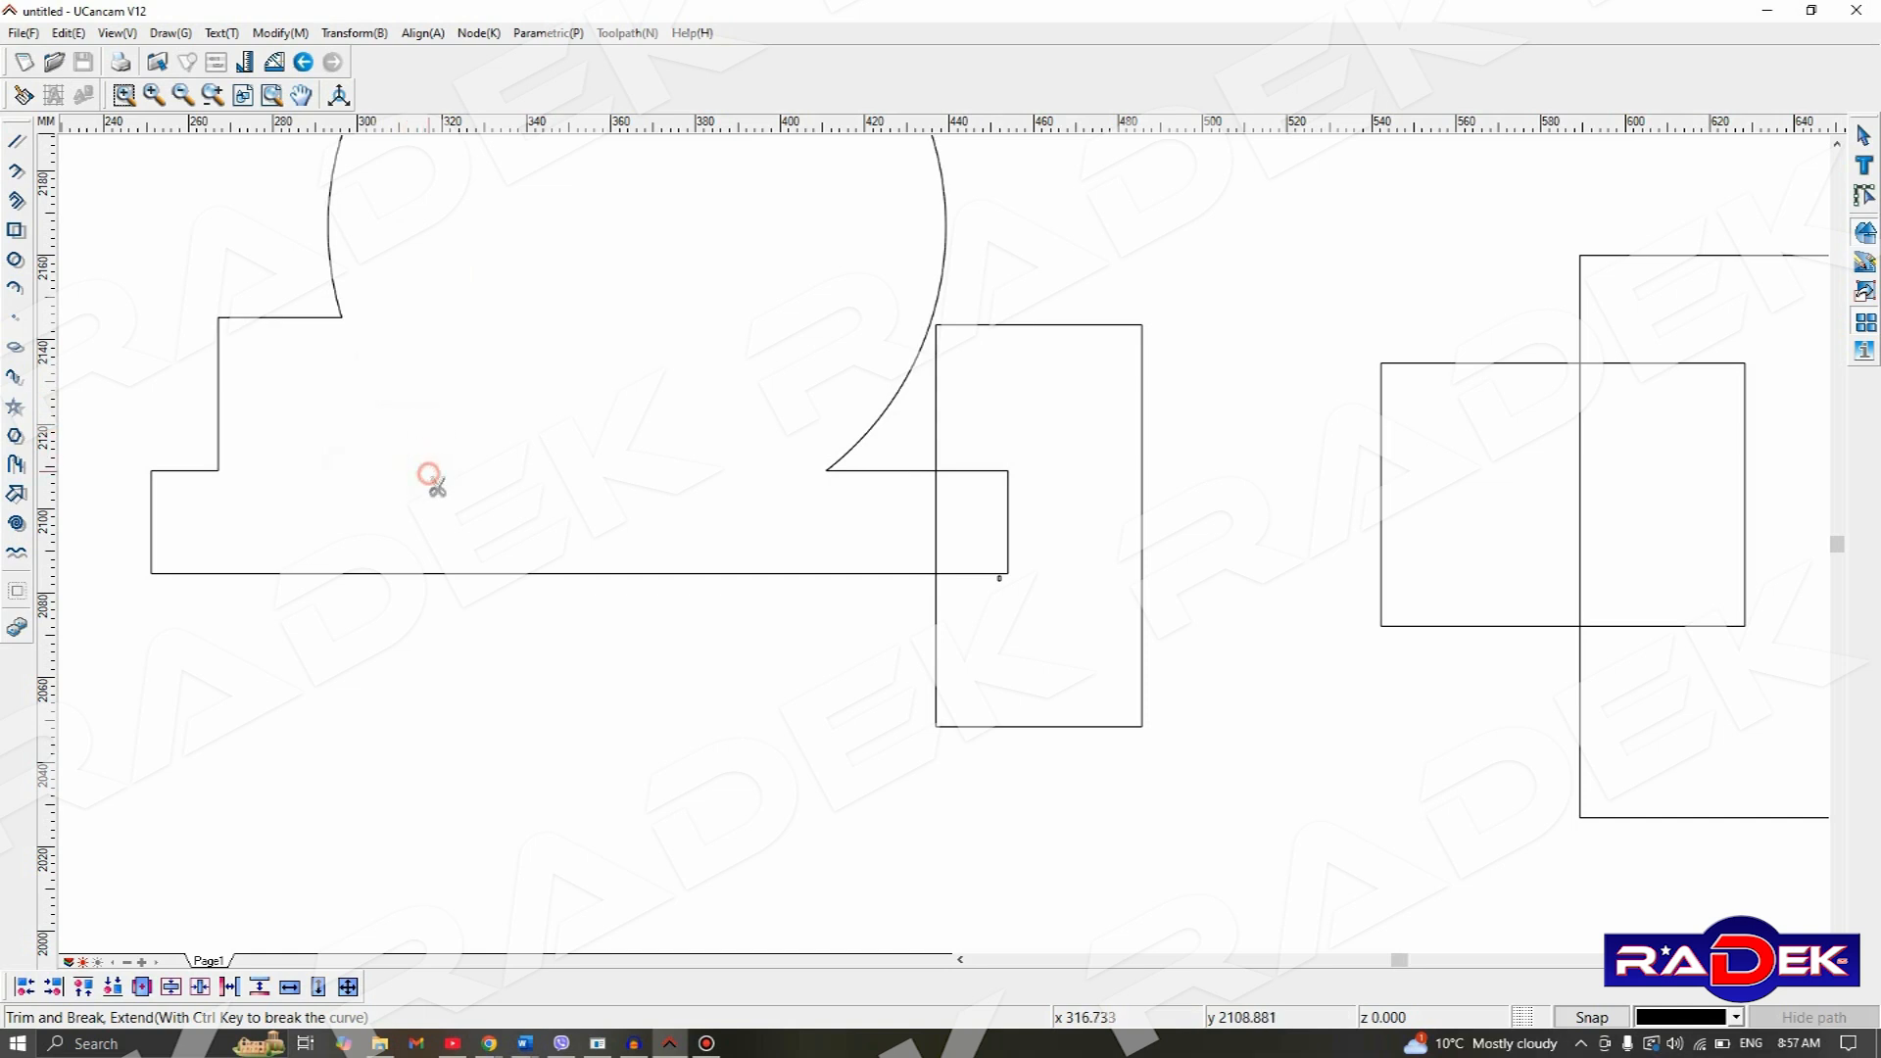
- Trim the overlapping lines between the flat and tall rectangles, and finish trimming without creating loops
left_click(935, 488)
left_click(1004, 520)
left_click(1006, 583)
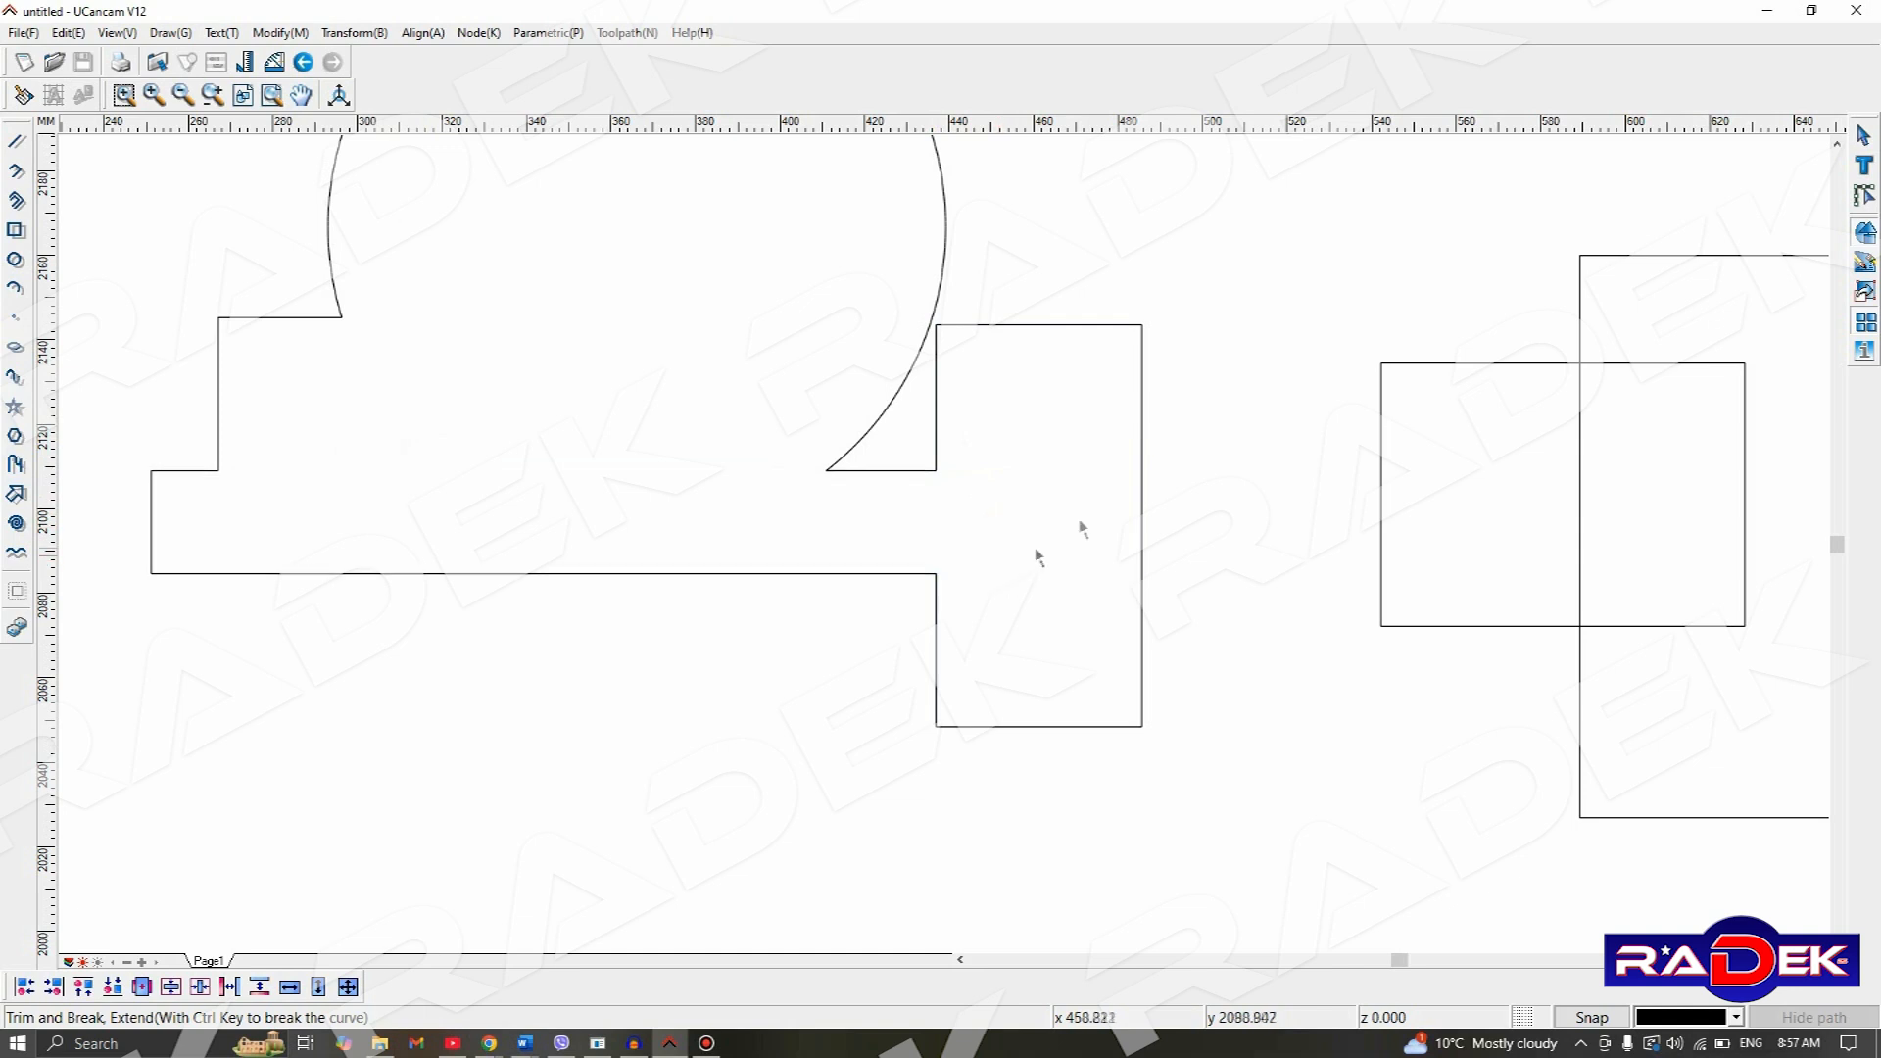
scroll(1268, 456, "down", 3)
middle_click_drag(1248, 333, 975, 413)
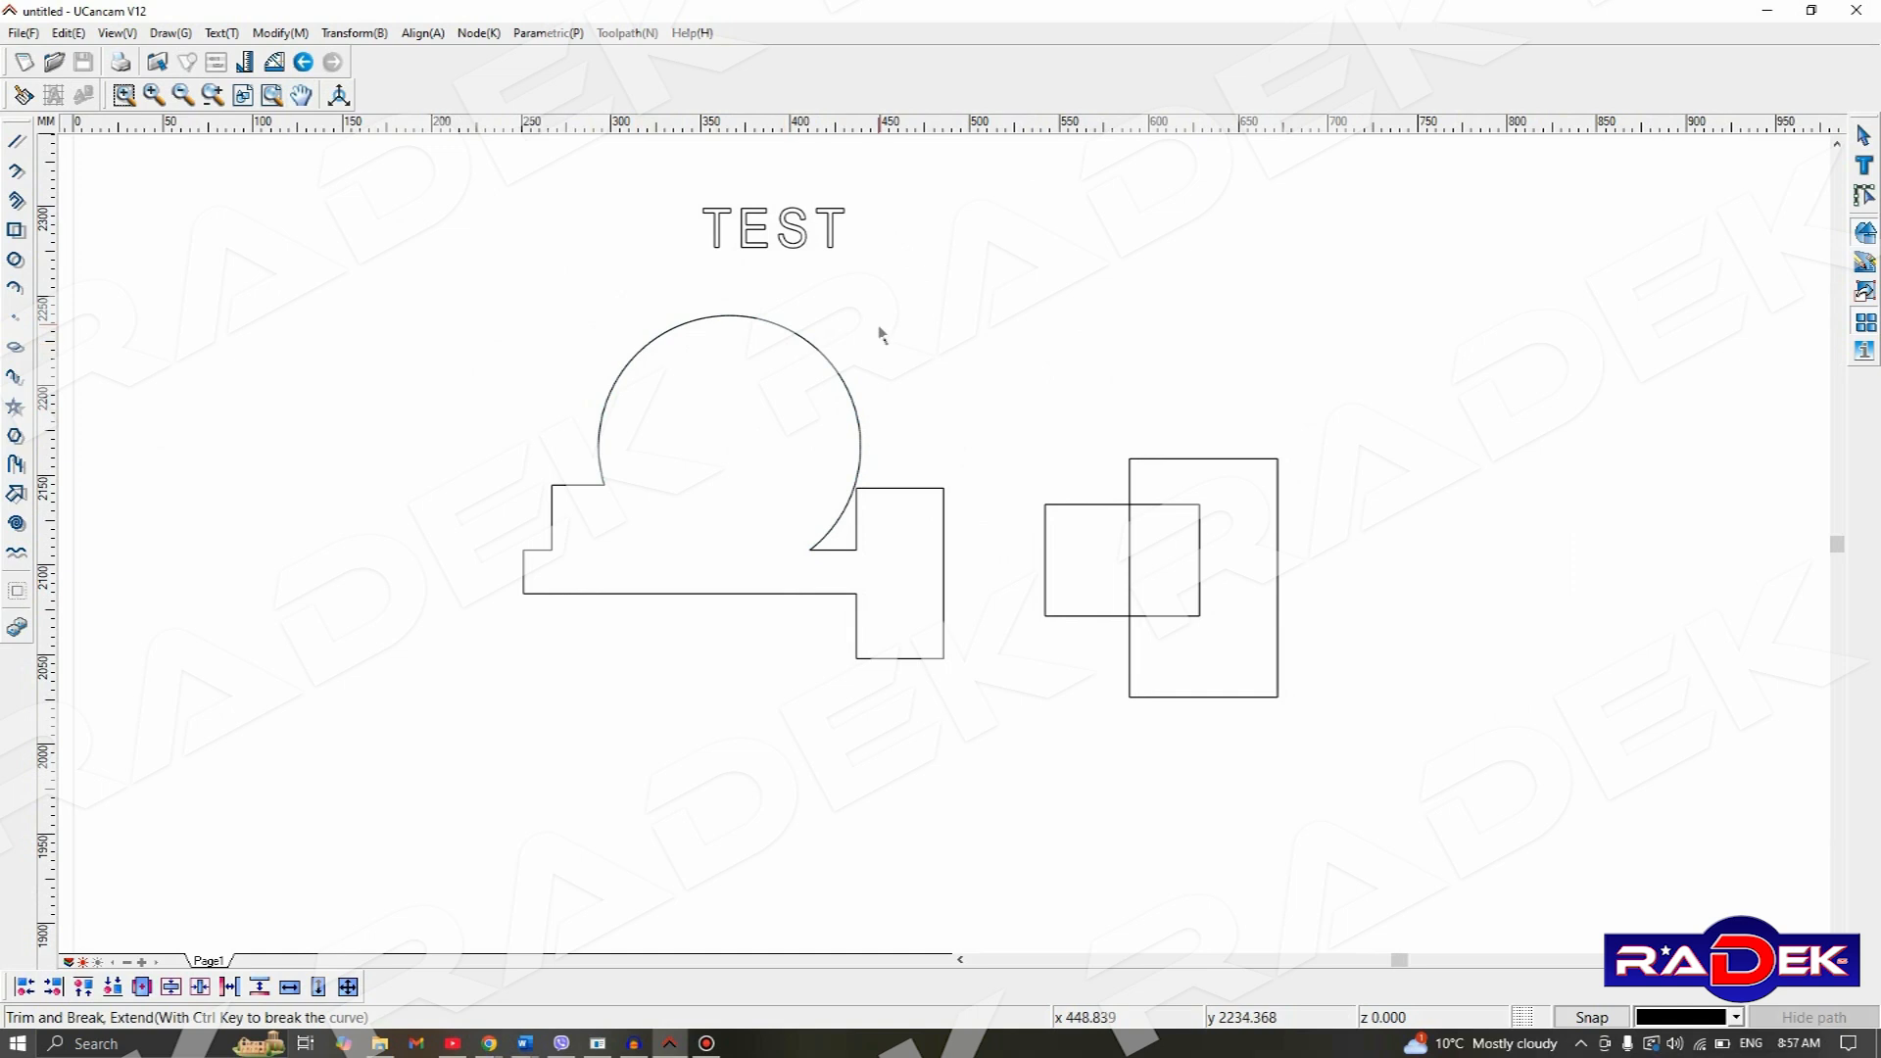
right_click(1038, 364)
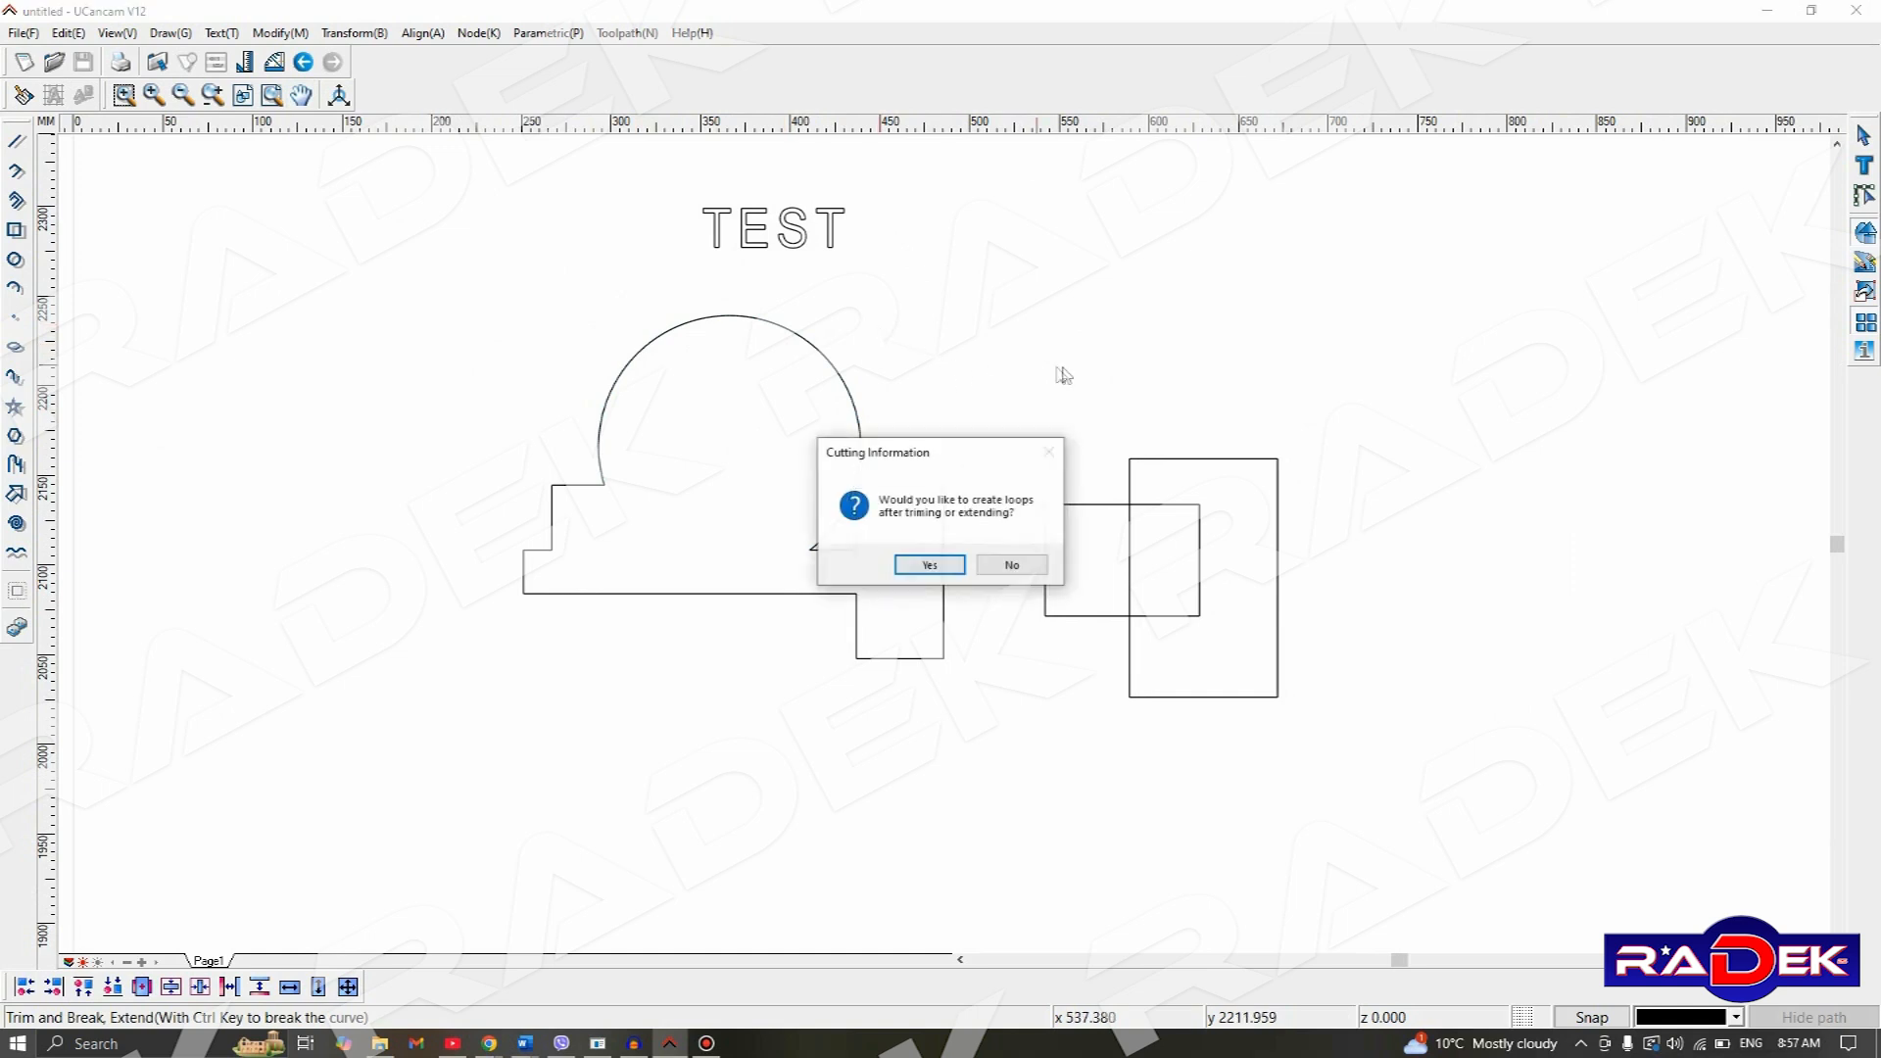
left_click(1013, 566)
- Group all the pieces of the trimmed circle-and-rectangles outline
left_click_drag(991, 365, 1390, 784)
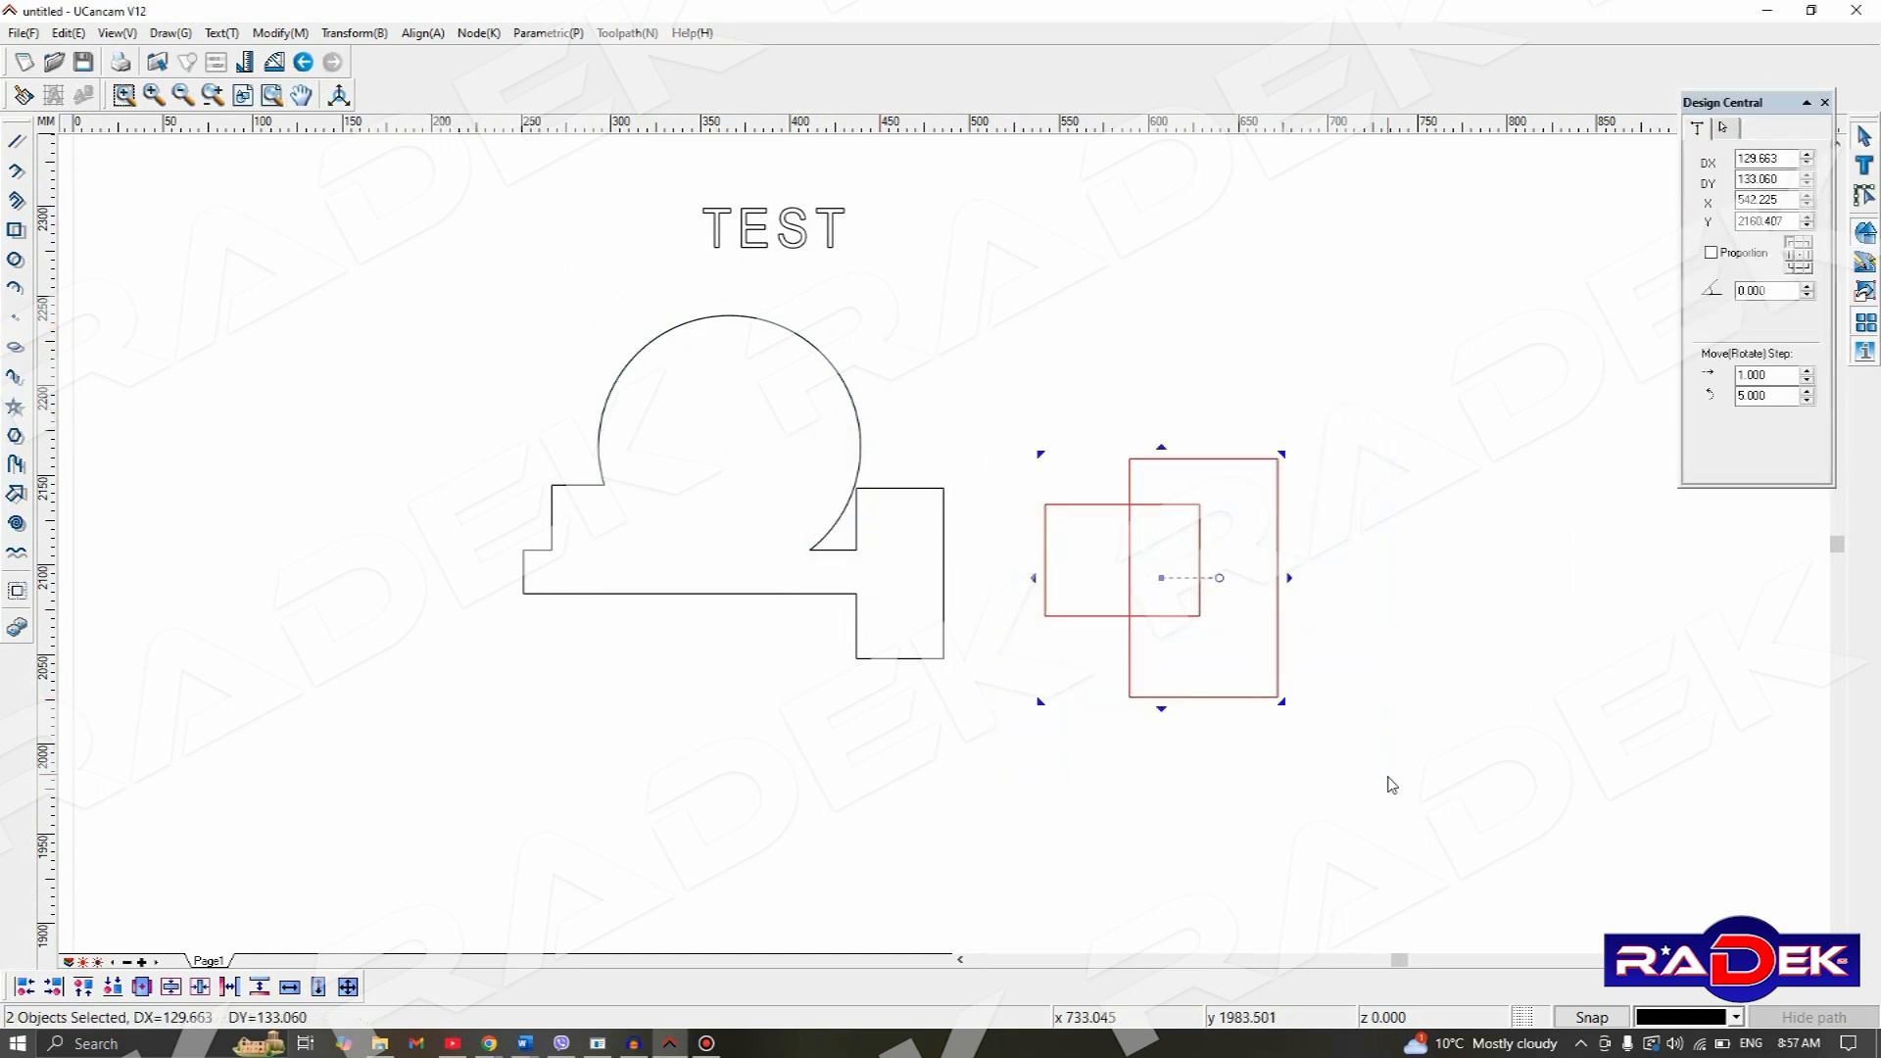
left_click(286, 33)
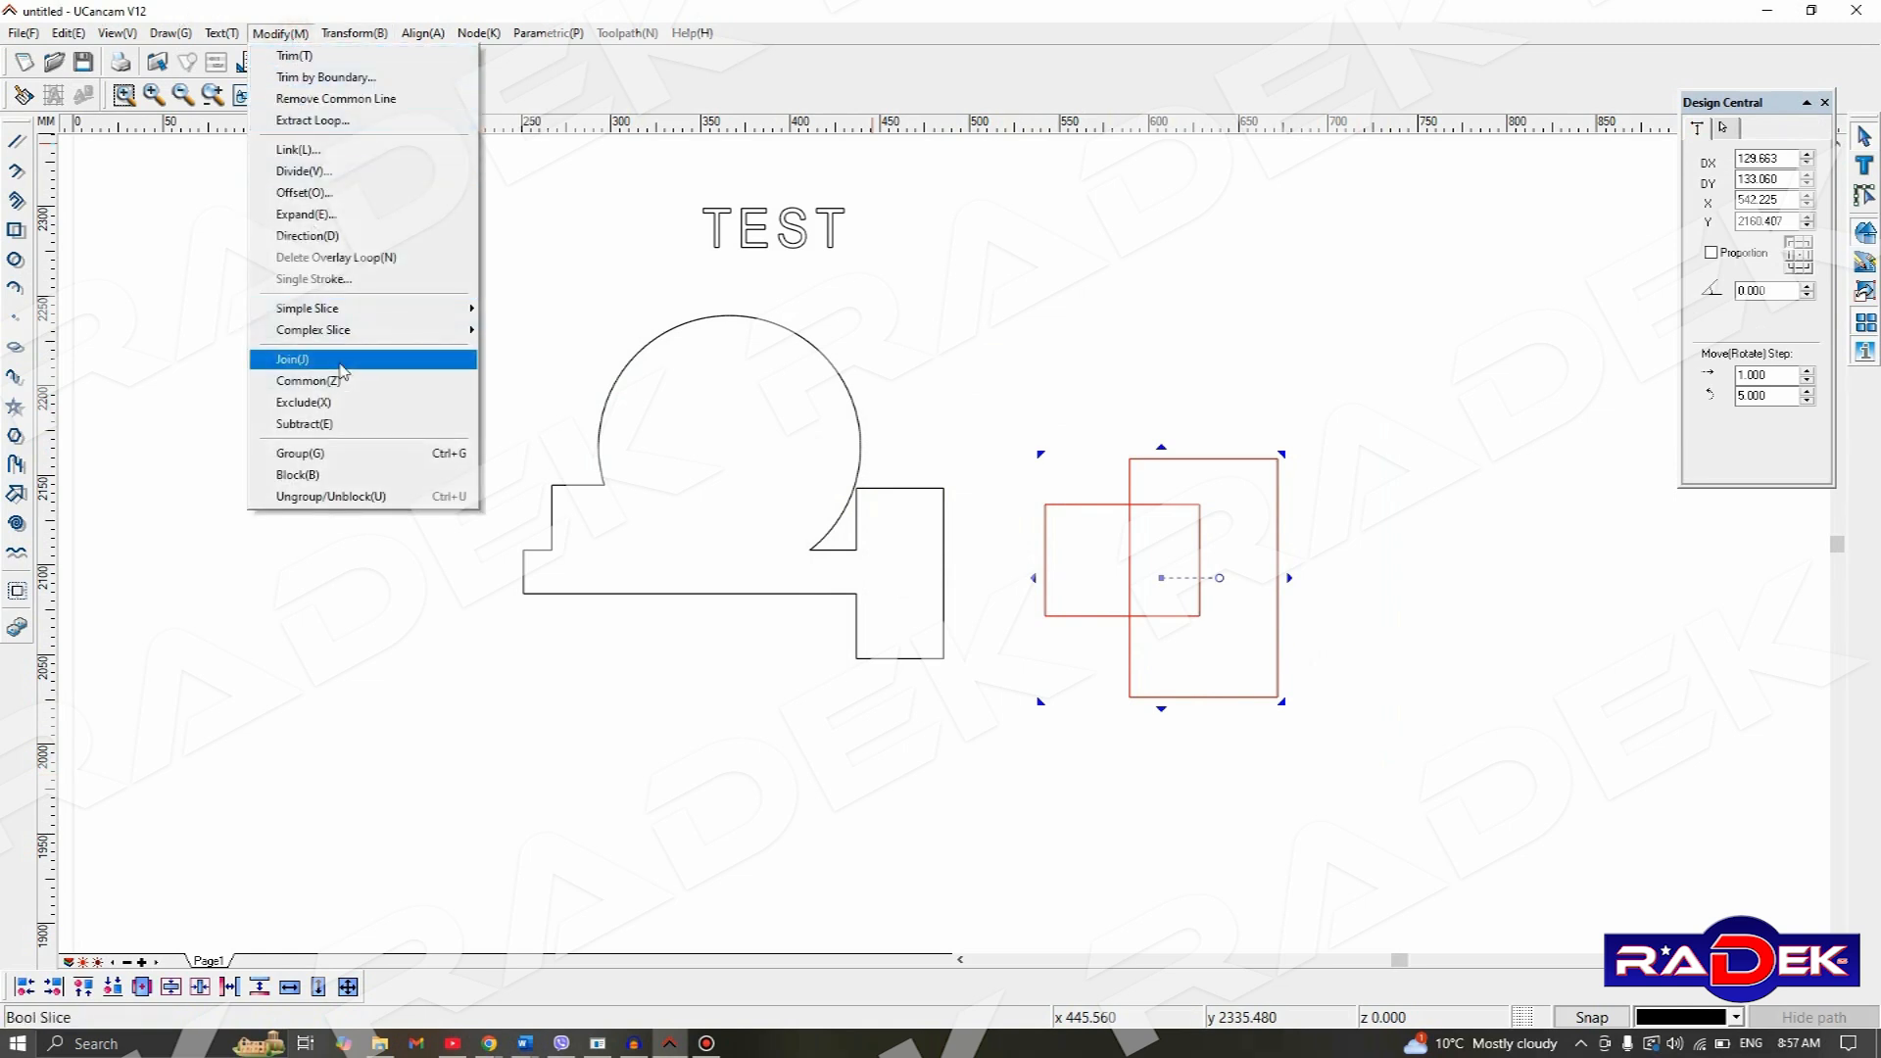
left_click_drag(413, 303, 1019, 733)
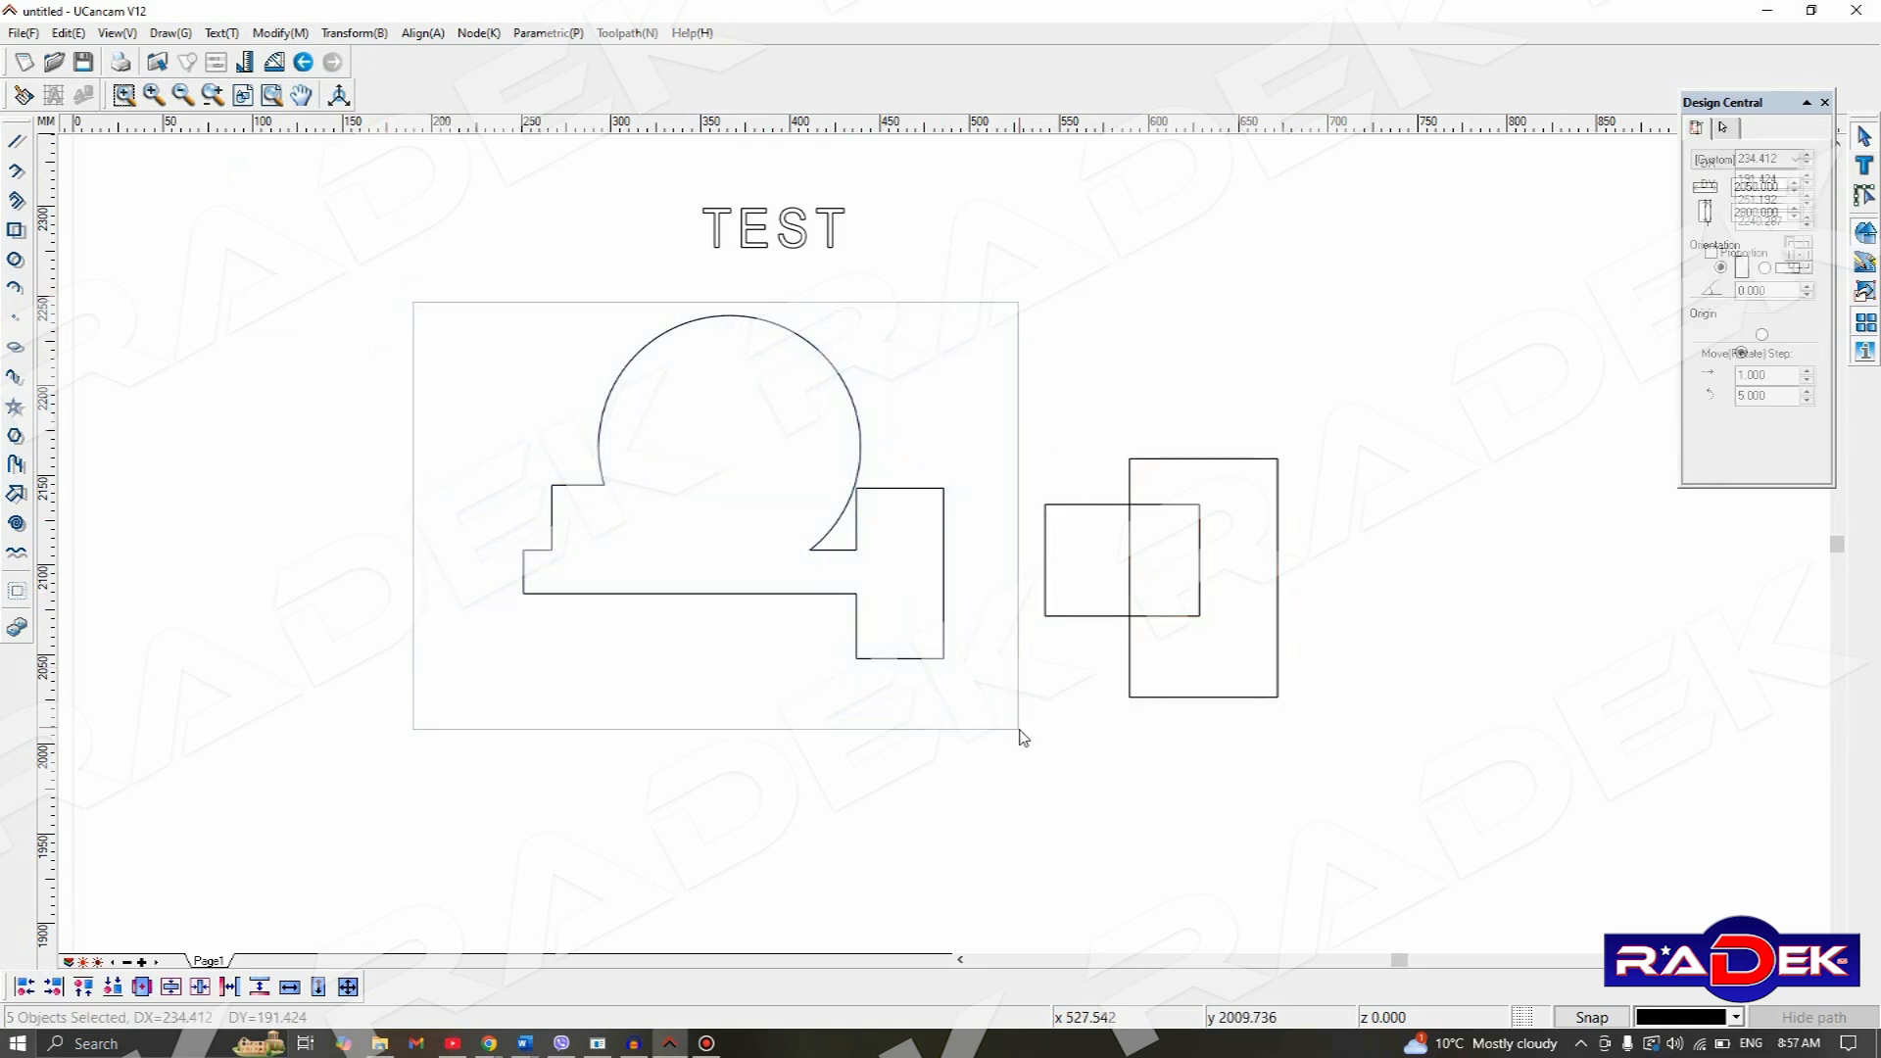
left_click(281, 32)
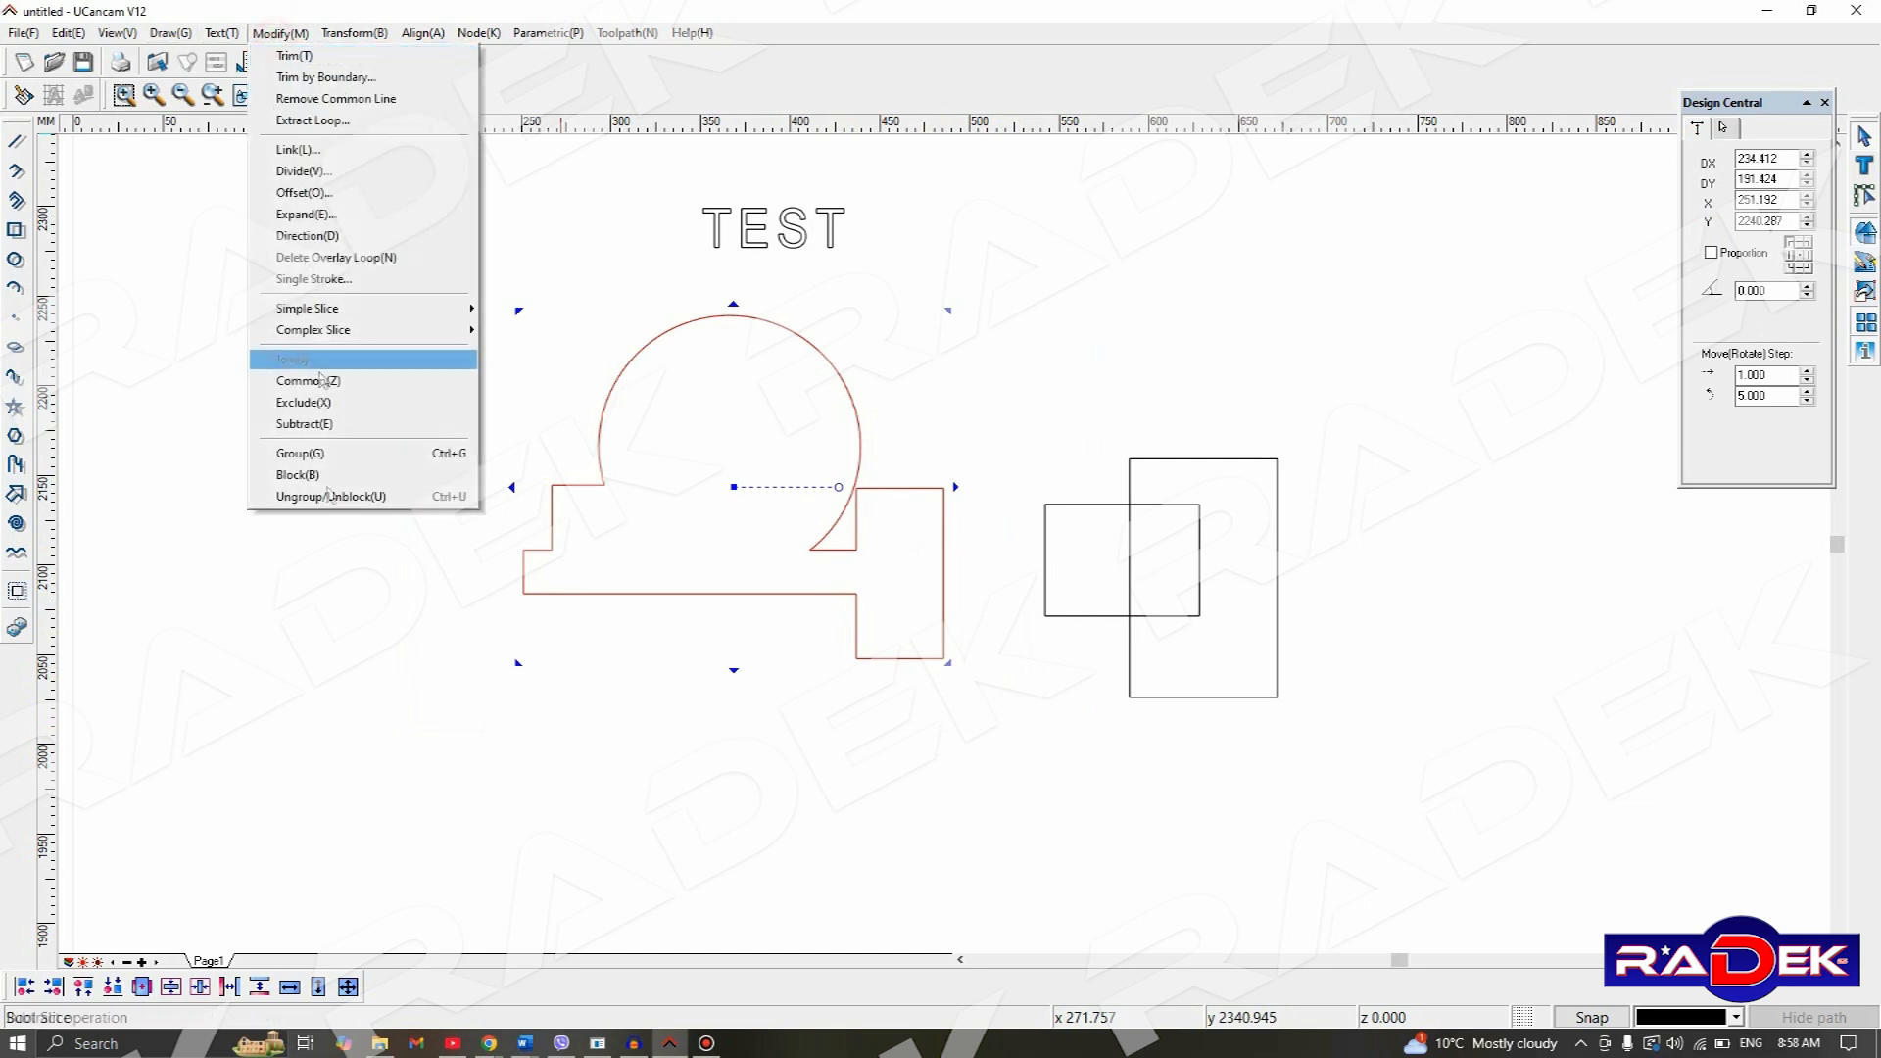
left_click(336, 454)
left_click(955, 291)
- Join the two overlapping rectangles on the right into a single outline
left_click_drag(944, 285, 1487, 852)
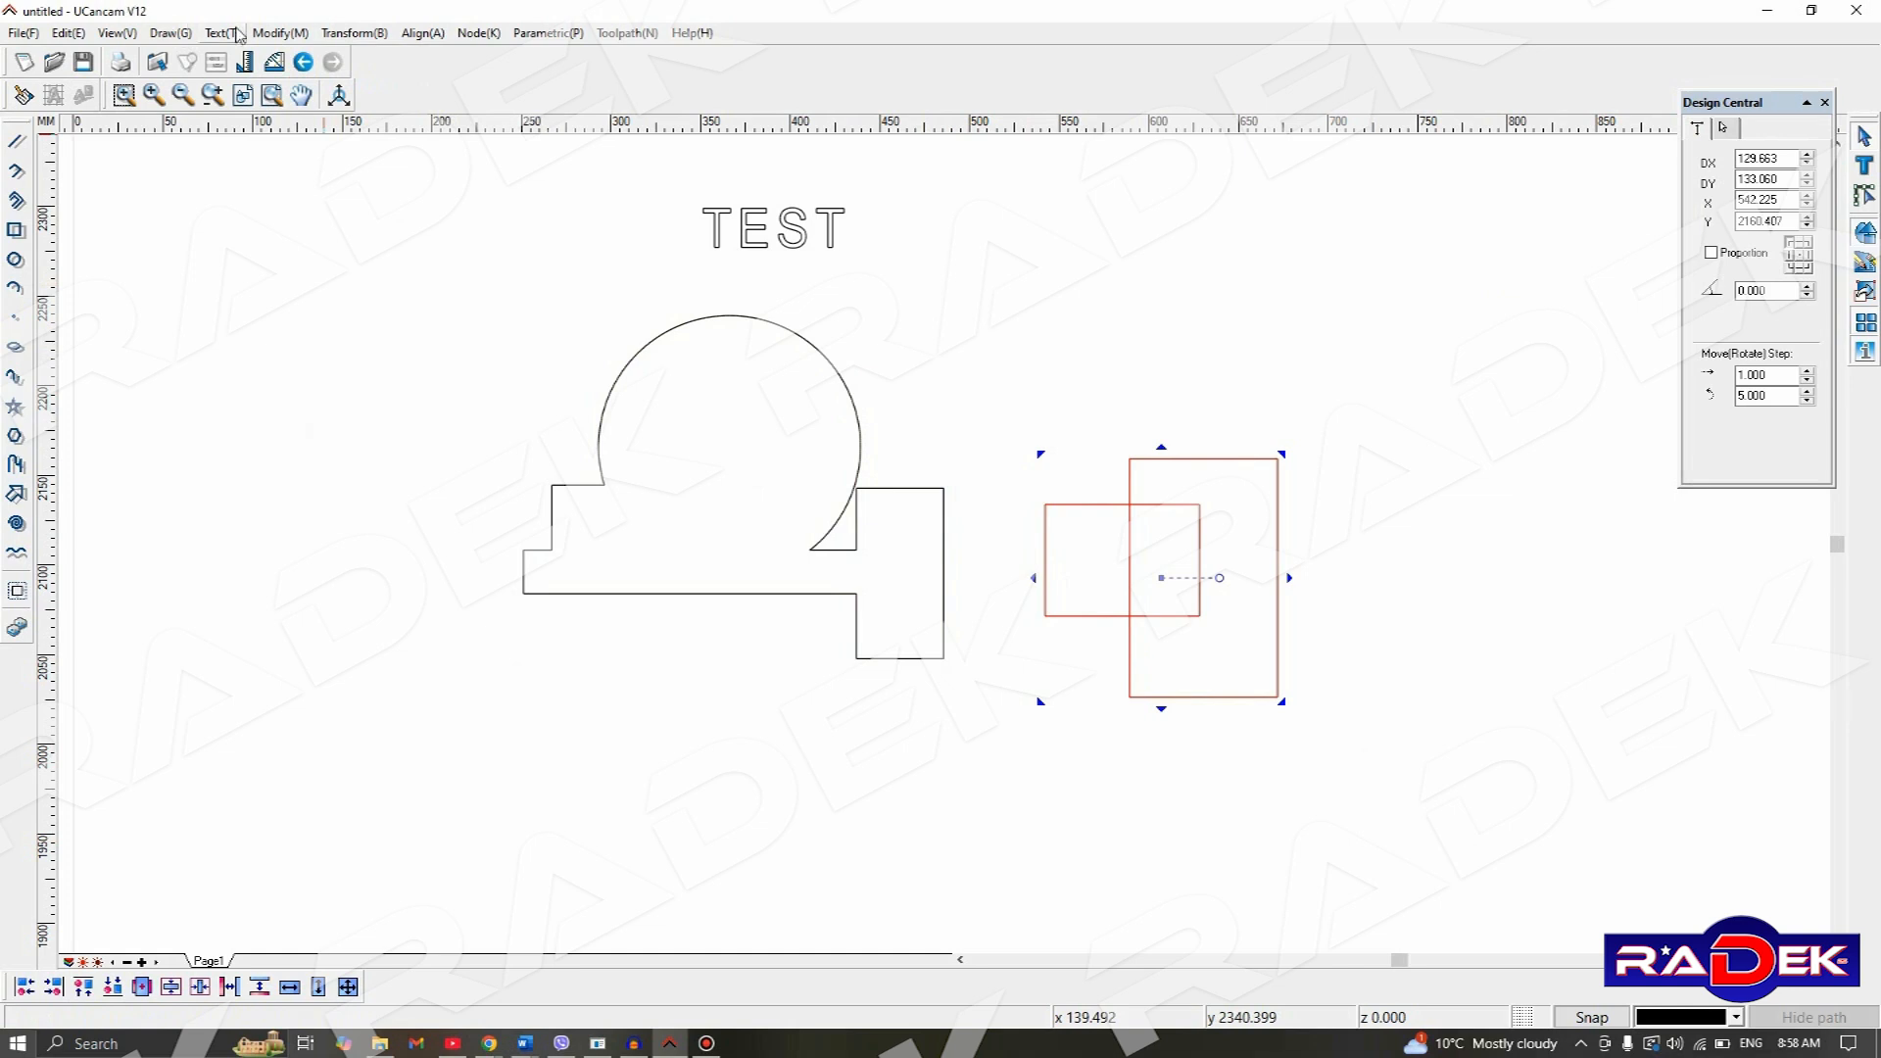
left_click(277, 34)
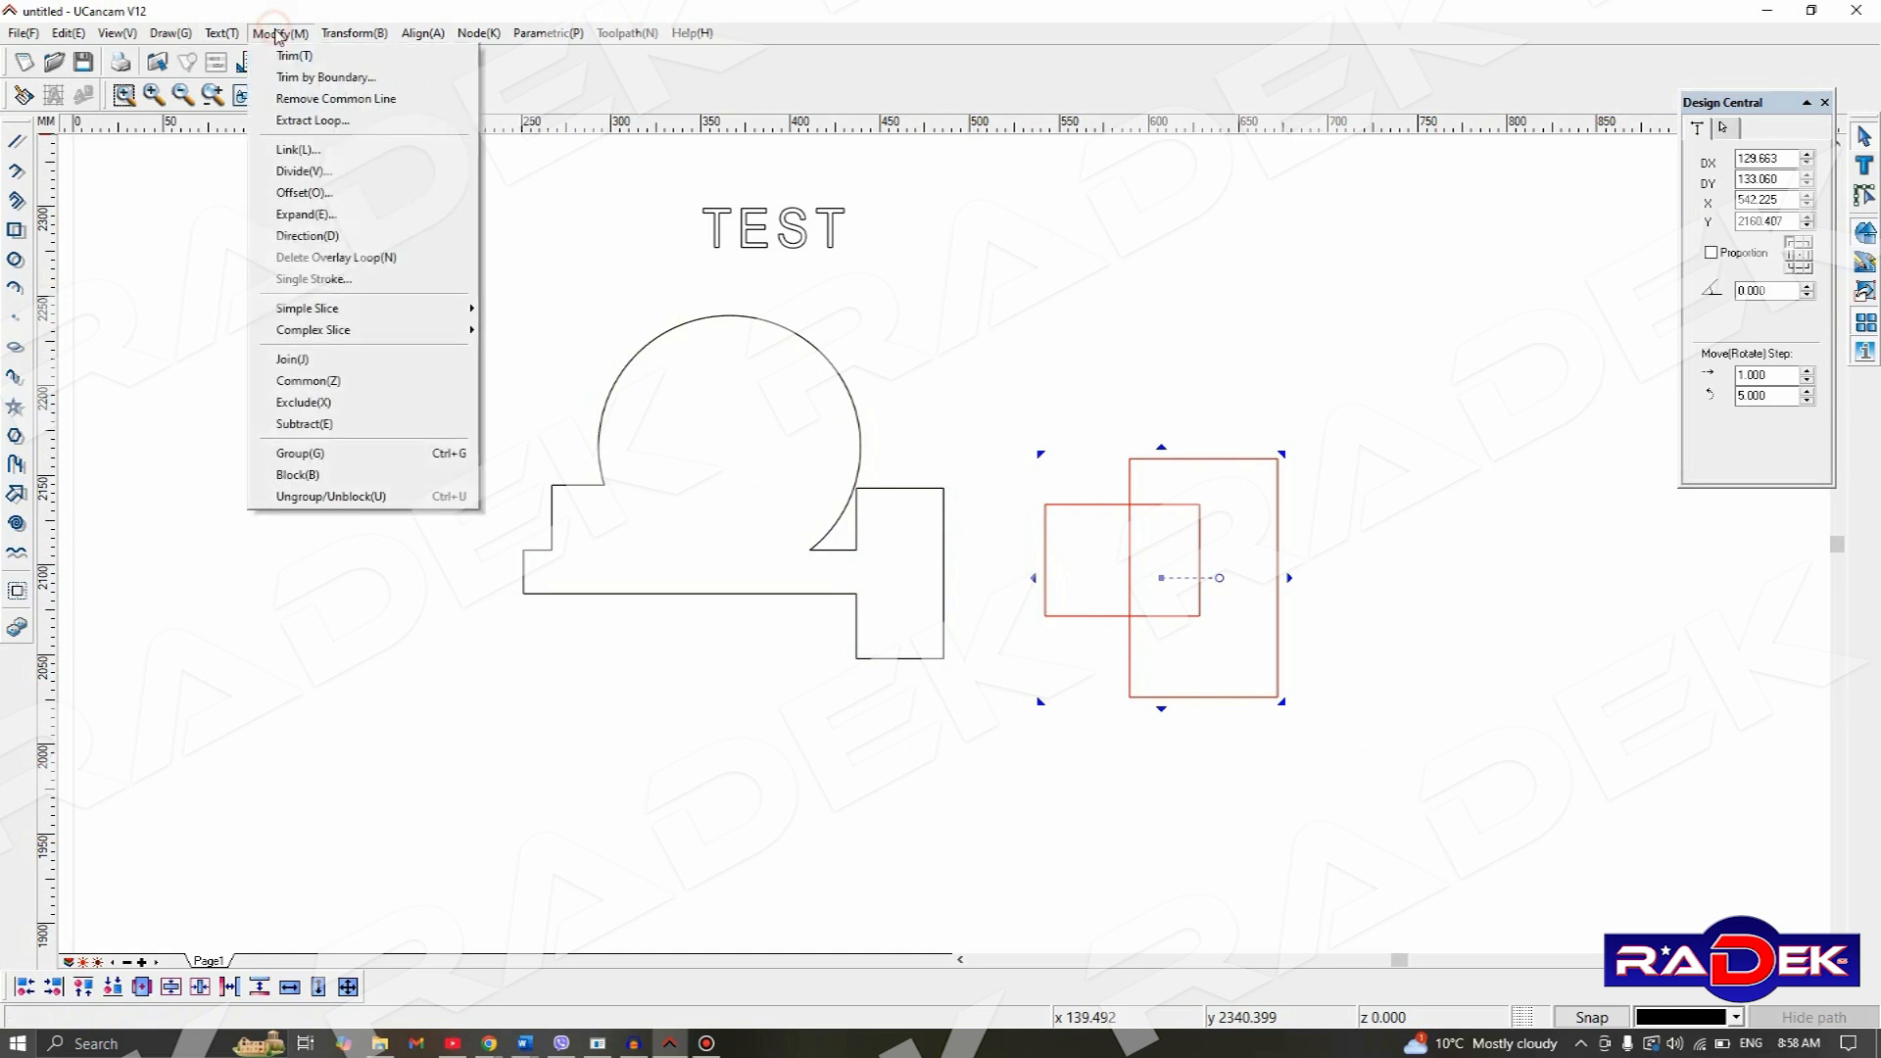
left_click(323, 359)
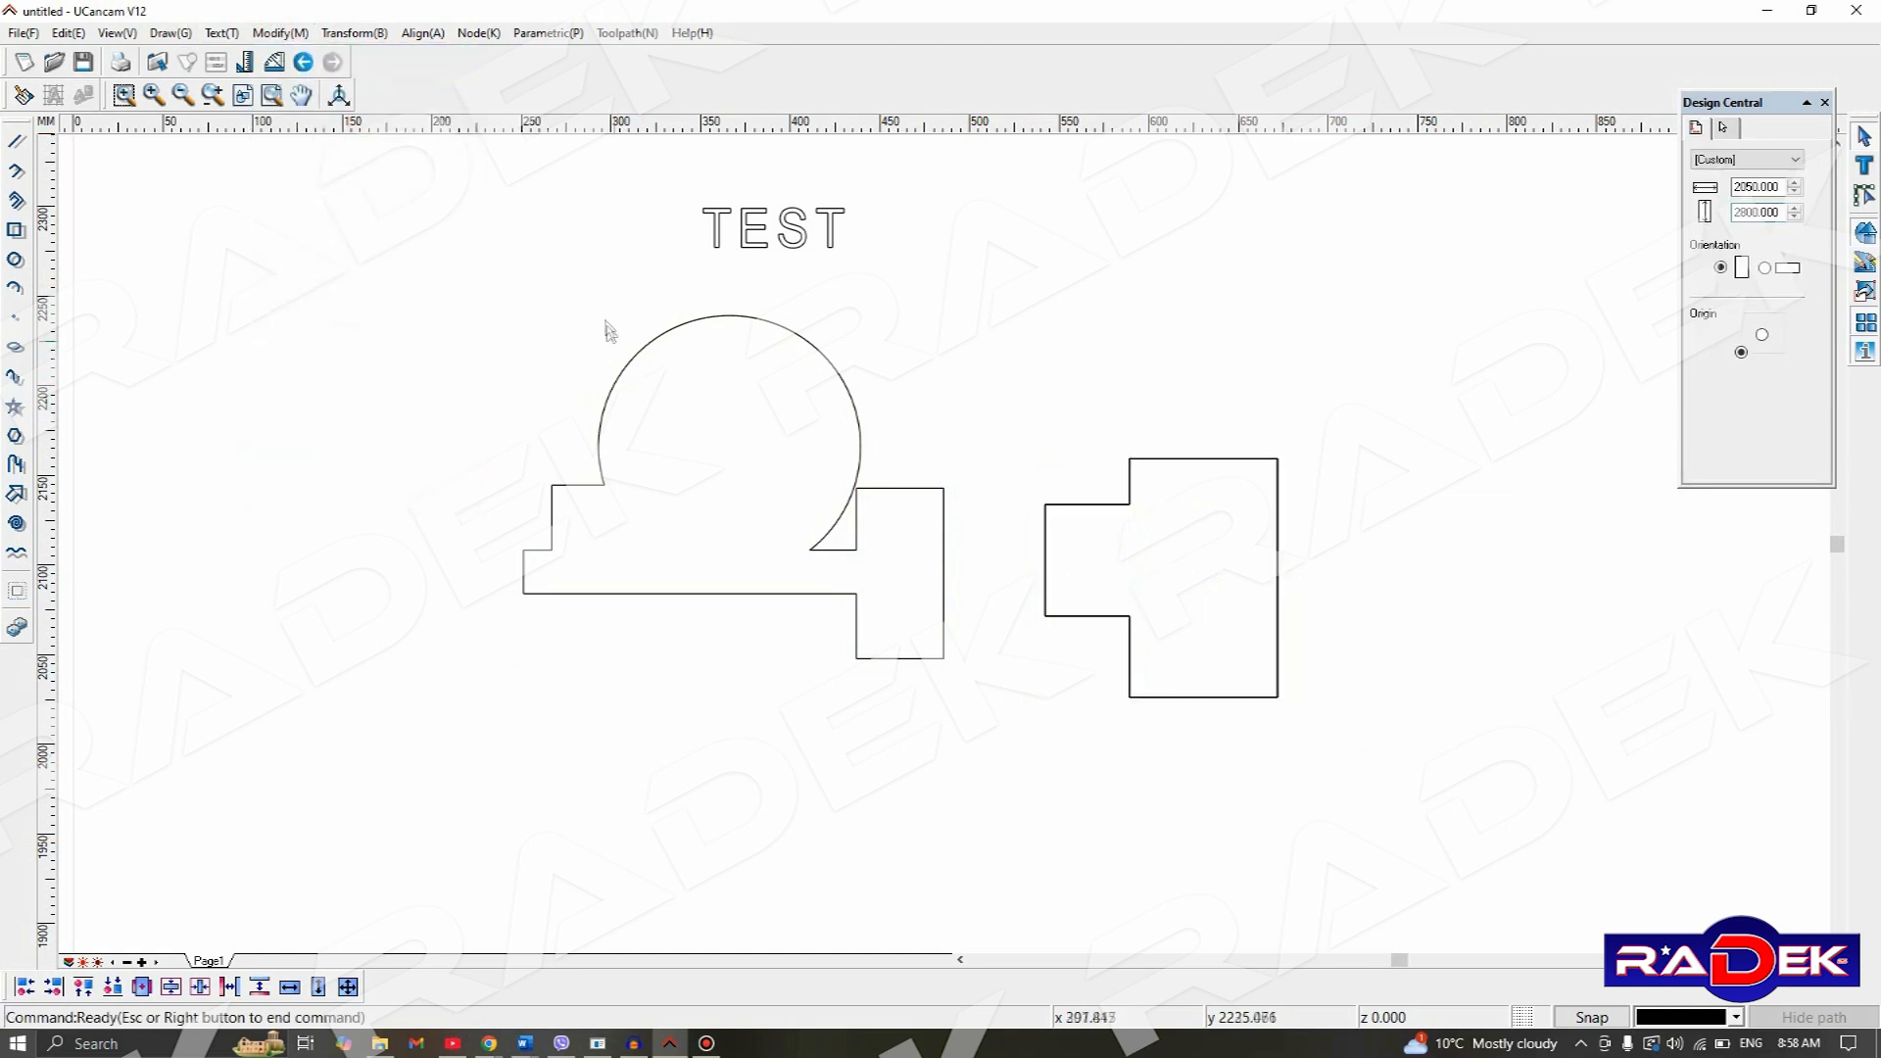
- Move the "TEST" text inside the upper part of the circle and group it with the trimmed outline
left_click(716, 236)
mouse_move(774, 226)
left_mouse_down()
mouse_move(722, 419)
mouse_move(730, 400)
left_mouse_up()
mouse_move(437, 260)
left_mouse_down()
mouse_move(794, 537)
mouse_move(1016, 743)
left_mouse_up()
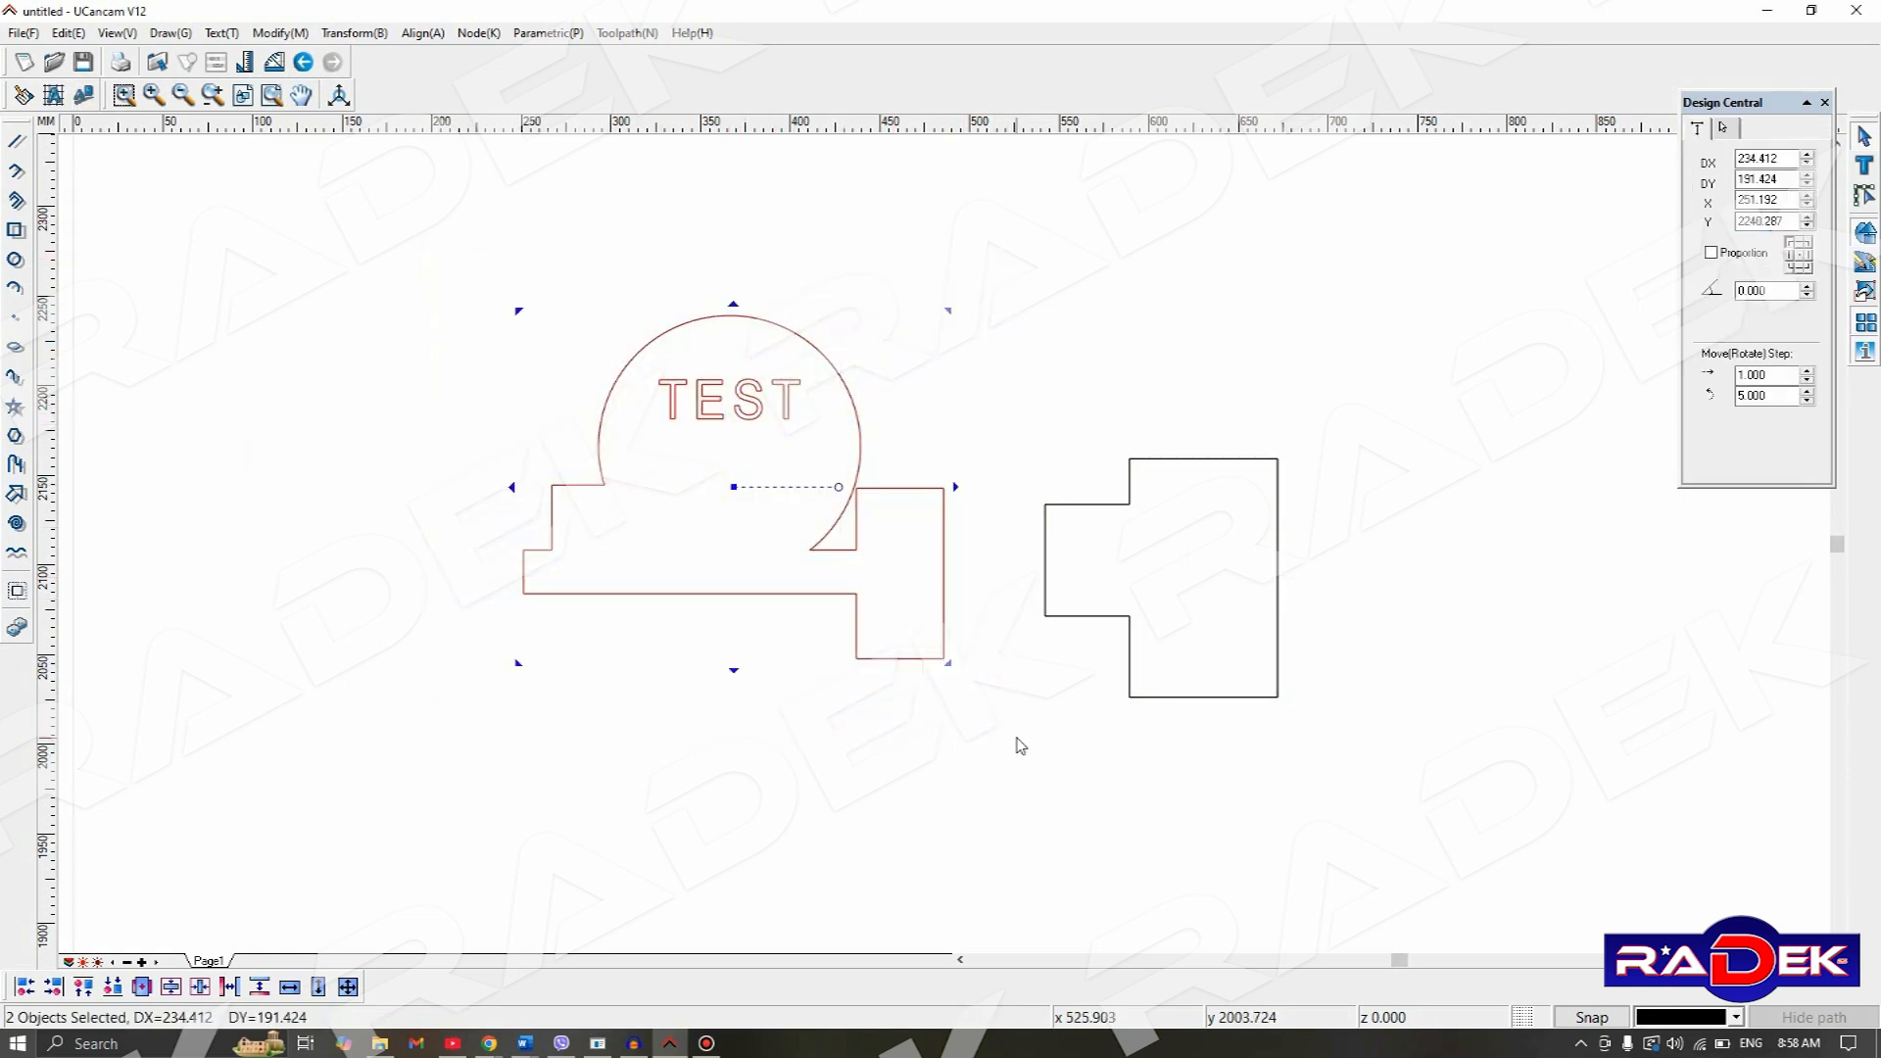
left_click(300, 32)
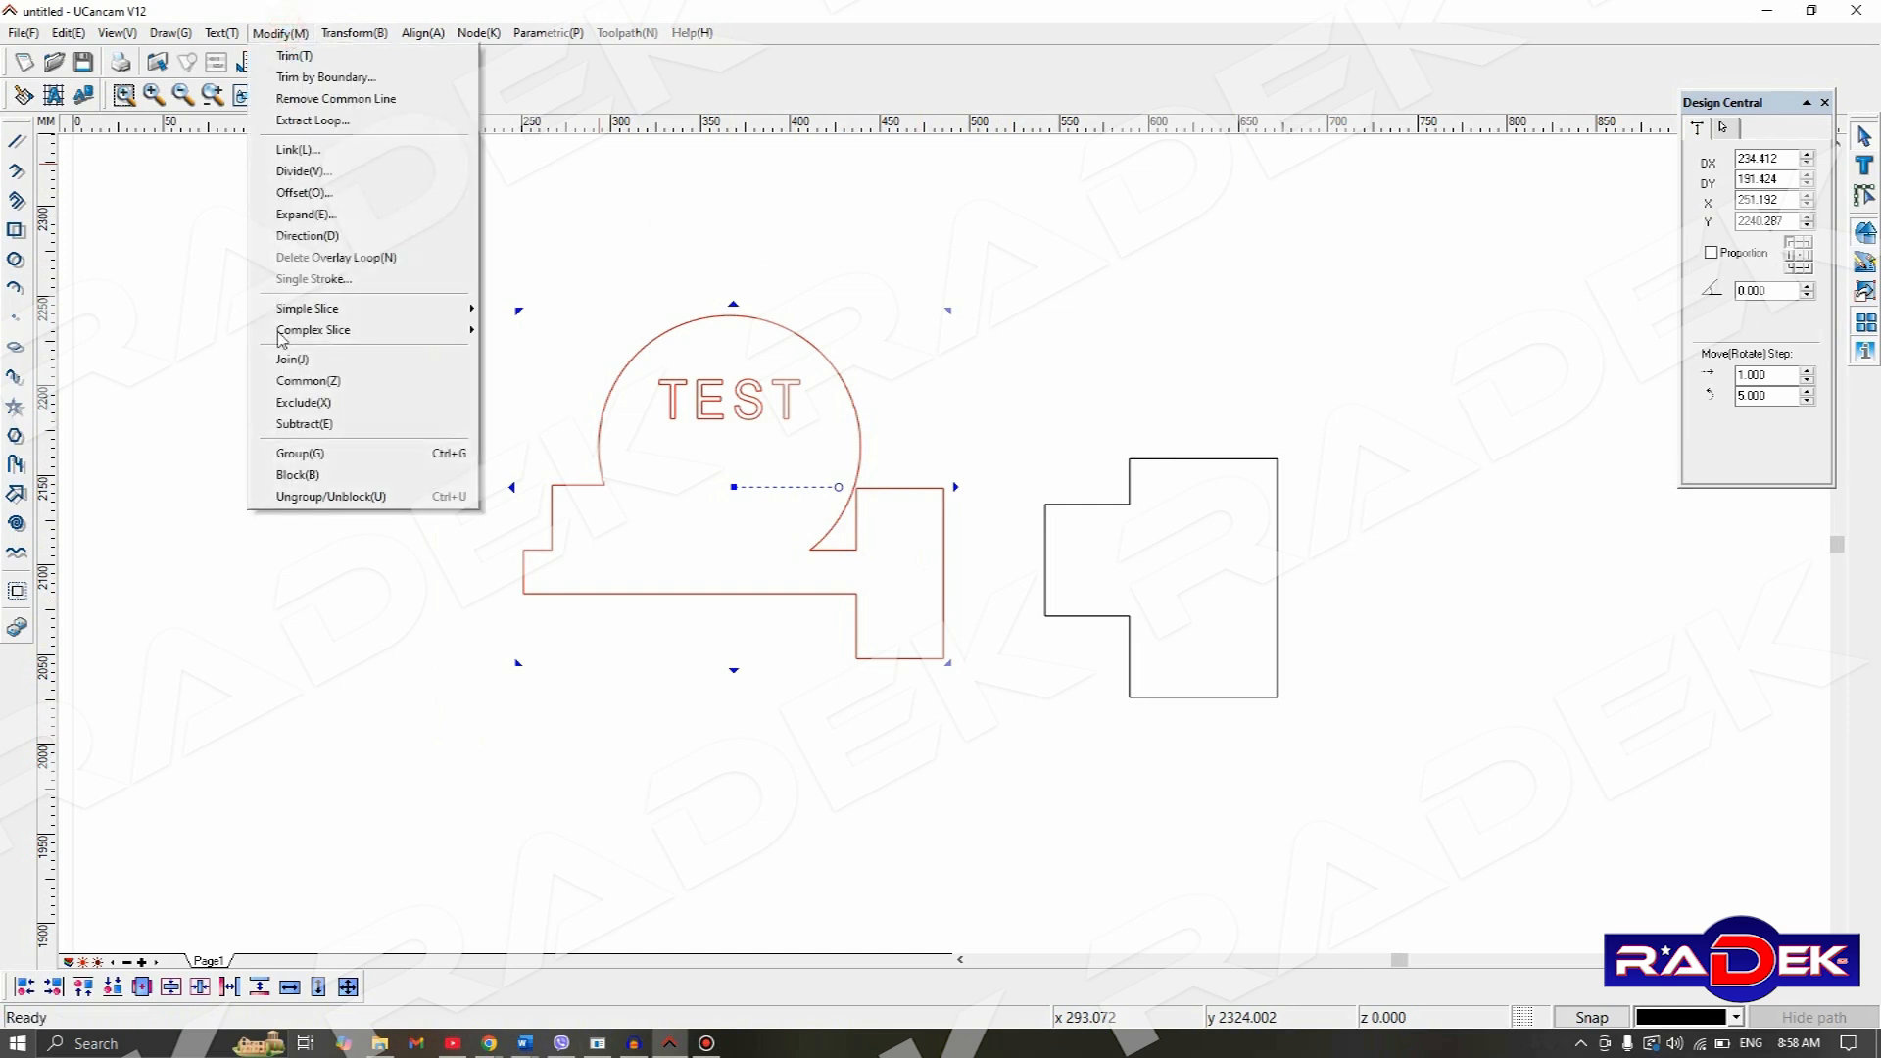
left_click(328, 455)
left_click(497, 342)
left_click(726, 381)
left_click(727, 382)
scroll(1084, 386, "down", 3)
middle_click_drag(1231, 441, 827, 487)
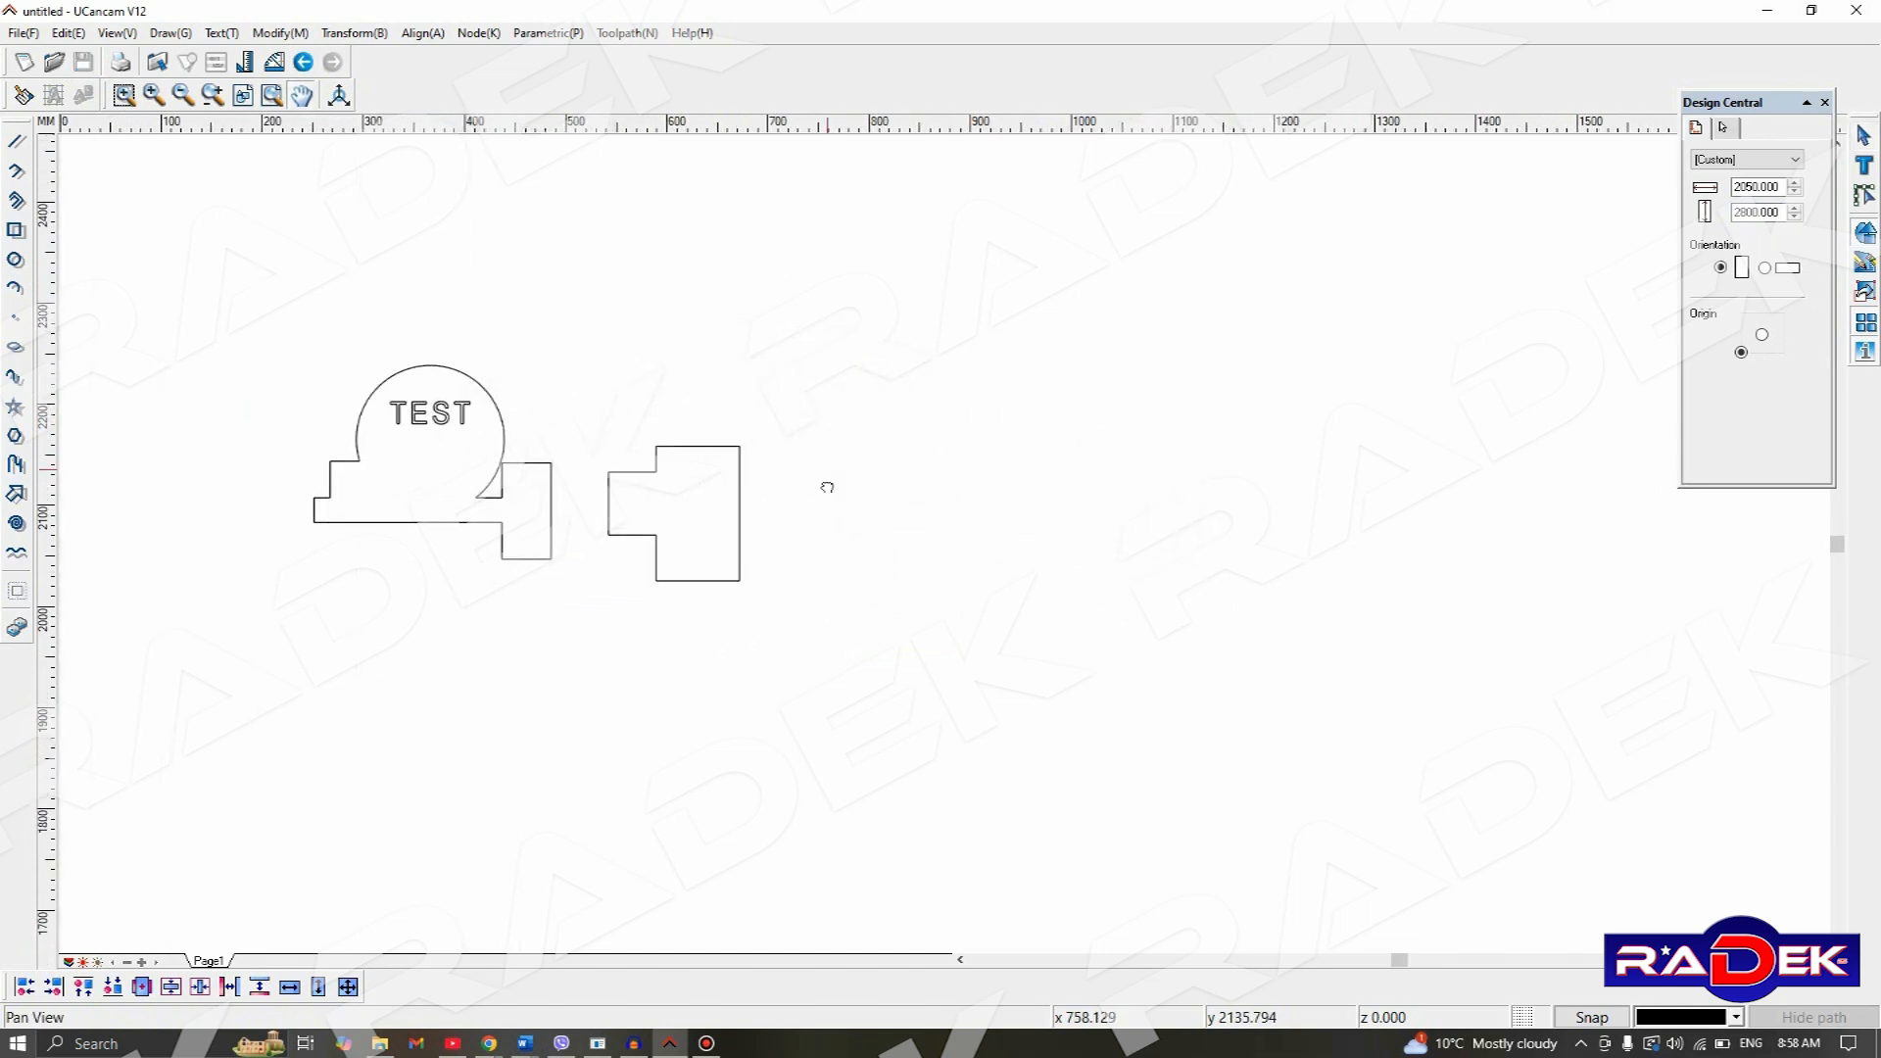
scroll(595, 565, "up", 2)
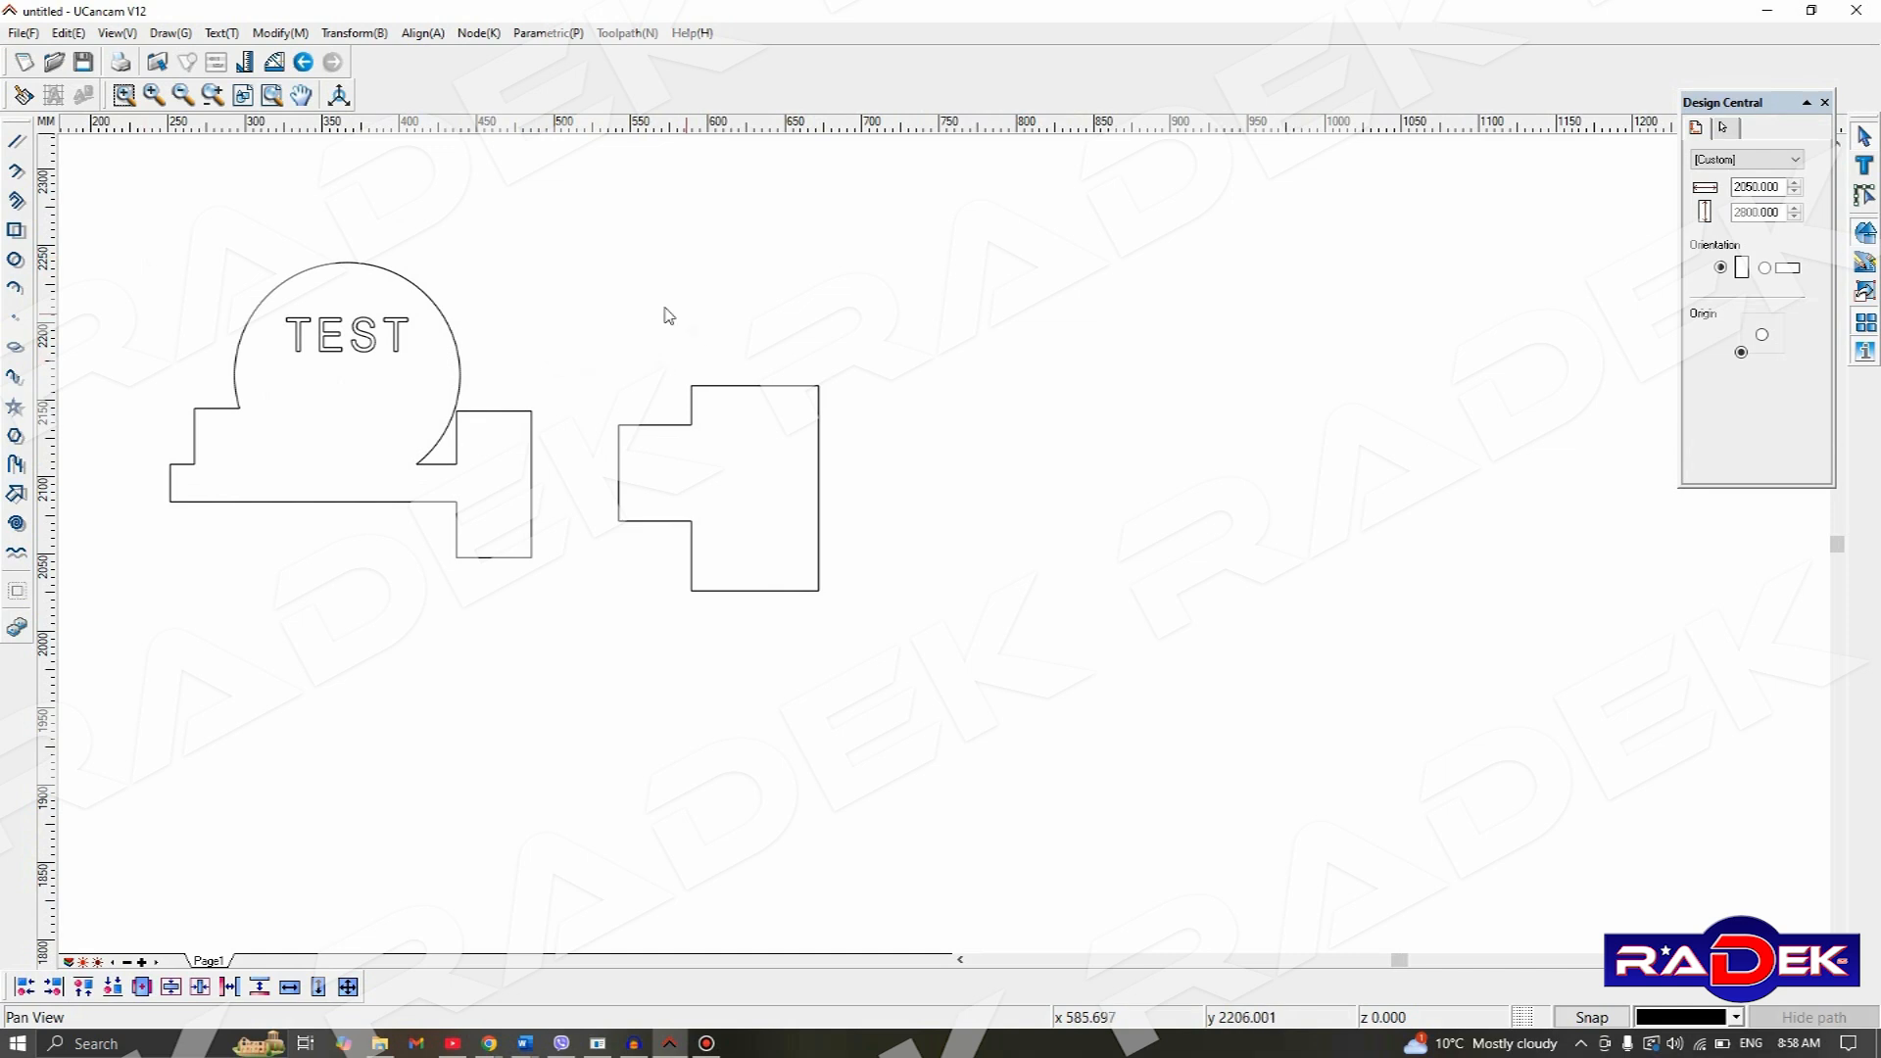
- Select the joined rectangles outline and set its width to 150 mm without keeping the proportions
left_click_drag(575, 305, 1030, 764)
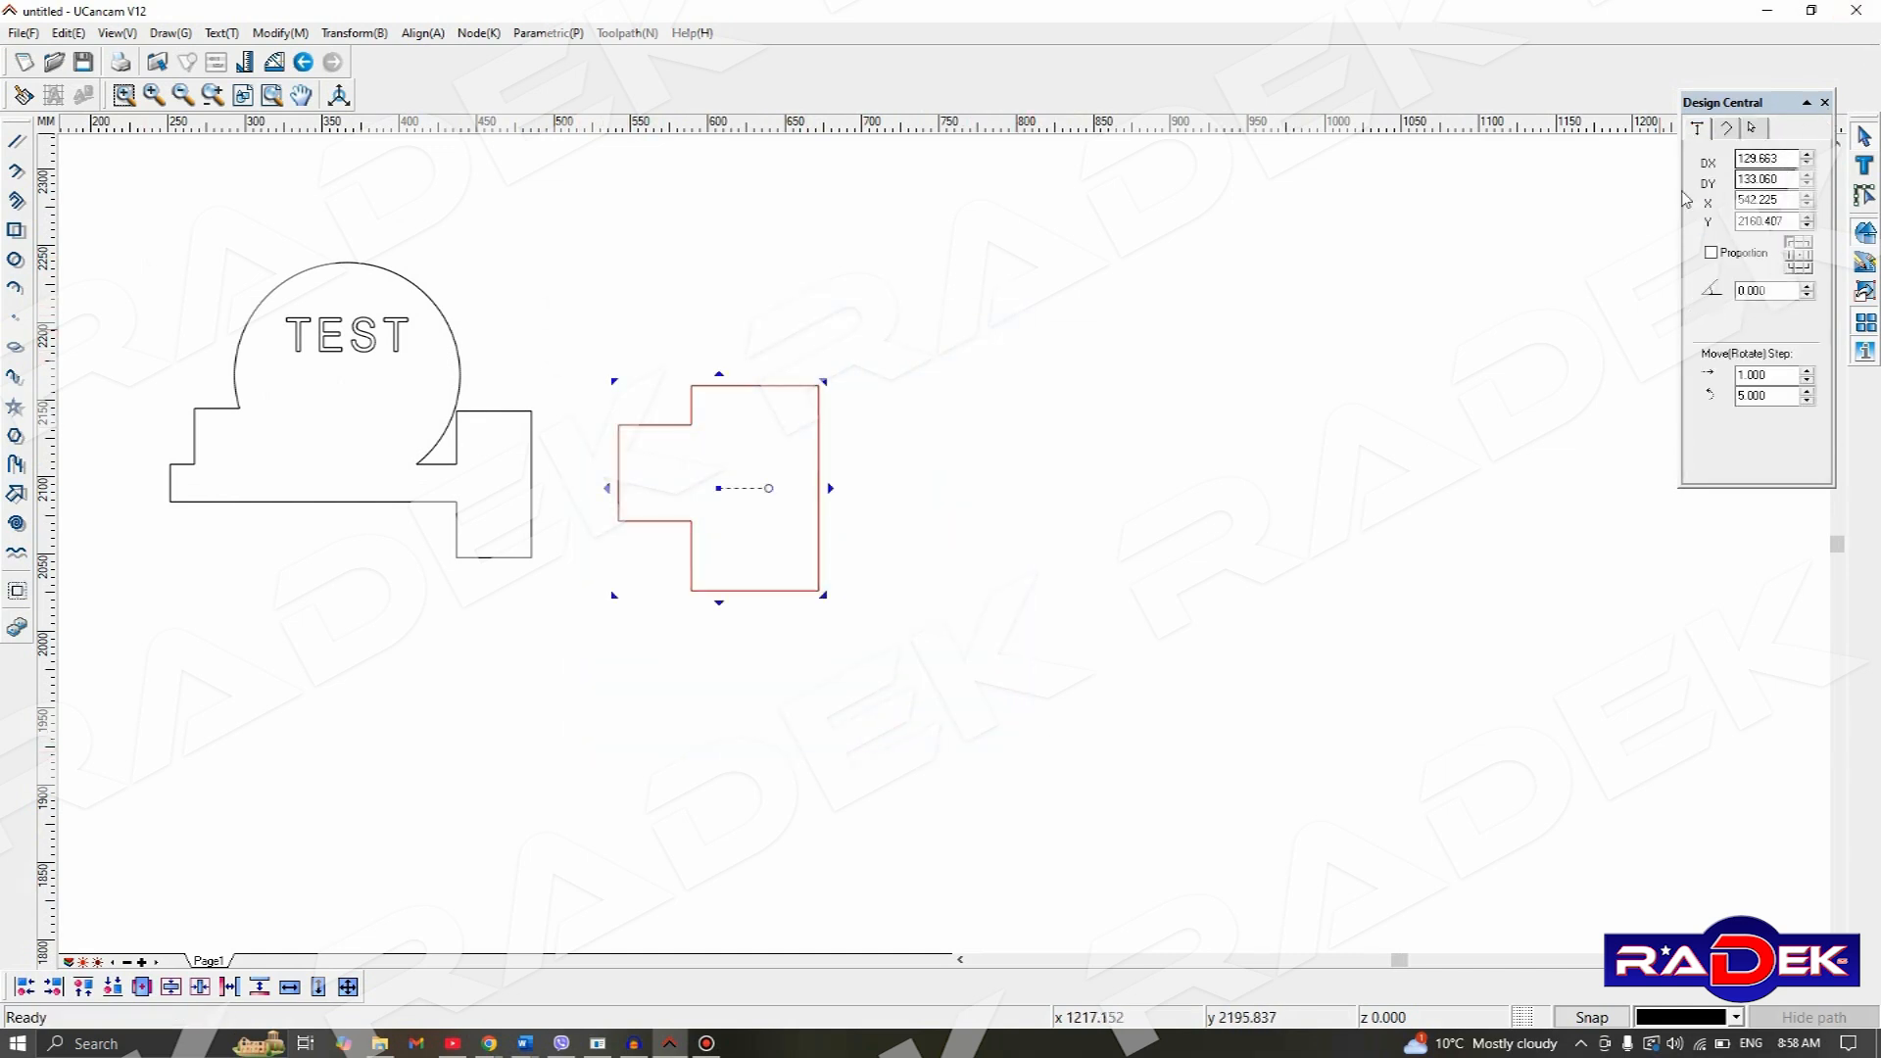
left_click(959, 490)
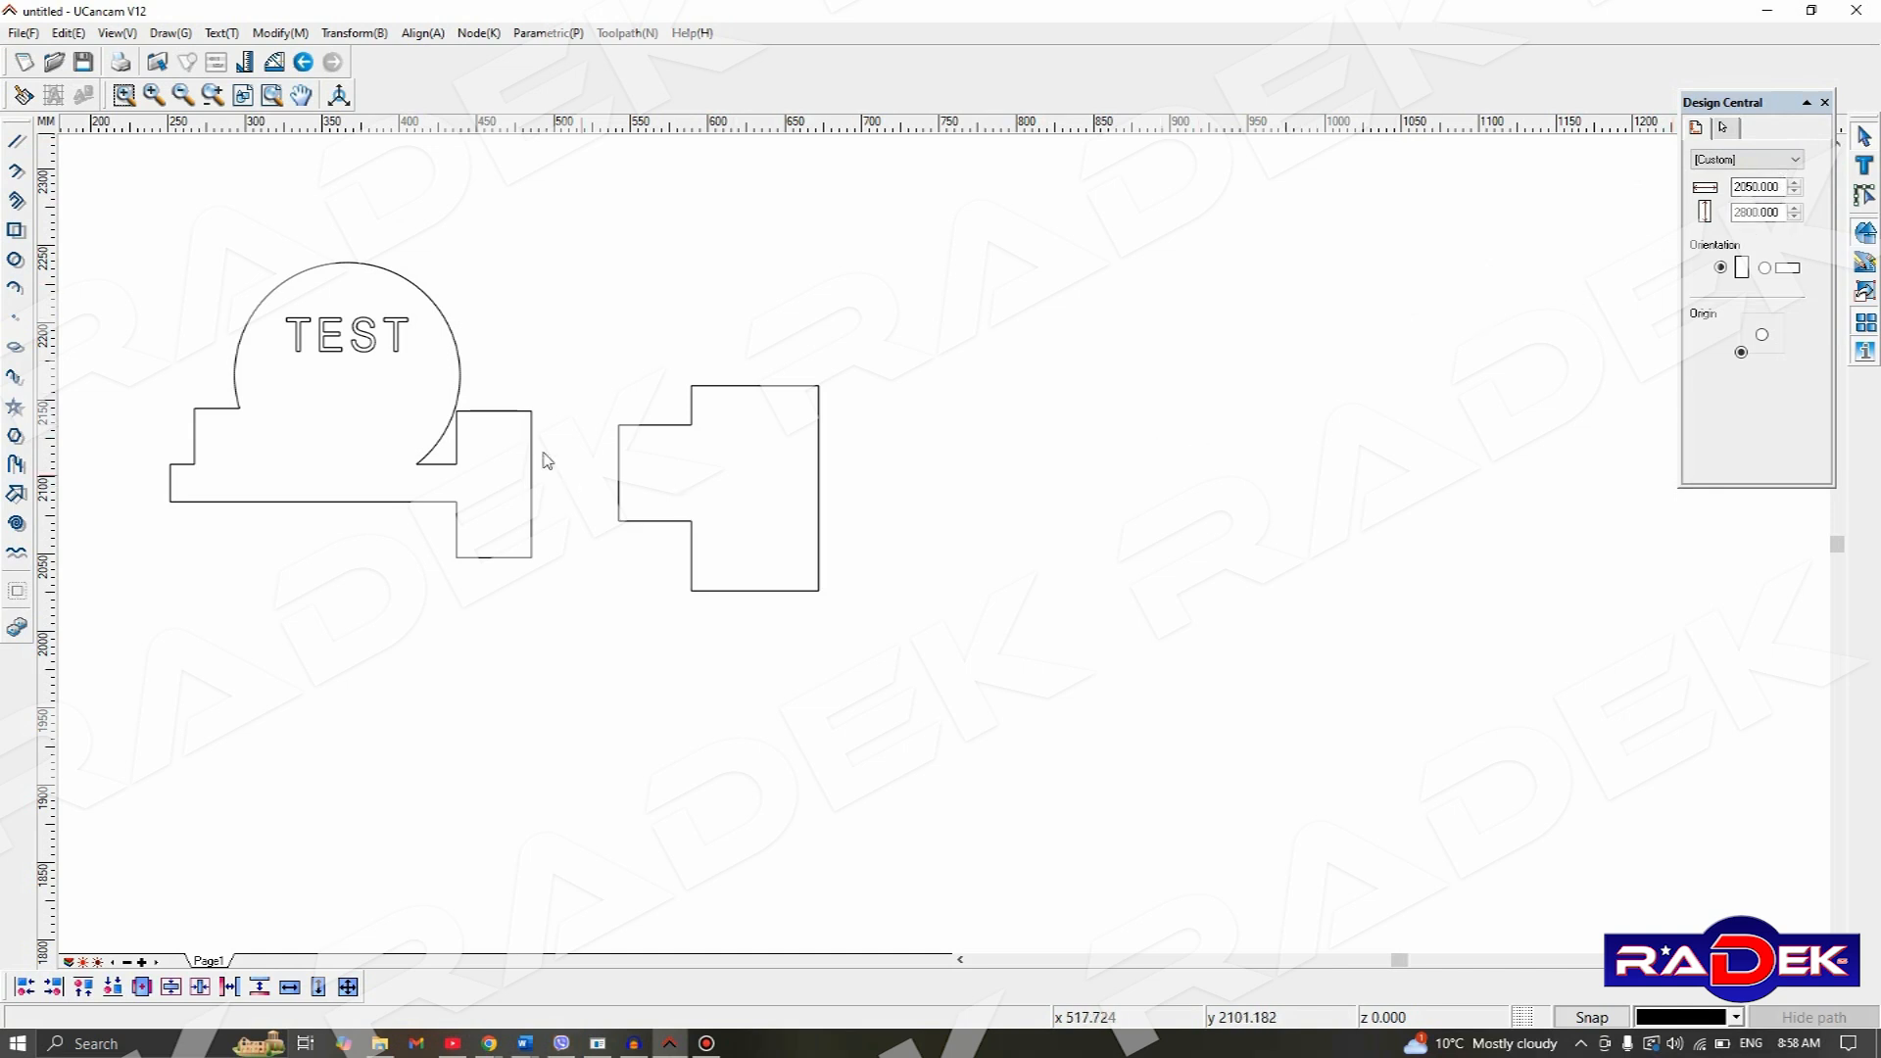
left_click_drag(578, 336, 1058, 761)
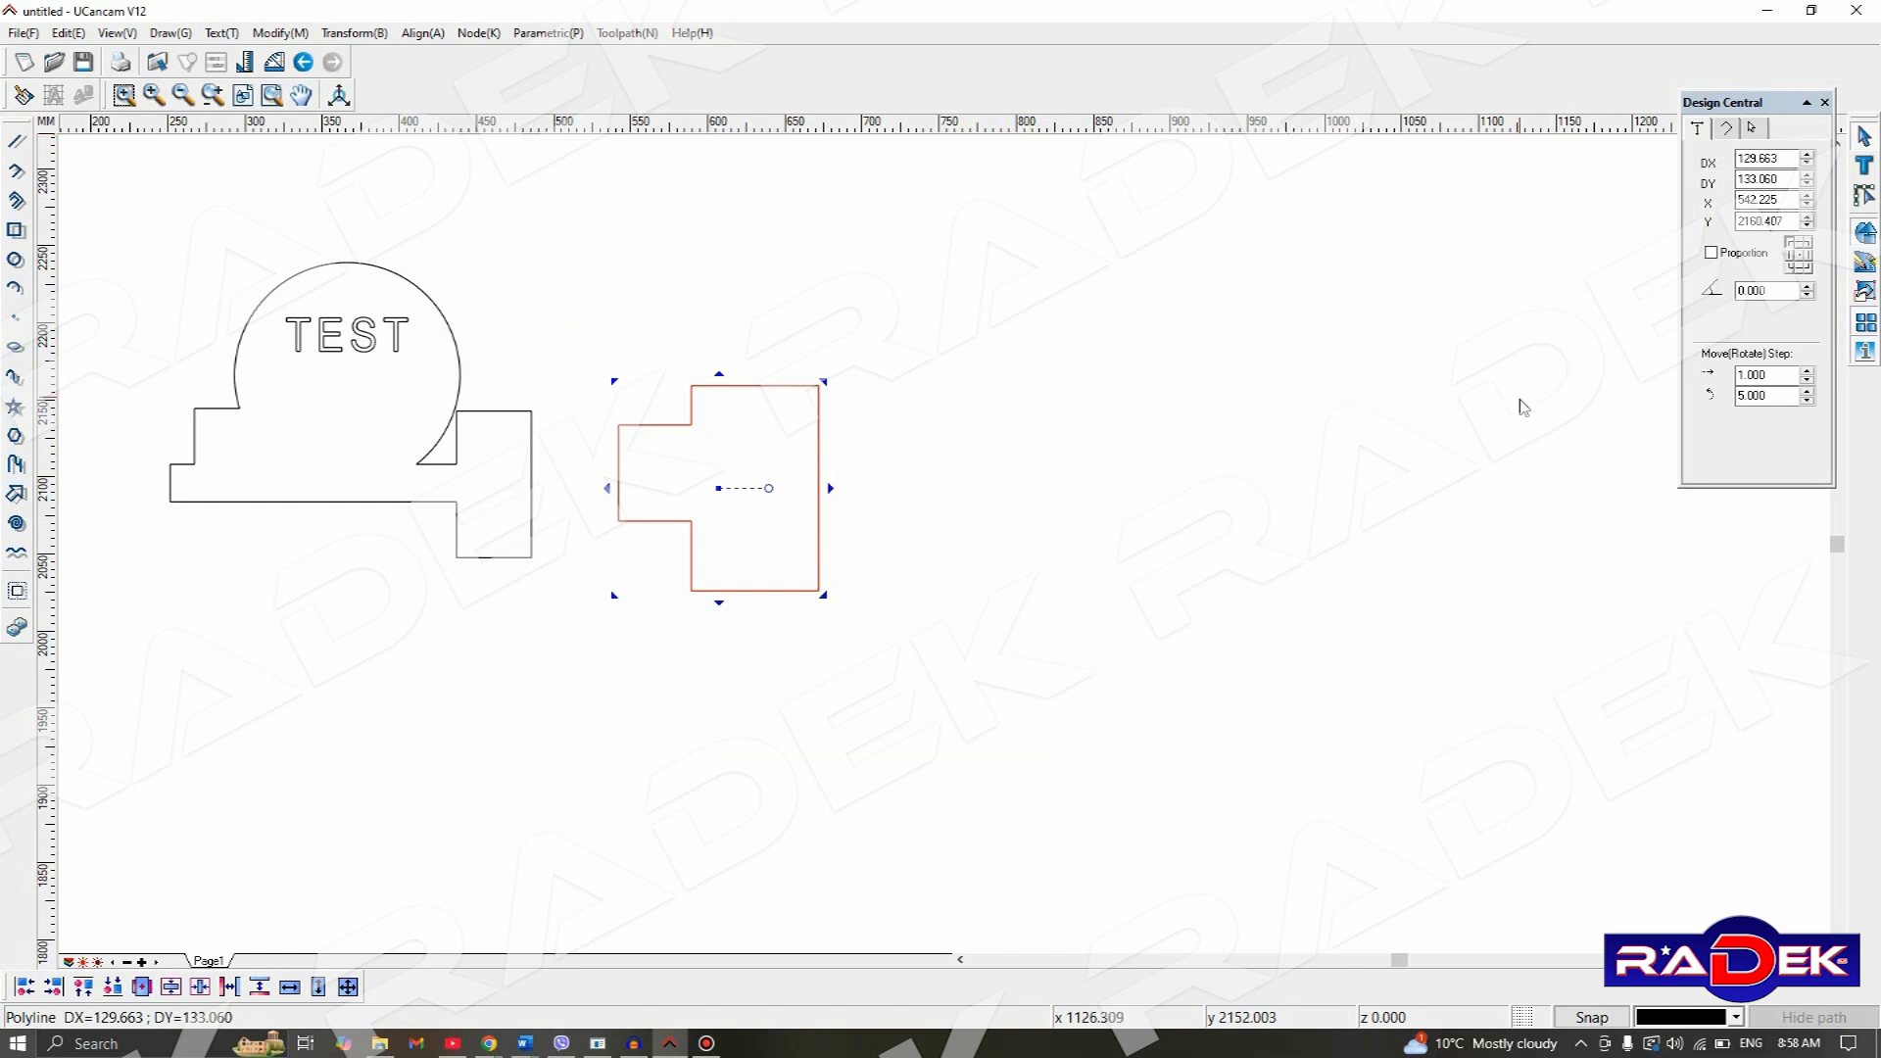
double_click(1782, 158)
type("150")
key("Return")
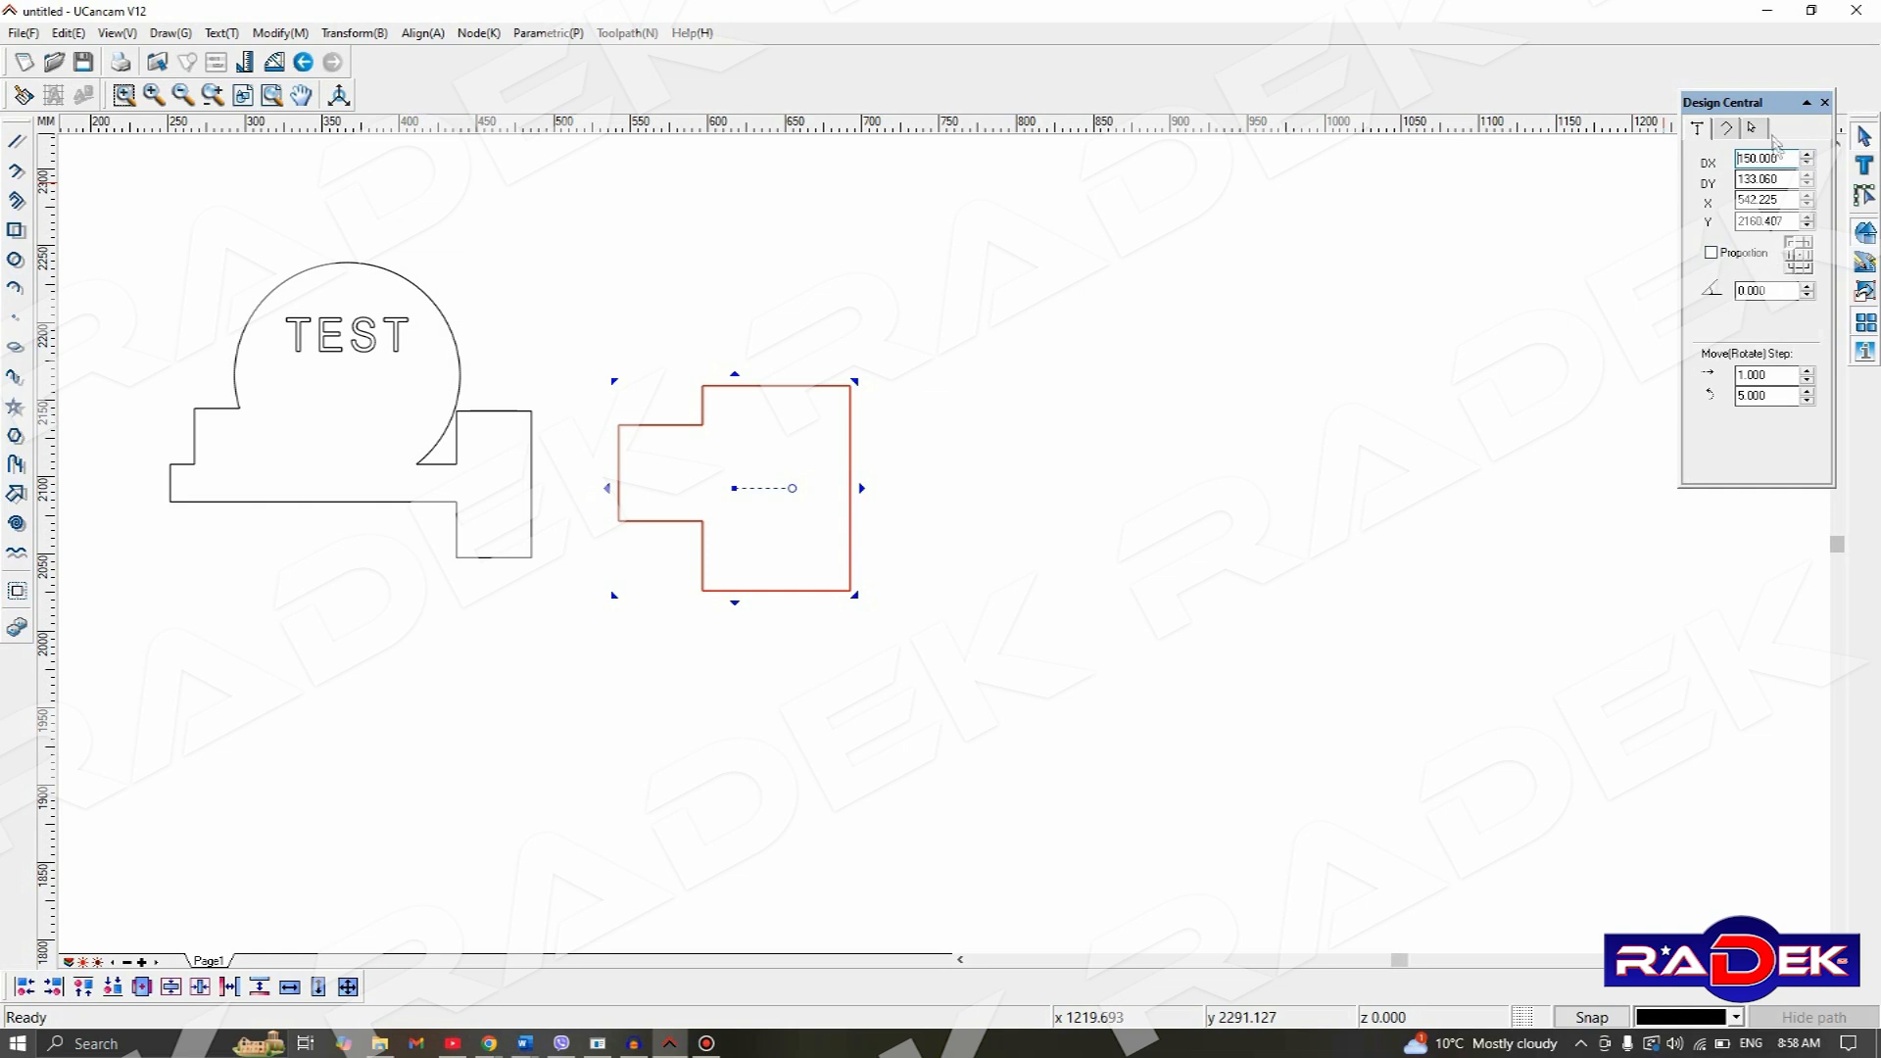
left_click(1788, 174)
left_click_drag(1791, 163, 1638, 174)
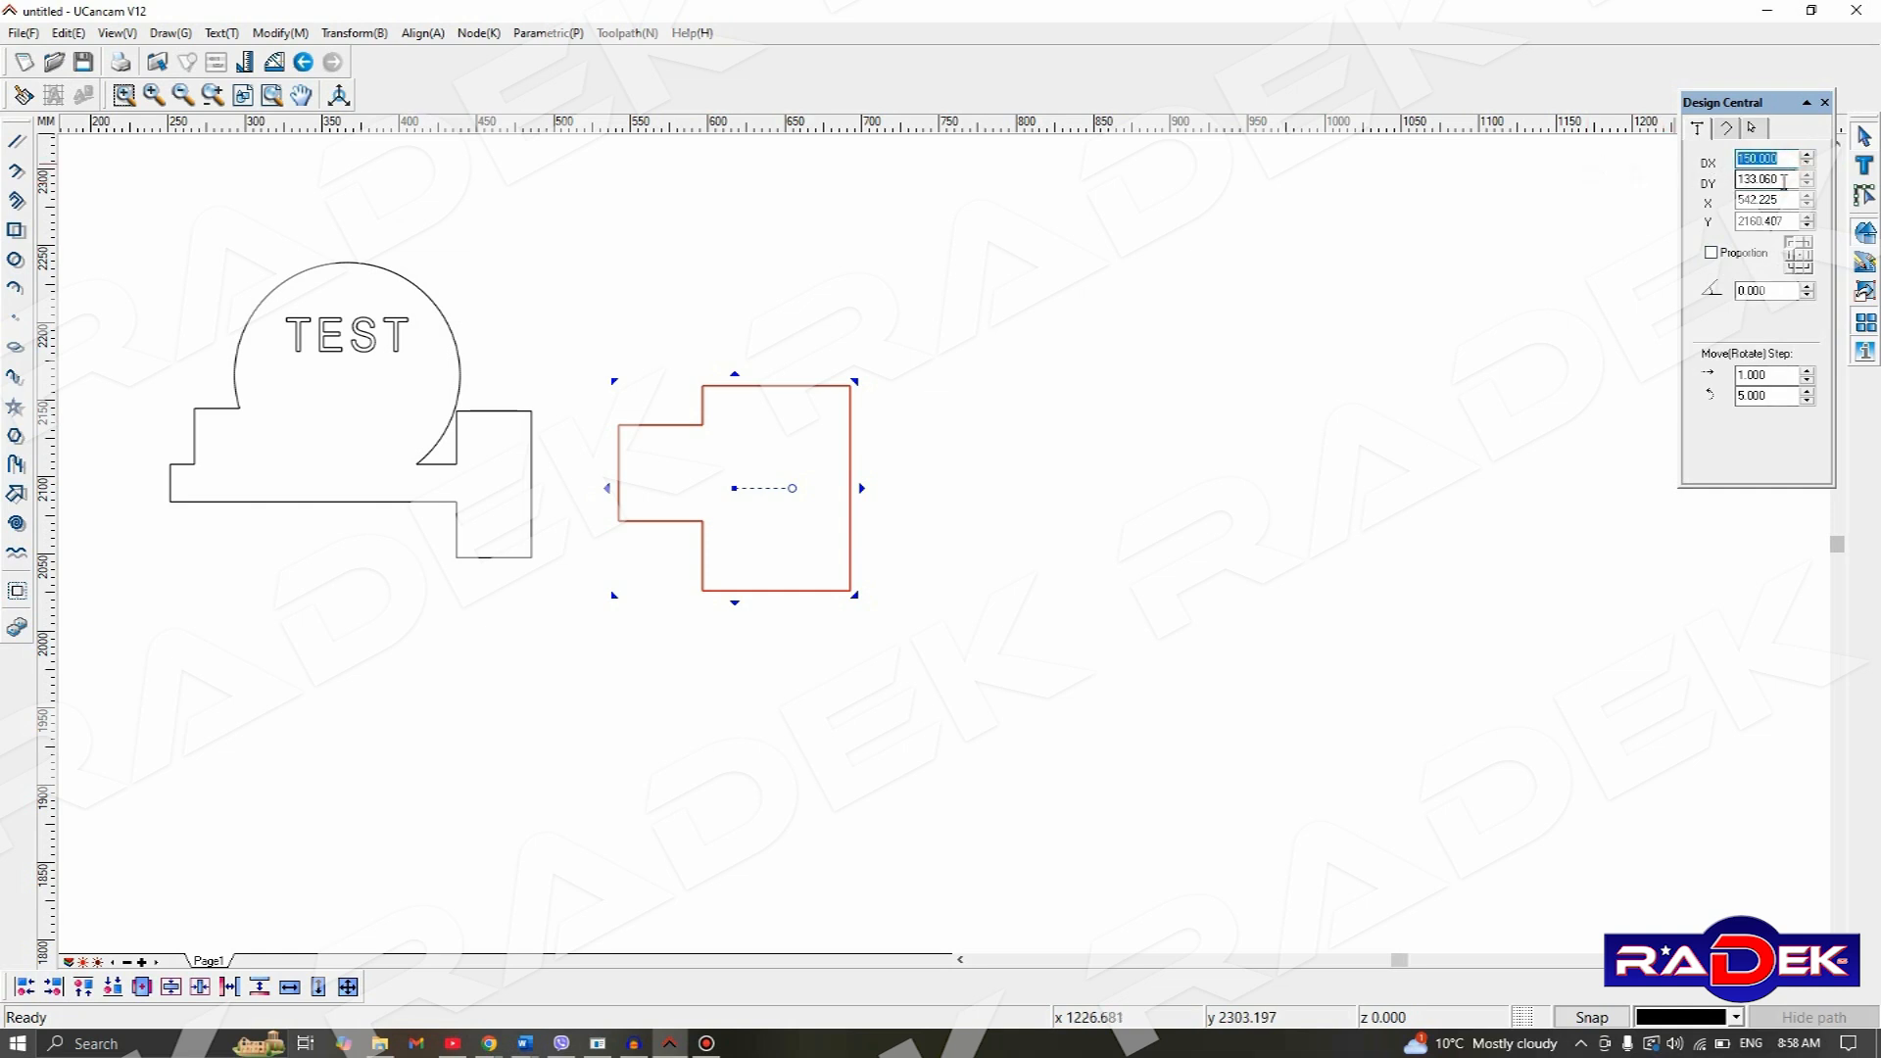
left_click_drag(1785, 180, 1724, 202)
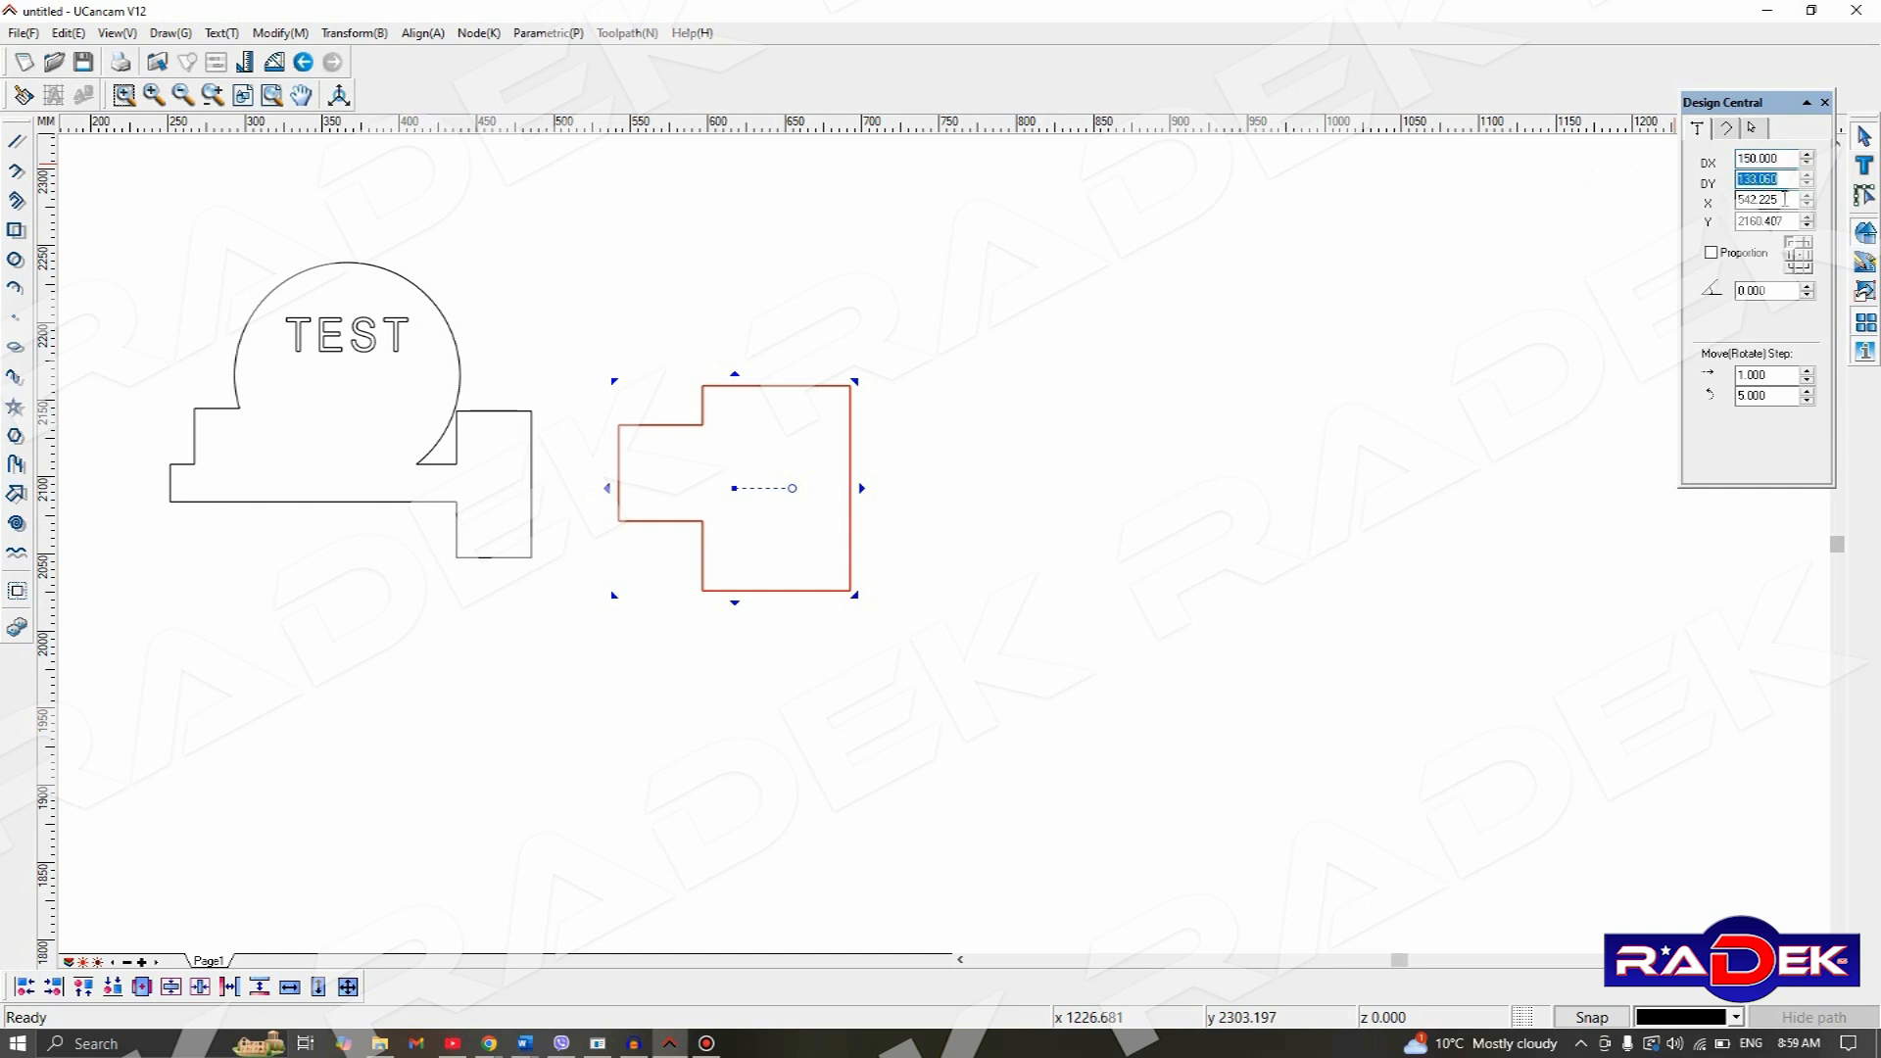
left_click_drag(1786, 199, 1600, 273)
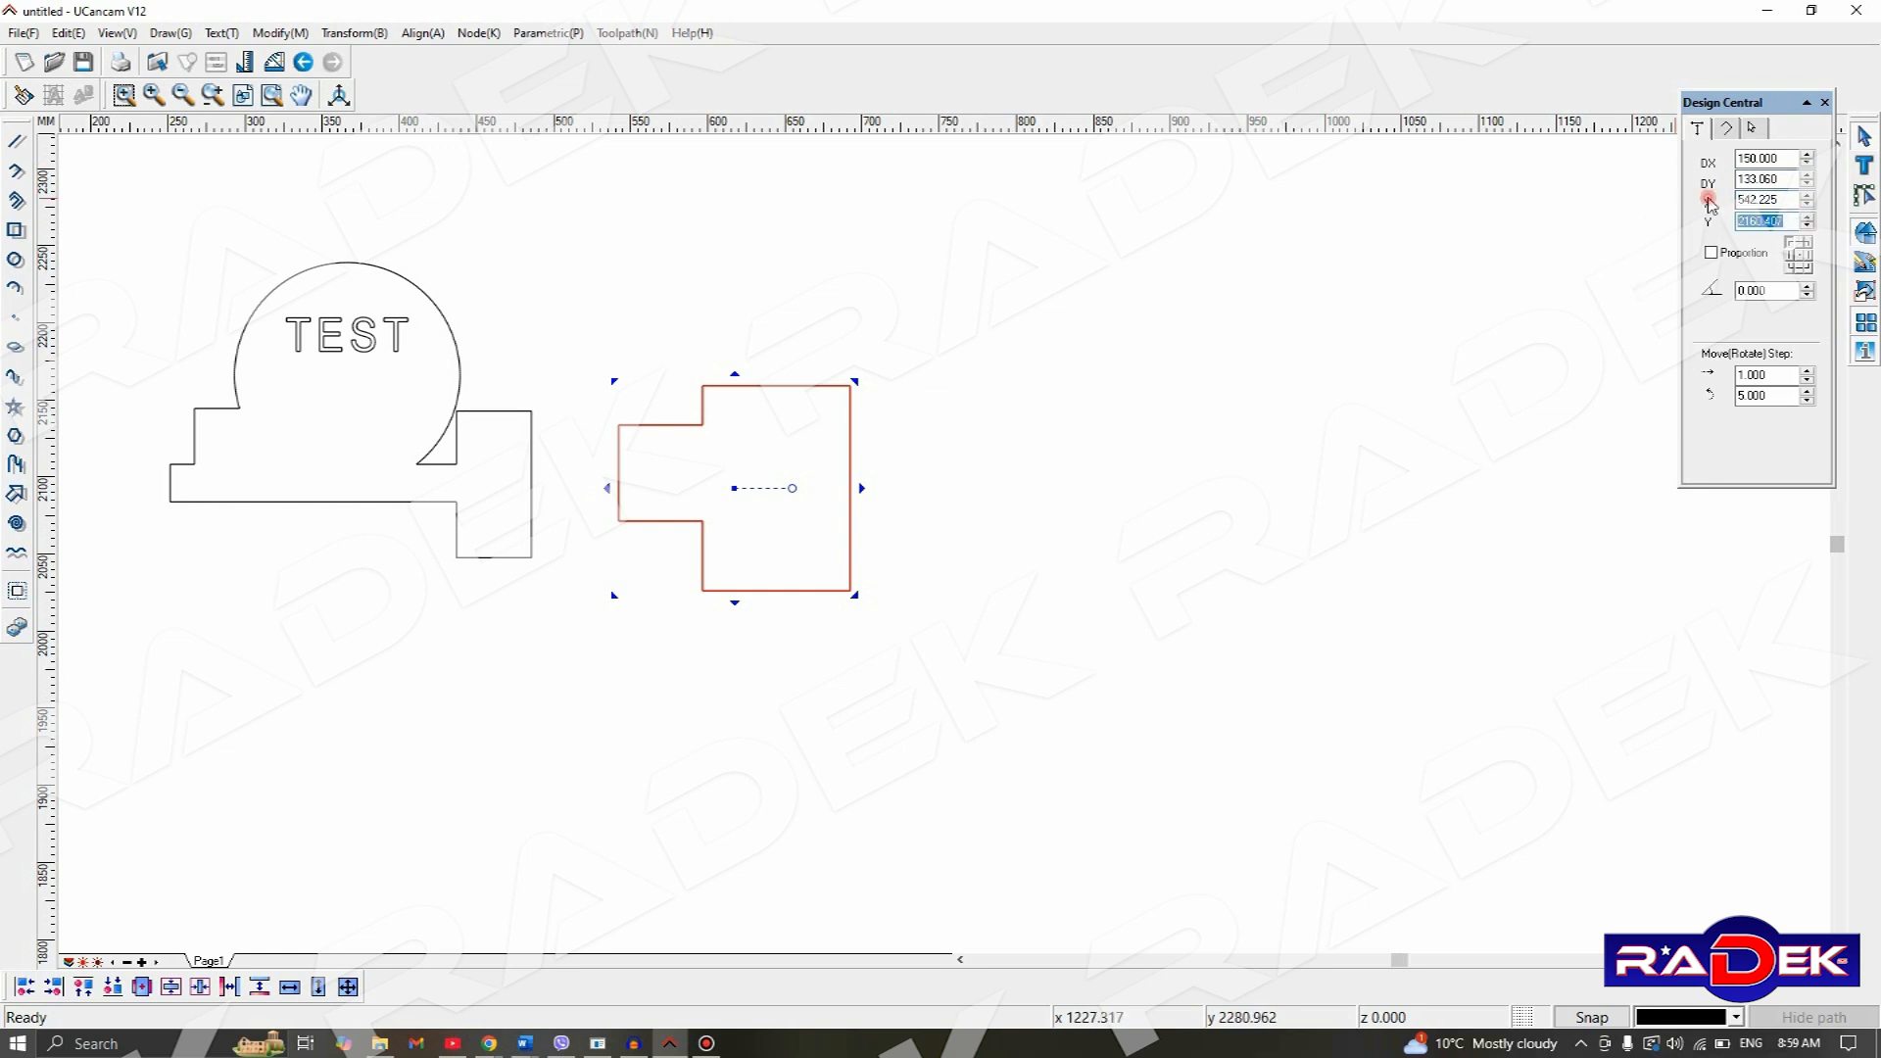
left_click(1760, 222)
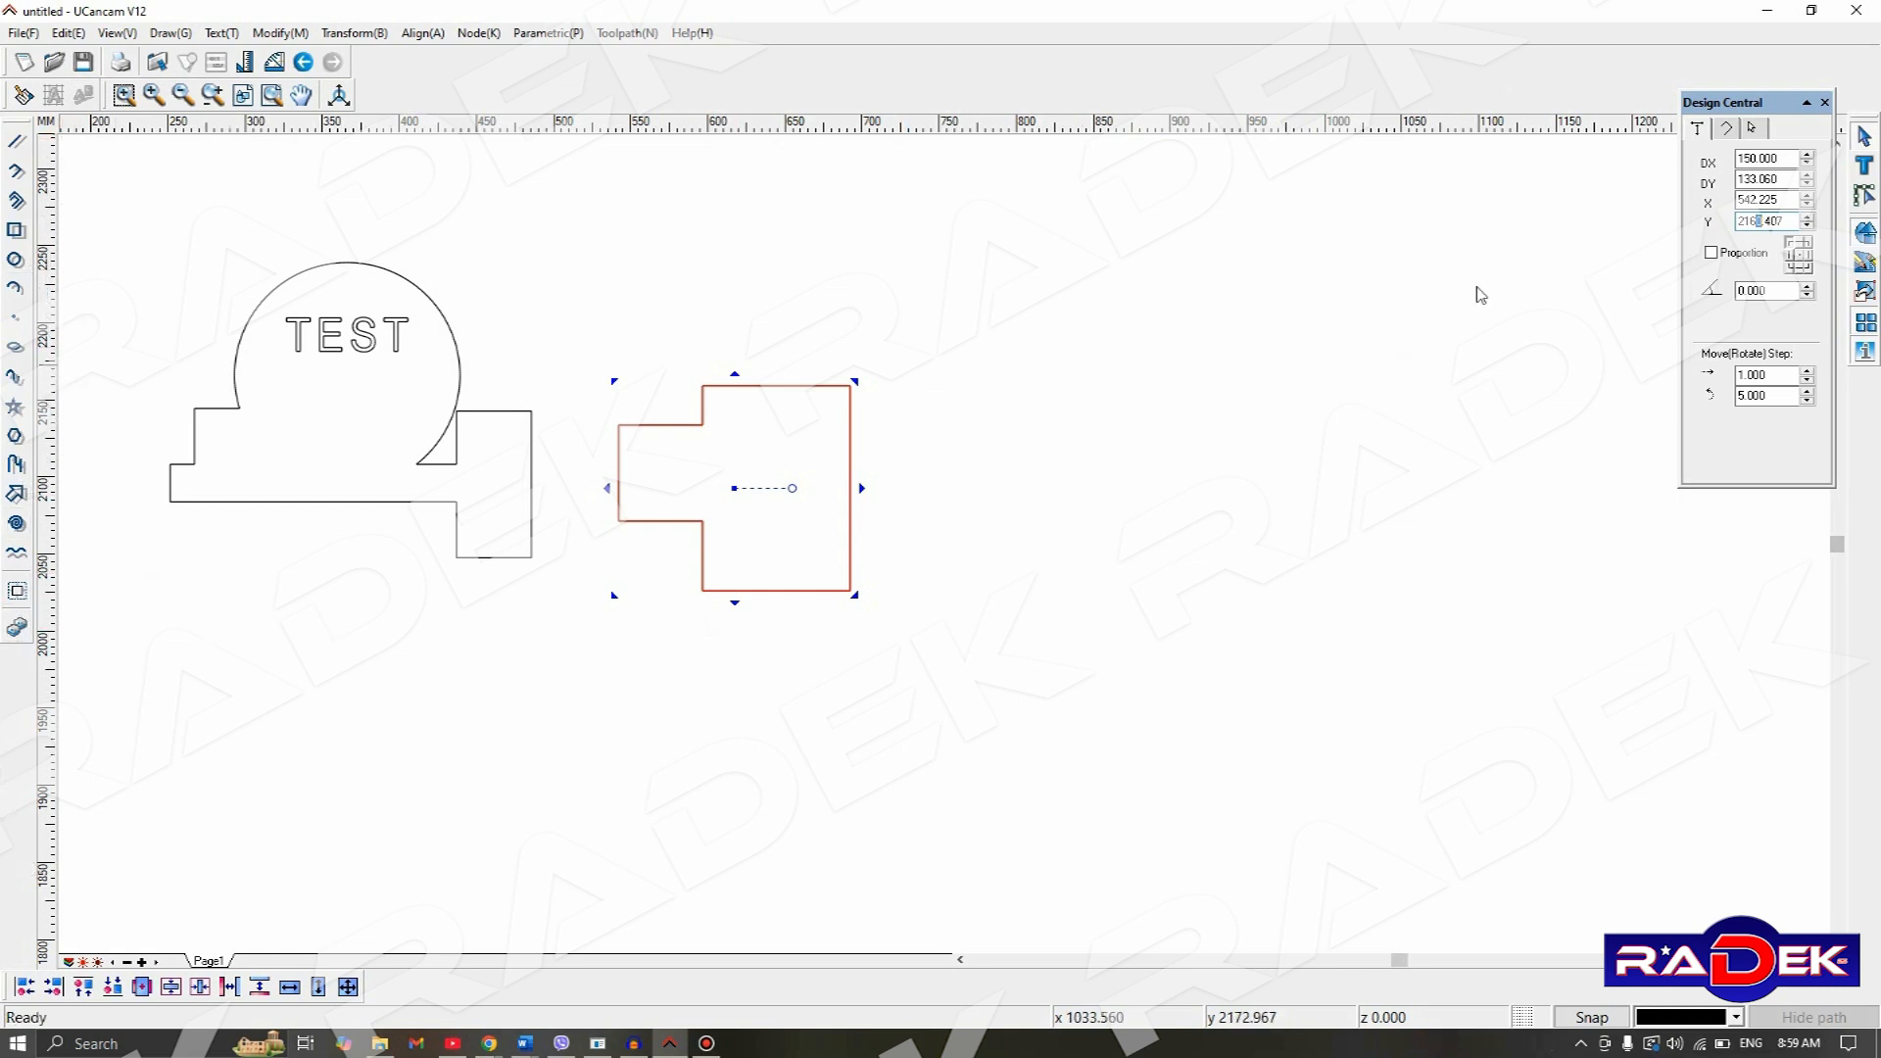
- Enable proportional scaling for the joined rectangles outline and set its height to 100 mm
left_click(1713, 253)
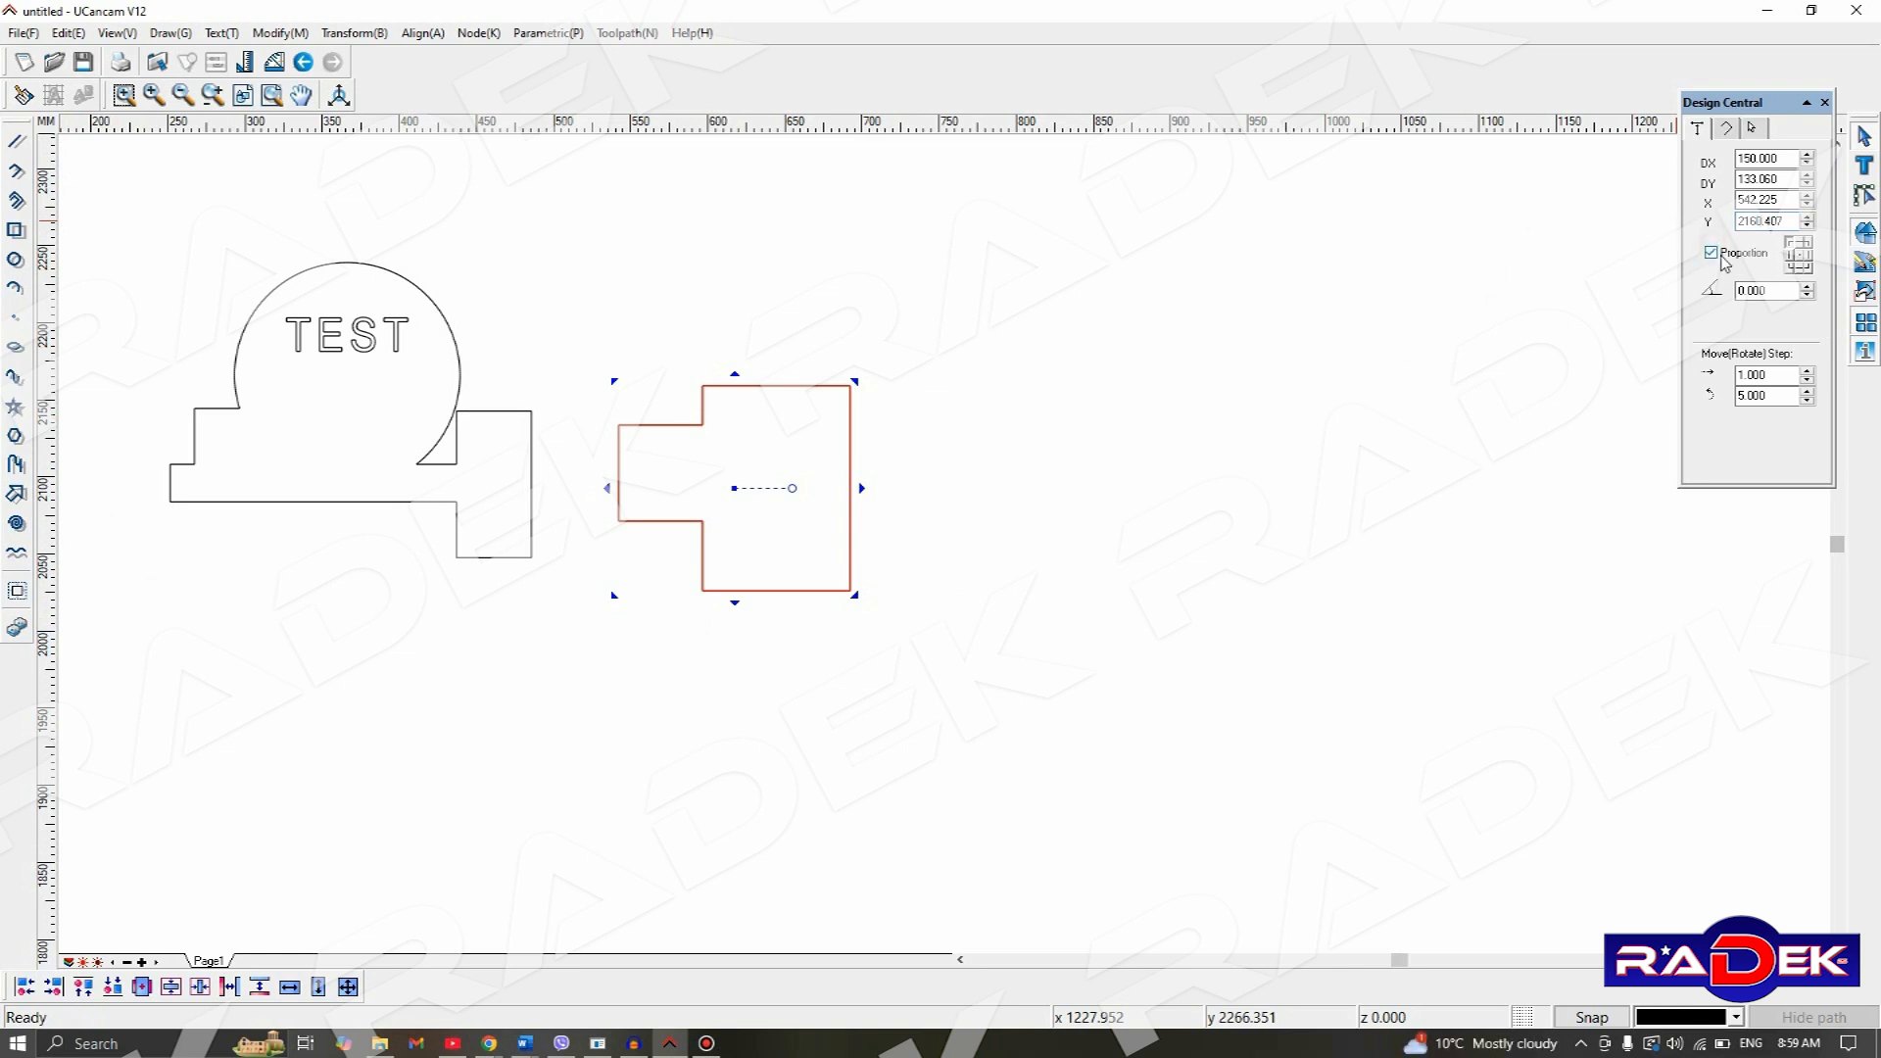
double_click(1782, 179)
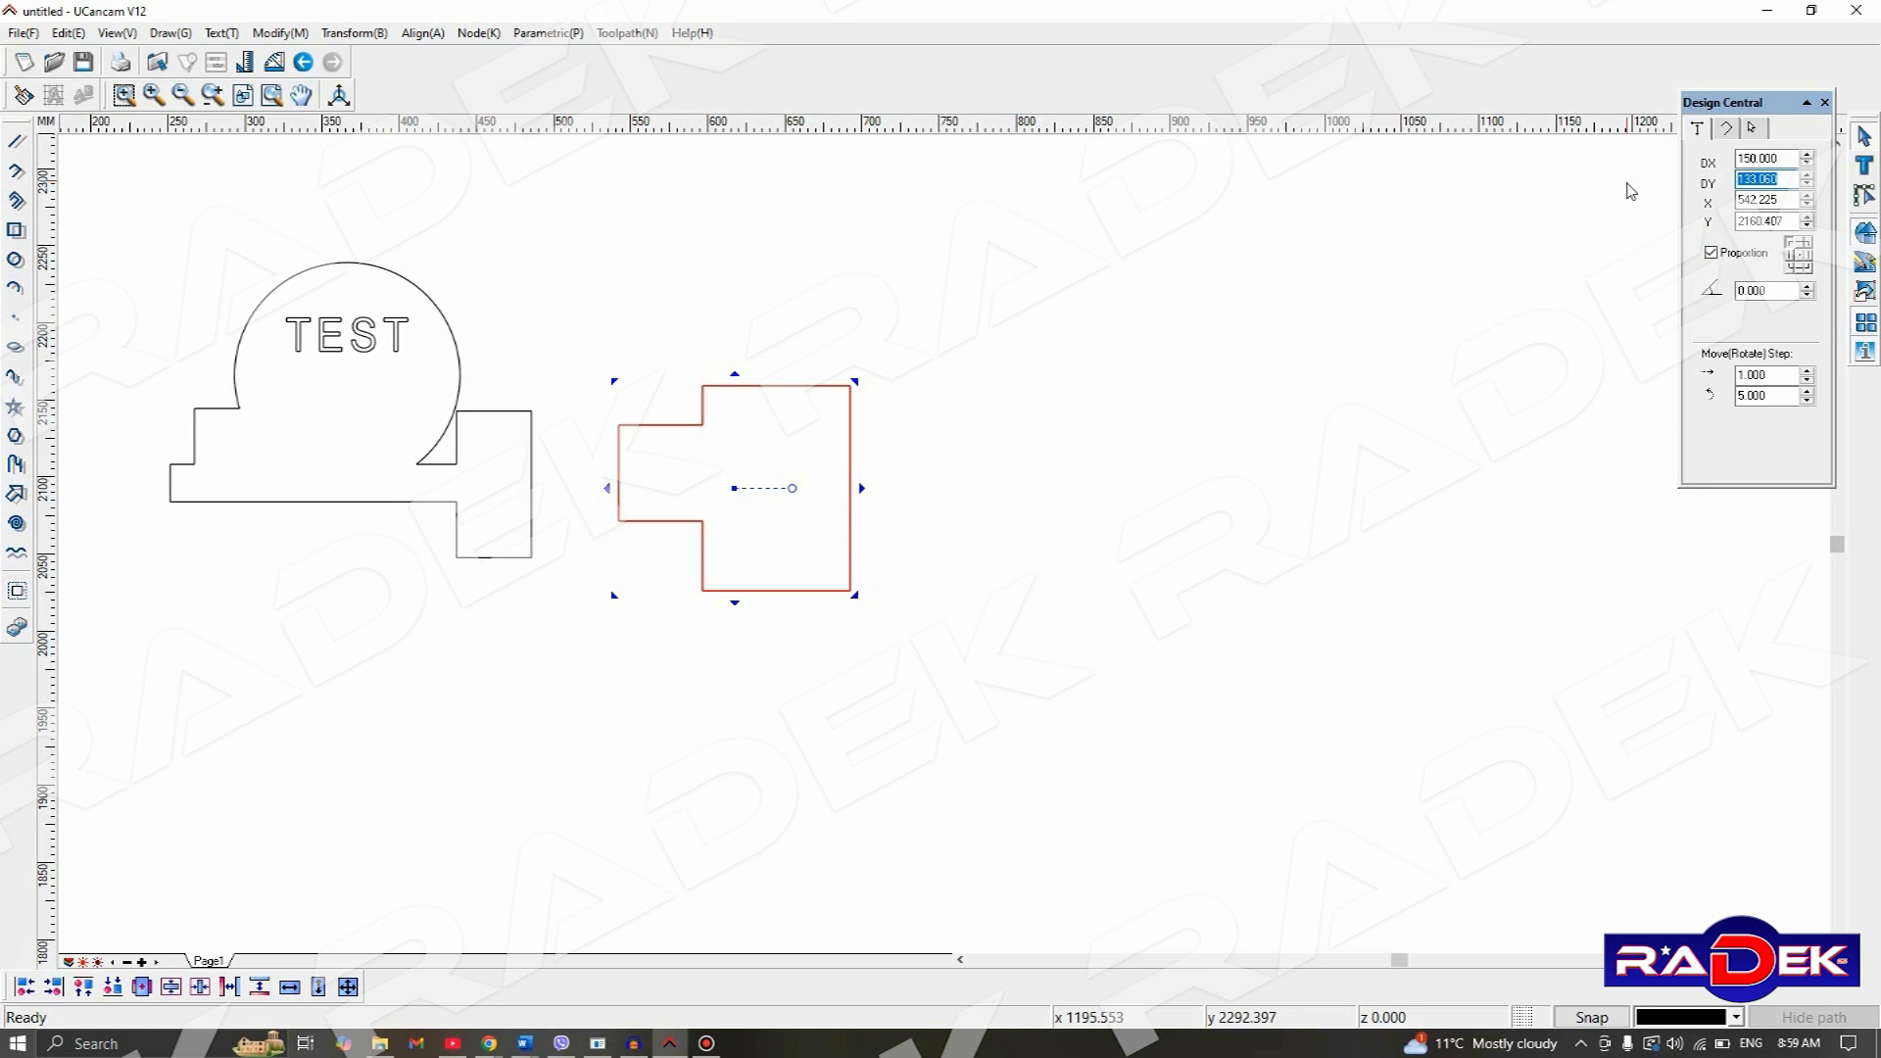
type("100")
key("Return")
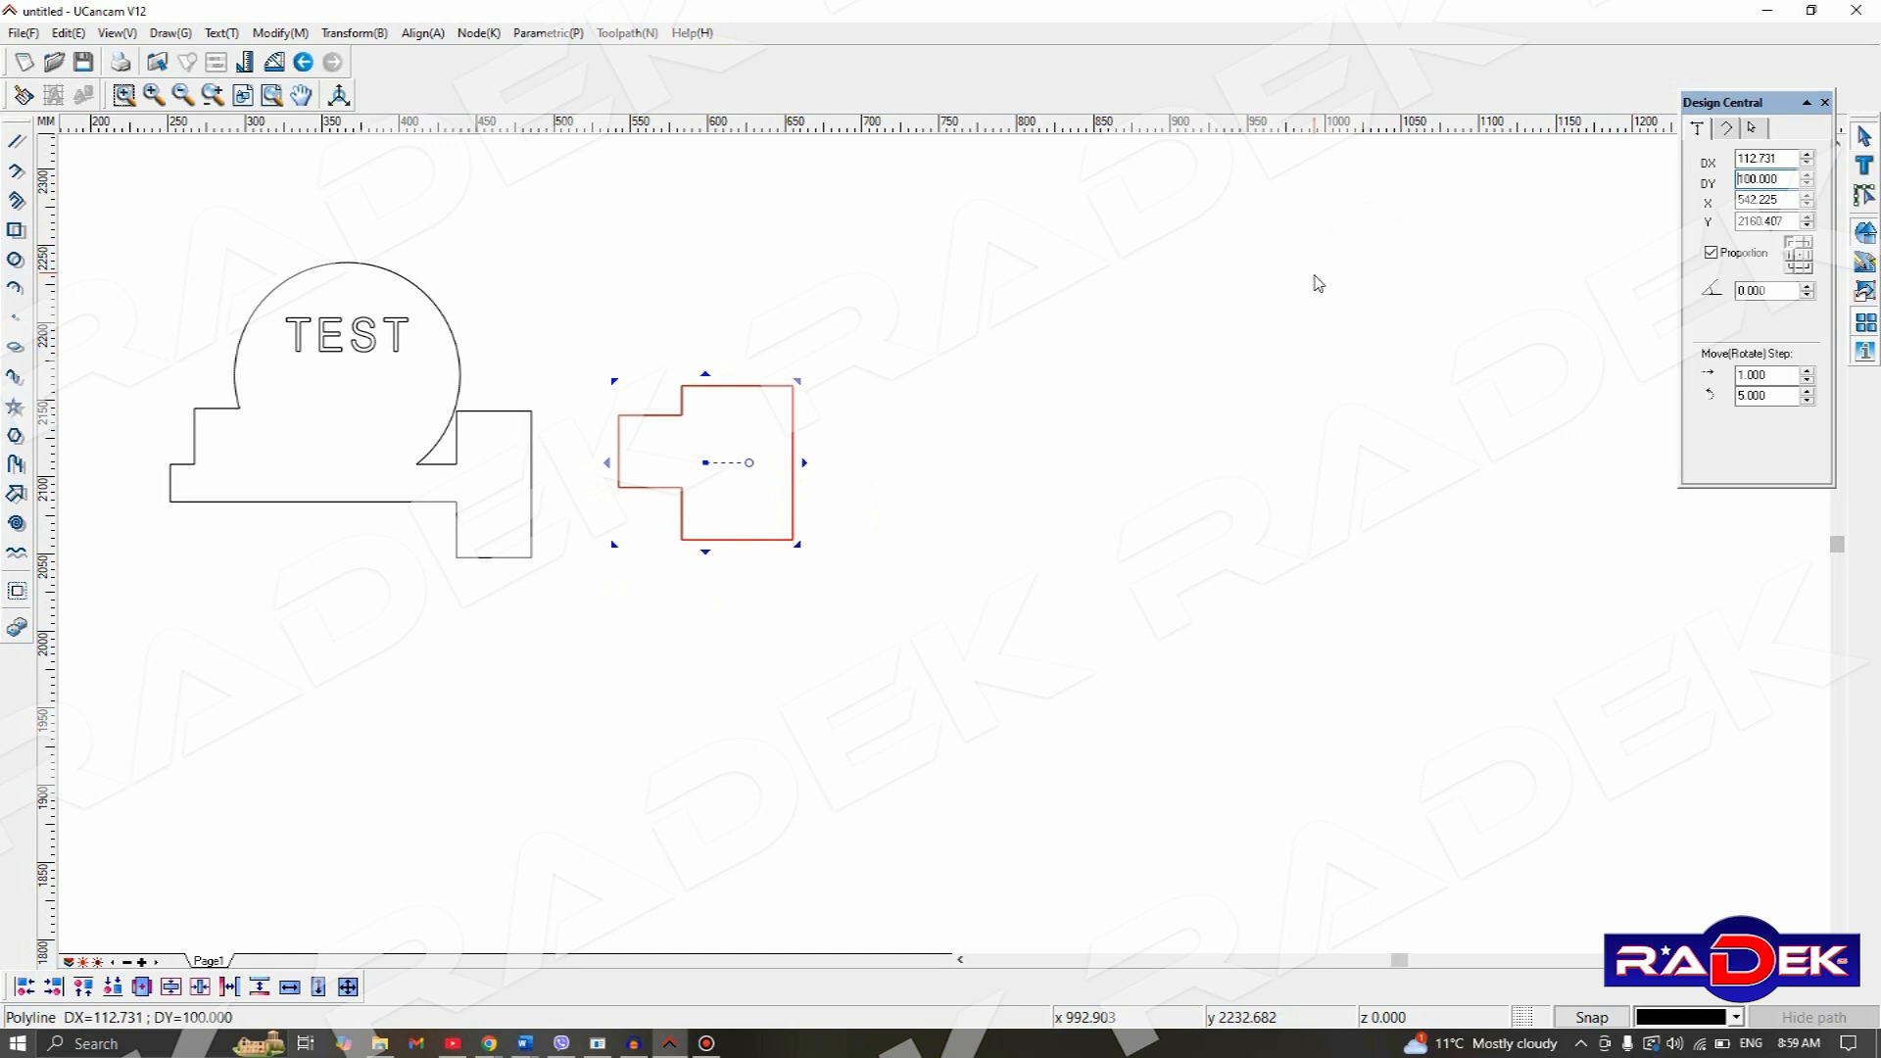
left_click(945, 449)
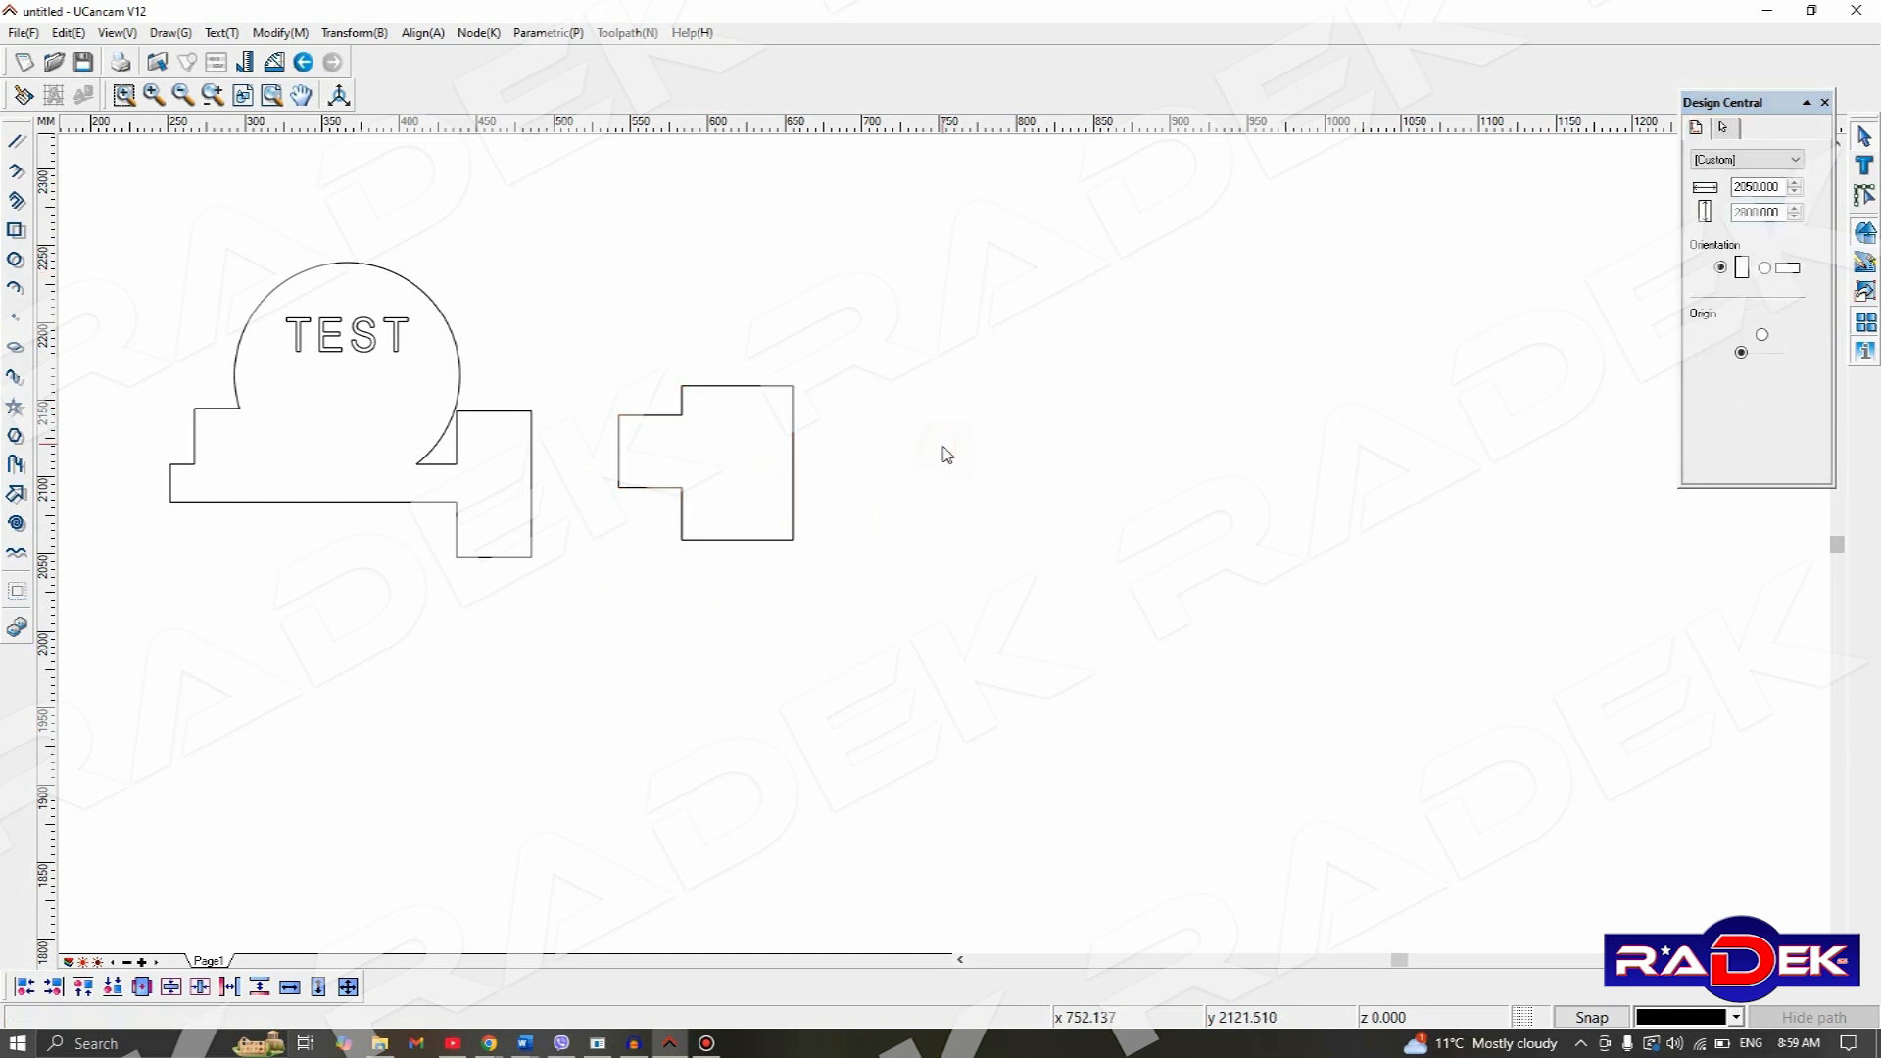
- Select the TEST outline together with the joined rectangles and scale them proportionally to a total width of 350 mm
scroll(930, 388, "down", 1)
scroll(873, 388, "down", 1)
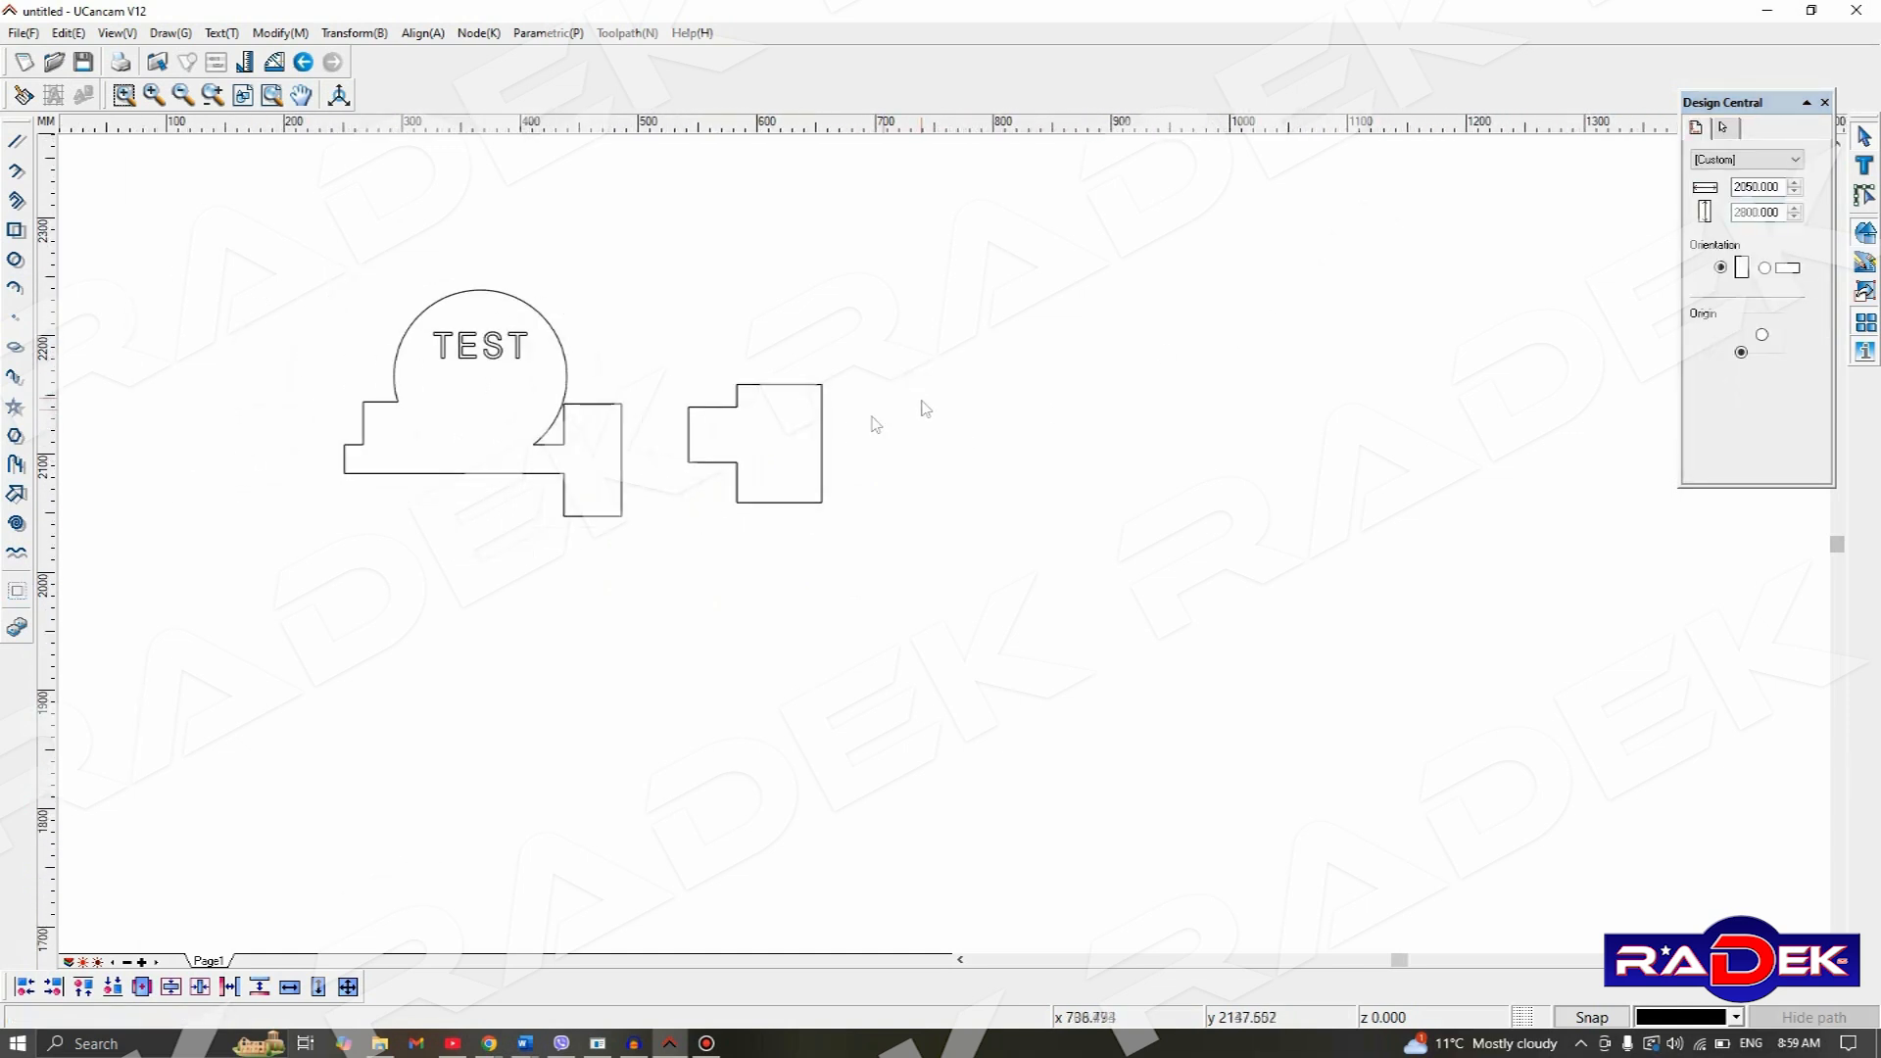
left_click(822, 428)
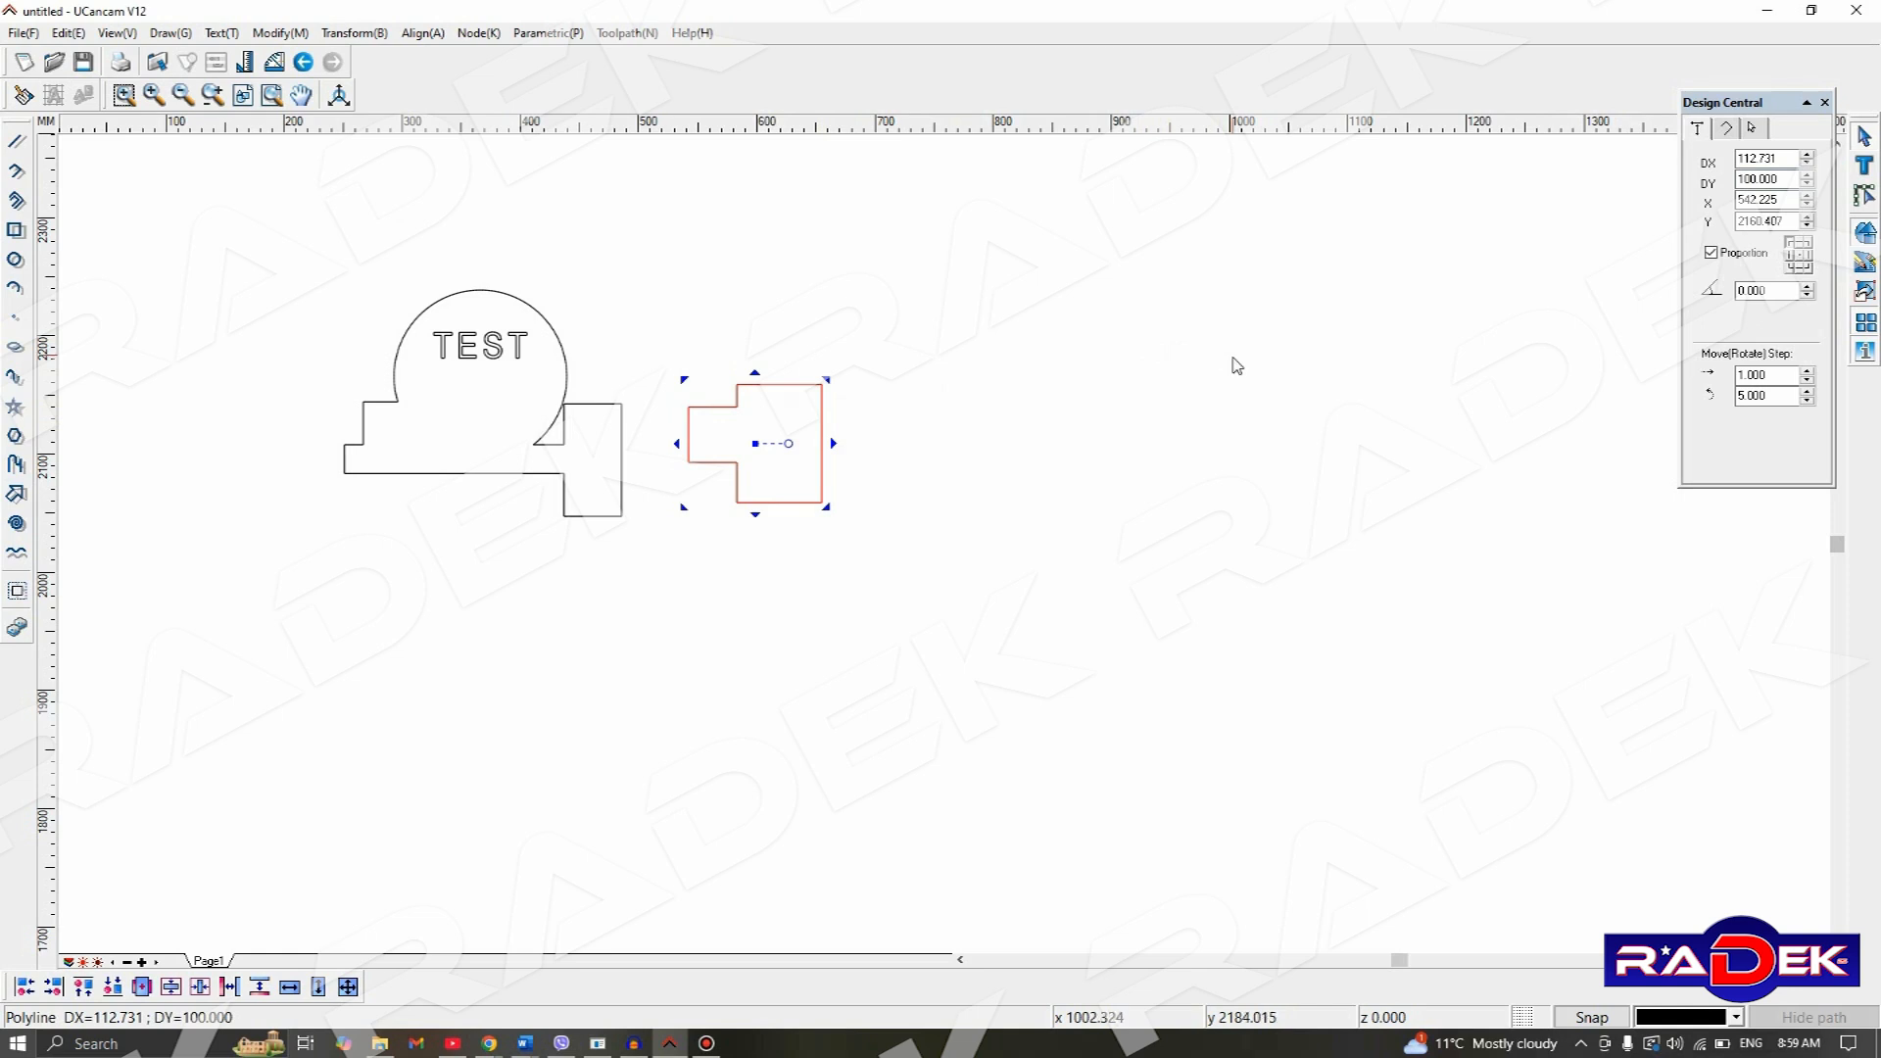
left_click(1232, 362)
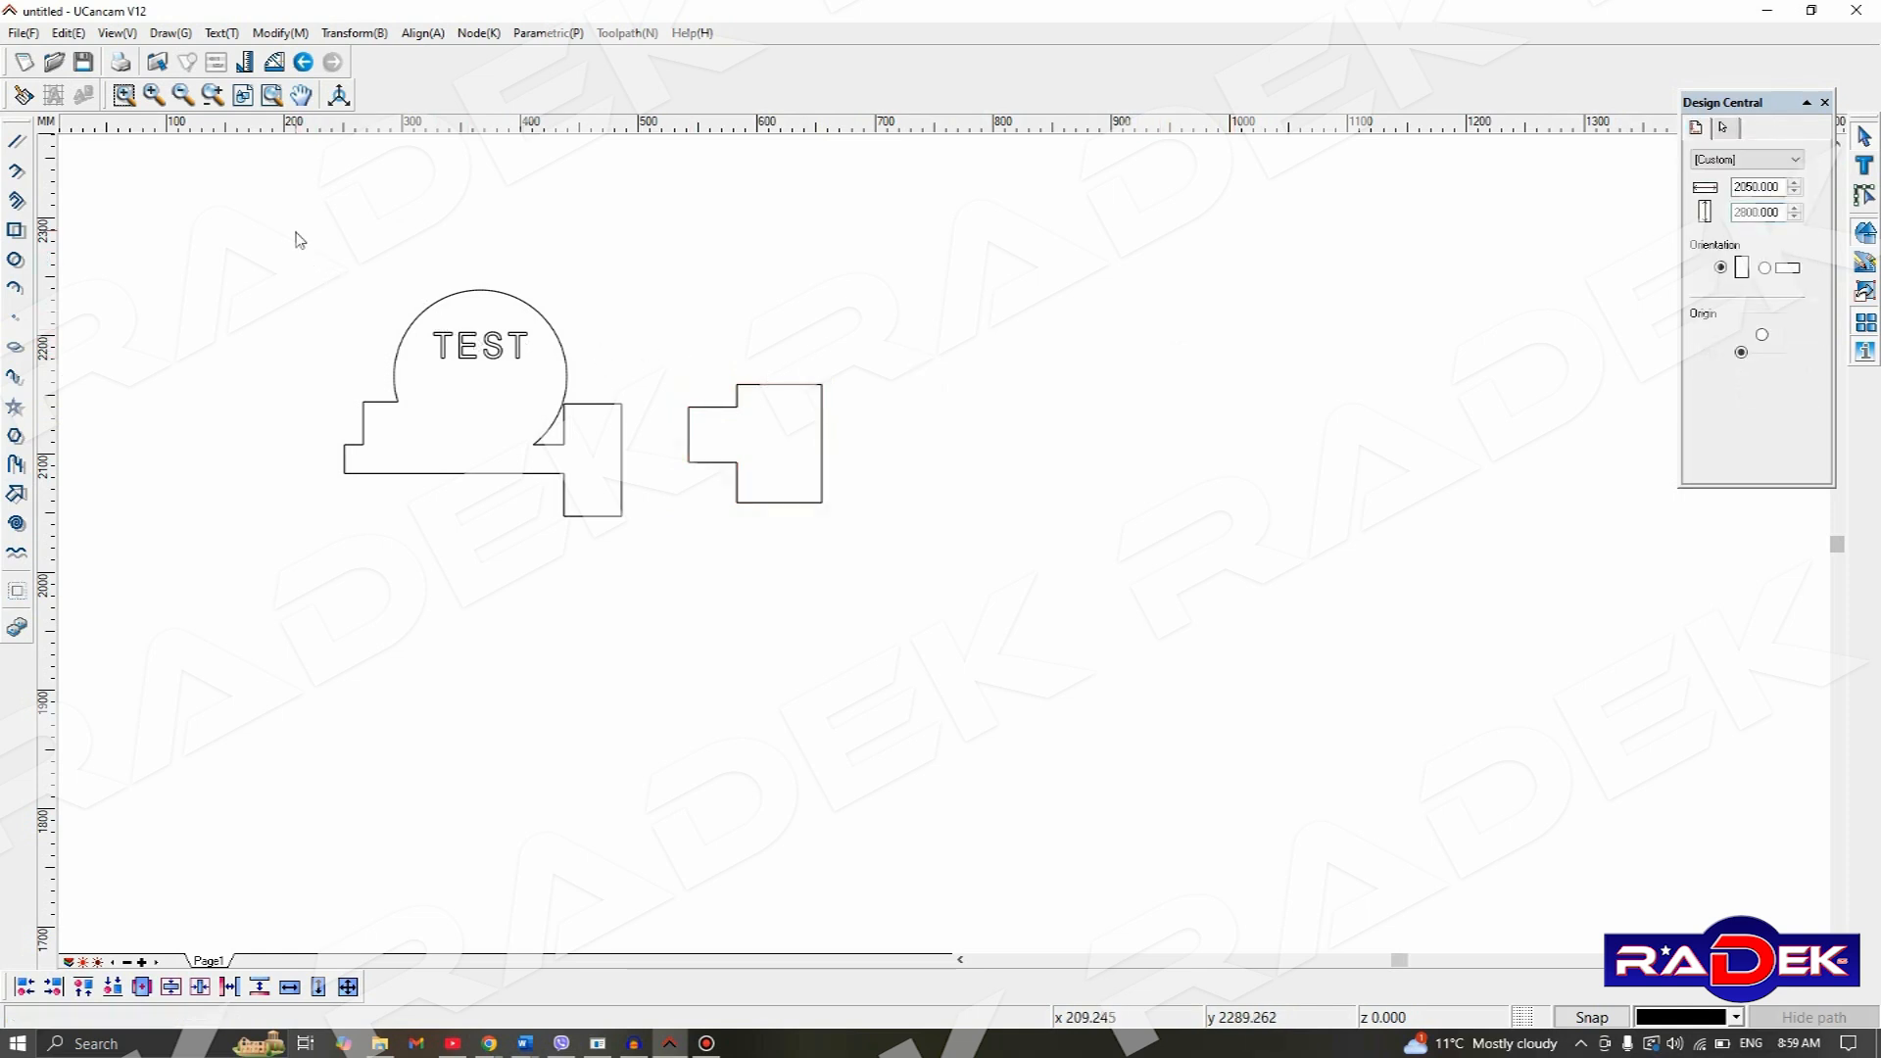
left_click_drag(296, 231, 990, 691)
left_click(1784, 160)
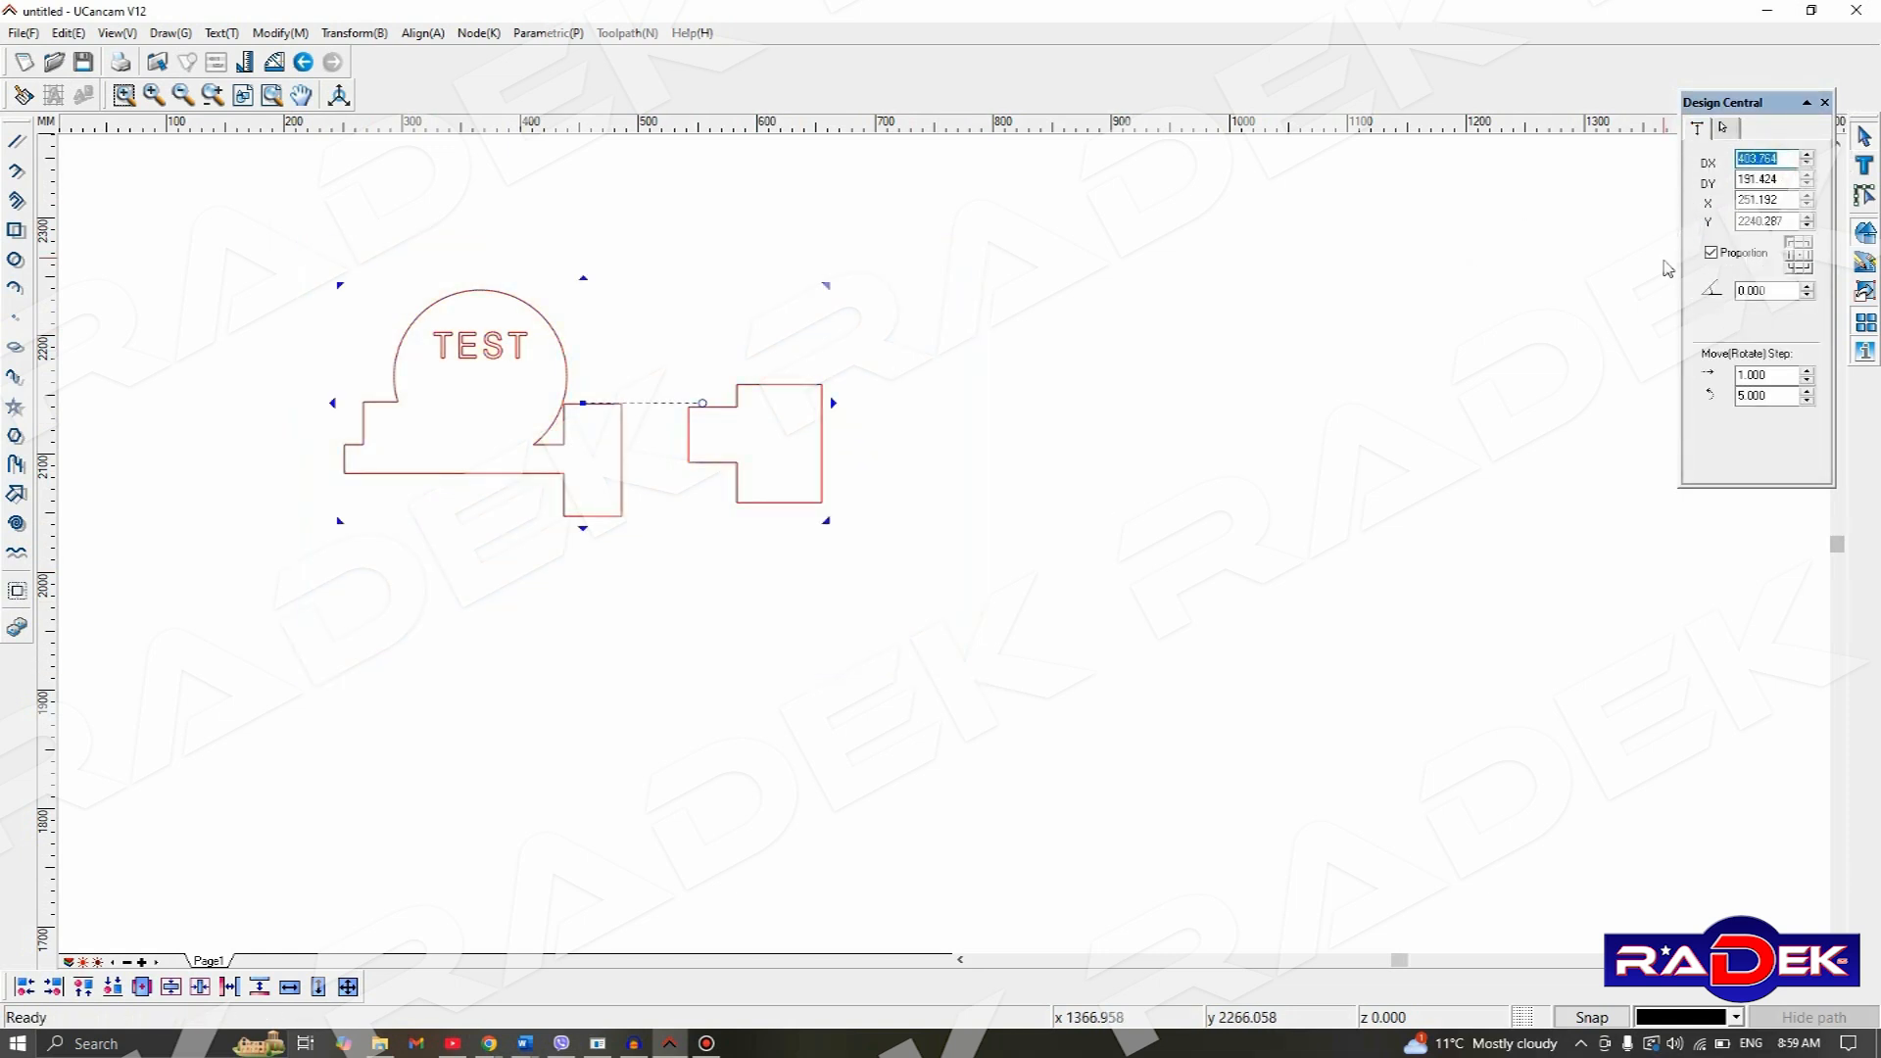
type("350")
key("Return")
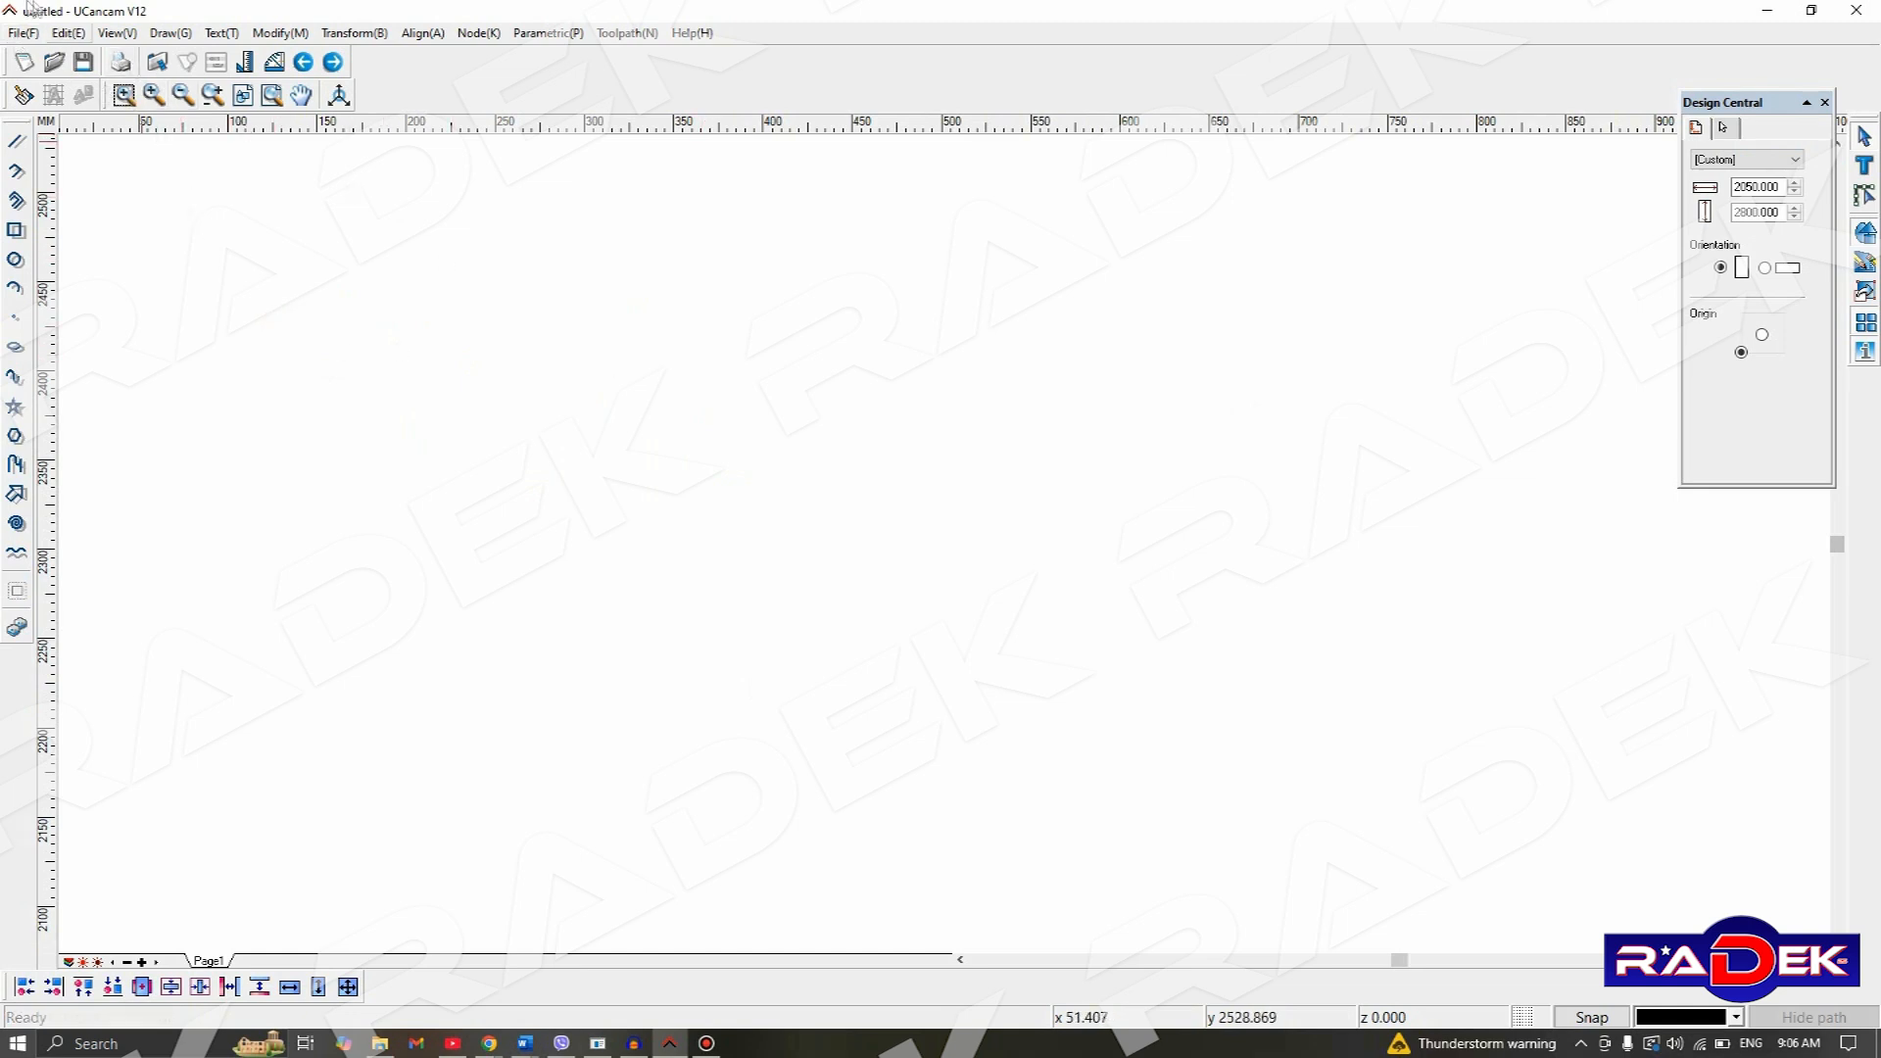
- Choose the file Radek_Logo_01.DXF from the Desktop for import into the empty page
left_click(22, 32)
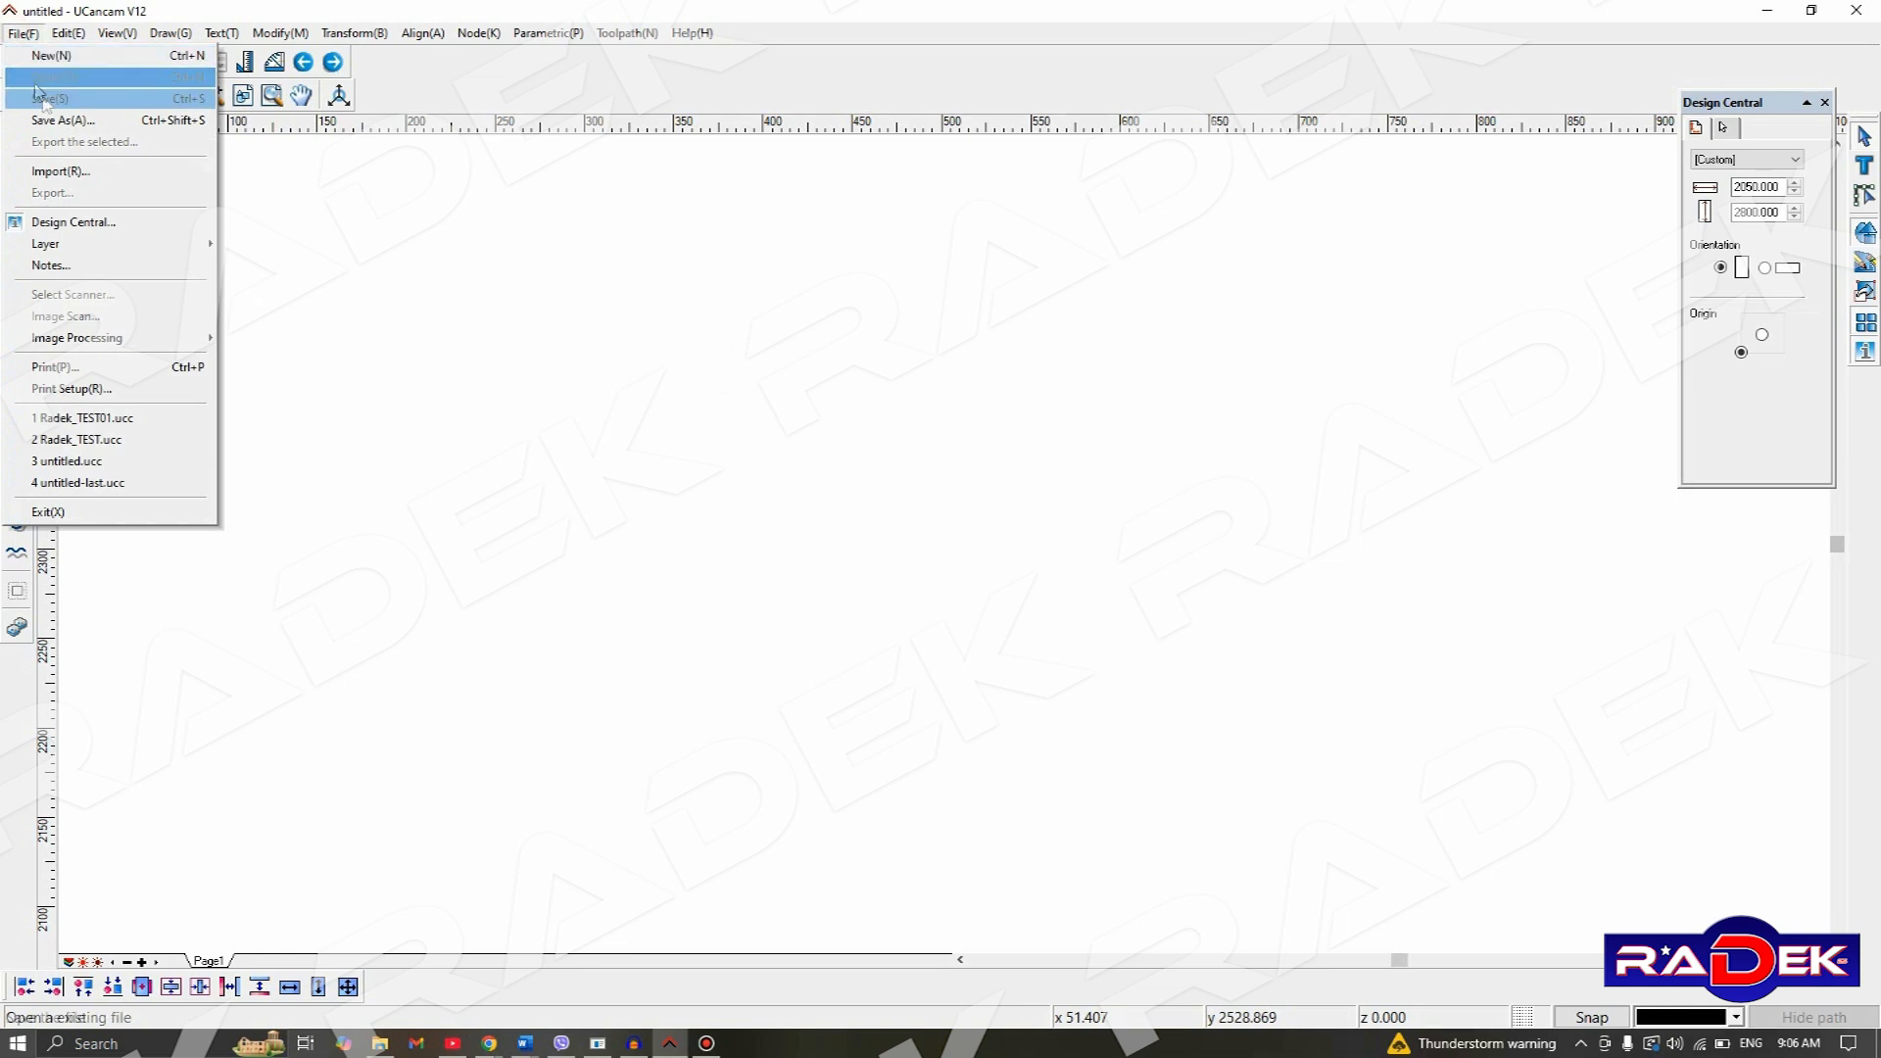
left_click(150, 184)
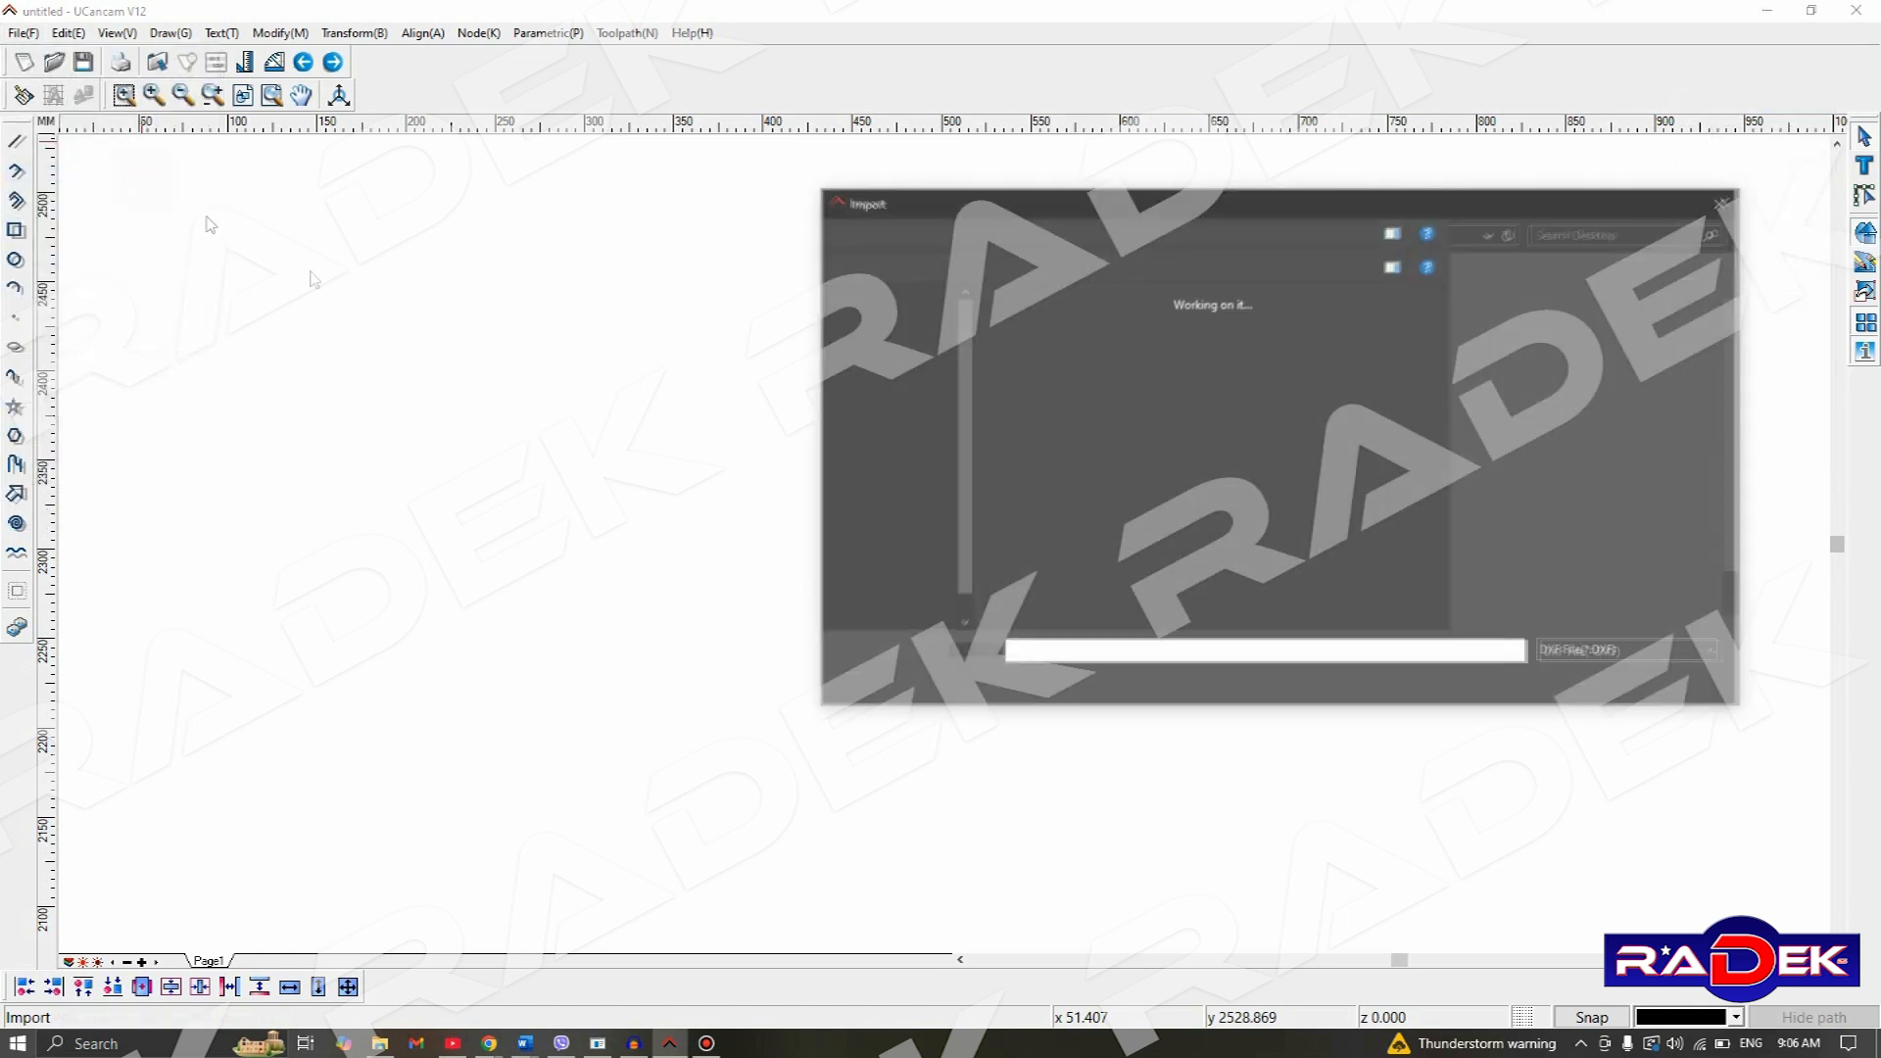
scroll(1646, 512, "down", 3)
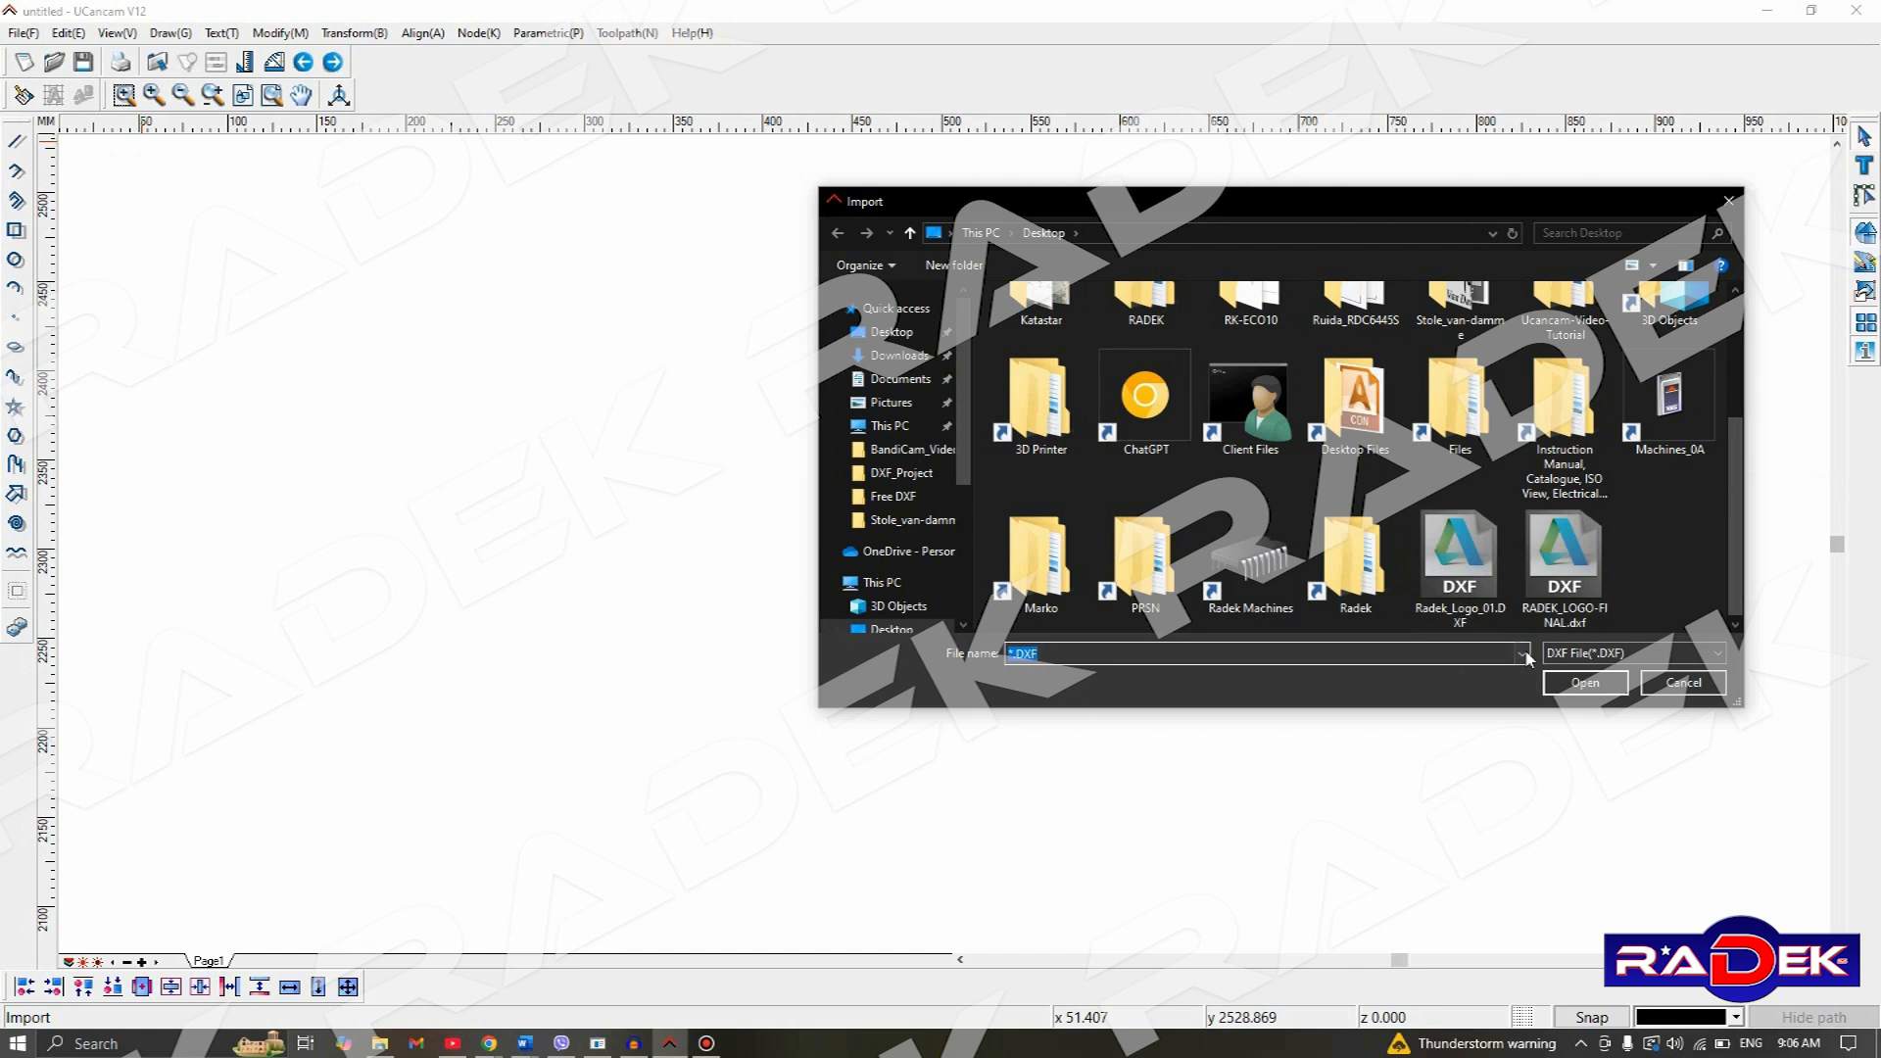
left_click(1489, 534)
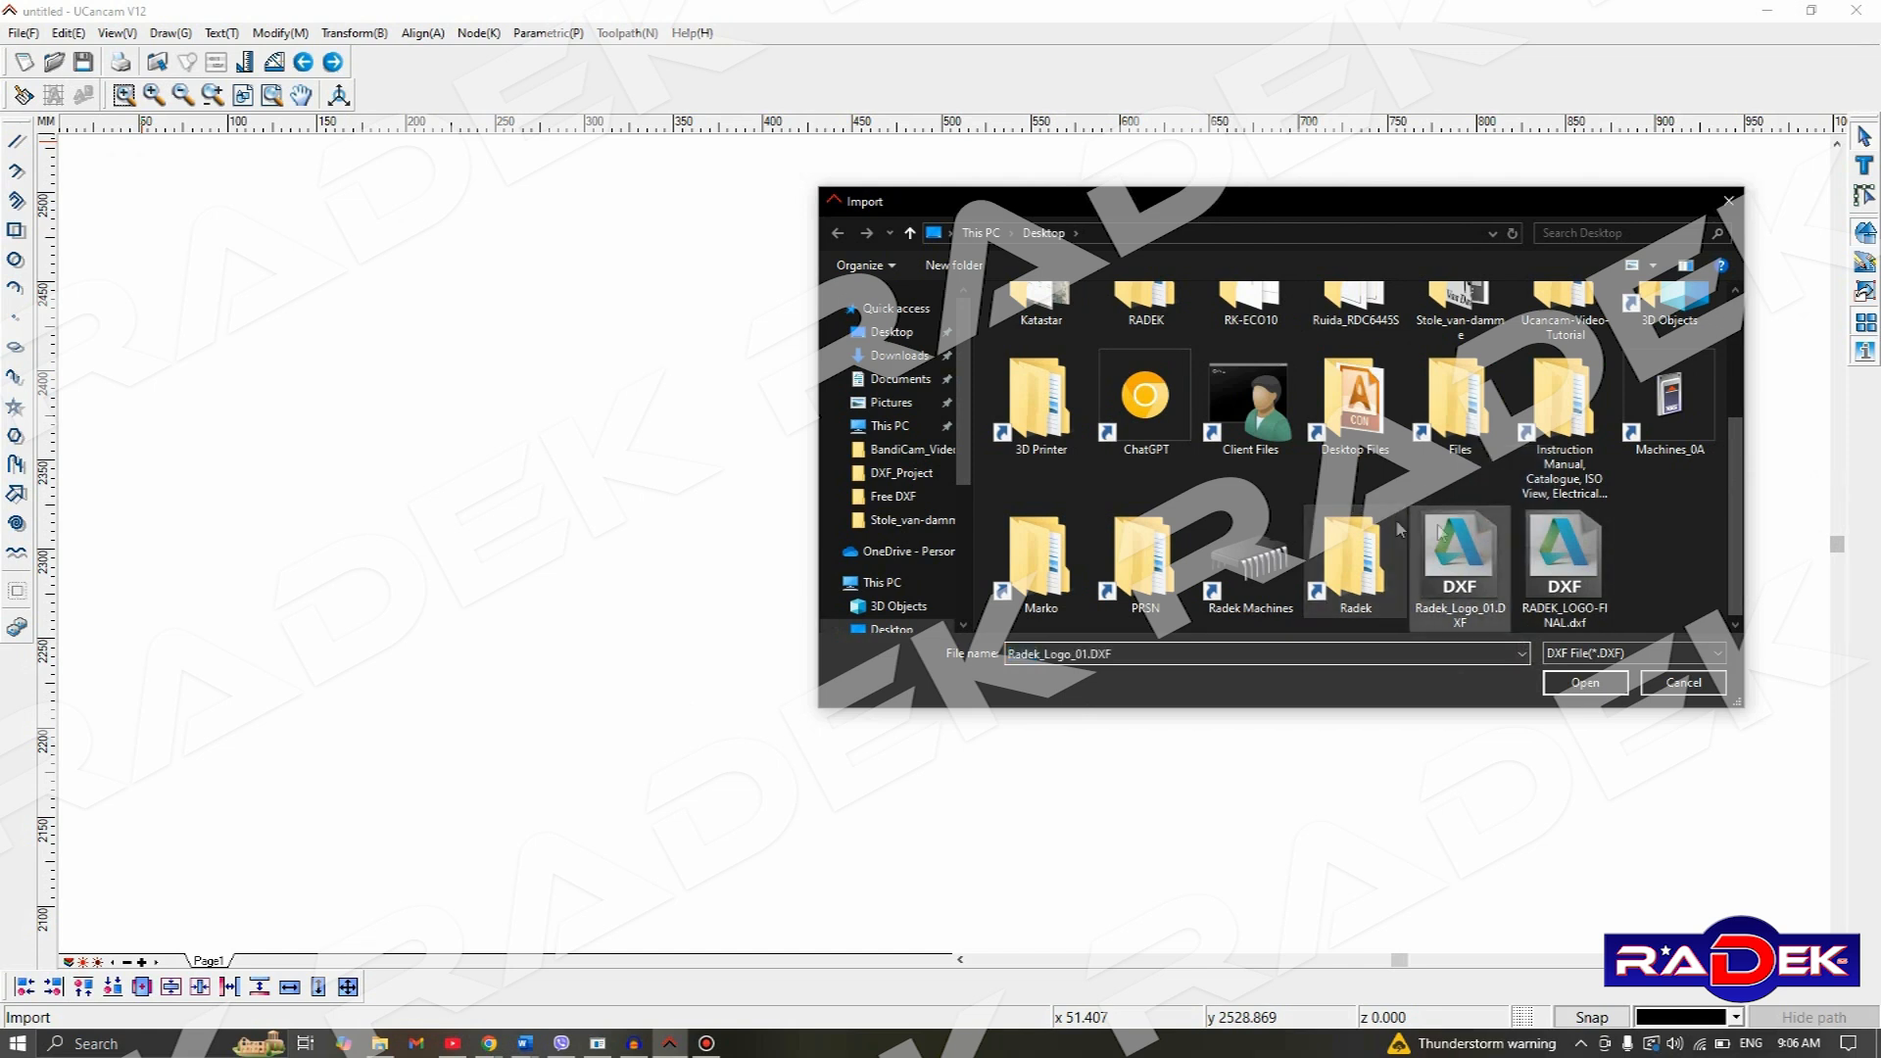
left_click(1585, 683)
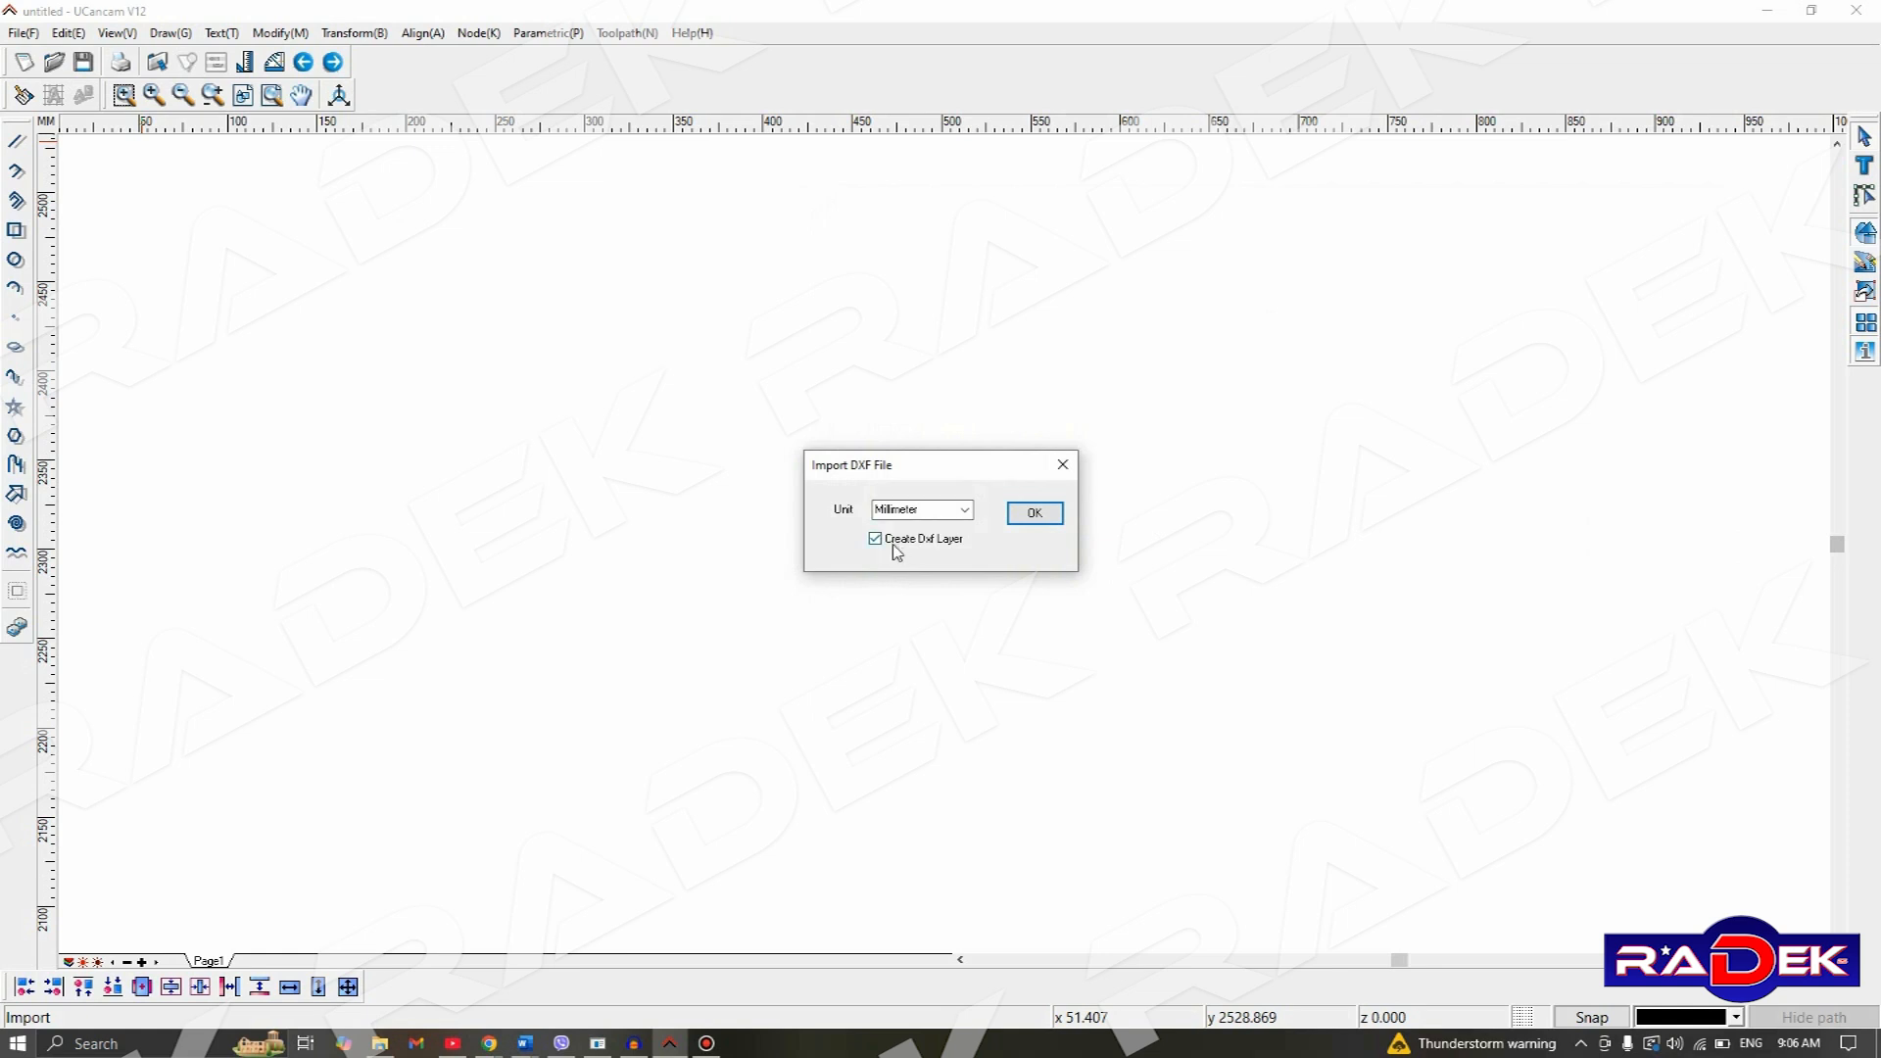
- Import the DXF in millimetres without creating a DXF layer and place it at about X 176, Y 2036 mm
left_click(876, 539)
left_click(1034, 514)
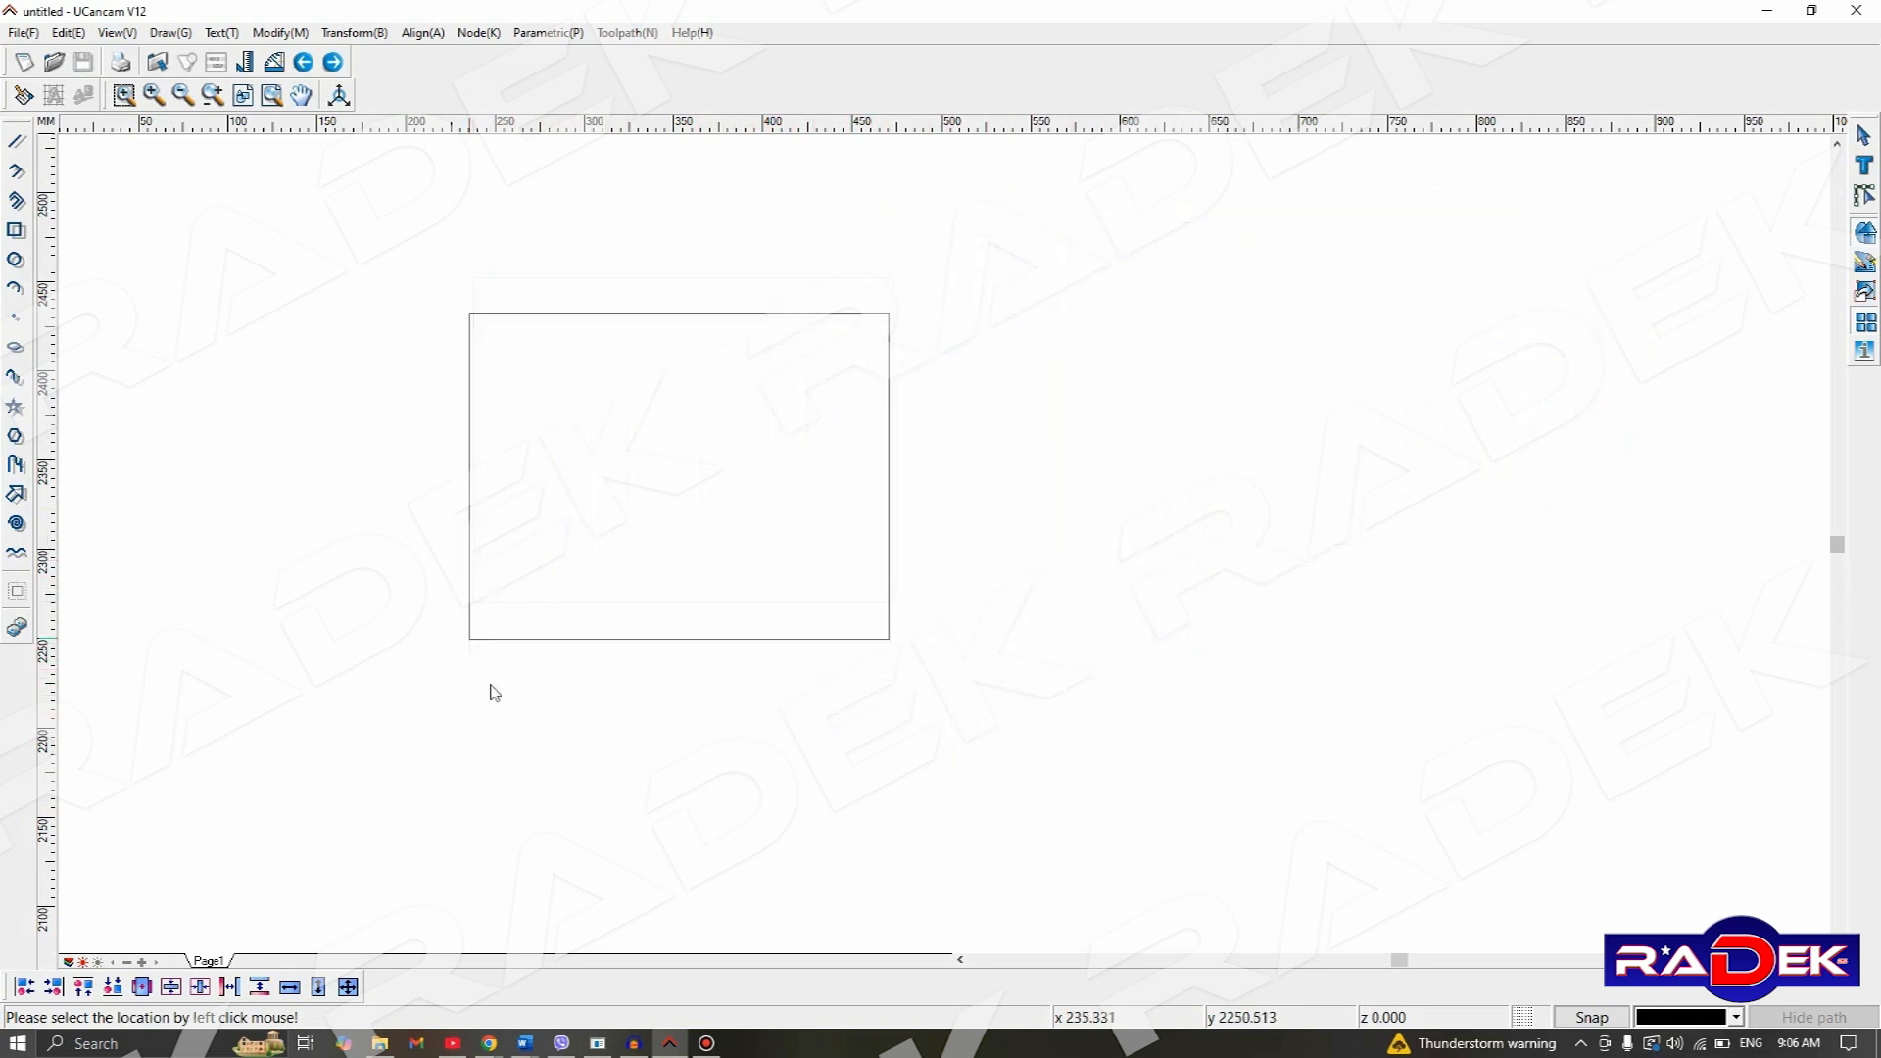
scroll(745, 602, "down", 3)
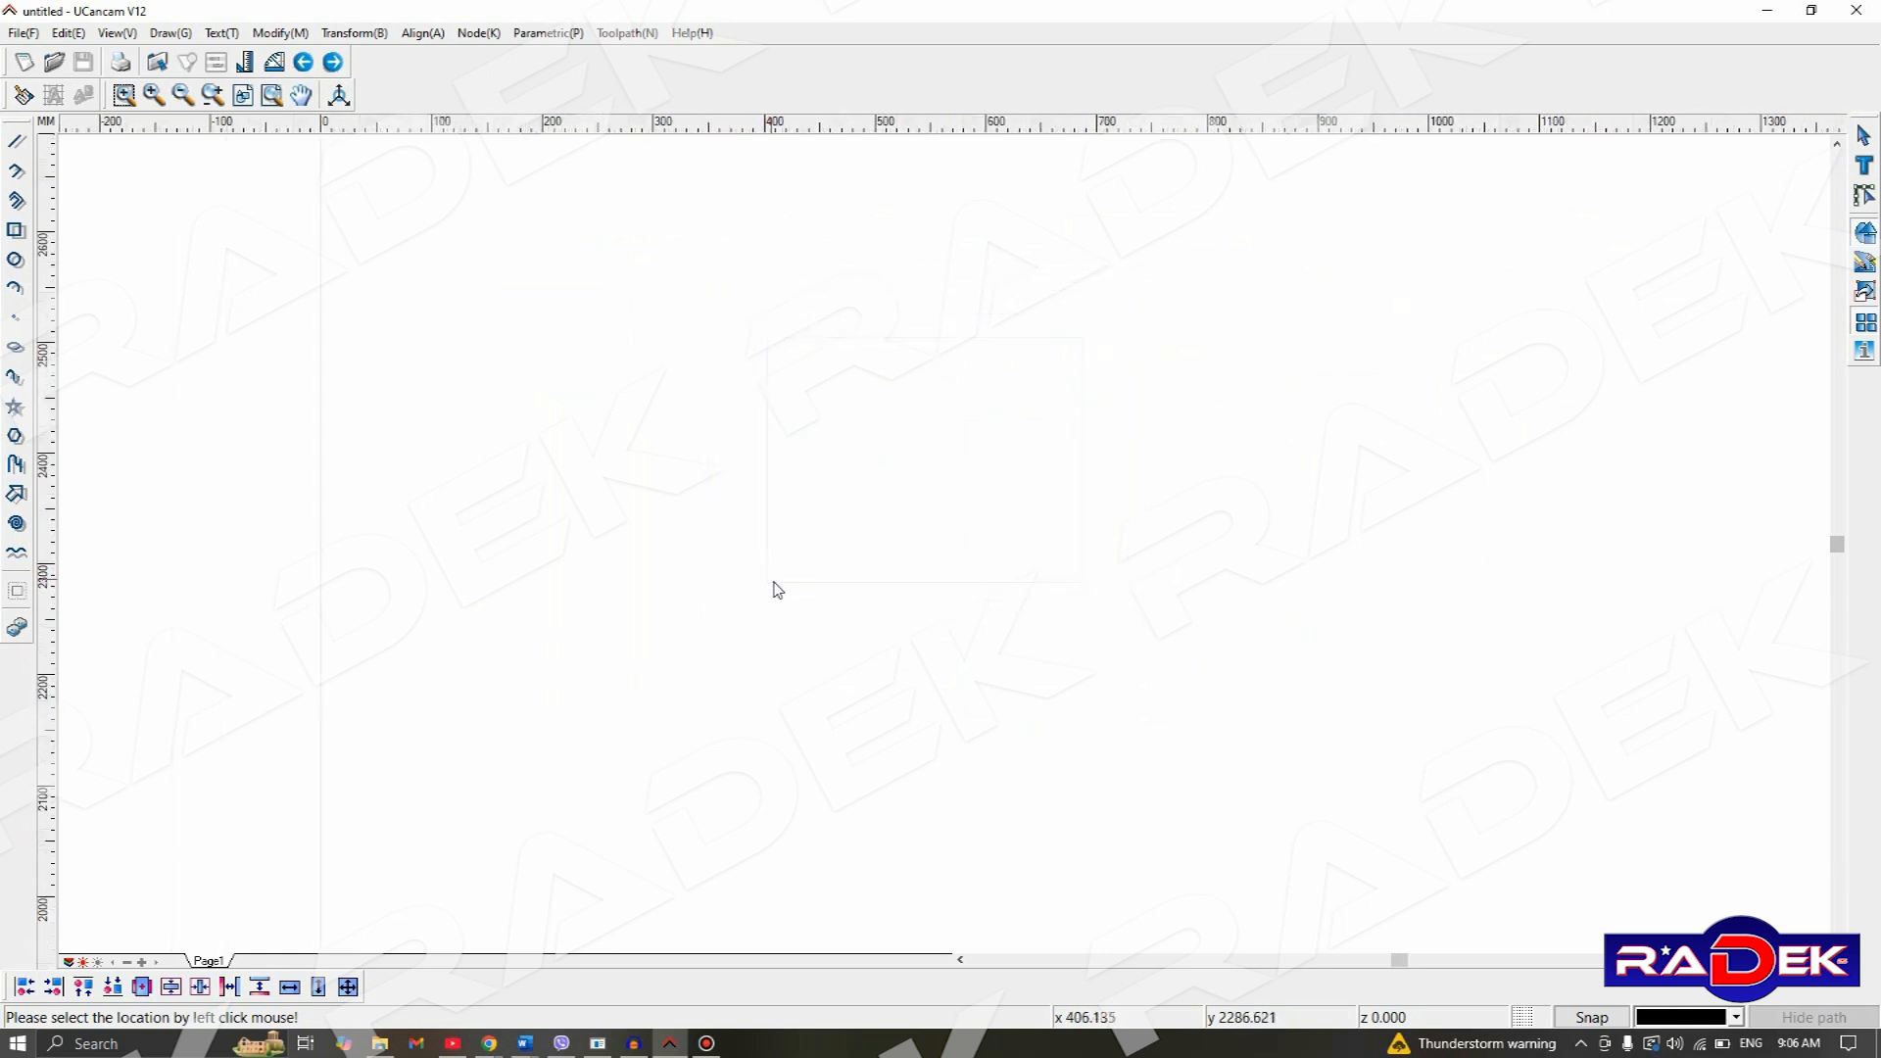
scroll(583, 716, "down", 2)
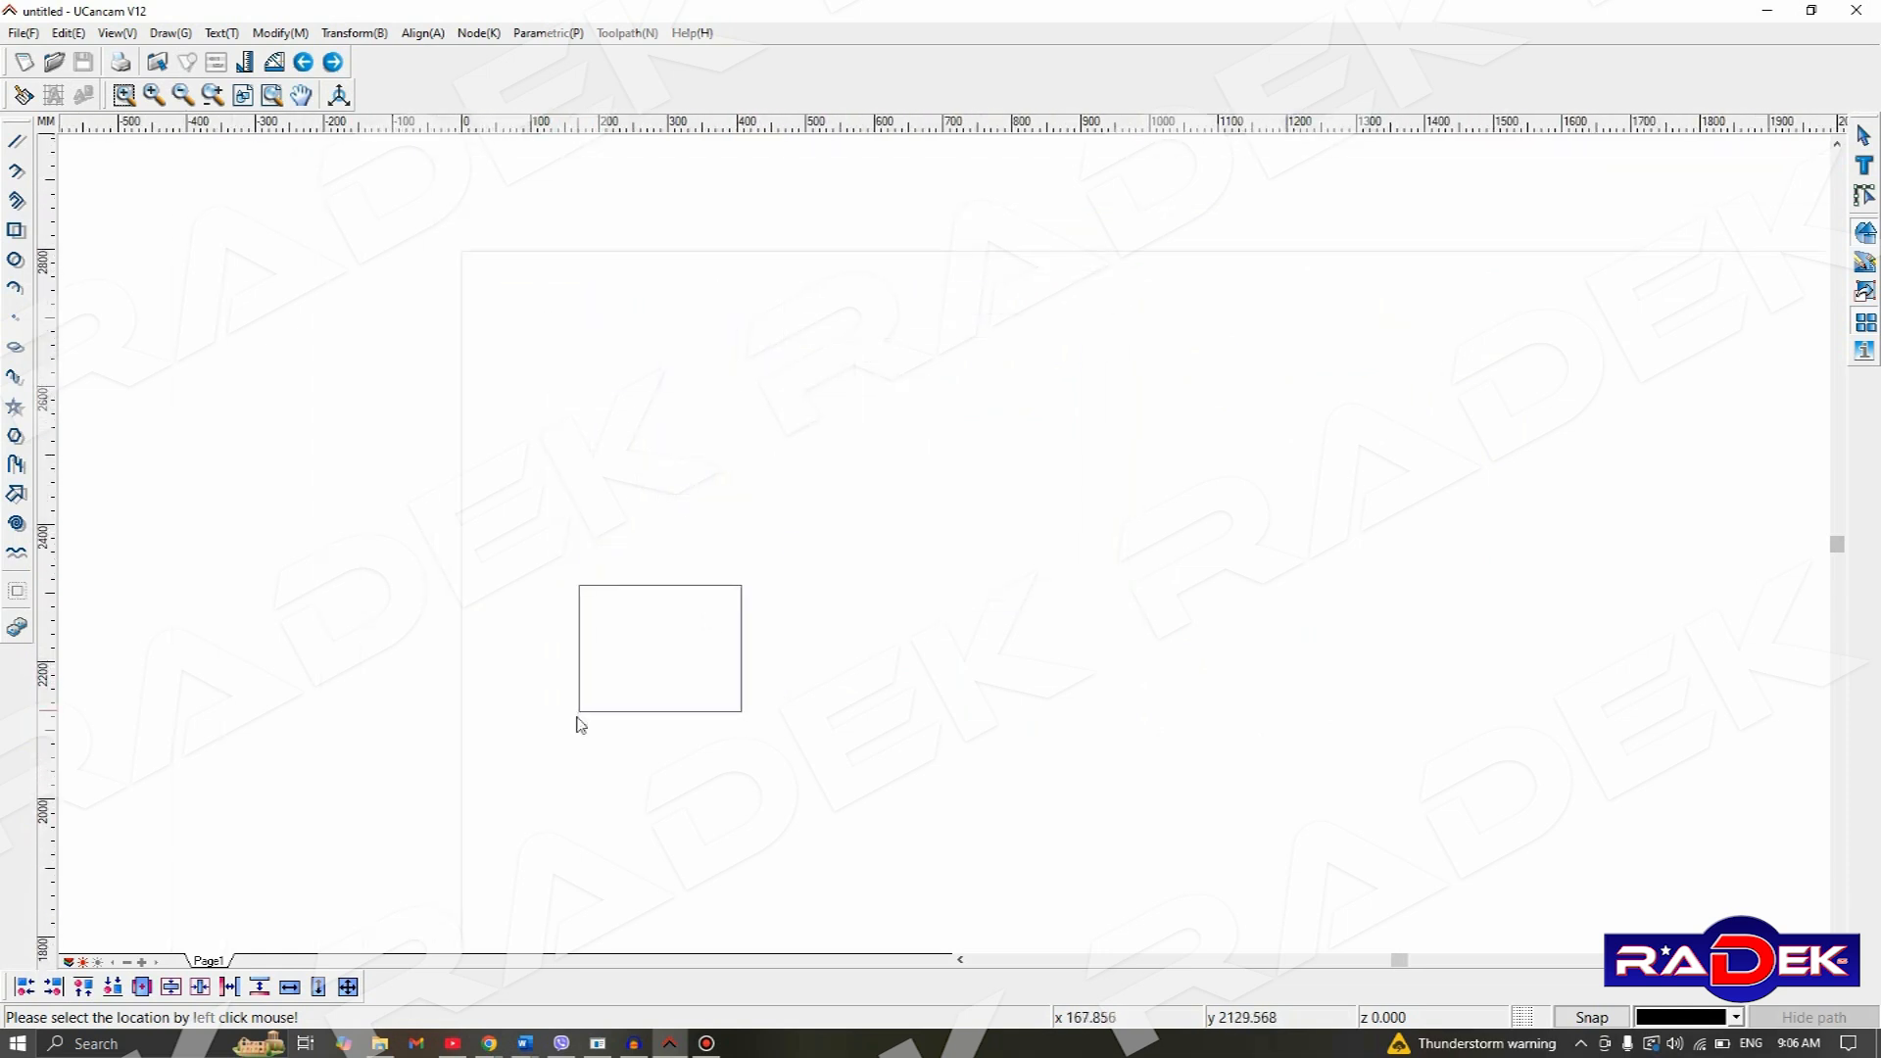
left_click(583, 774)
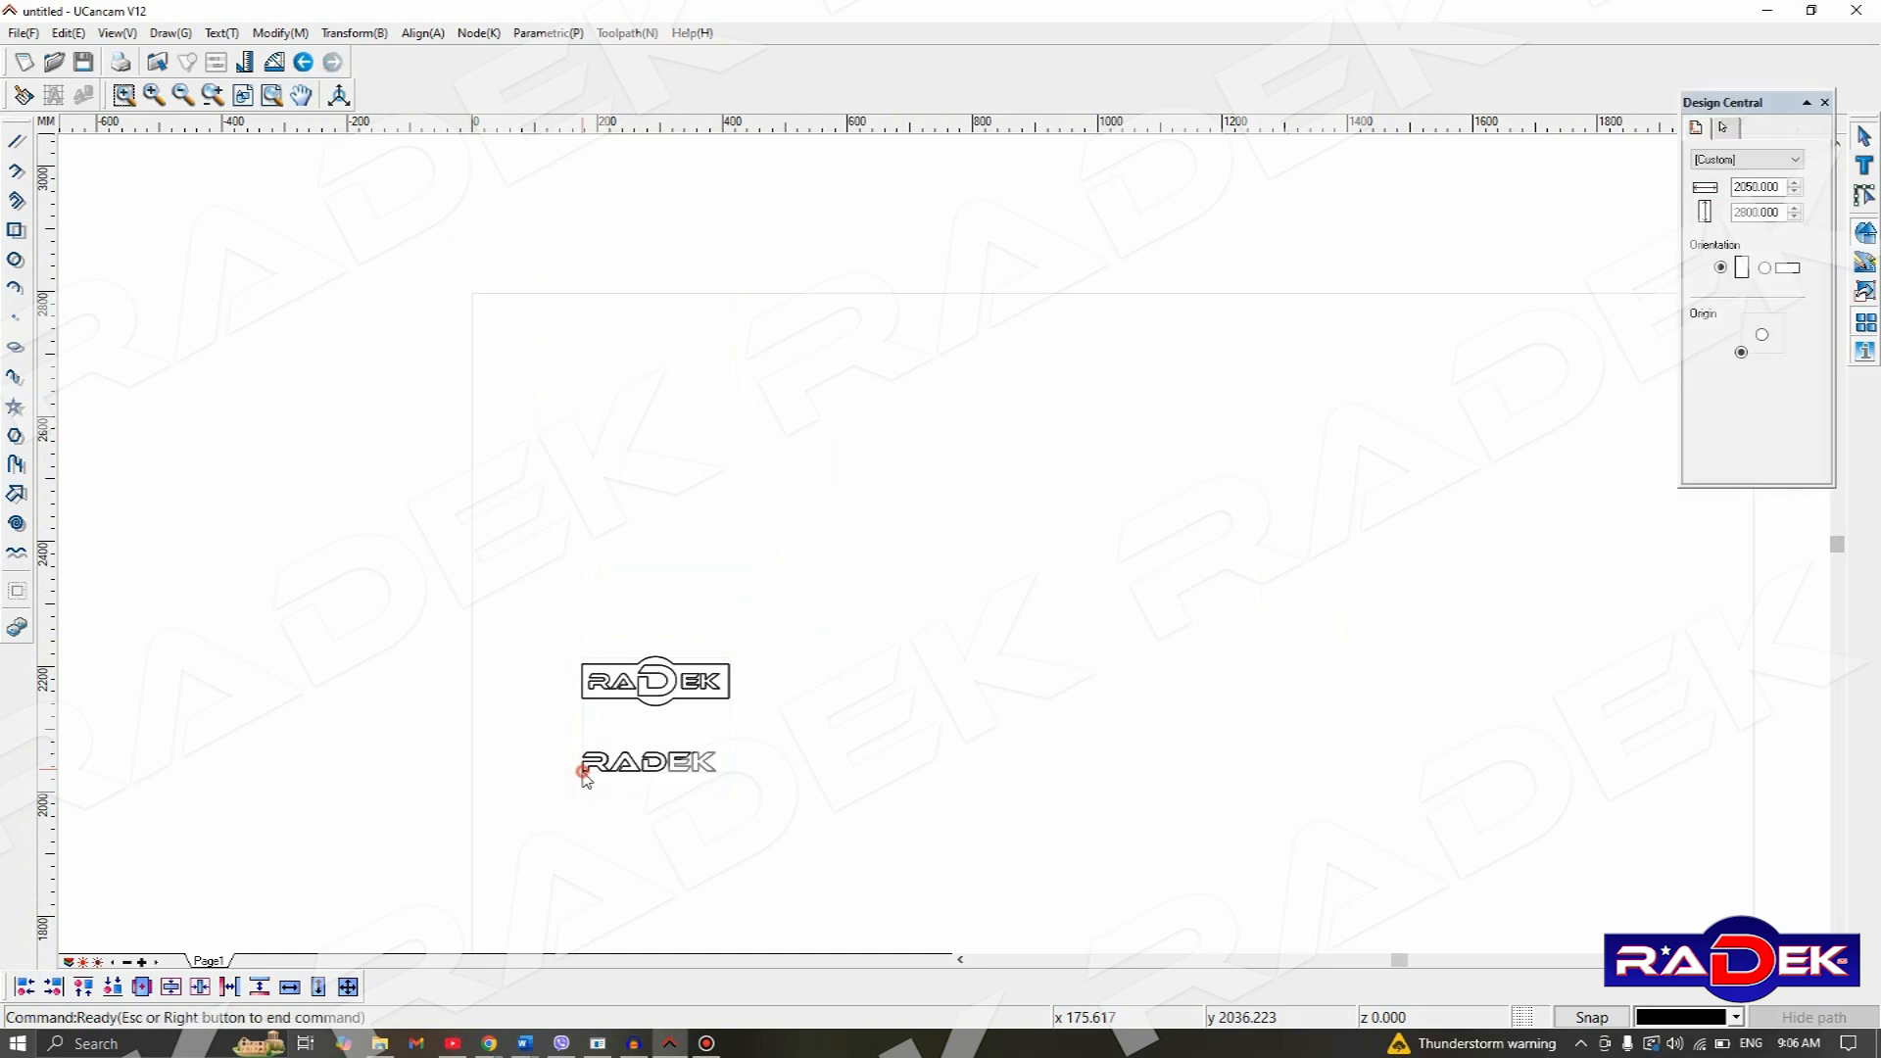
- Select the whole framed RADEK logo above the plain lettering and scale it proportionally to a width of 390 mm
scroll(647, 737, "up", 7)
middle_click_drag(617, 737, 795, 564)
scroll(886, 534, "up", 2)
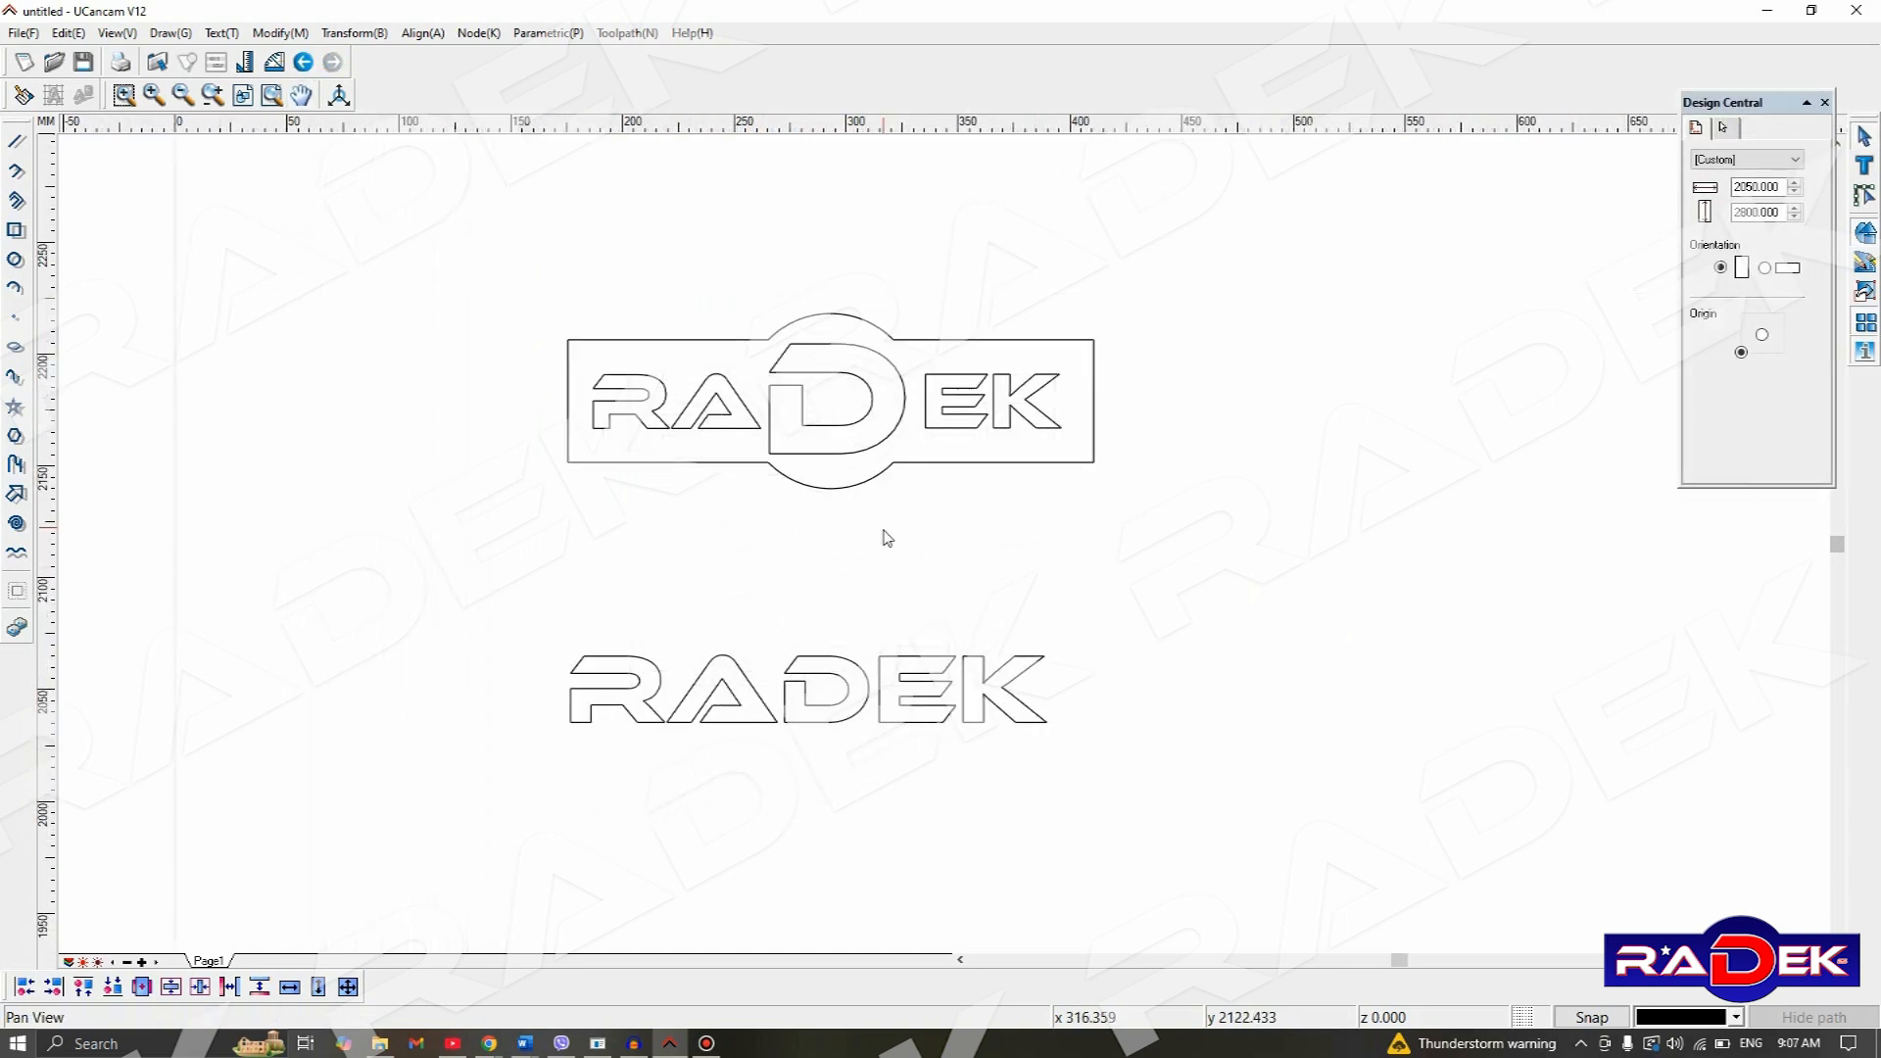
scroll(922, 534, "down", 1)
middle_click_drag(1149, 556, 811, 575)
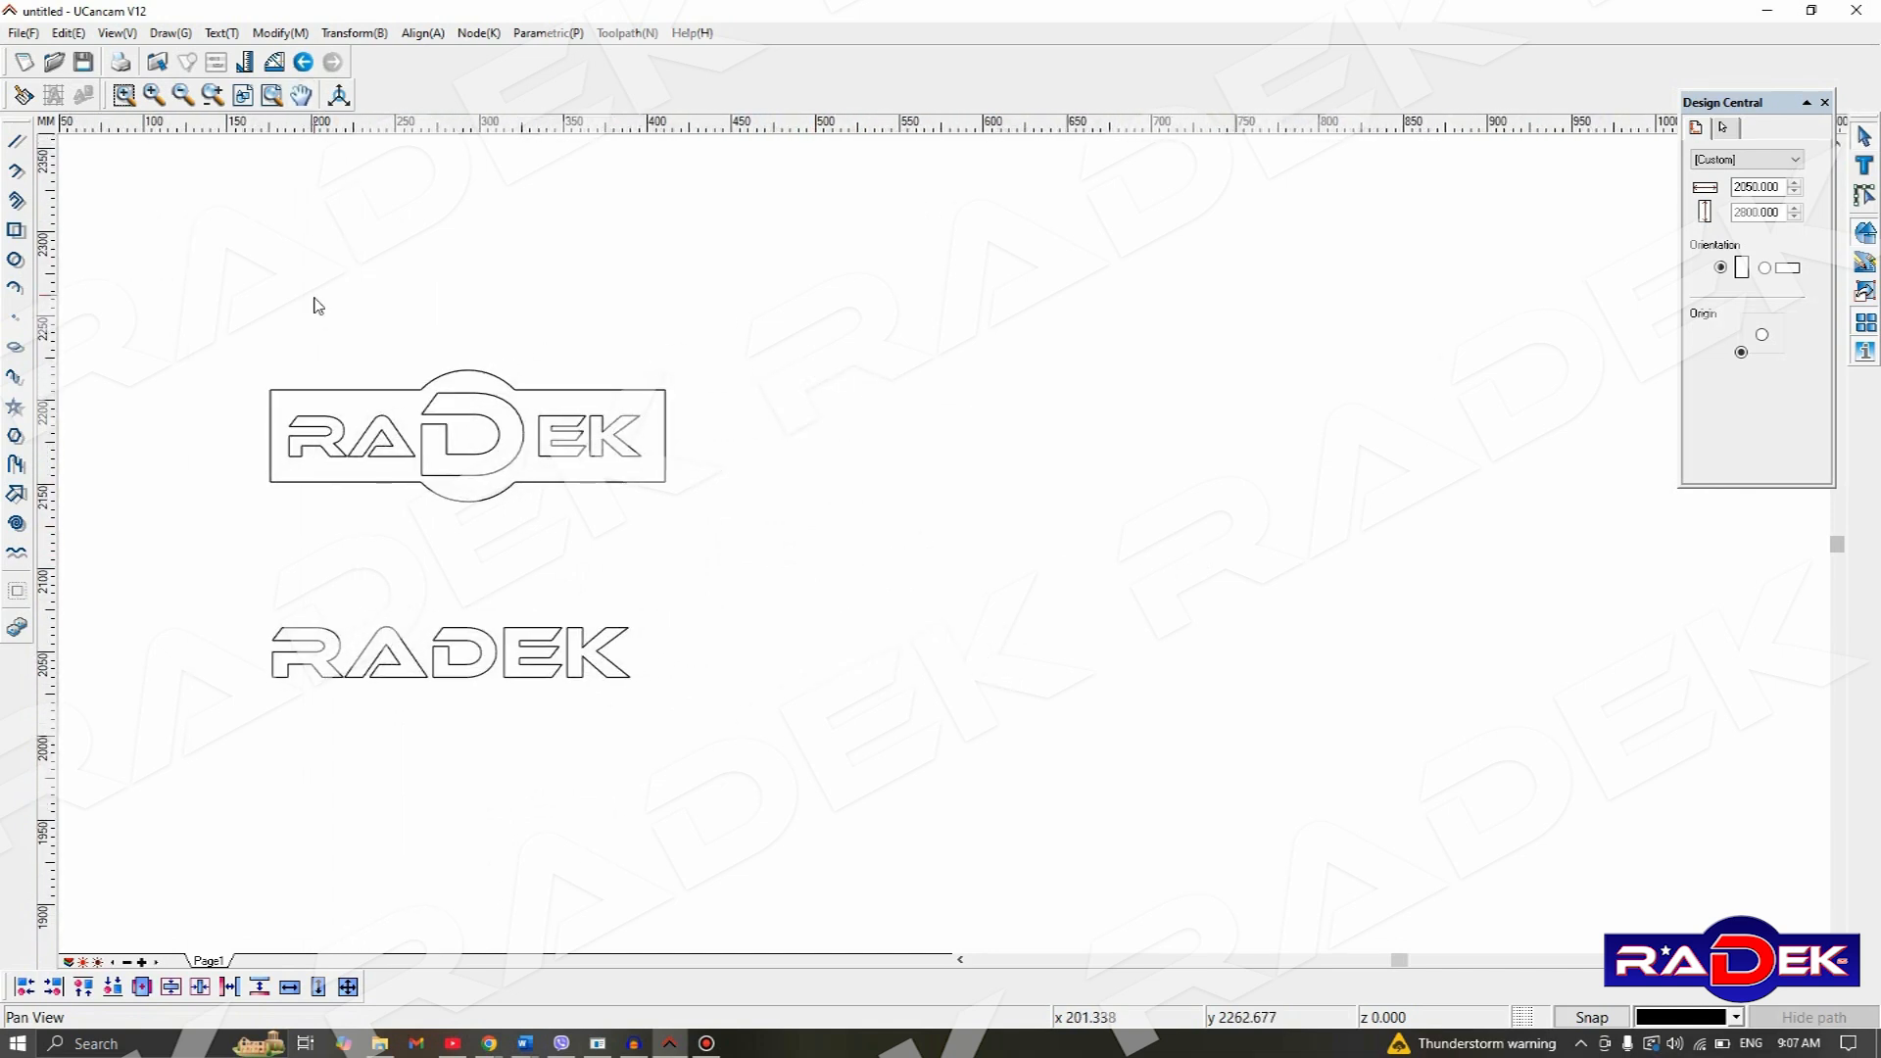
left_click_drag(226, 298, 781, 586)
left_click(787, 580)
left_click_drag(177, 262, 867, 615)
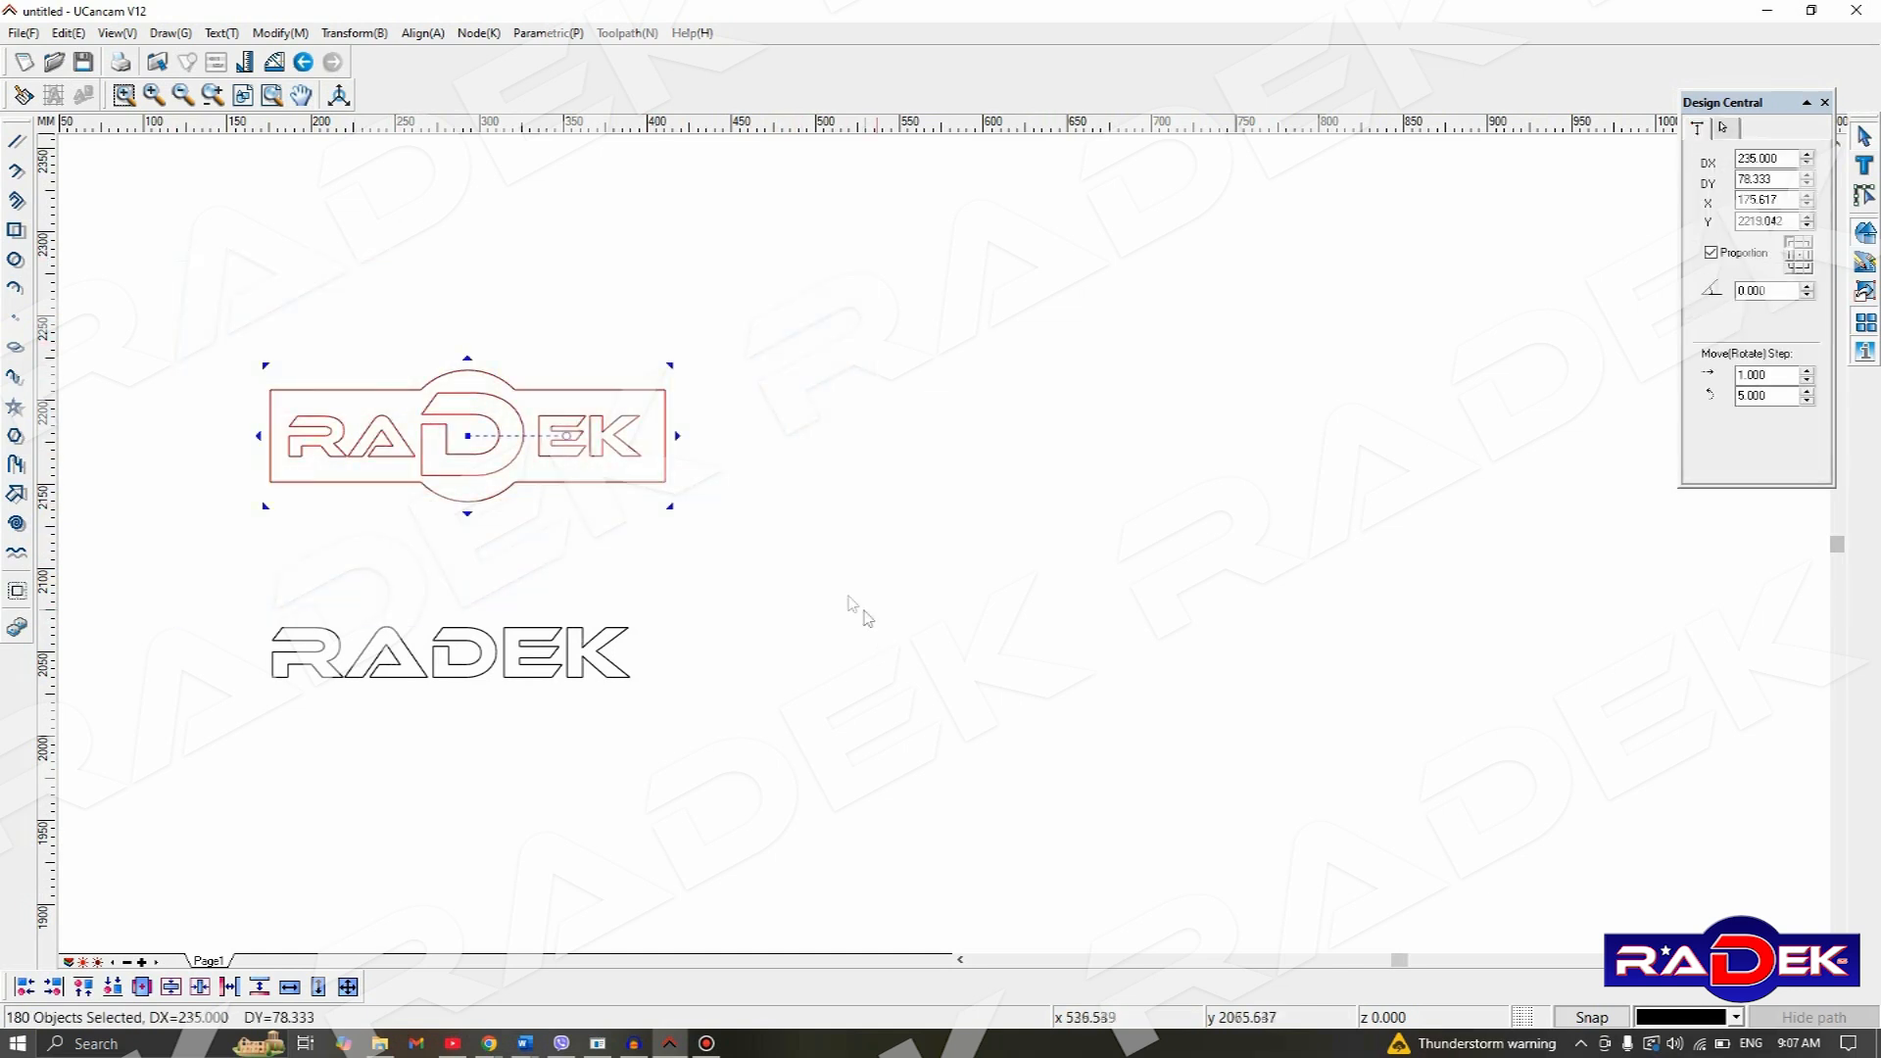
left_click(1784, 167)
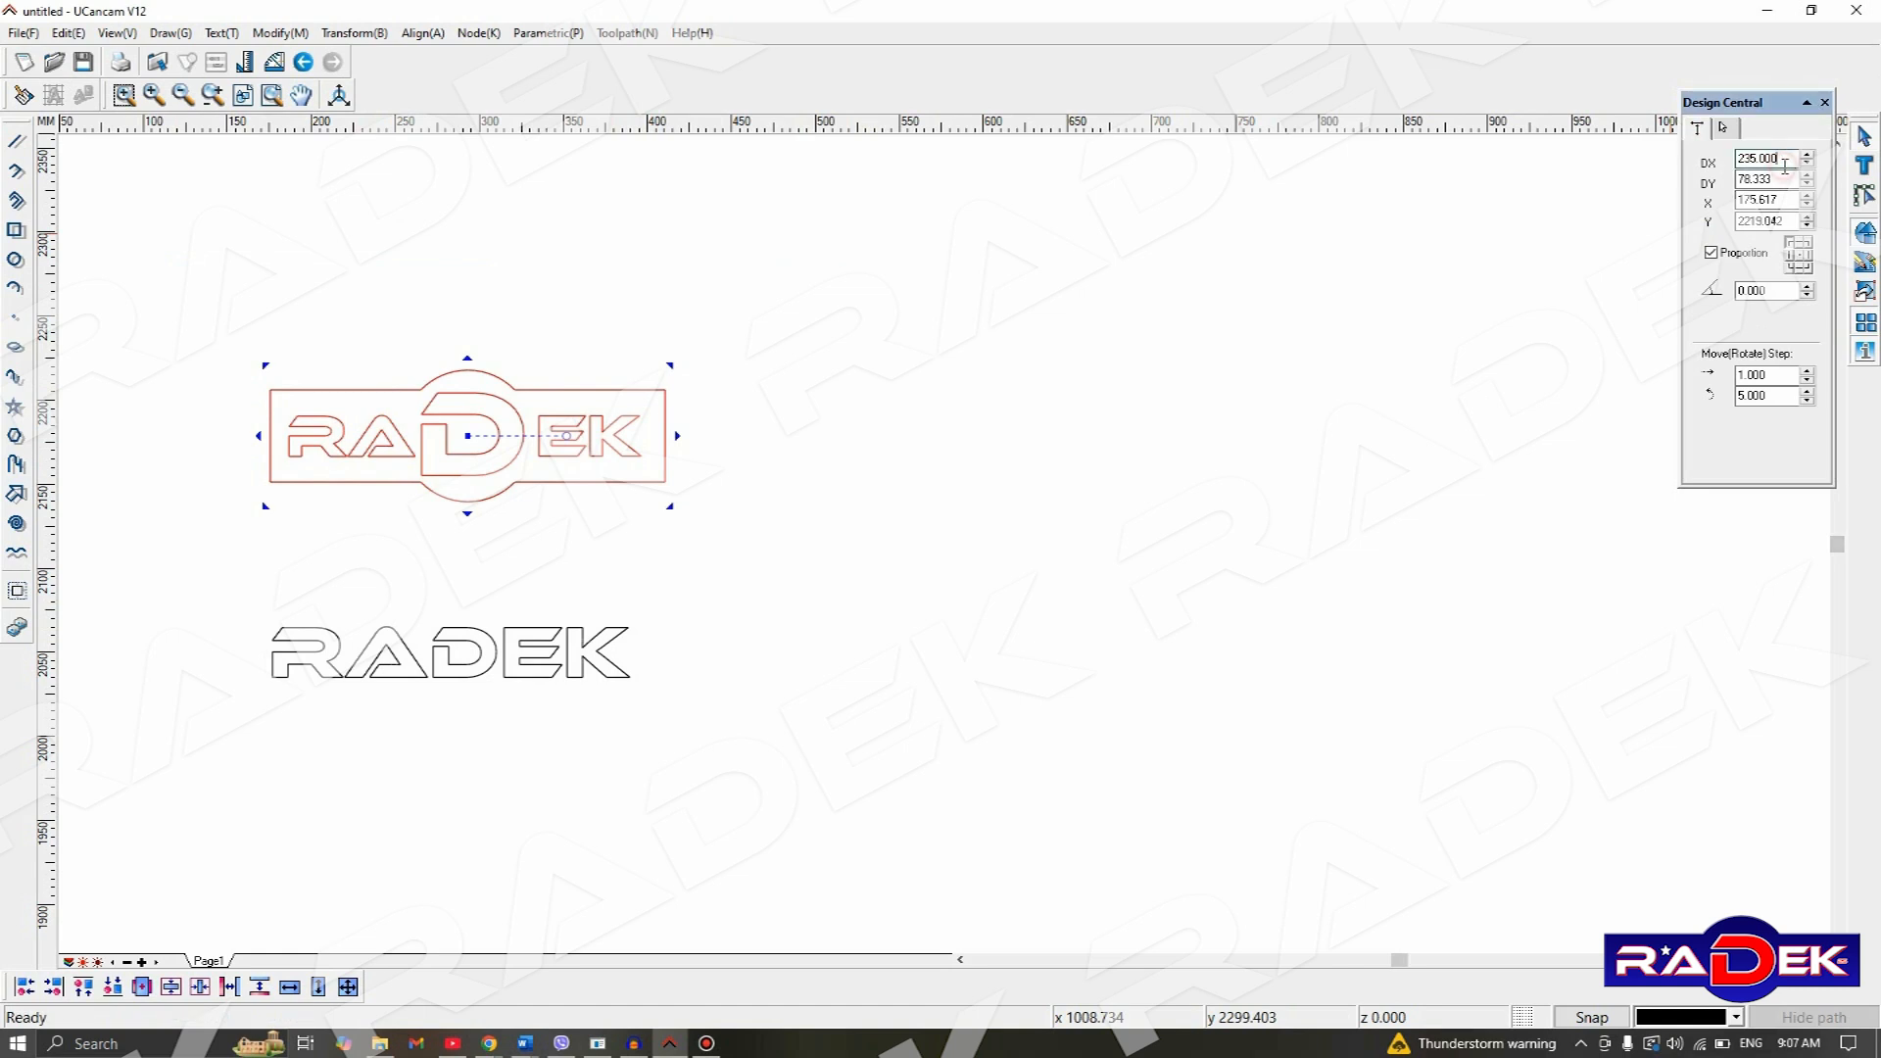
left_click_drag(1784, 167, 1647, 173)
type("390")
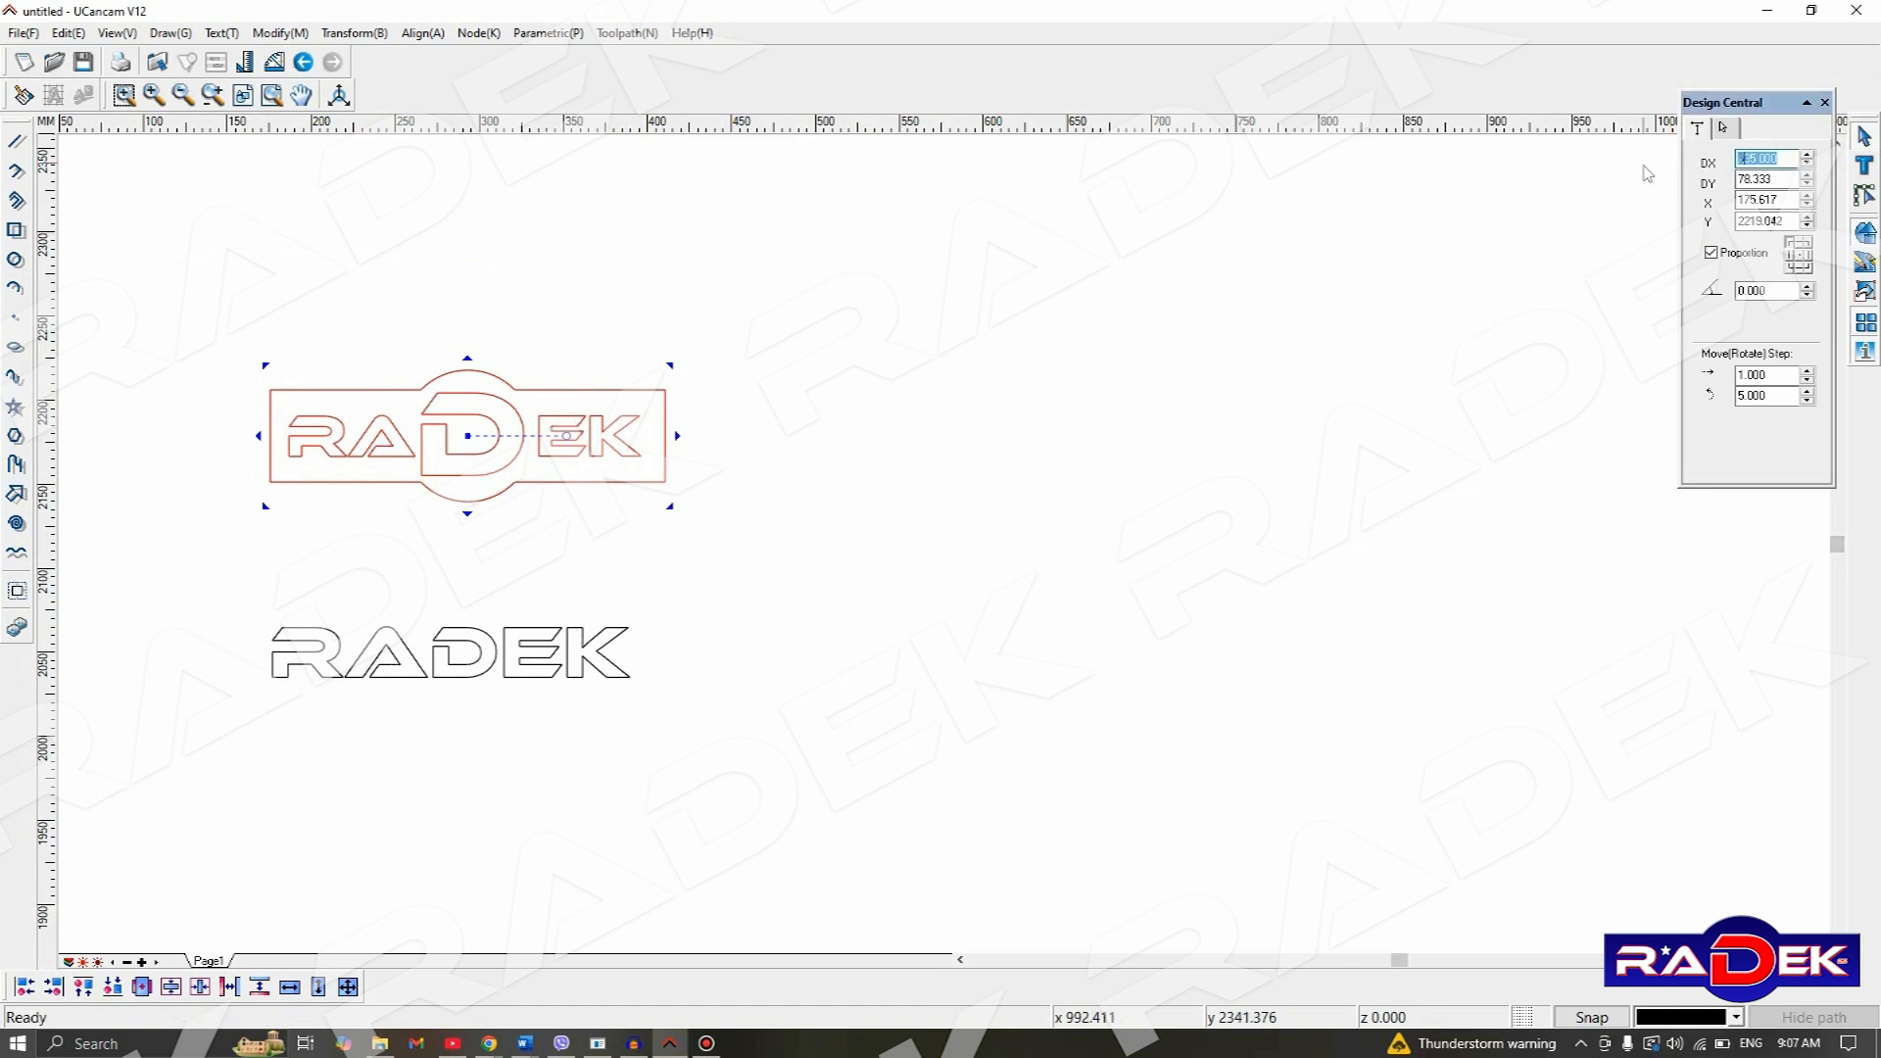
key("Return")
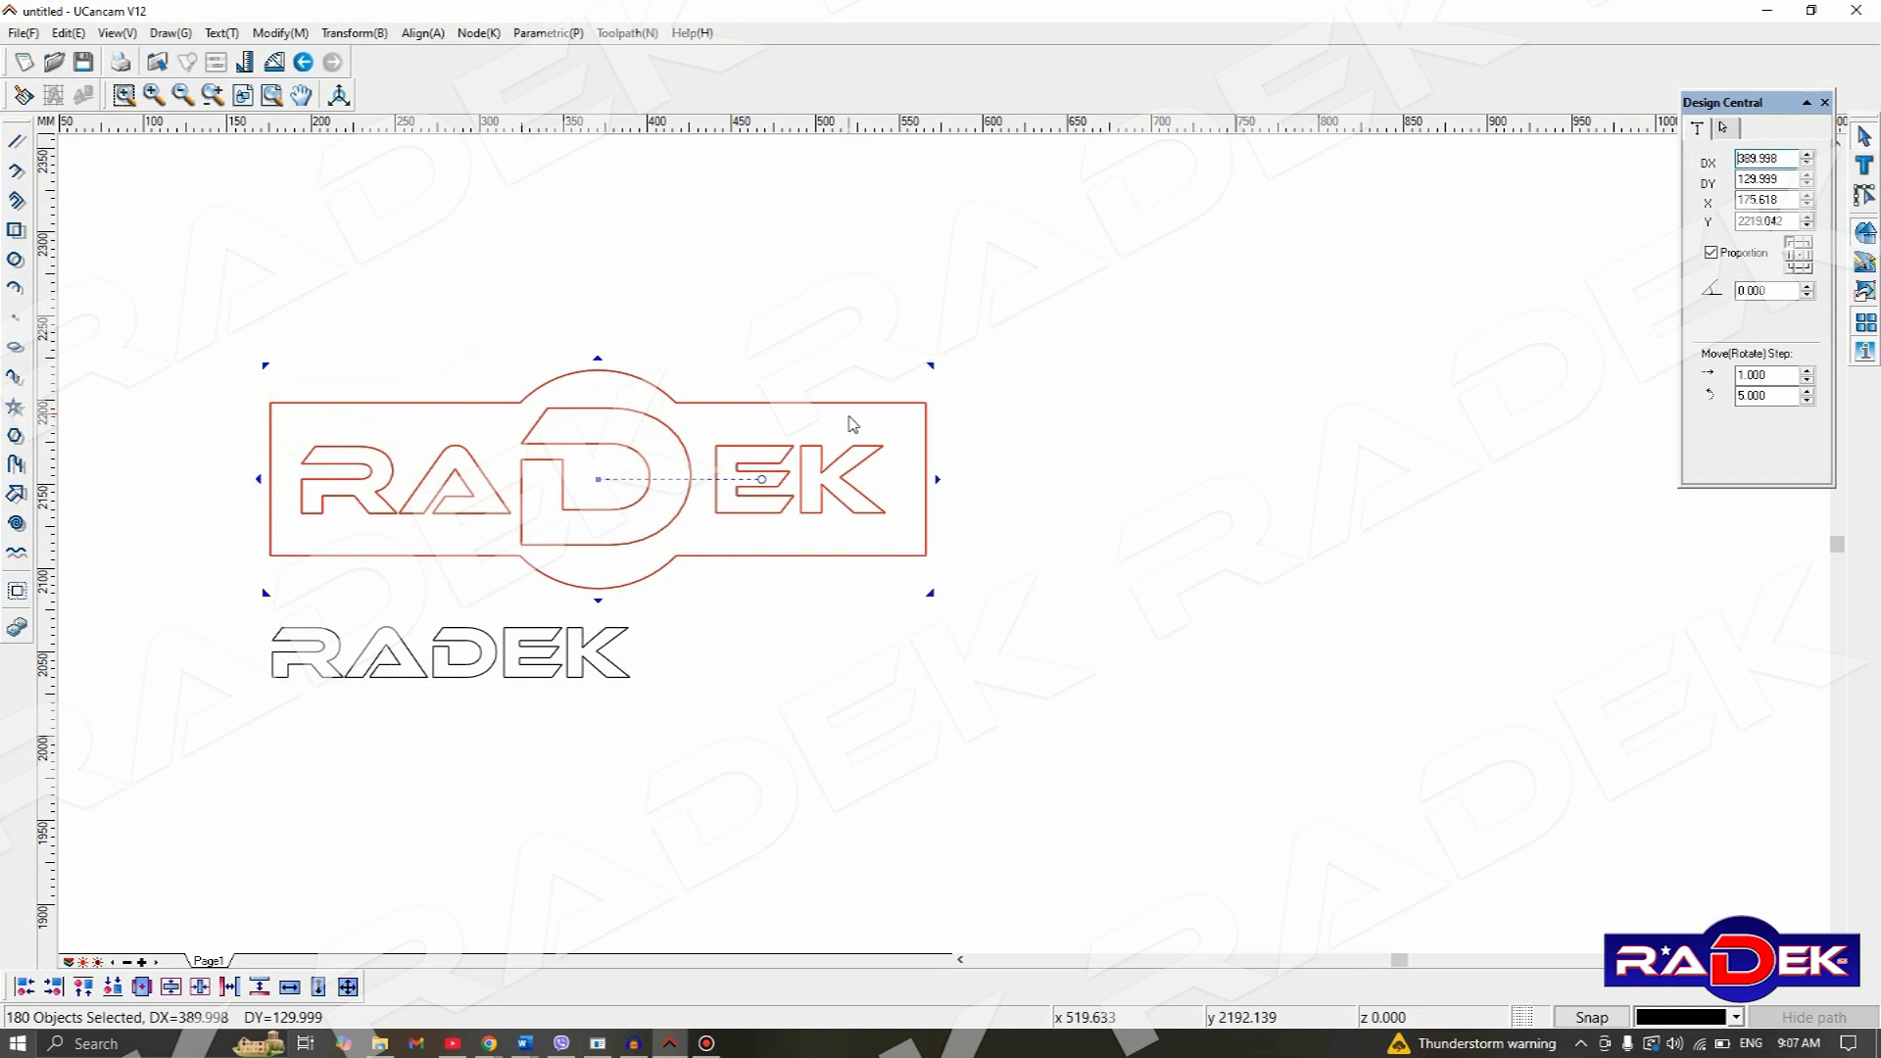
scroll(1190, 485, "down", 3)
left_click(1225, 485)
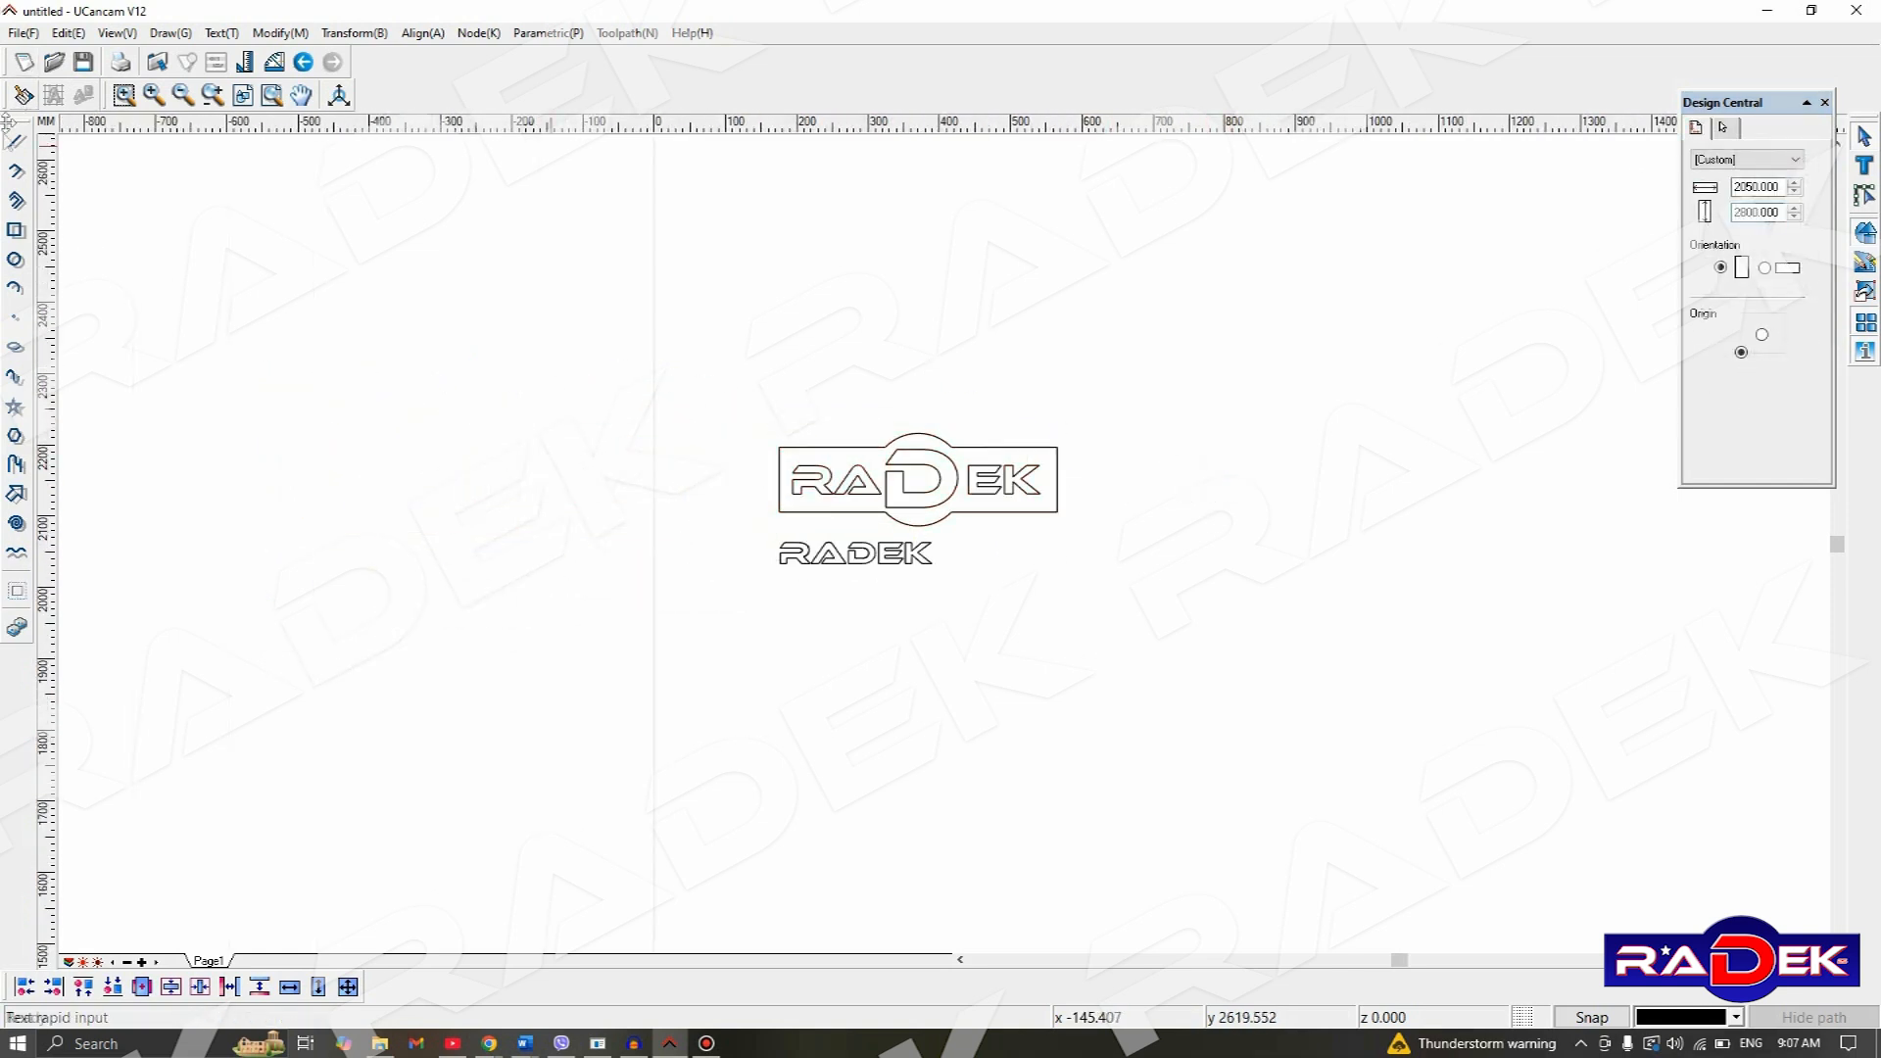
- Draw a rounded rectangle about 262 by 67 mm with a corner radius of about 34 mm, right of the framed RADEK logo
left_click(16, 231)
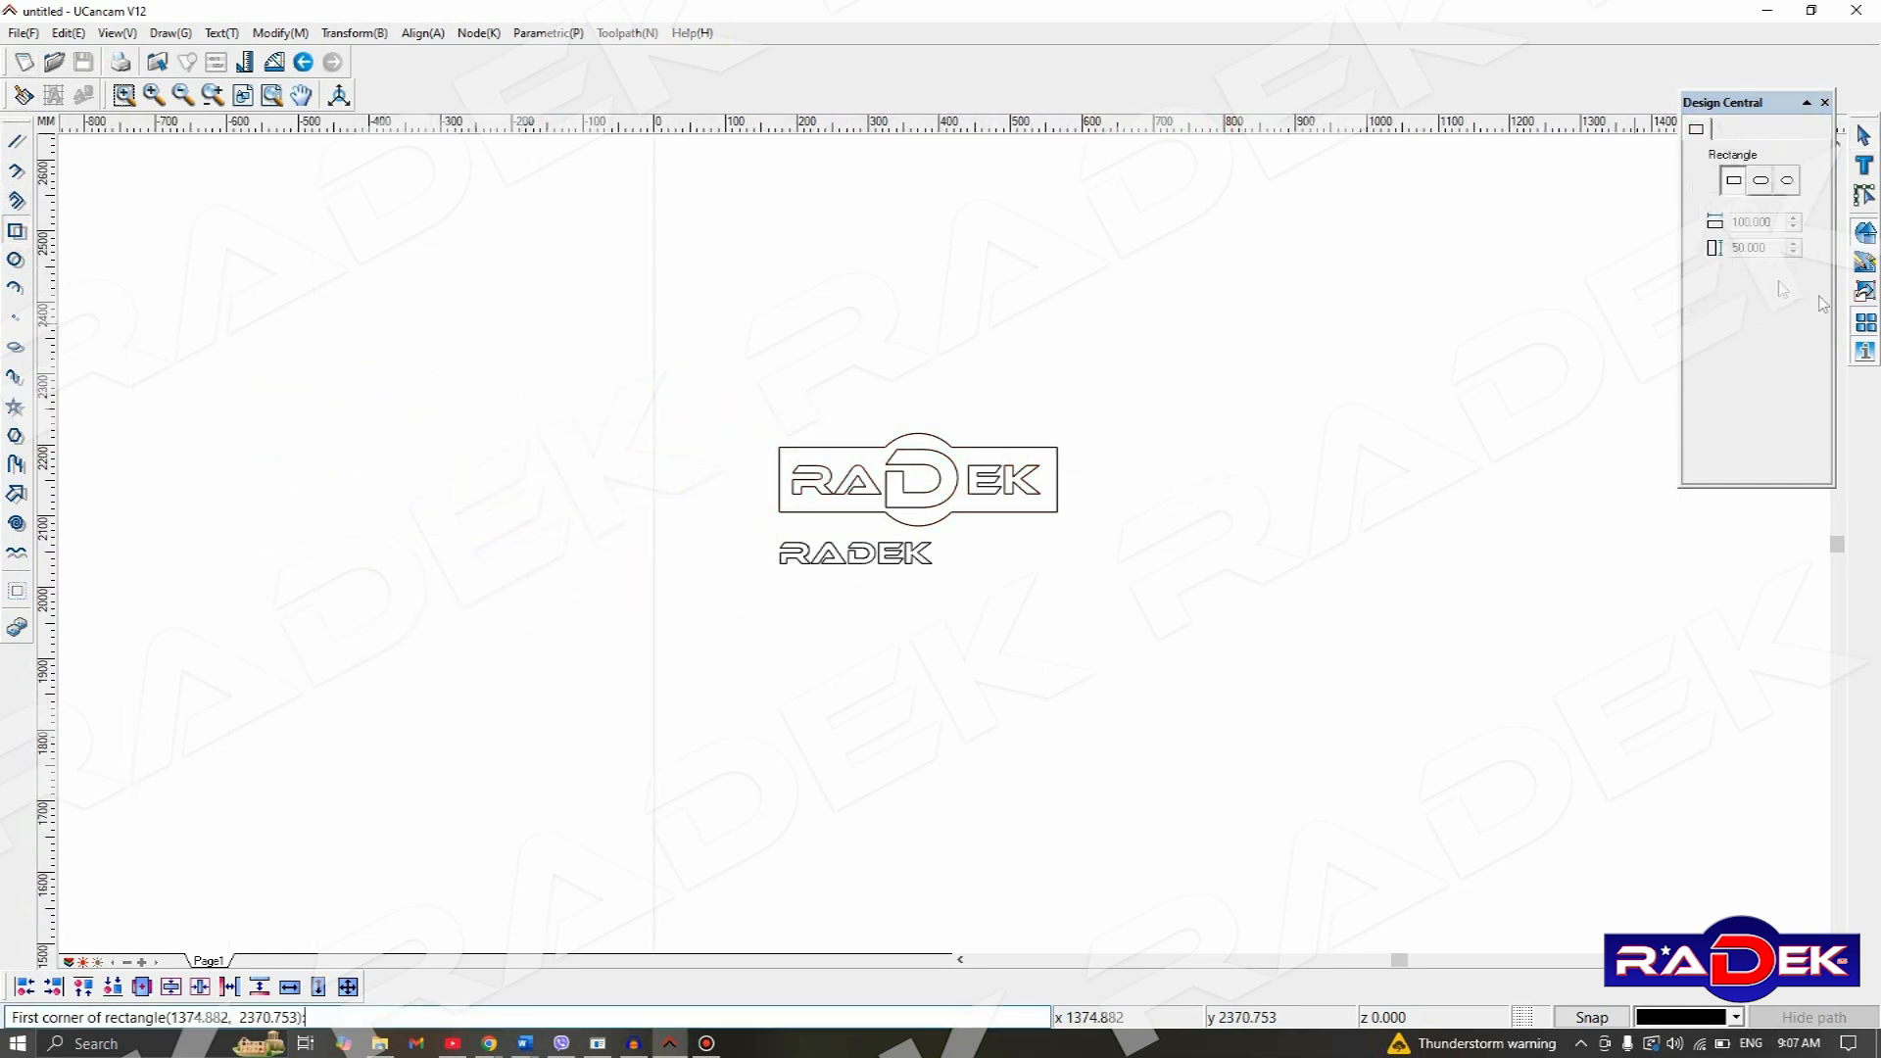
left_click(1761, 182)
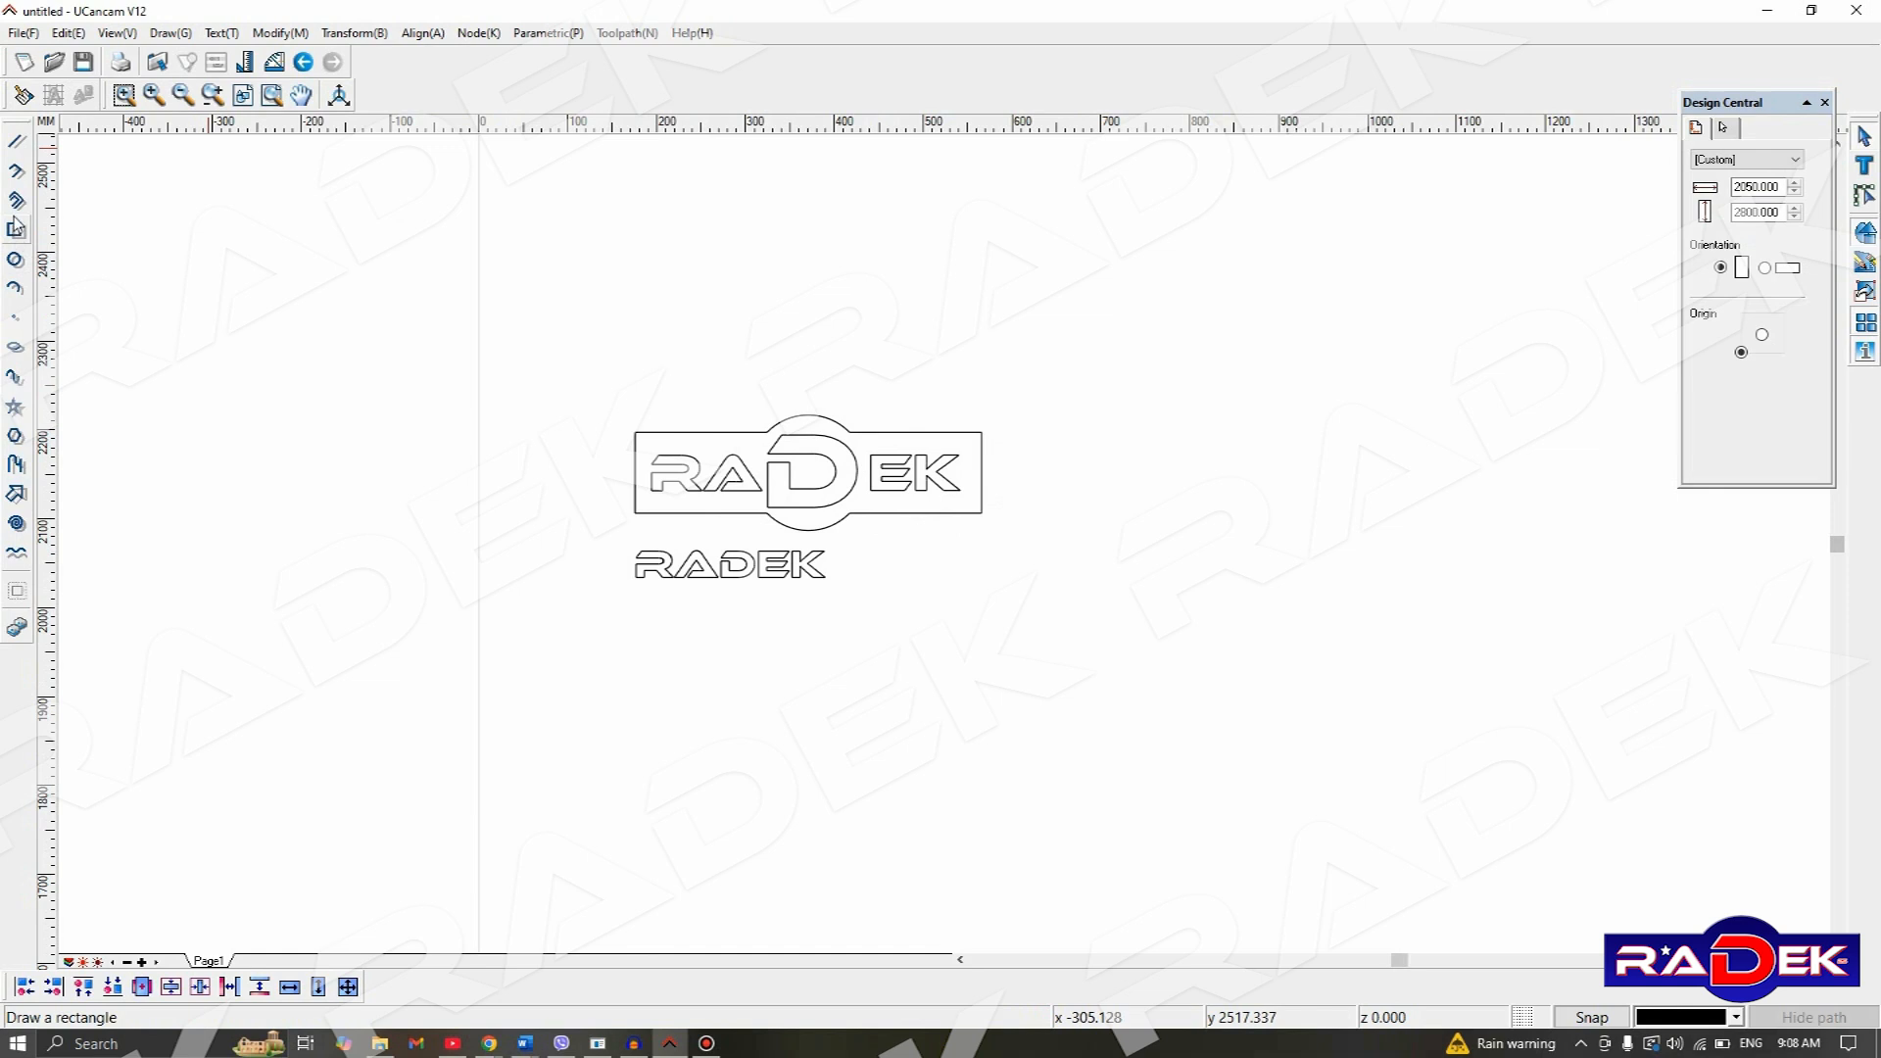
left_click(16, 231)
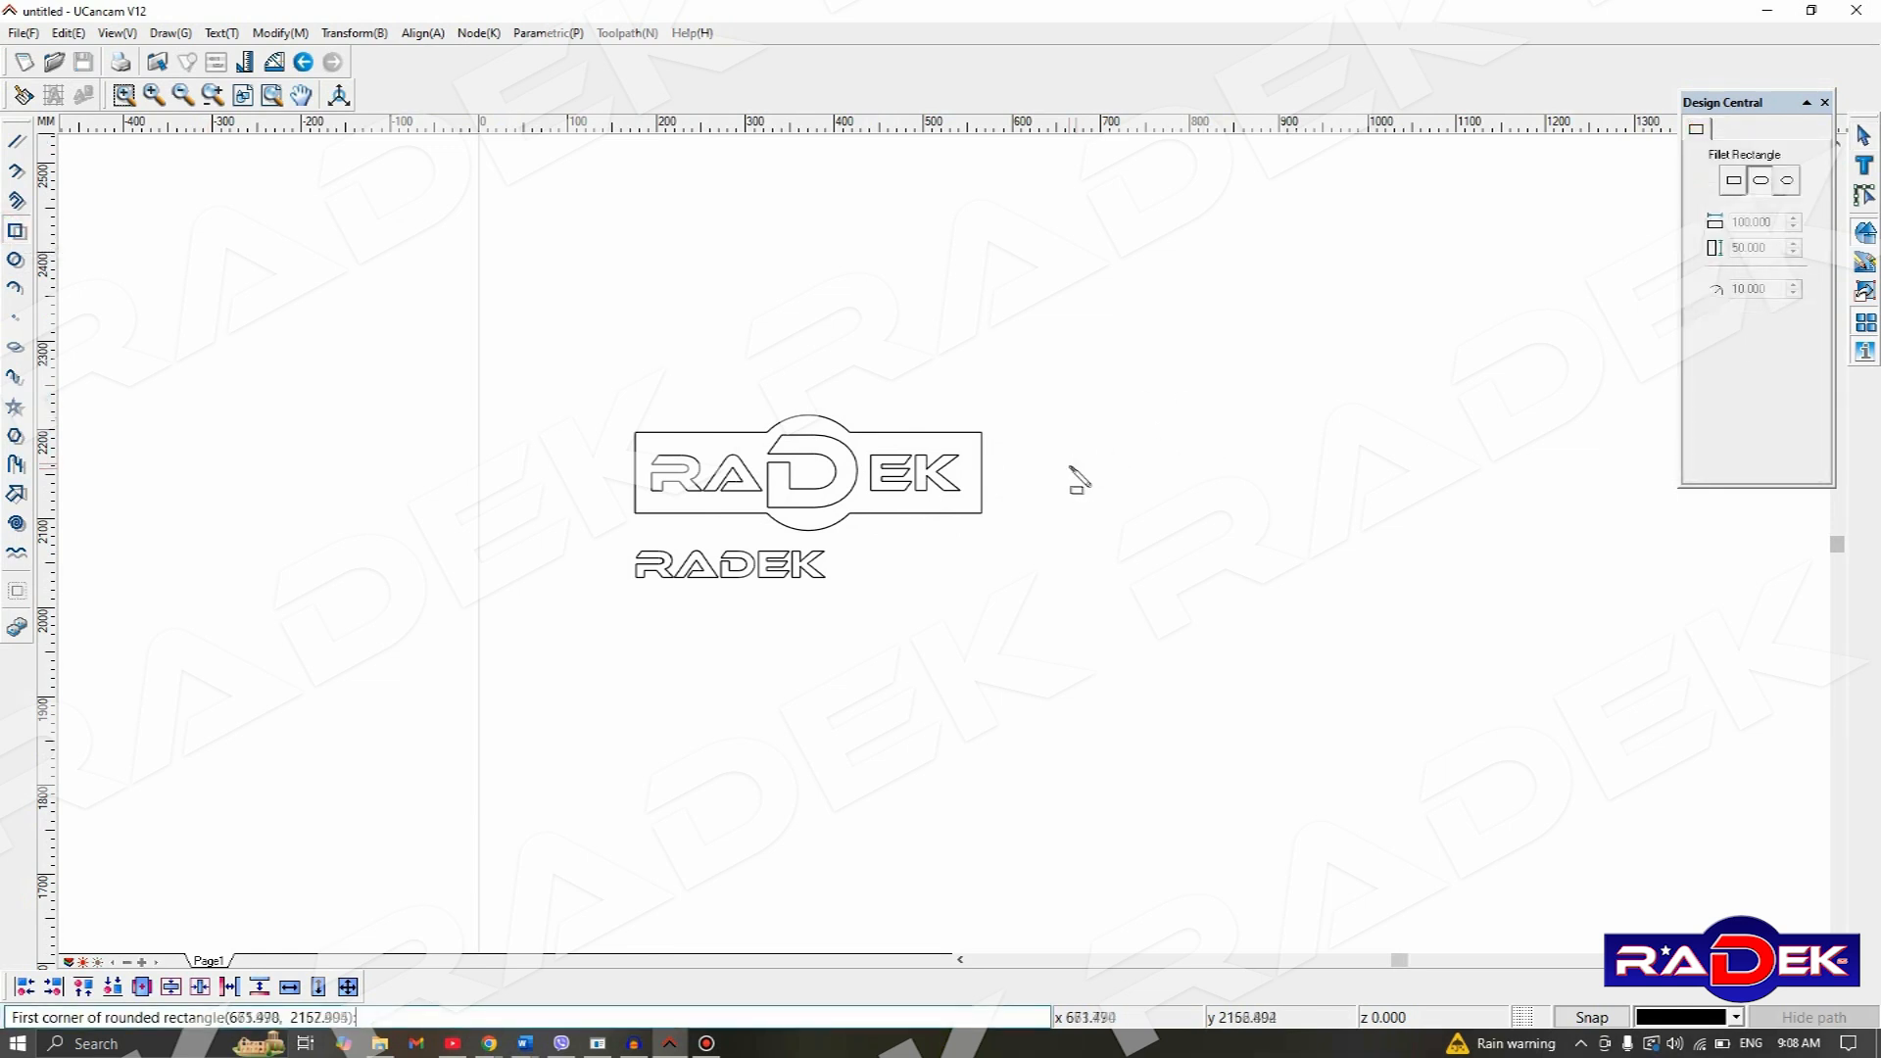
left_click(1054, 487)
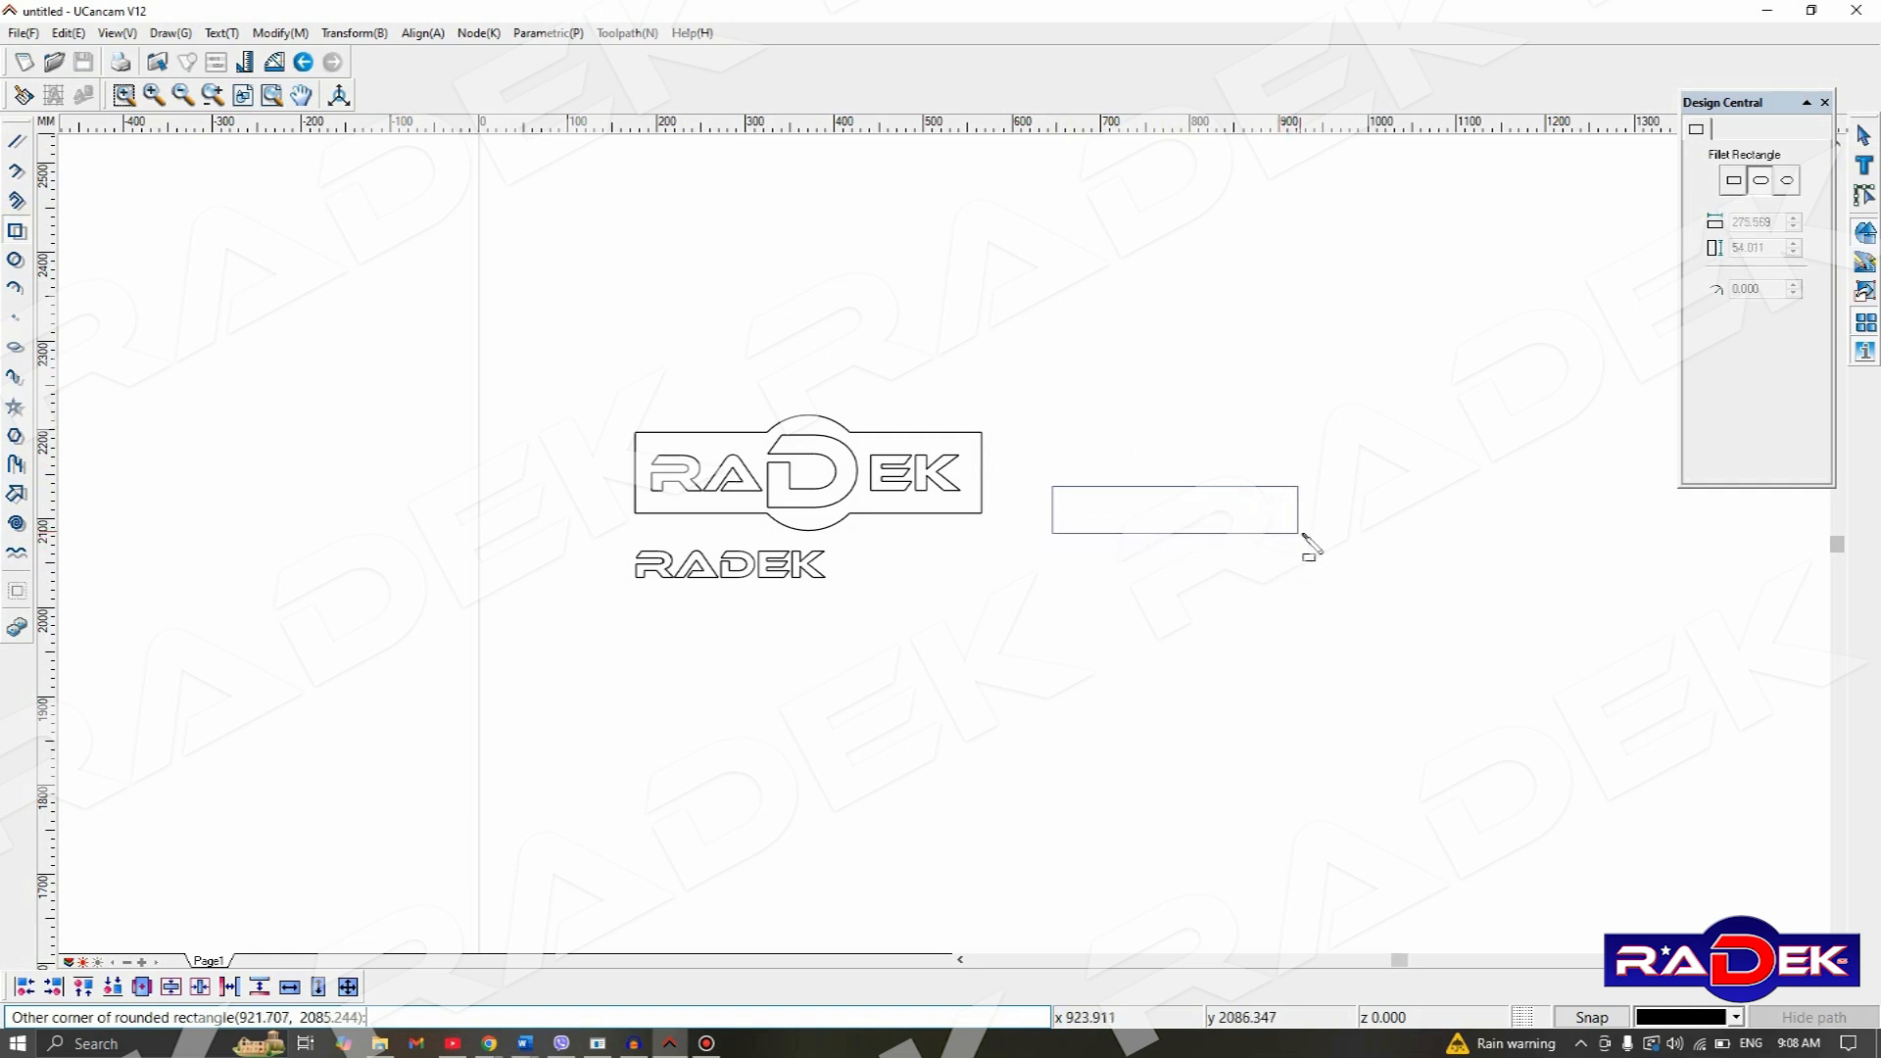
left_click(1287, 546)
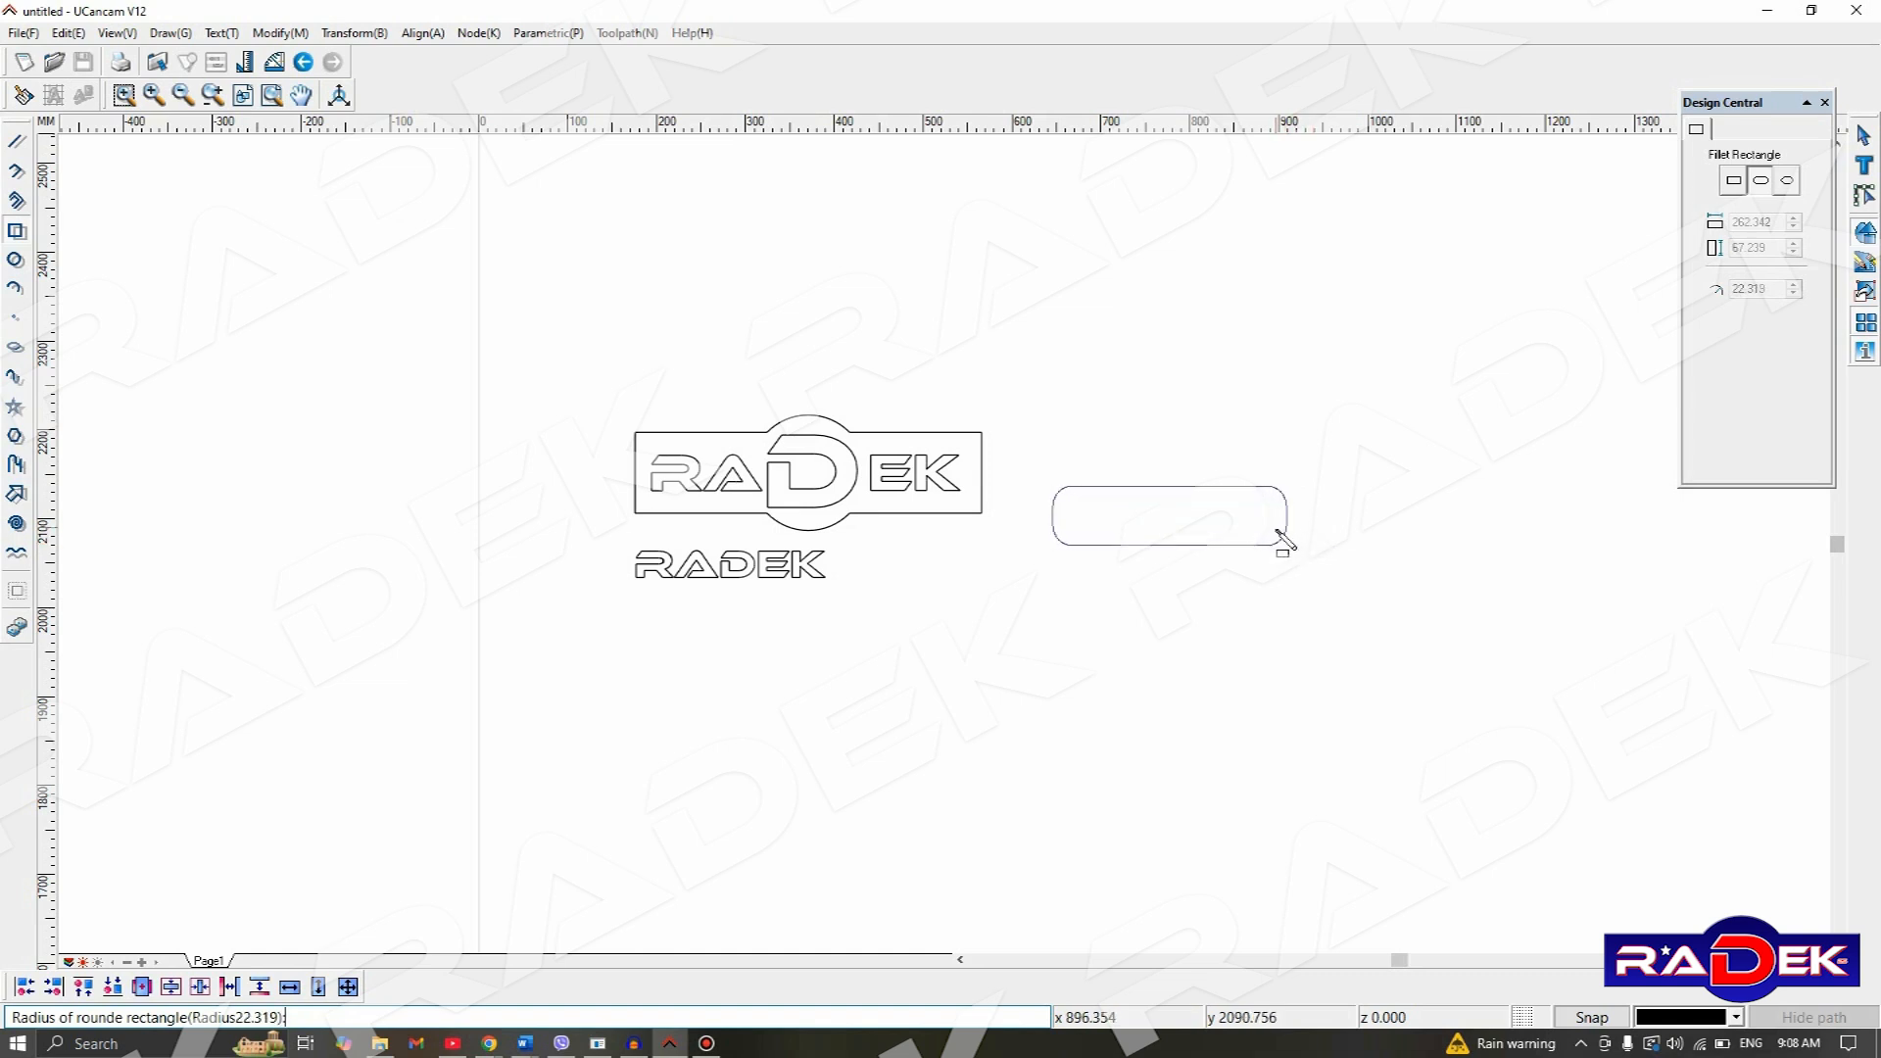
left_click(1260, 533)
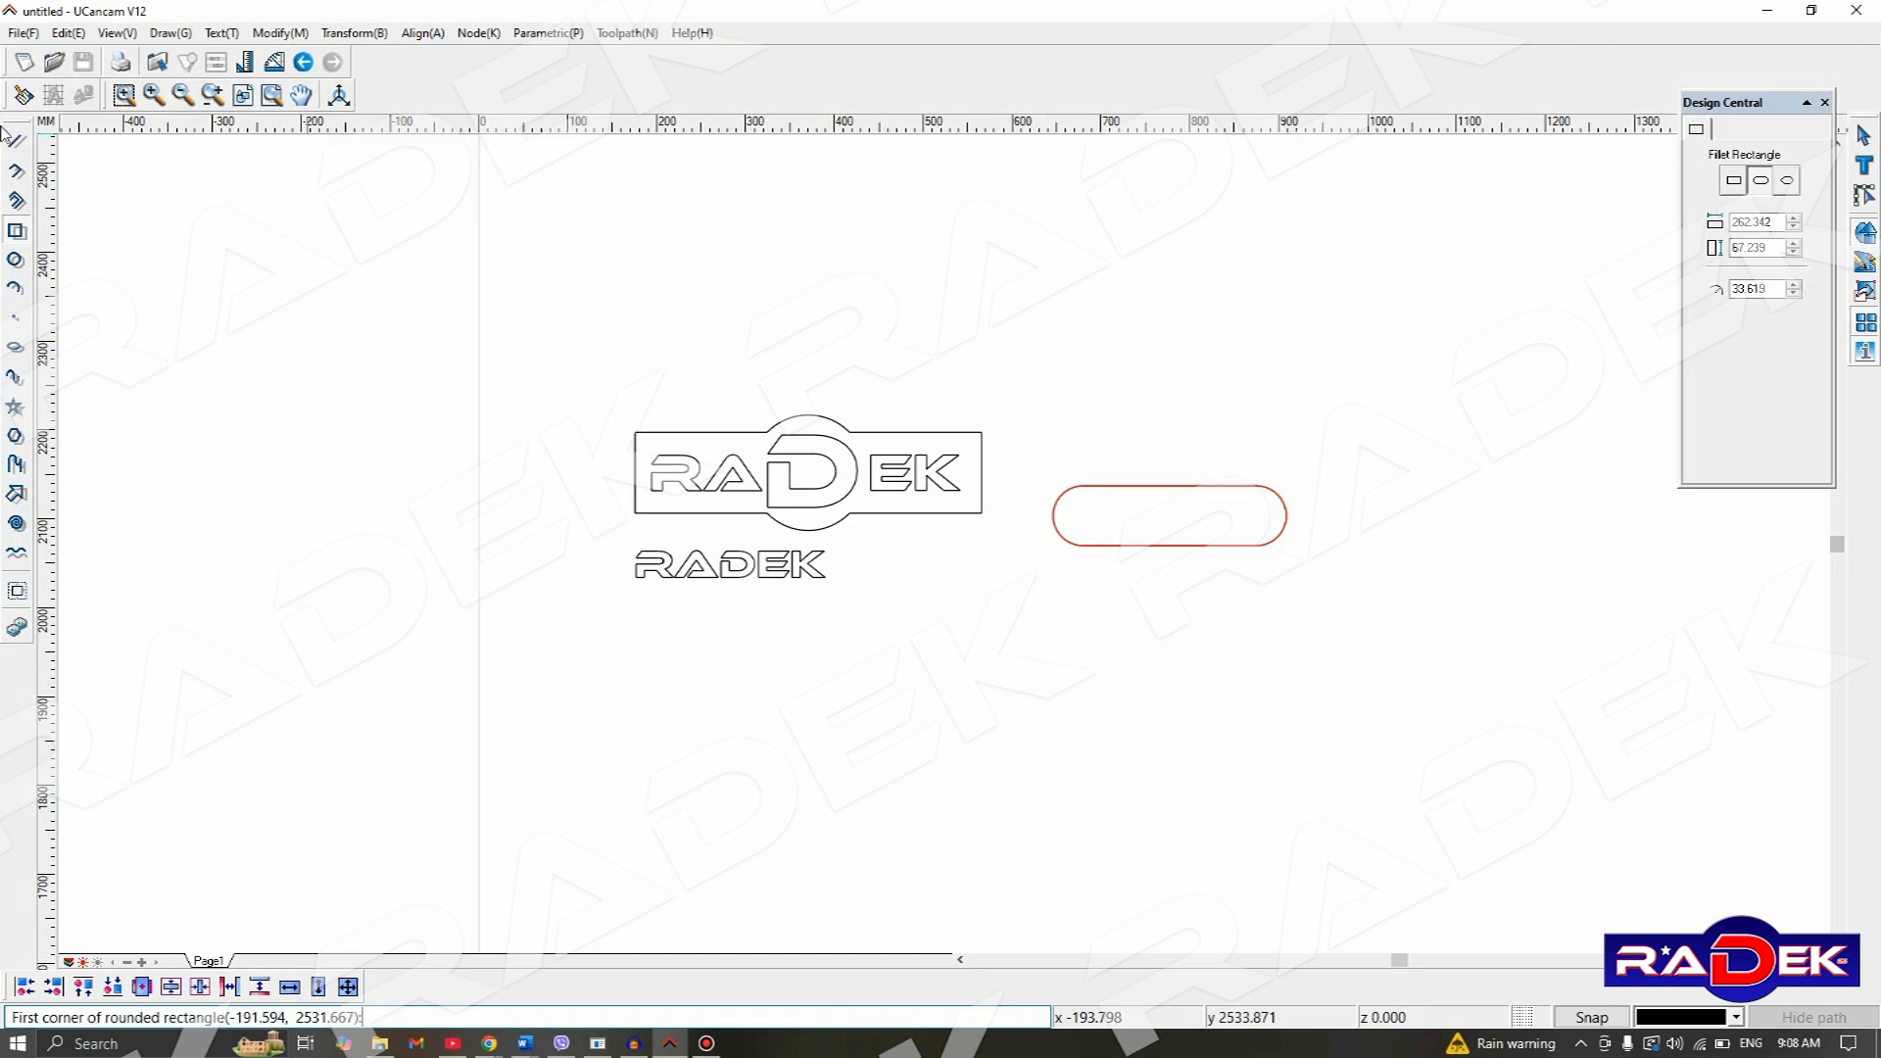
right_click(886, 249)
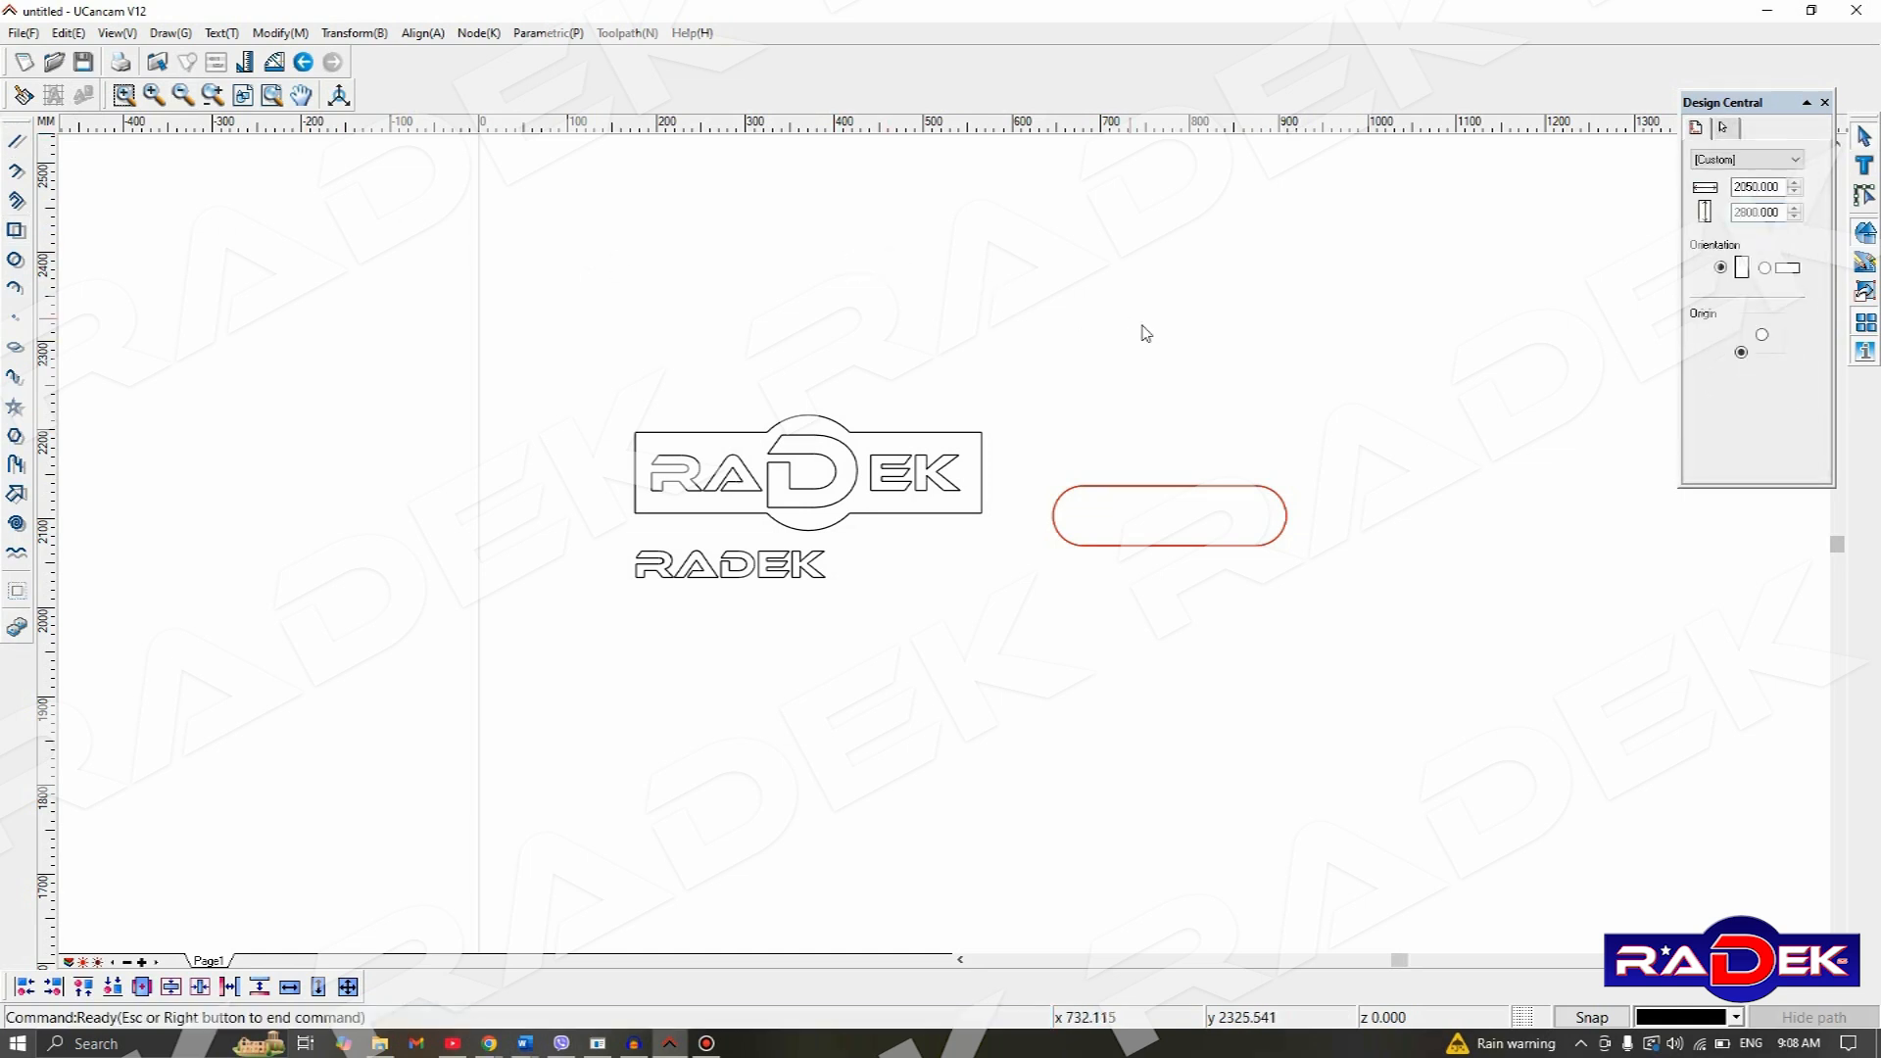
- Set the rounded rectangle's width to 340 mm
left_click(1197, 489)
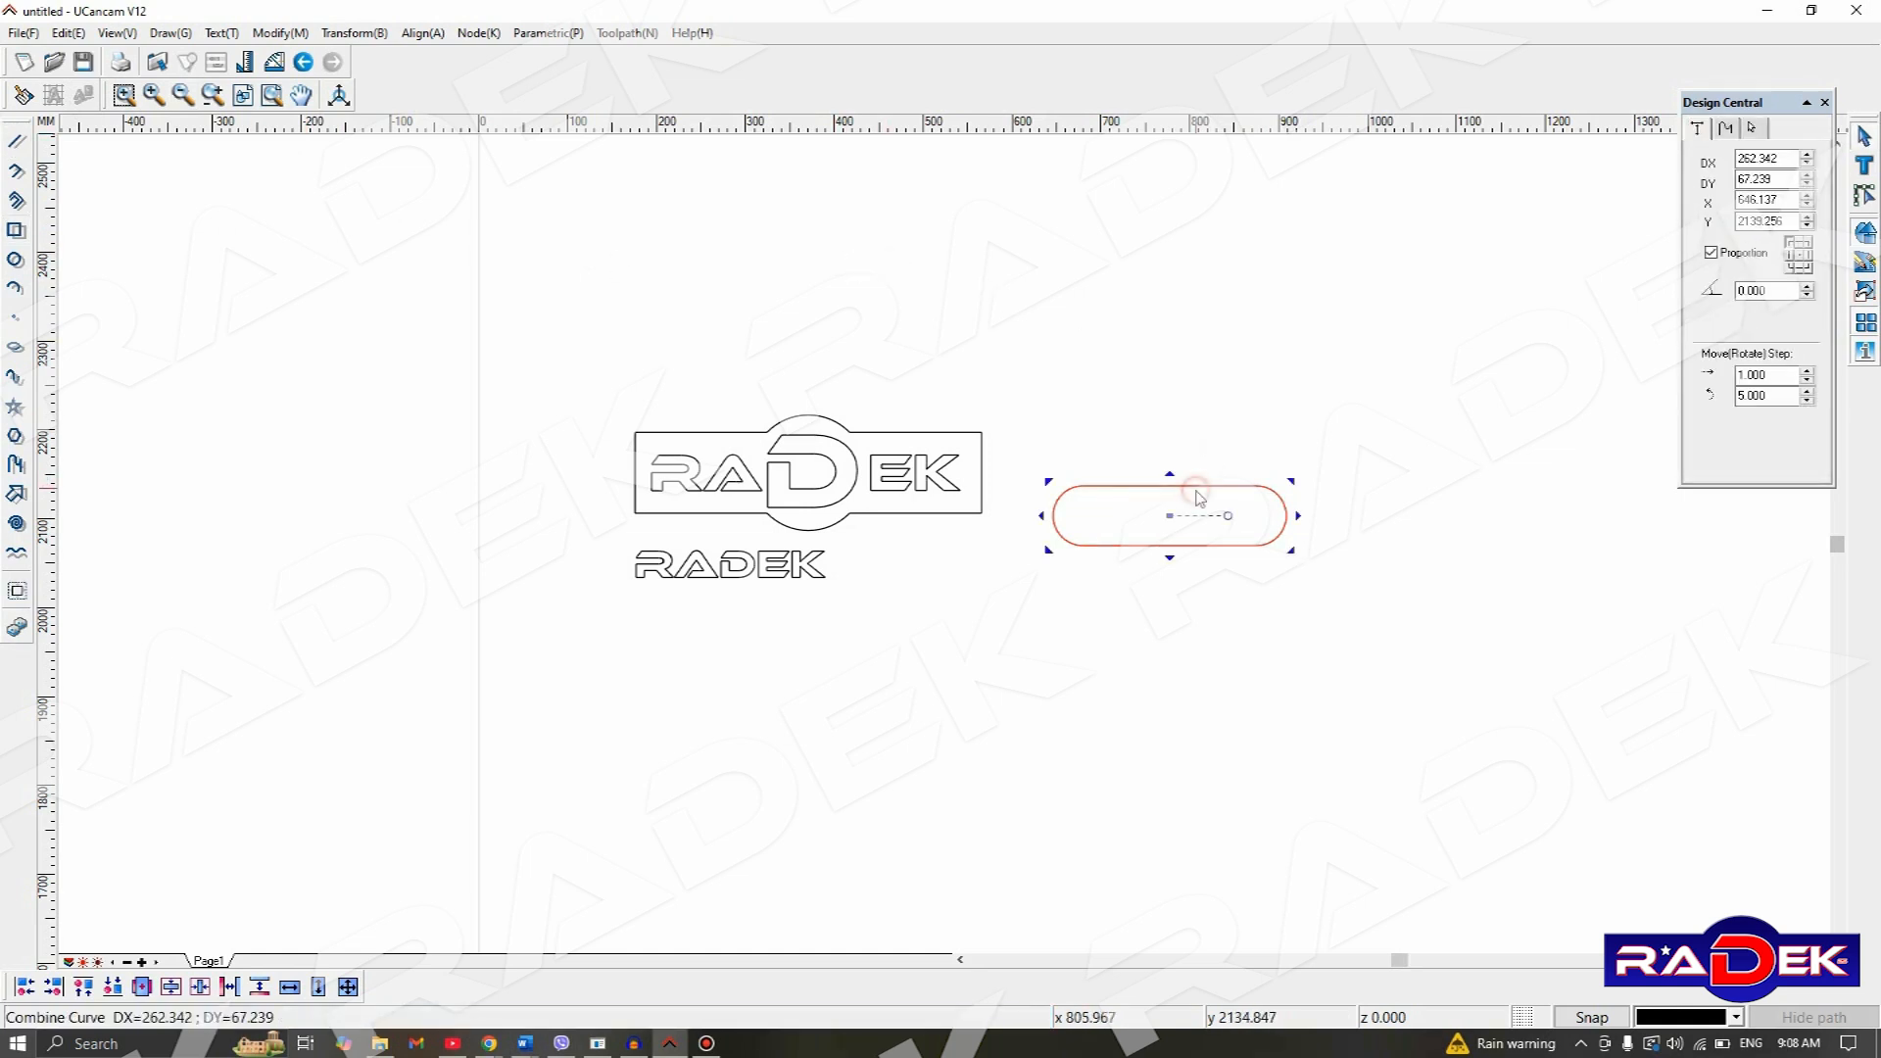
double_click(1785, 158)
type("340")
key("Return")
scroll(1302, 516, "up", 2)
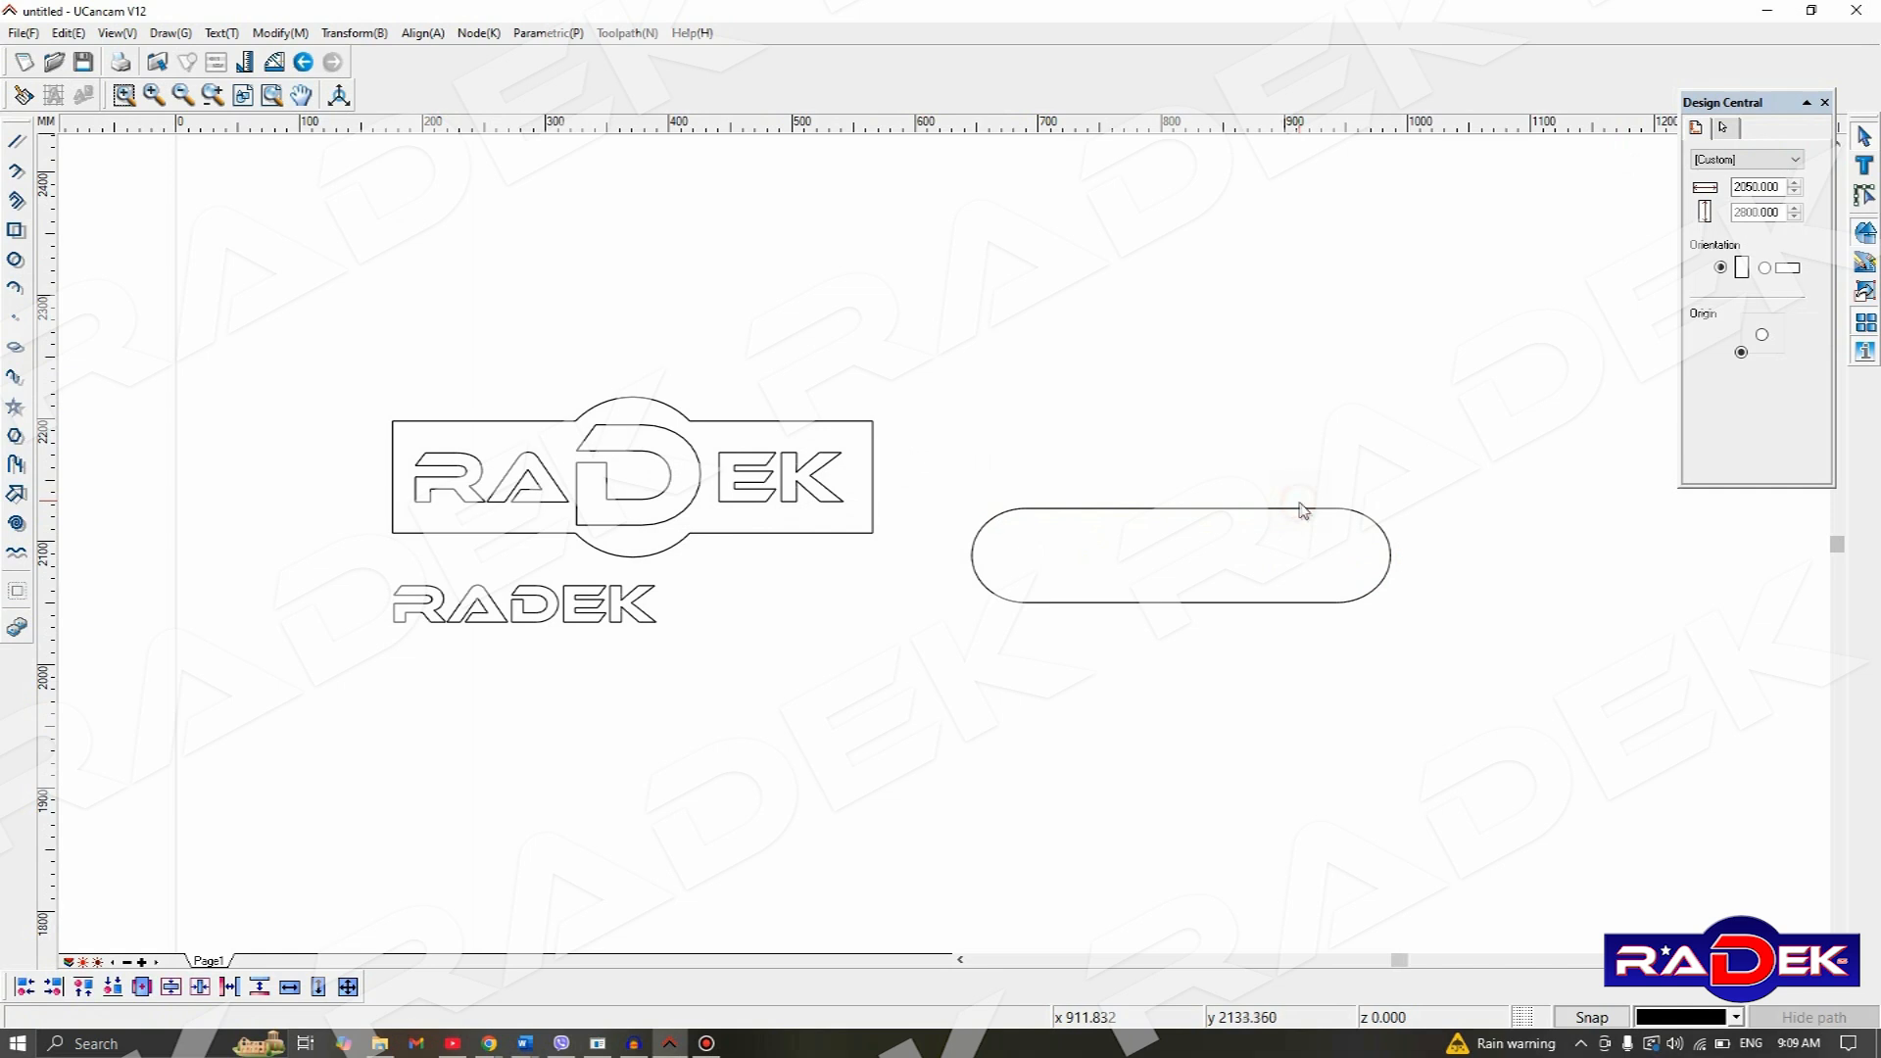
- Offset the rounded rectangle inward by 10 mm, using the first offset corner type
left_click(1304, 506)
left_click(364, 35)
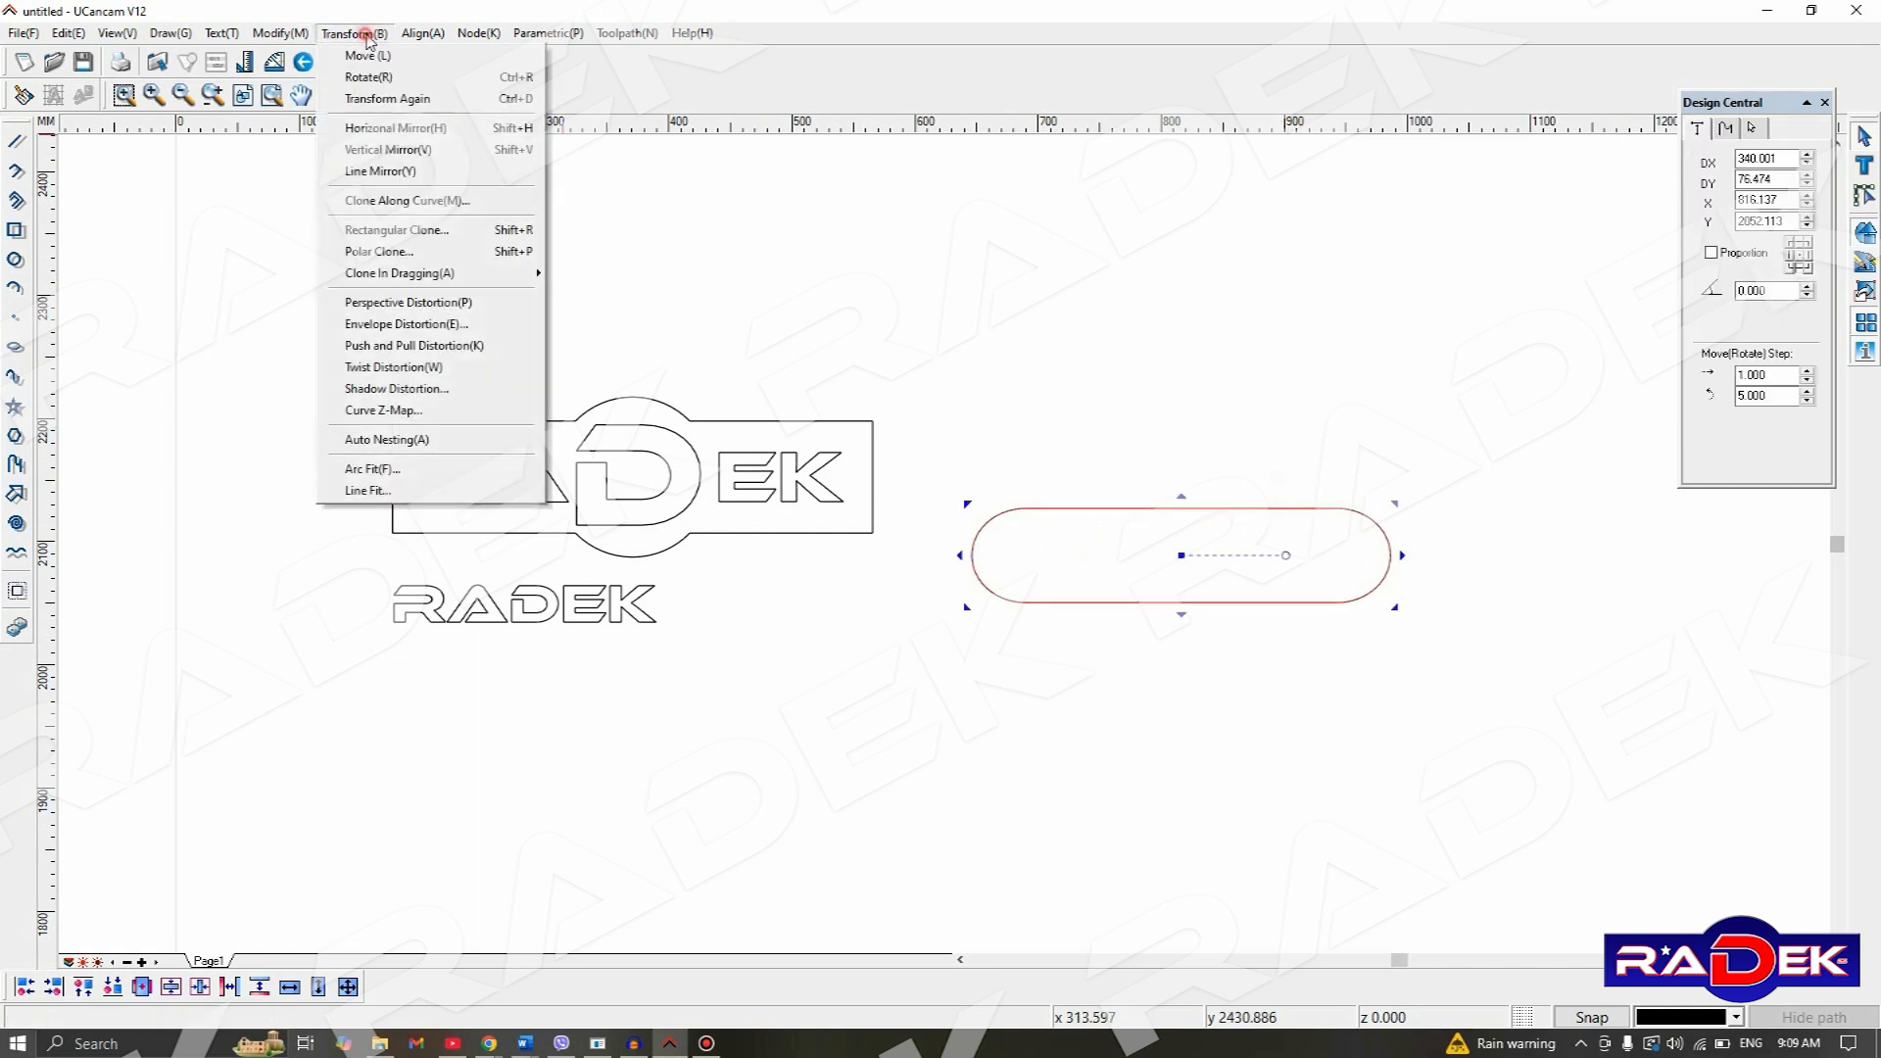
mouse_move(280, 33)
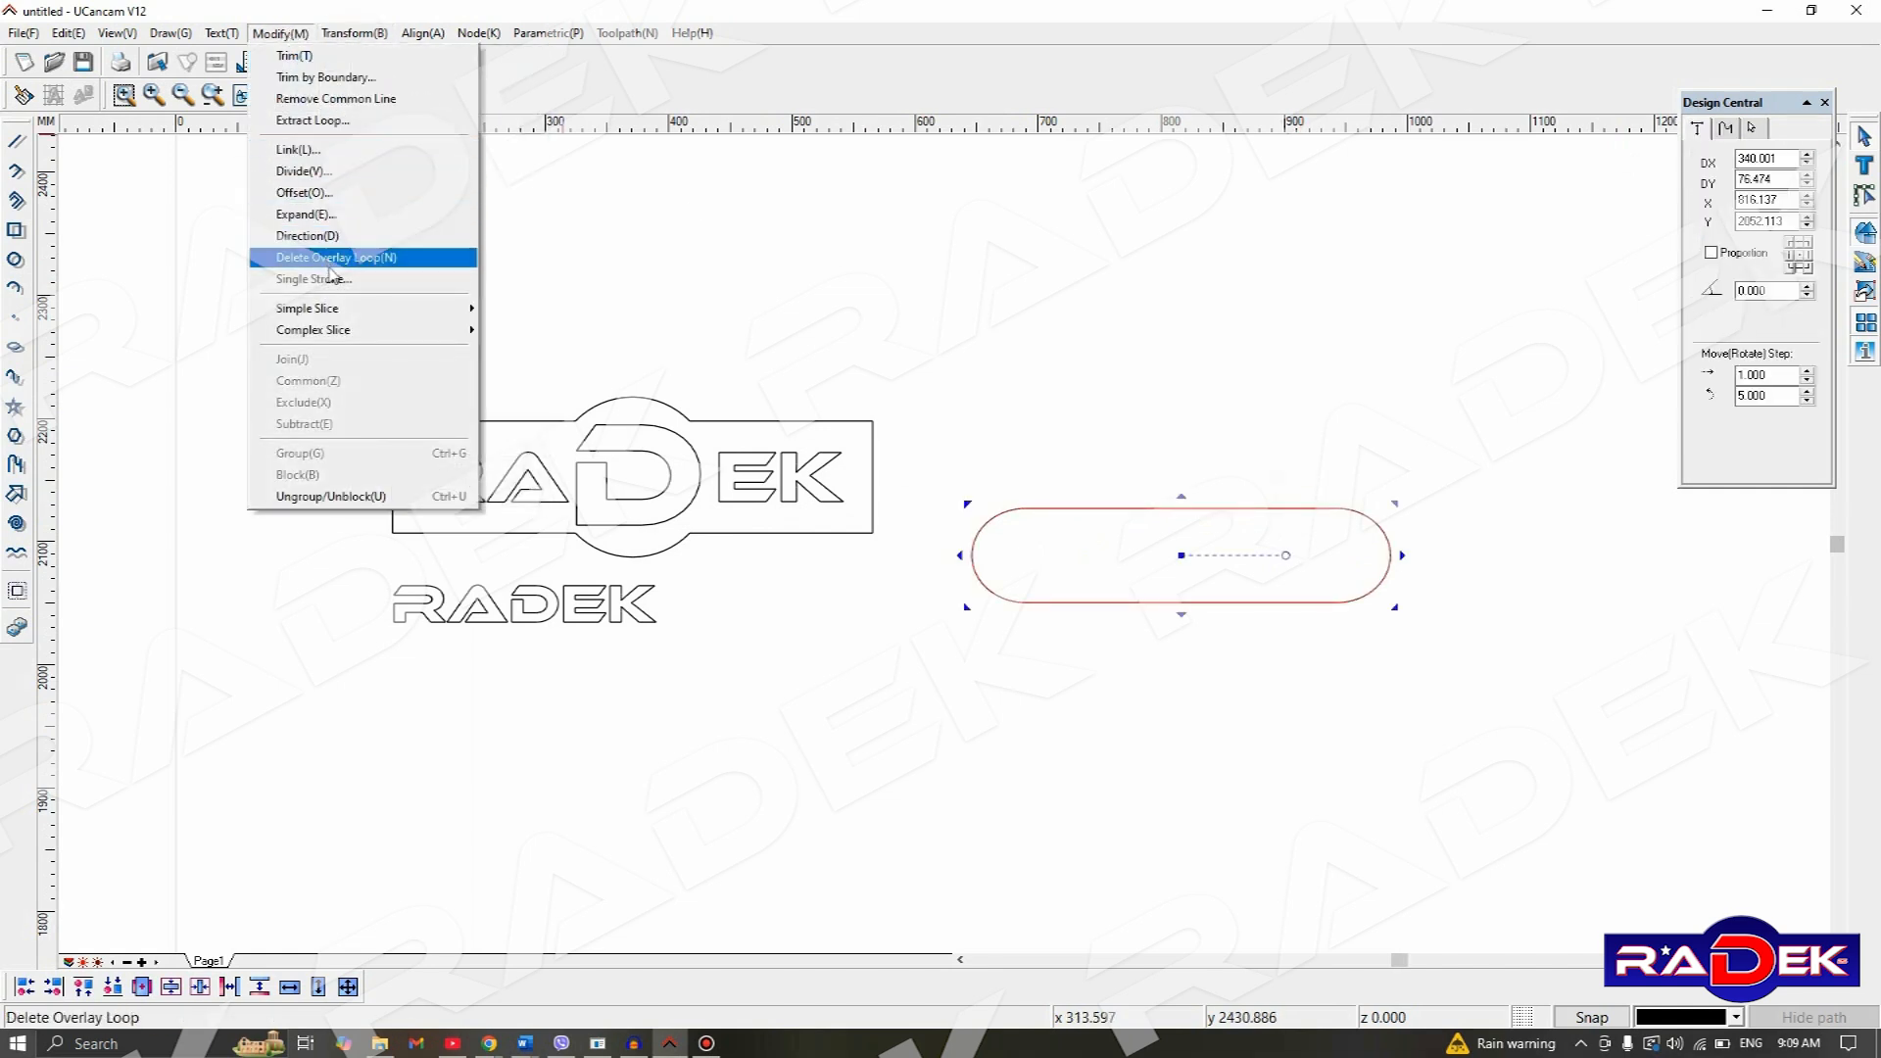
left_click(351, 192)
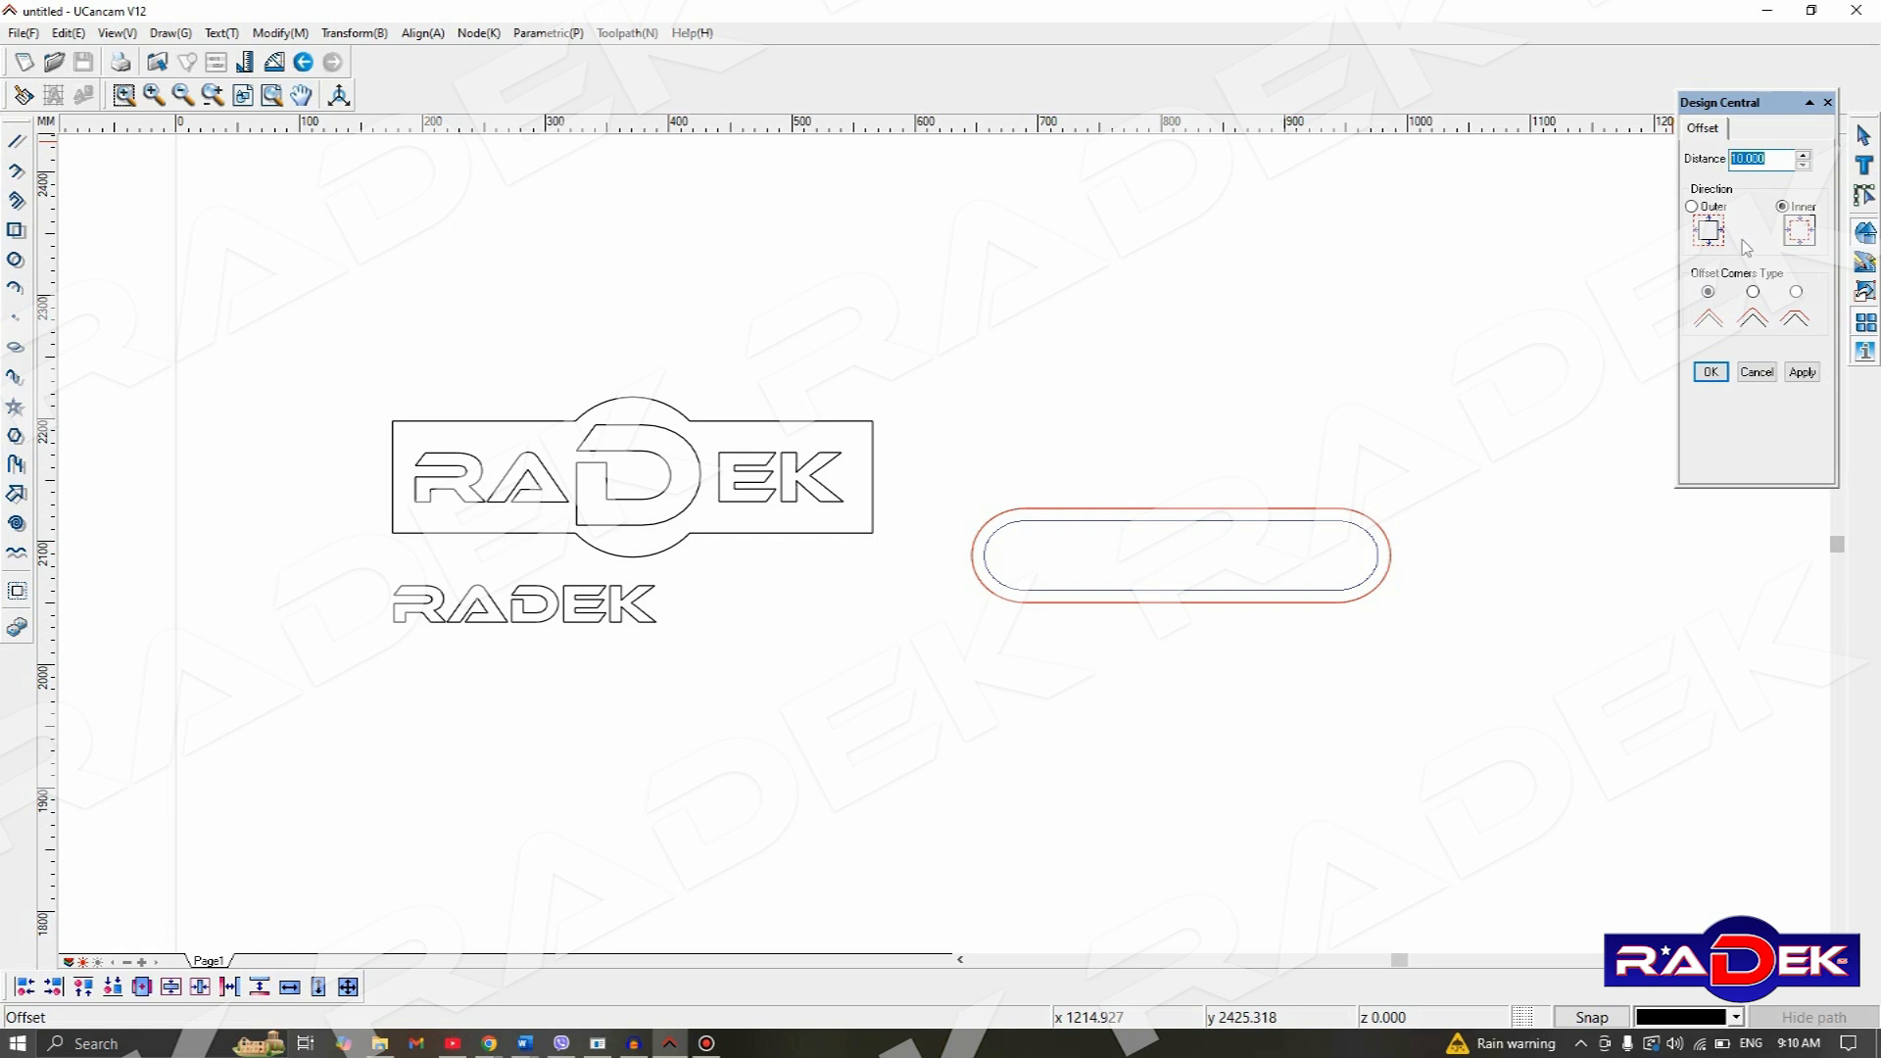
left_click(1714, 208)
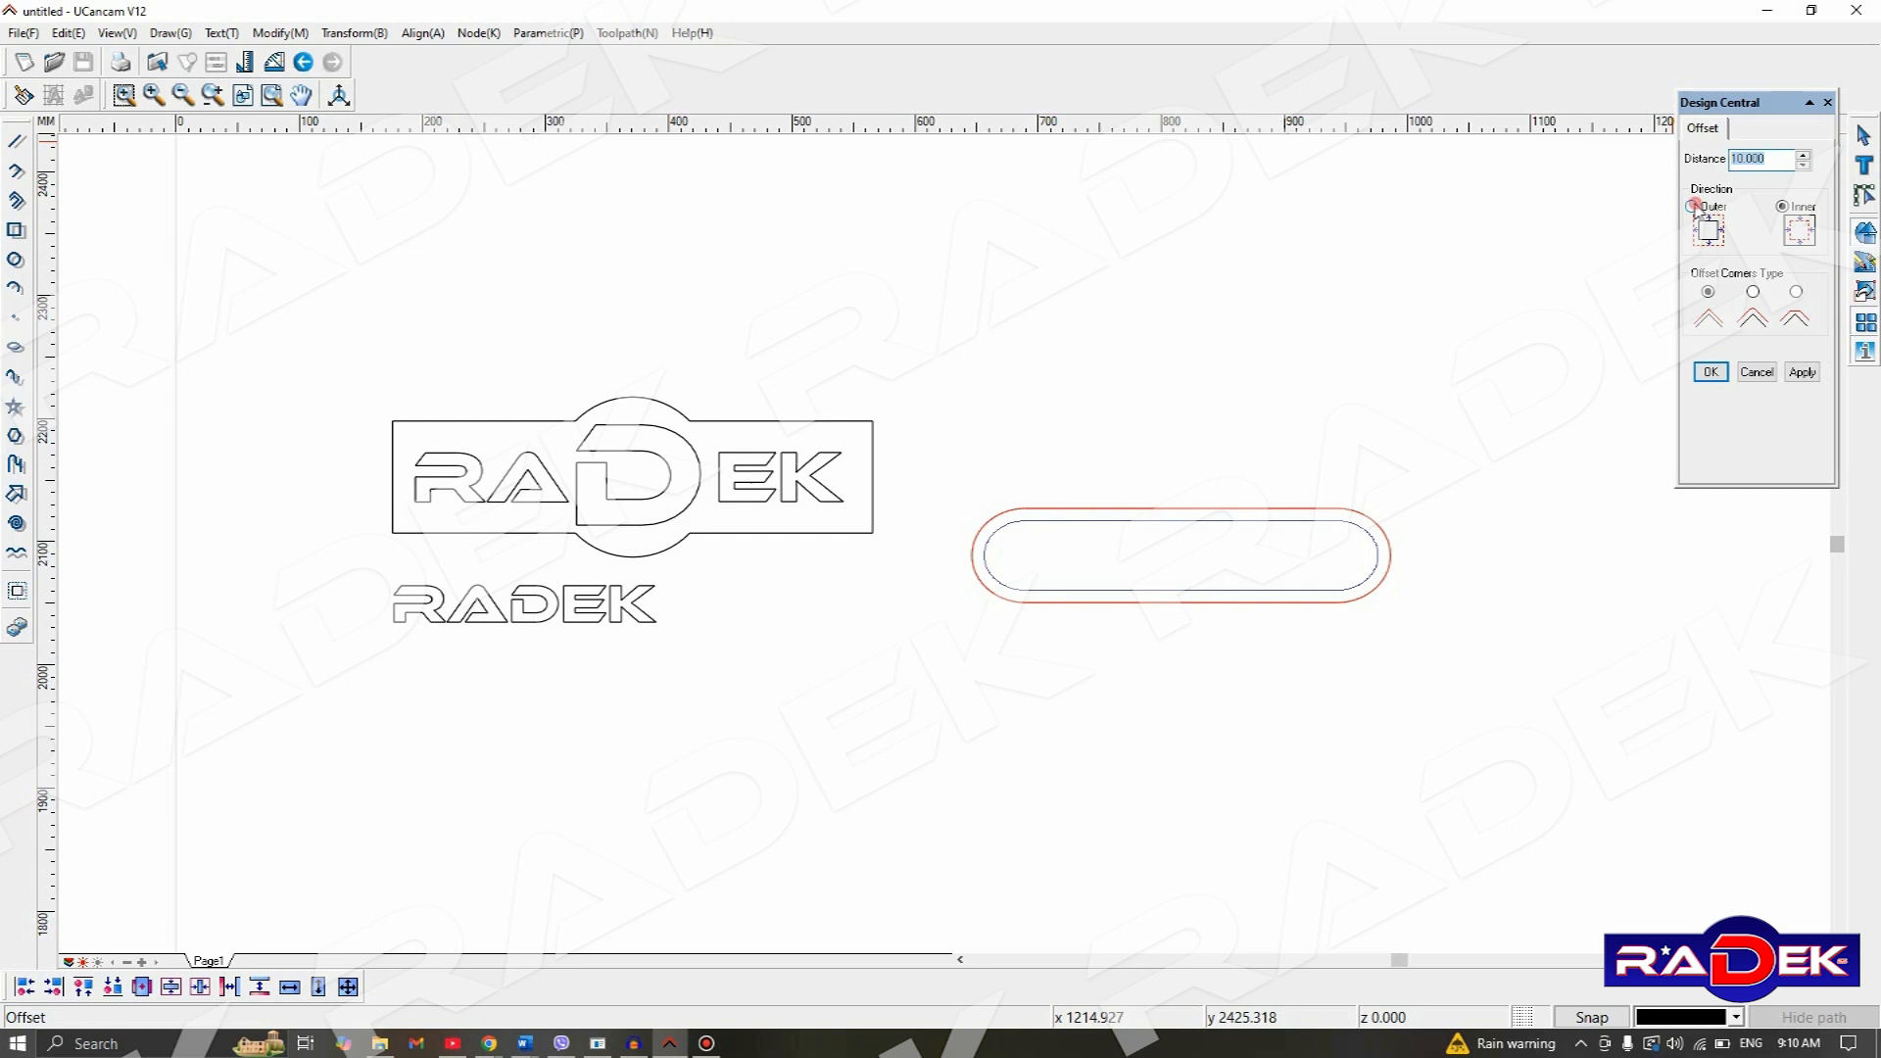
left_click(1785, 208)
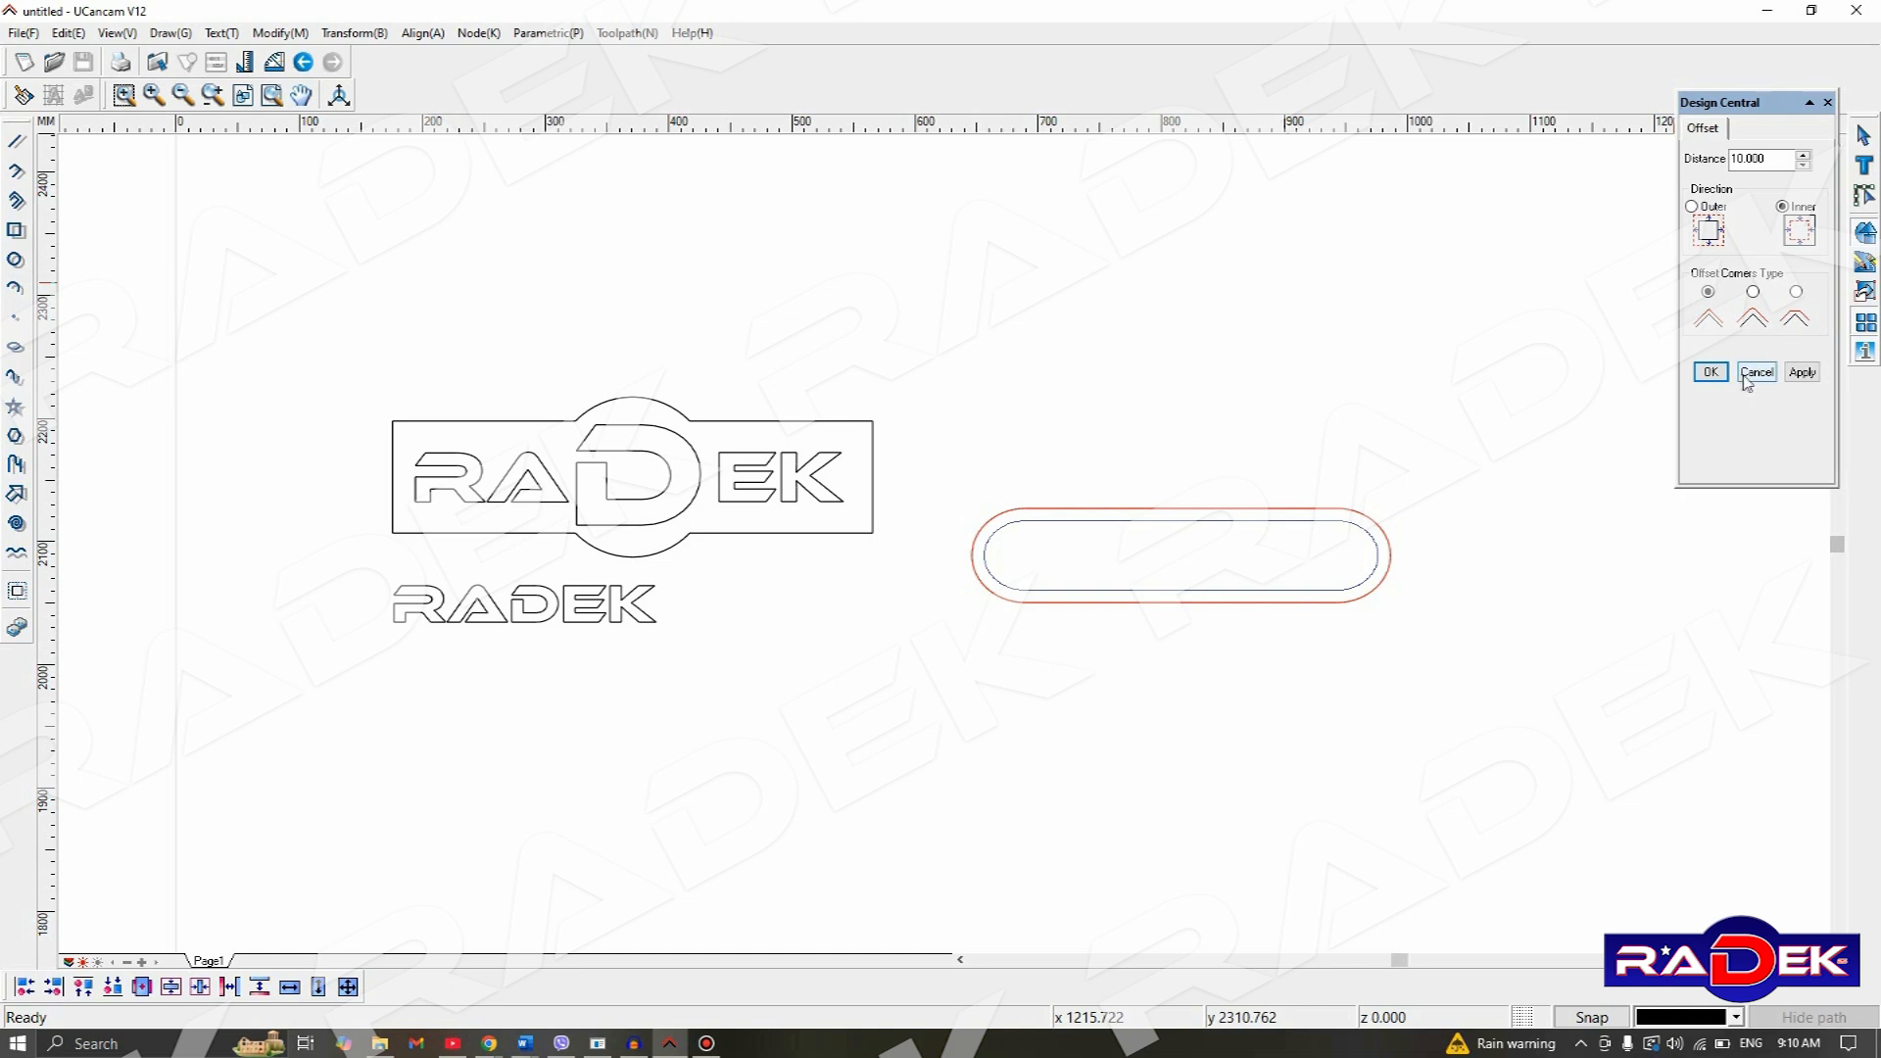
left_click(1707, 373)
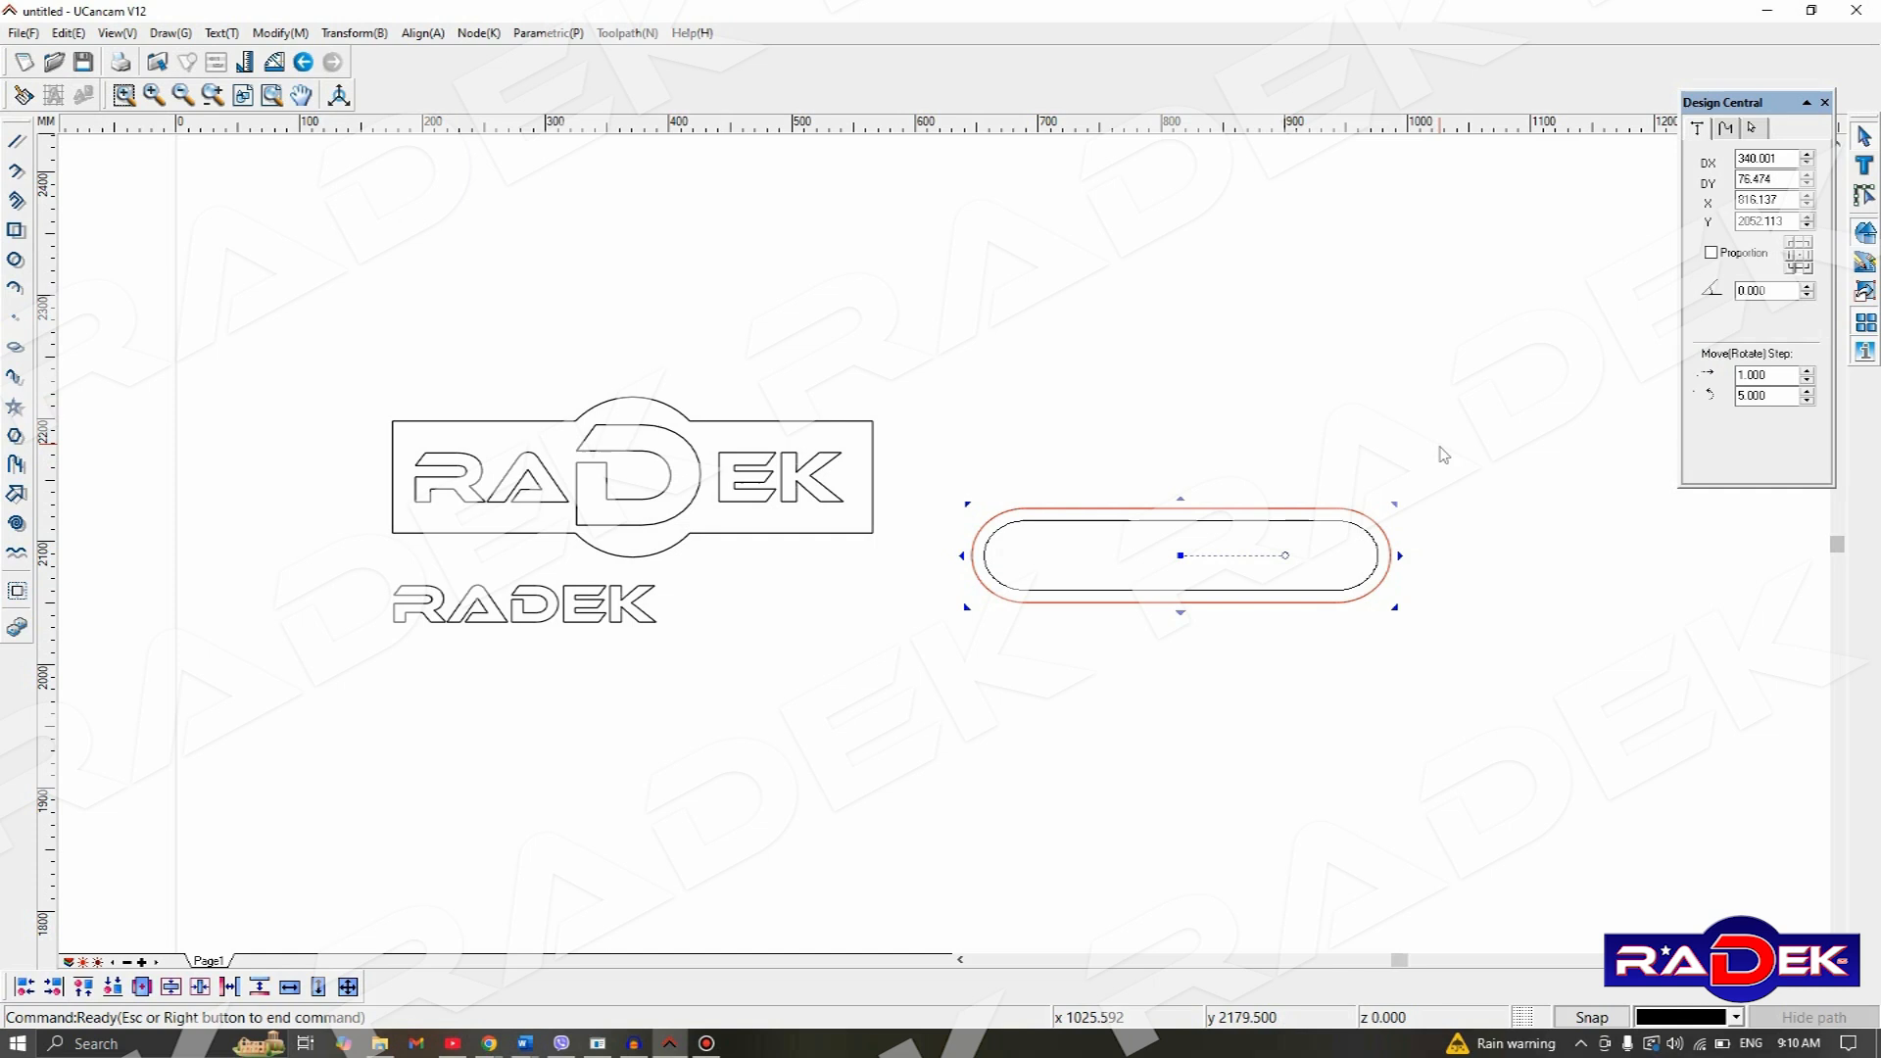
key("Escape")
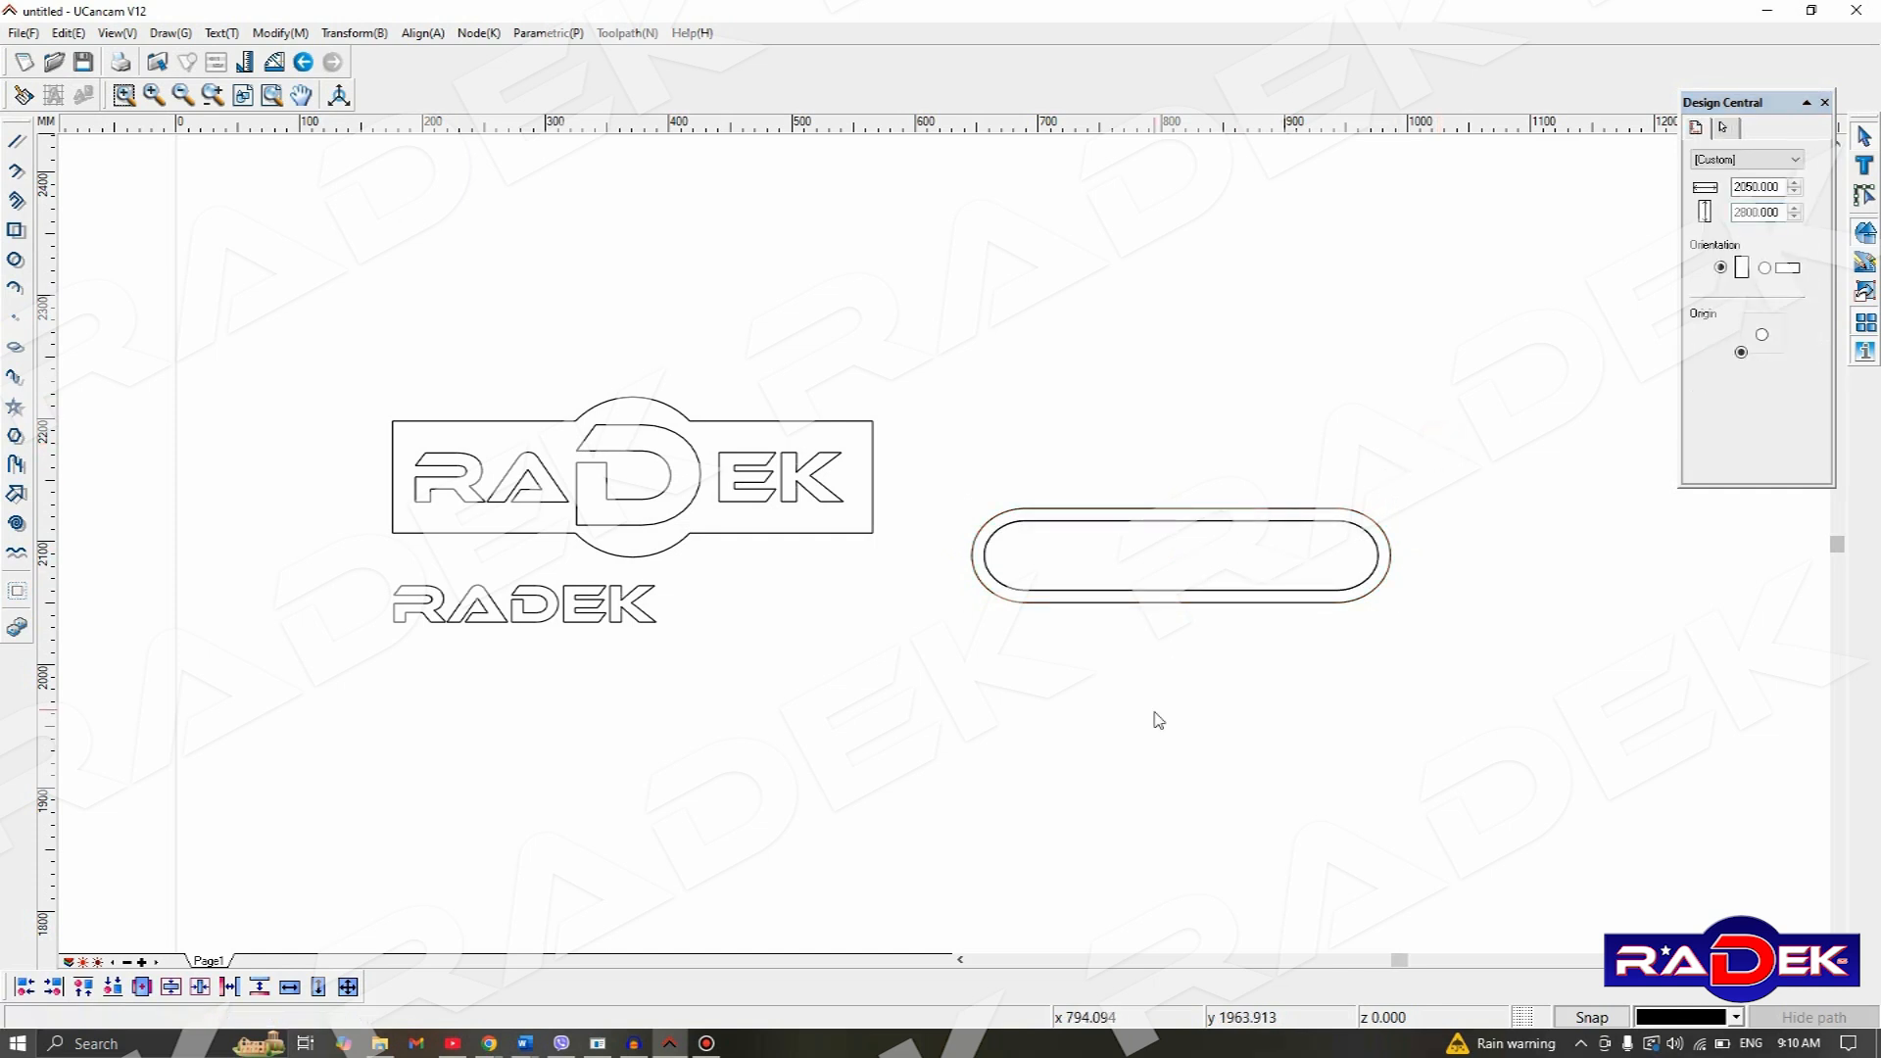
- Draw a narrow rectangle with zero corner radius, about 158 by 11 mm, between the framed logo and the plain RADEK lettering
scroll(1217, 610, "up", 2)
left_click(16, 233)
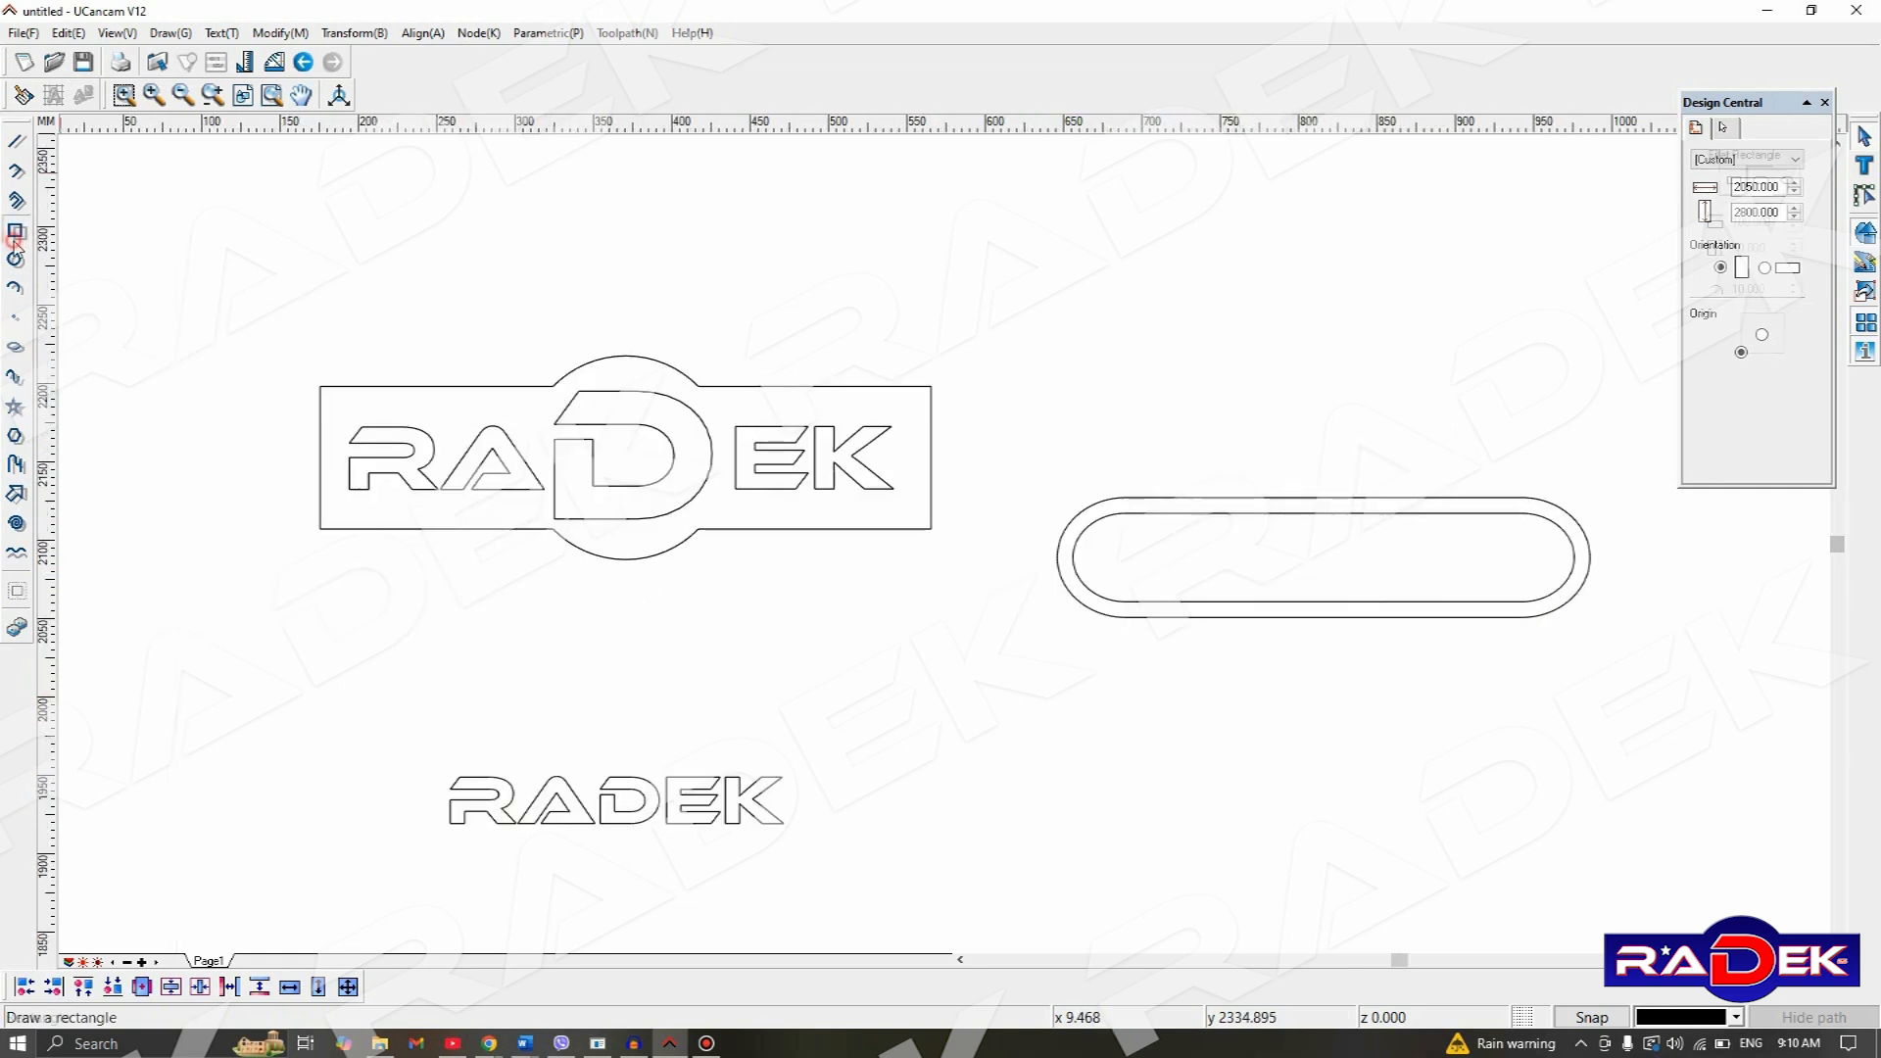
left_click(479, 598)
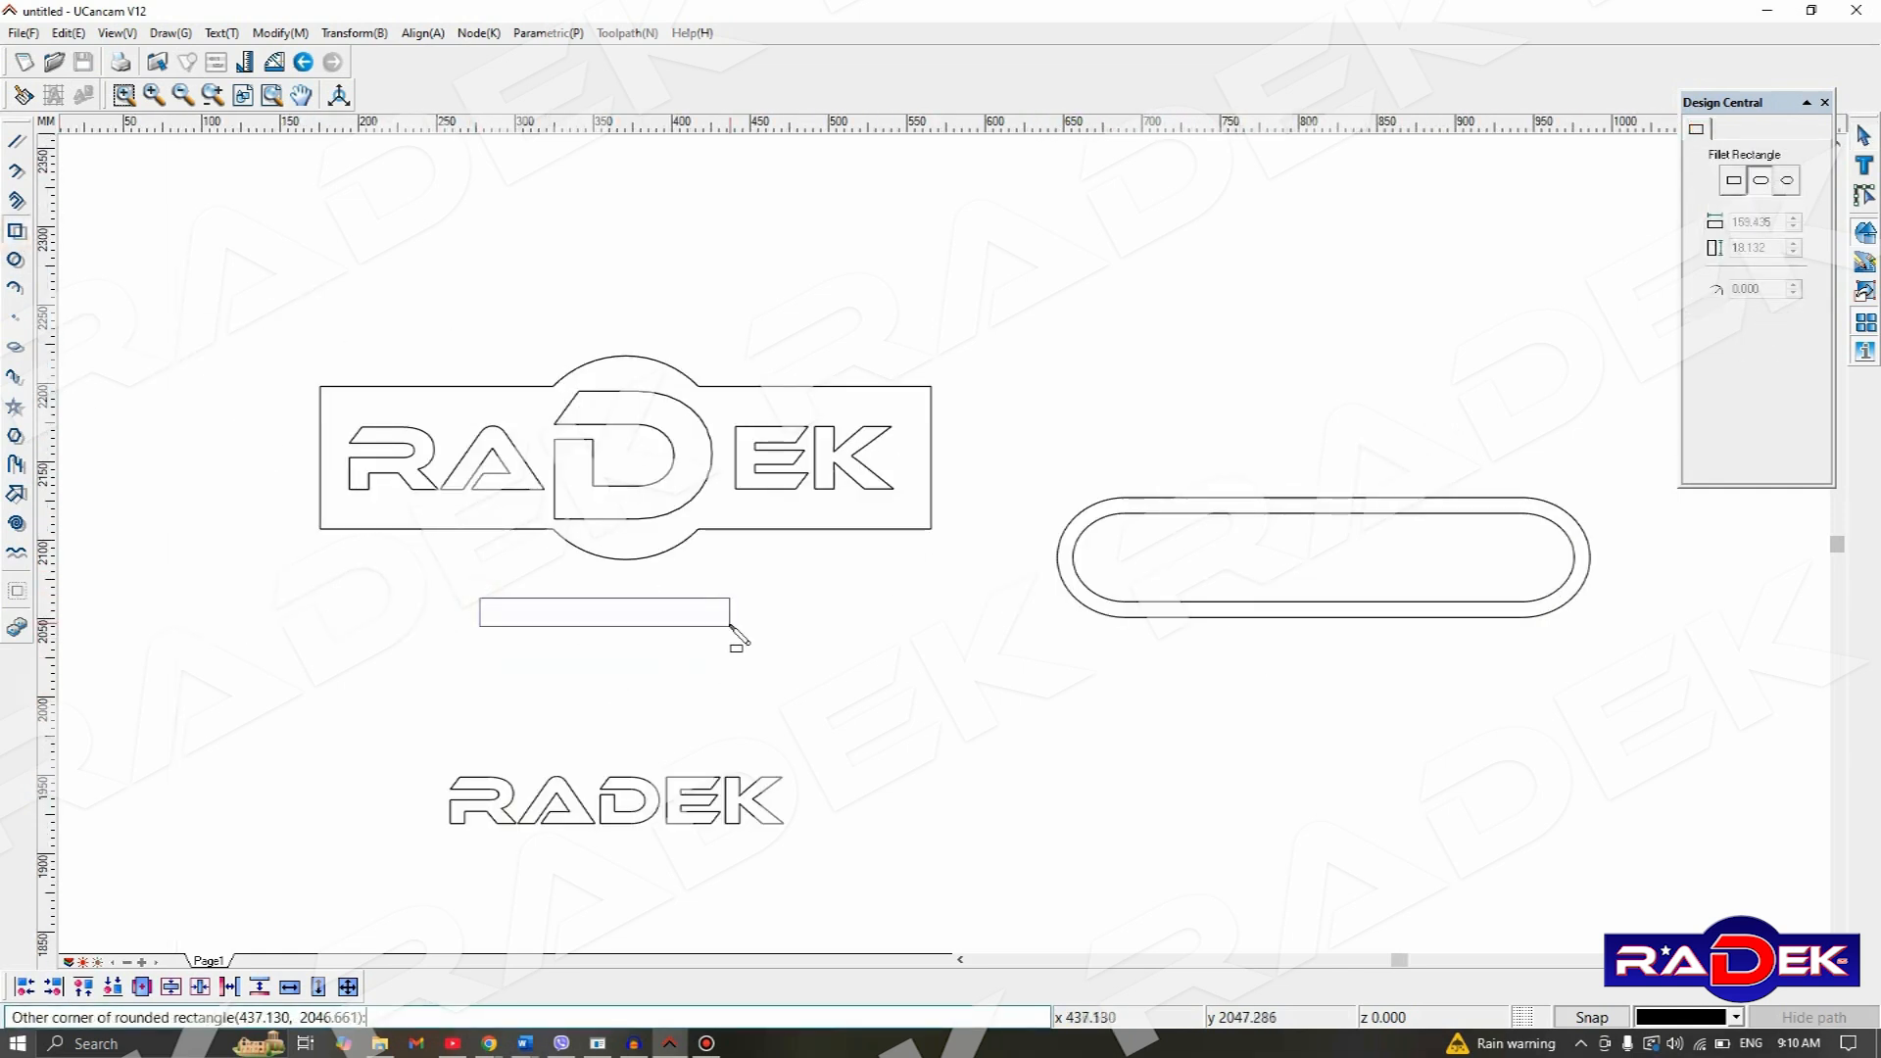
left_click(728, 614)
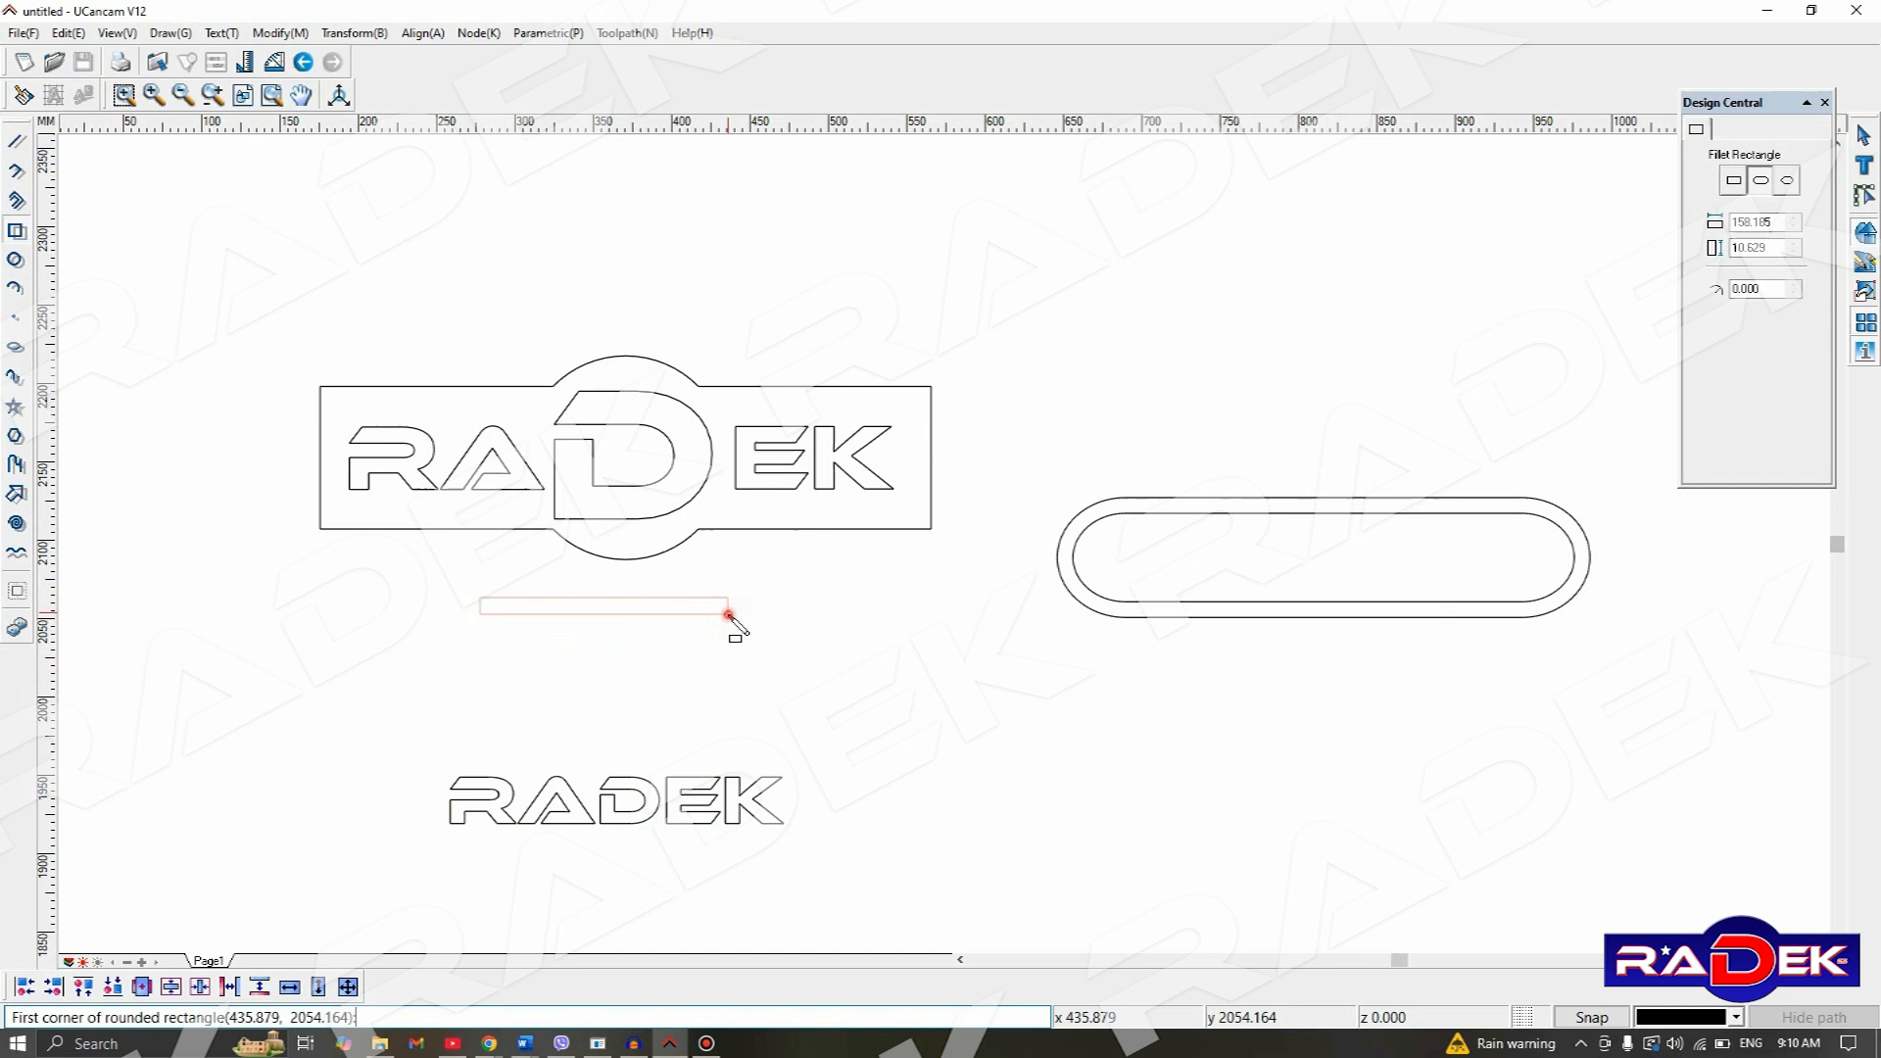
right_click(728, 614)
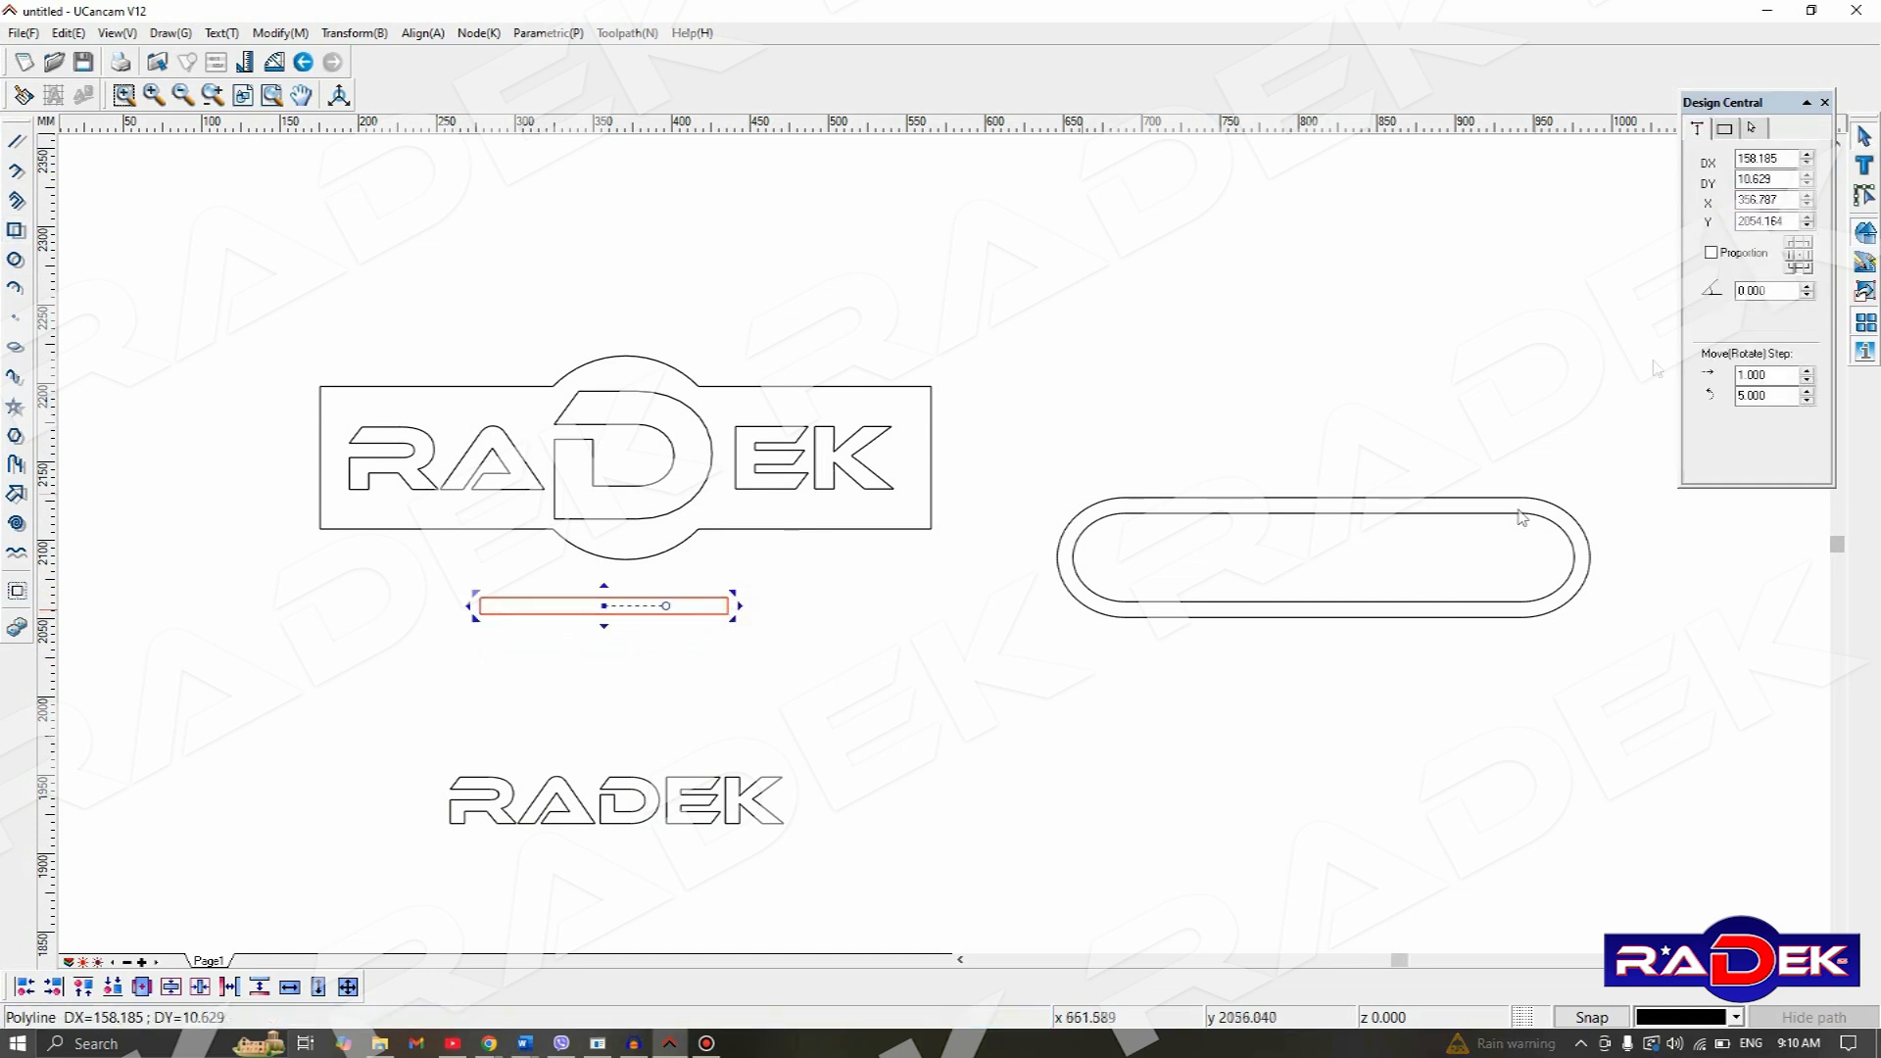
- Resize the narrow rectangle under the framed logo to 150 mm wide and 12 mm high
left_click_drag(1788, 160, 1556, 183)
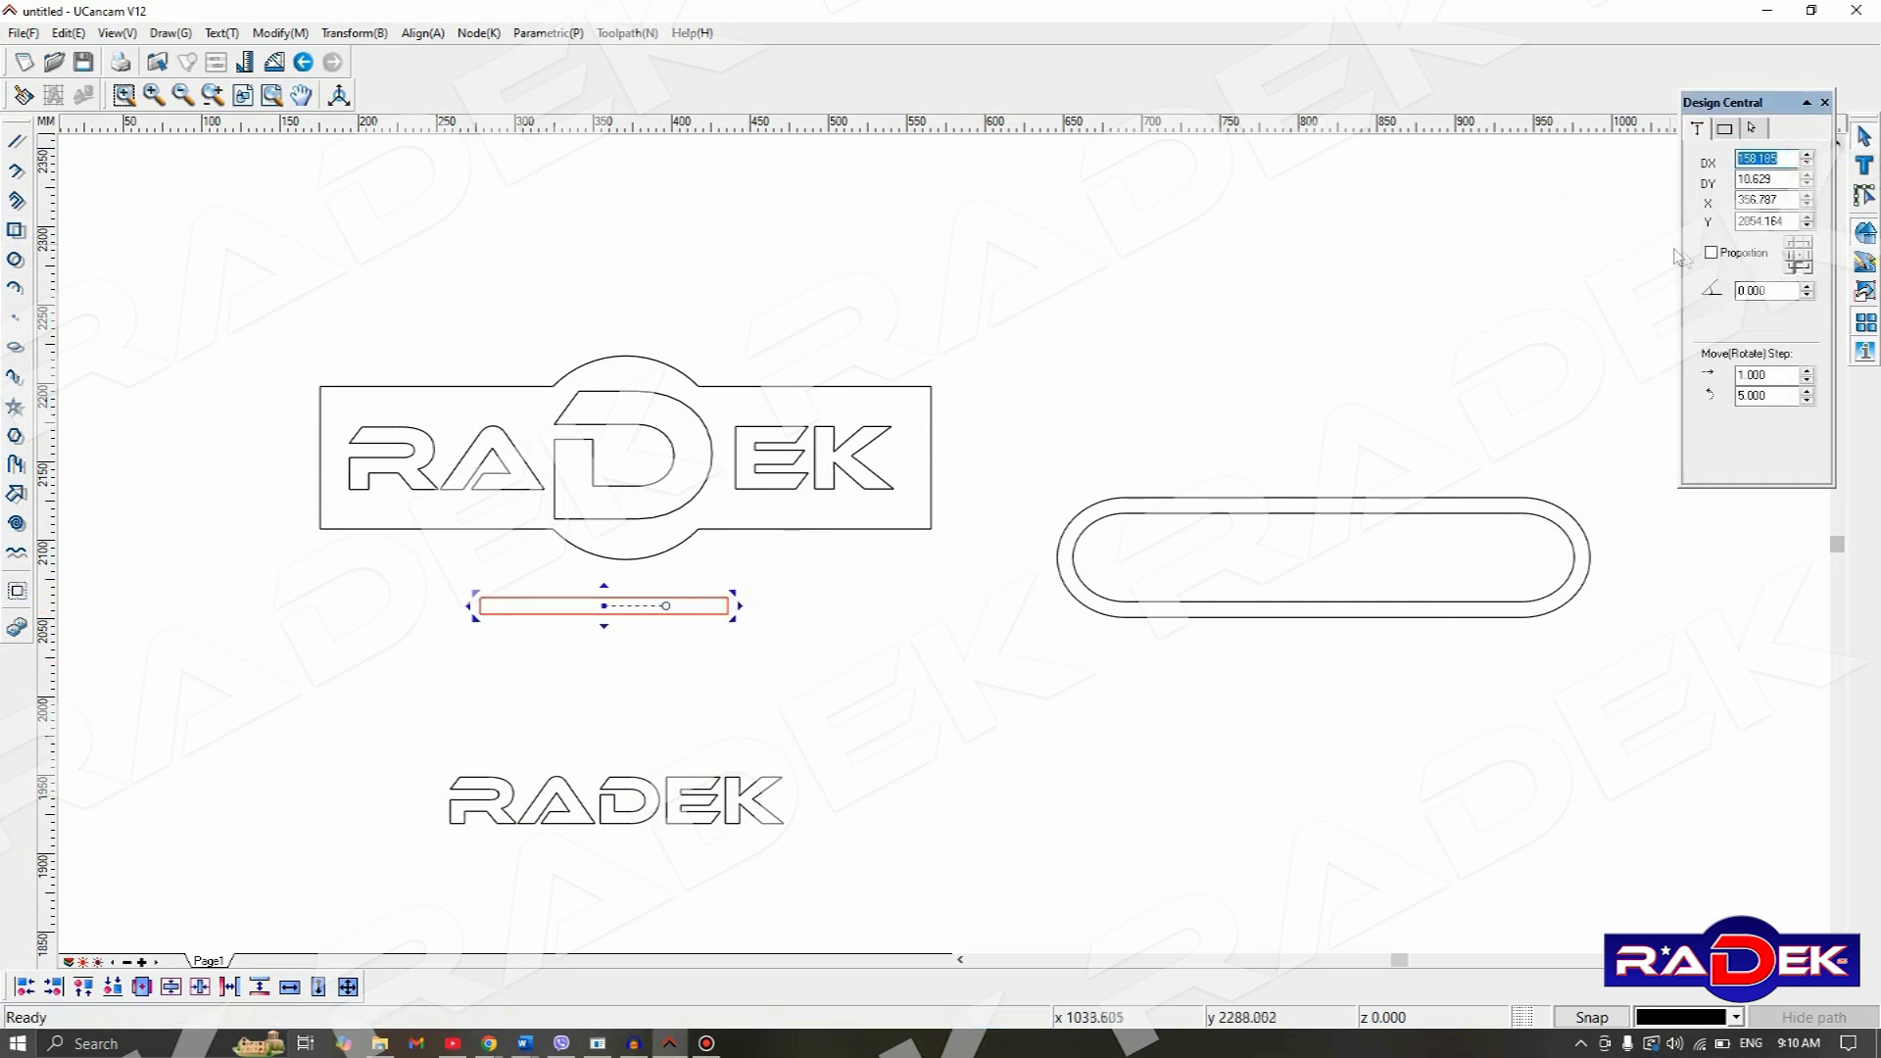
type("150")
key("Return")
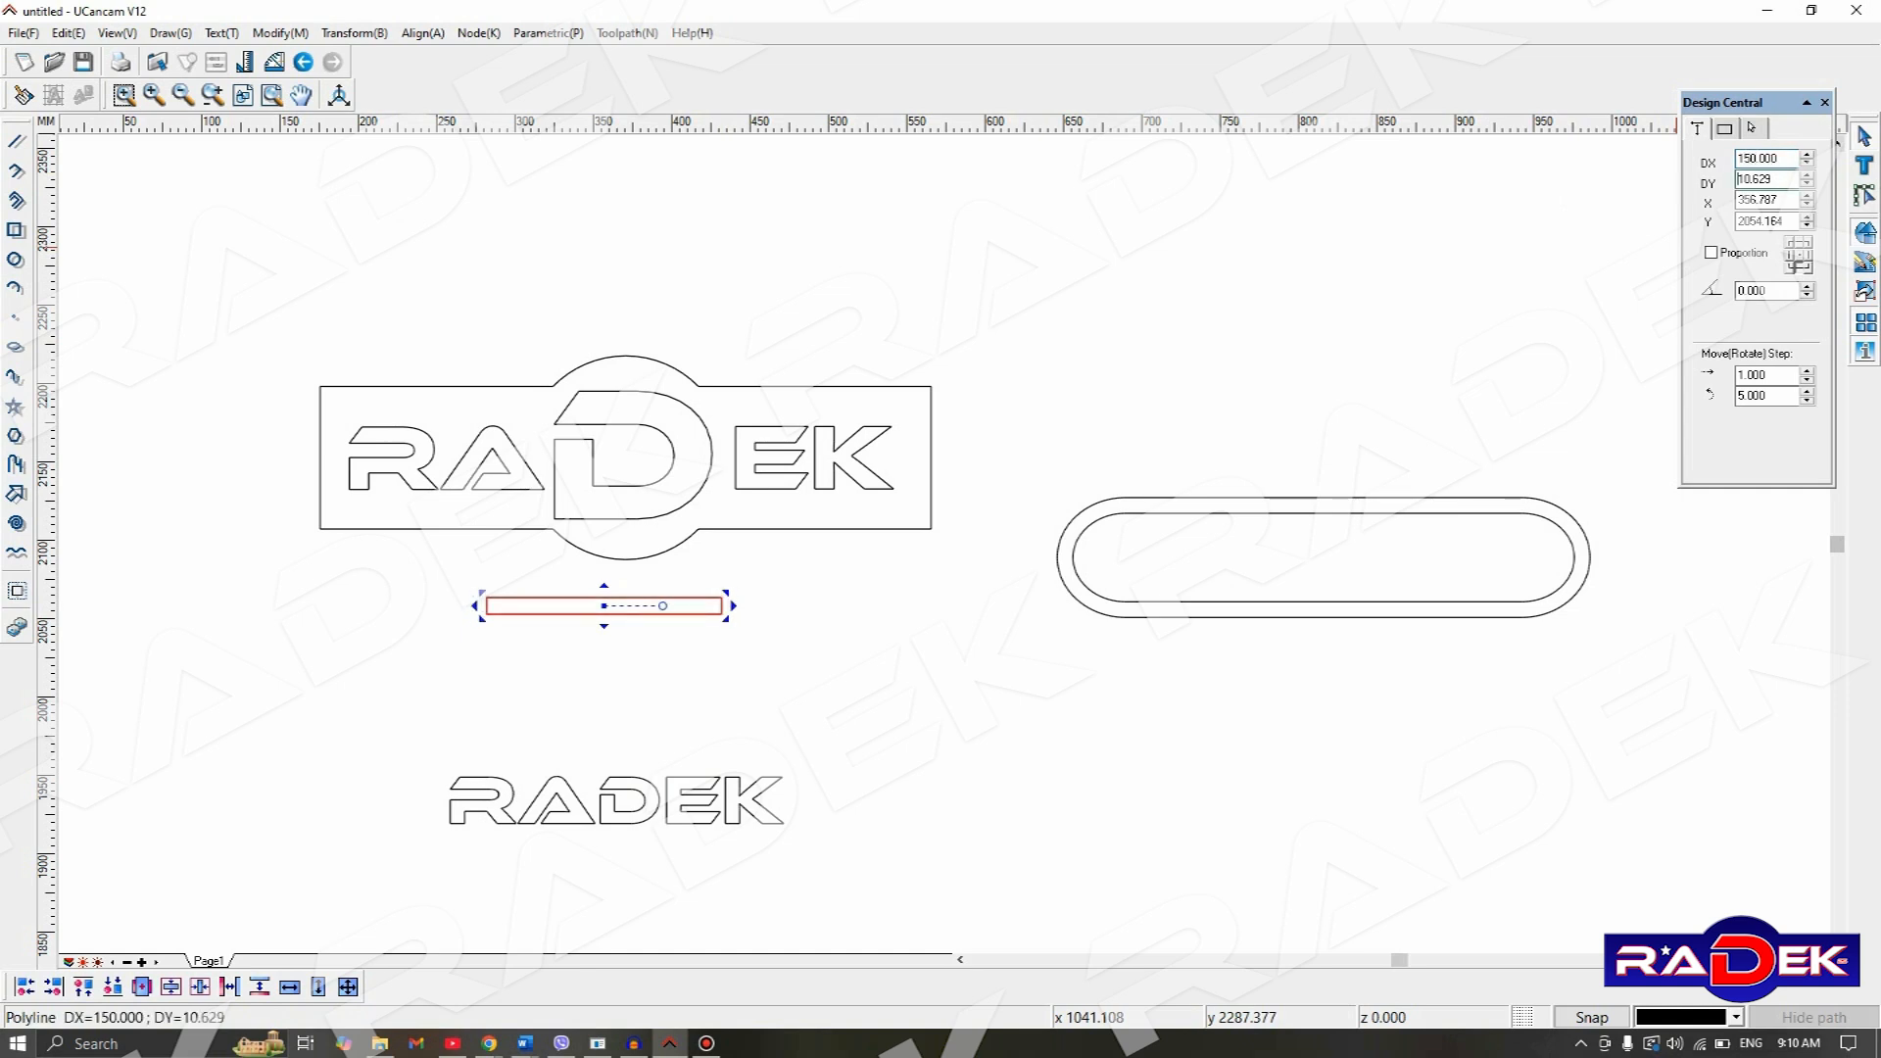
type("12")
key("Return")
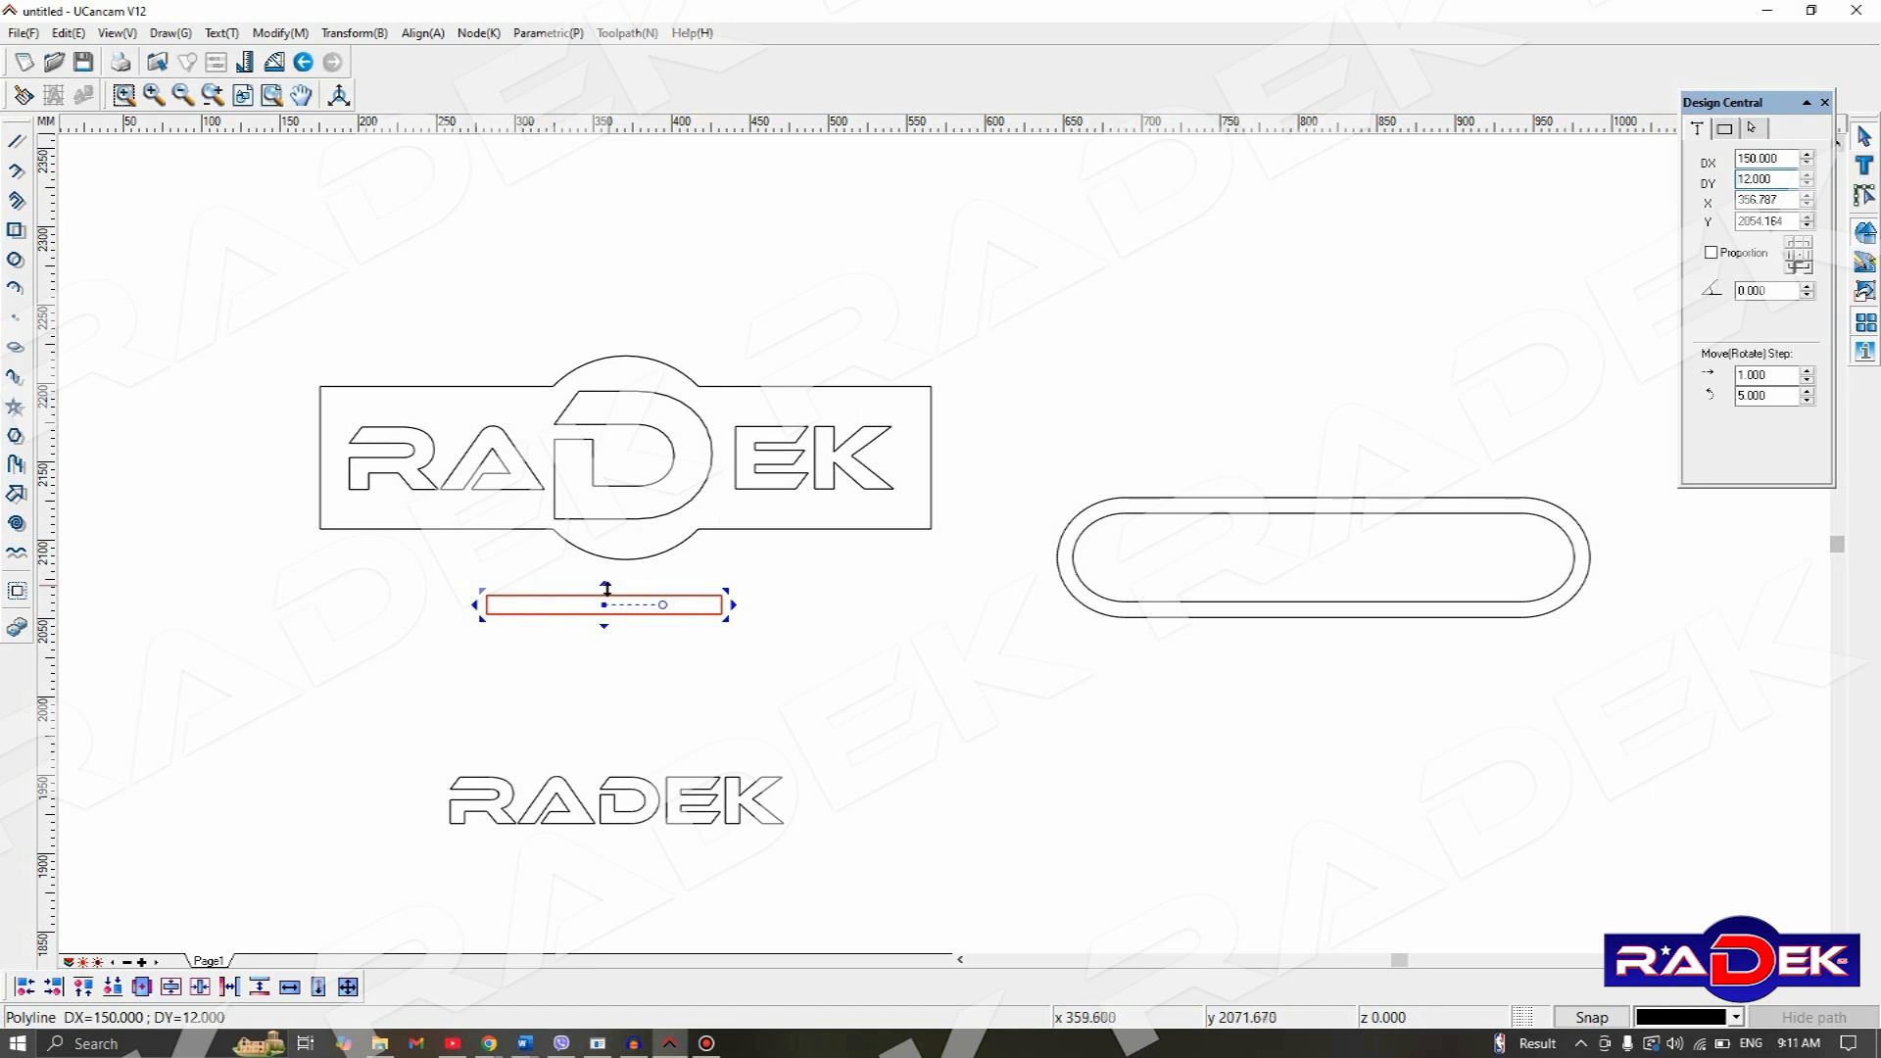
- Move the 150 by 12 mm rectangle up so it overlaps the logo's lower arc, centred under the D
scroll(610, 602, "up", 3)
left_click_drag(598, 618, 642, 537)
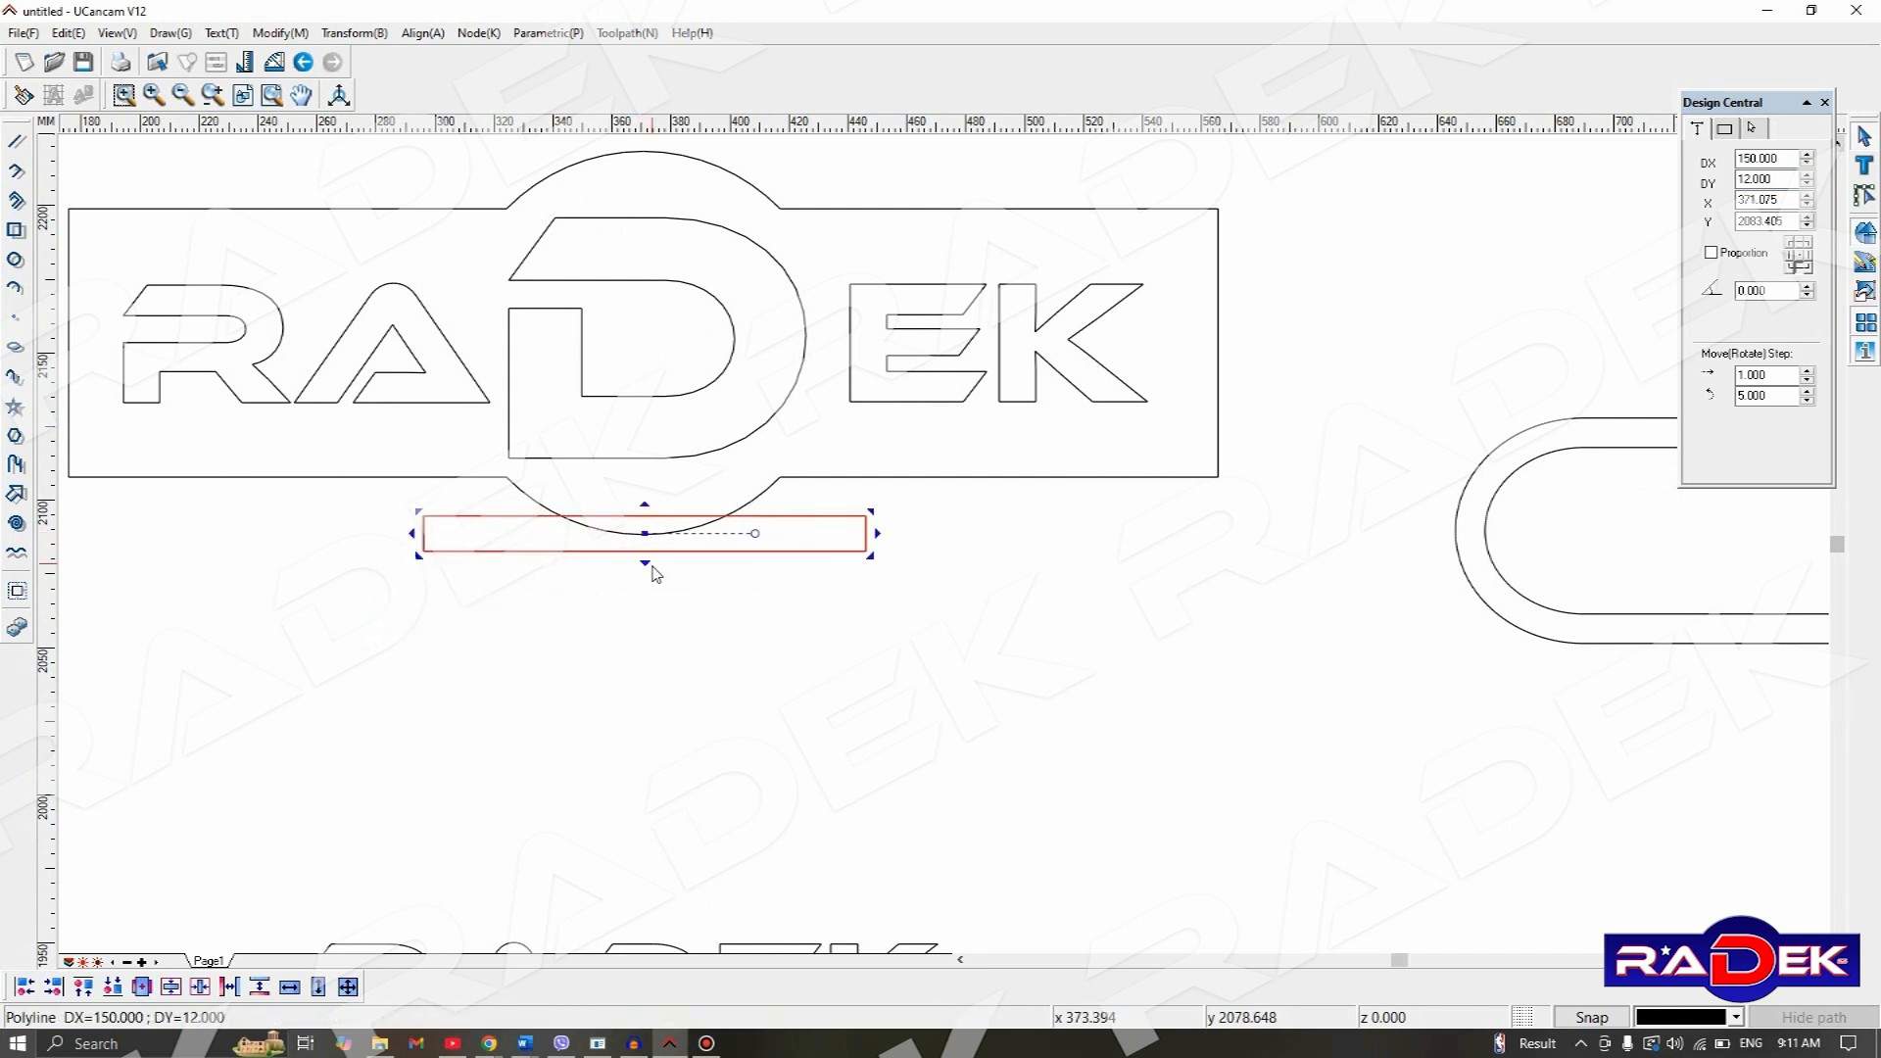
middle_click_drag(627, 676, 878, 724)
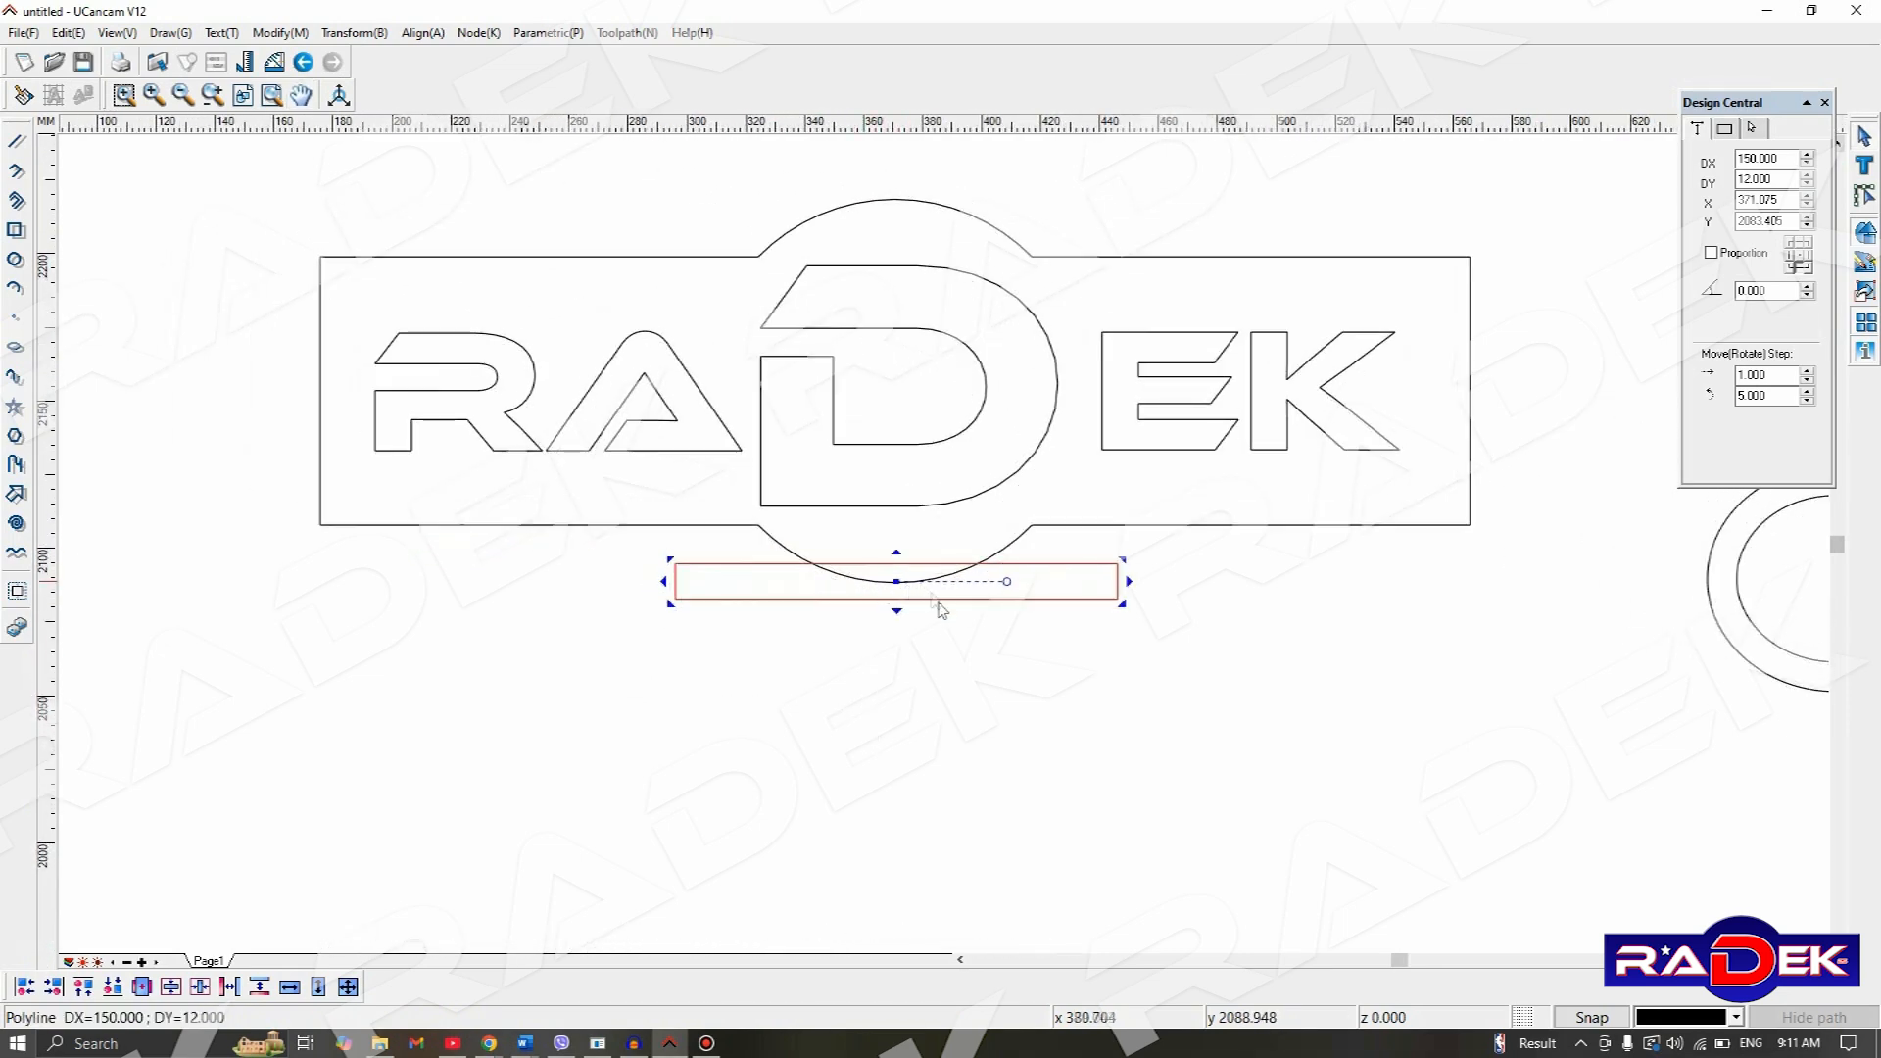
scroll(938, 610, "up", 1)
left_click(906, 691)
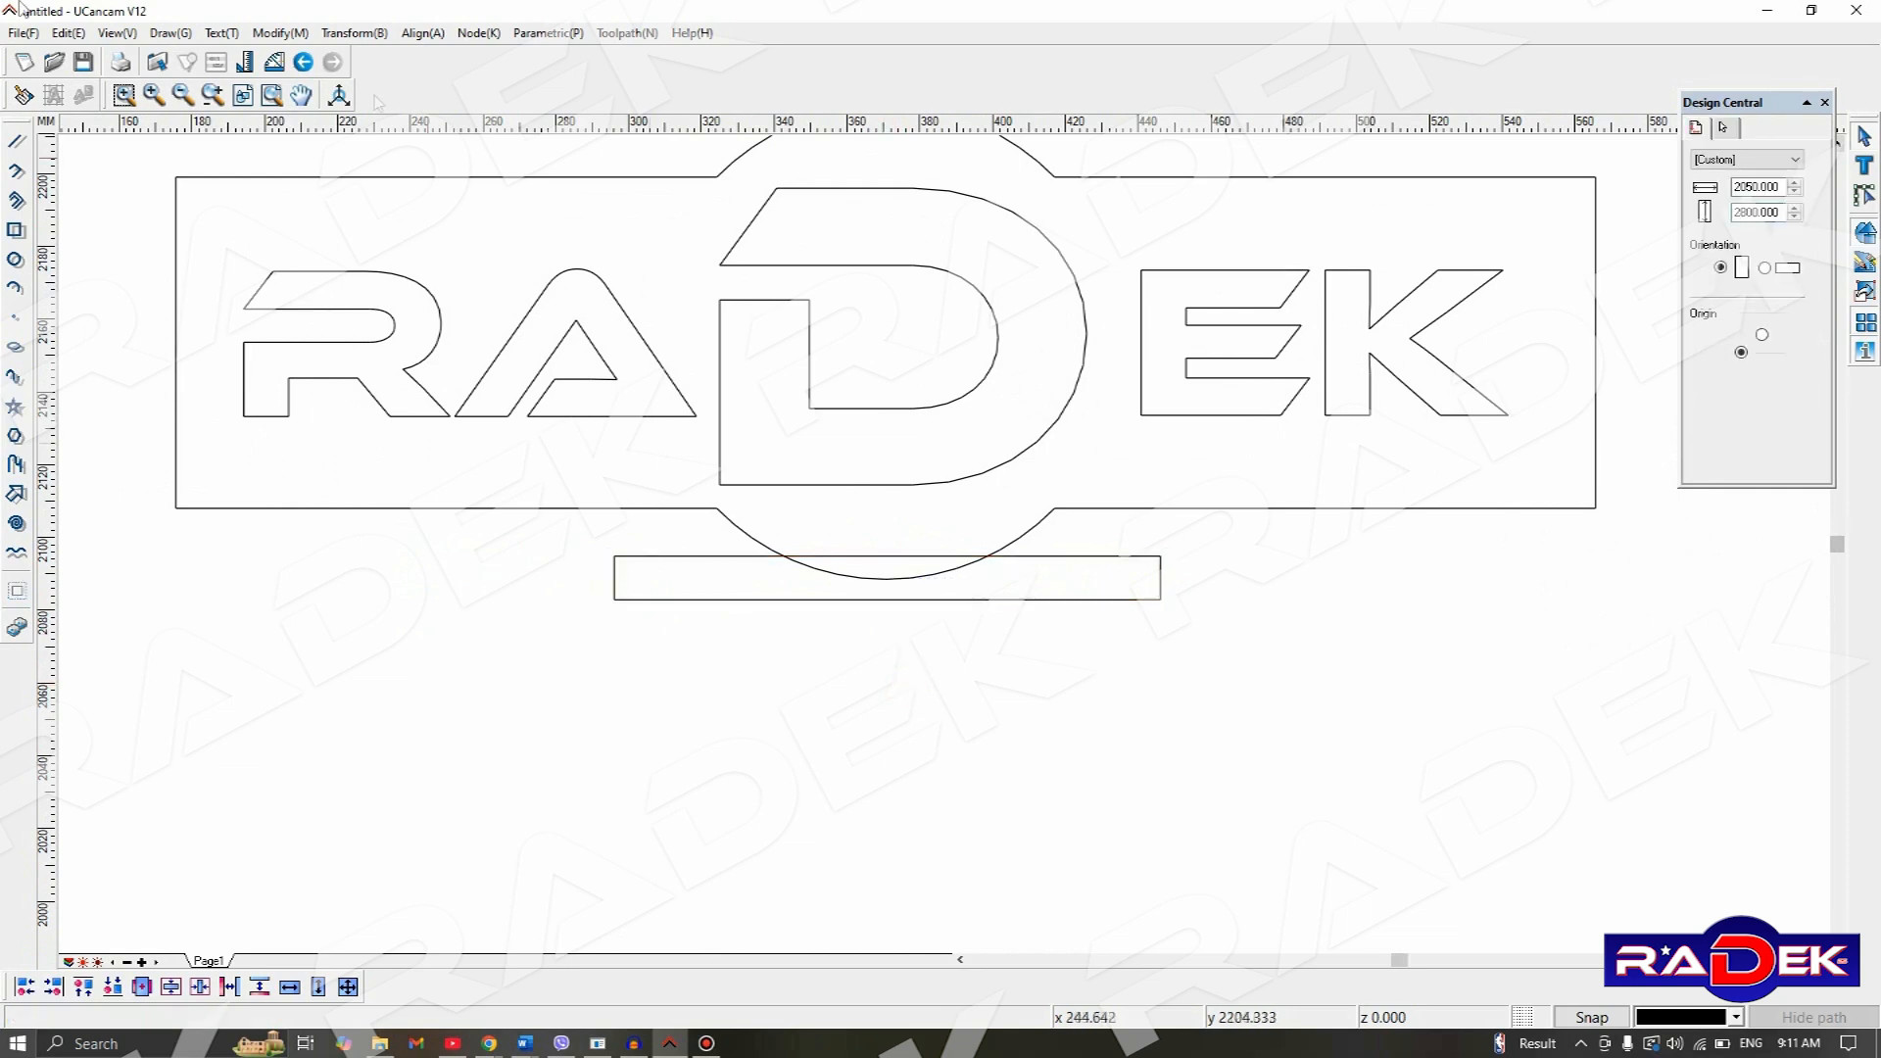
- Trim the overlapping arc and rectangle edge segments where the base meets the logo frame, without creating loops
scroll(869, 559, "up", 2)
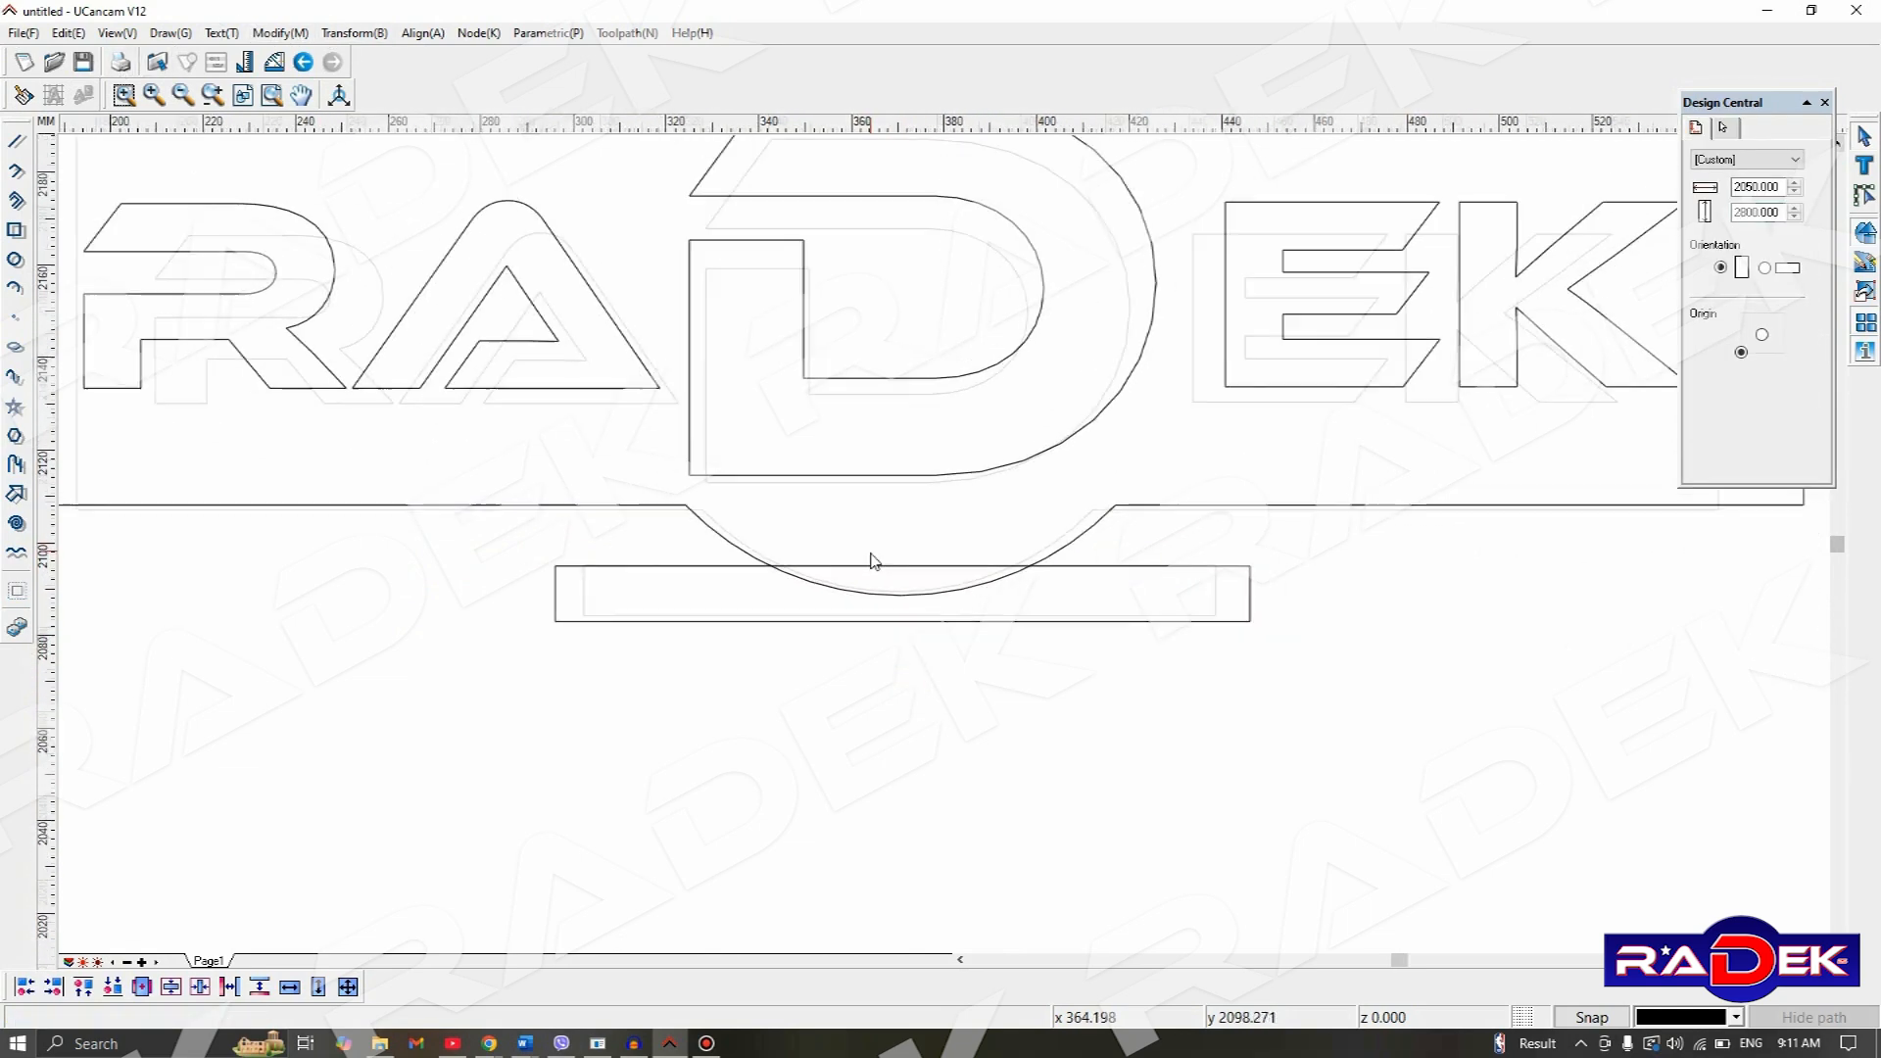
scroll(873, 560, "down", 1)
left_click(280, 33)
left_click(304, 384)
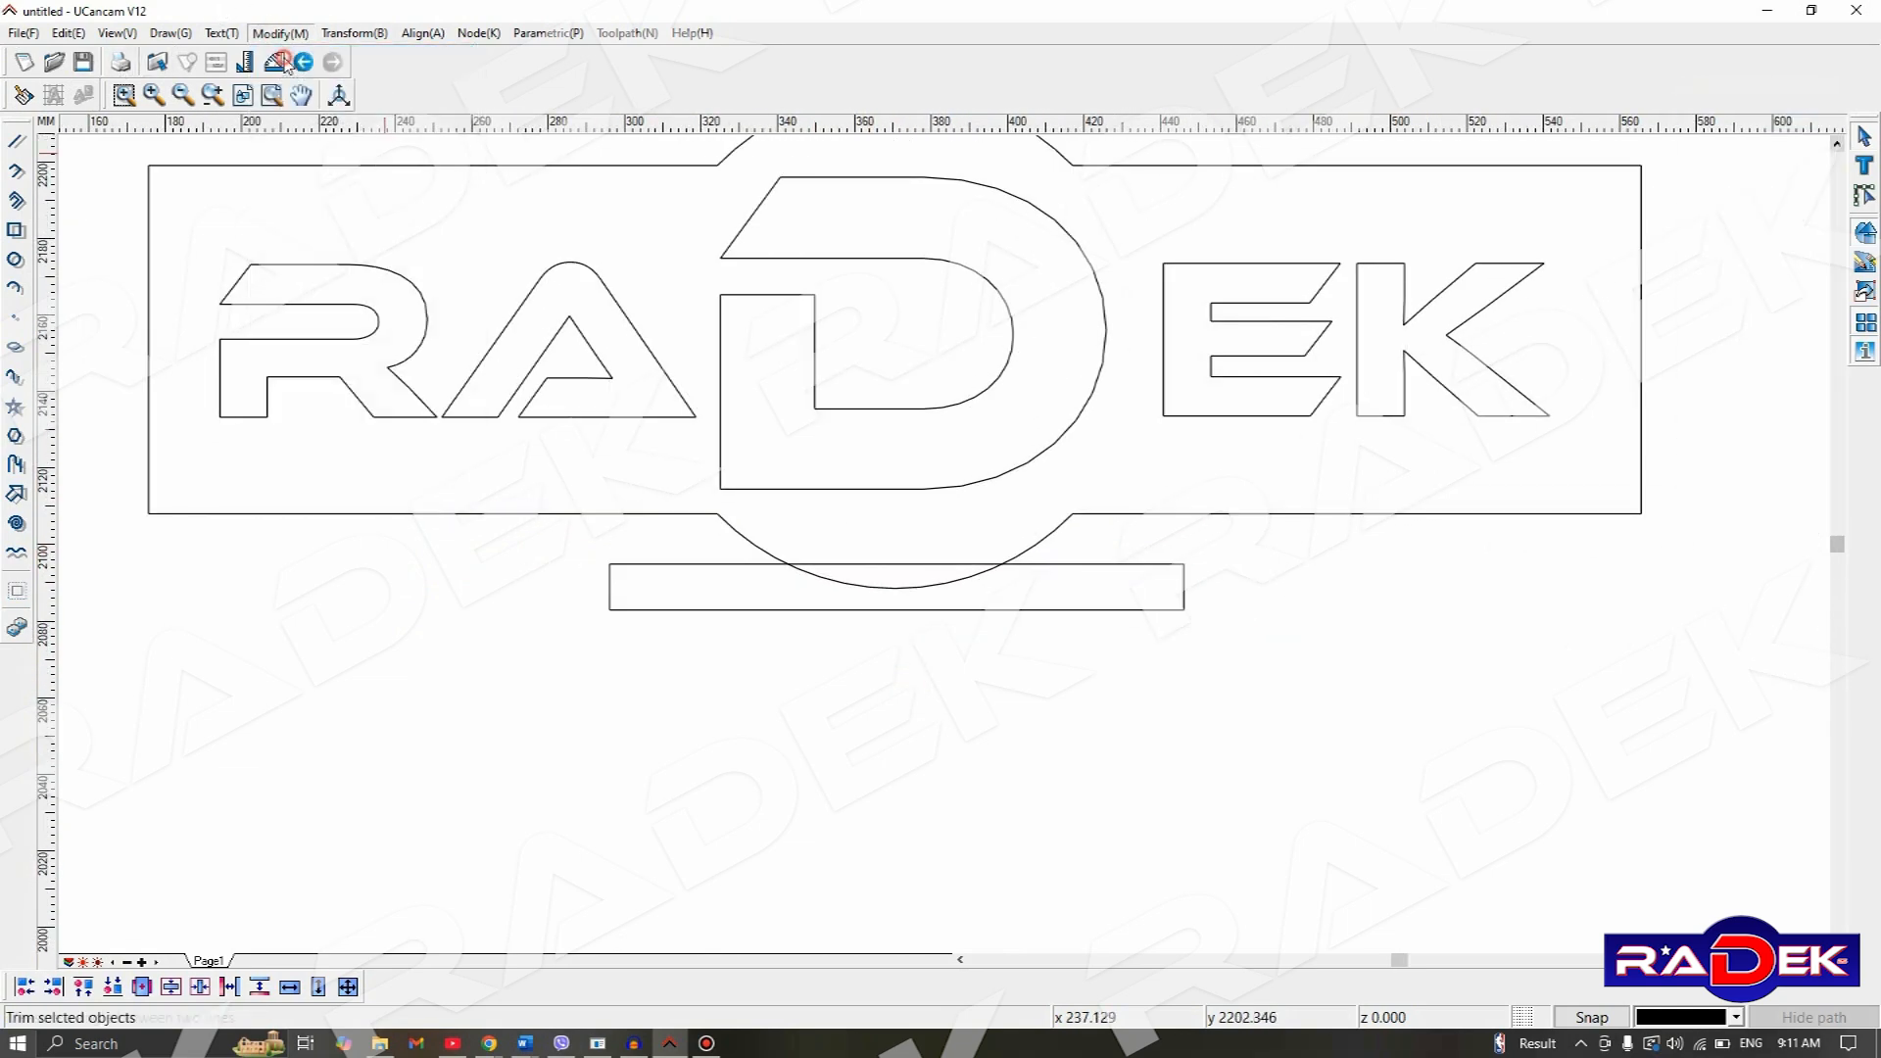
left_click(909, 592)
left_click(895, 568)
scroll(915, 627, "down", 2)
scroll(915, 627, "down", 1)
mouse_move(1126, 722)
middle_mouse_down()
mouse_move(865, 714)
mouse_move(905, 733)
middle_mouse_up()
right_click(800, 669)
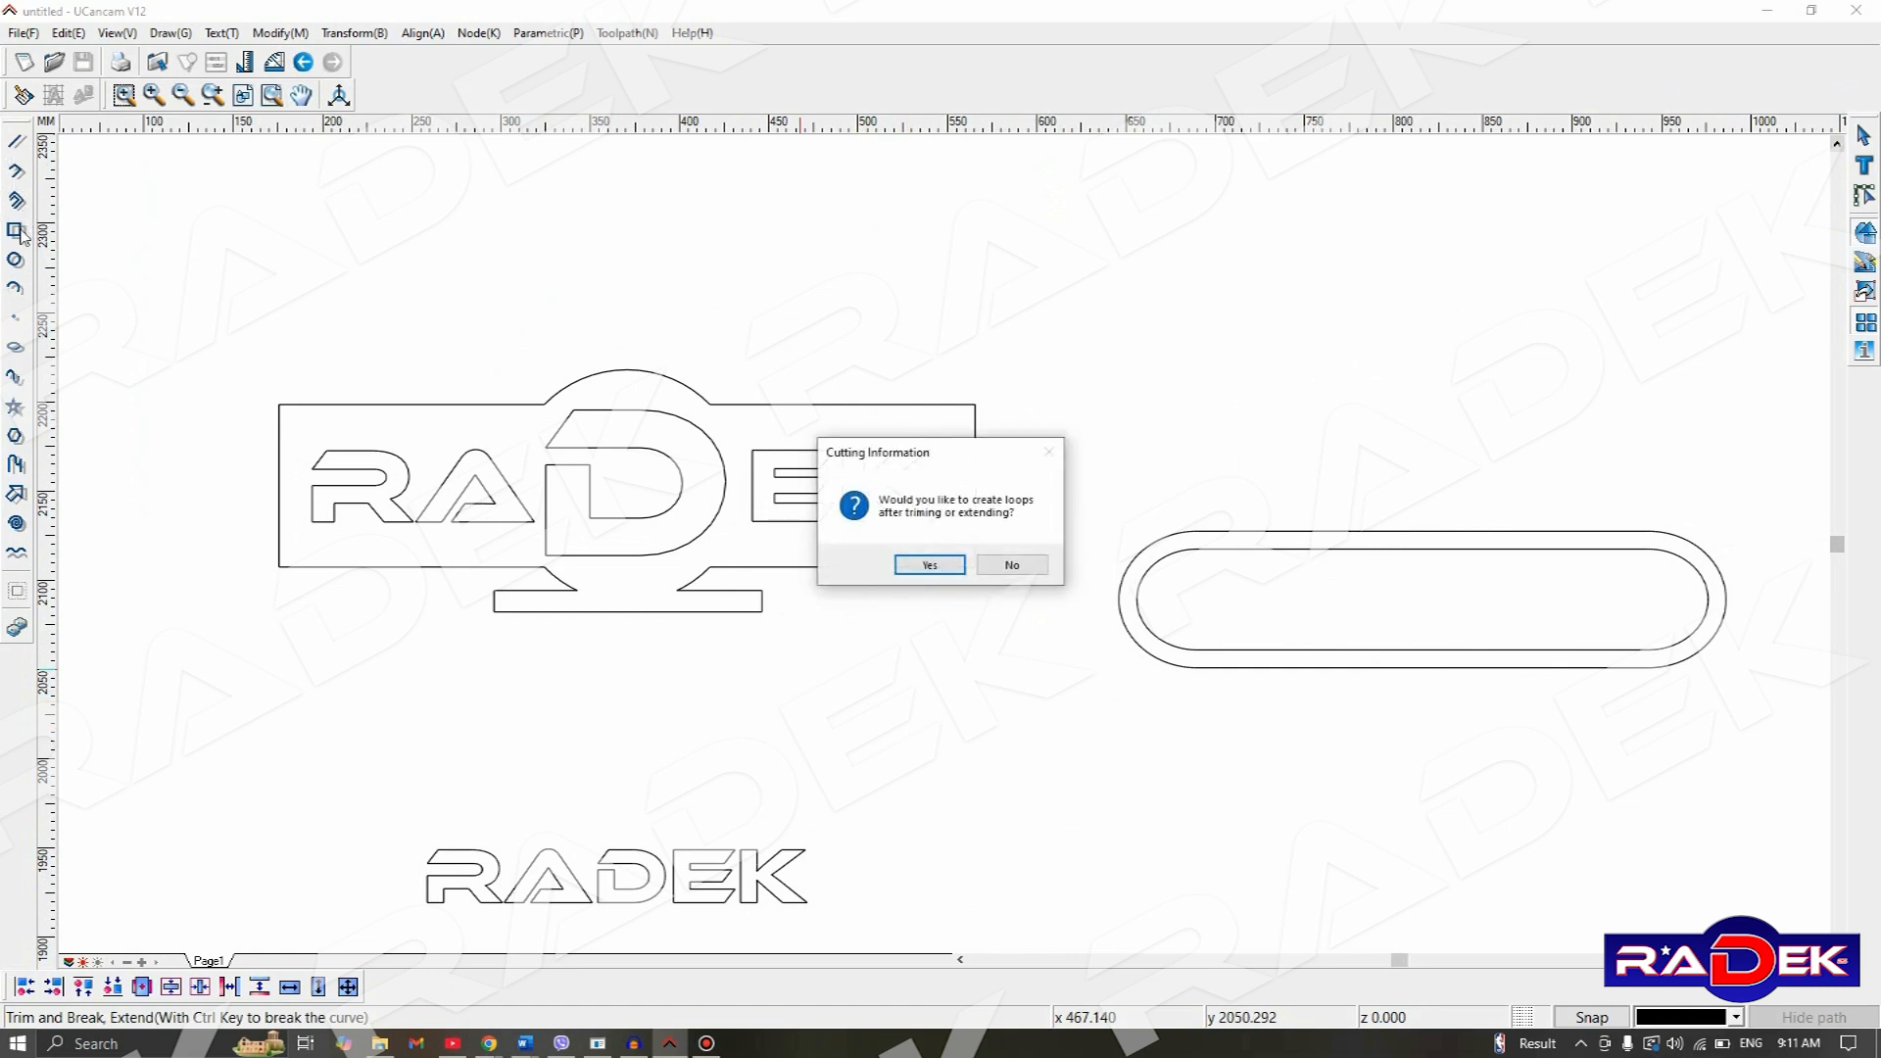
left_click(1010, 565)
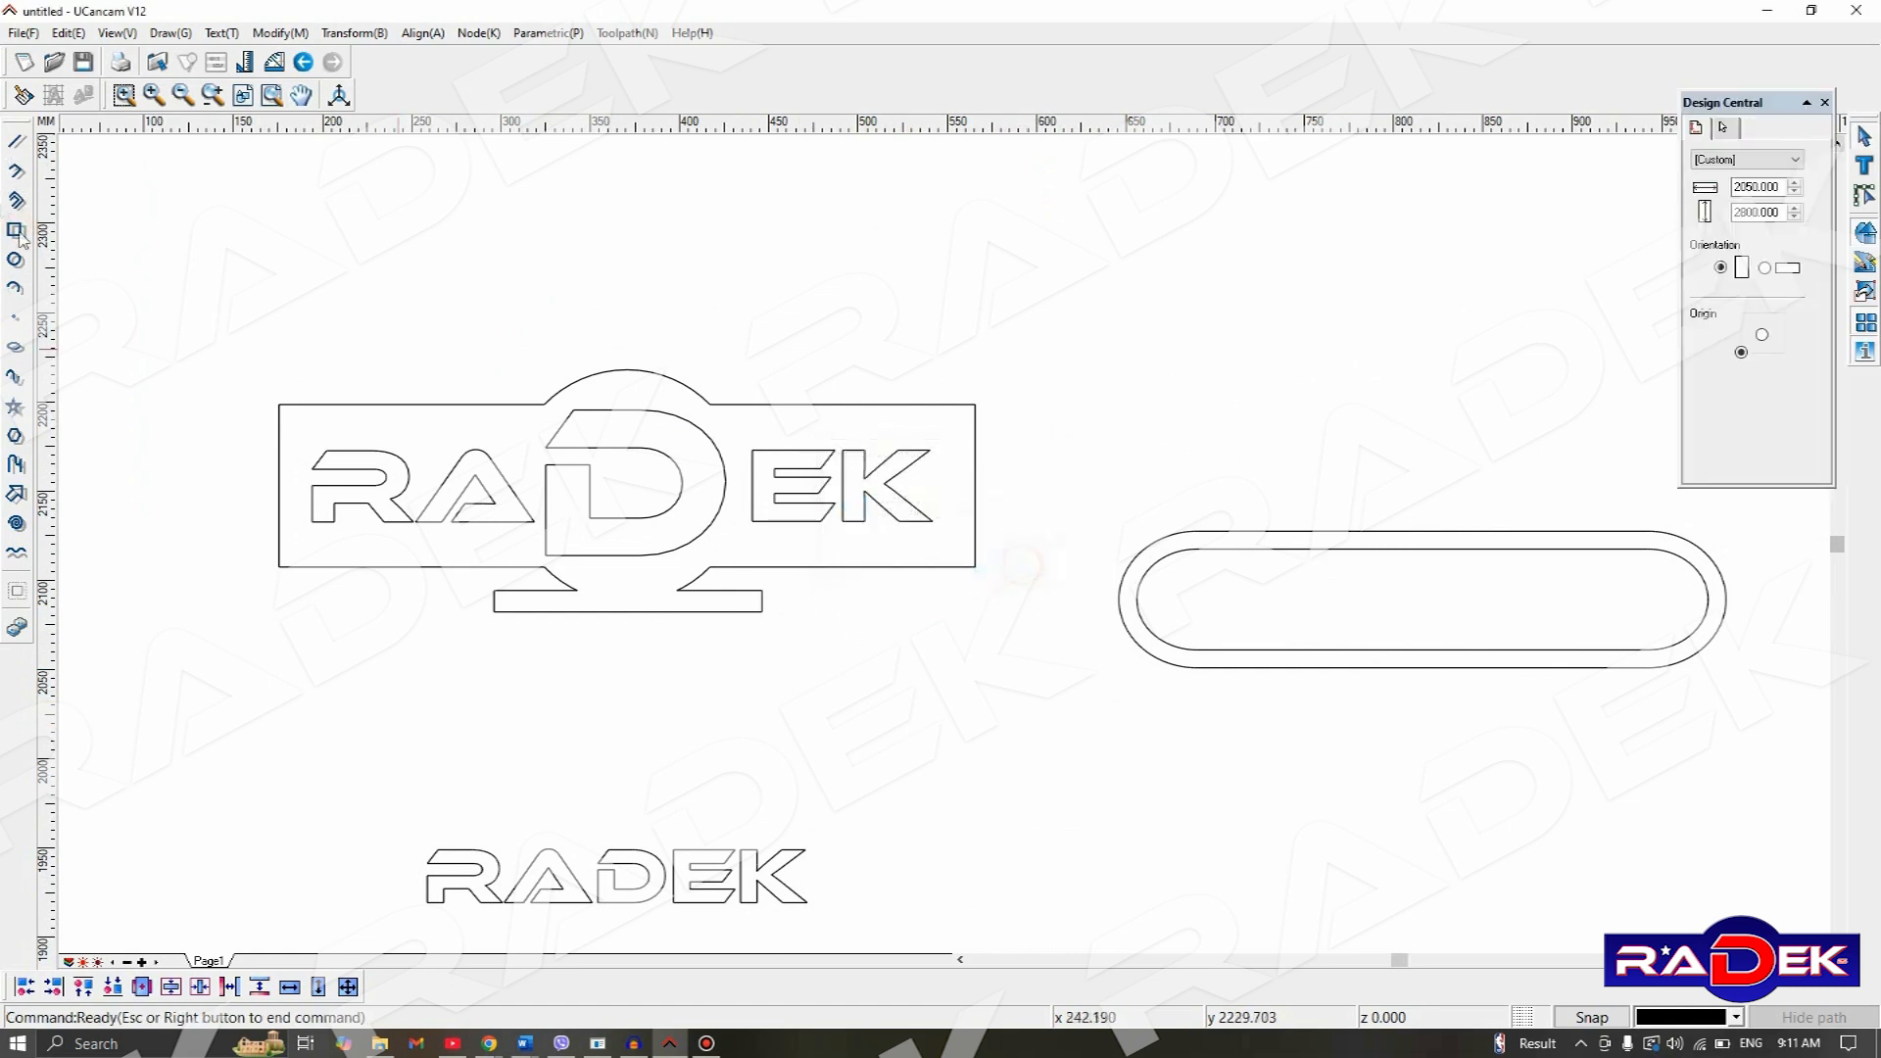
- Draw a narrow rectangle about 171 by 18 mm just below the double-outlined rounded rectangle
left_click(15, 232)
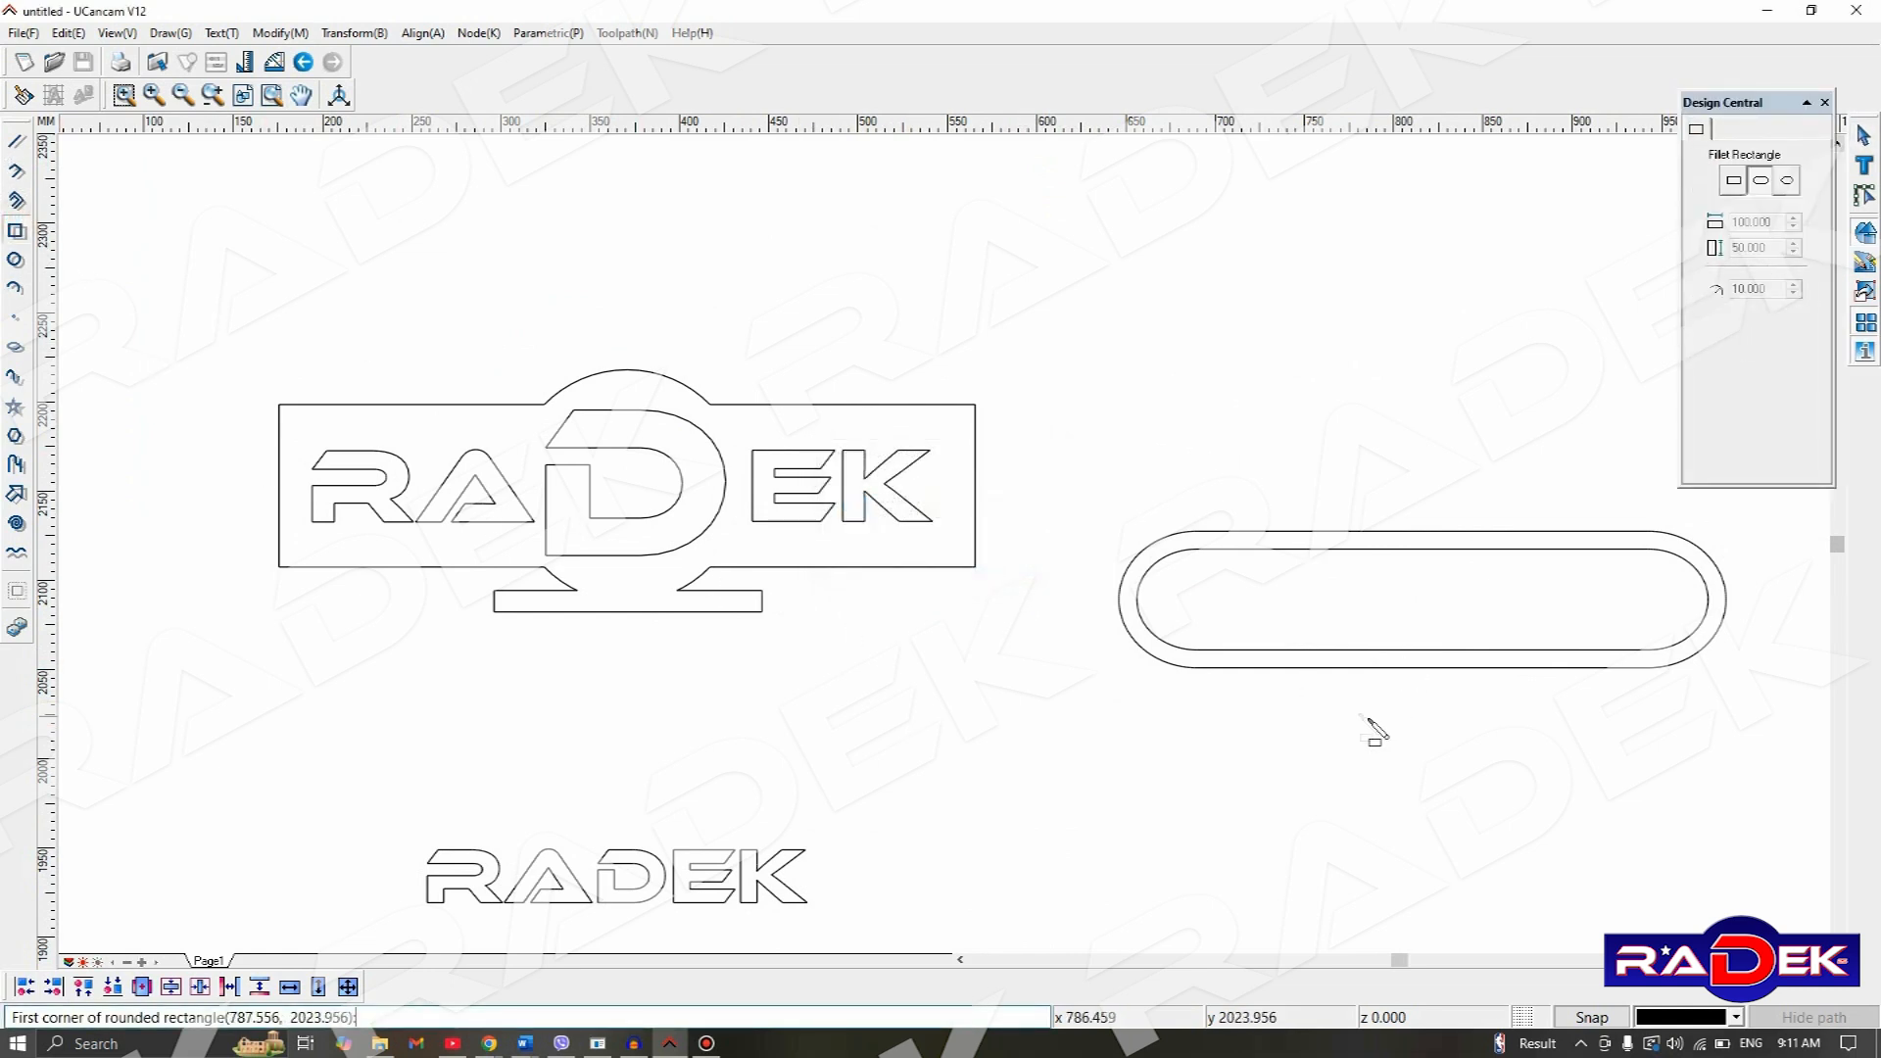
left_click(1236, 709)
left_click(1543, 742)
right_click(1542, 742)
right_click(1542, 742)
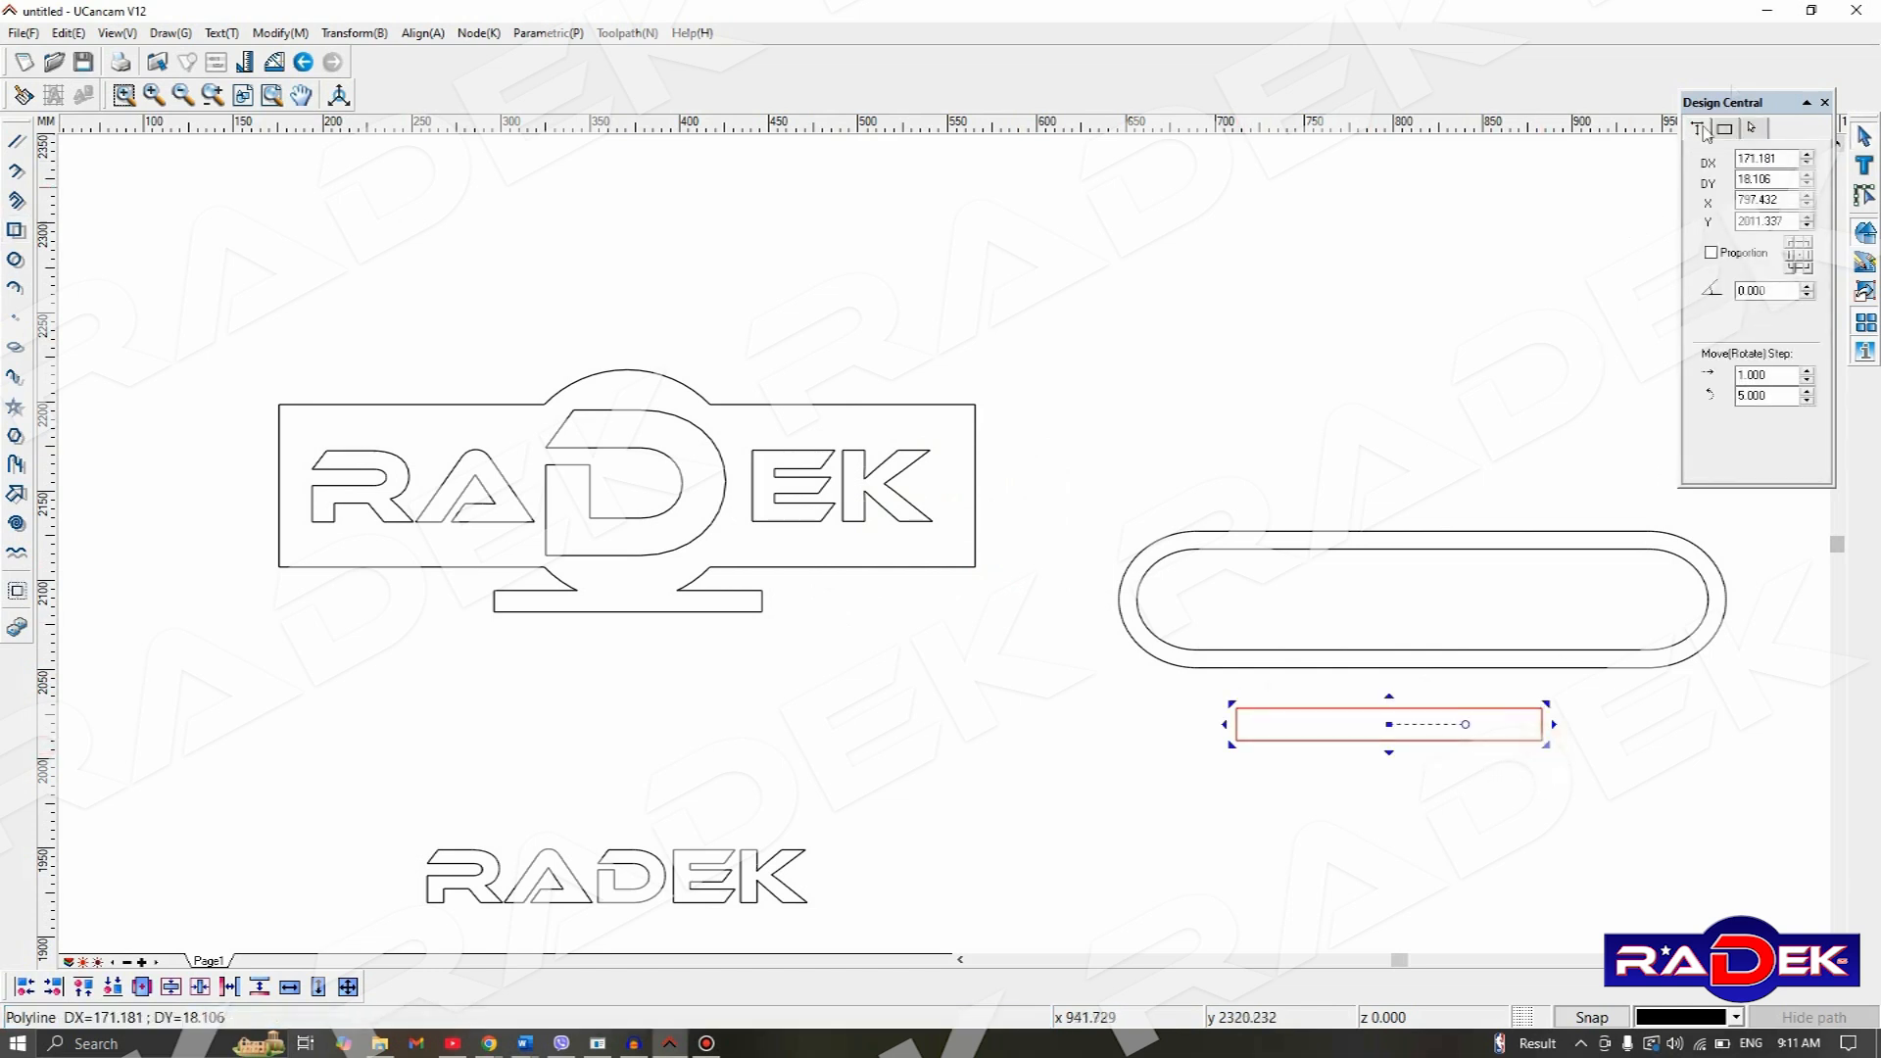
- Resize the narrow rectangle below the rounded shape to 150 mm wide and 12 mm high
double_click(1764, 158)
type("15")
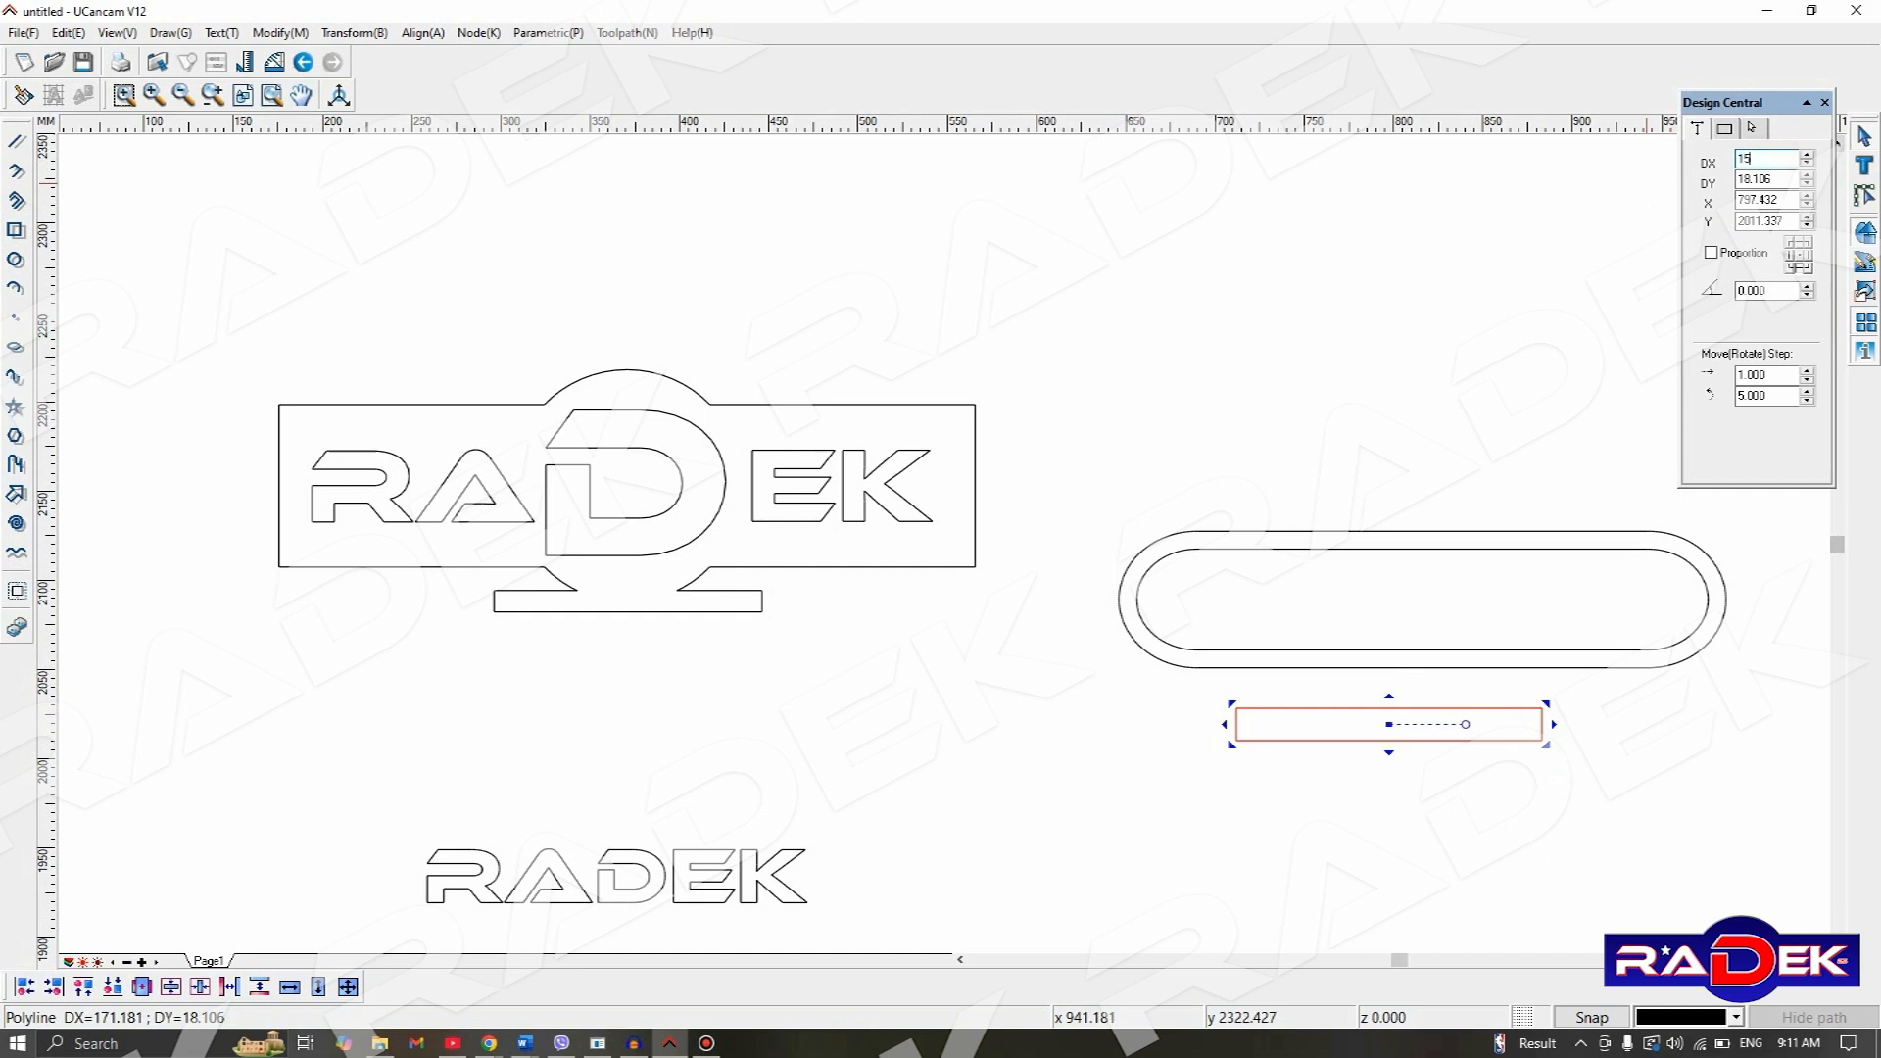
key("Return")
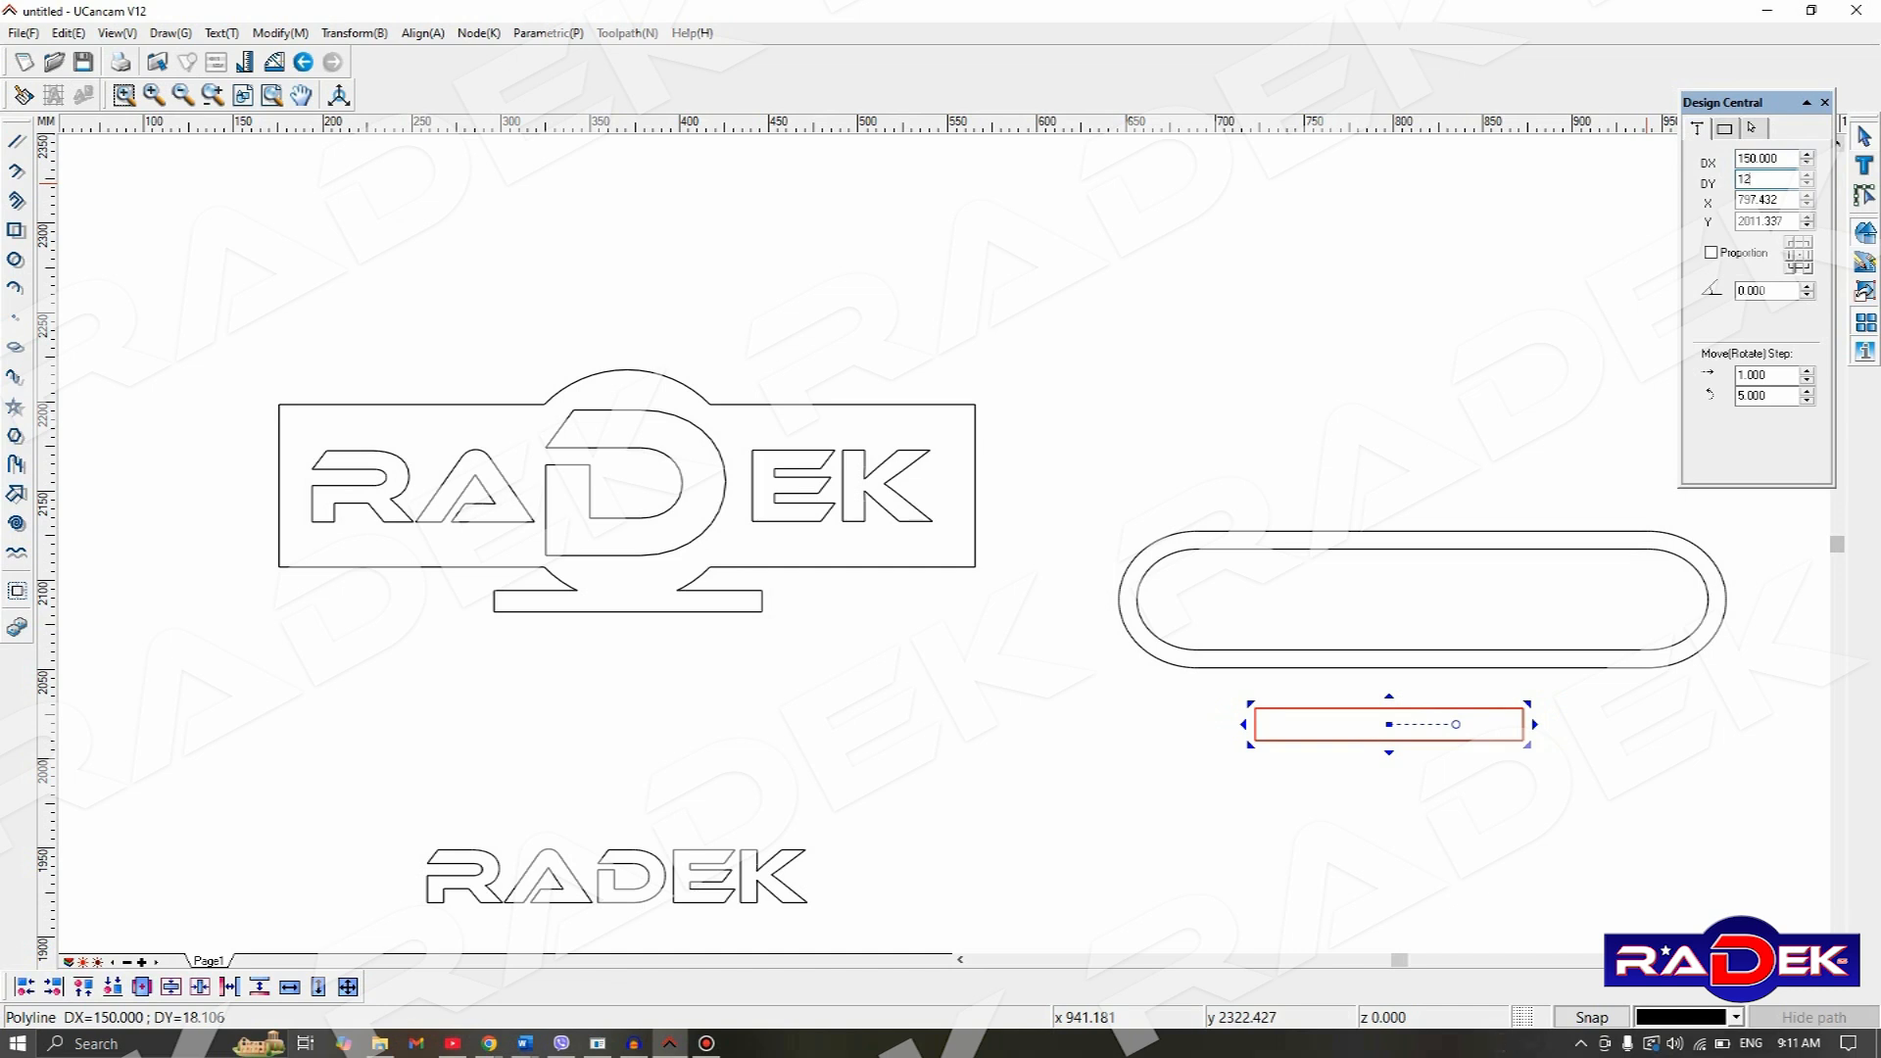
key("Return")
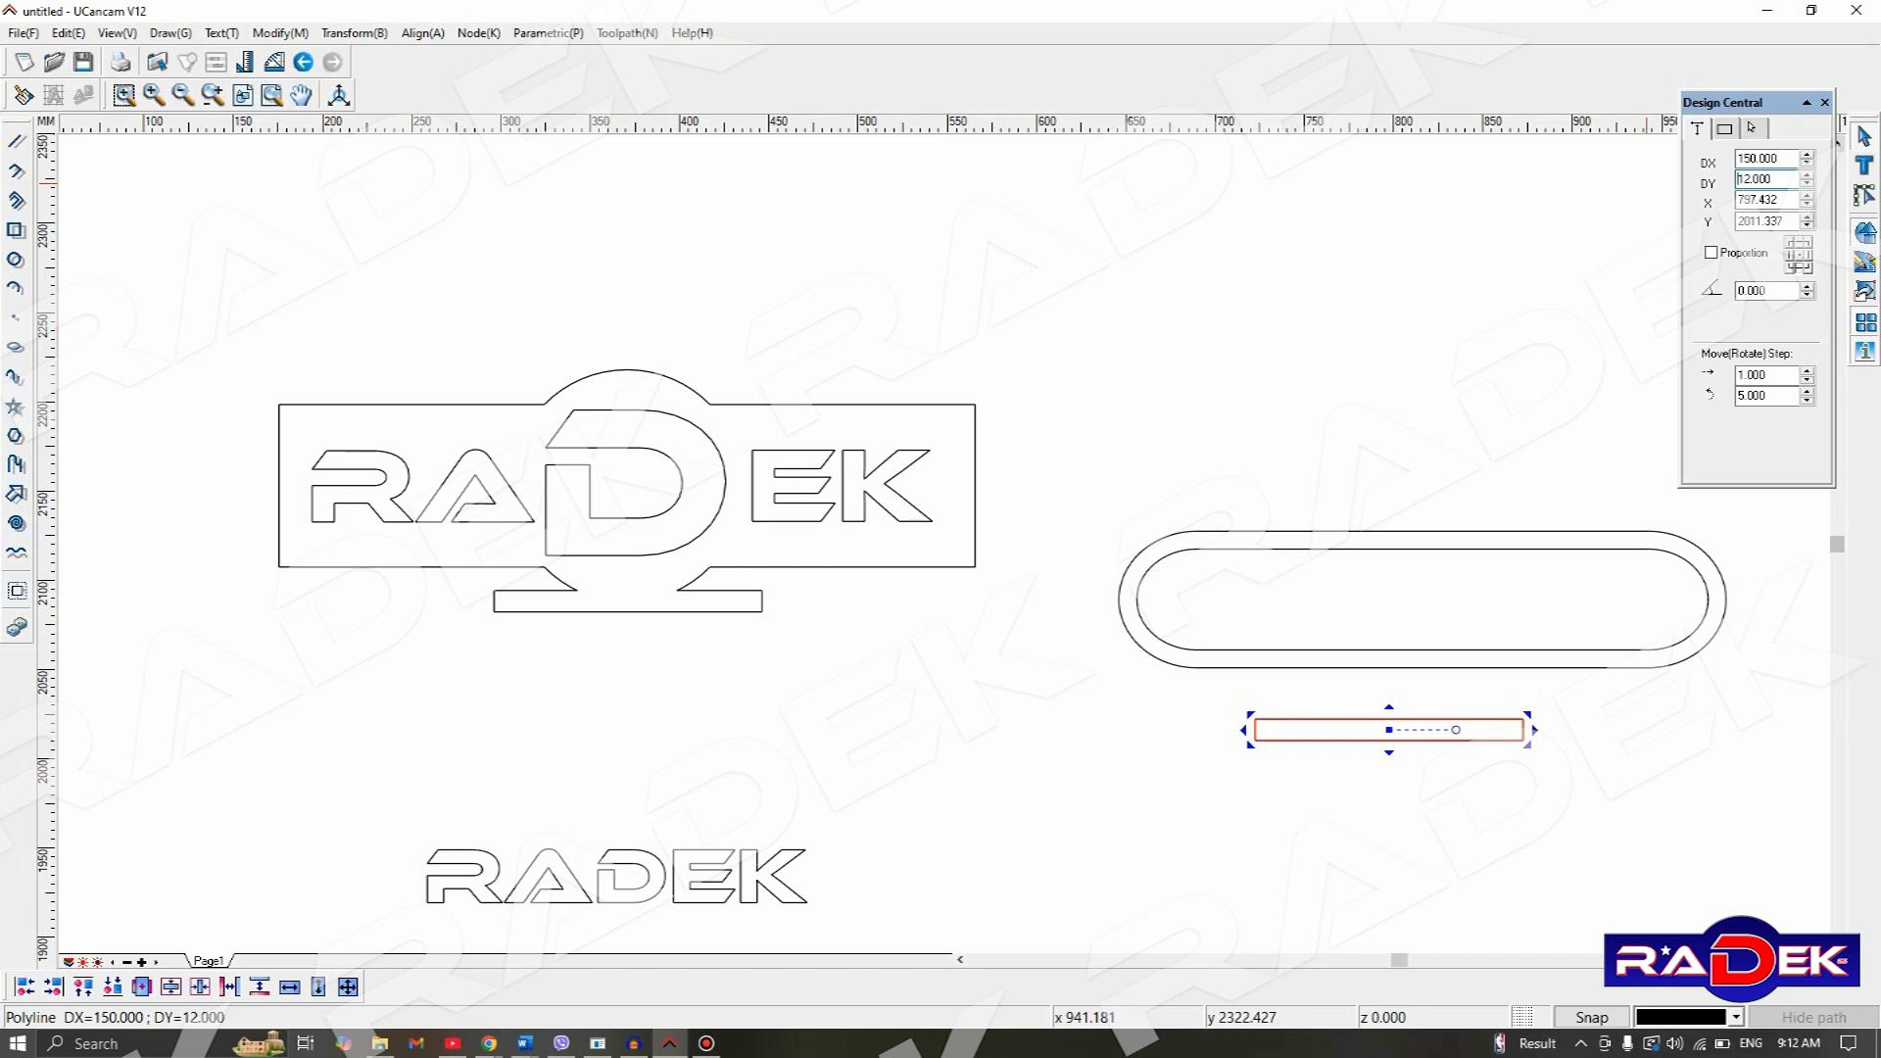
- Set the narrow rectangle's height to 15 mm and align it vertically with the double-outlined rounded rectangle
left_click(1752, 178)
key("Return")
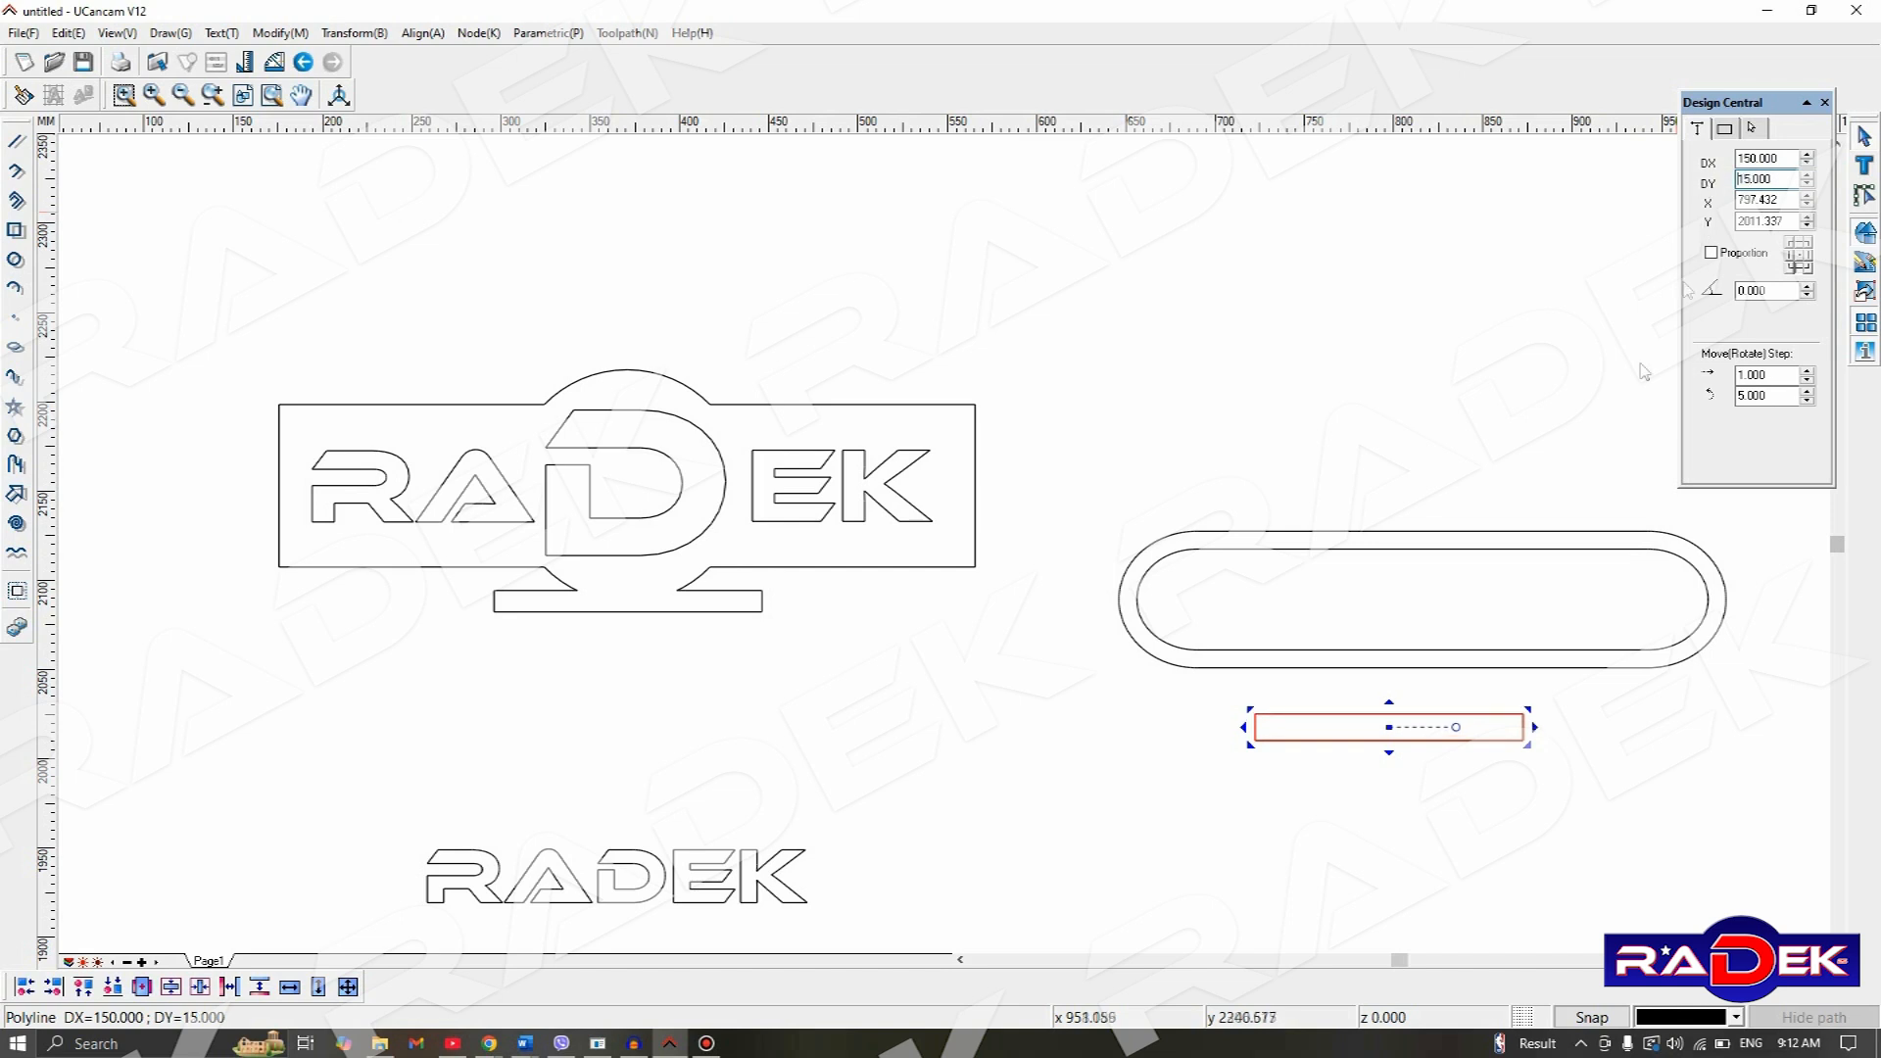
left_click(1234, 432)
left_click_drag(1067, 443, 1789, 784)
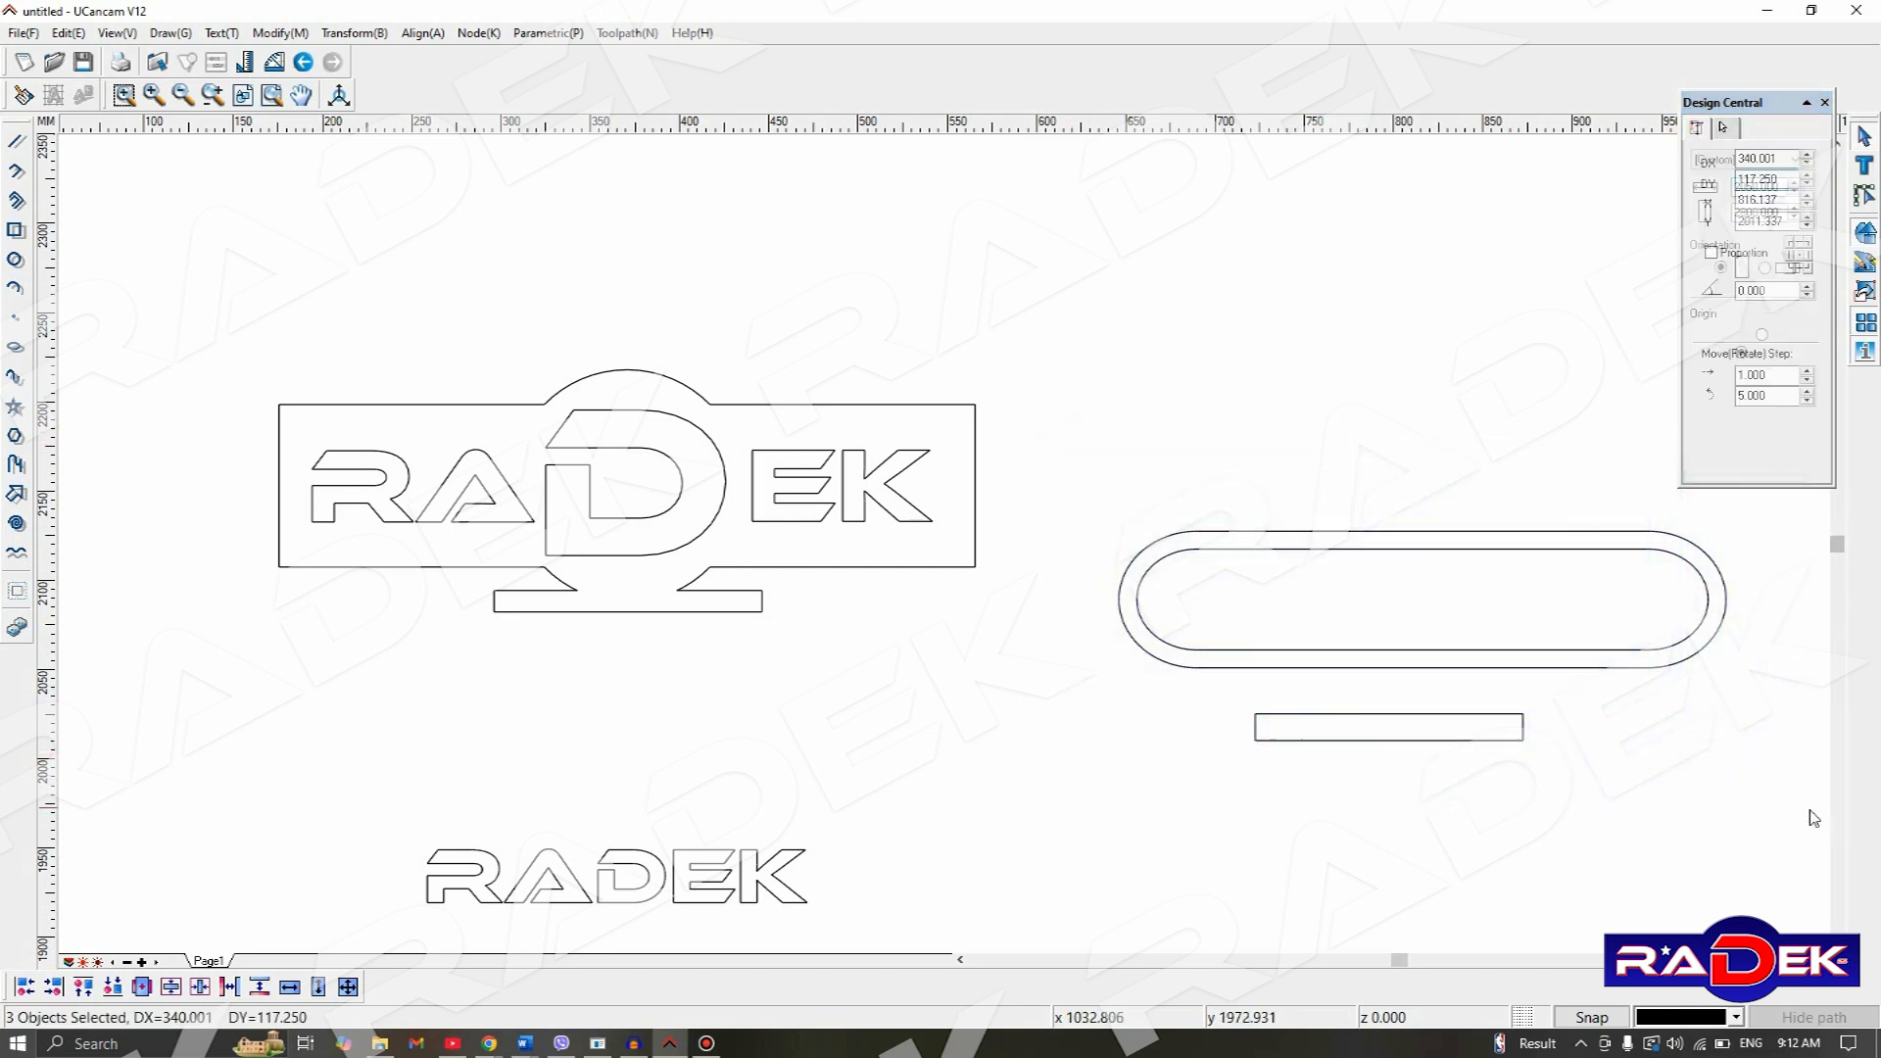
left_click(422, 32)
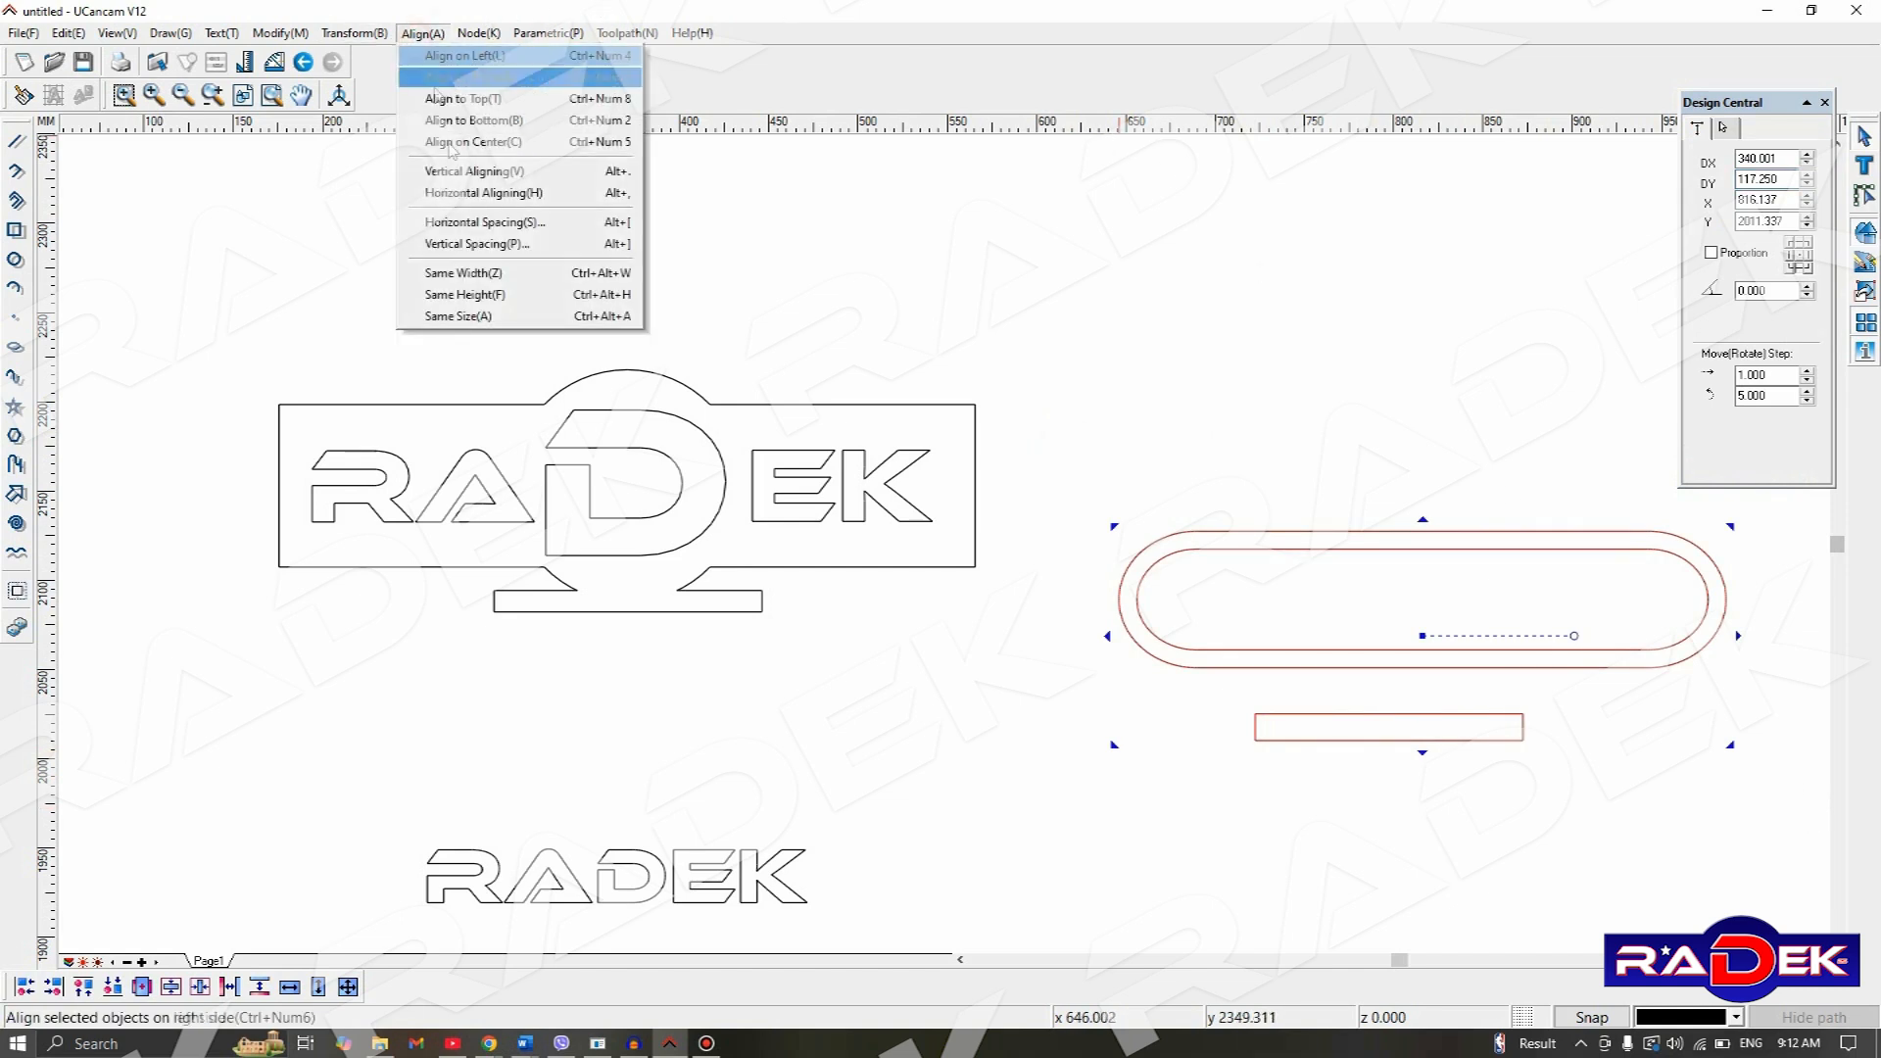
left_click(581, 172)
- Centre the narrow rectangle horizontally inside the rounded outlines and group all three shapes into one object
left_click_drag(1060, 384, 1774, 788)
left_click(423, 33)
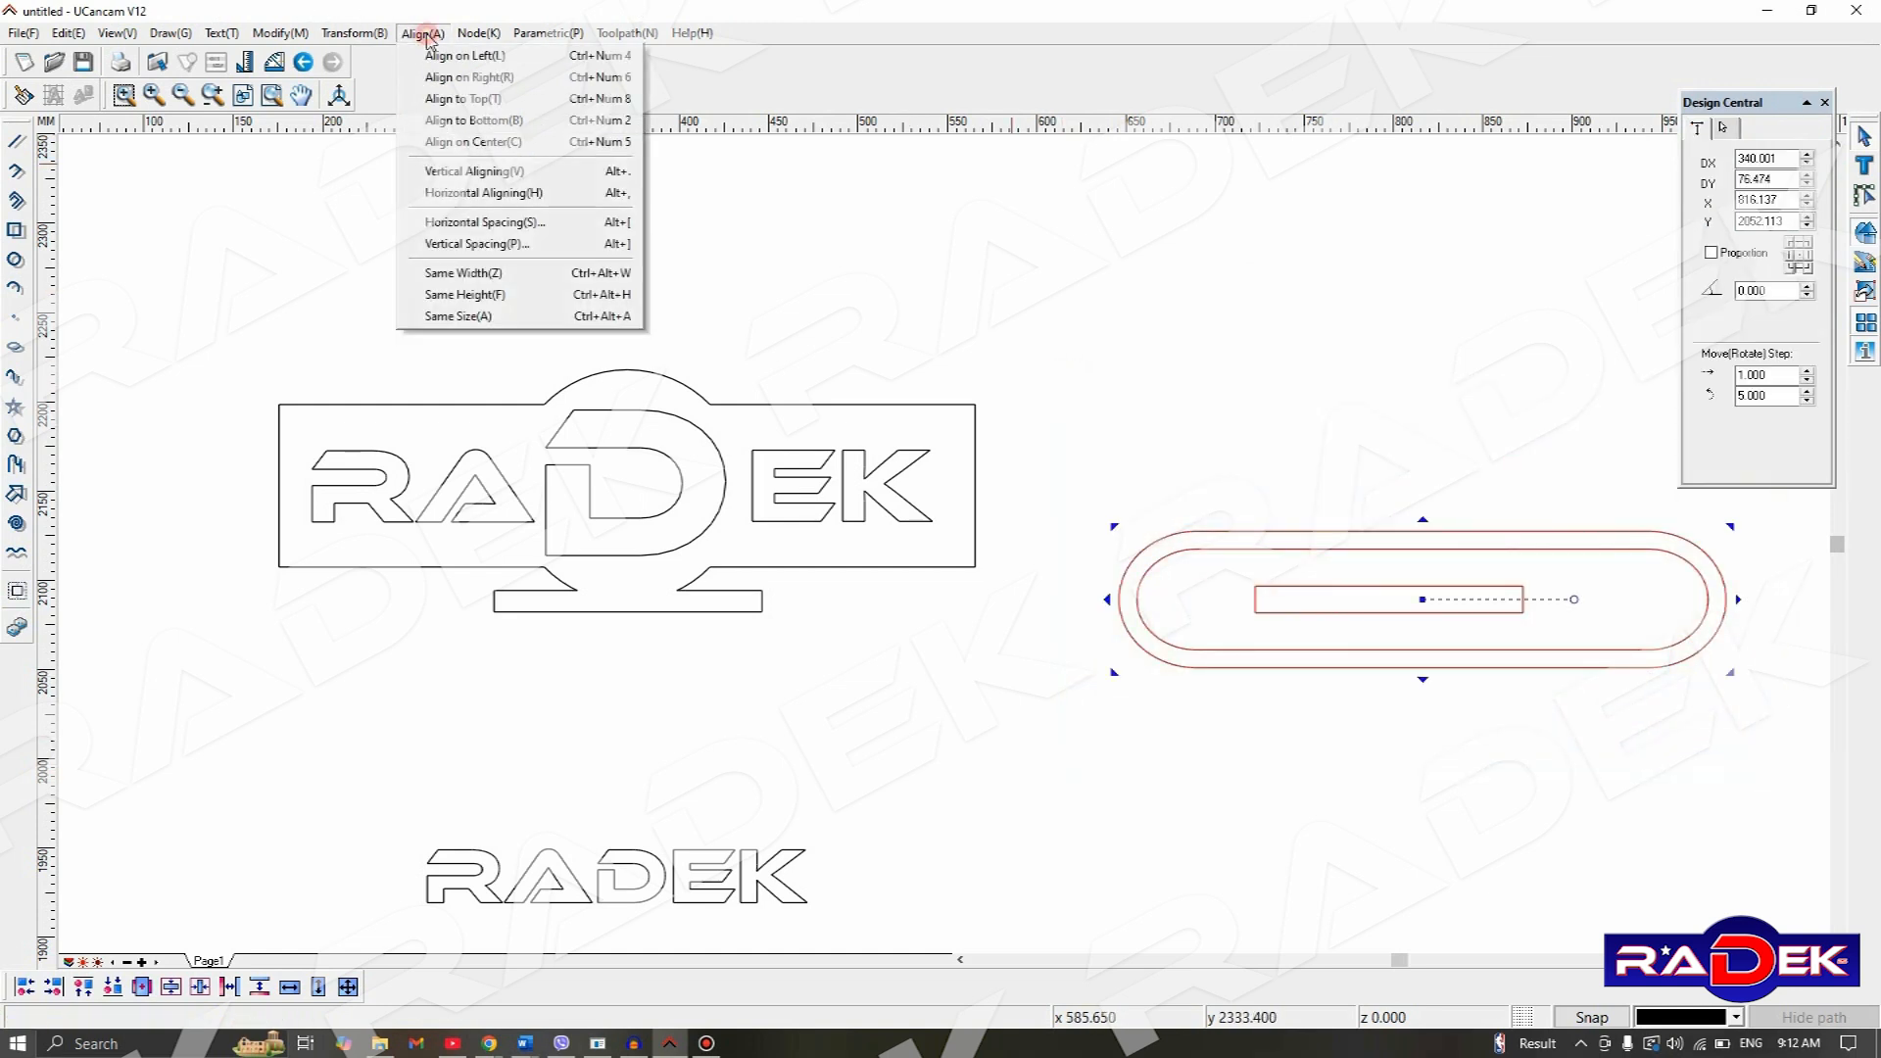
left_click(470, 193)
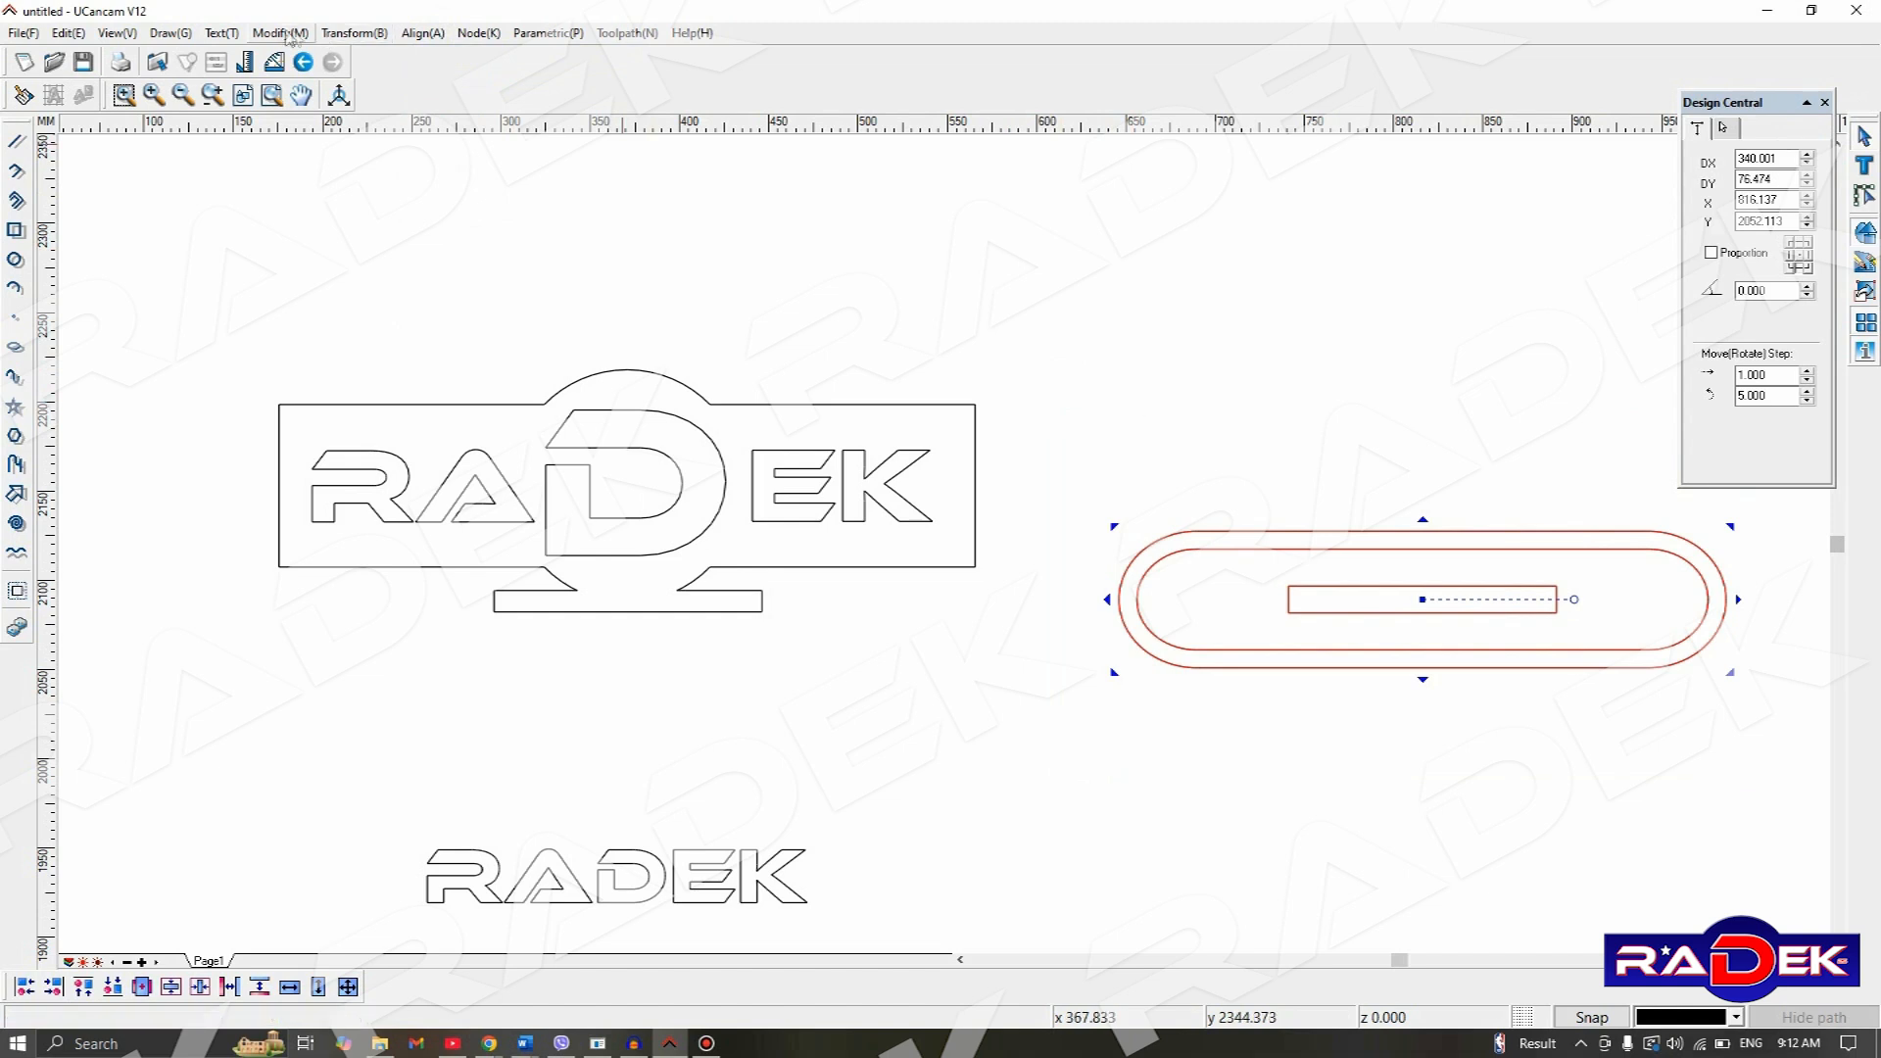
left_click(281, 33)
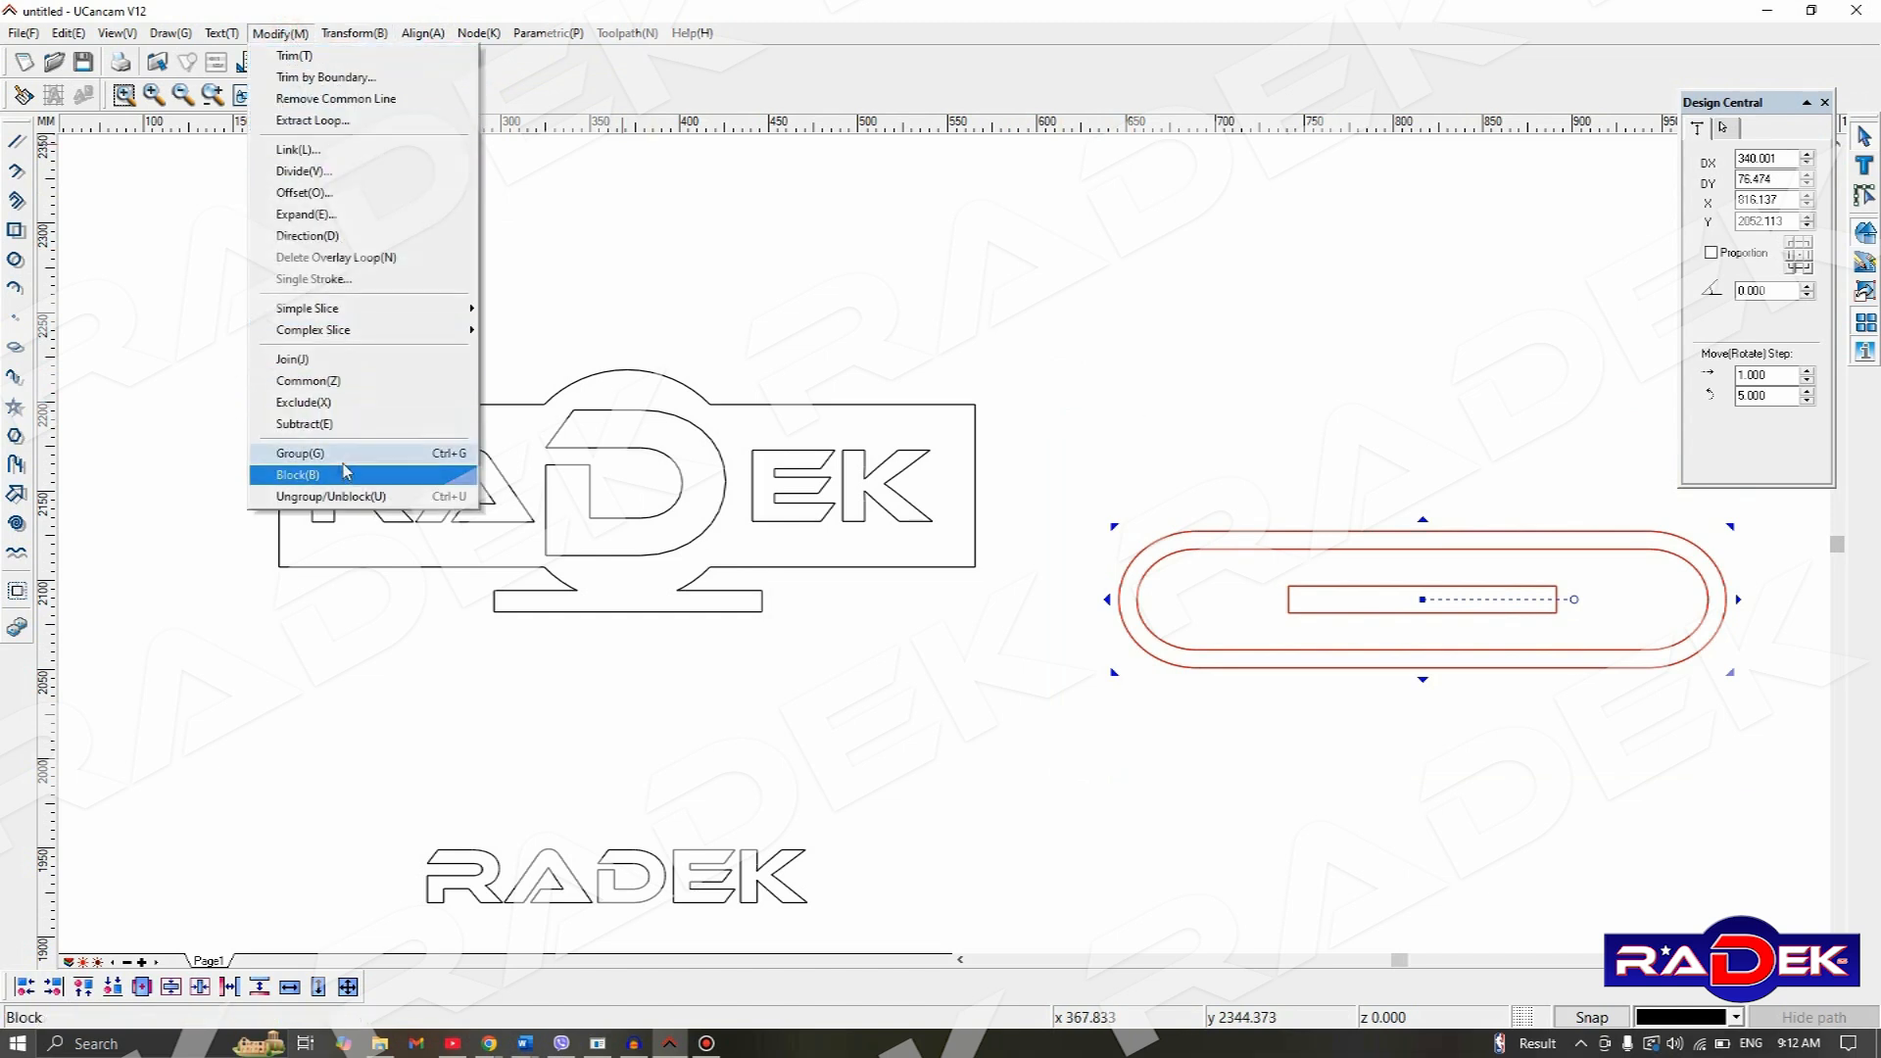
left_click(298, 474)
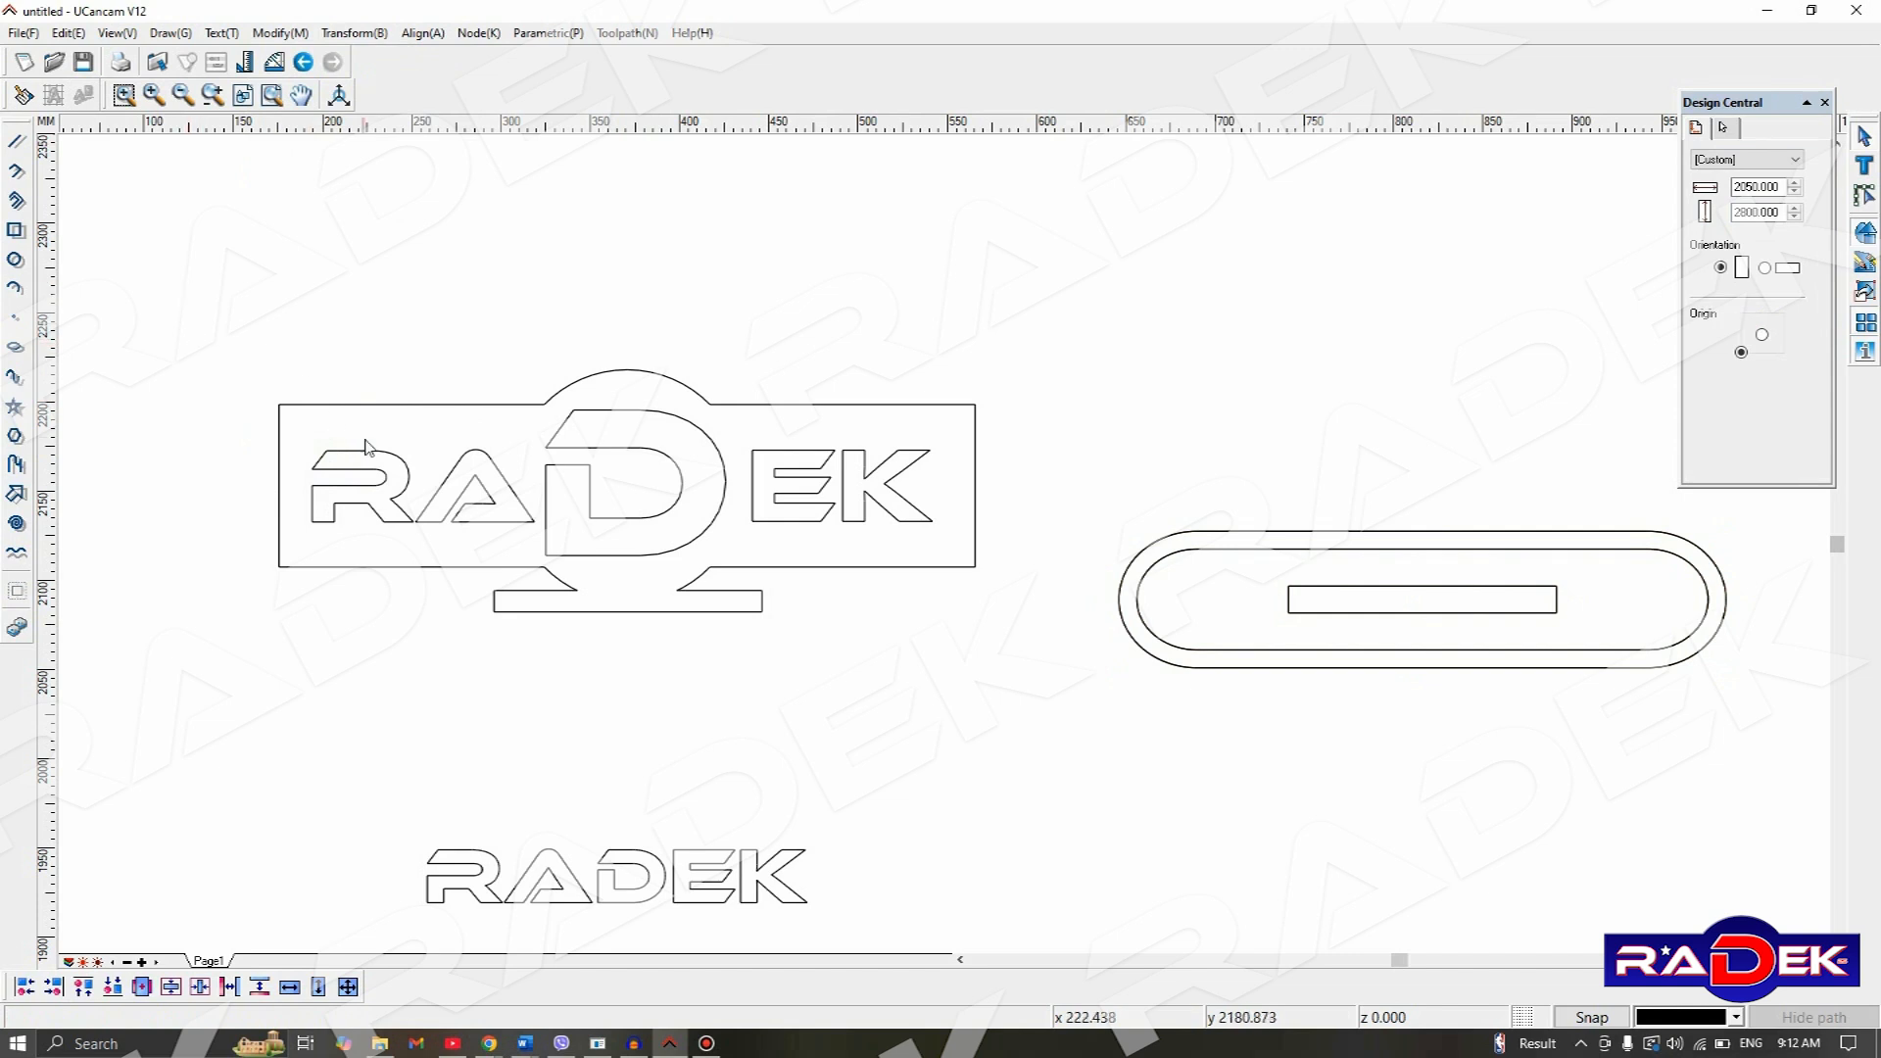
left_click(369, 459)
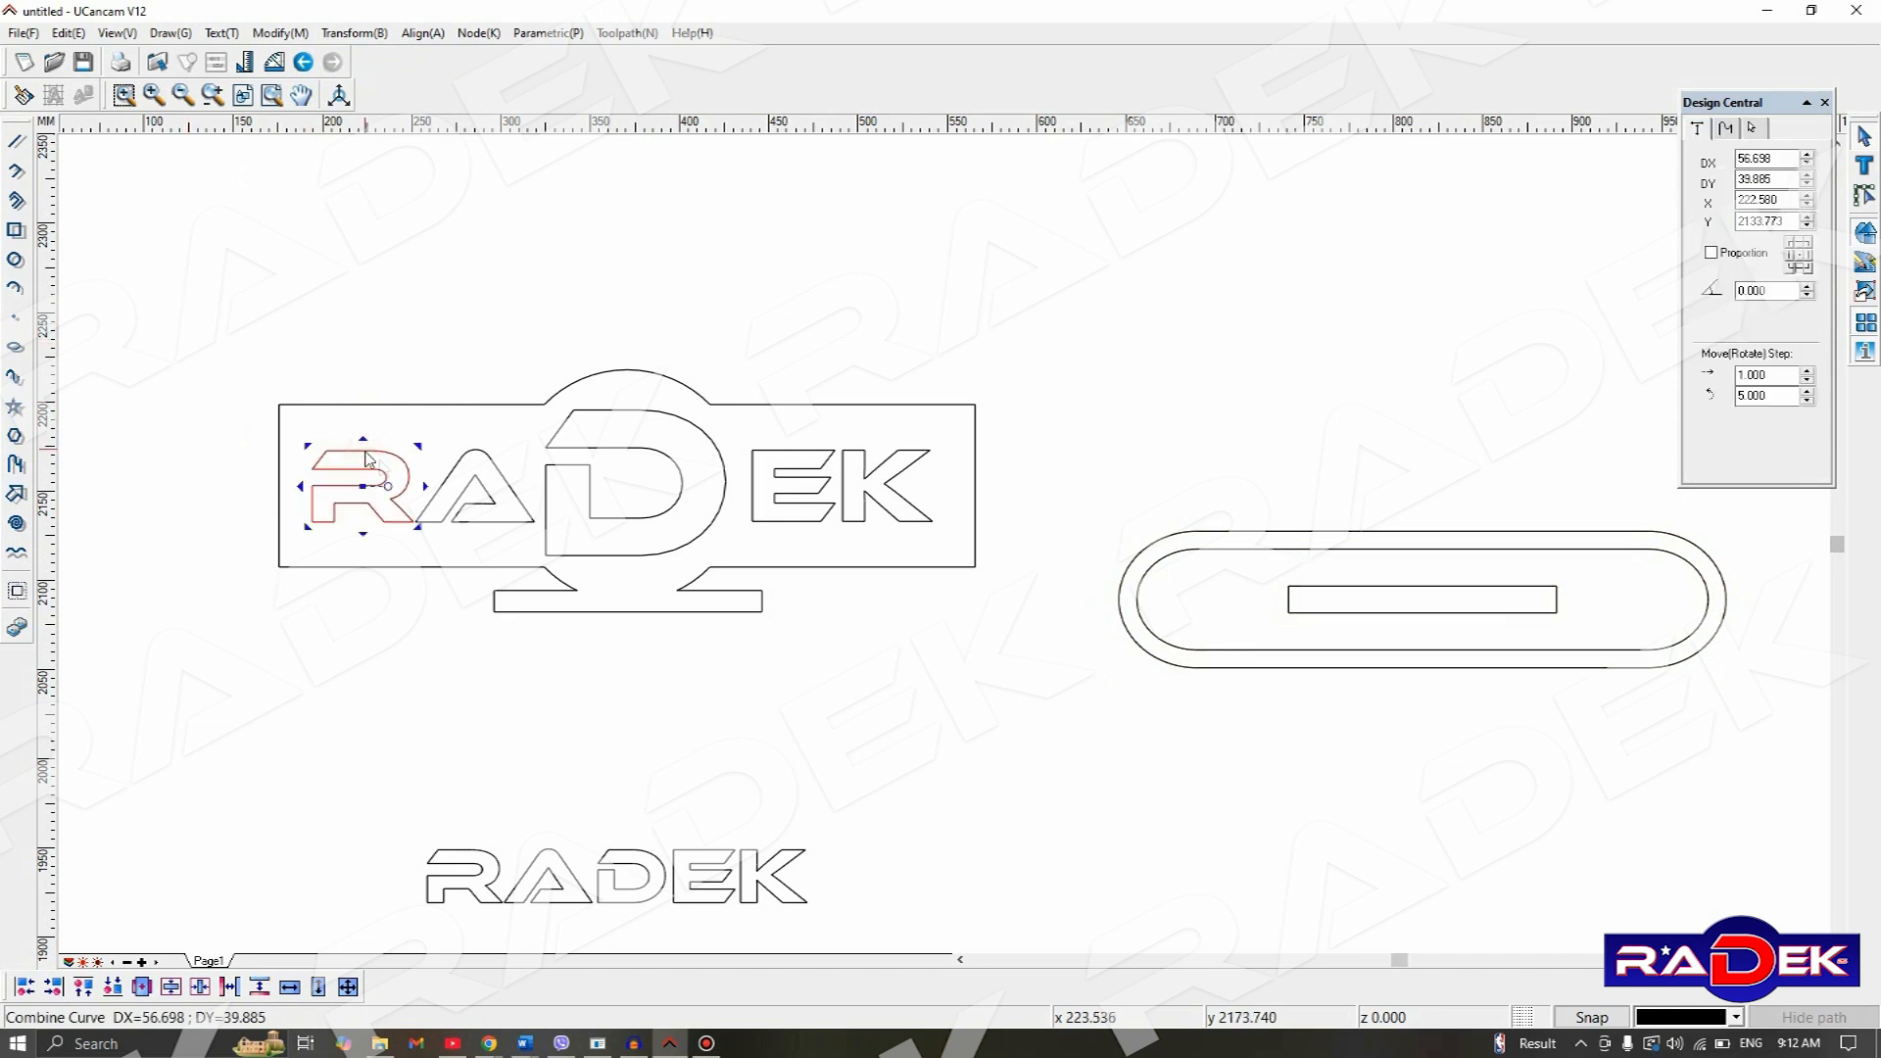
left_click(479, 461)
double_click(479, 457)
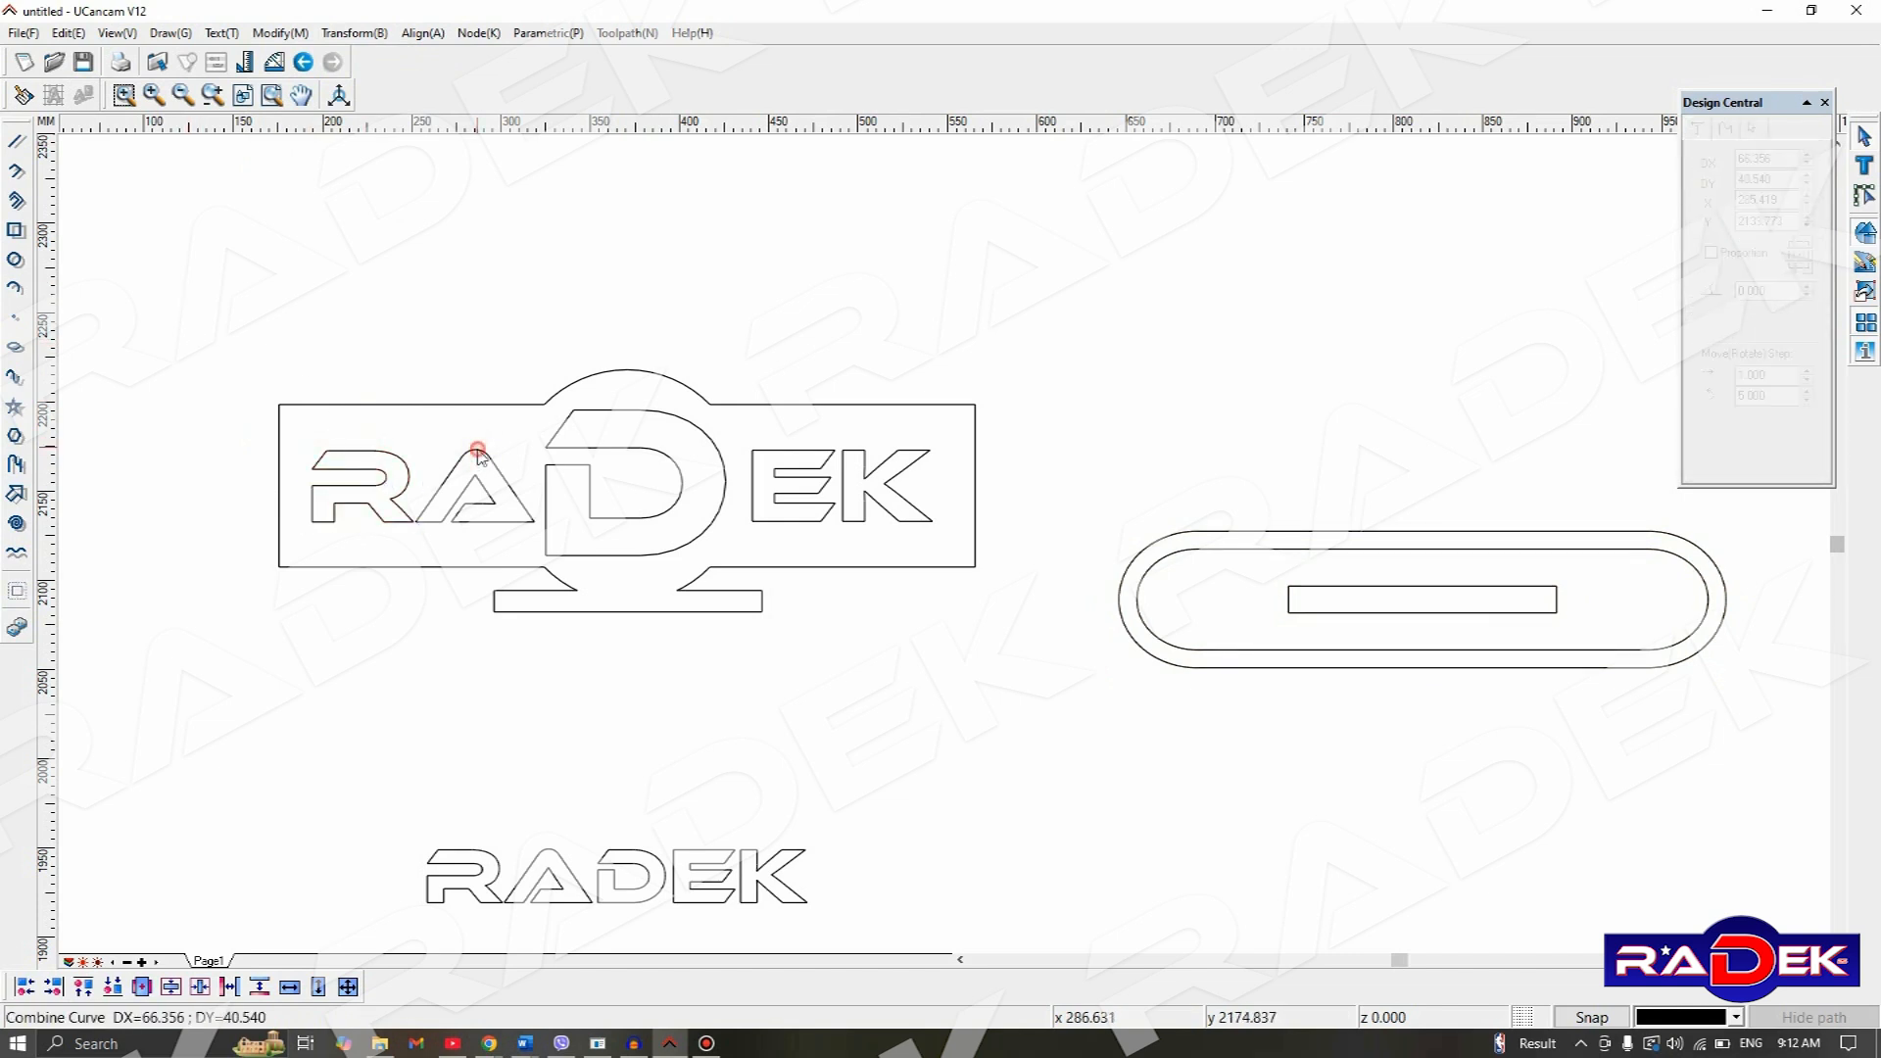
double_click(479, 349)
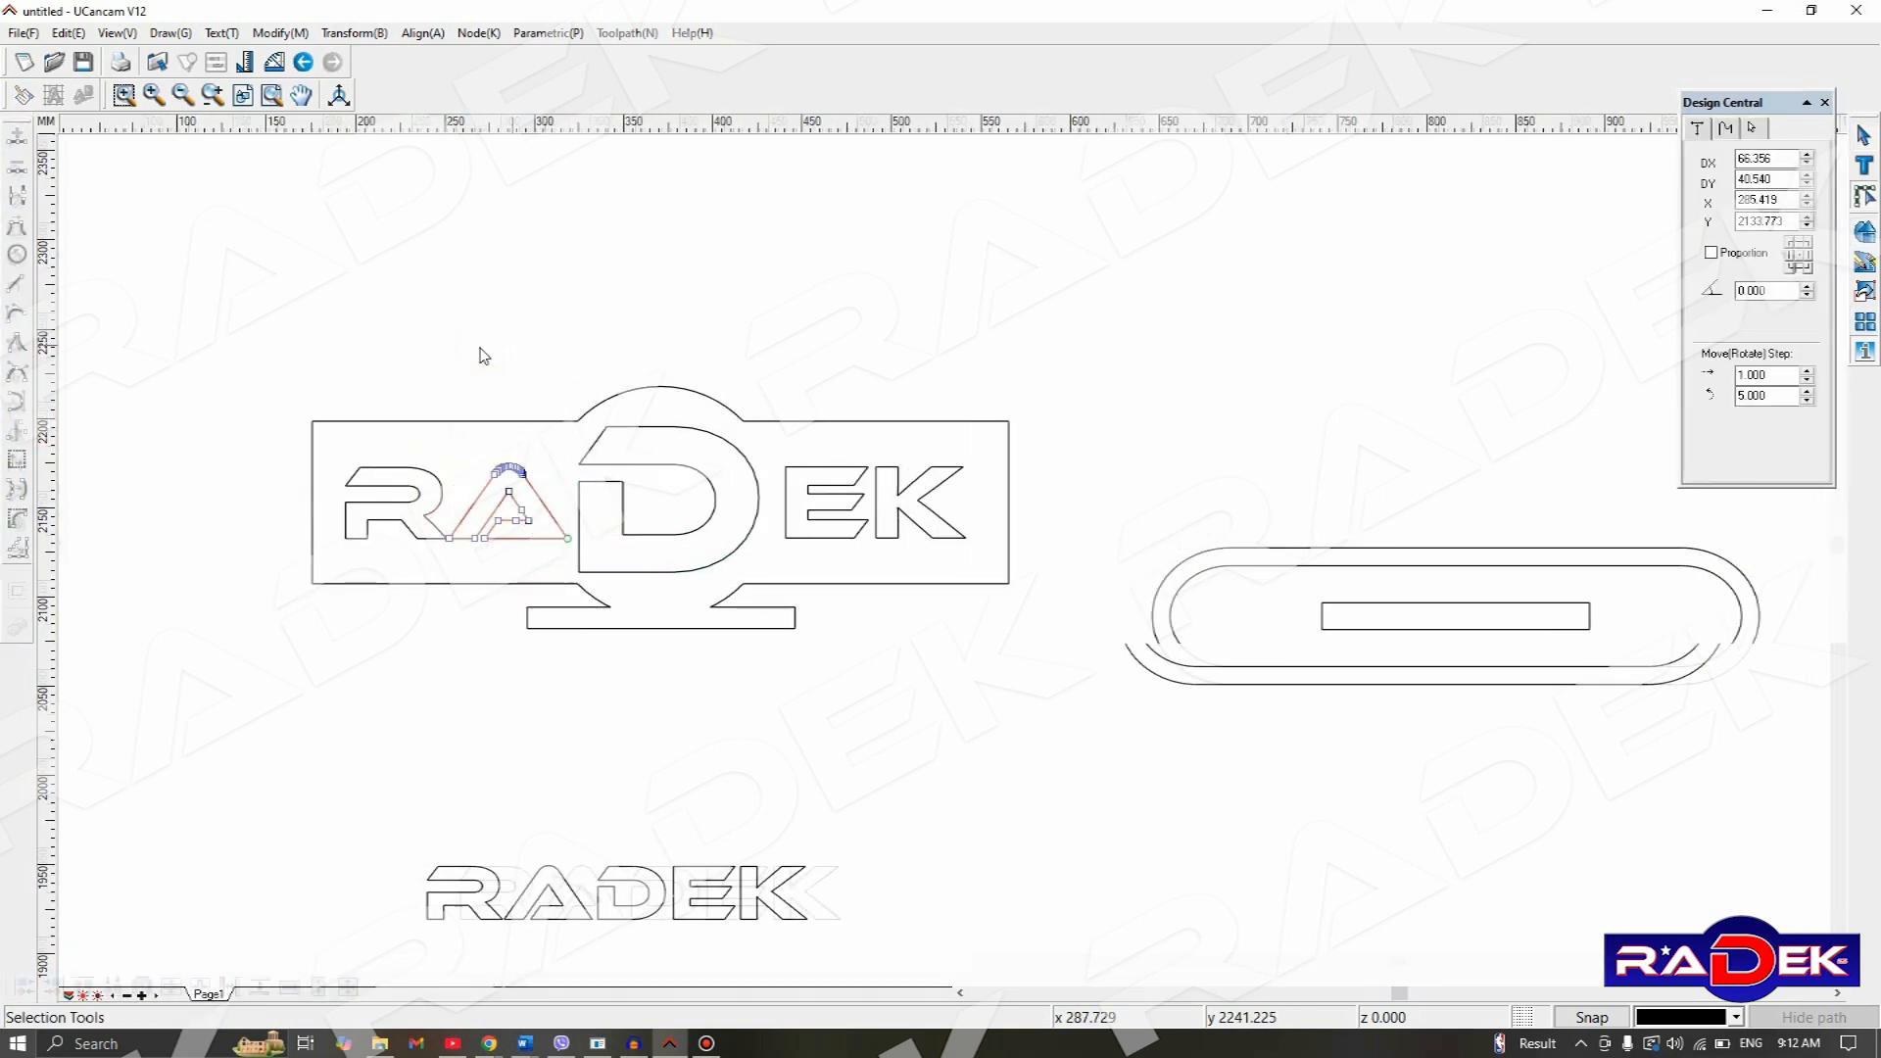
left_click(484, 368)
- Group the large logo's letters with the surrounding frame and attached base into one object
left_click_drag(185, 262, 1032, 739)
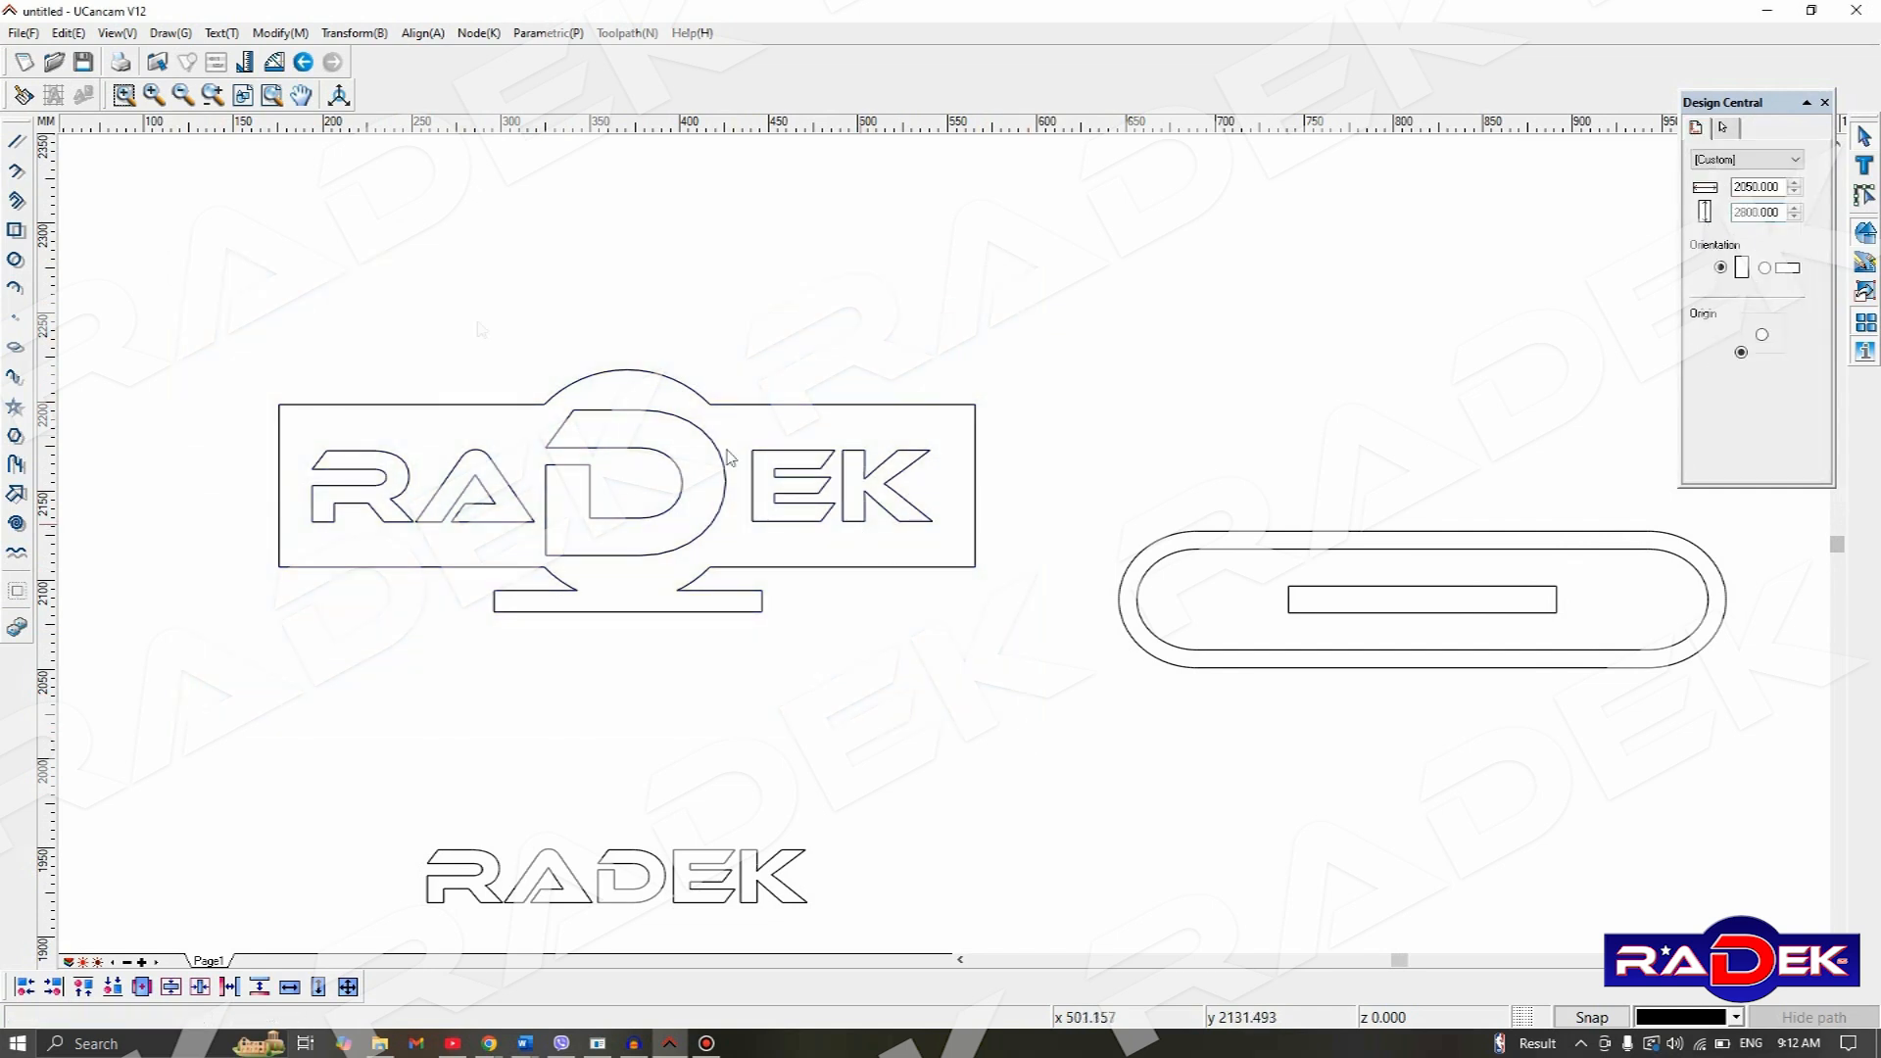
left_click_drag(164, 307, 1071, 704)
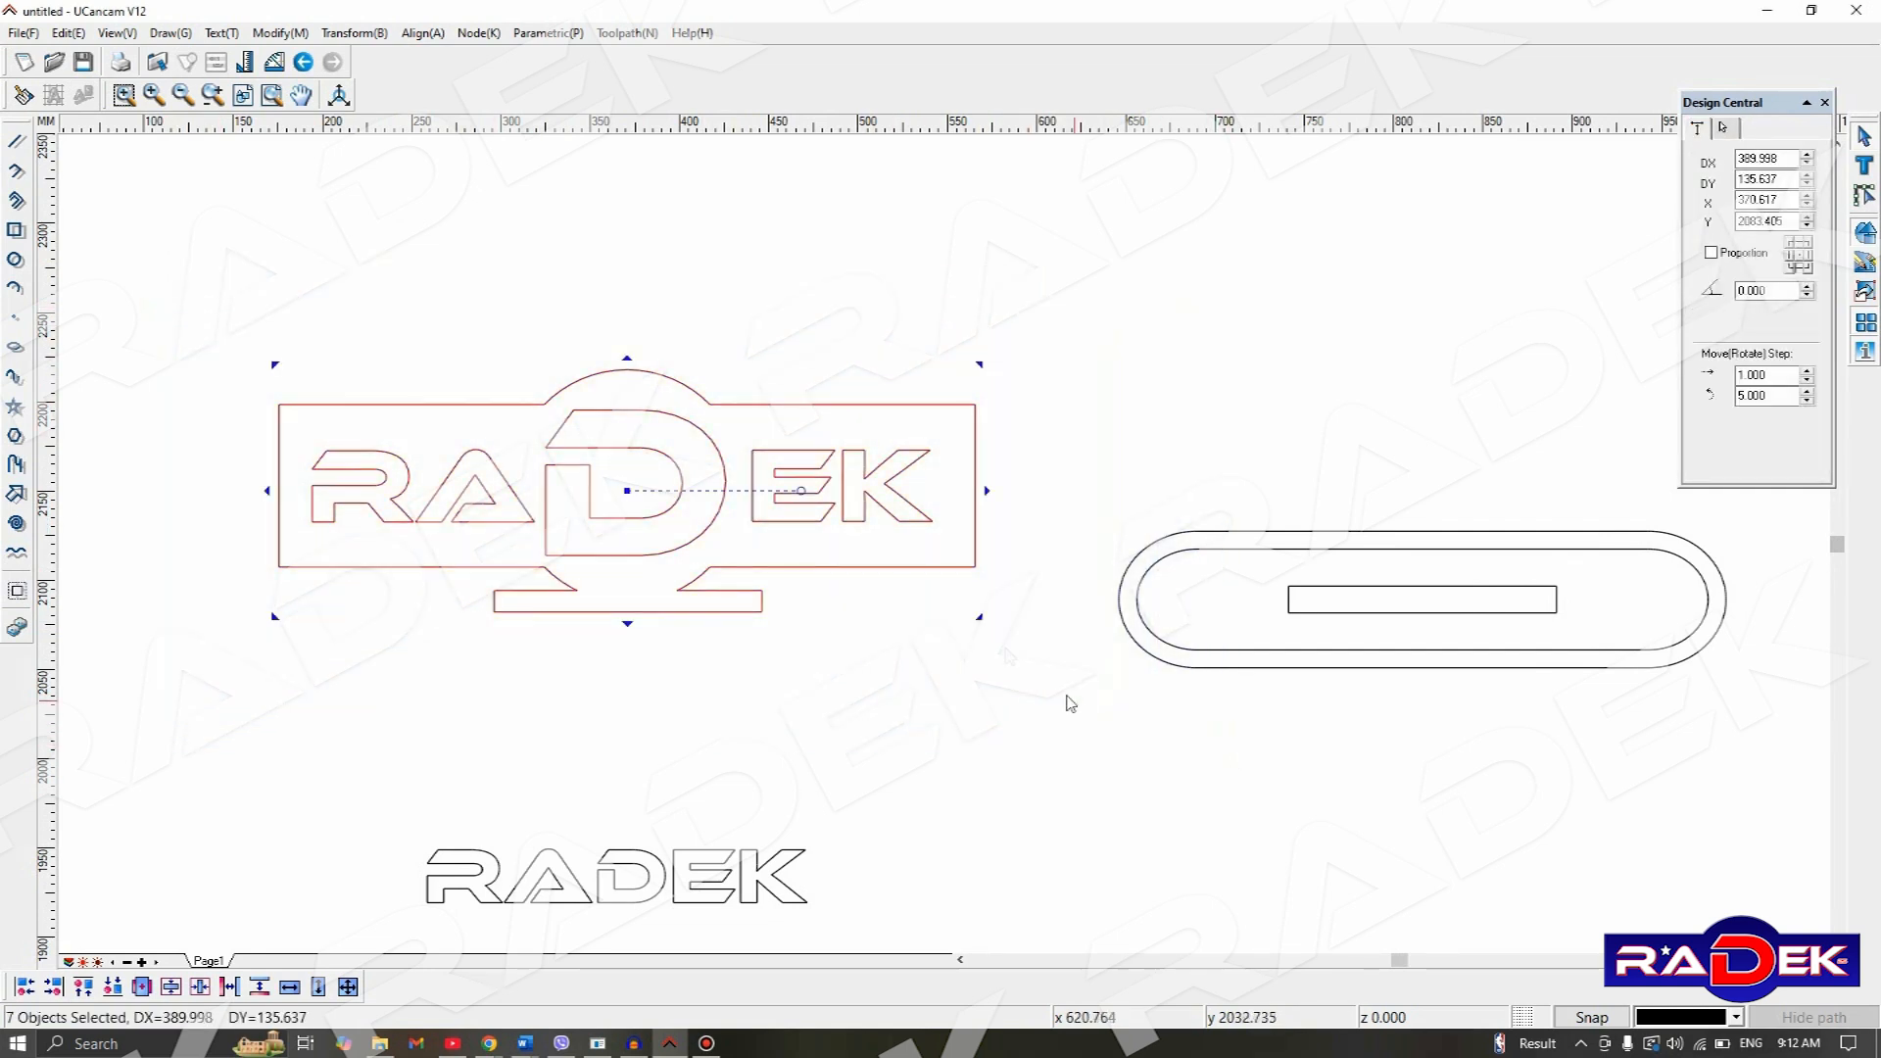
left_click(281, 34)
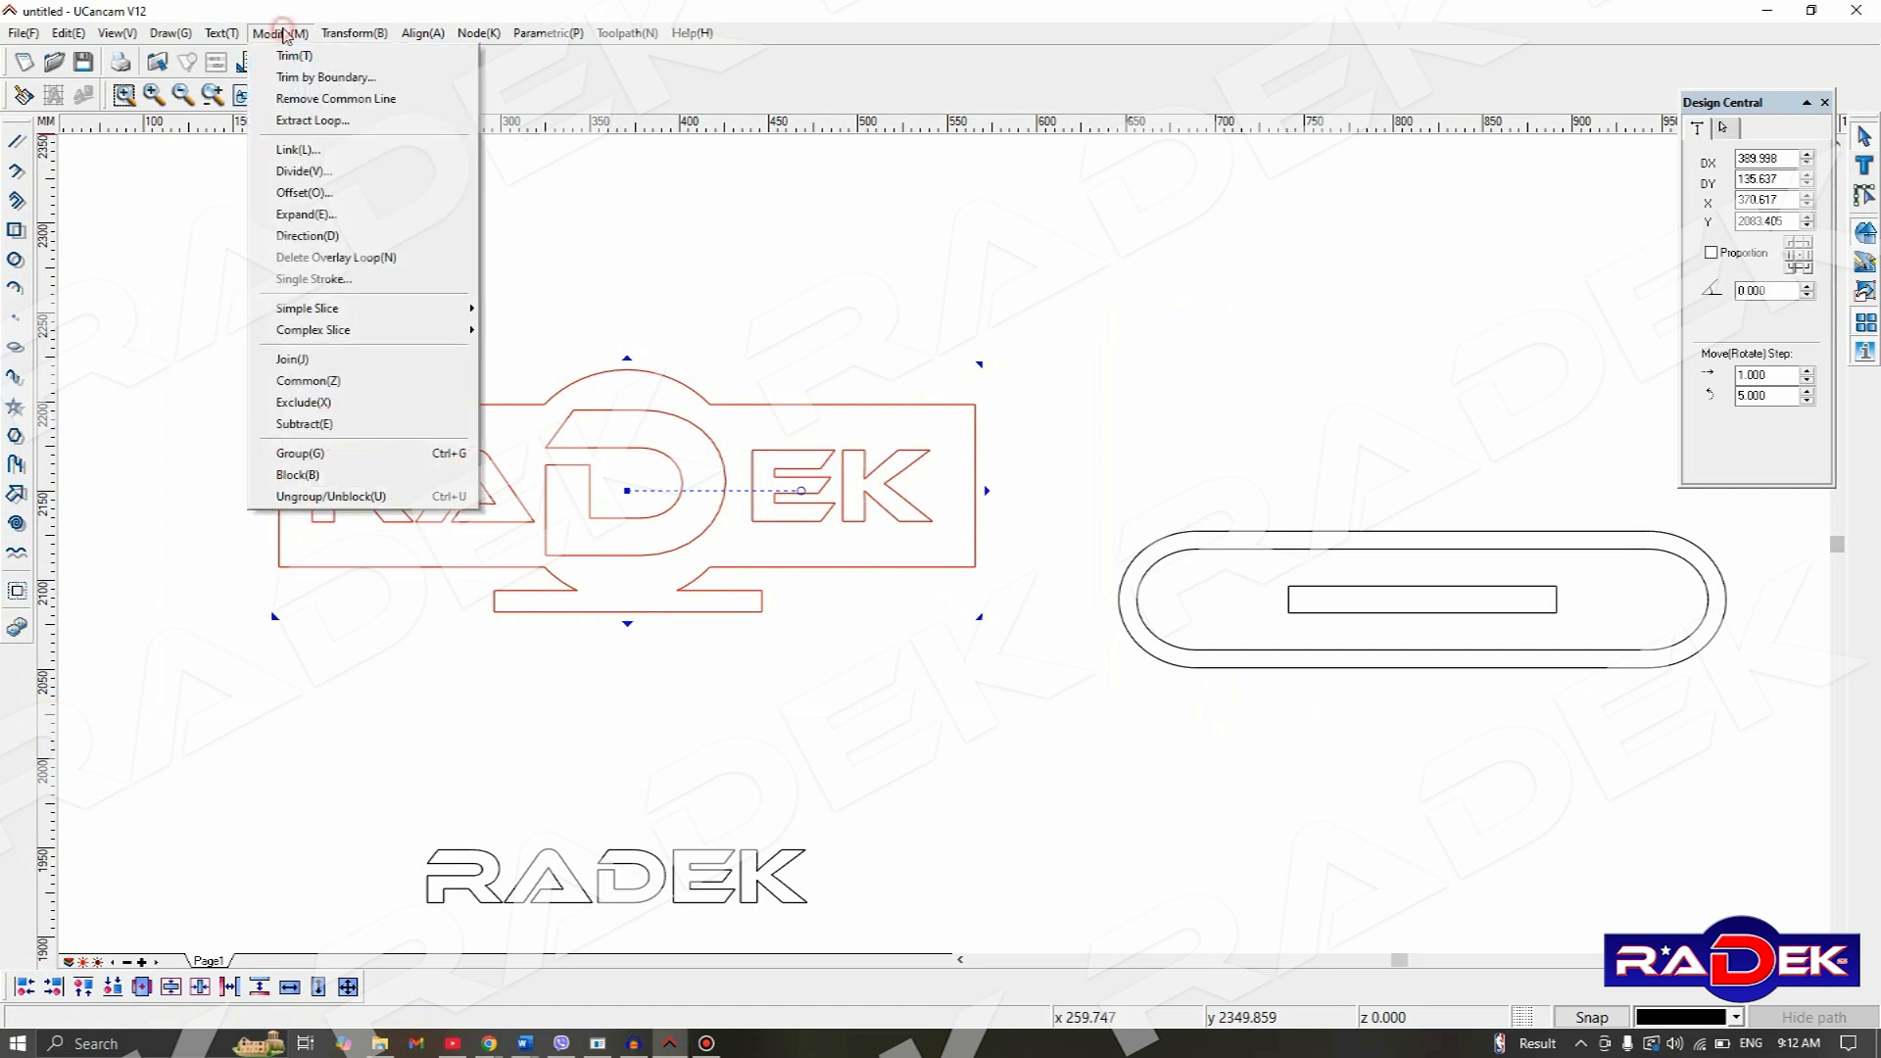
left_click(419, 454)
left_click(602, 245)
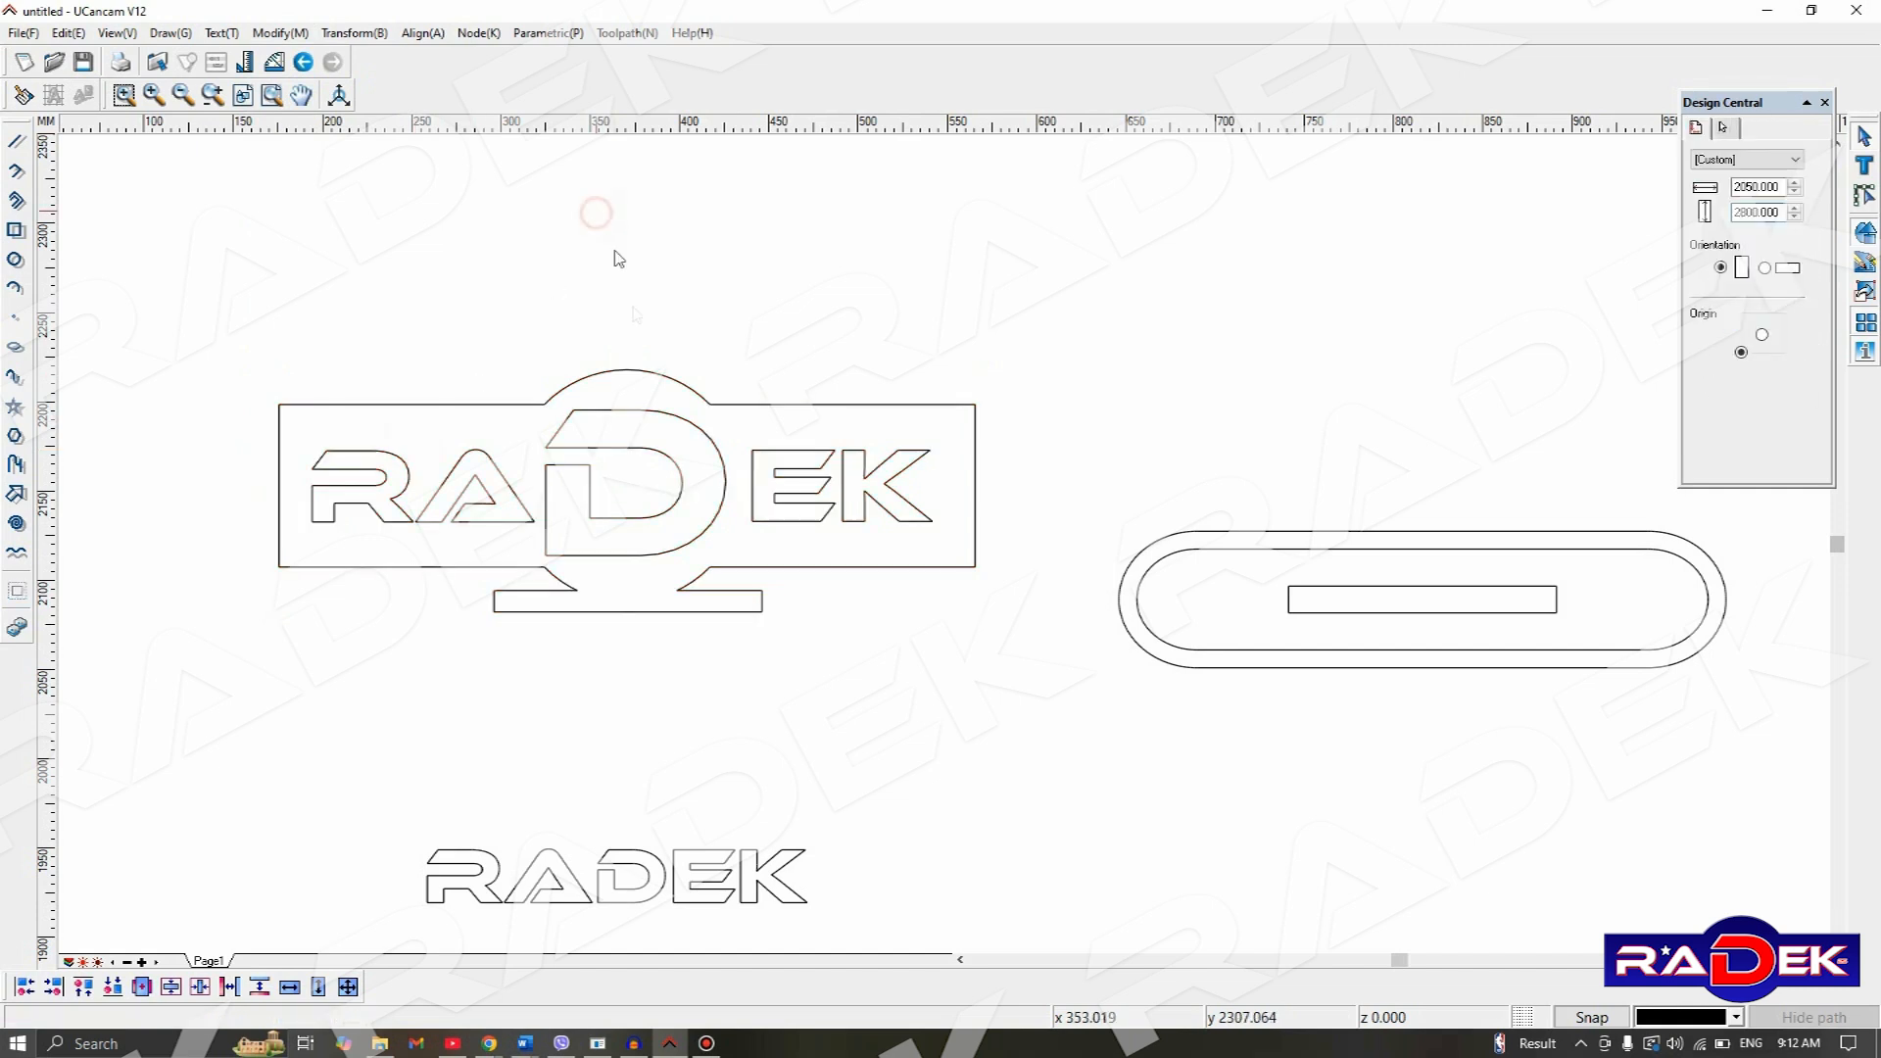
- Check the grouping of the large logo and of the rounded shape by selecting each one
left_click(635, 424)
left_click(708, 336)
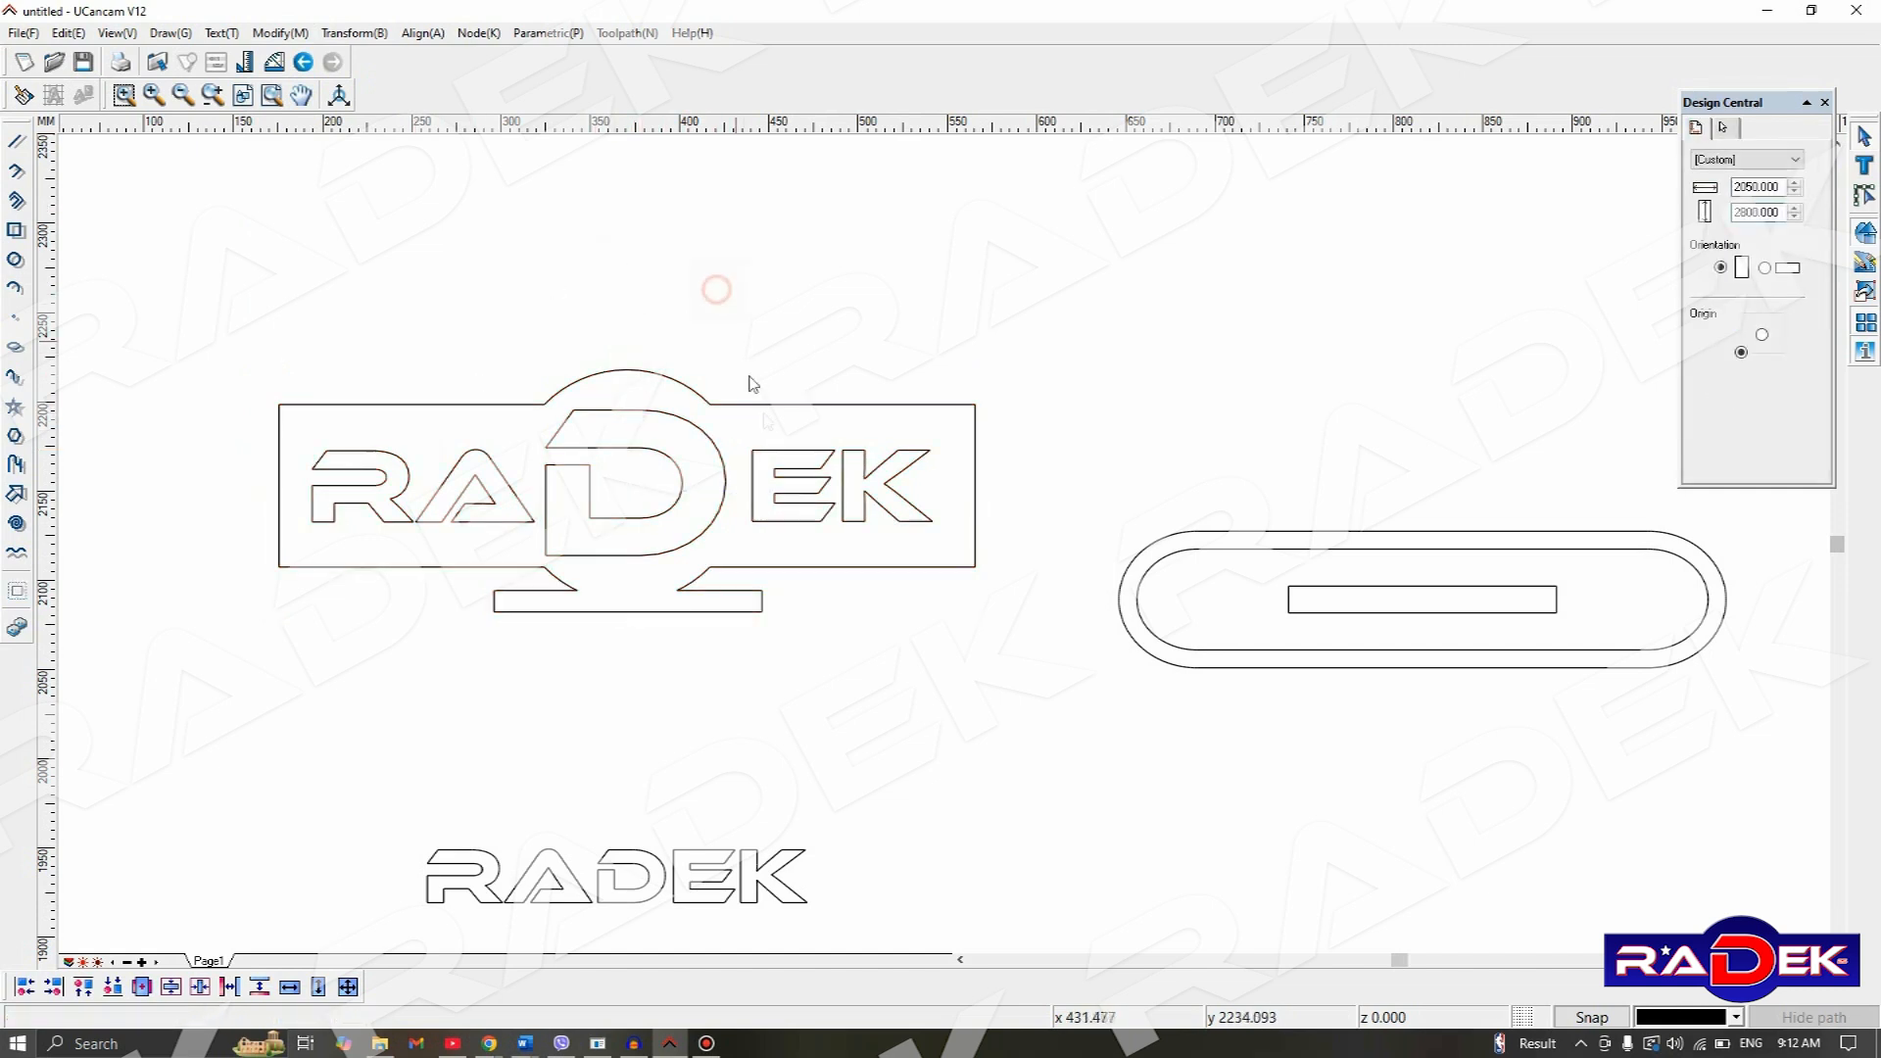
left_click(762, 404)
left_click(794, 358)
left_click(793, 460)
left_click(813, 284)
left_click(1301, 593)
left_click(1199, 407)
- Move the grouped rounded shape to just below the large logo's base, roughly centred under it
left_click_drag(1072, 439, 1791, 750)
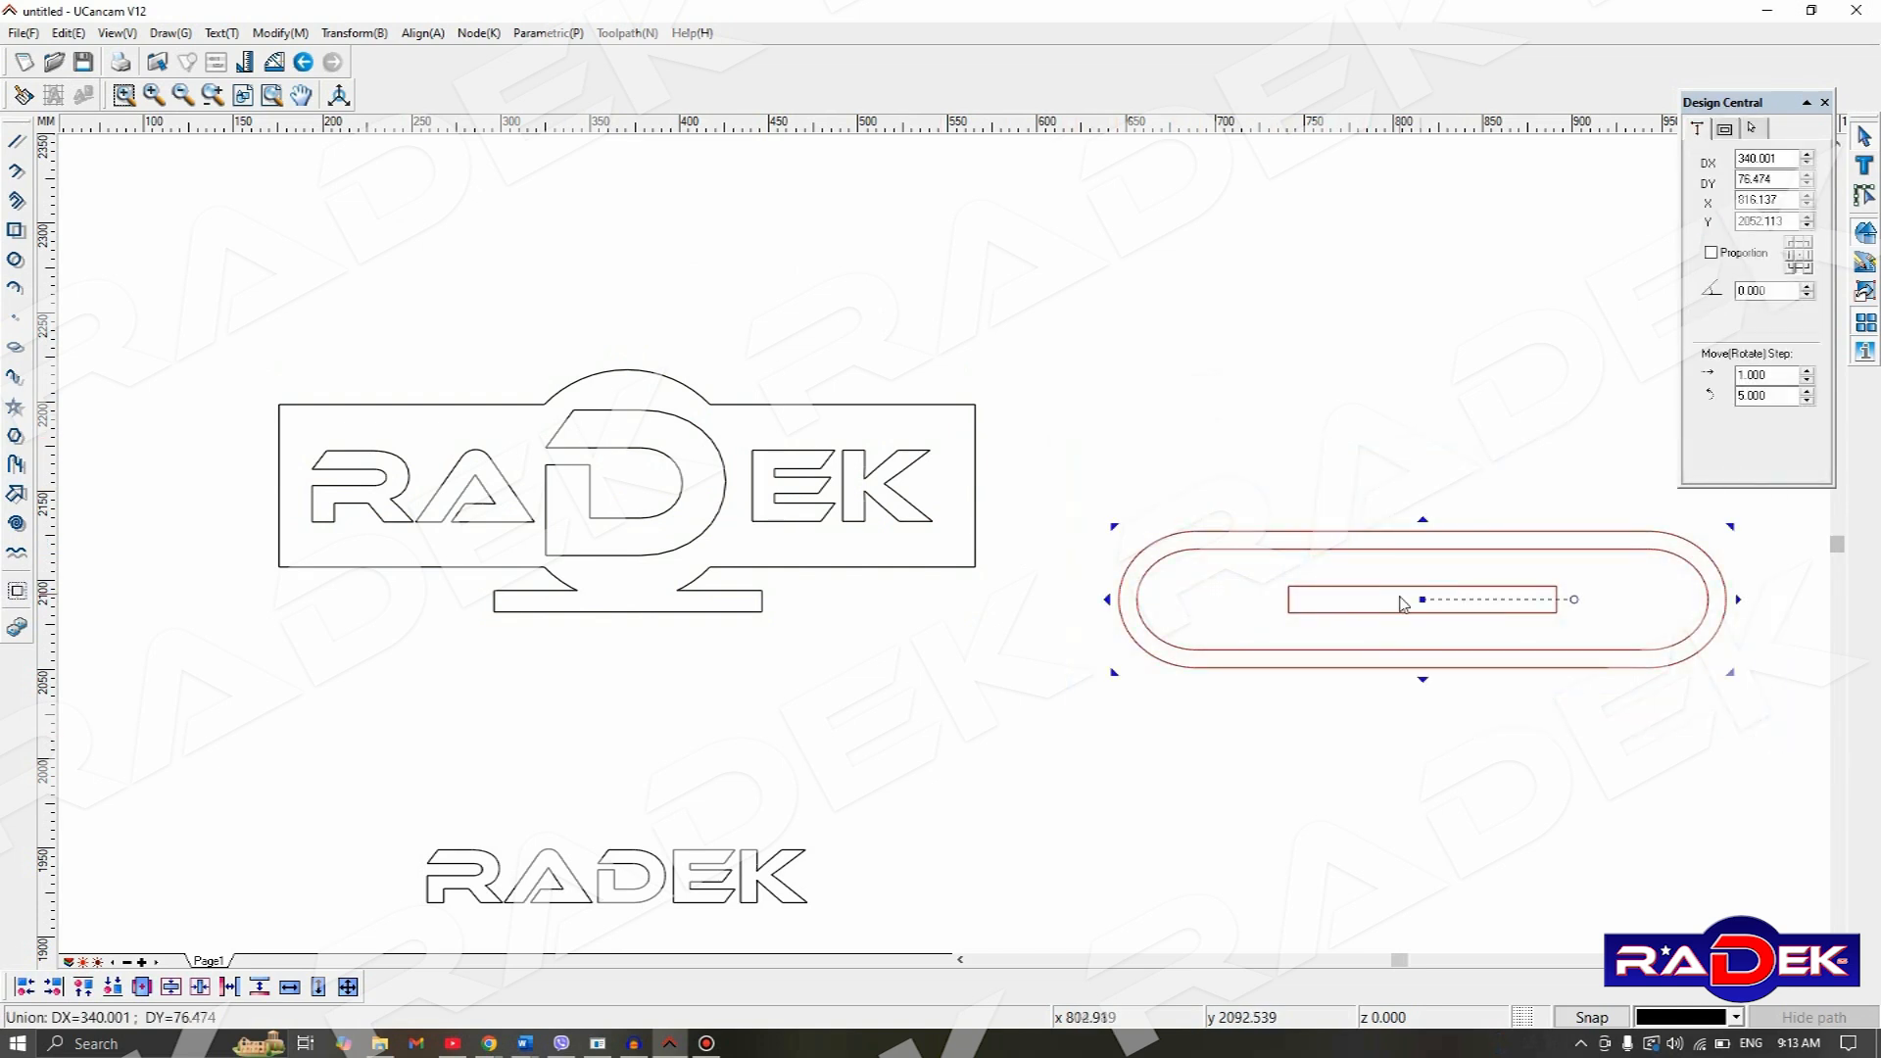
left_click_drag(1423, 599, 627, 738)
left_click(336, 299)
left_click_drag(142, 263, 1192, 638)
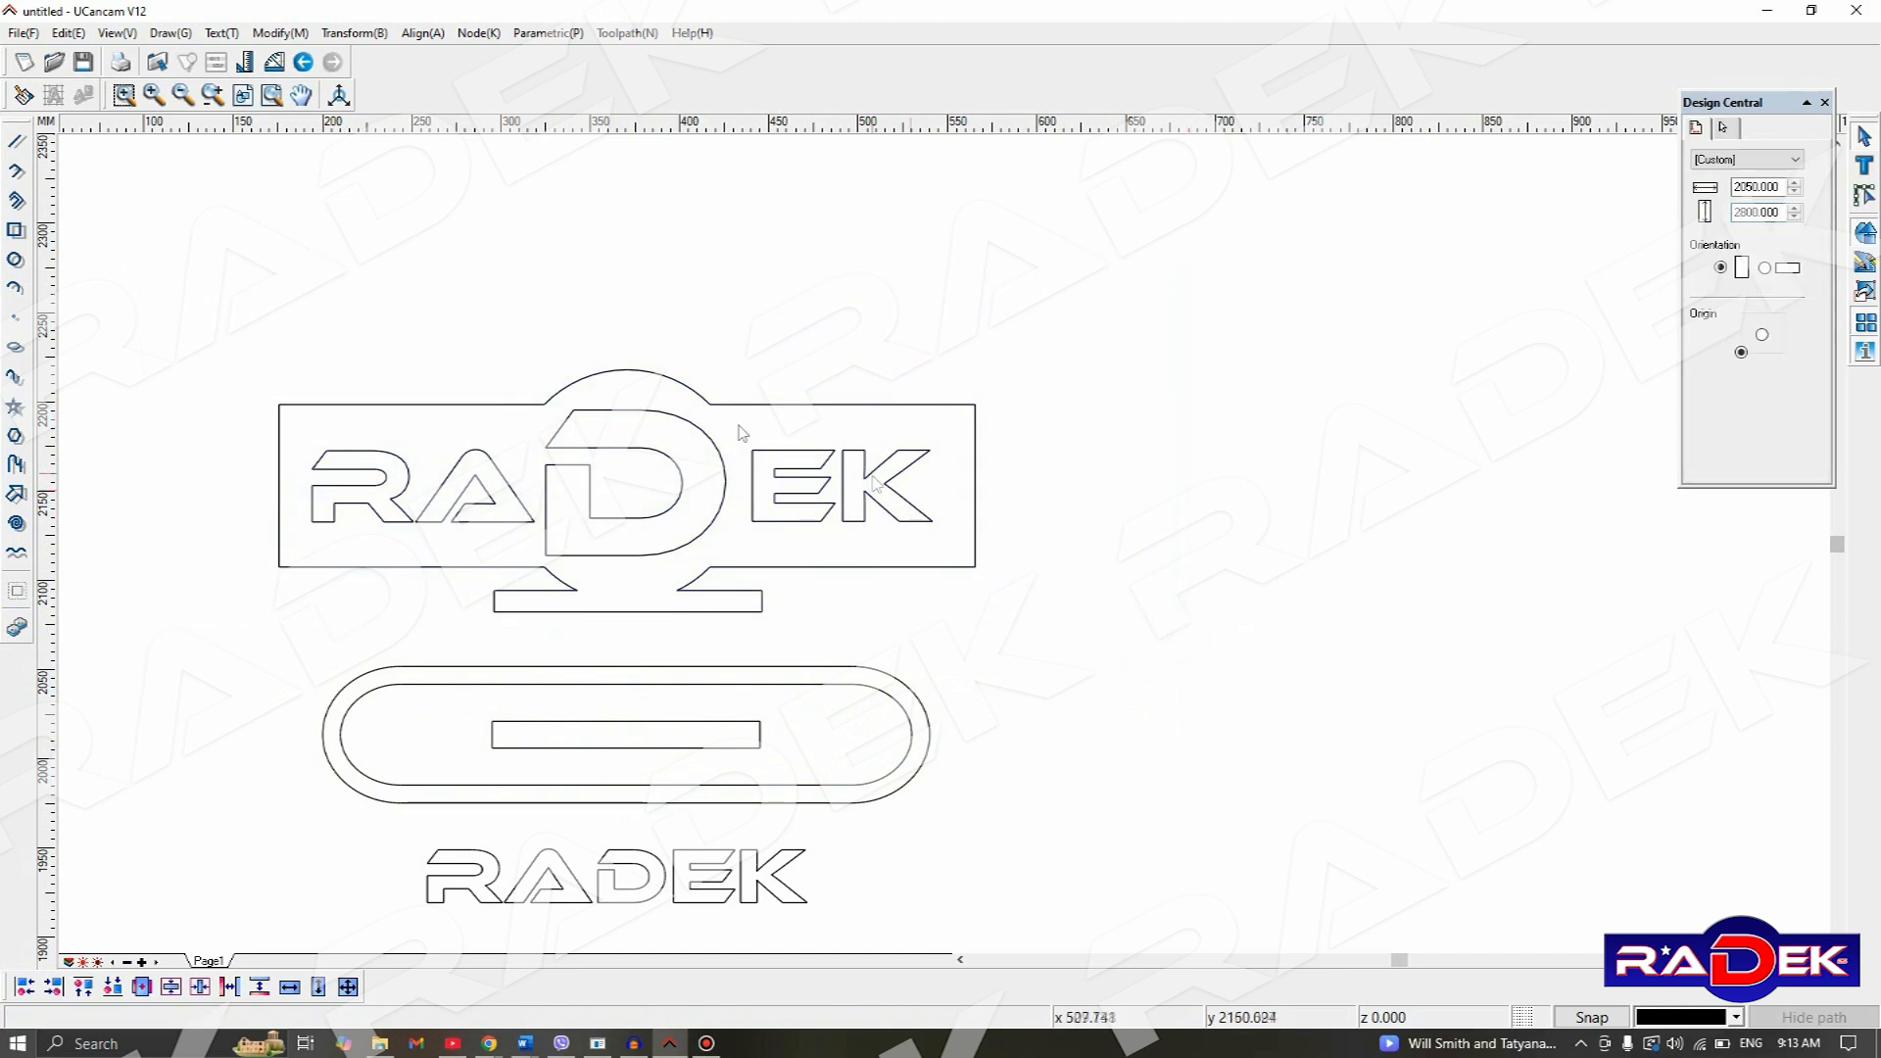
left_click(545, 409)
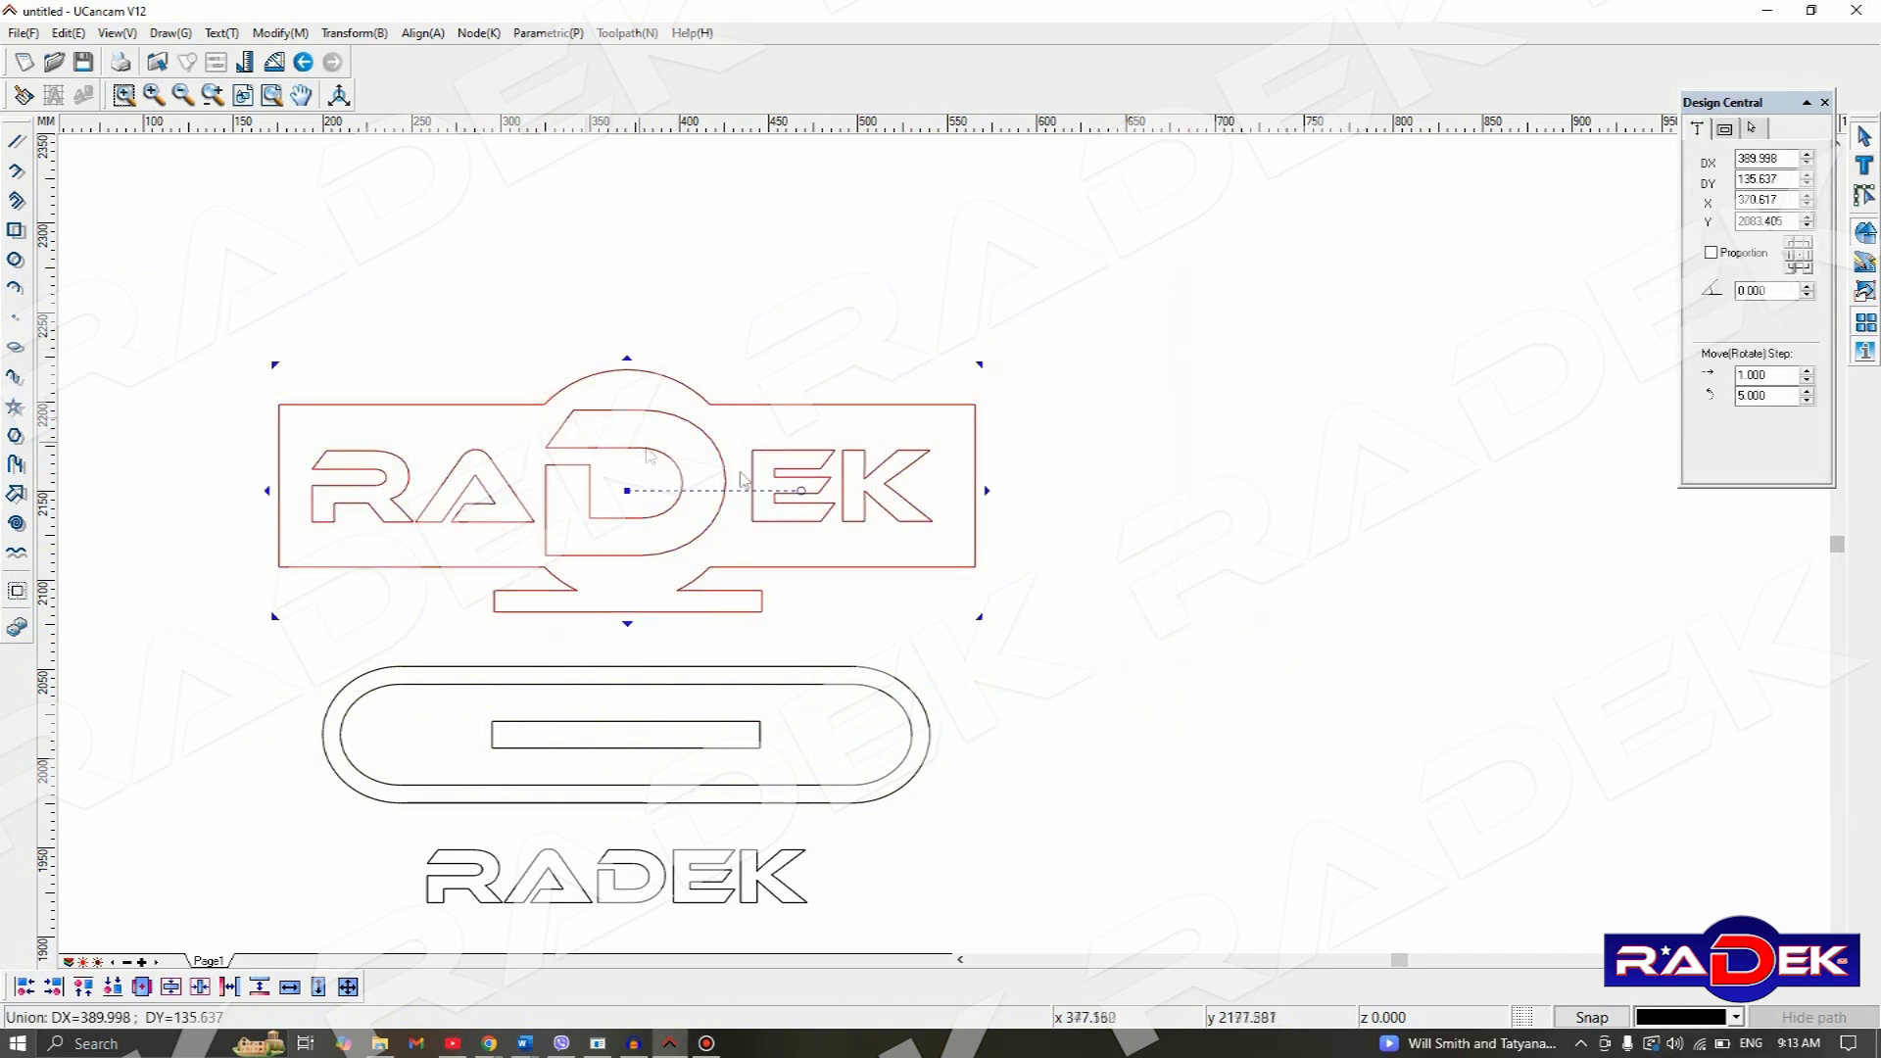
left_click(436, 360)
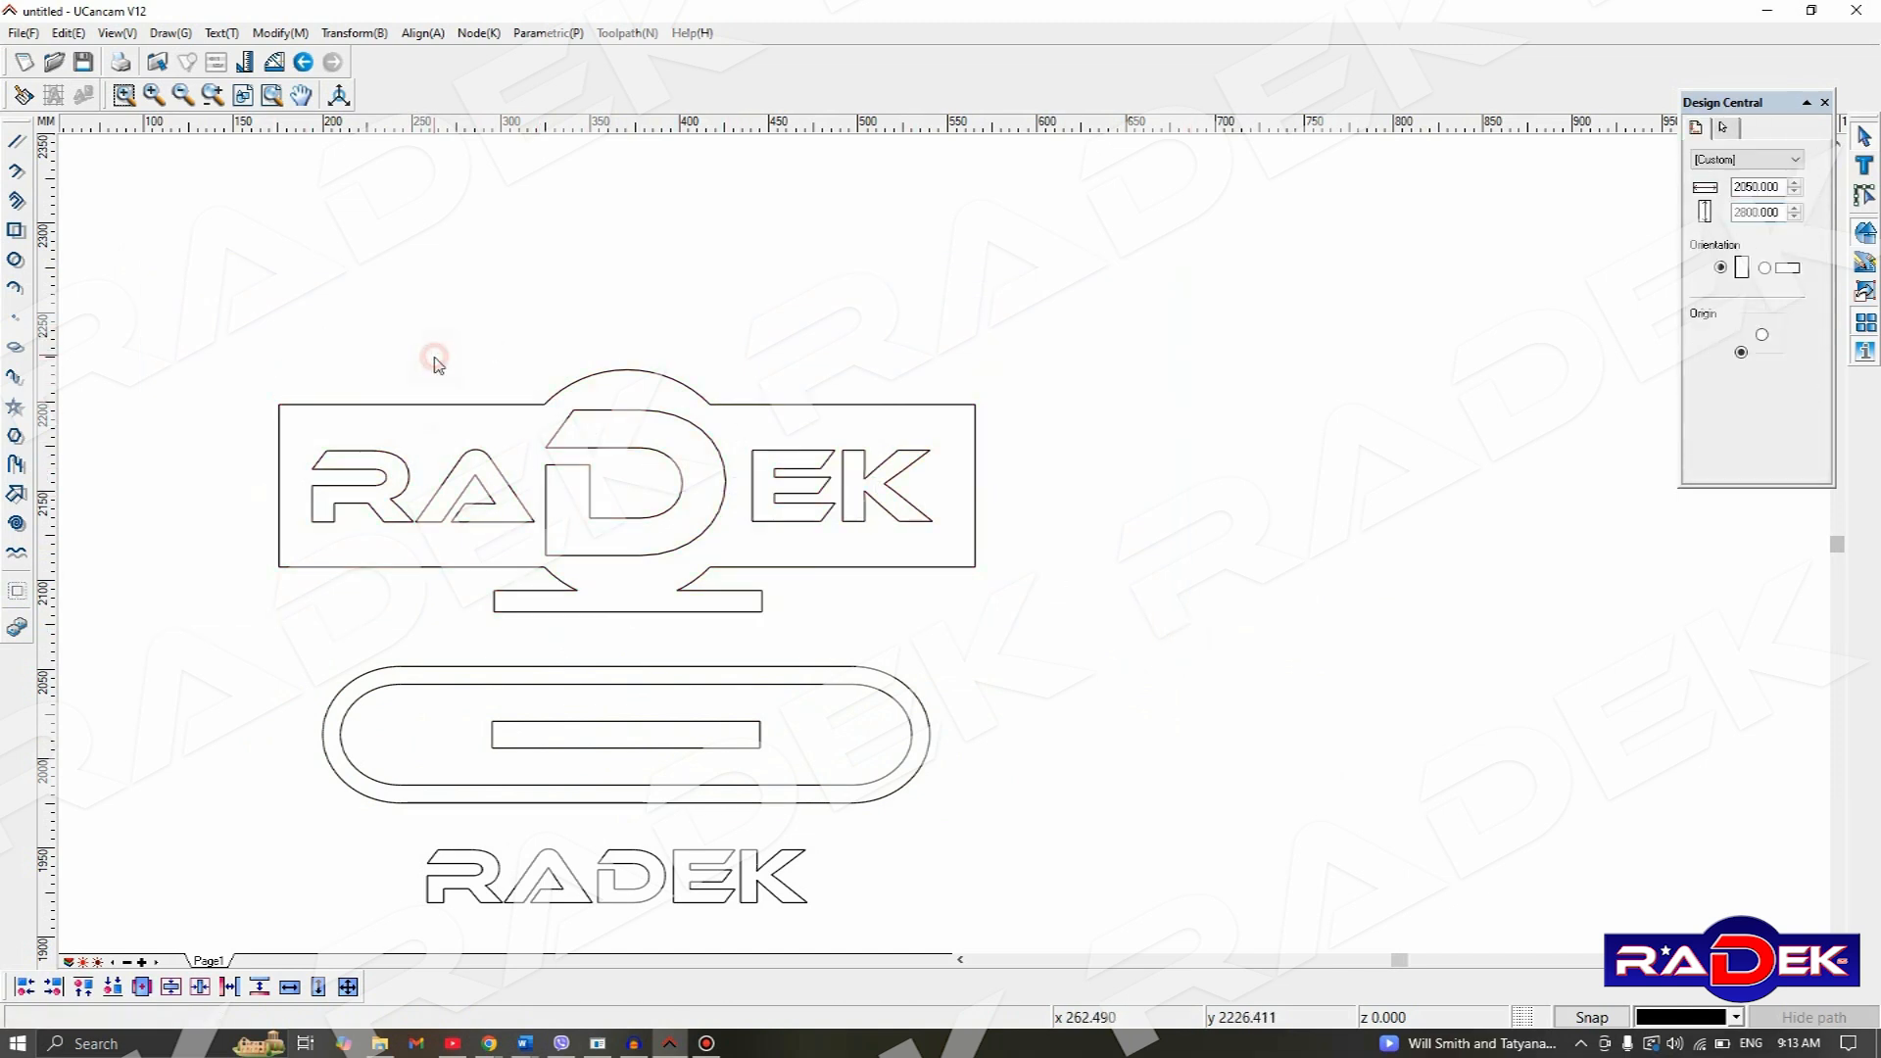
- Ungroup the large logo so its outer frame can be selected separately from the letters
scroll(446, 431, "up", 5)
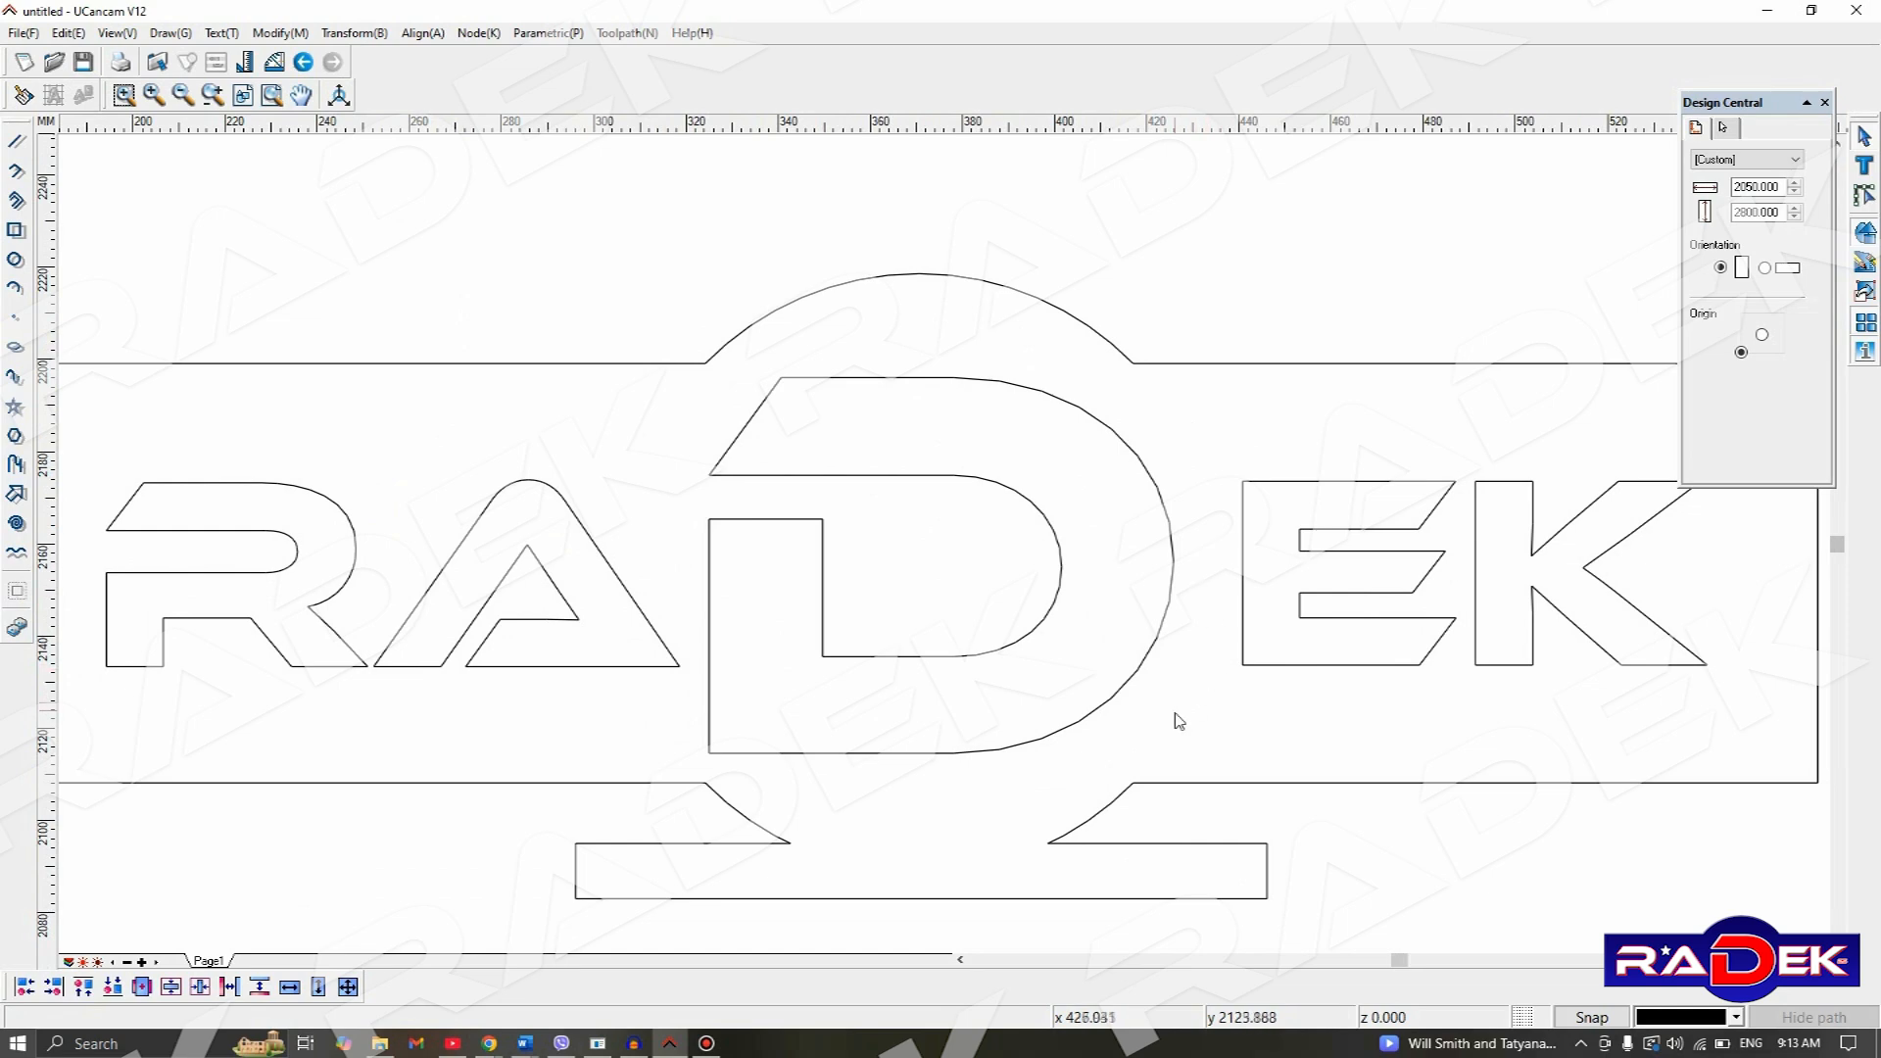
scroll(1195, 441, "down", 4)
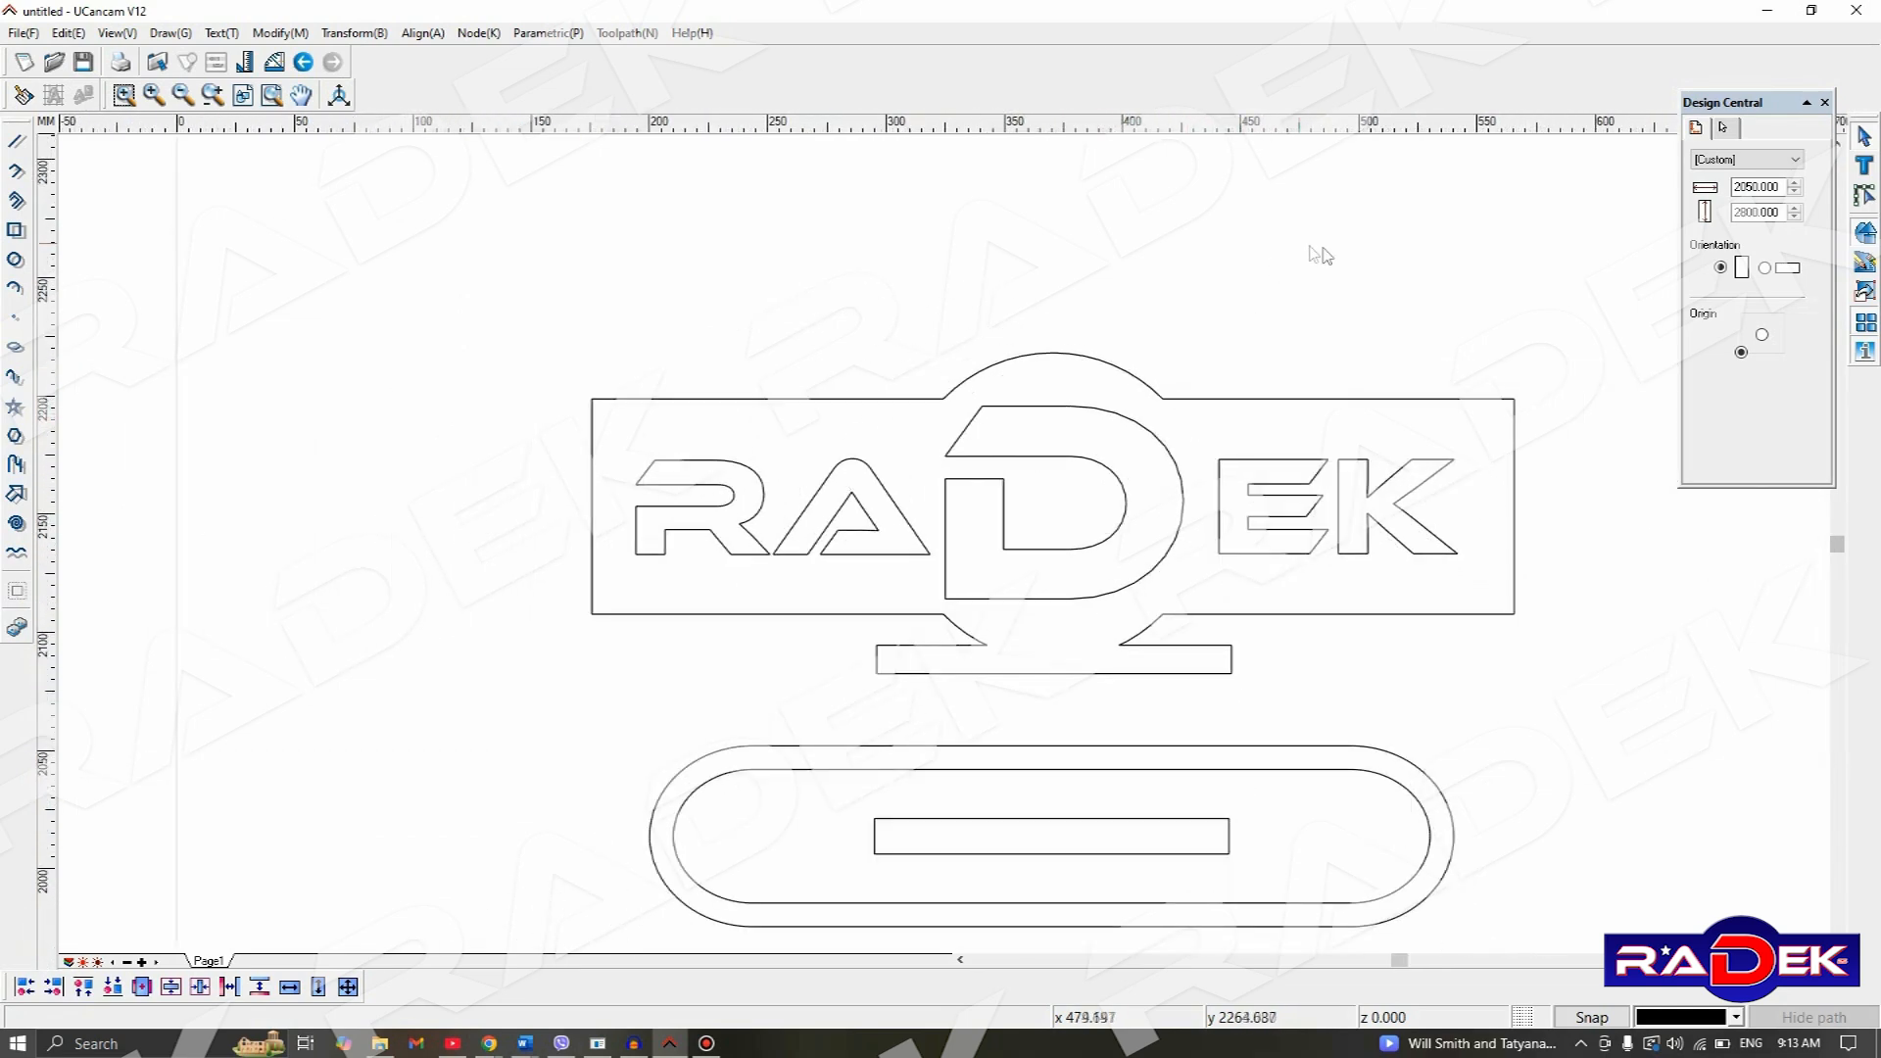
middle_click_drag(1310, 252, 1109, 240)
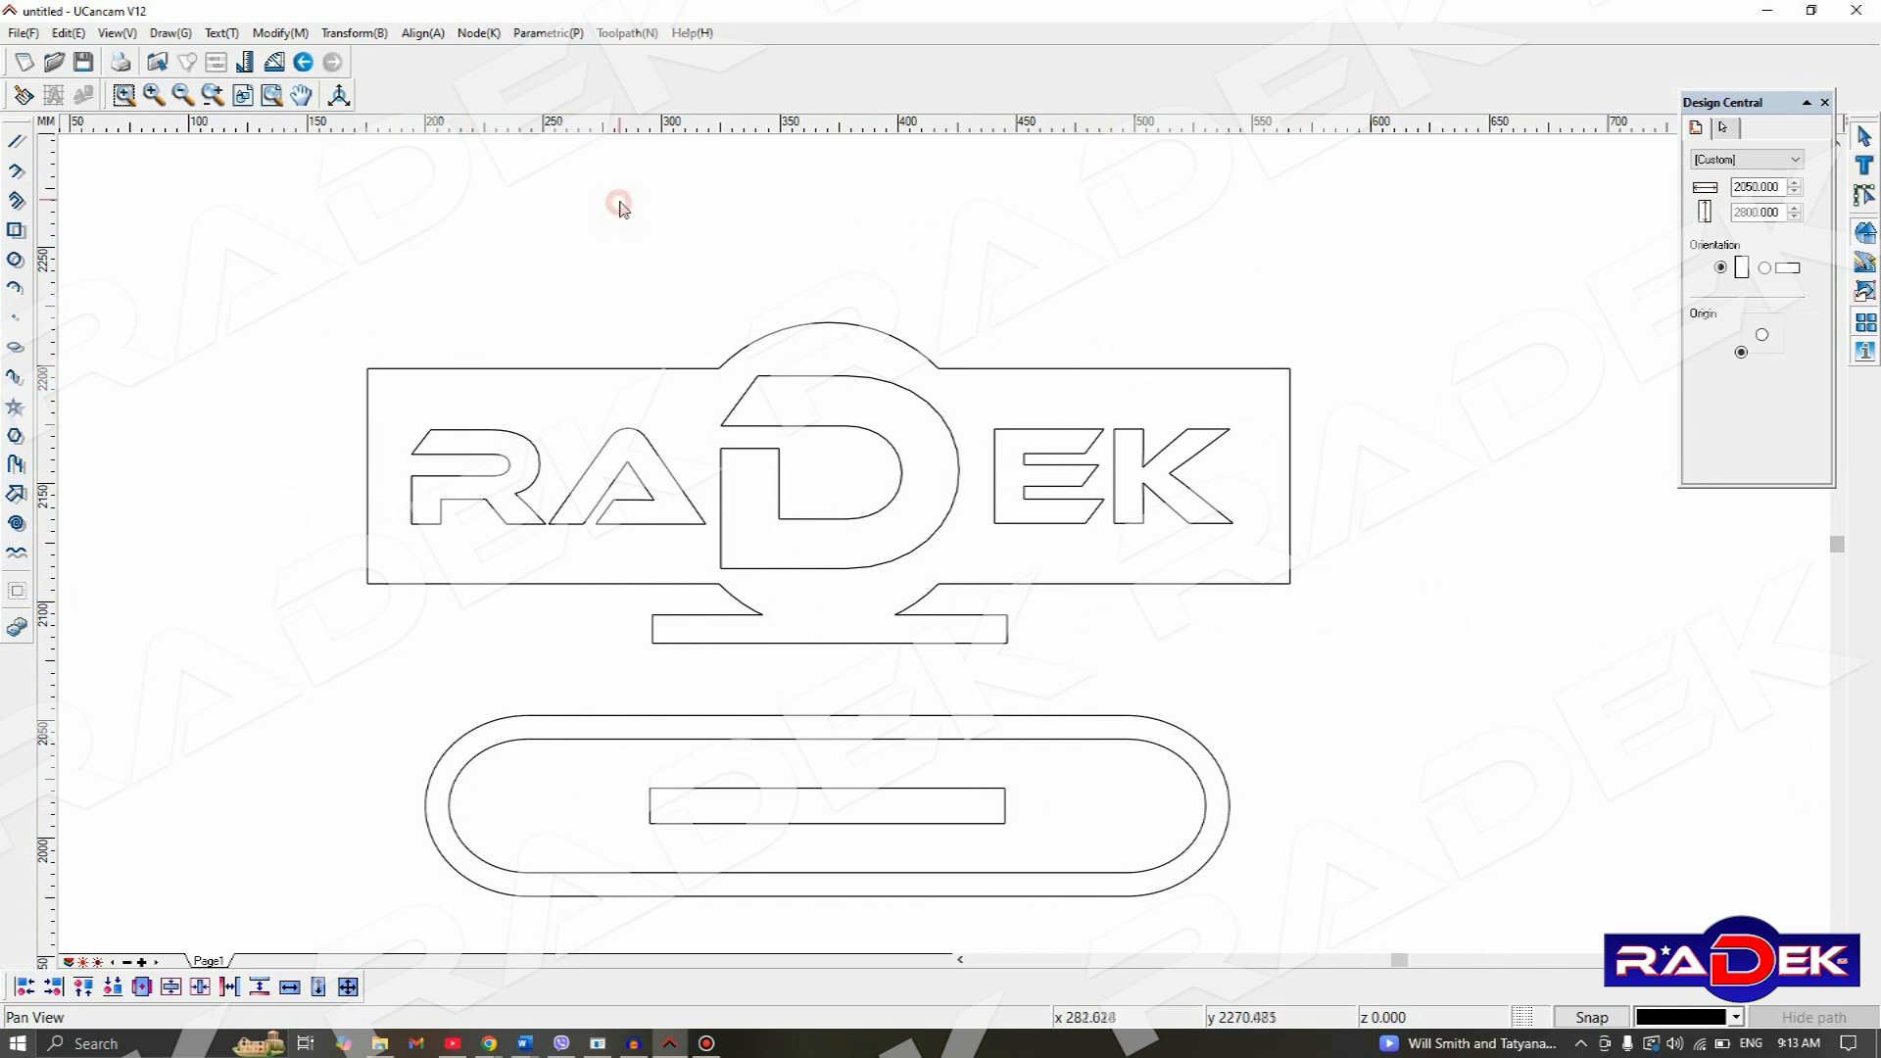
left_click(645, 368)
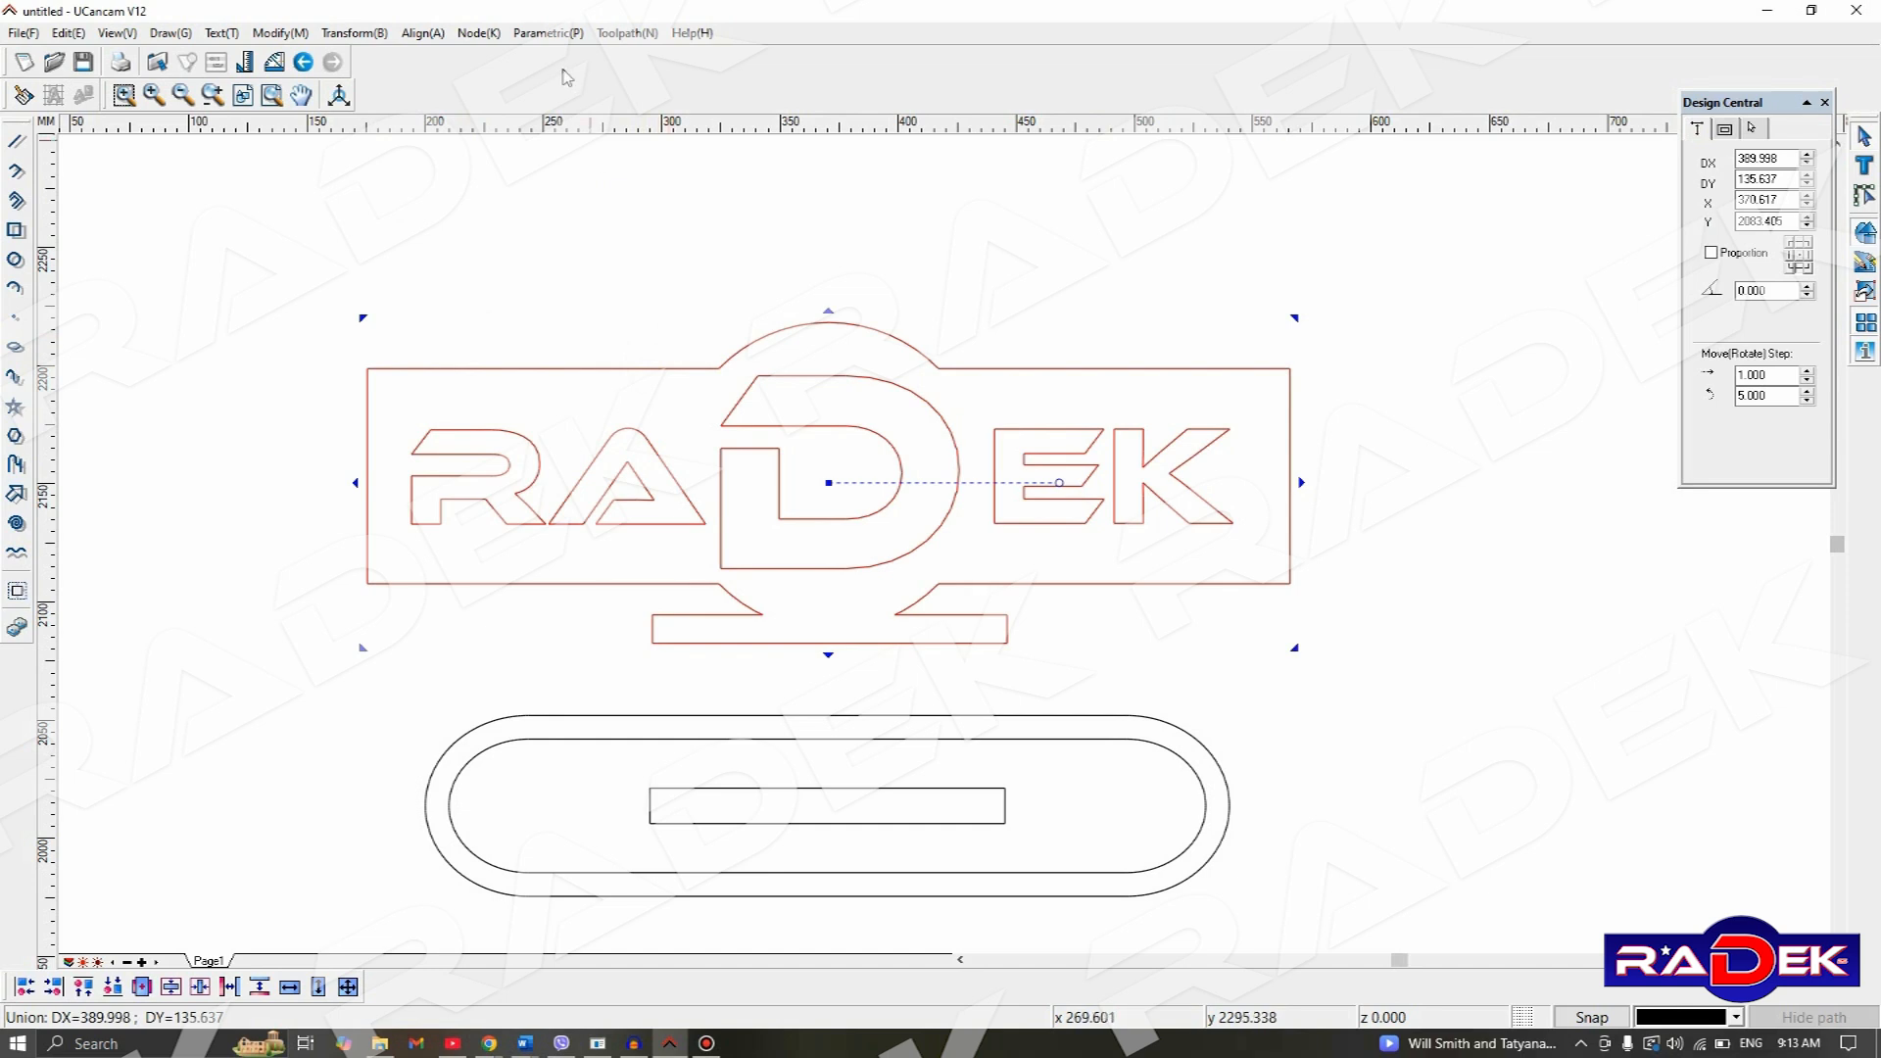
key("Escape")
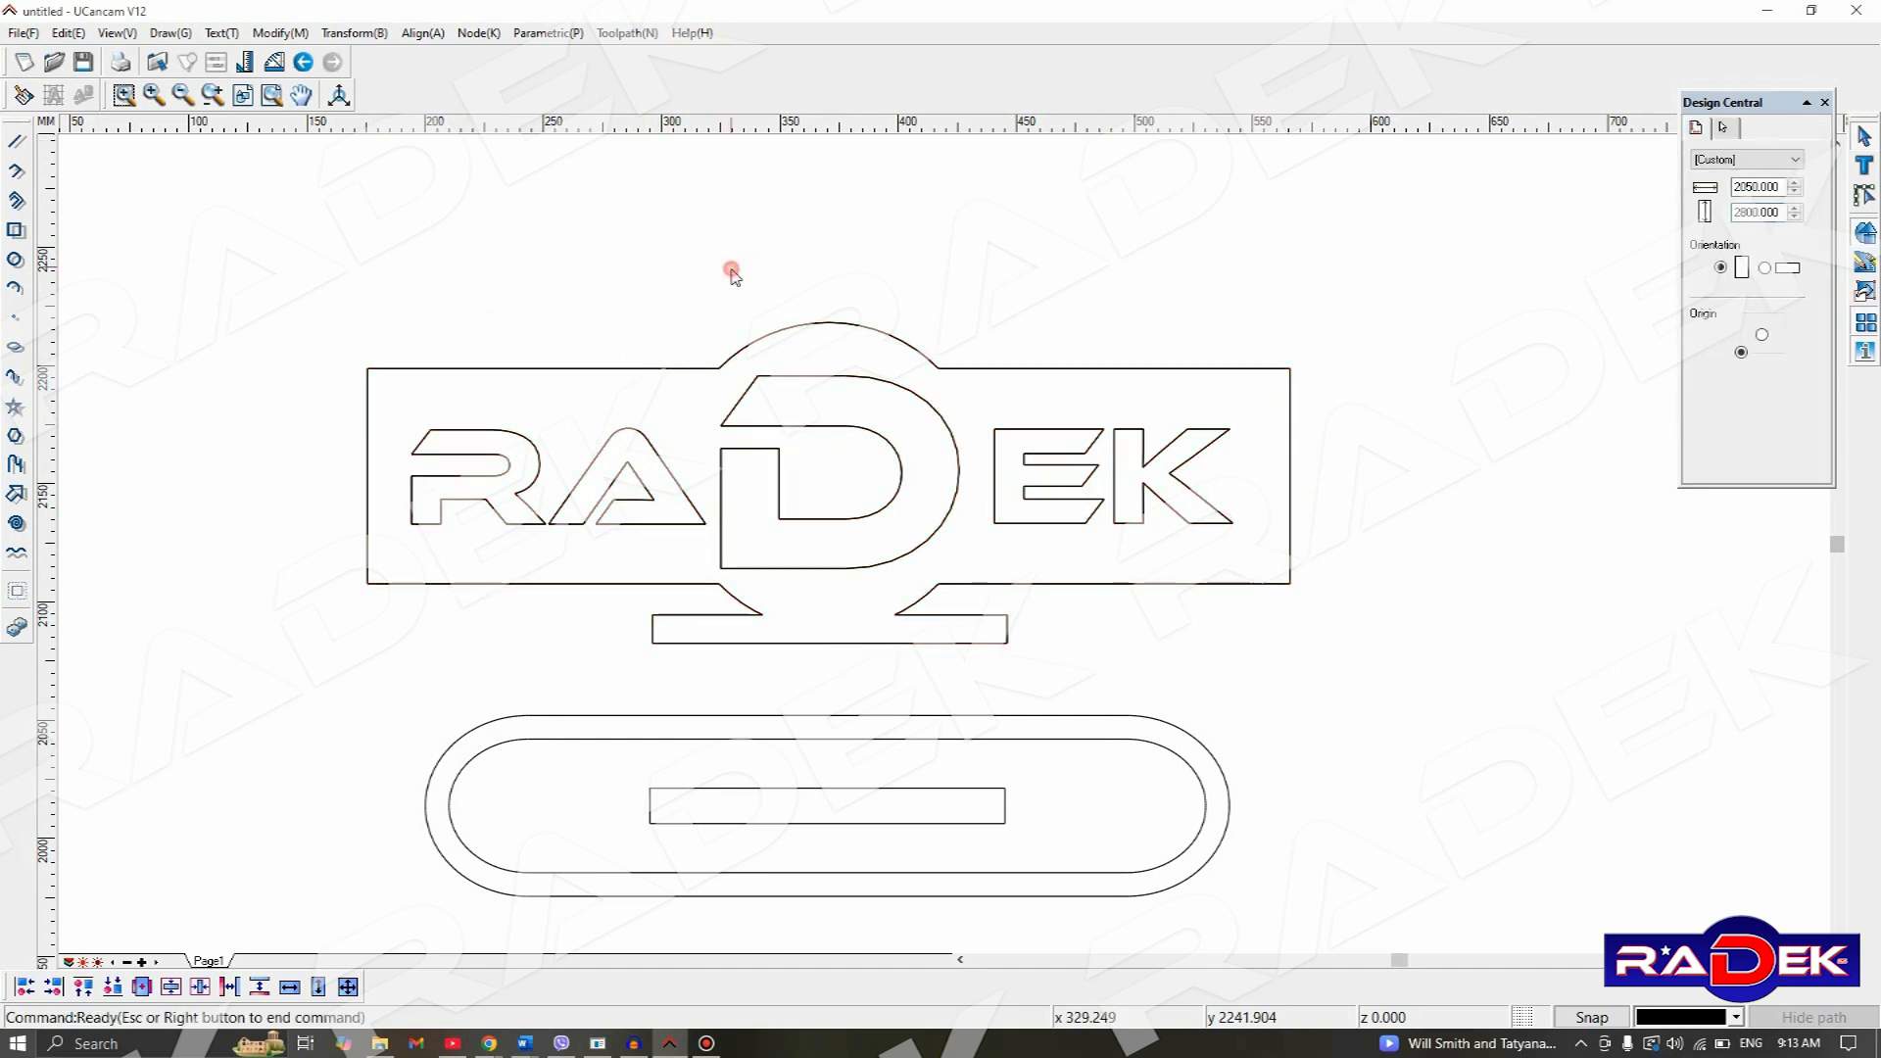
left_click(792, 333)
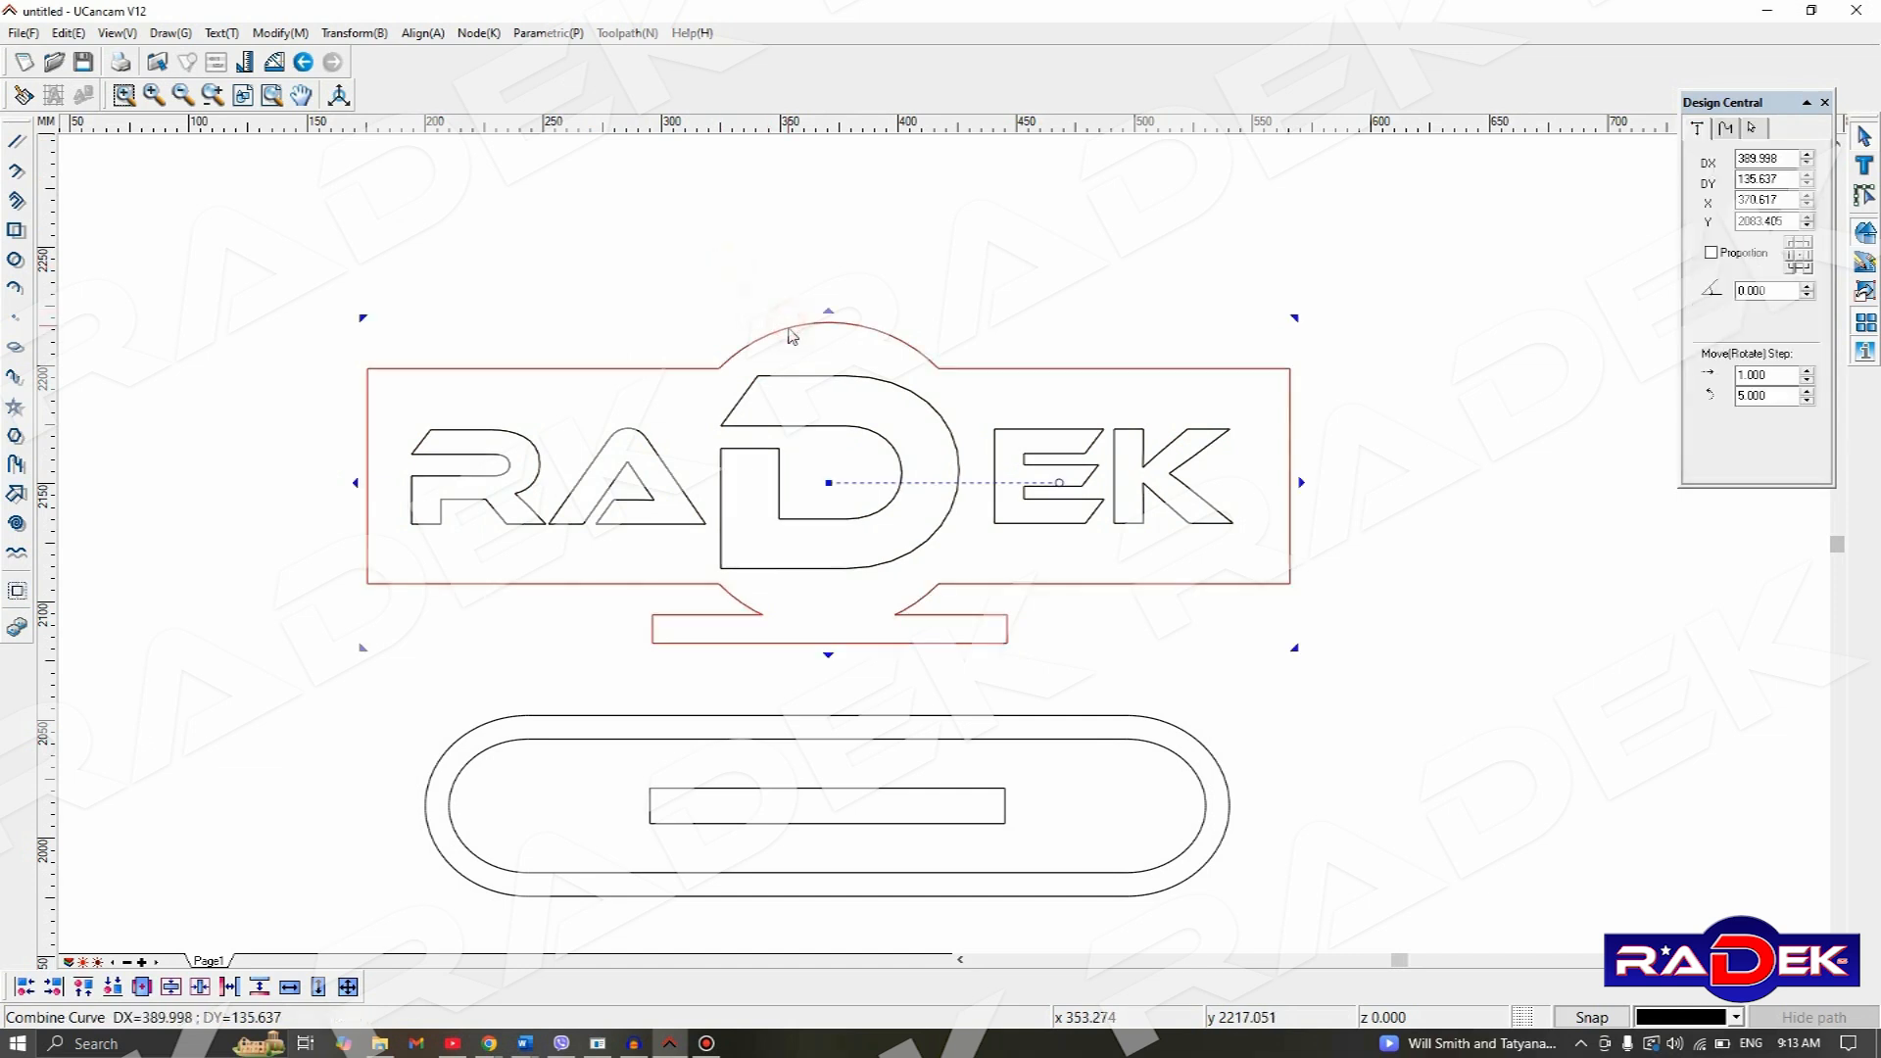
left_click(653, 286)
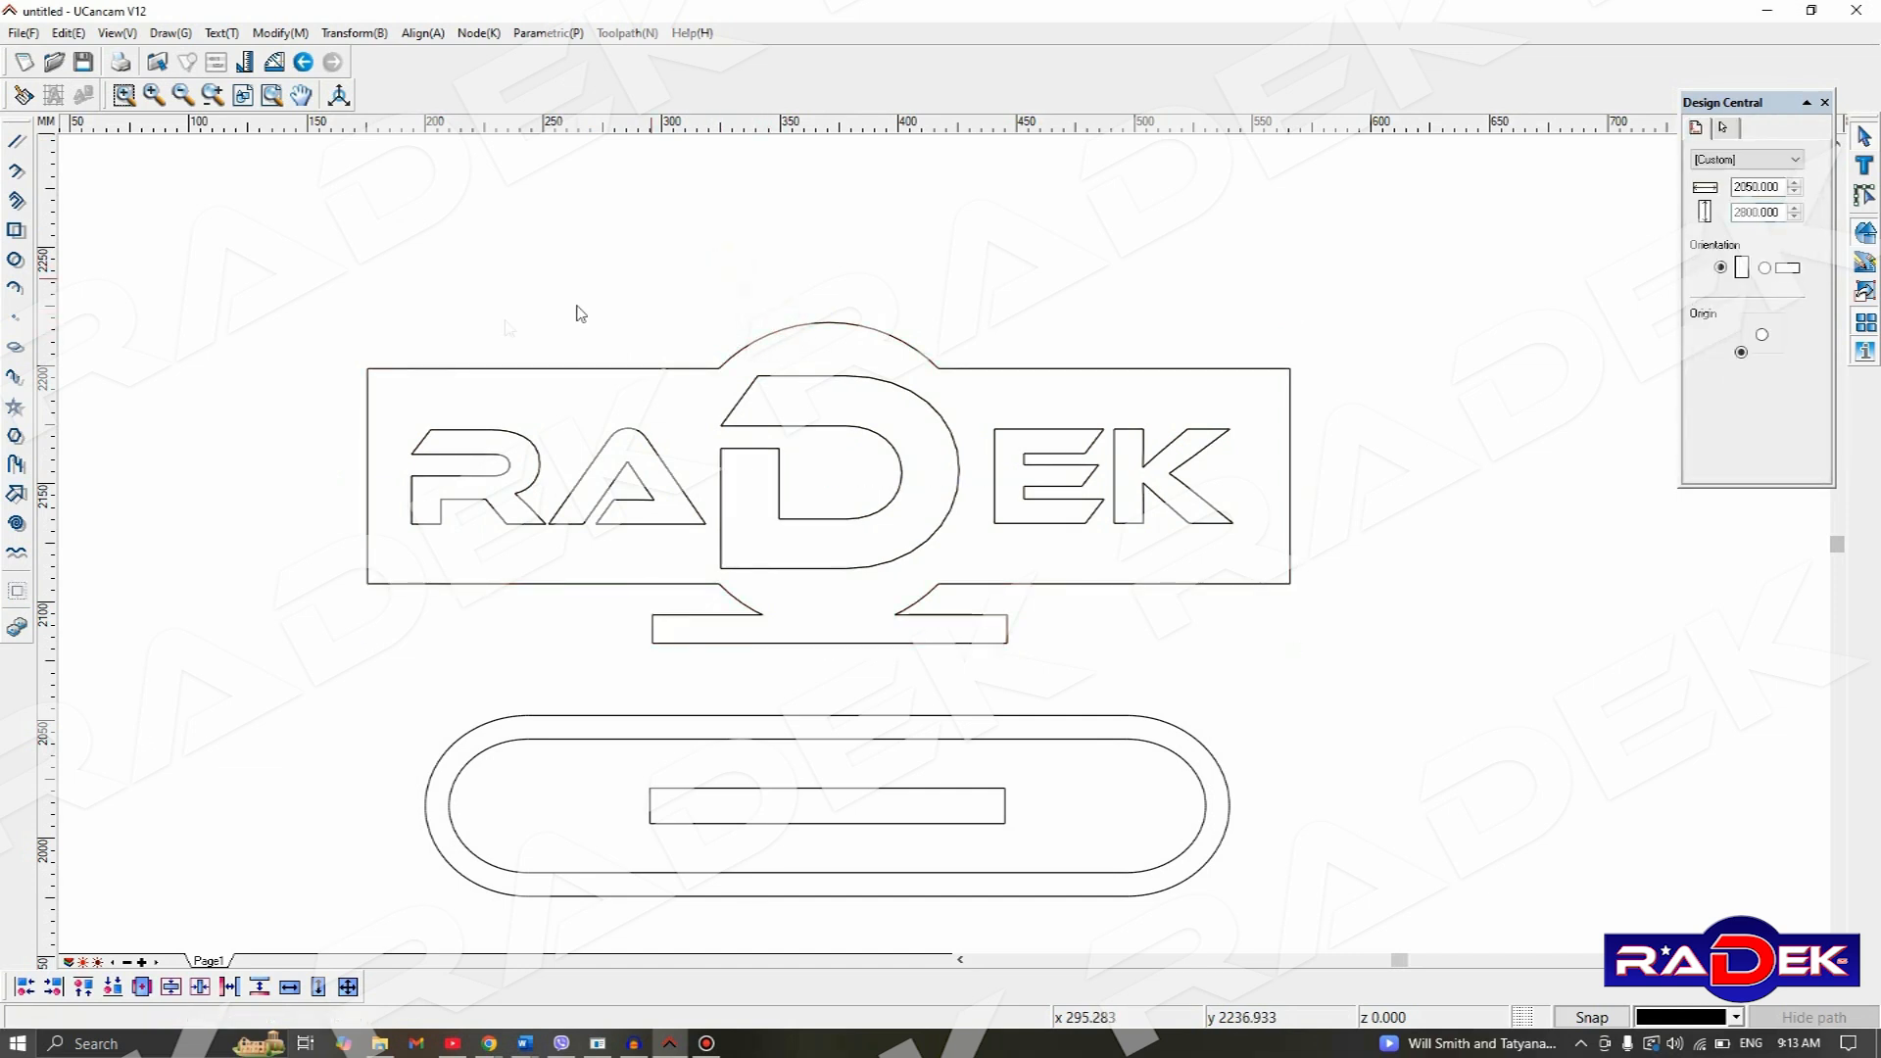
left_click_drag(394, 378, 1268, 588)
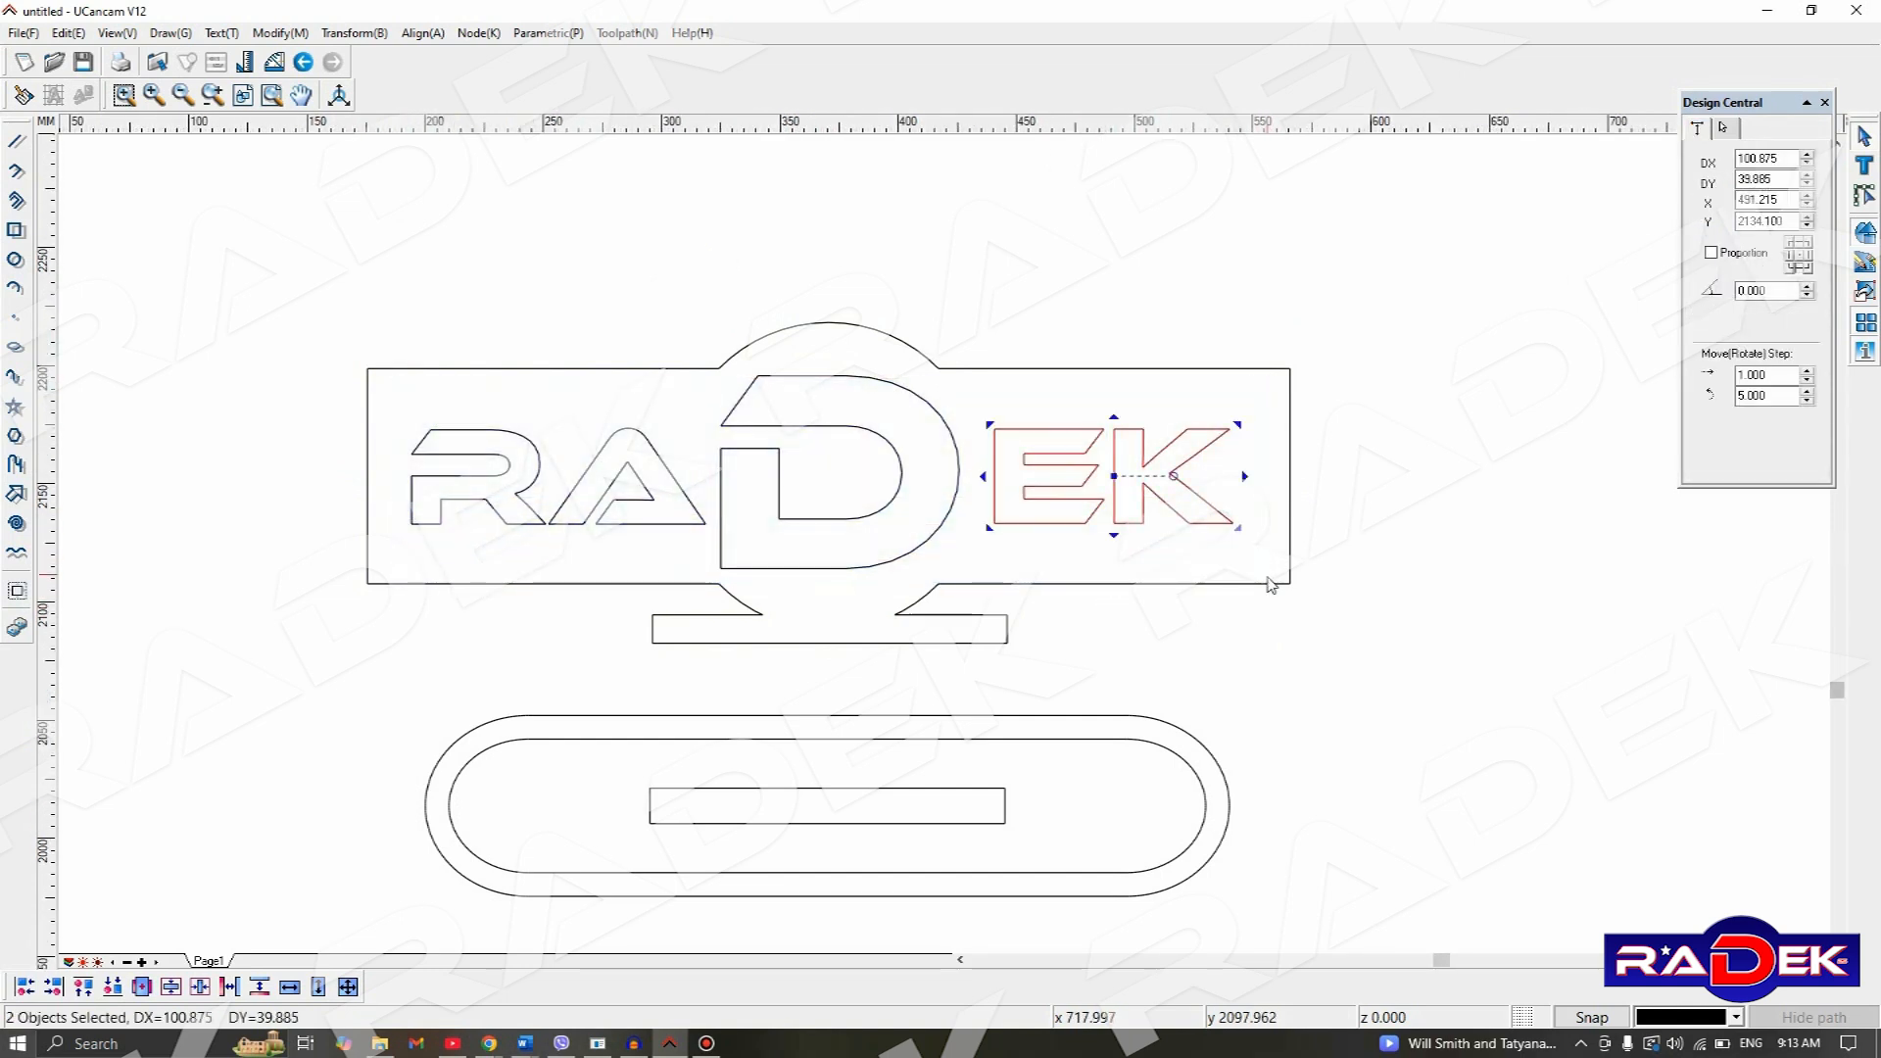
left_click(799, 407)
left_click(779, 377)
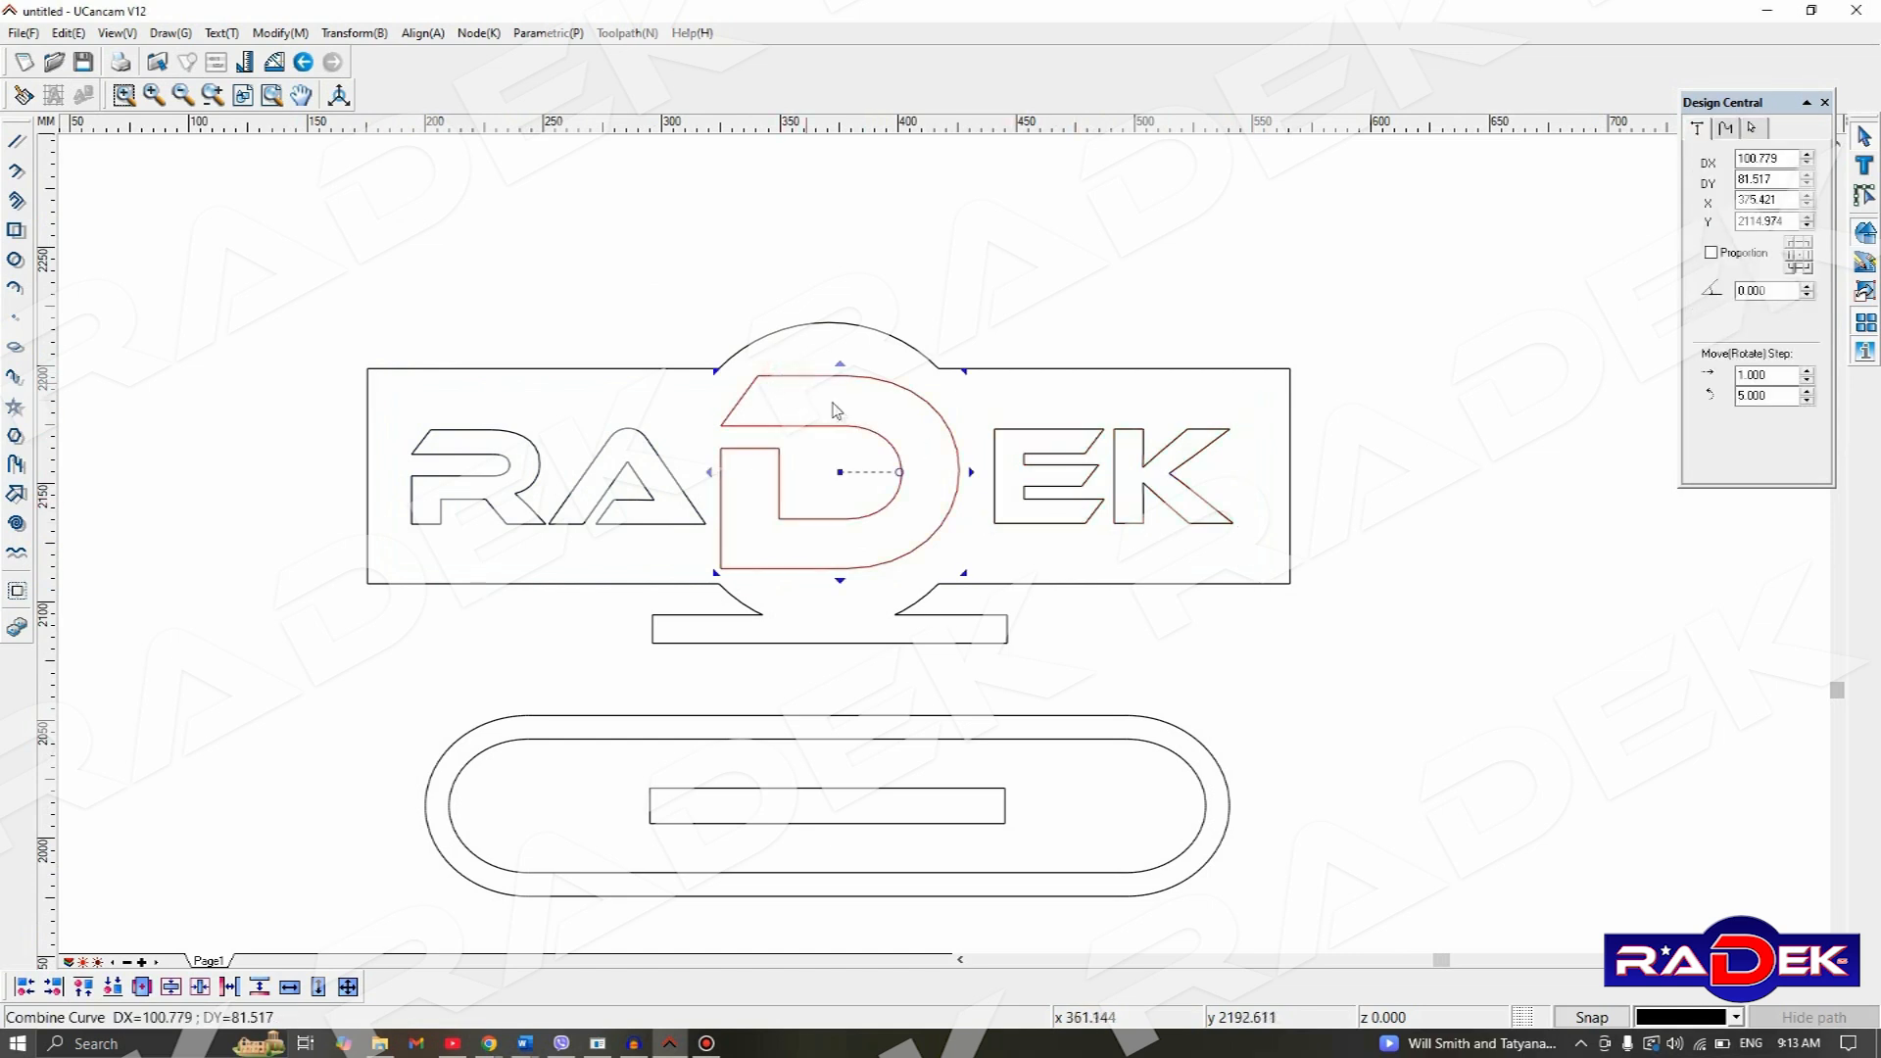
left_click(1072, 441, "shift")
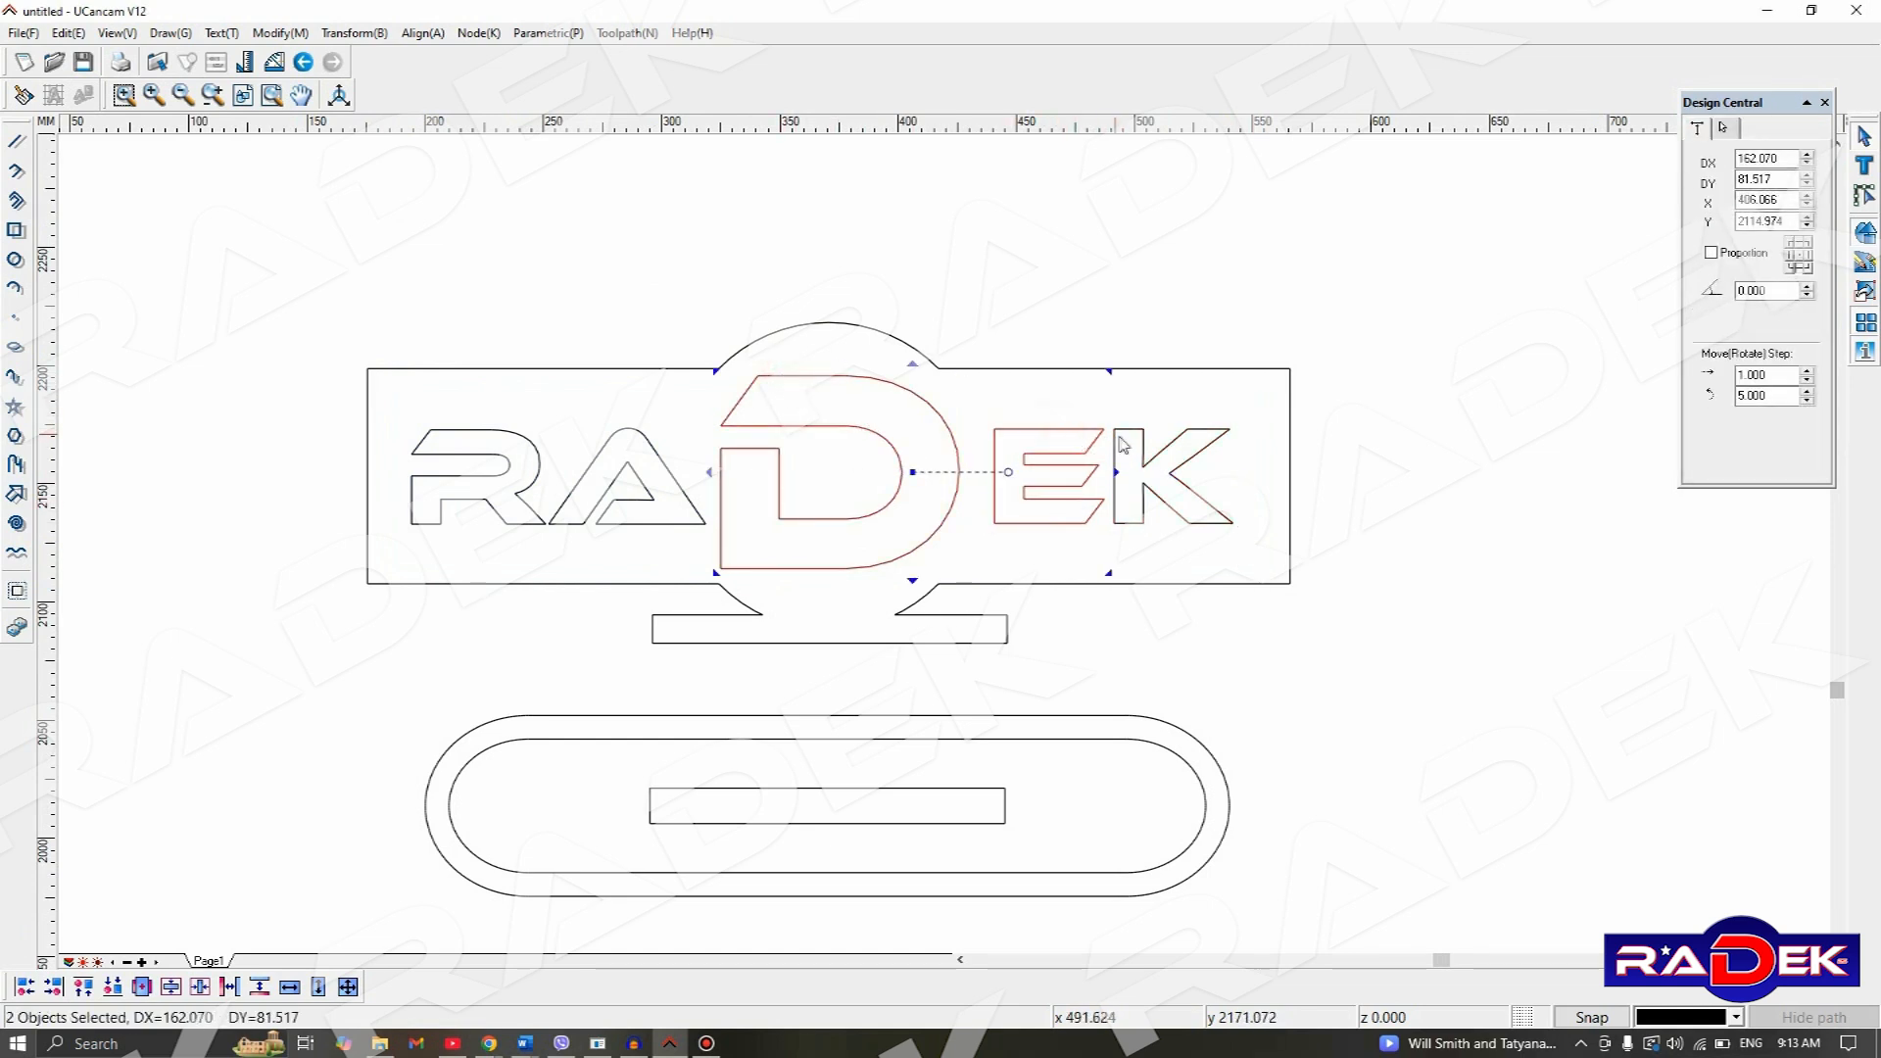
left_click(1123, 439, "shift")
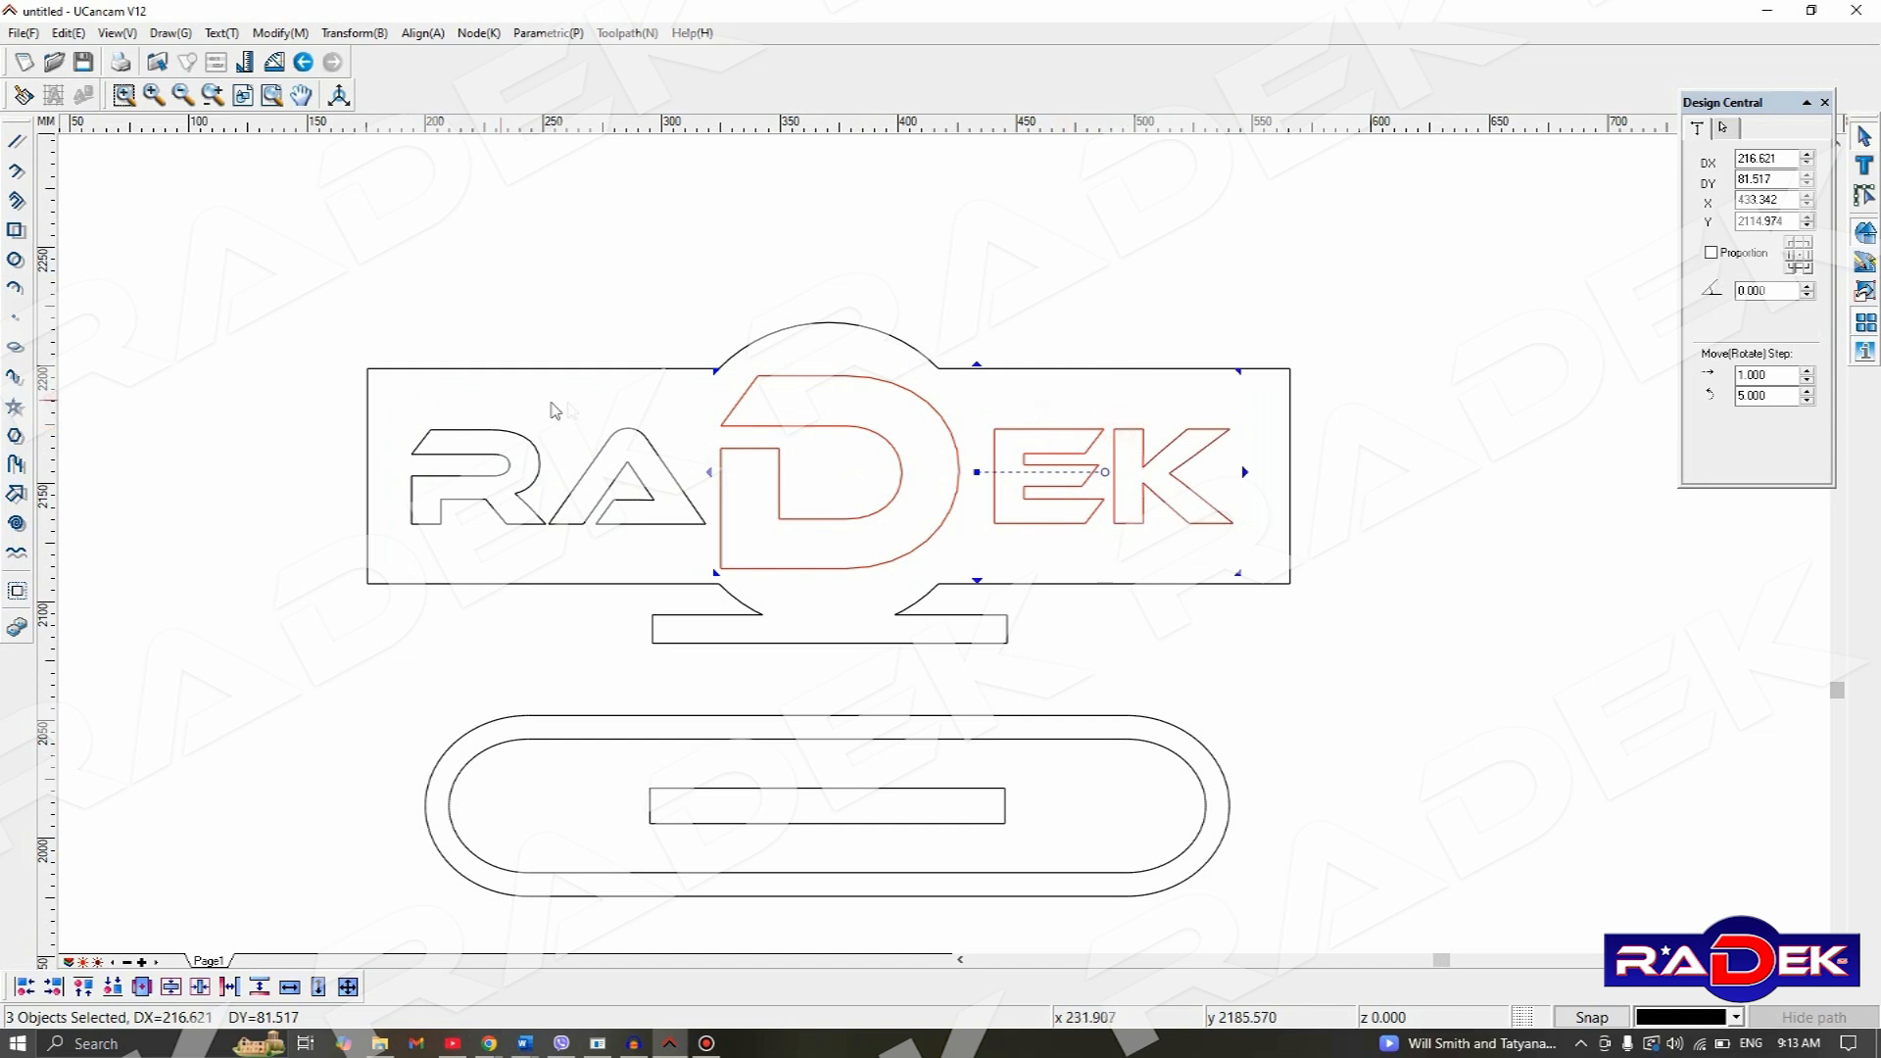
left_click(624, 432, "shift")
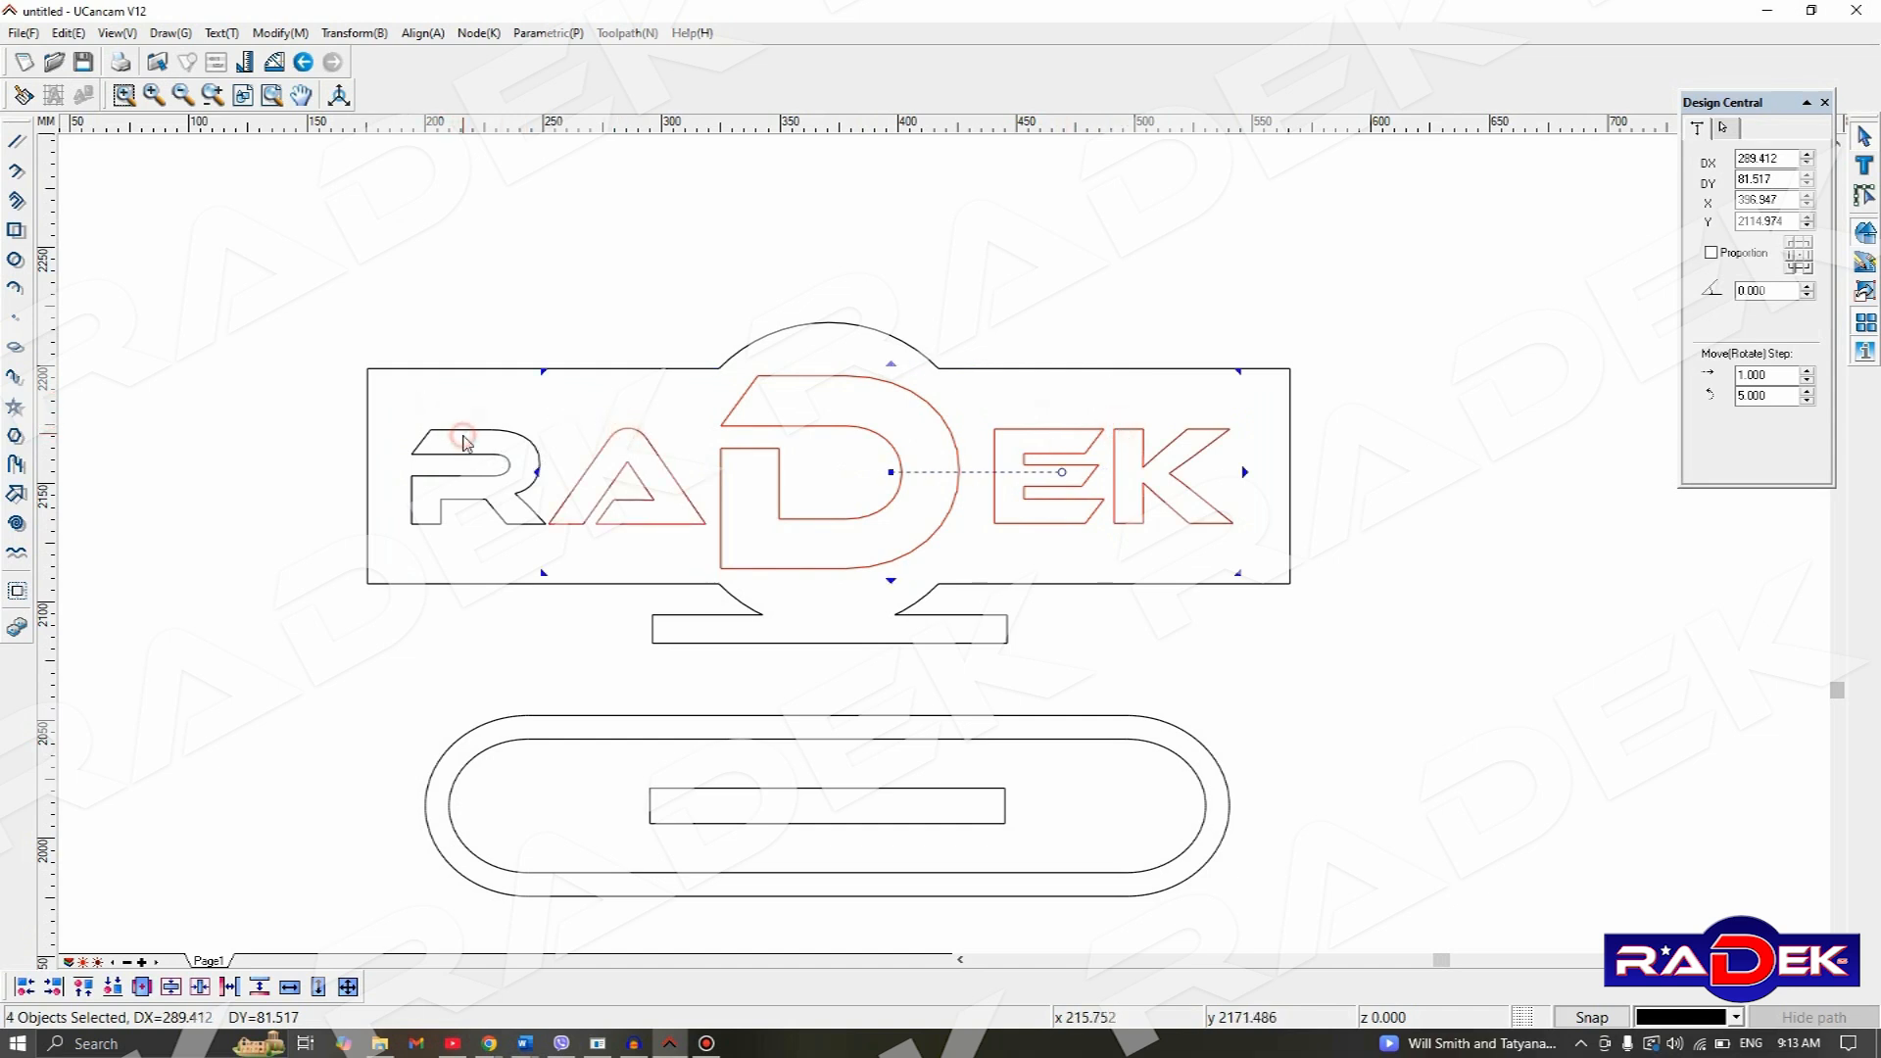
left_click(466, 441, "shift")
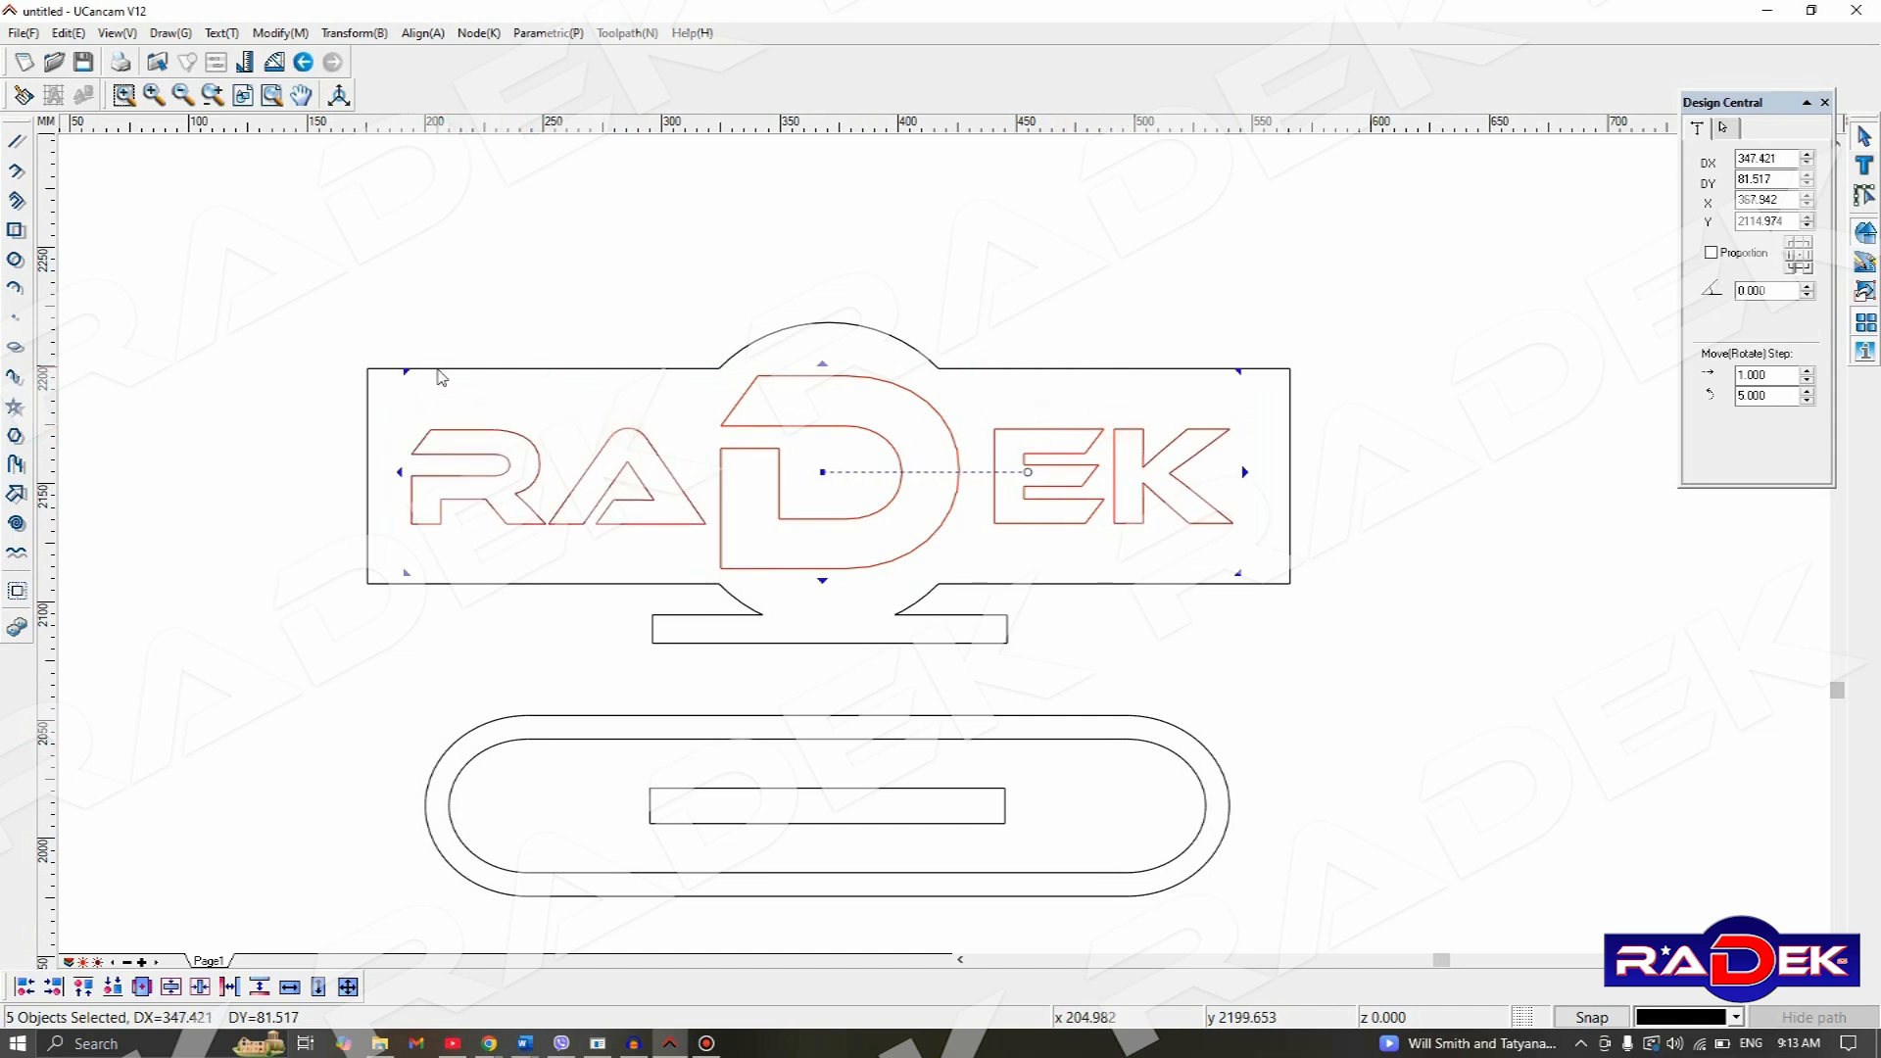
left_click(496, 316)
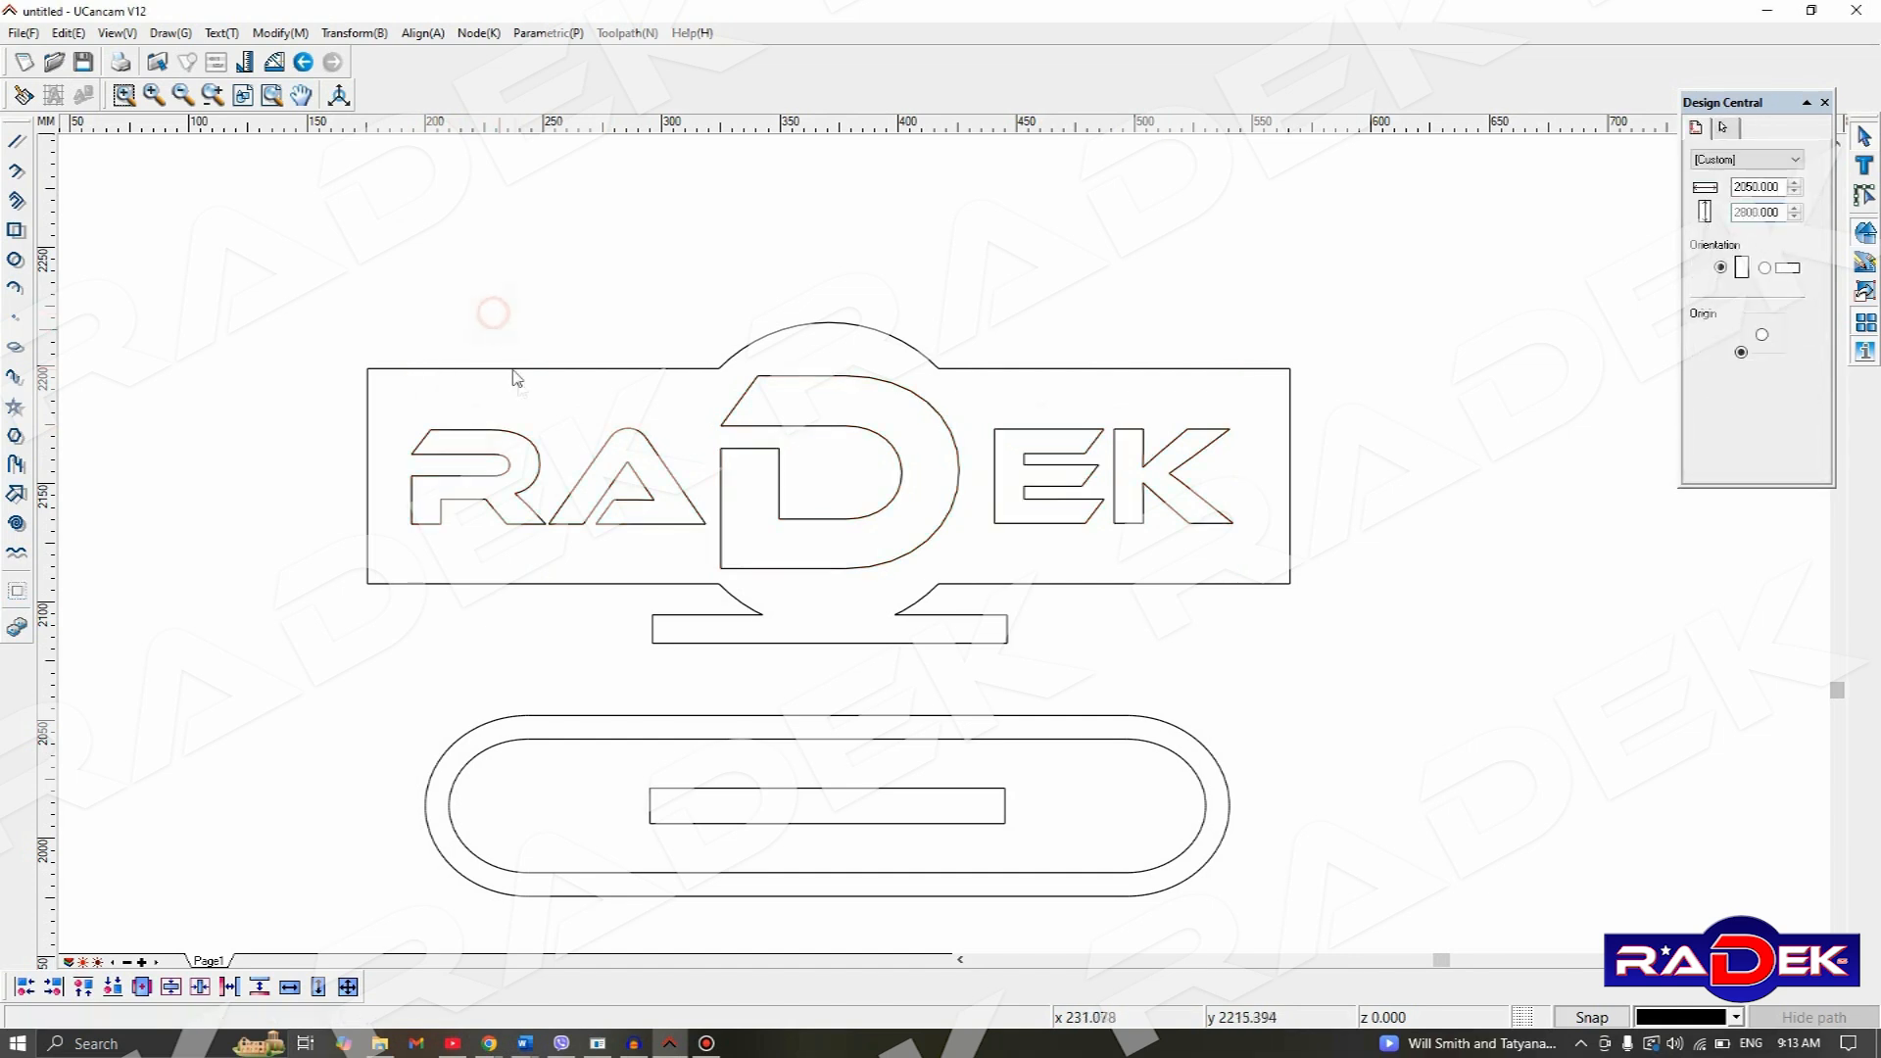
- Check the ungrouped logo by selecting its outer frame, and then the letters D, E, K, A and R together
left_click(519, 369)
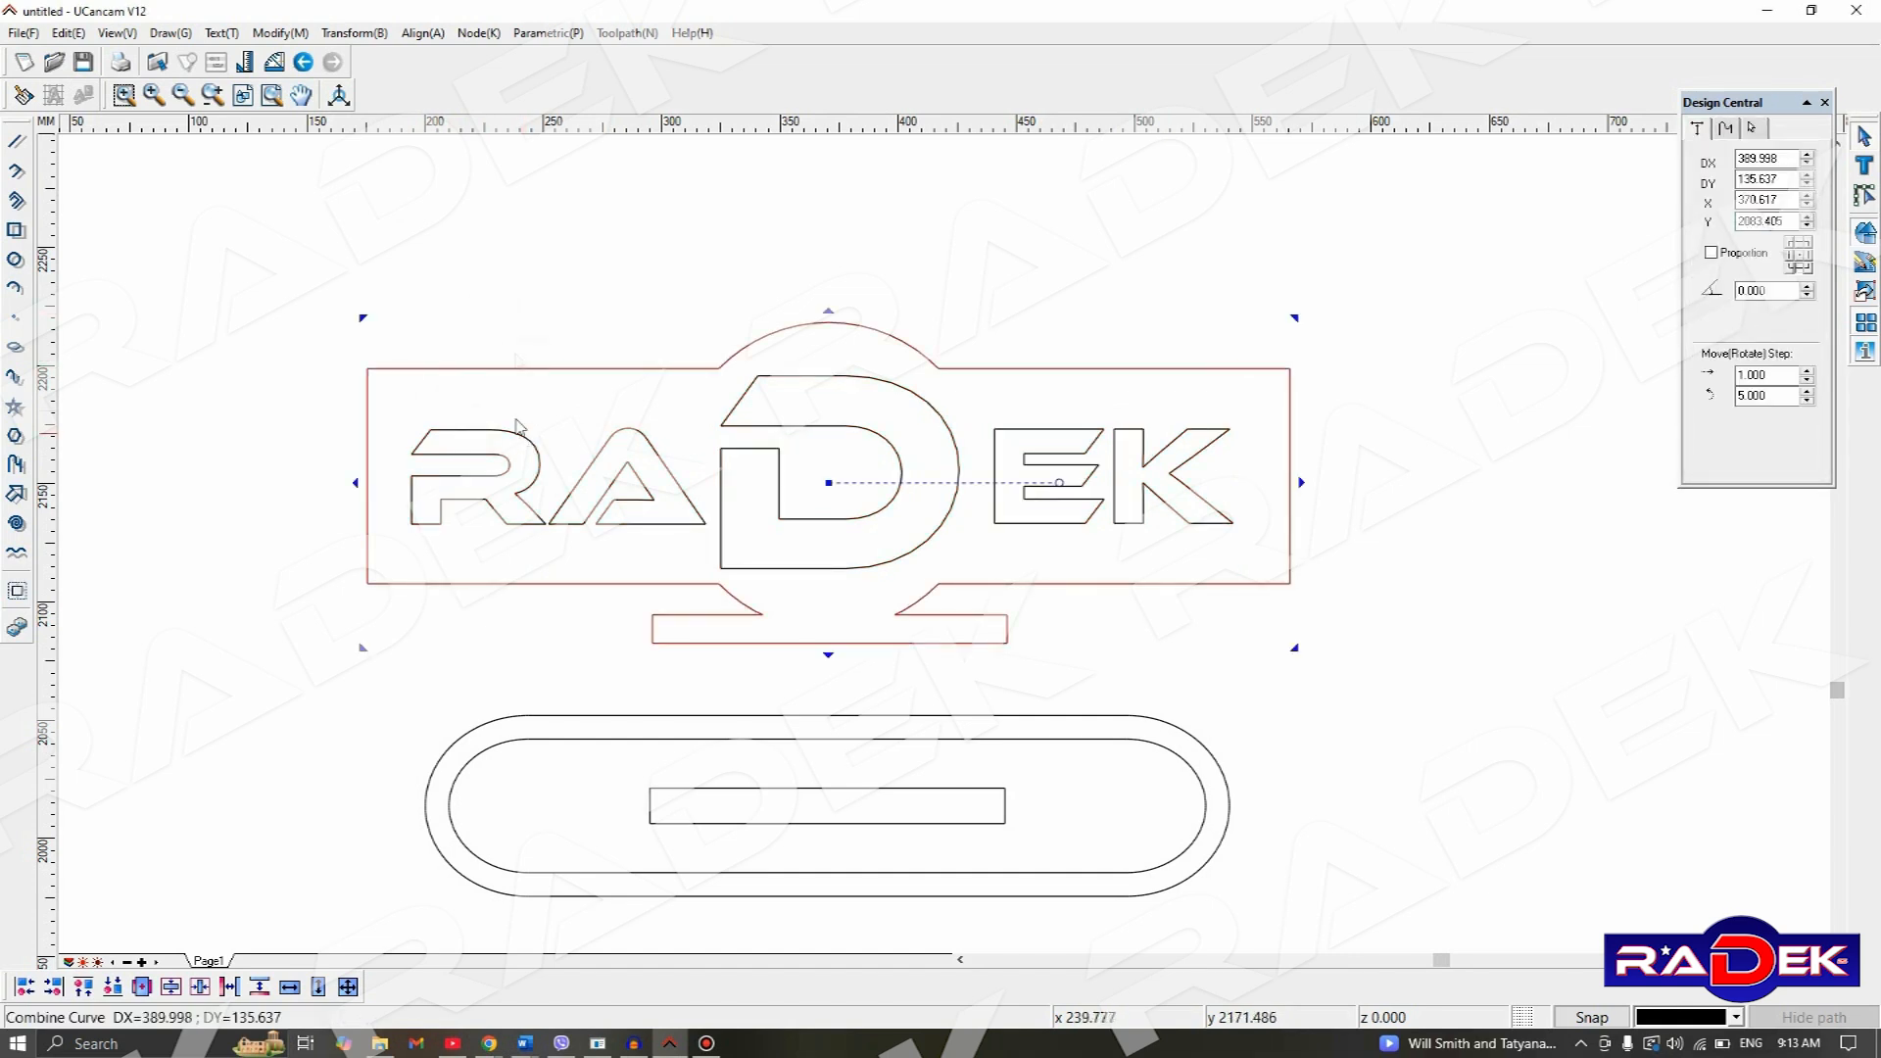
left_click(836, 405)
left_click(1066, 432, "shift")
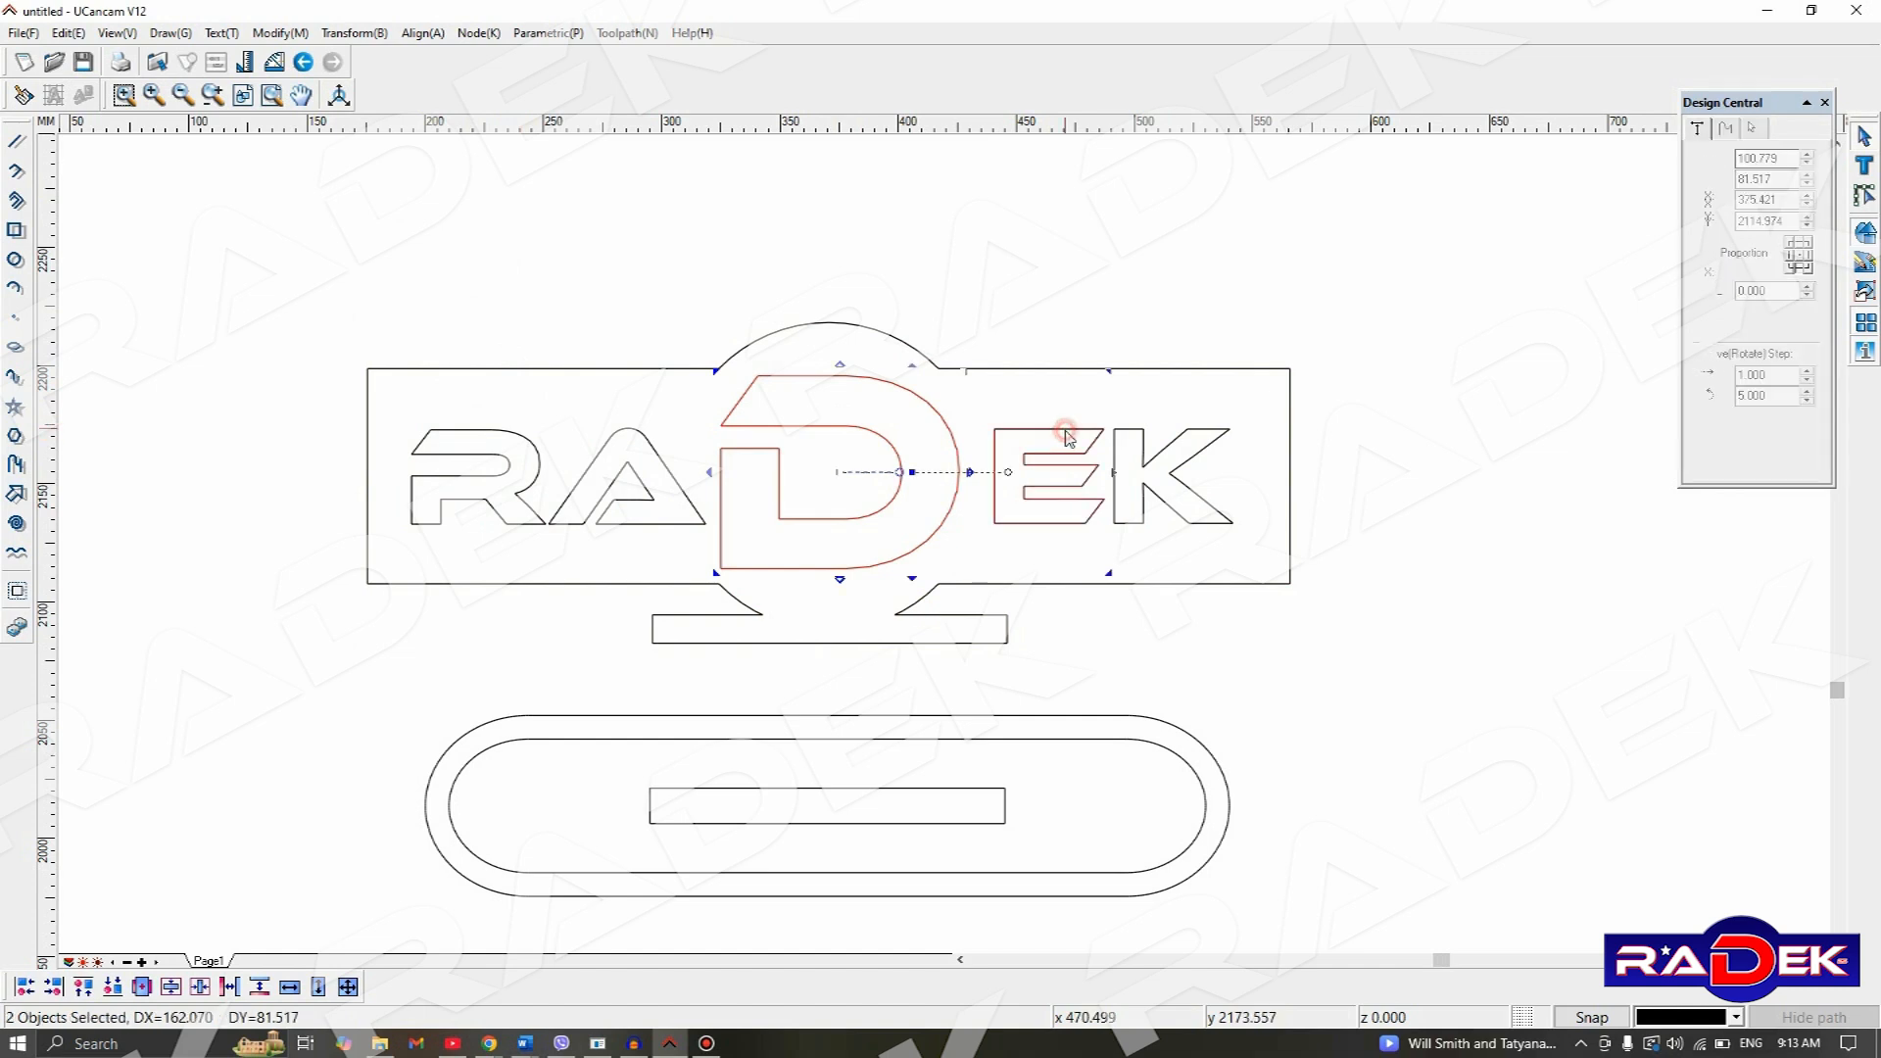
left_click(1124, 443, "shift")
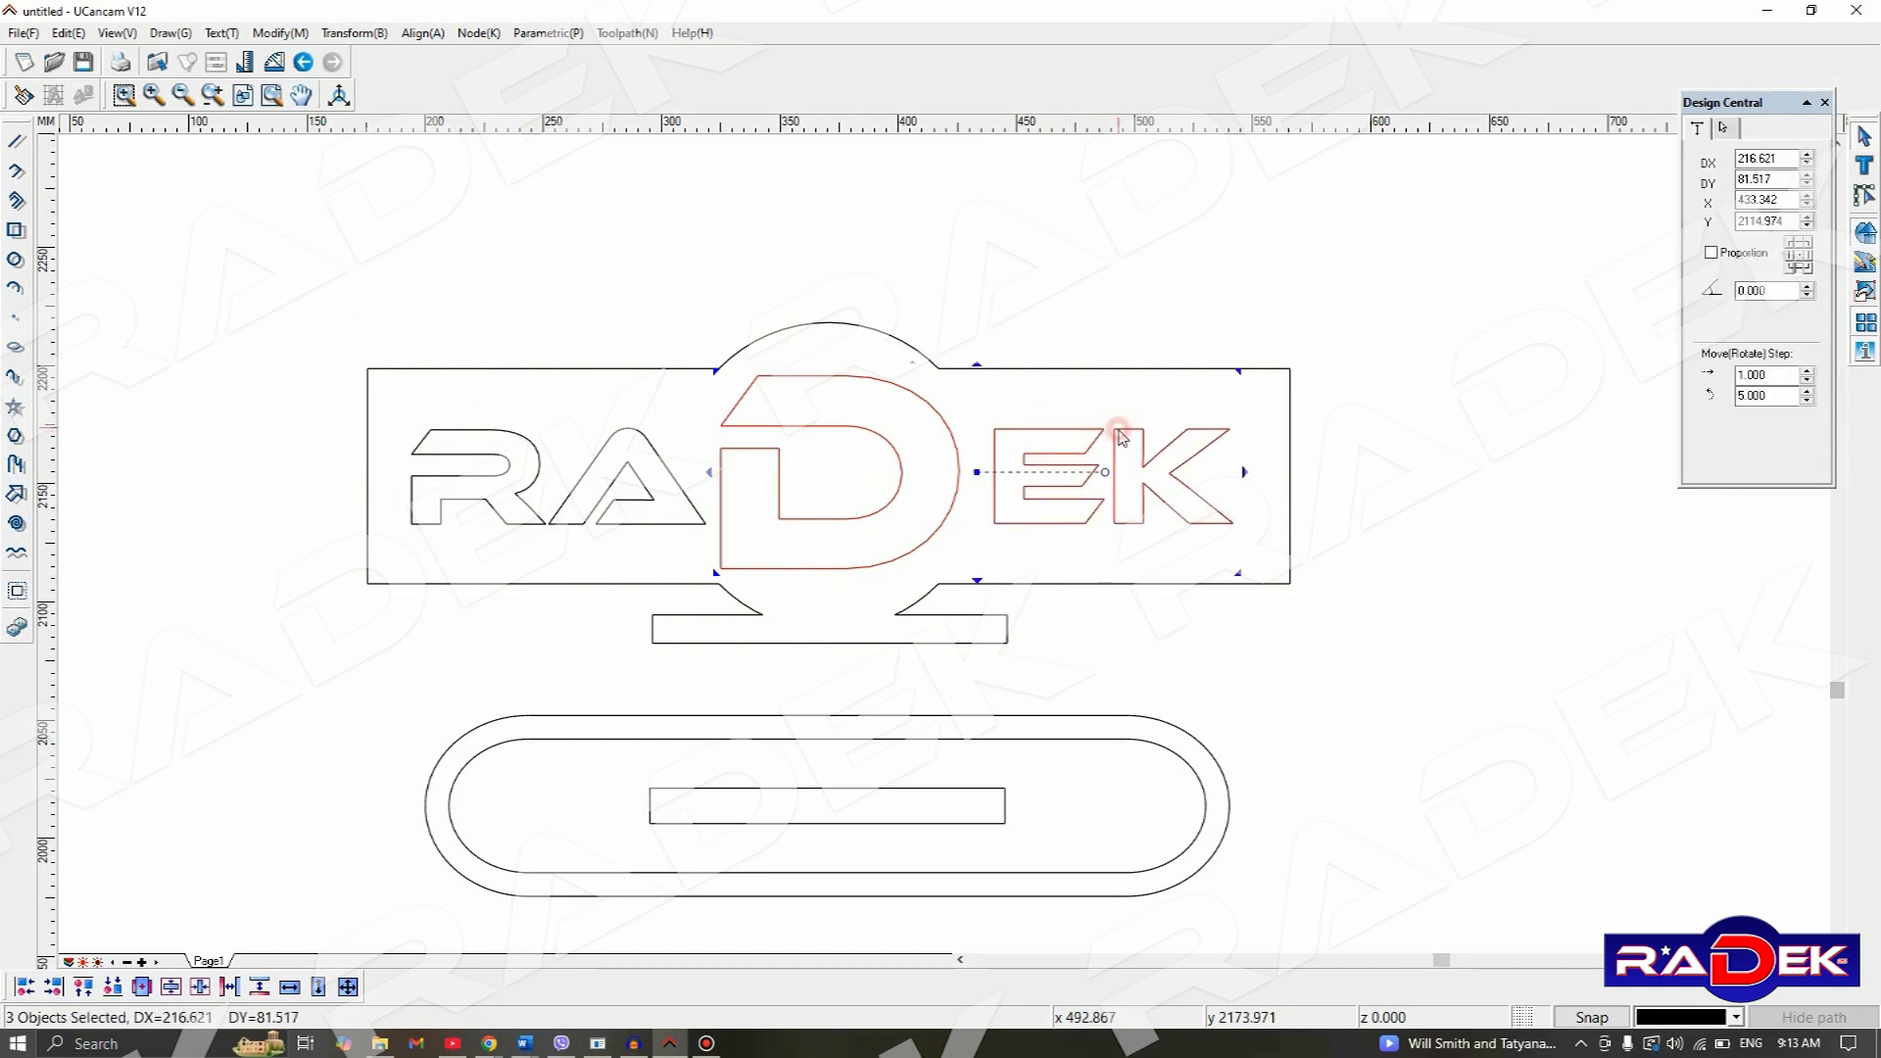
left_click(625, 437, "shift")
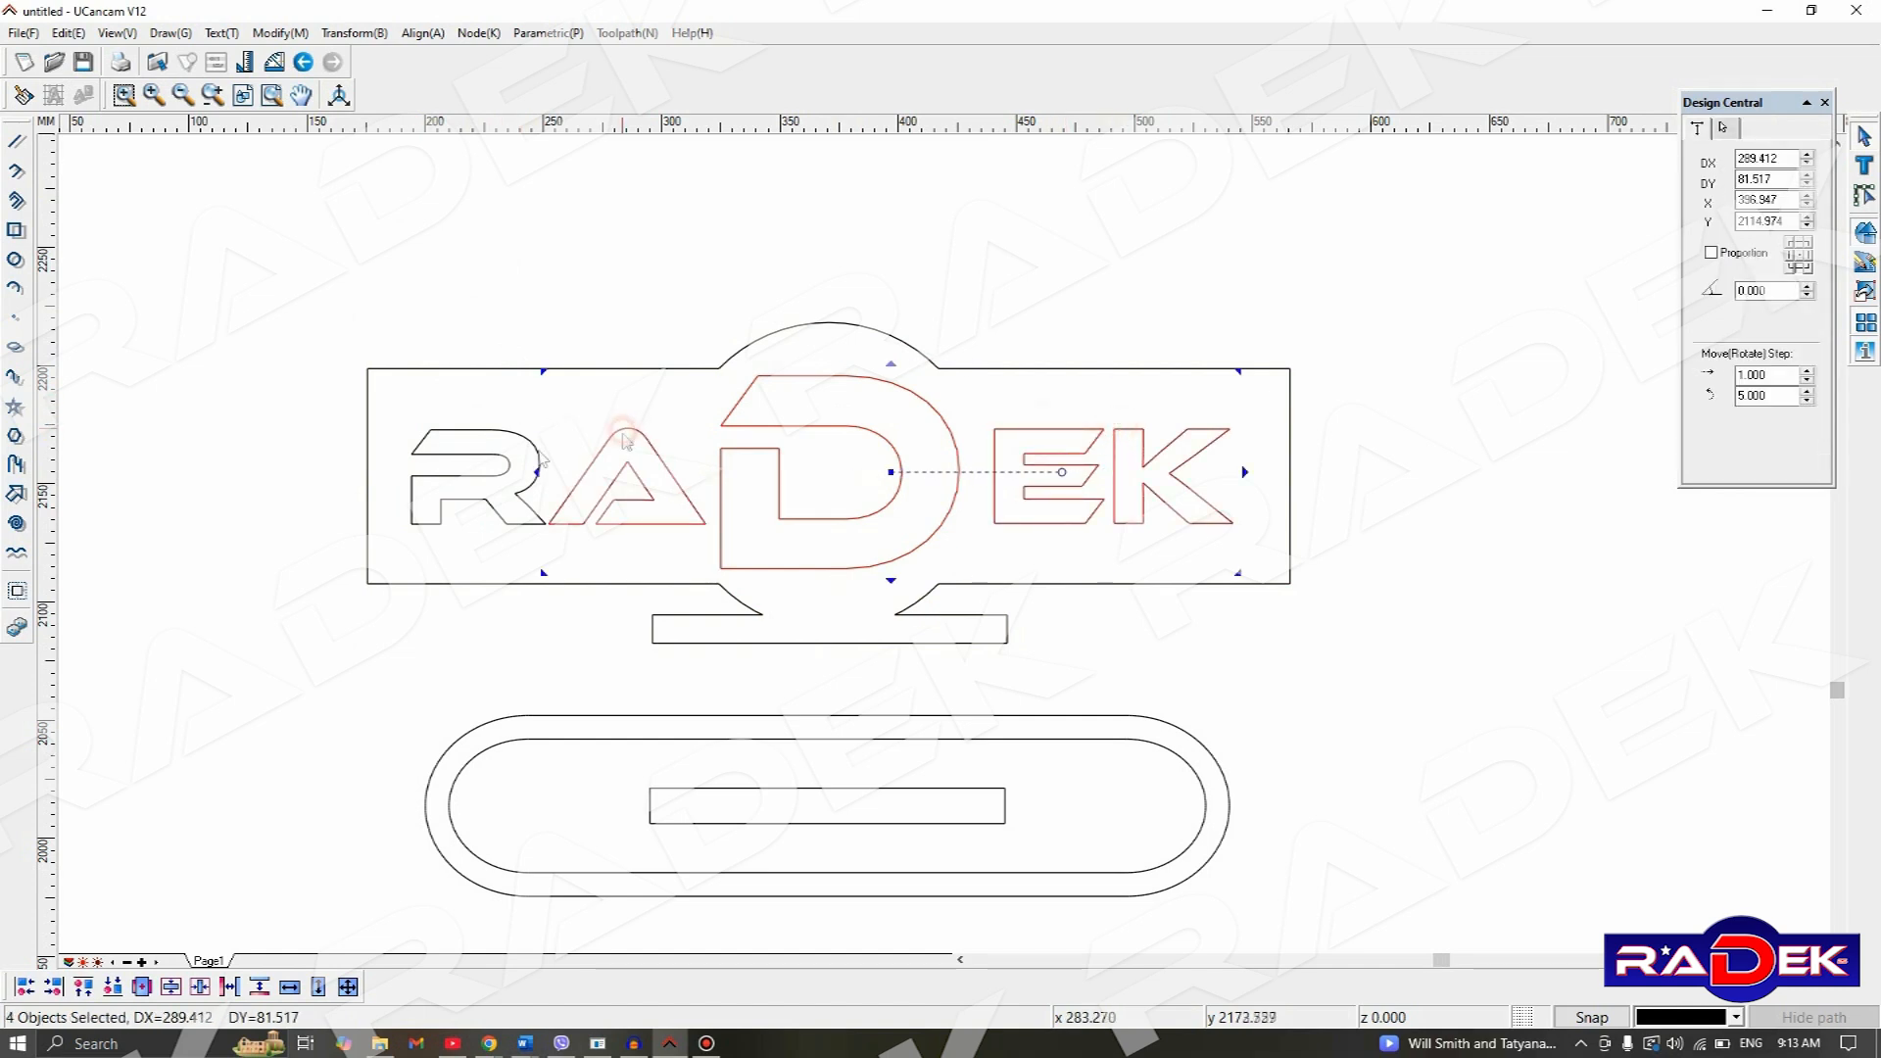
left_click(467, 442, "shift")
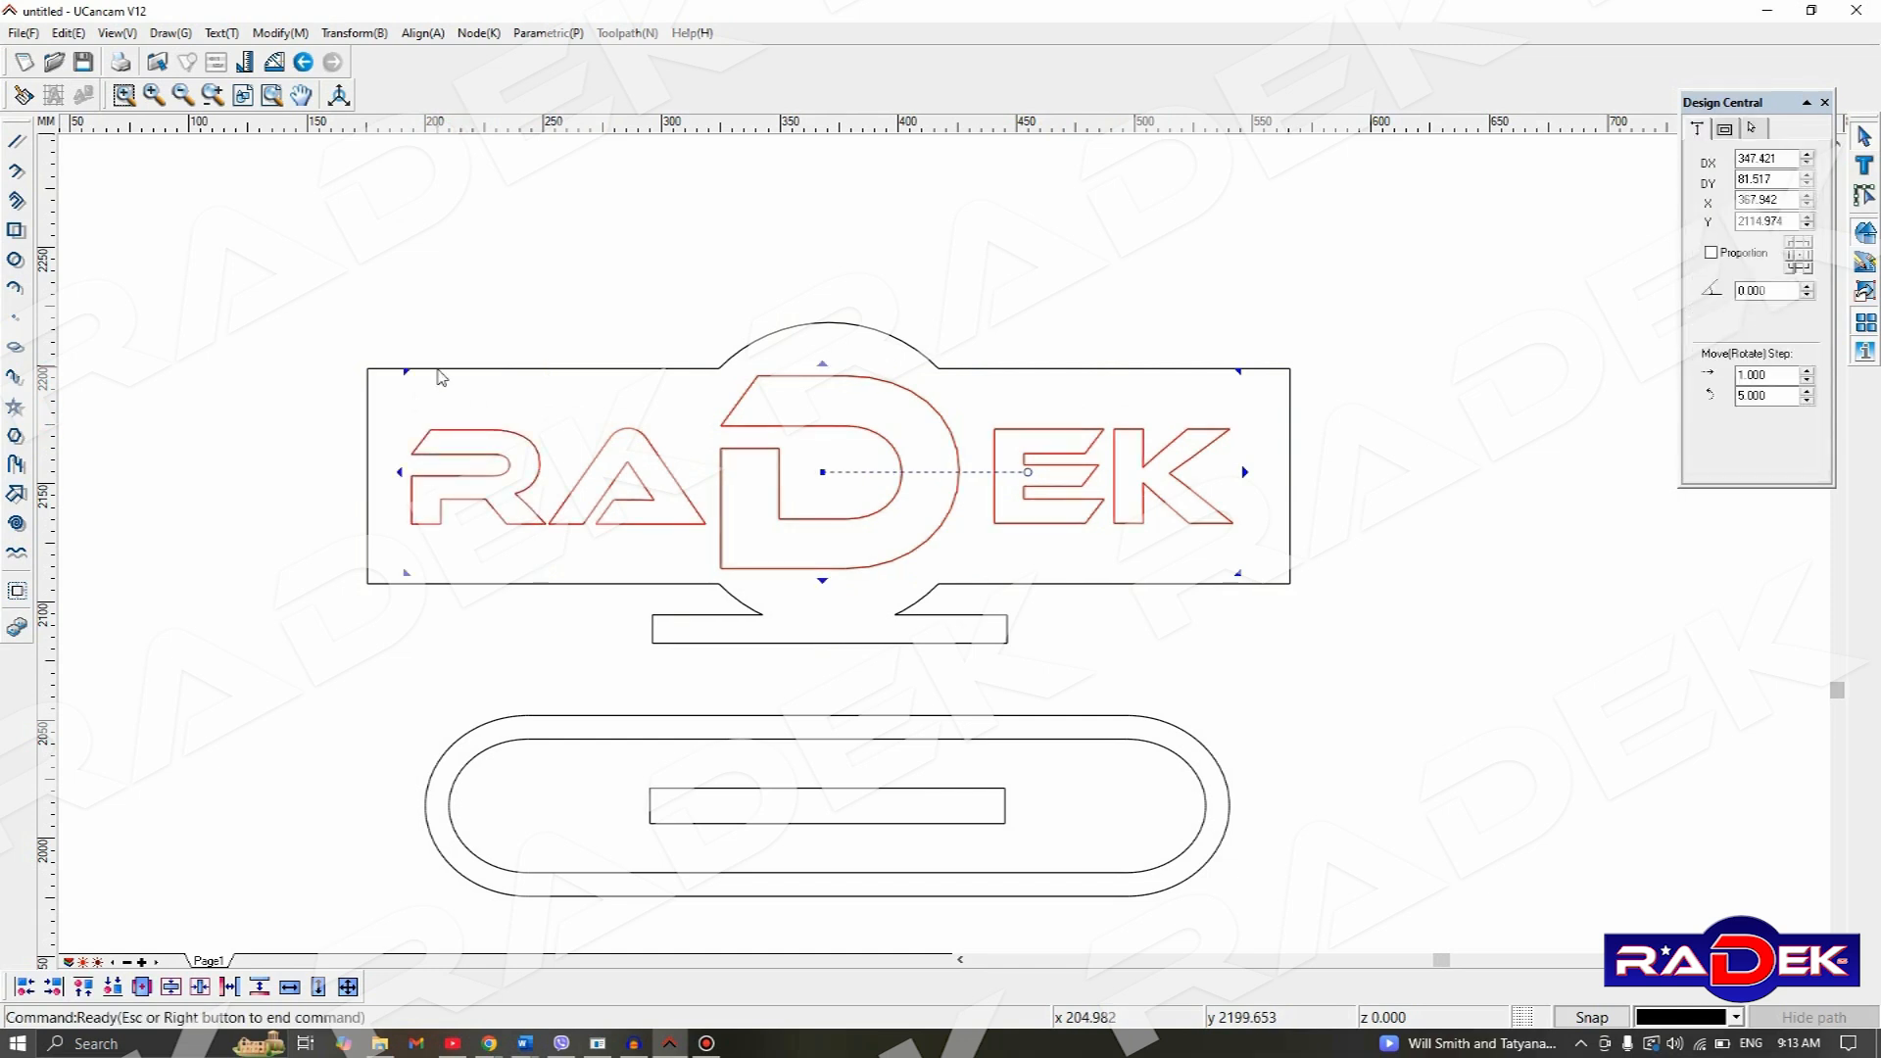
- Start Profile Machining on the large logo's outer frame and move the settings dialog clear of the drawing
left_click(514, 360)
left_click(520, 369)
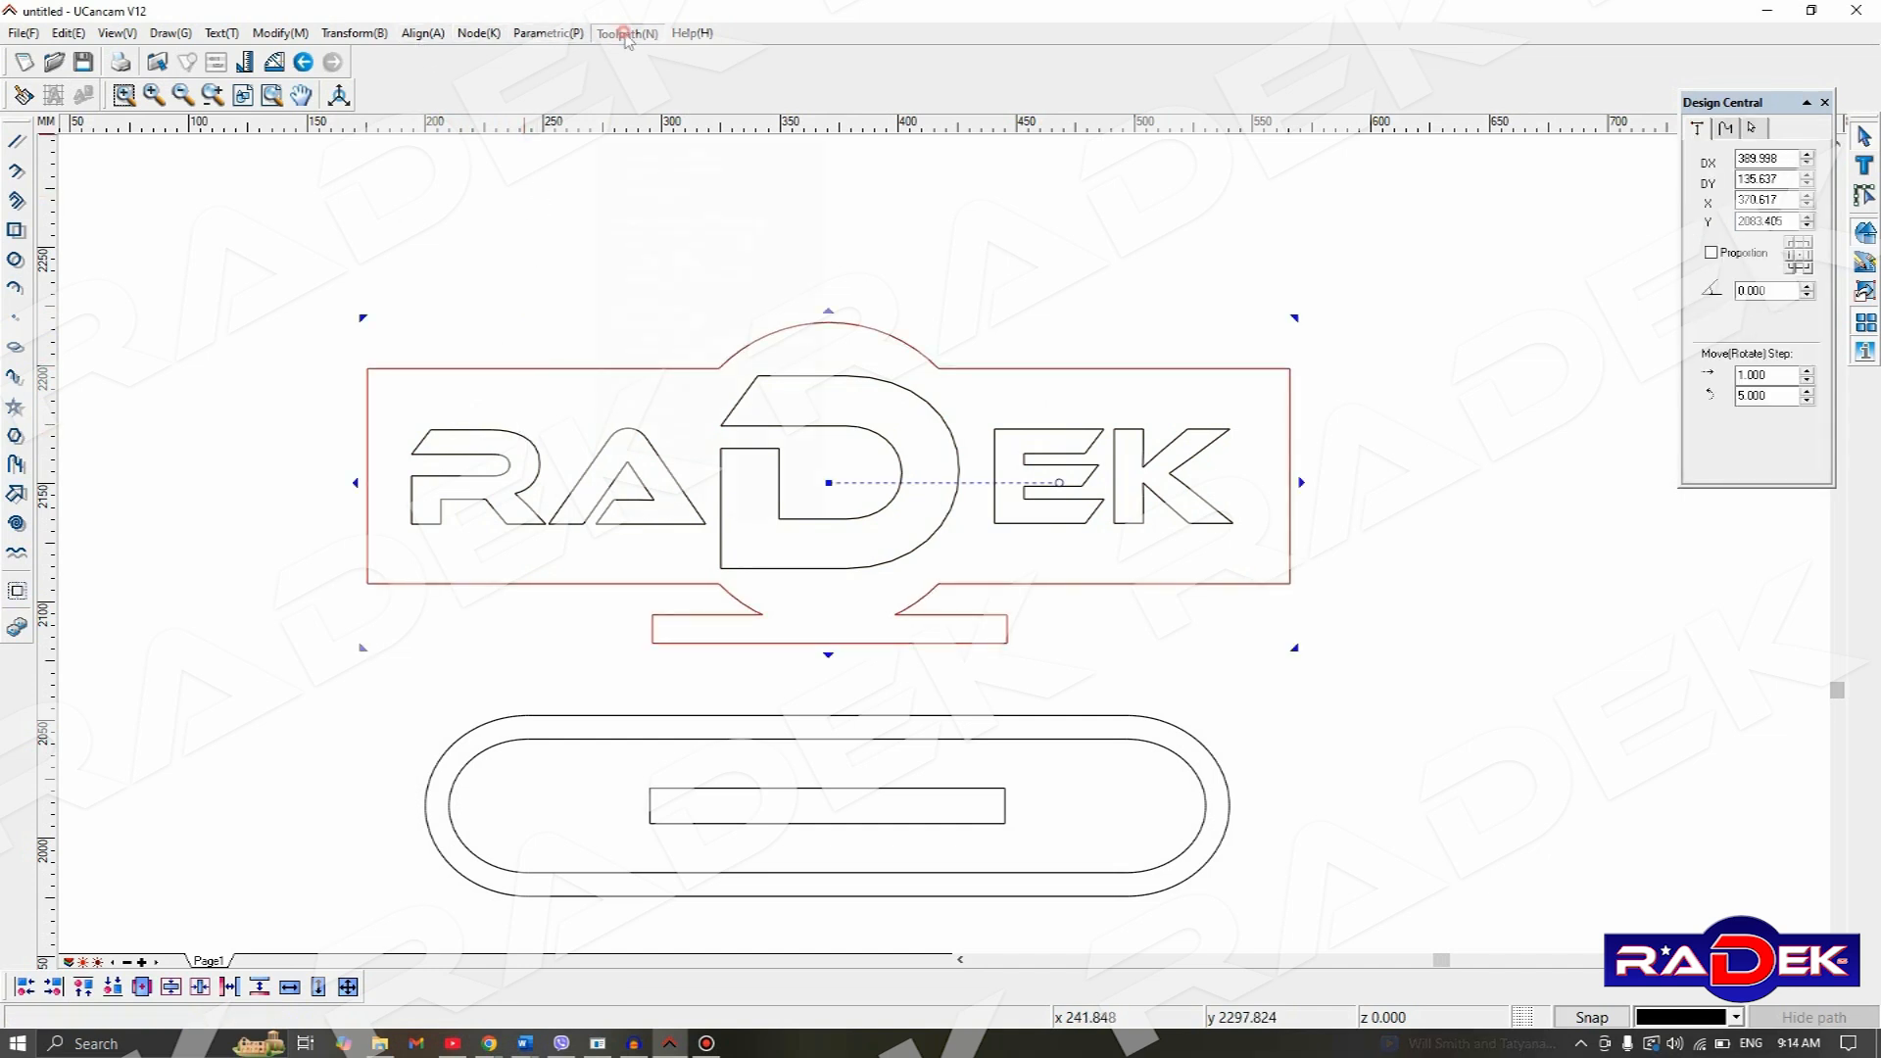
left_click(627, 34)
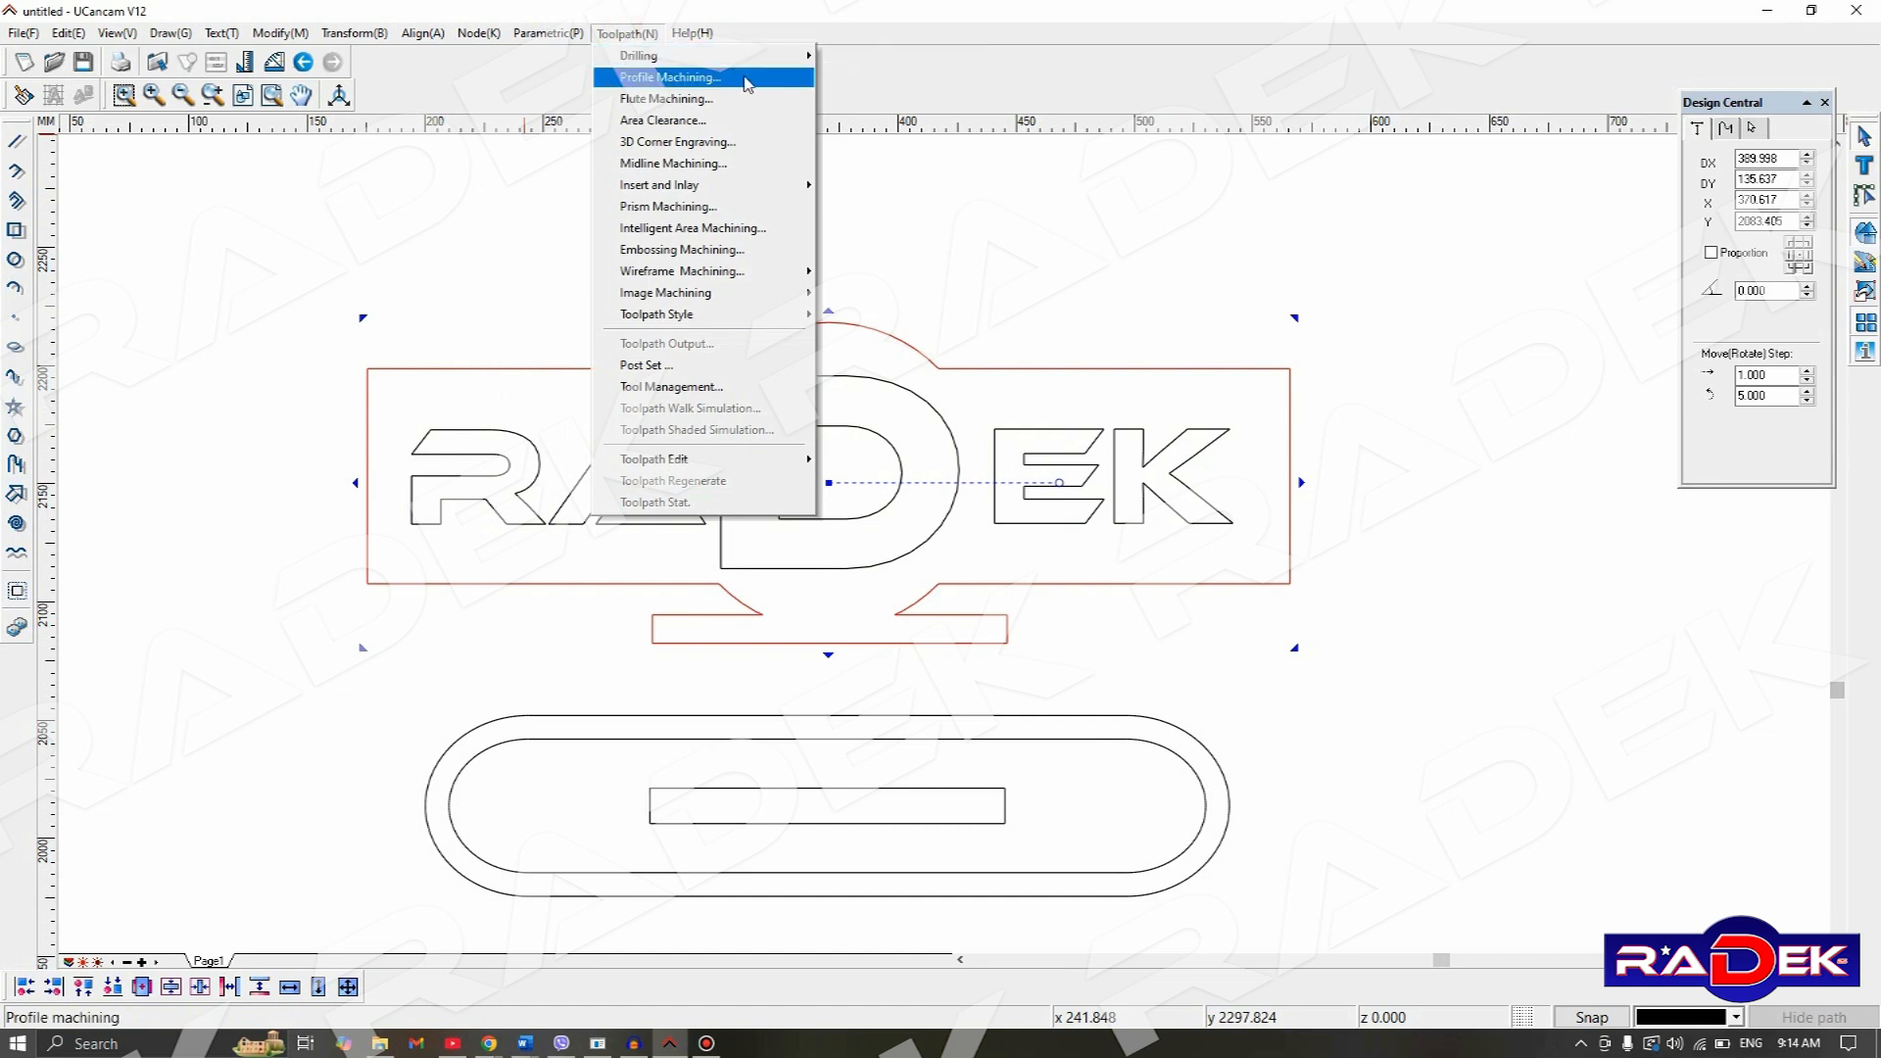
left_click(747, 80)
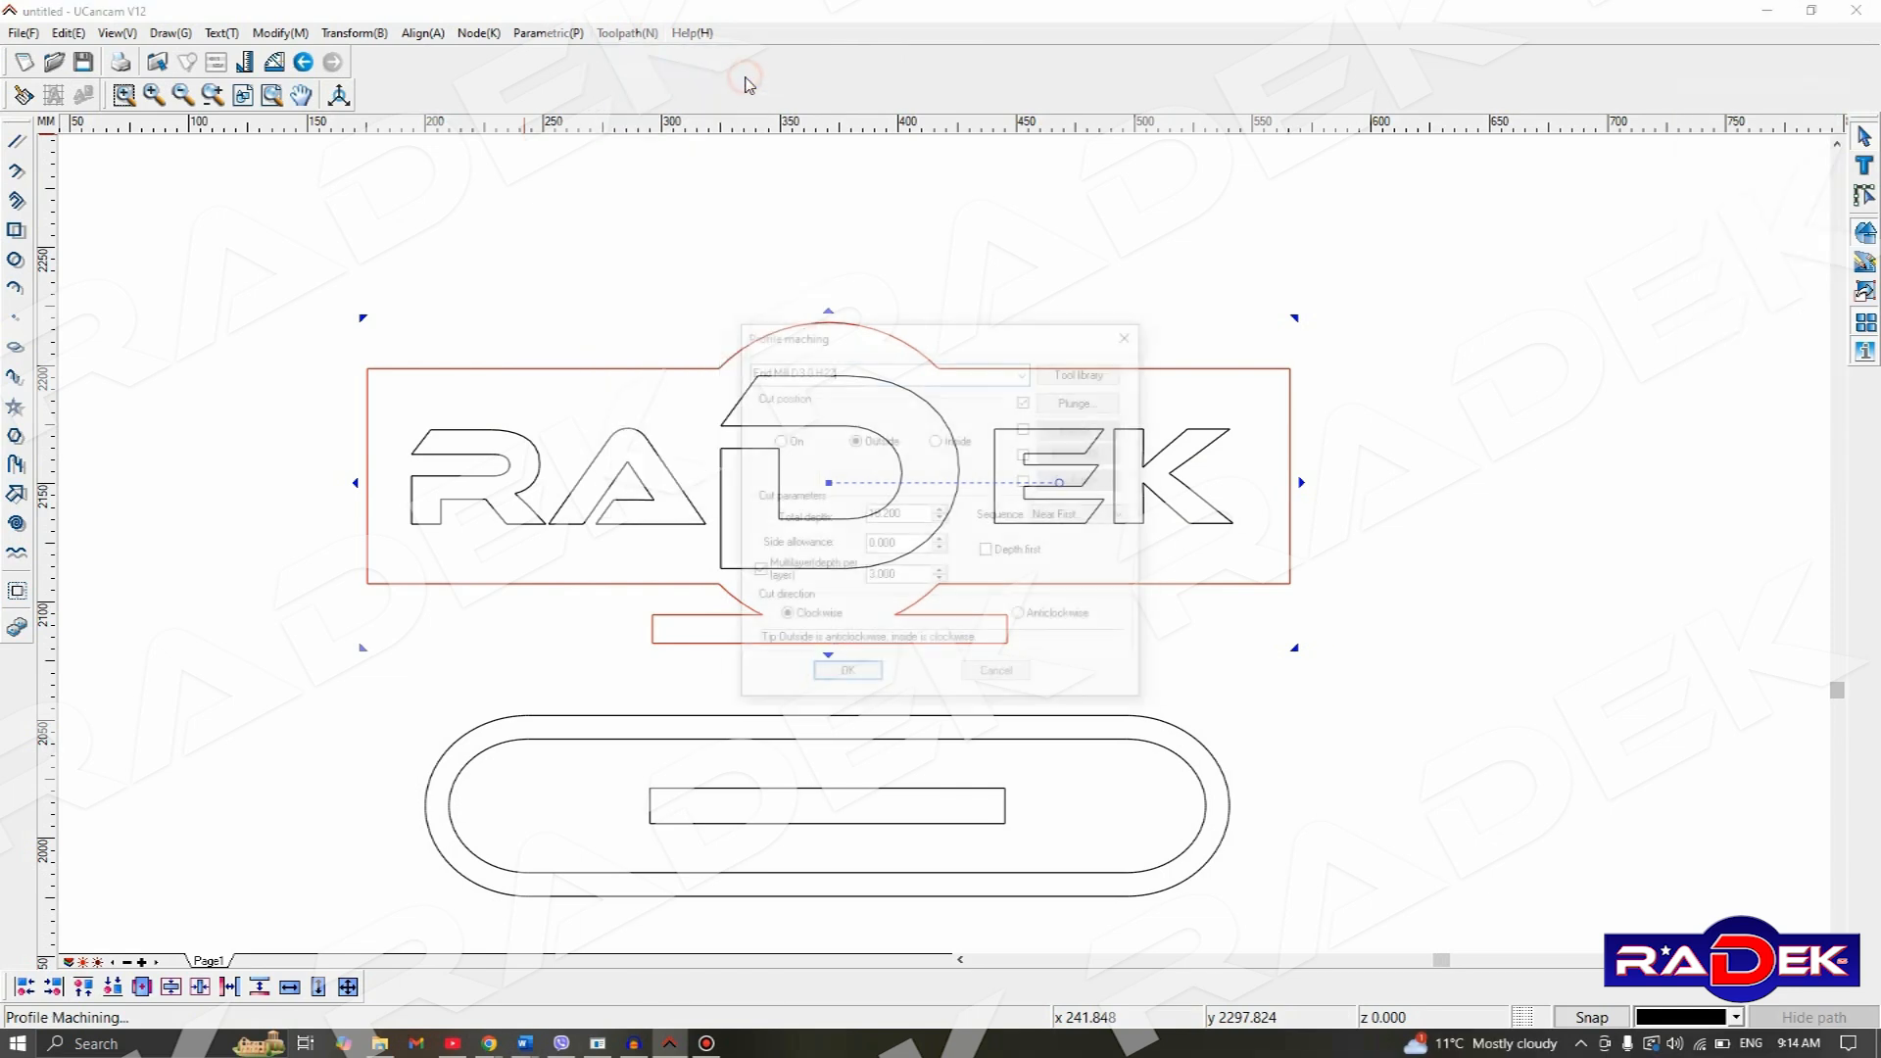
mouse_move(910, 333)
left_mouse_down()
mouse_move(1209, 200)
mouse_move(1522, 208)
left_mouse_up()
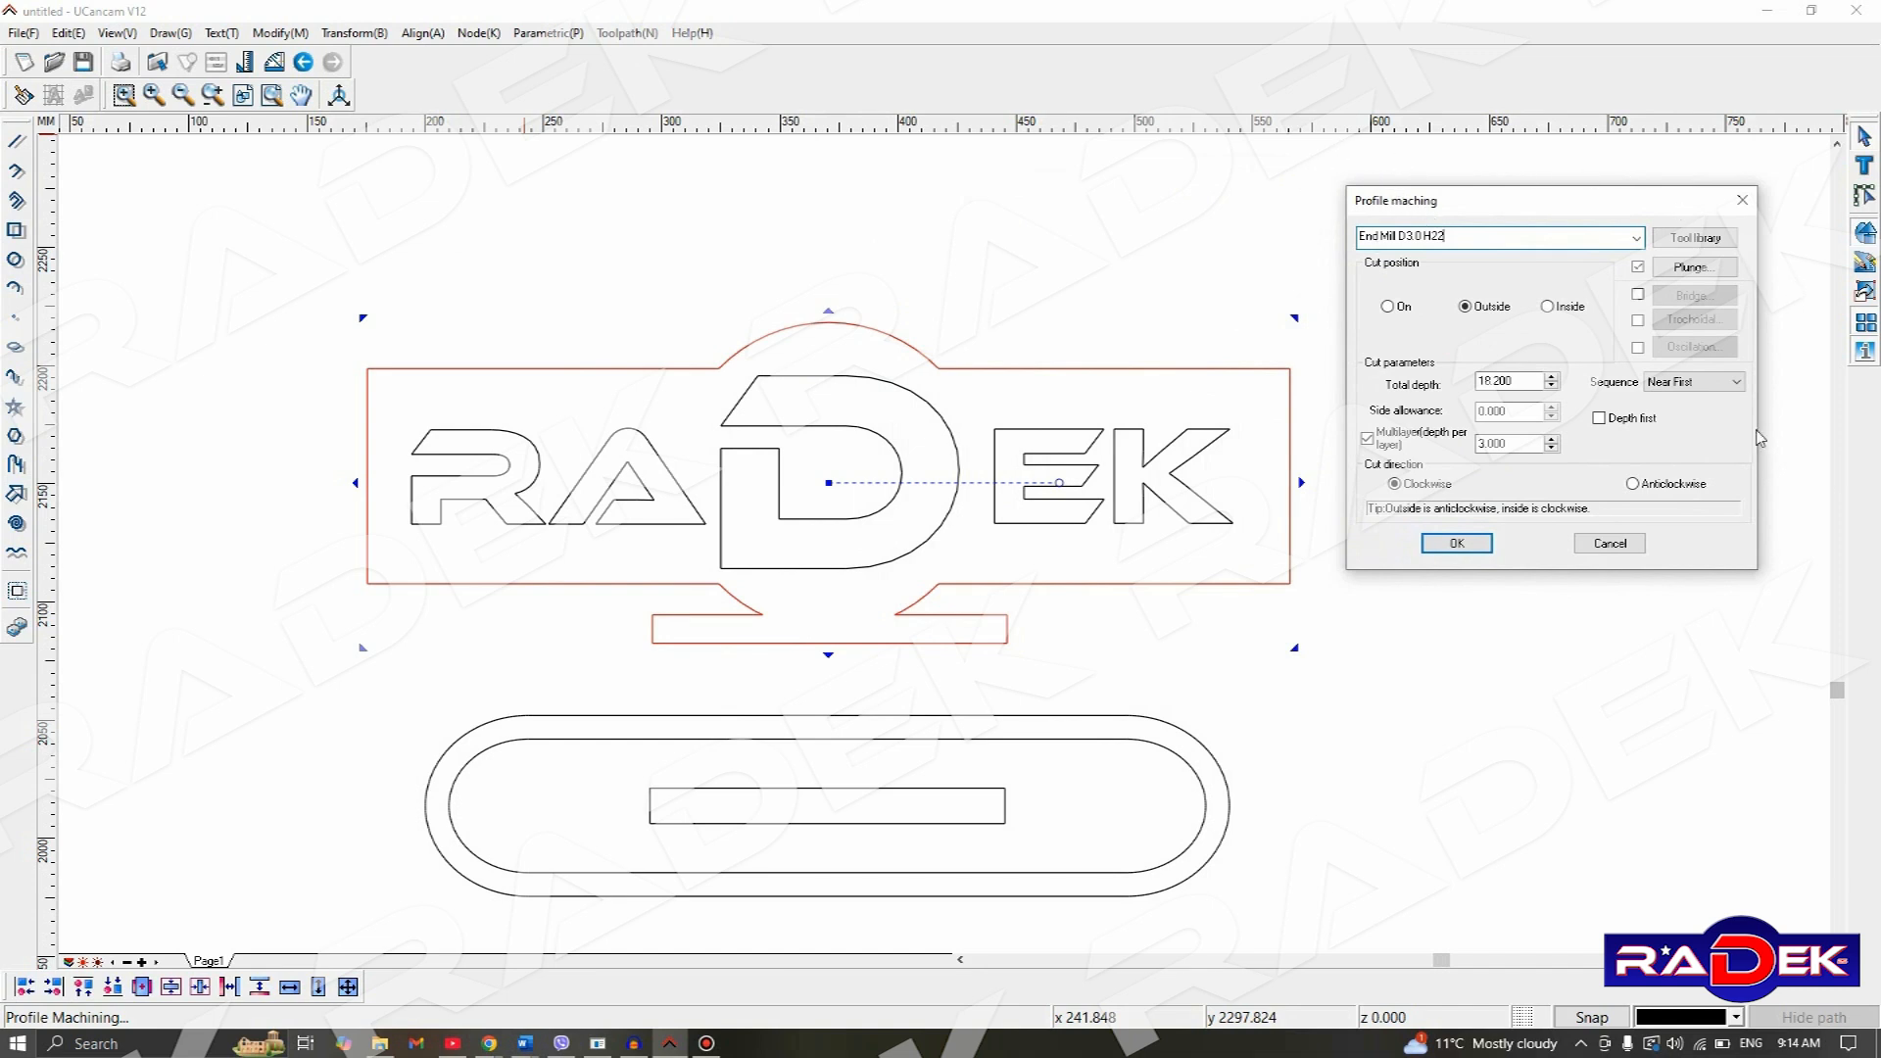
- Examine the tool types in the tool library, from ball nose to taper ball, and the End Mill D3.0 H22
left_click(1695, 238)
left_click_drag(1541, 189, 985, 167)
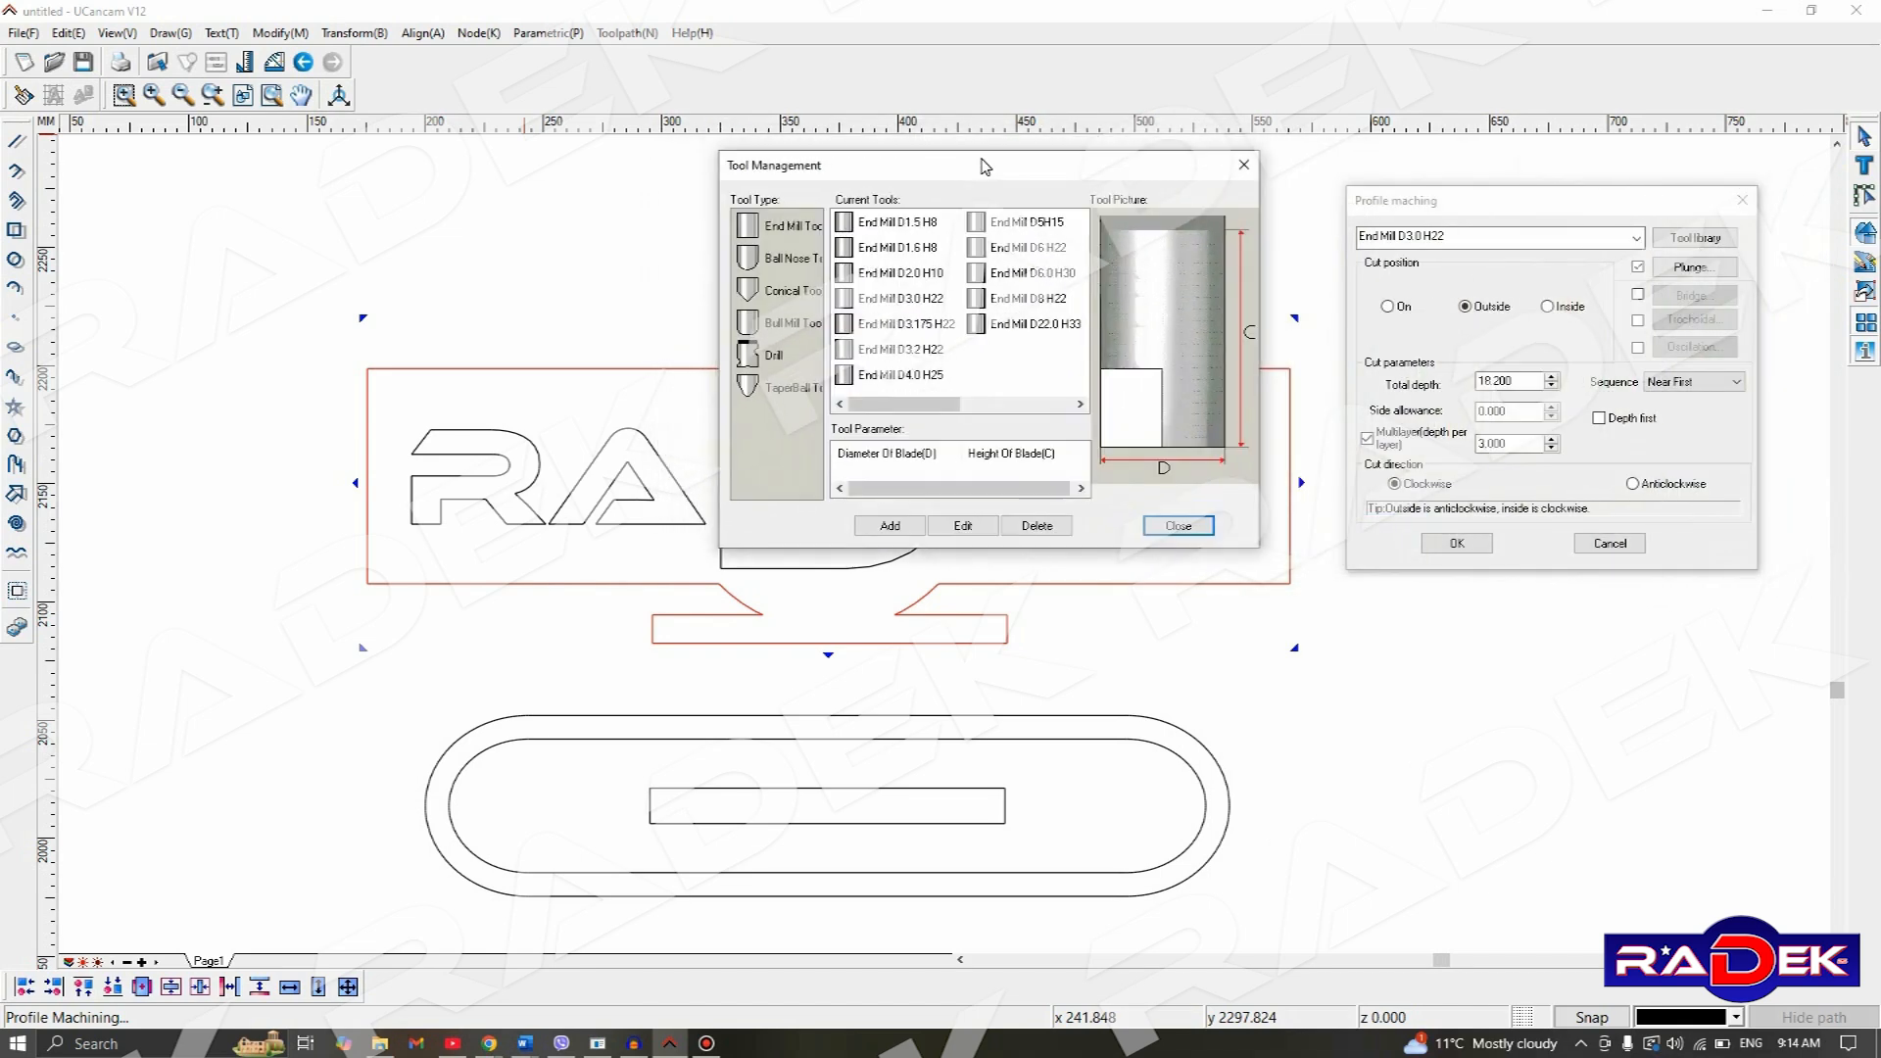
left_click(769, 258)
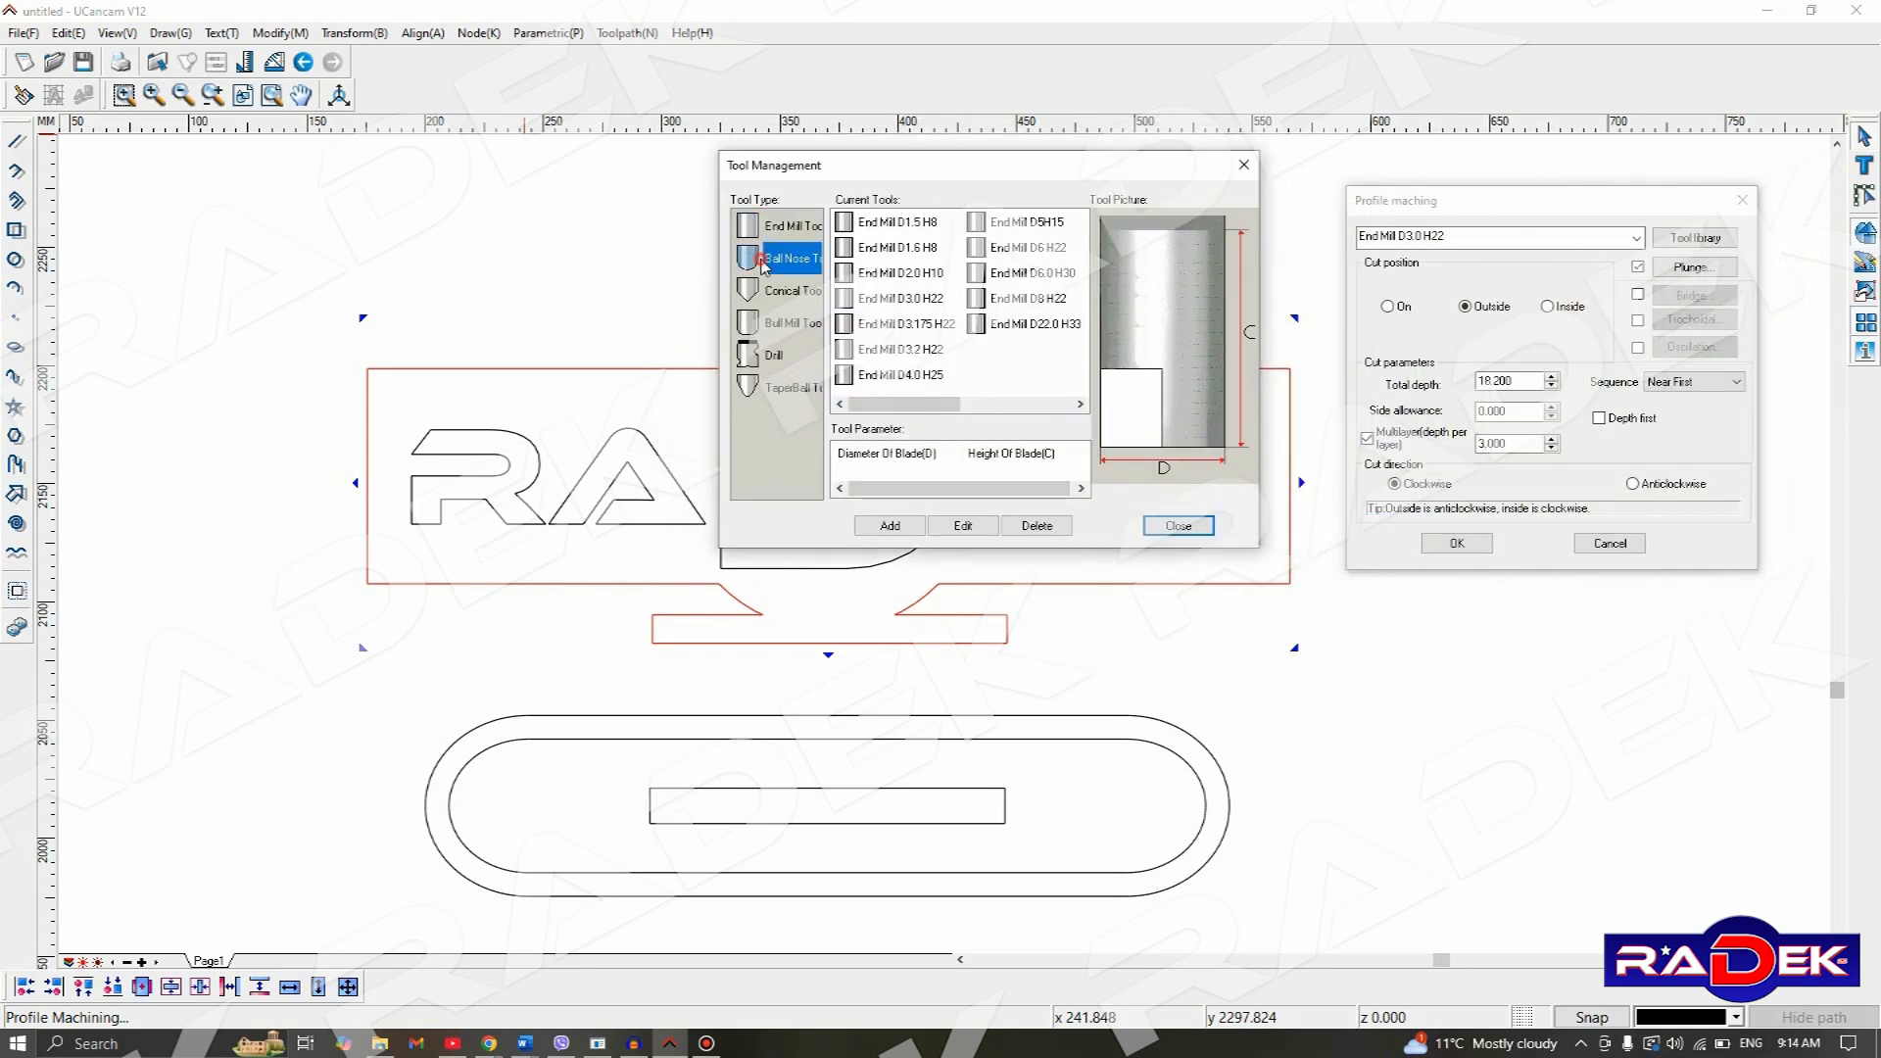
left_click(770, 294)
left_click(781, 328)
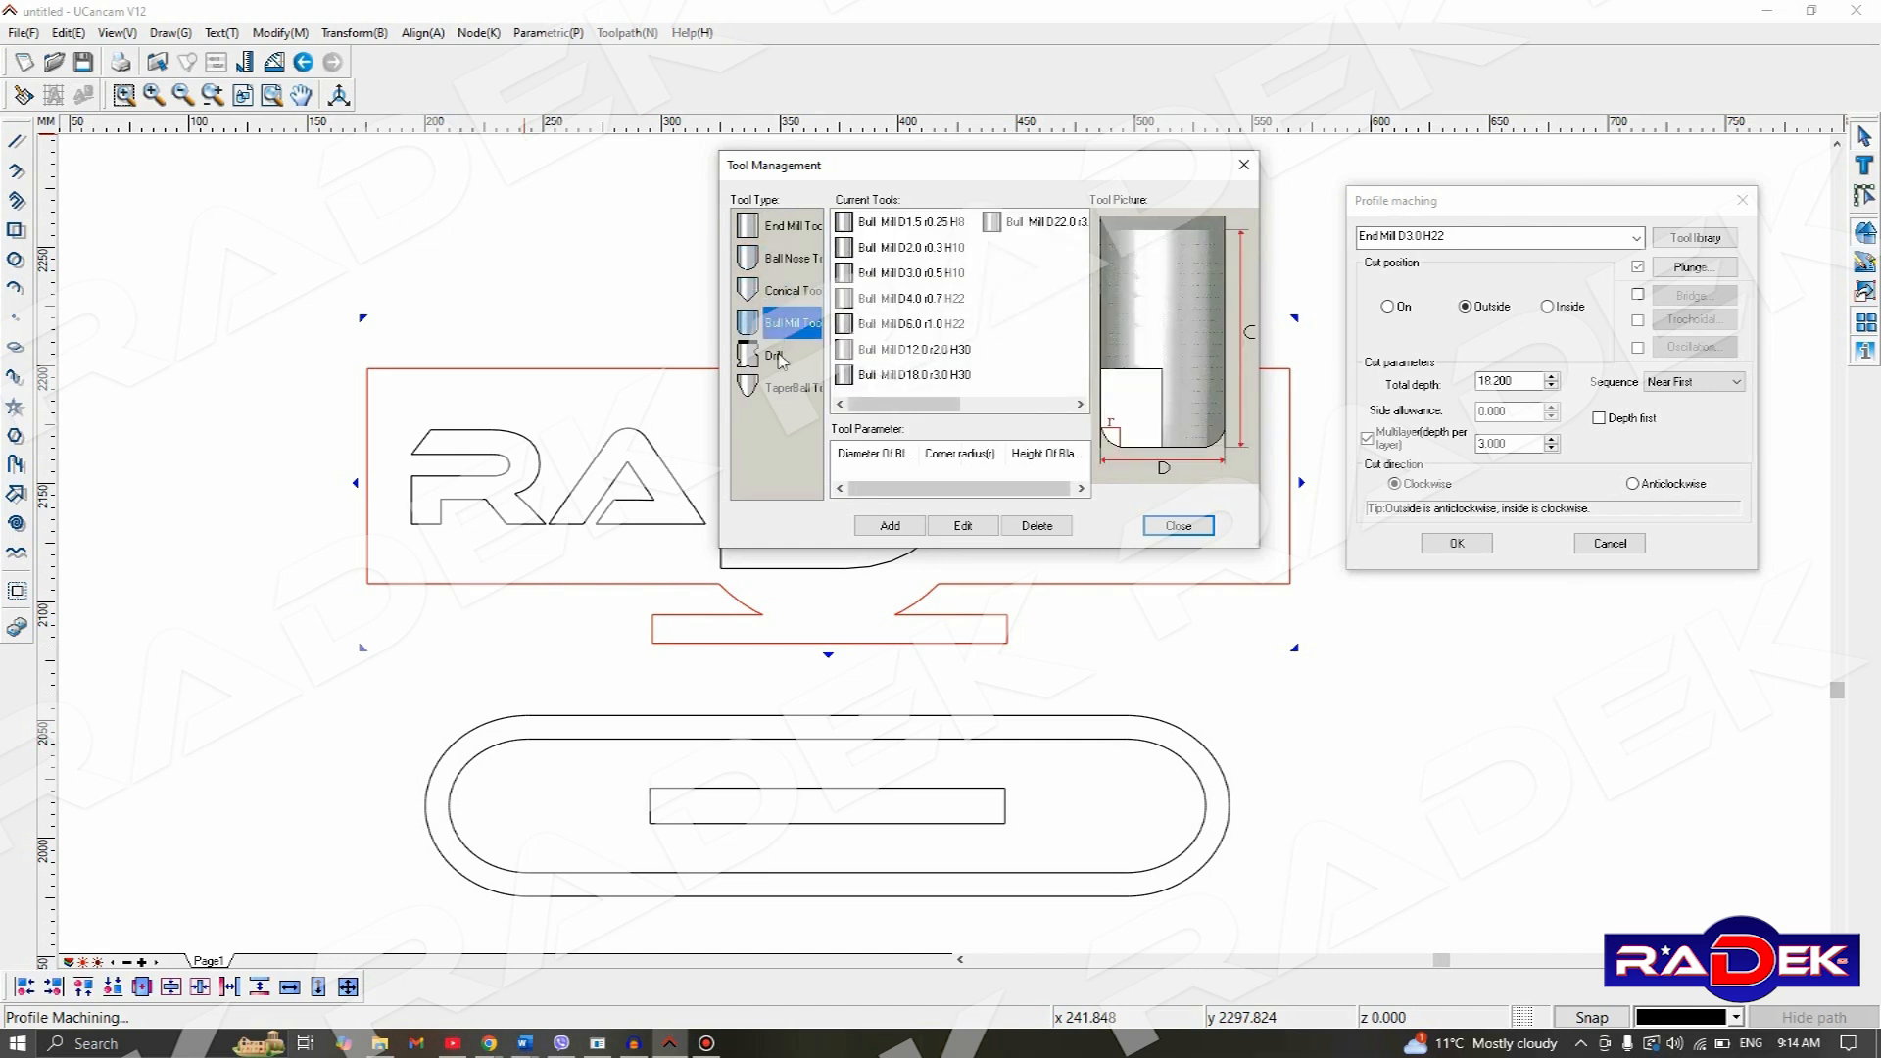
left_click(779, 357)
left_click(788, 390)
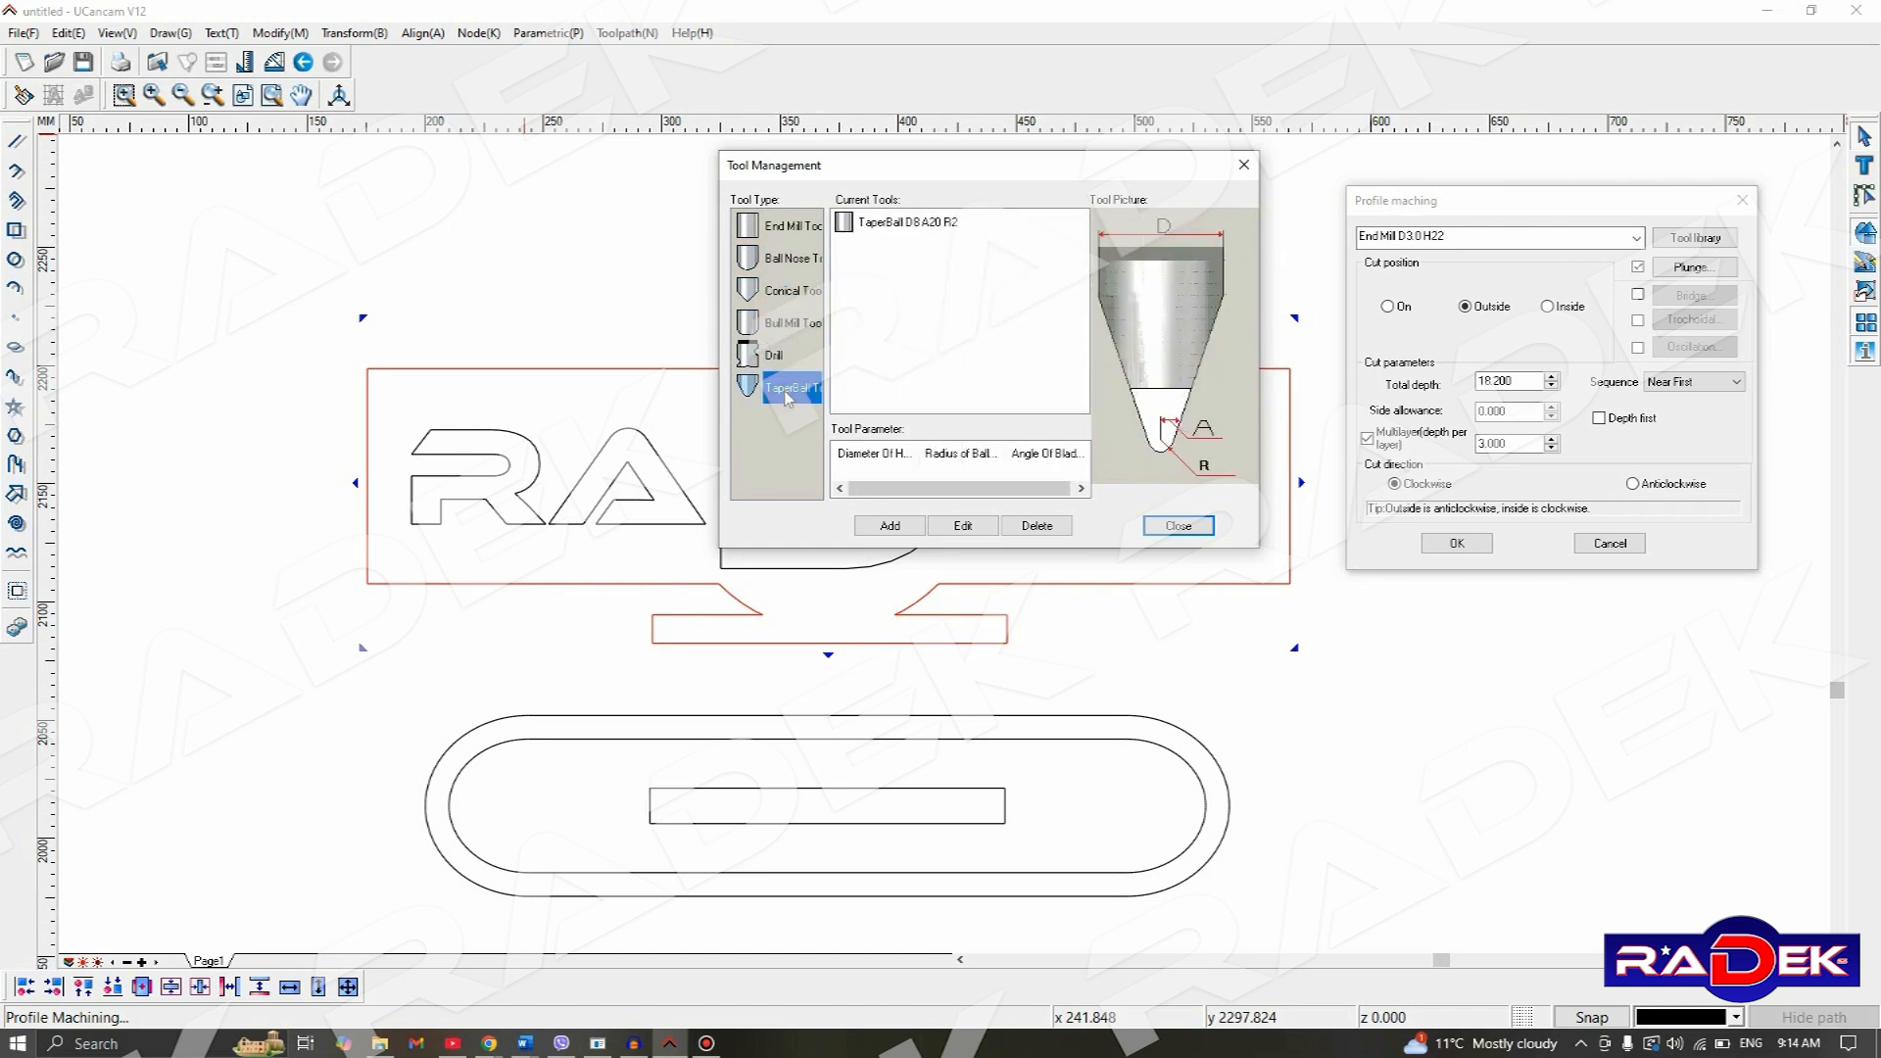
left_click(794, 236)
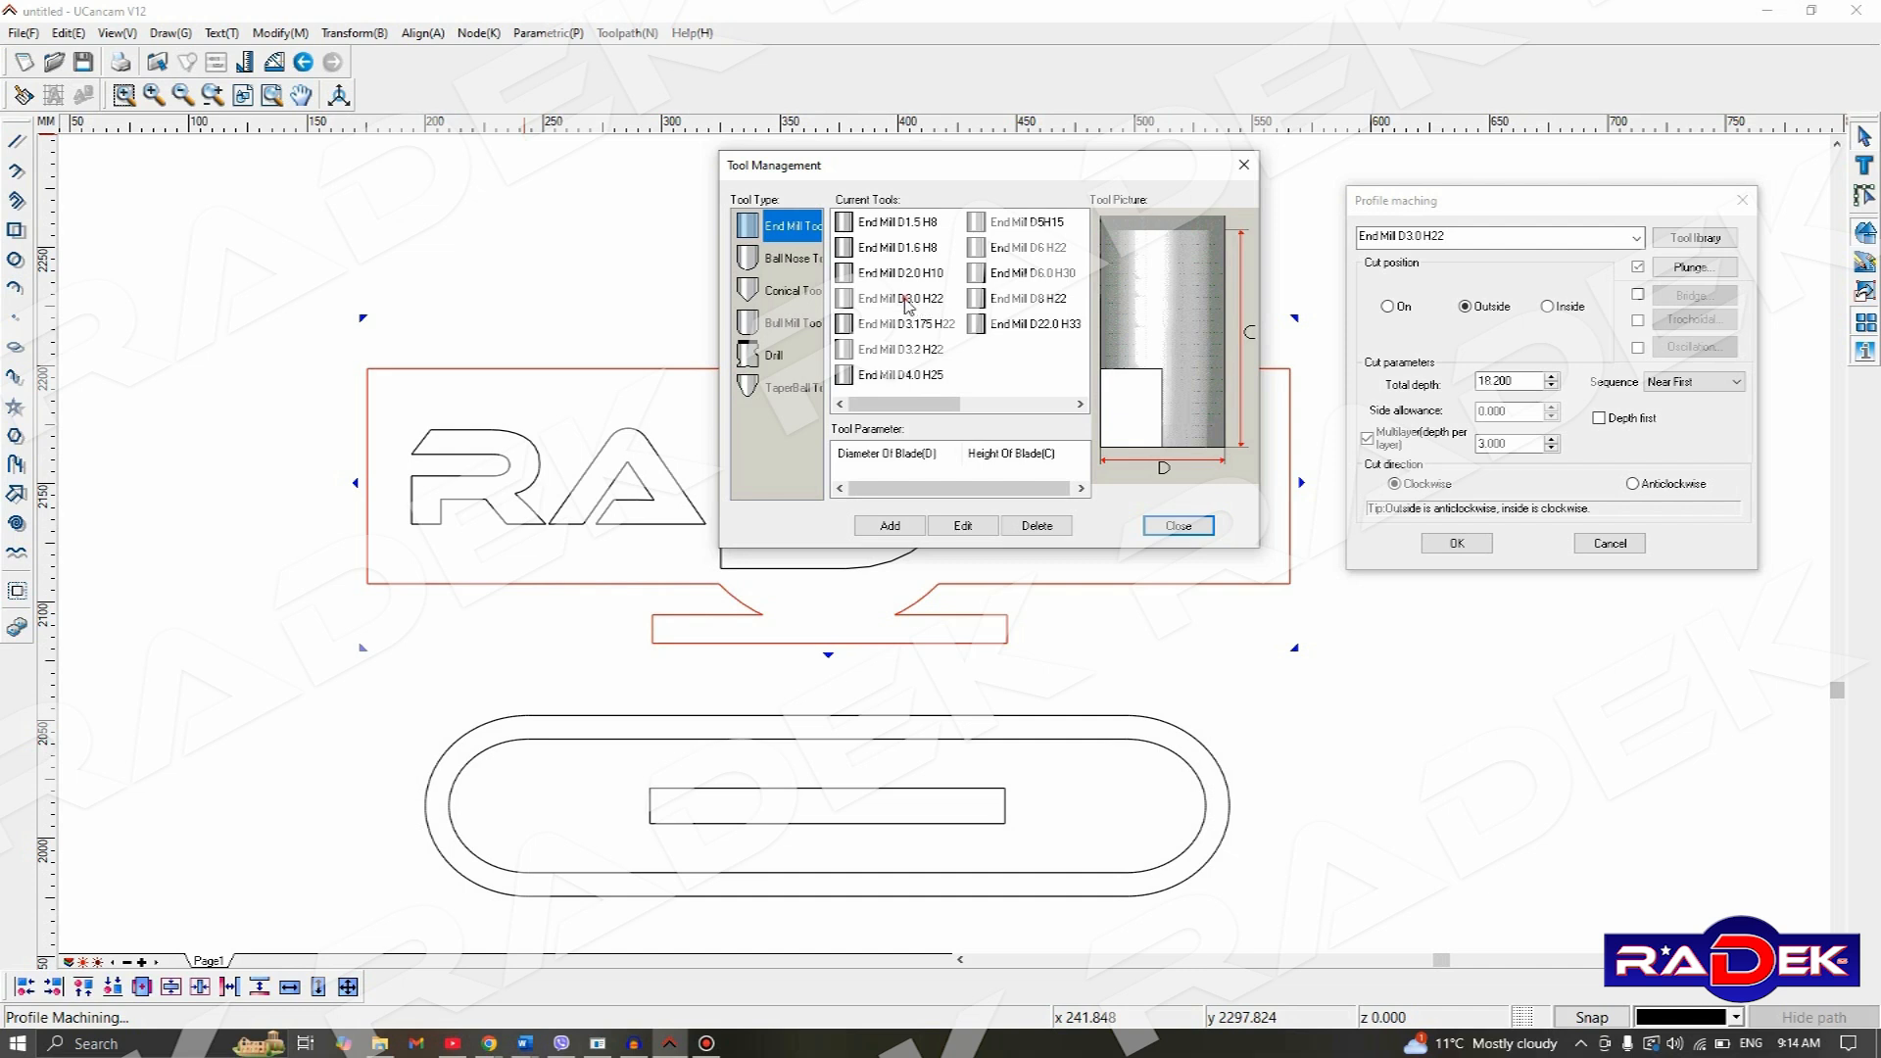
left_click(908, 307)
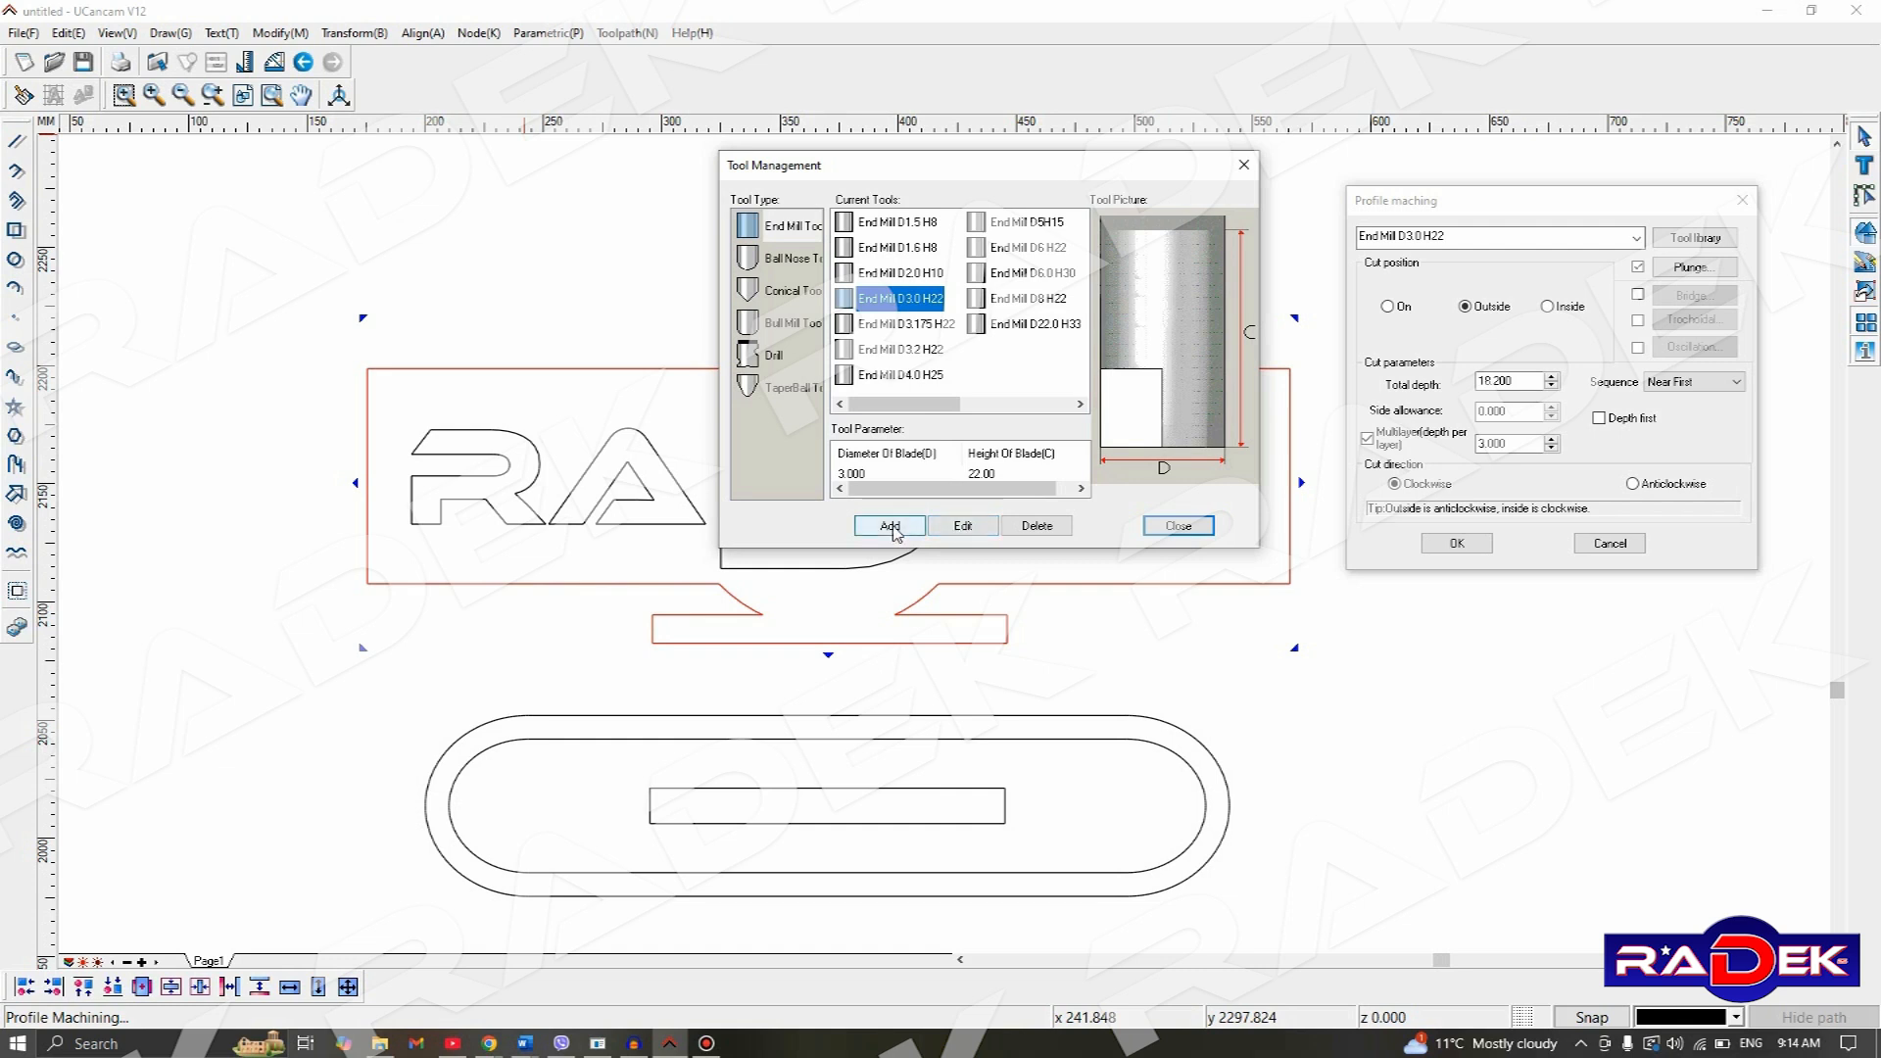
- Start adding an end mill with a maximum cut depth of 2 and review its rotation, feed and plunge speeds
left_click(891, 527)
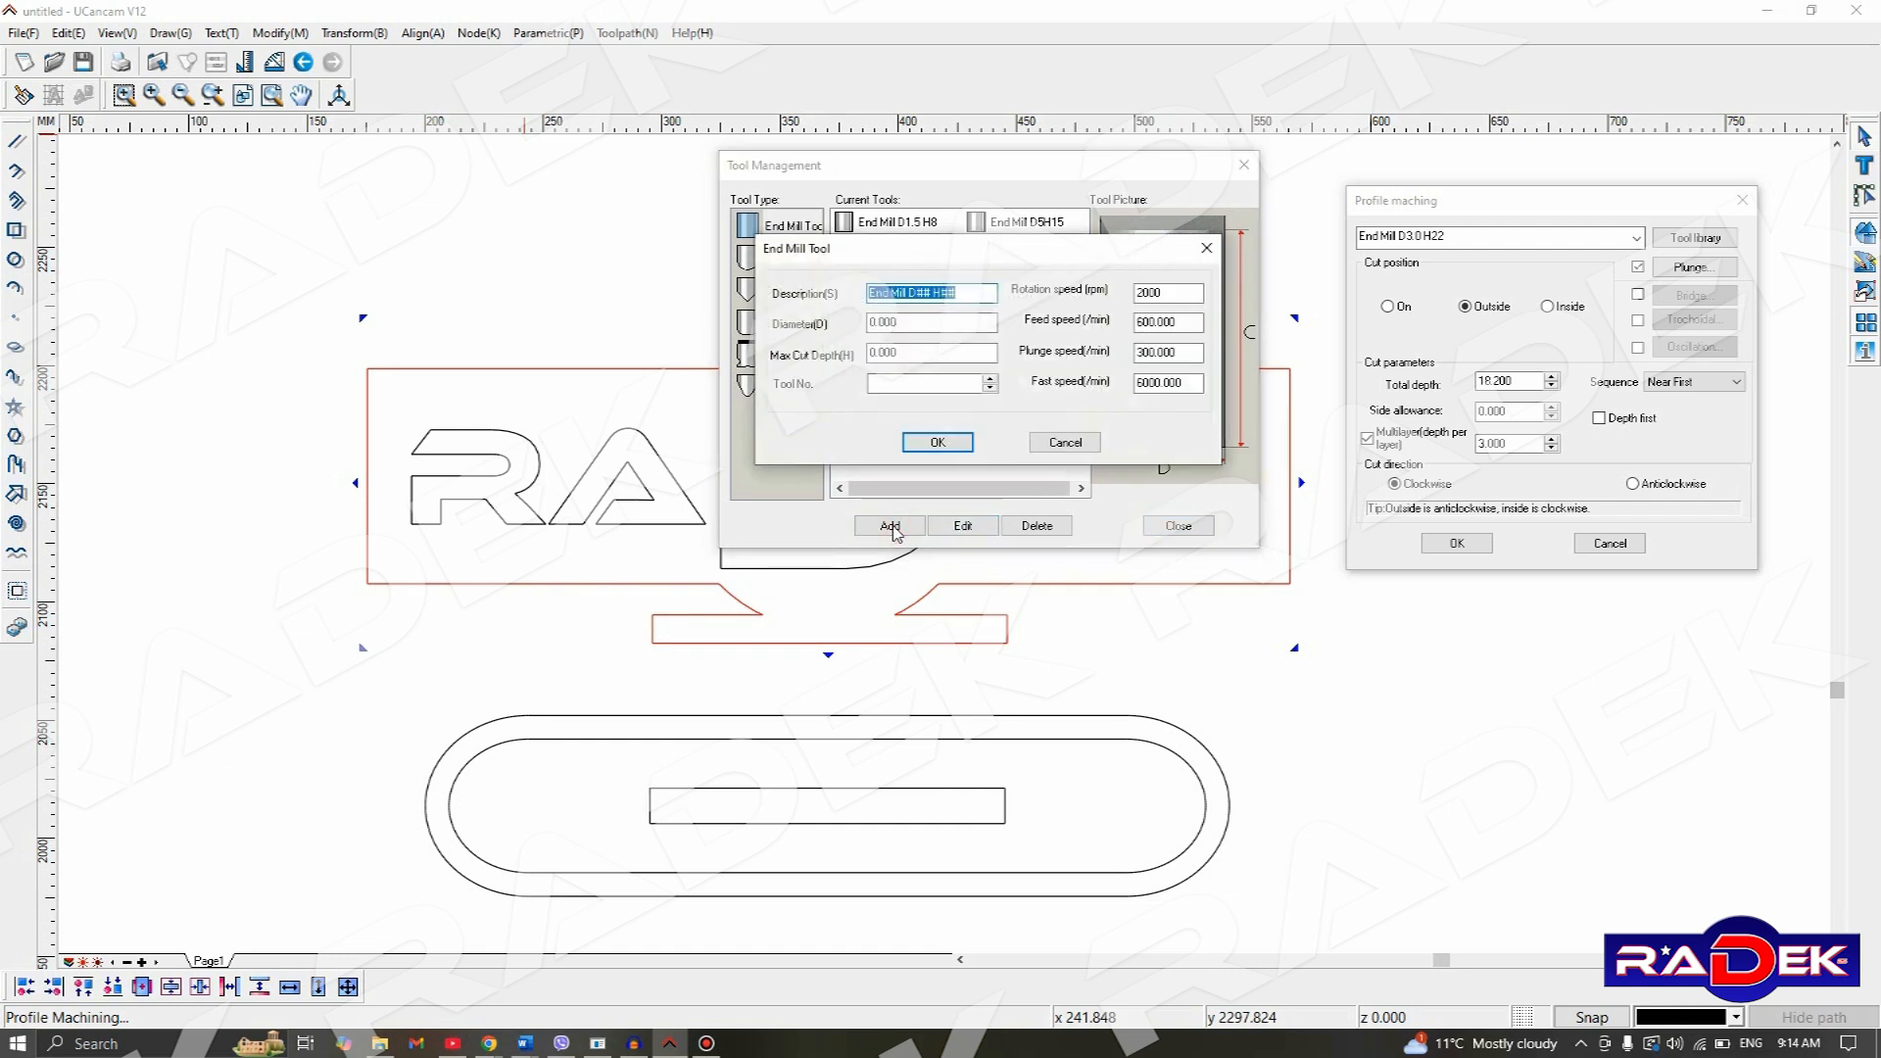
left_click(920, 325)
left_click_drag(919, 324, 785, 366)
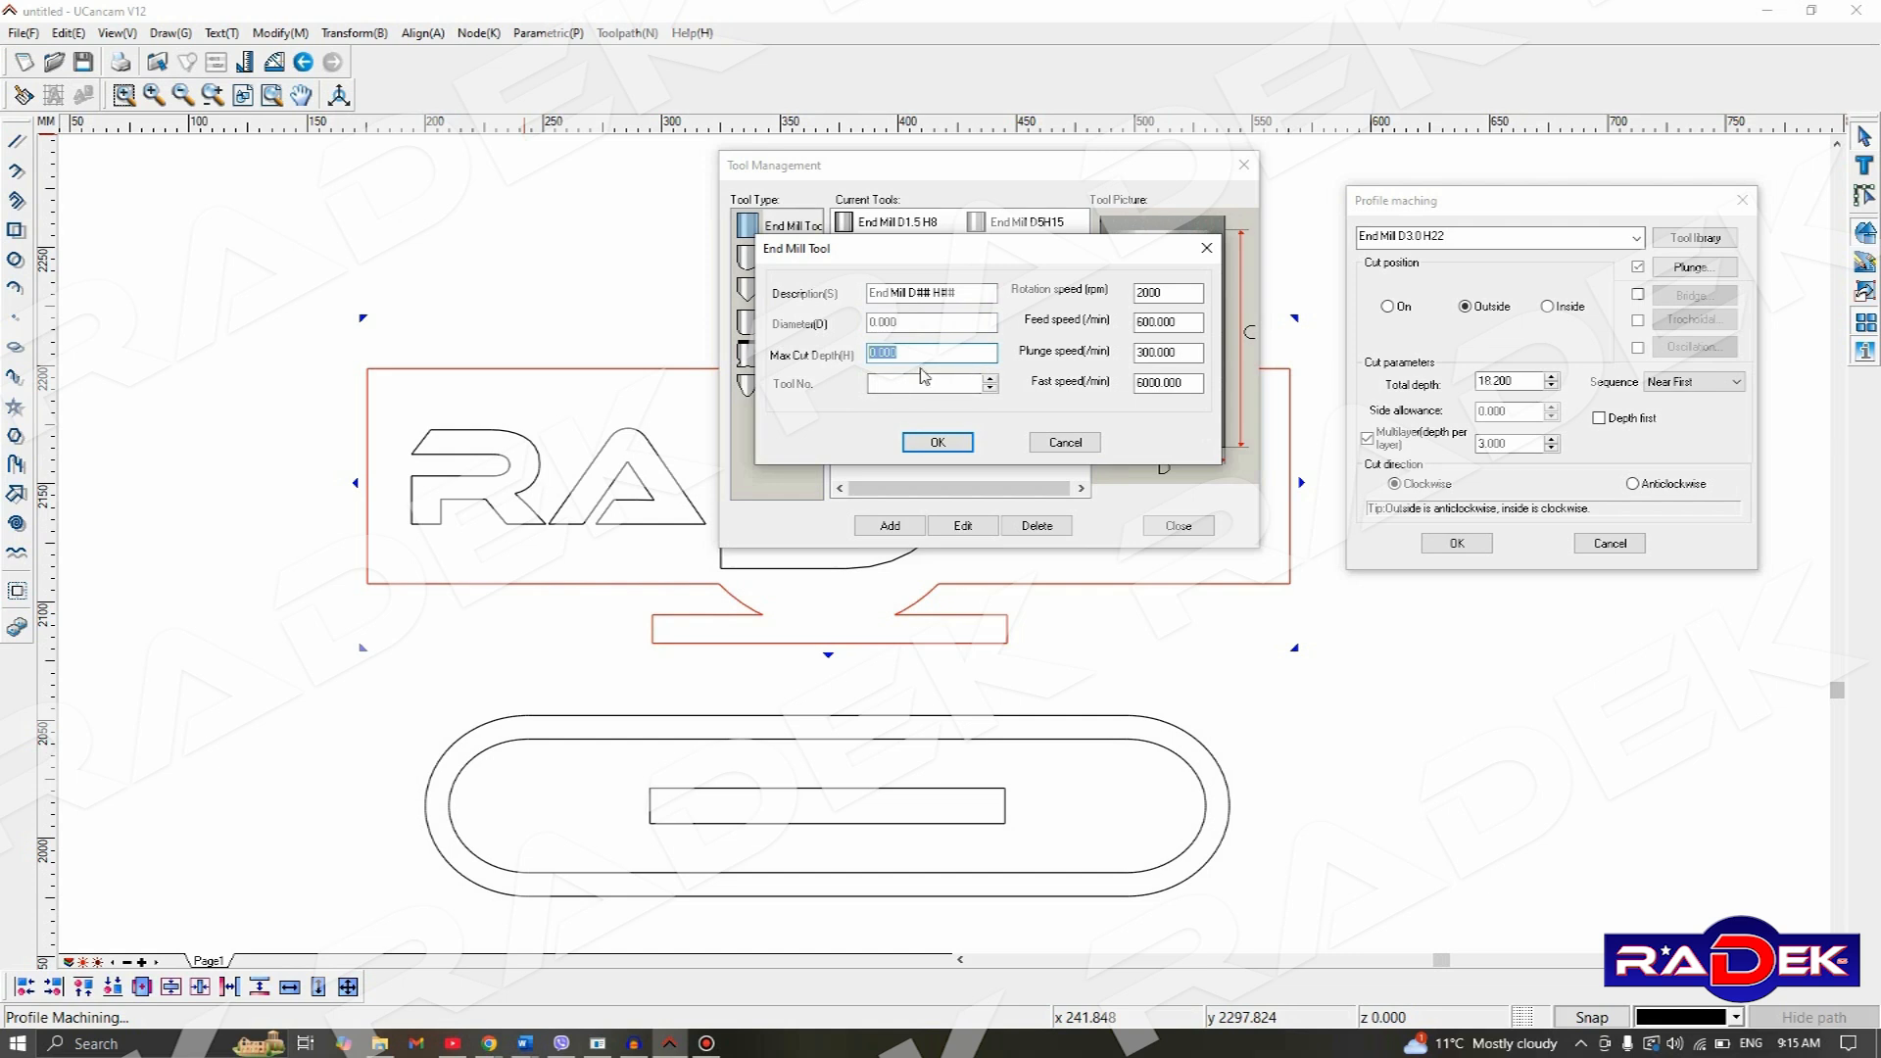
type("2")
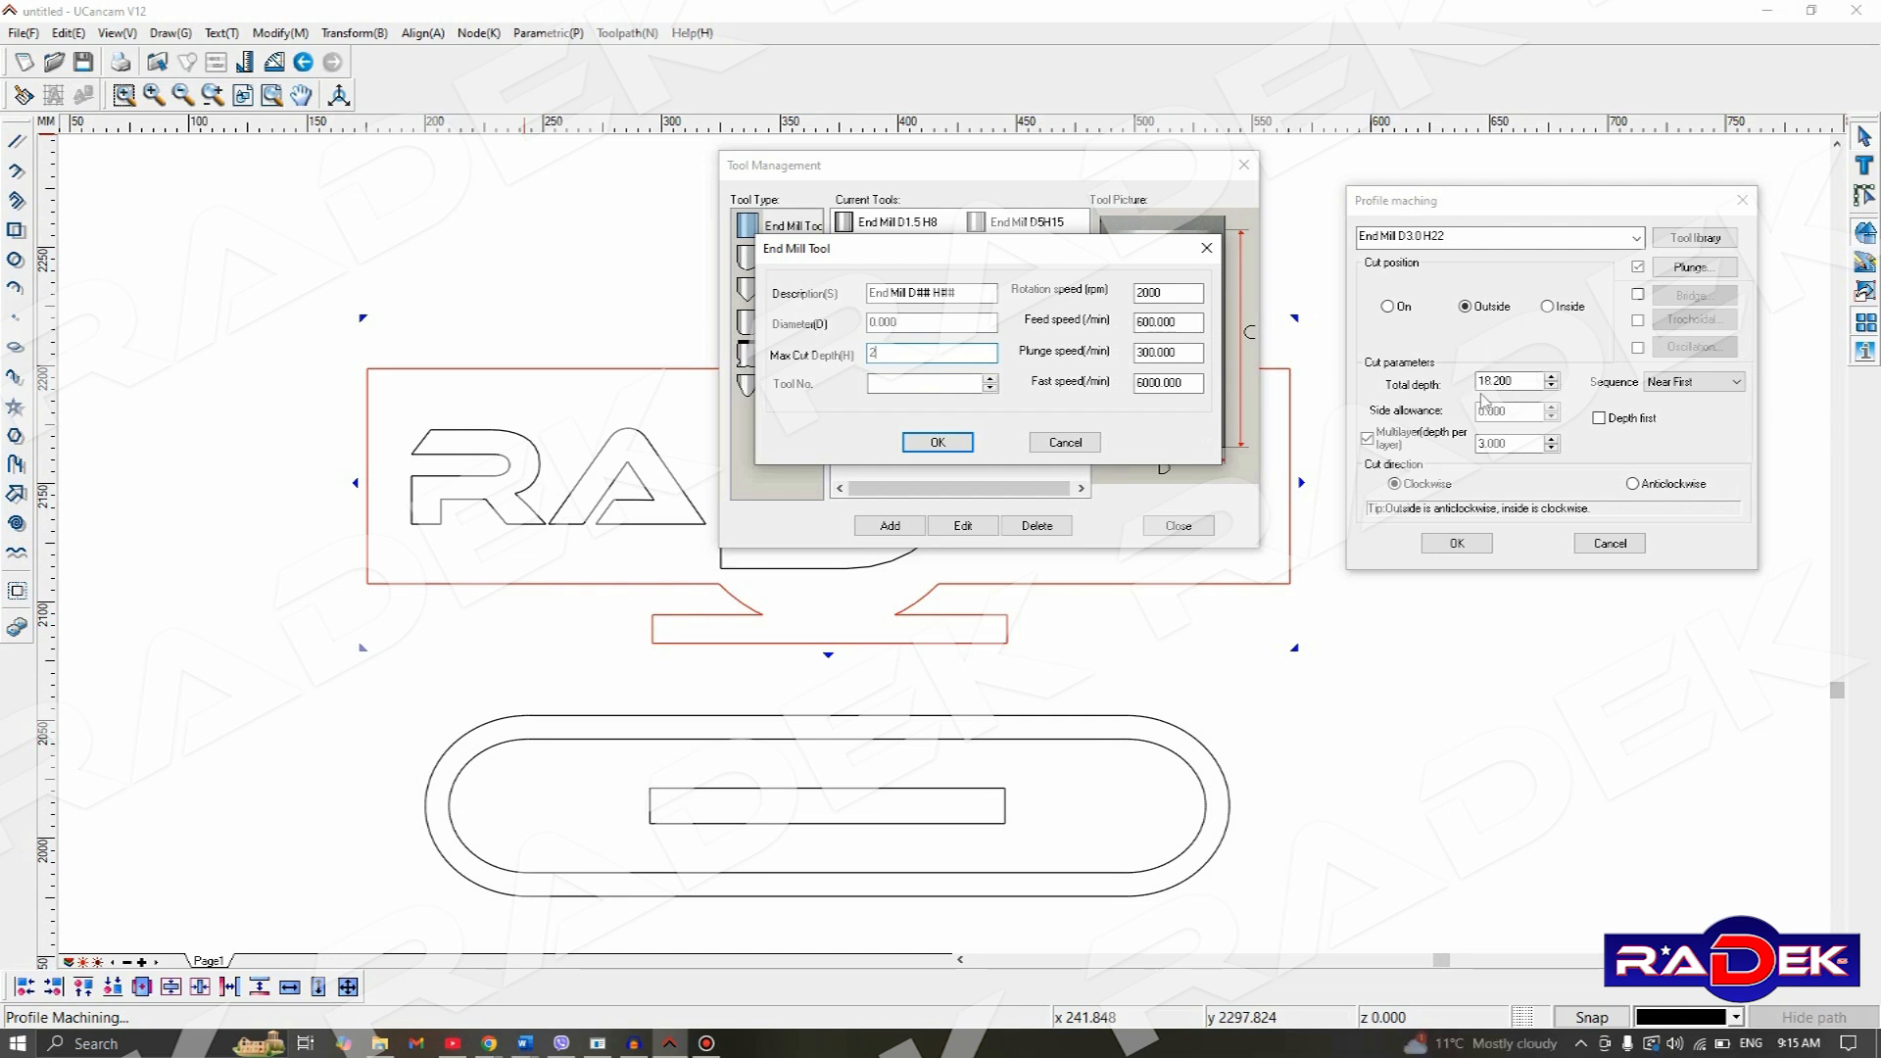
double_click(1153, 292)
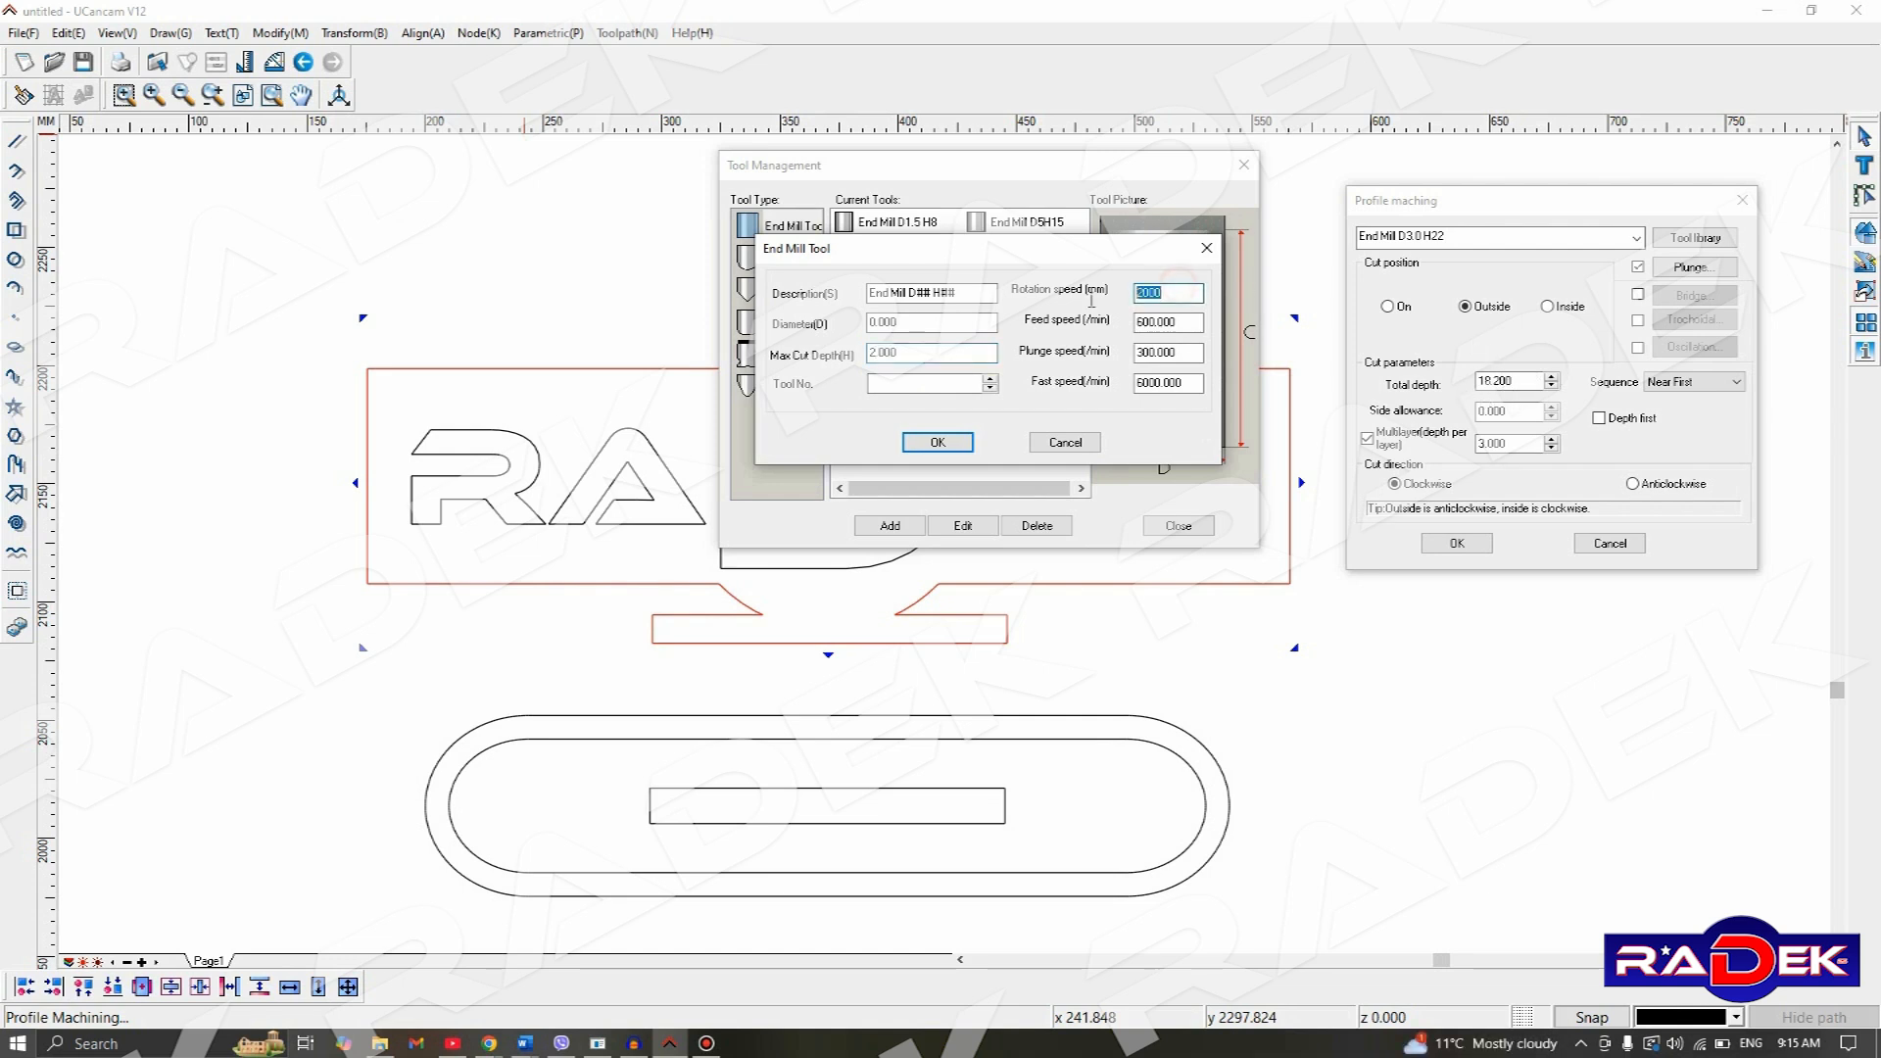
left_click(1198, 326)
double_click(1197, 326)
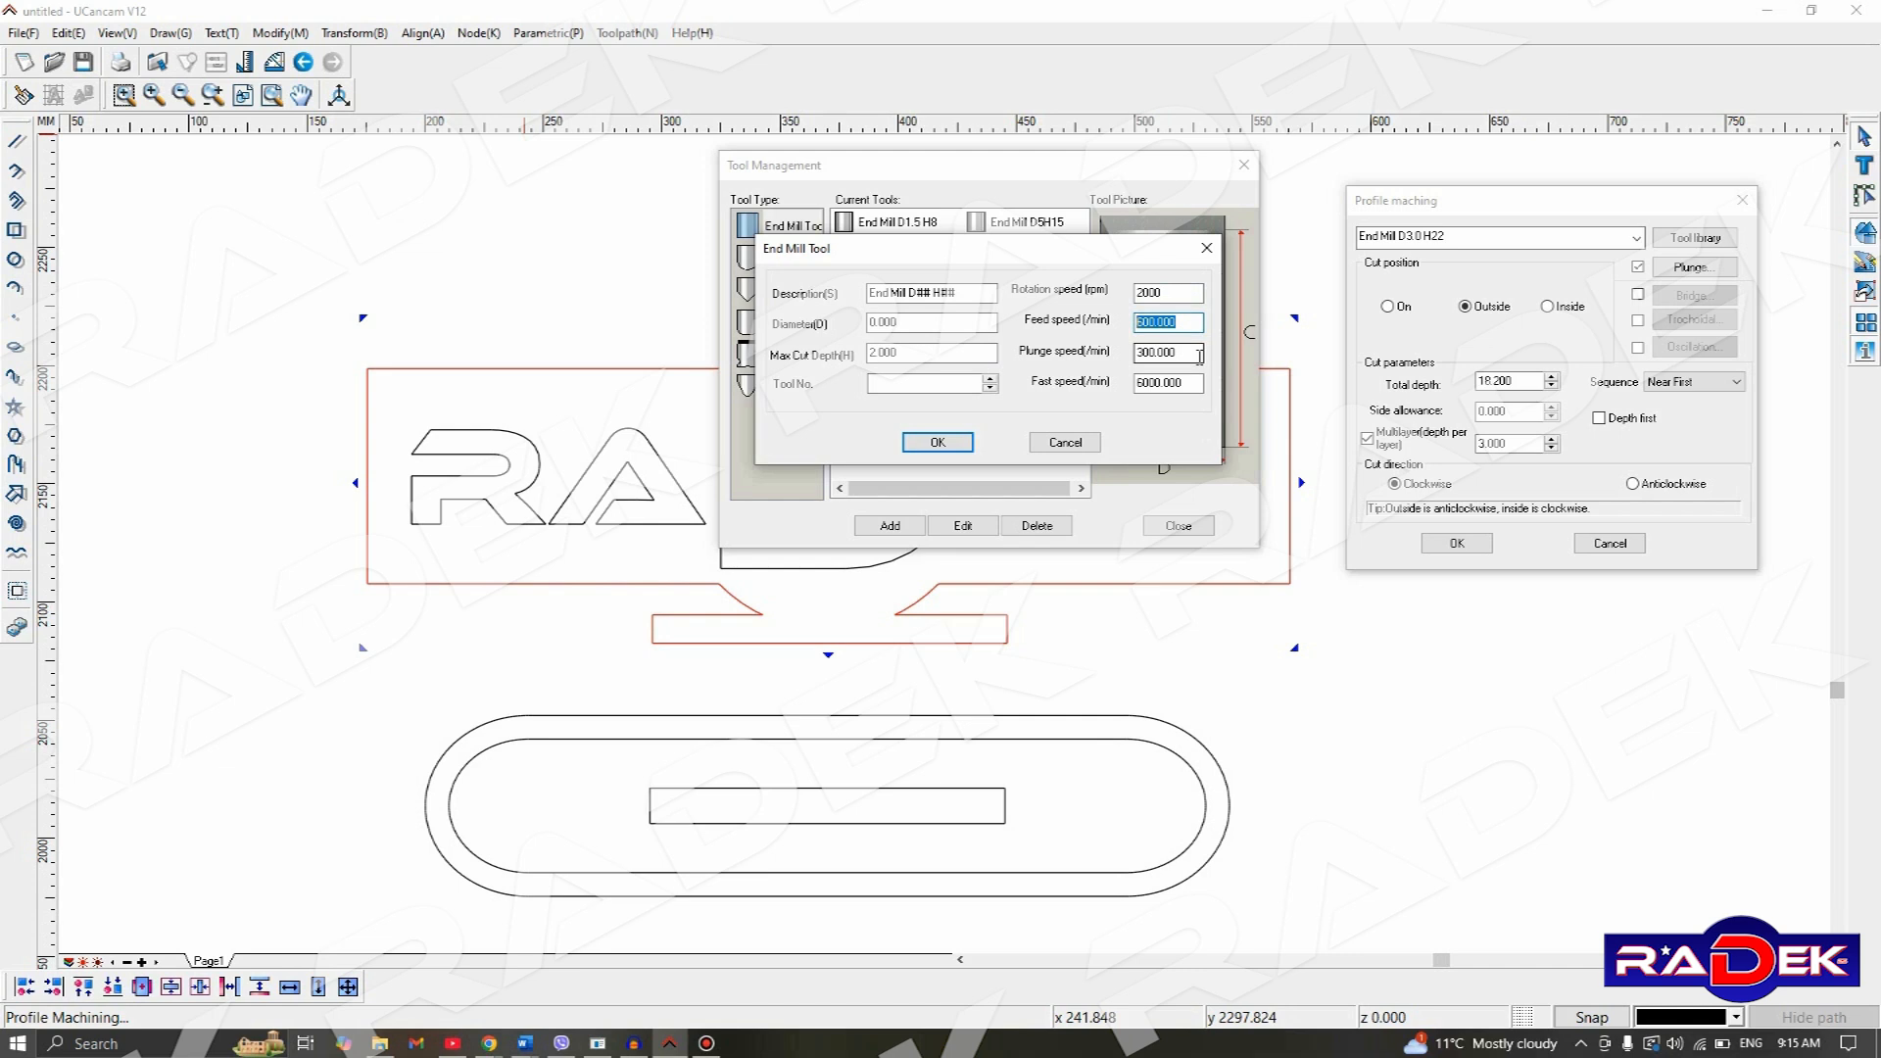
double_click(1198, 353)
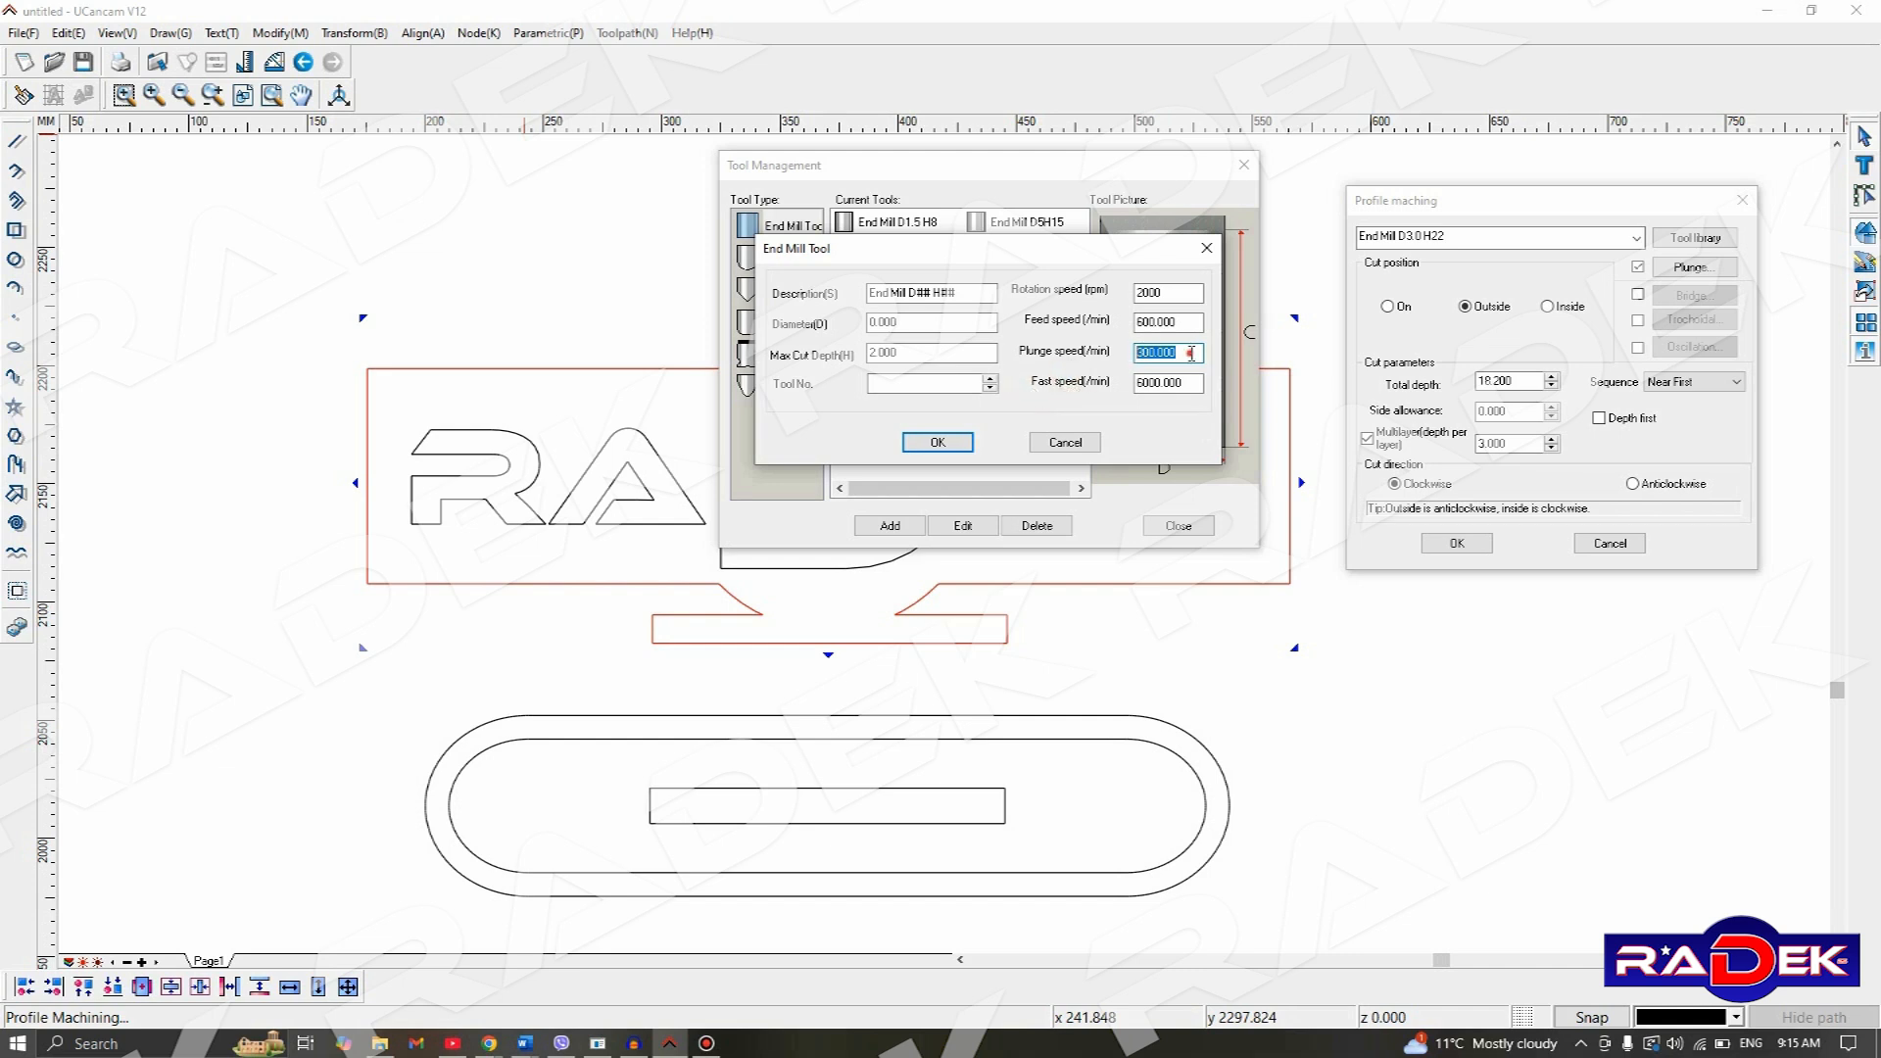
- Set the new end mill's diameter to 3, save it, and leave the tool library with End Mill D3.0 H22 selected
left_click(939, 442)
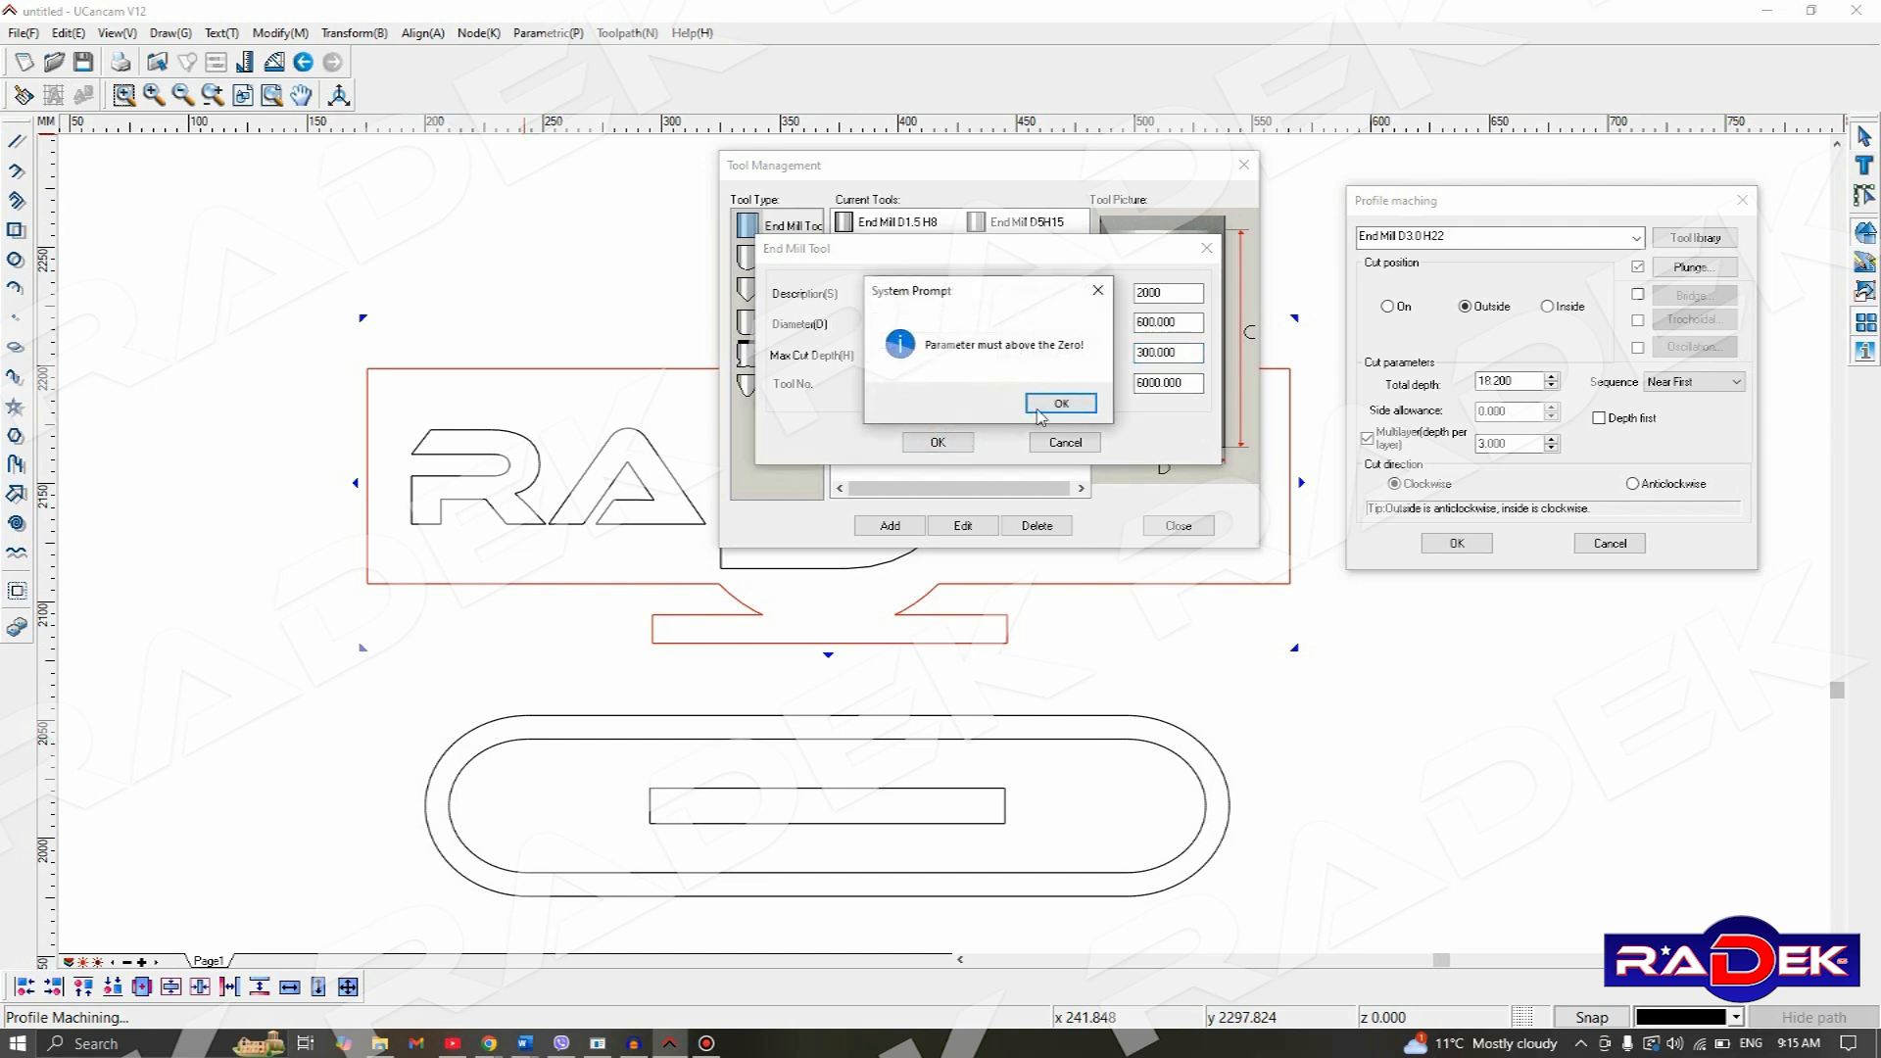
left_click(1058, 404)
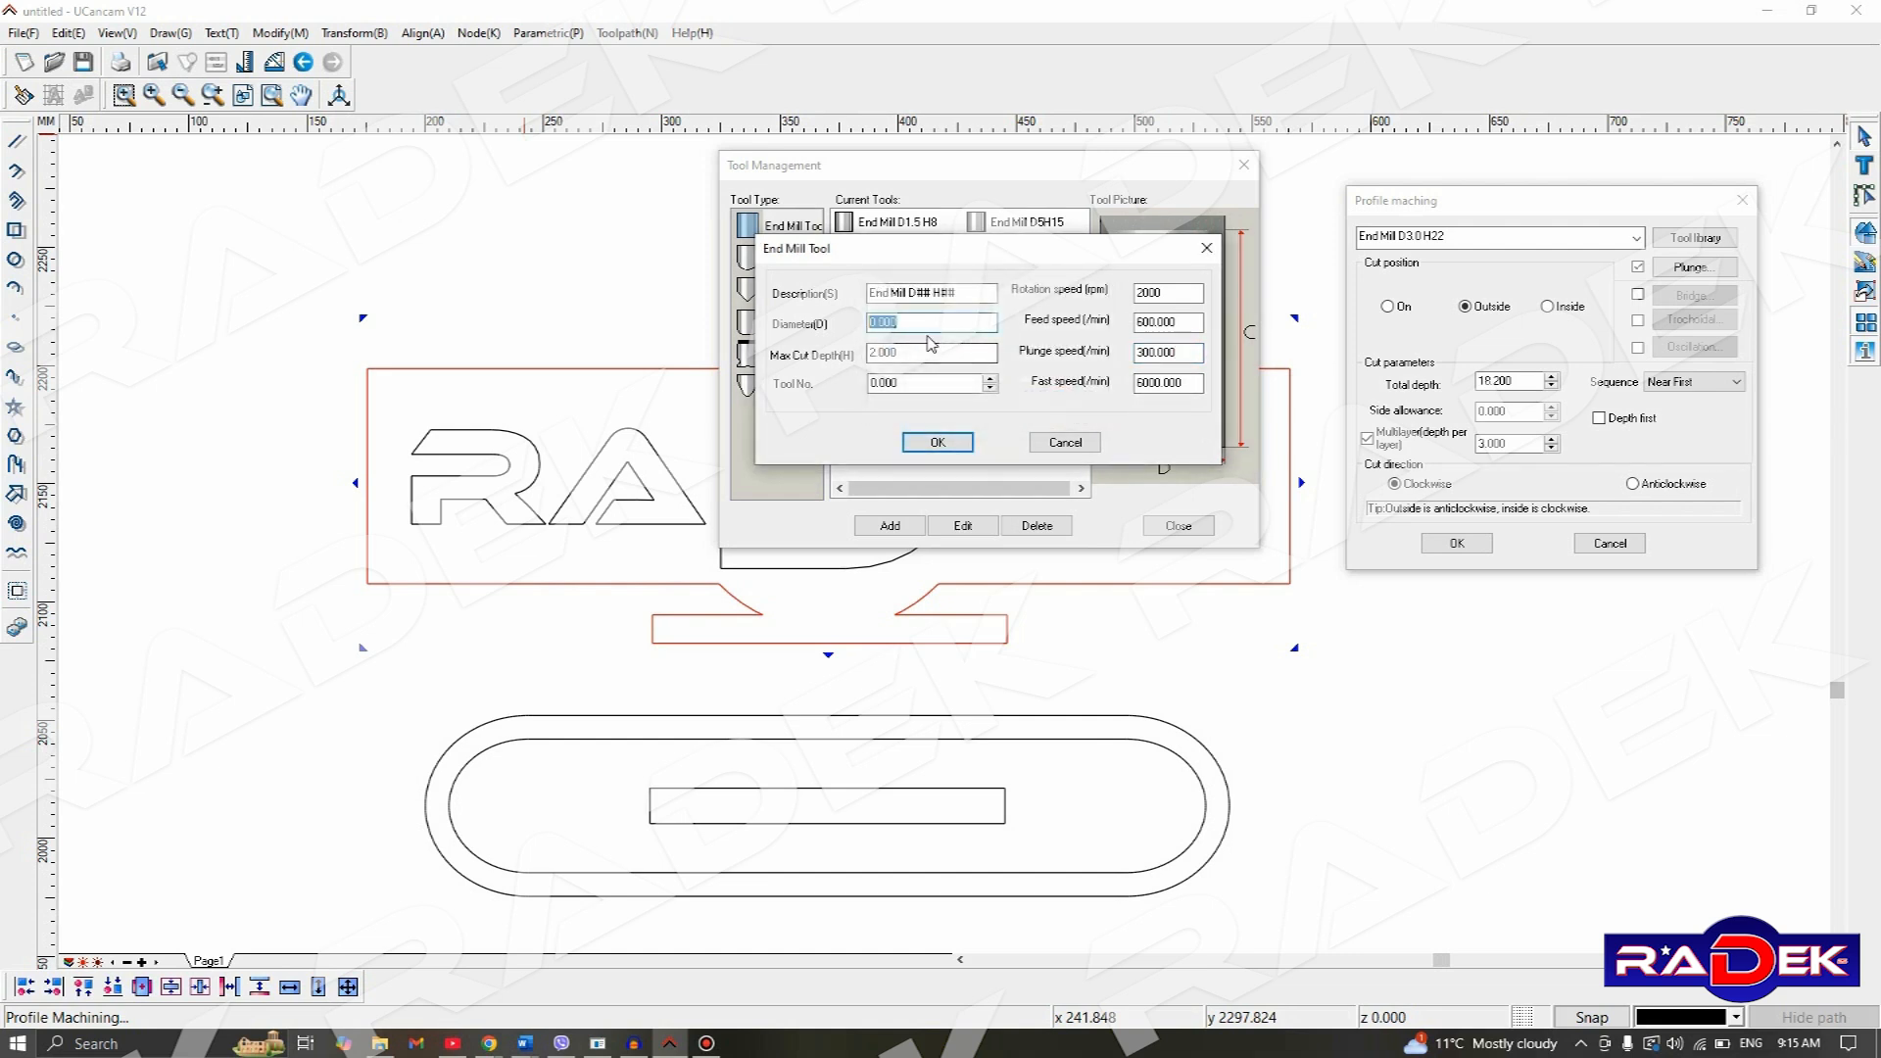
type("3")
left_click(933, 444)
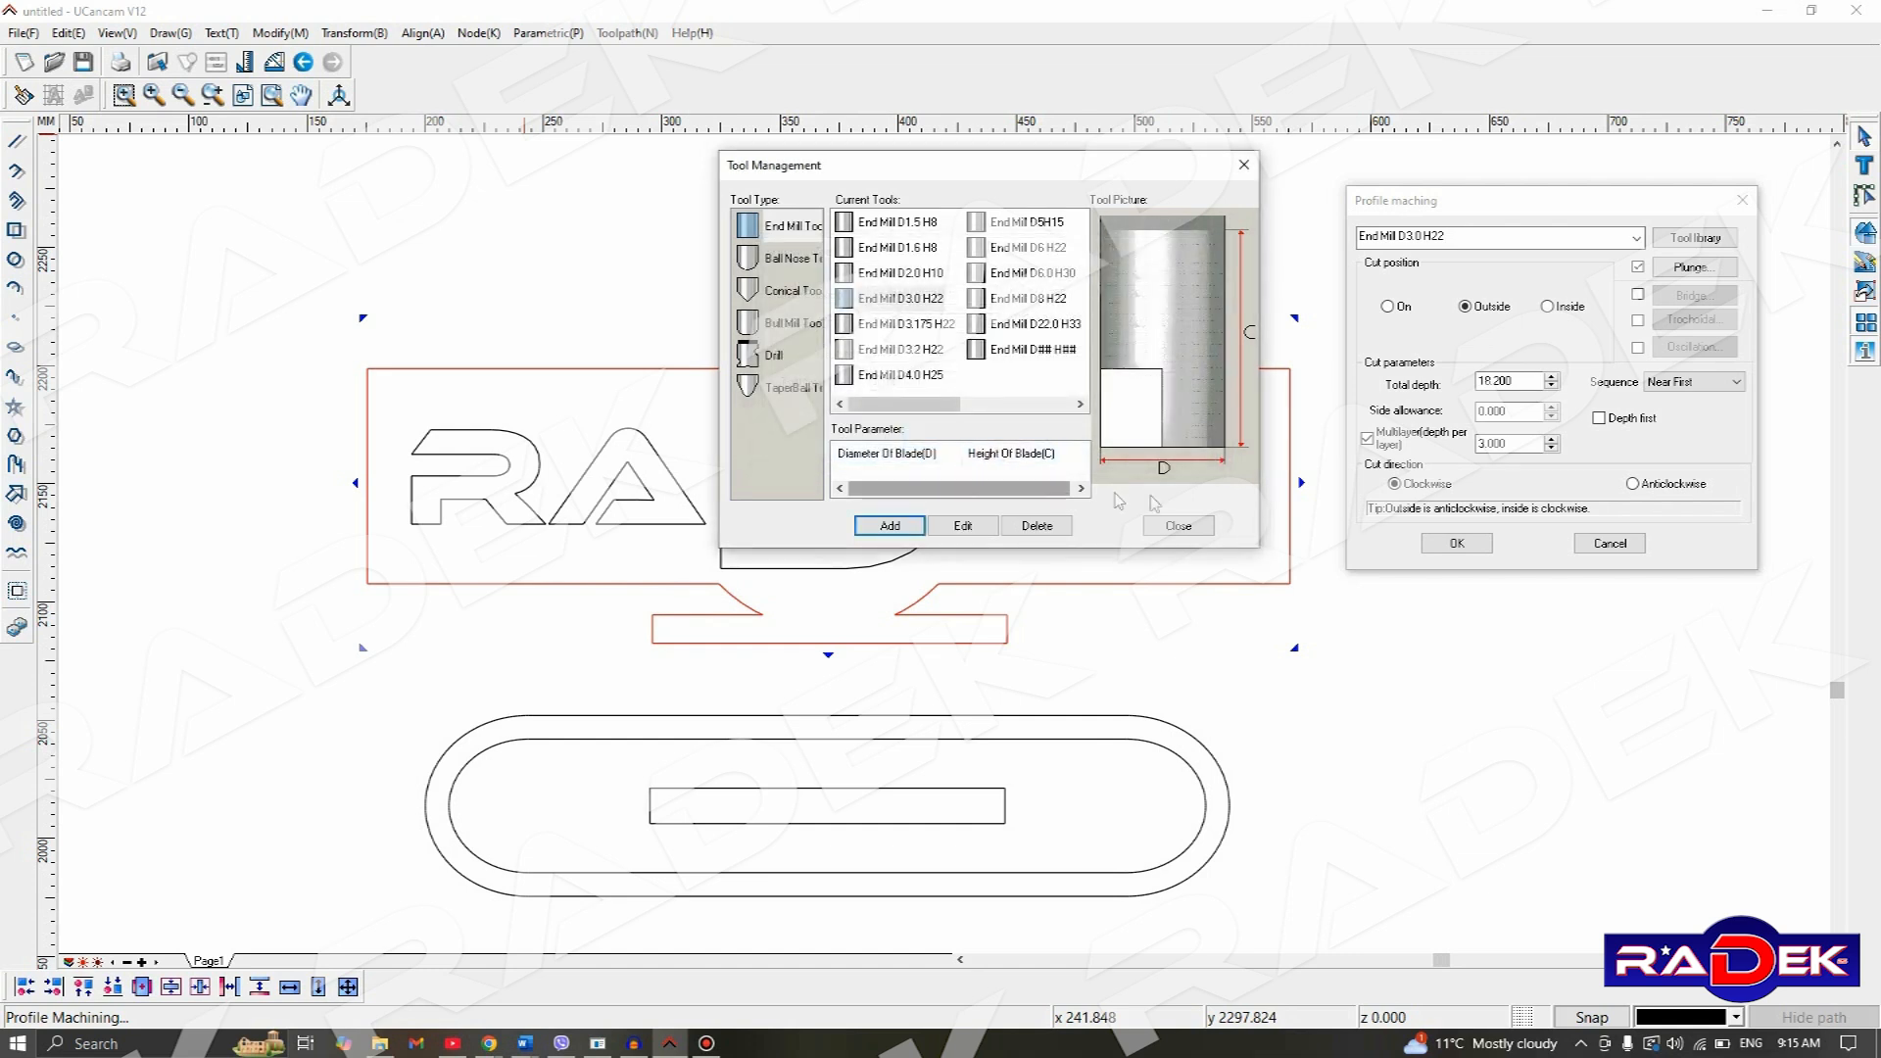
left_click(935, 298)
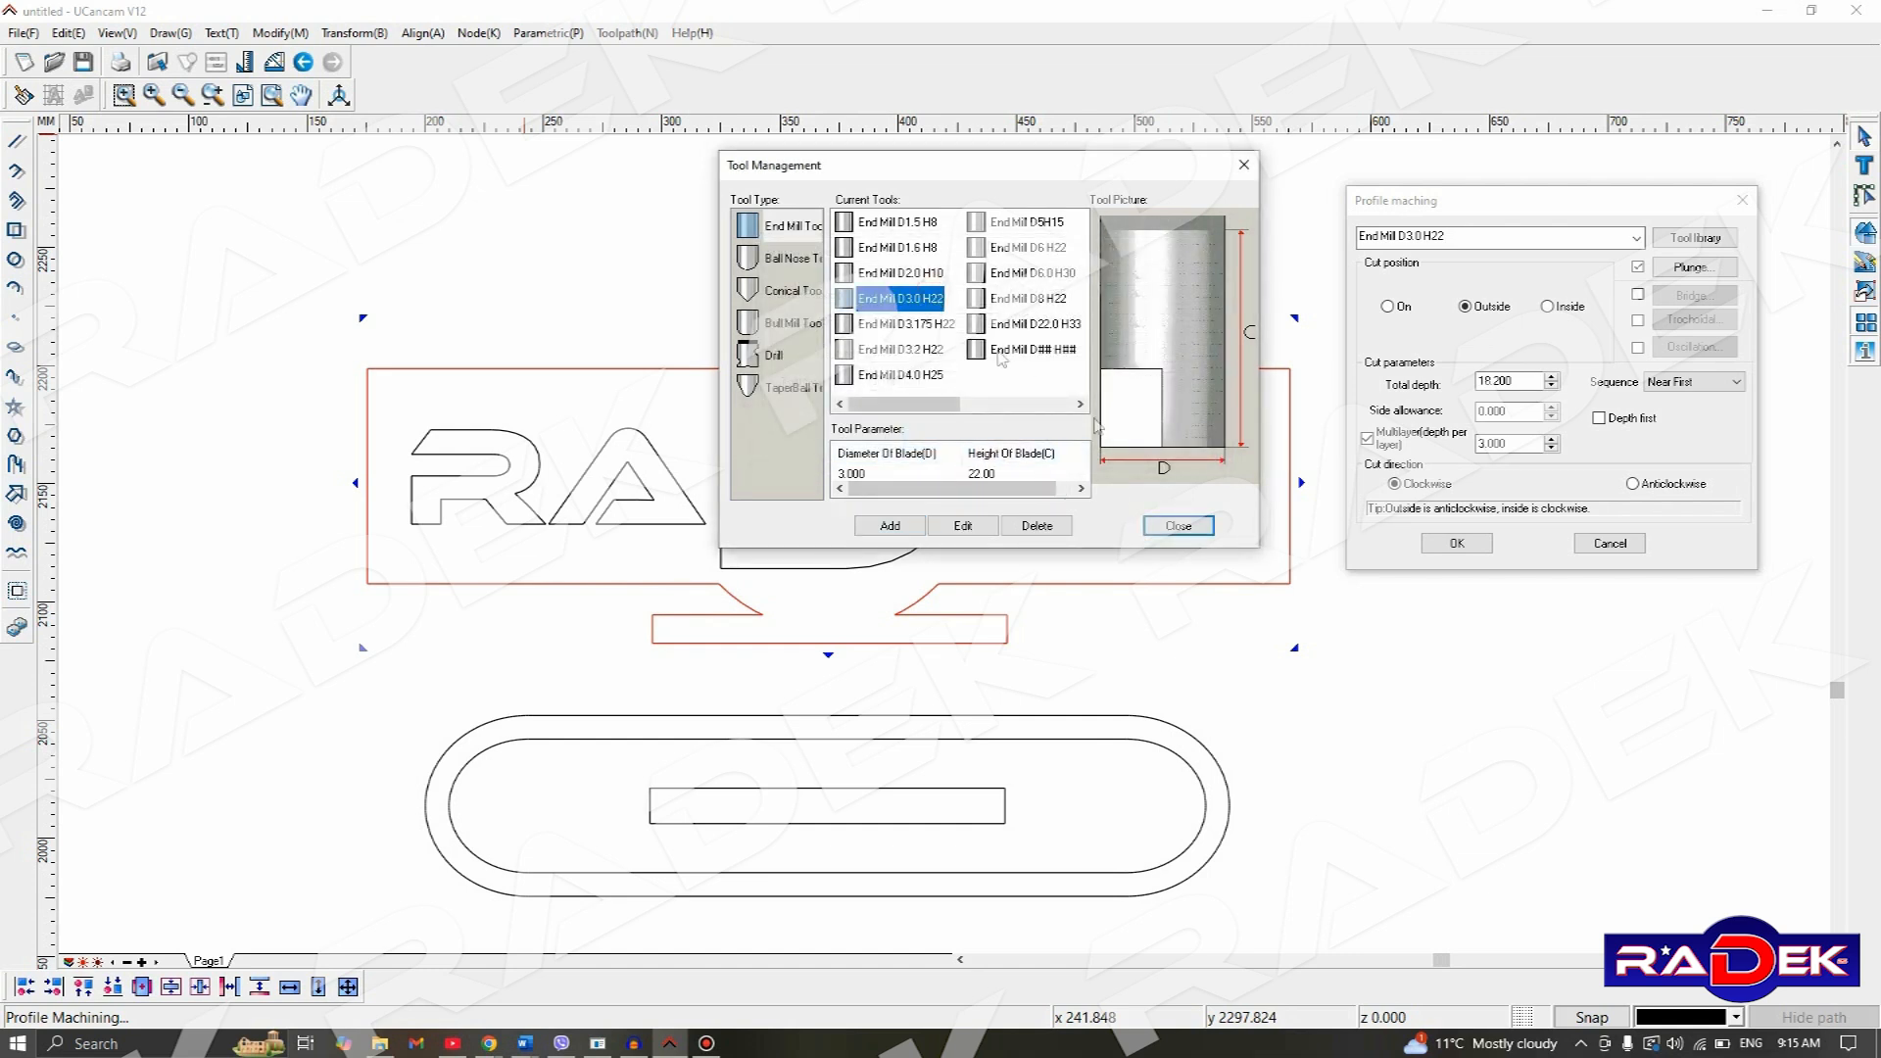
left_click(1171, 526)
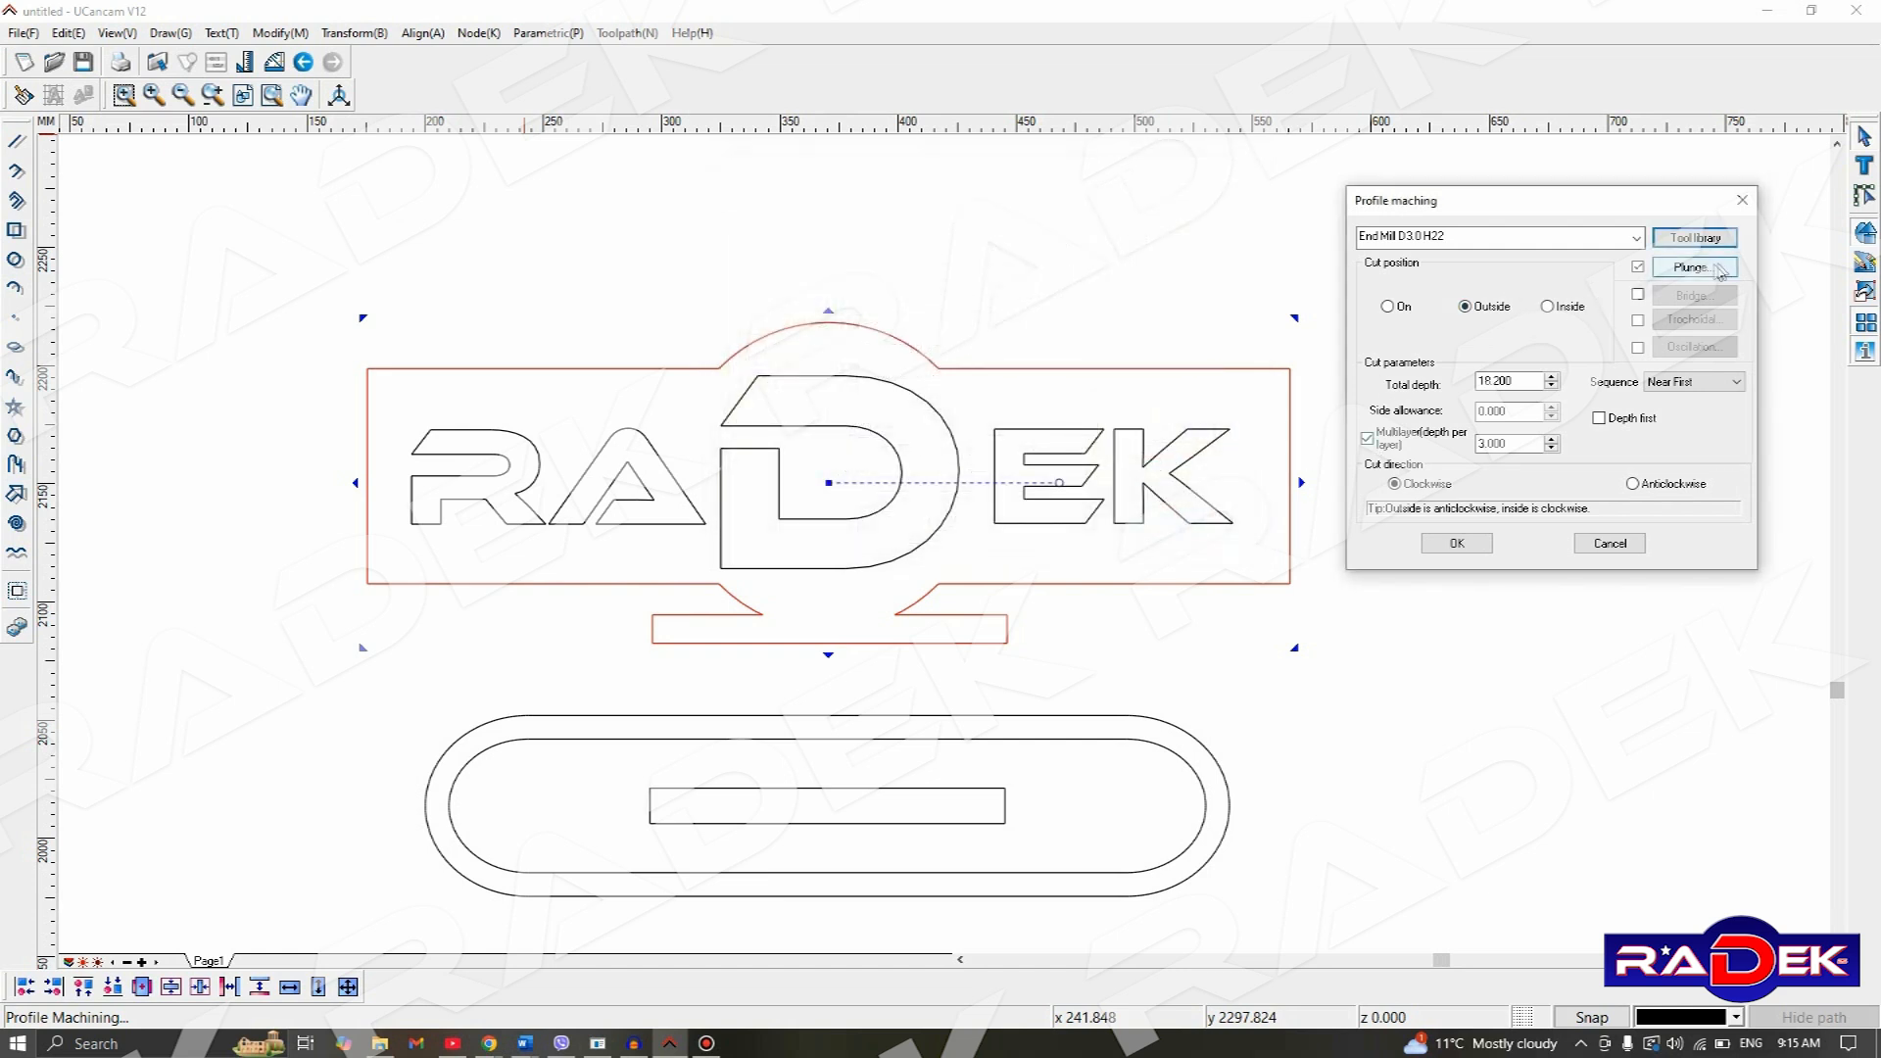
- Keep the plunge option enabled for the profile cut and accept a ramp-down entry after trying its angle setting
left_click(1637, 267)
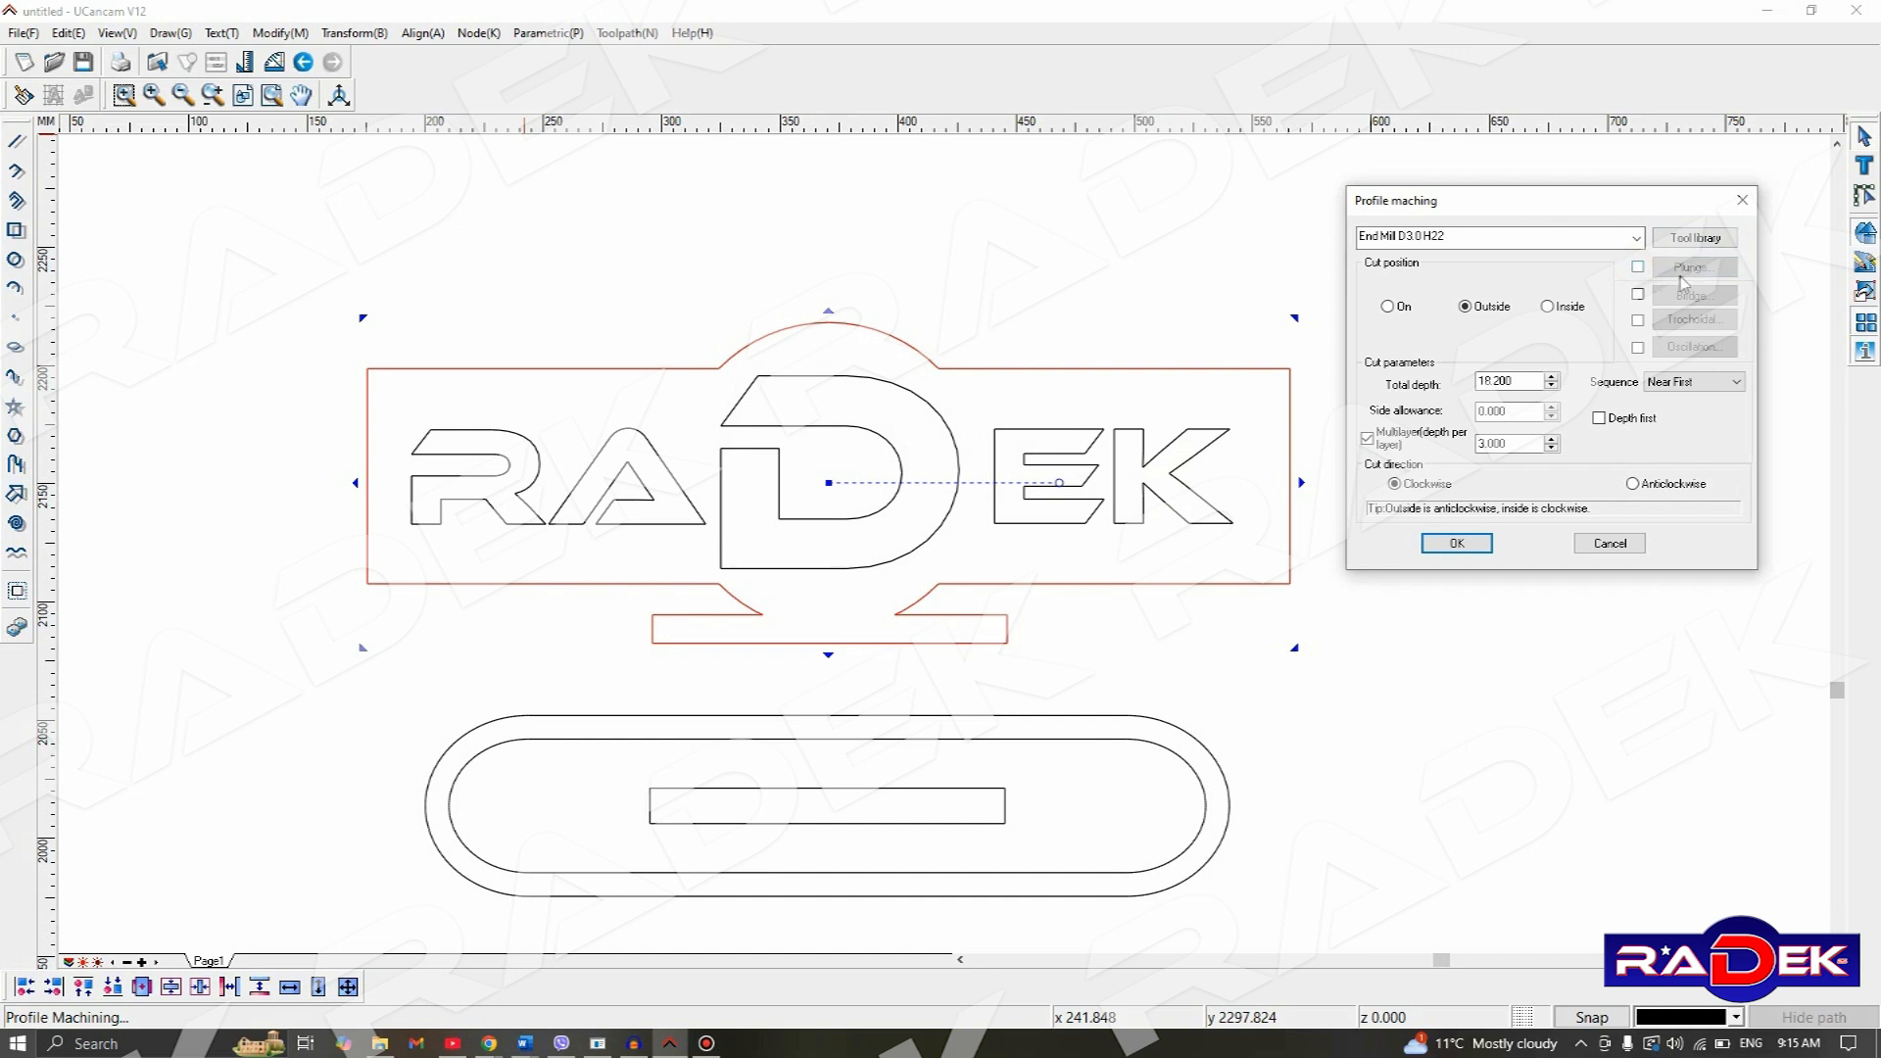
left_click(1637, 267)
left_click(1683, 273)
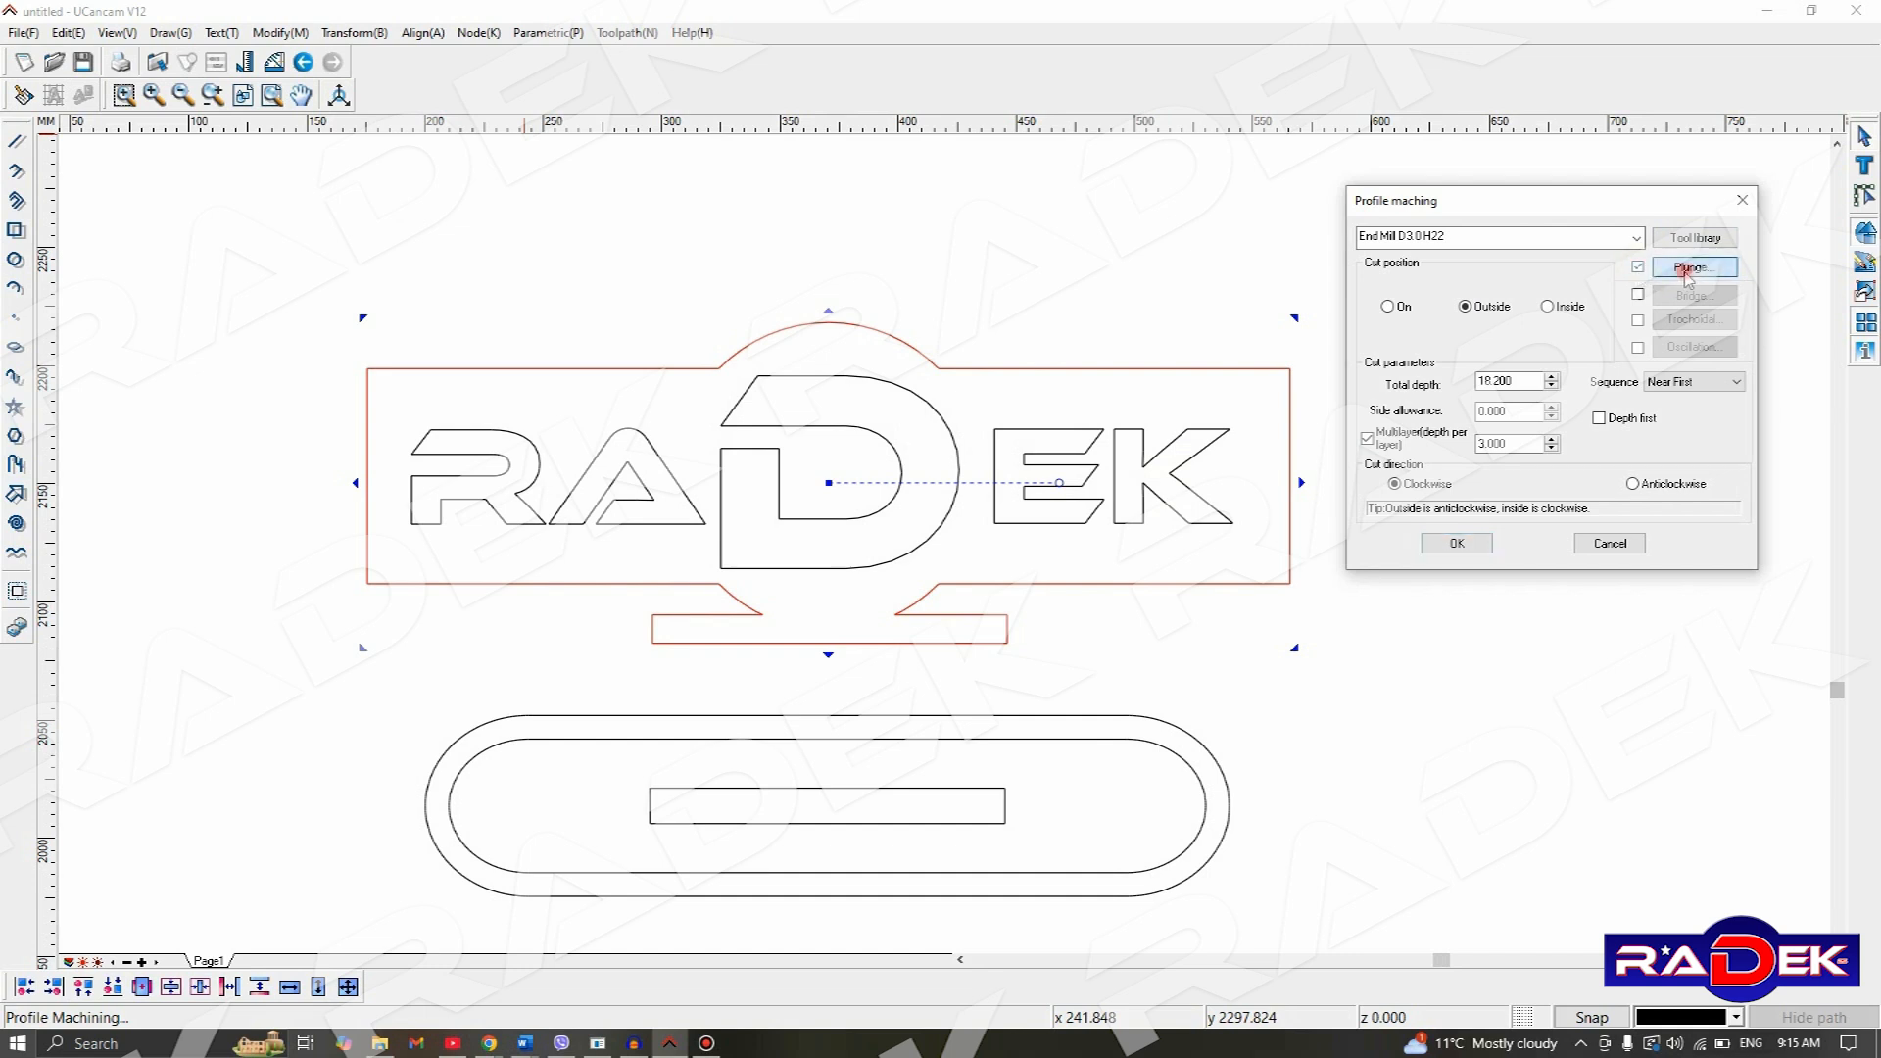
left_click_drag(1370, 199, 1149, 193)
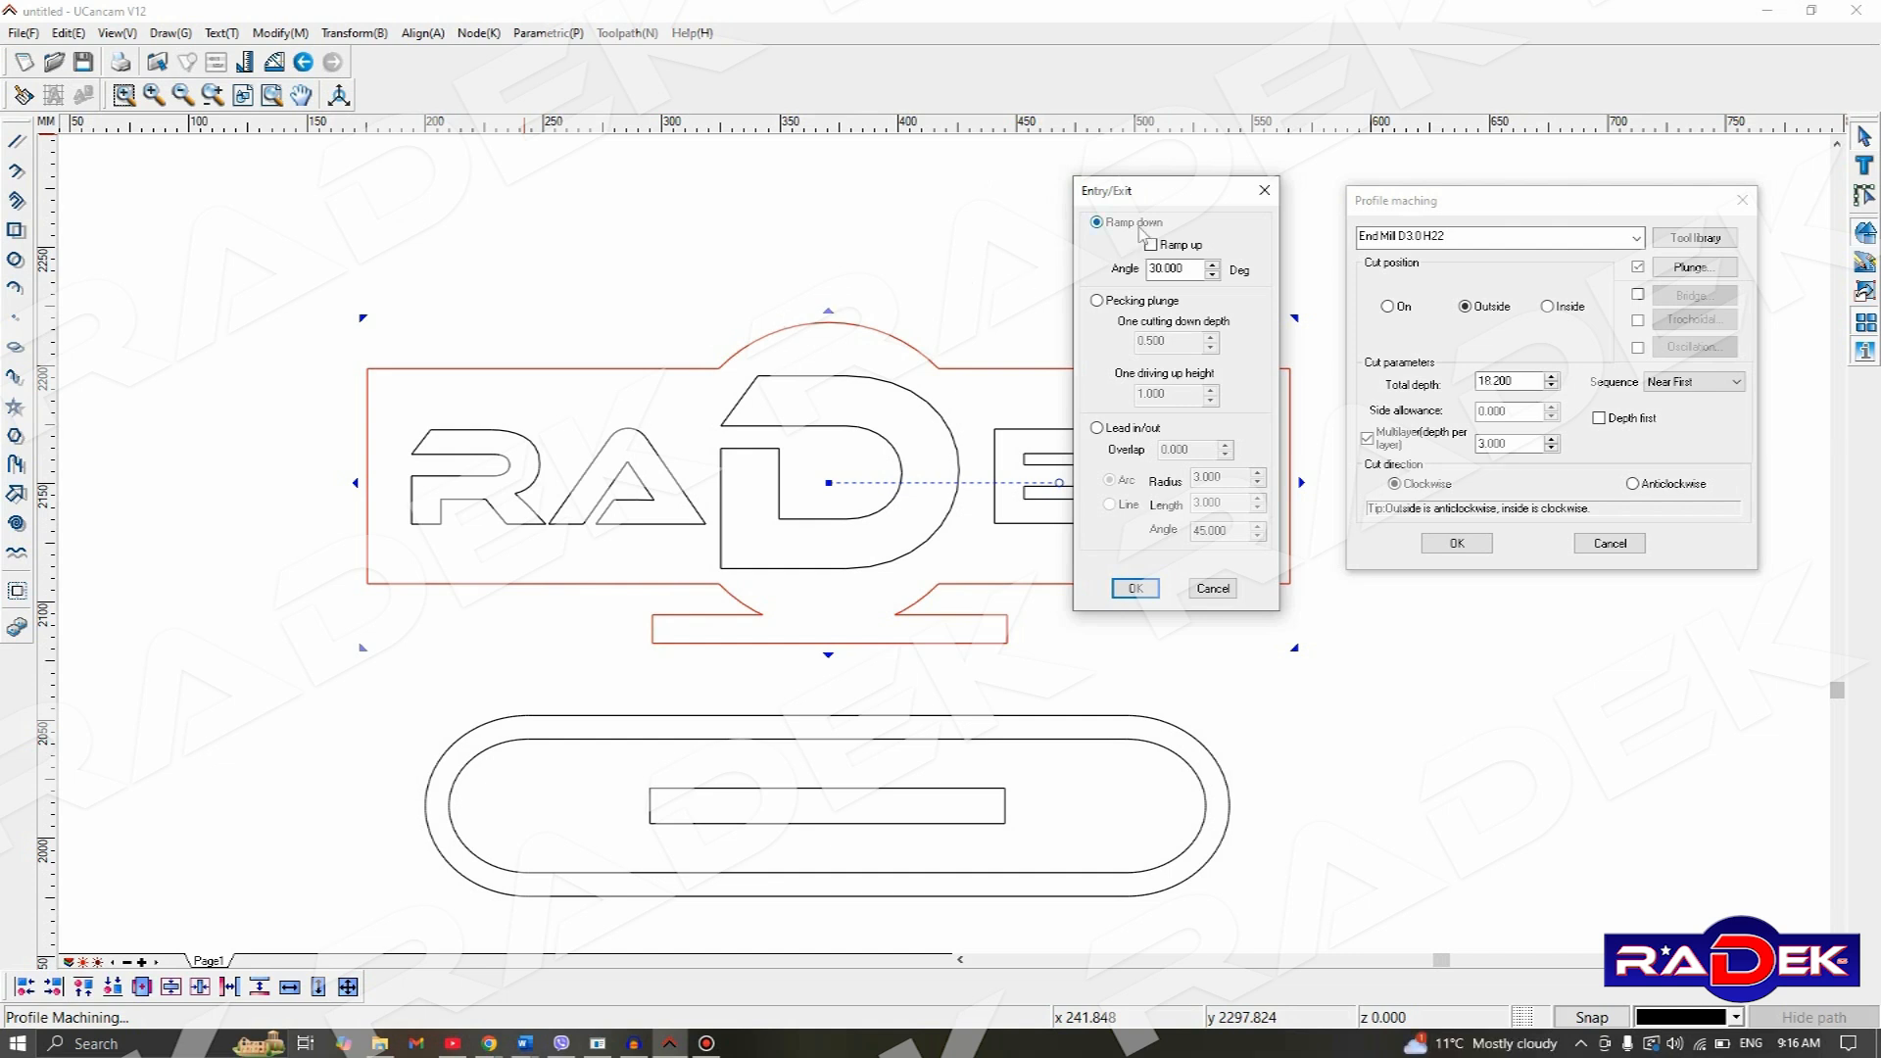
left_click(1210, 265)
double_click(1192, 267)
left_click(1212, 274)
left_click(1123, 591)
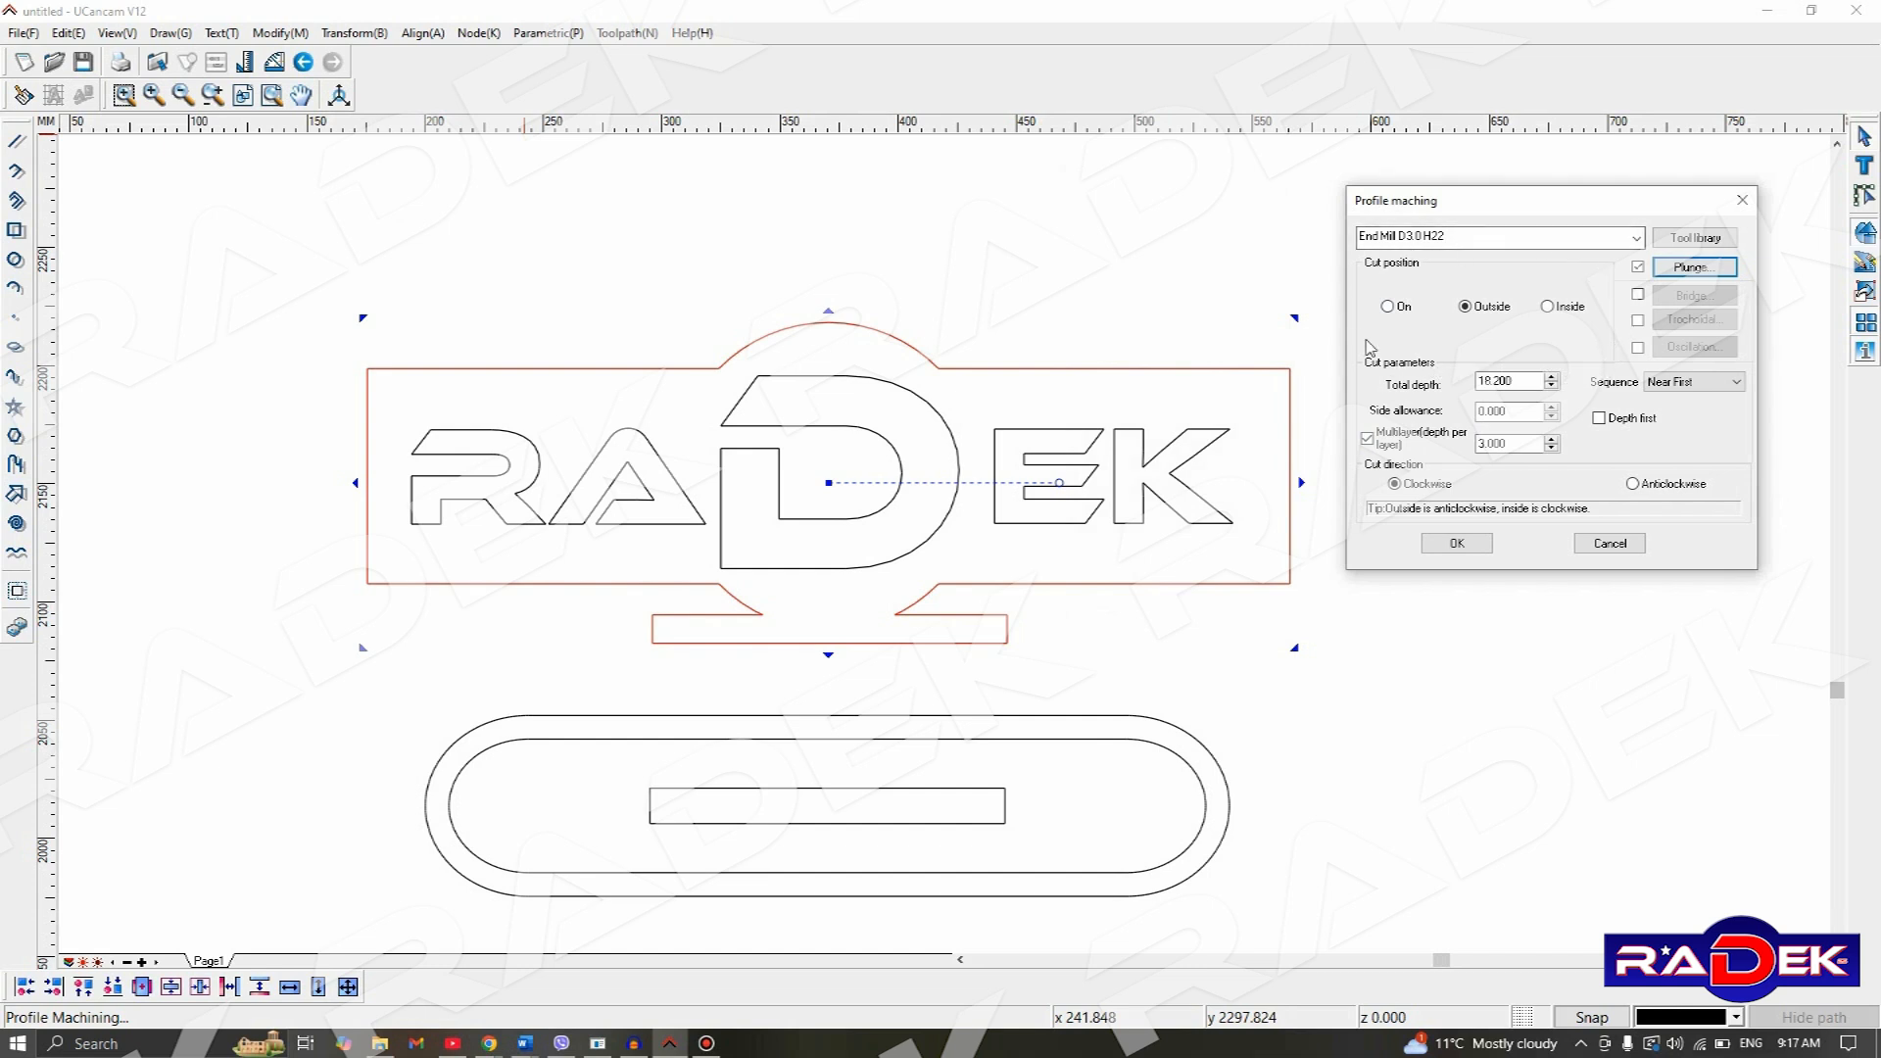
- Compare the On, Inside and Outside cut positions and set the frame's profile cut to Outside
left_click(1389, 306)
left_click(1485, 308)
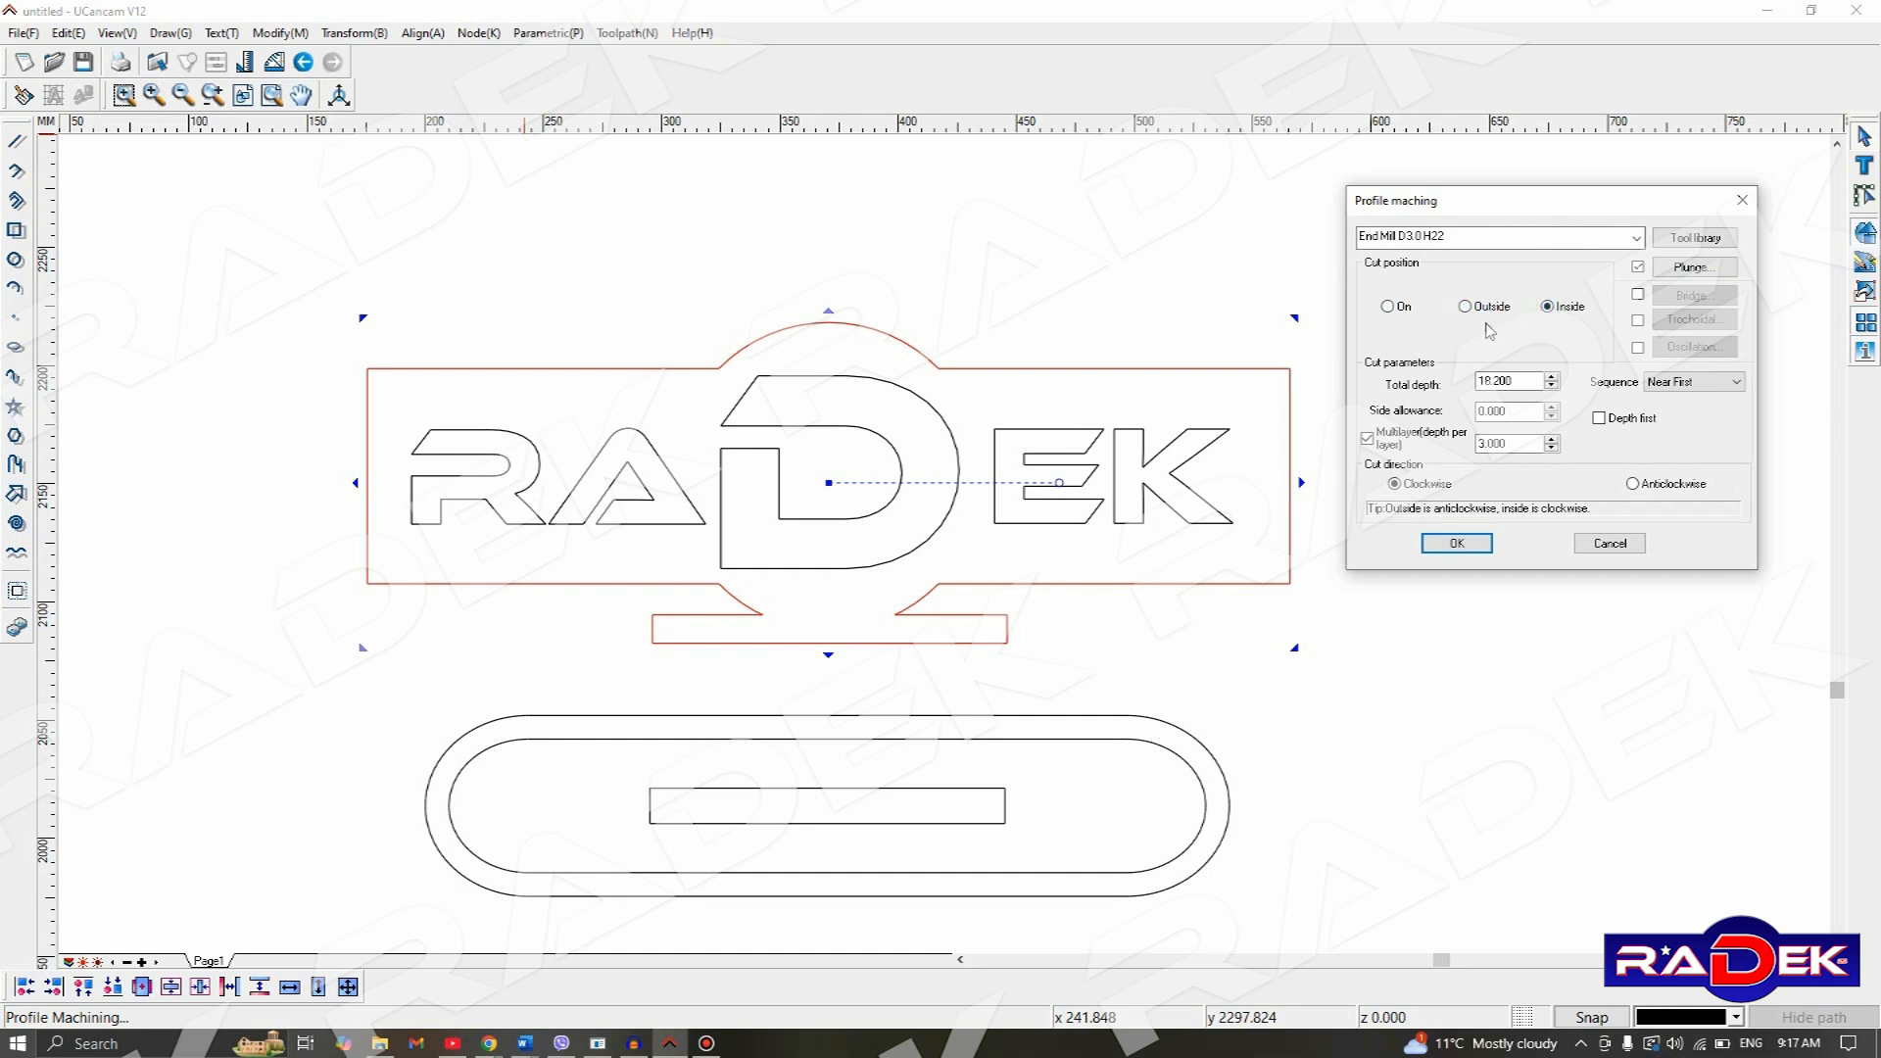
left_click(1387, 306)
left_click(1466, 308)
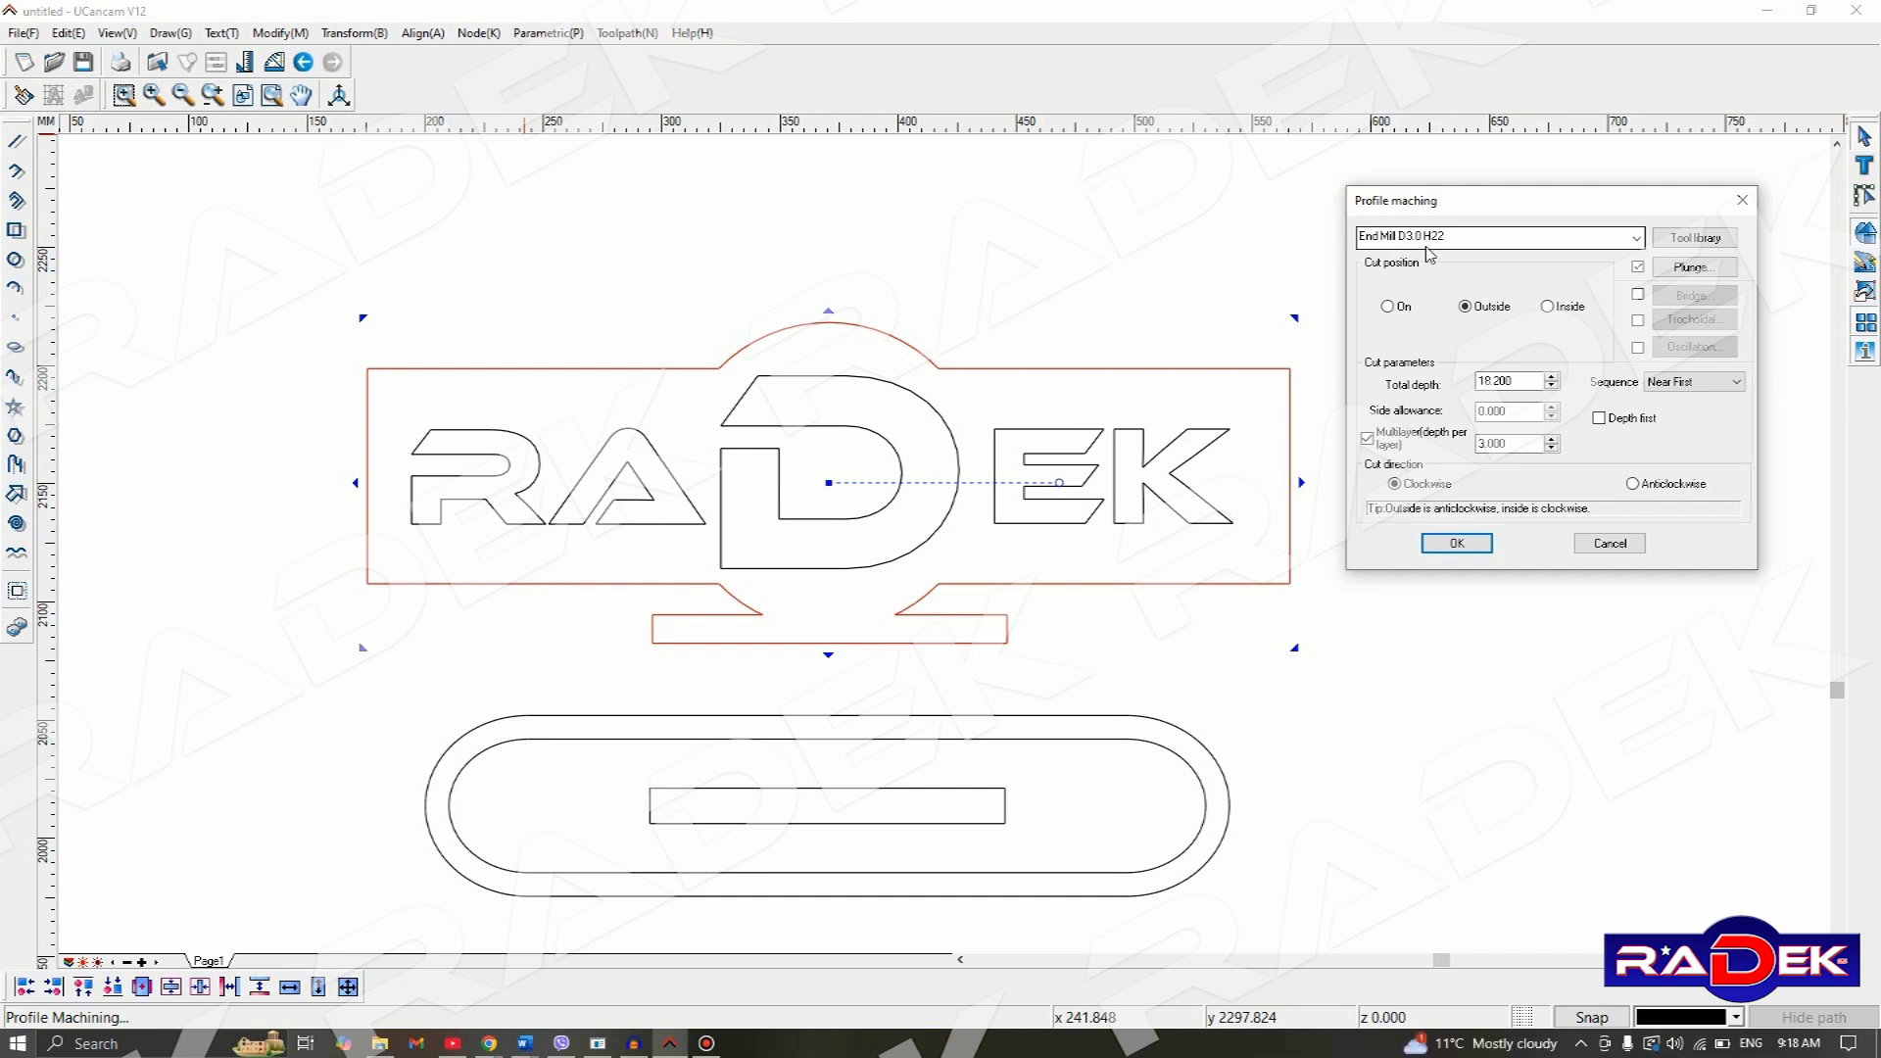
left_click(1548, 307)
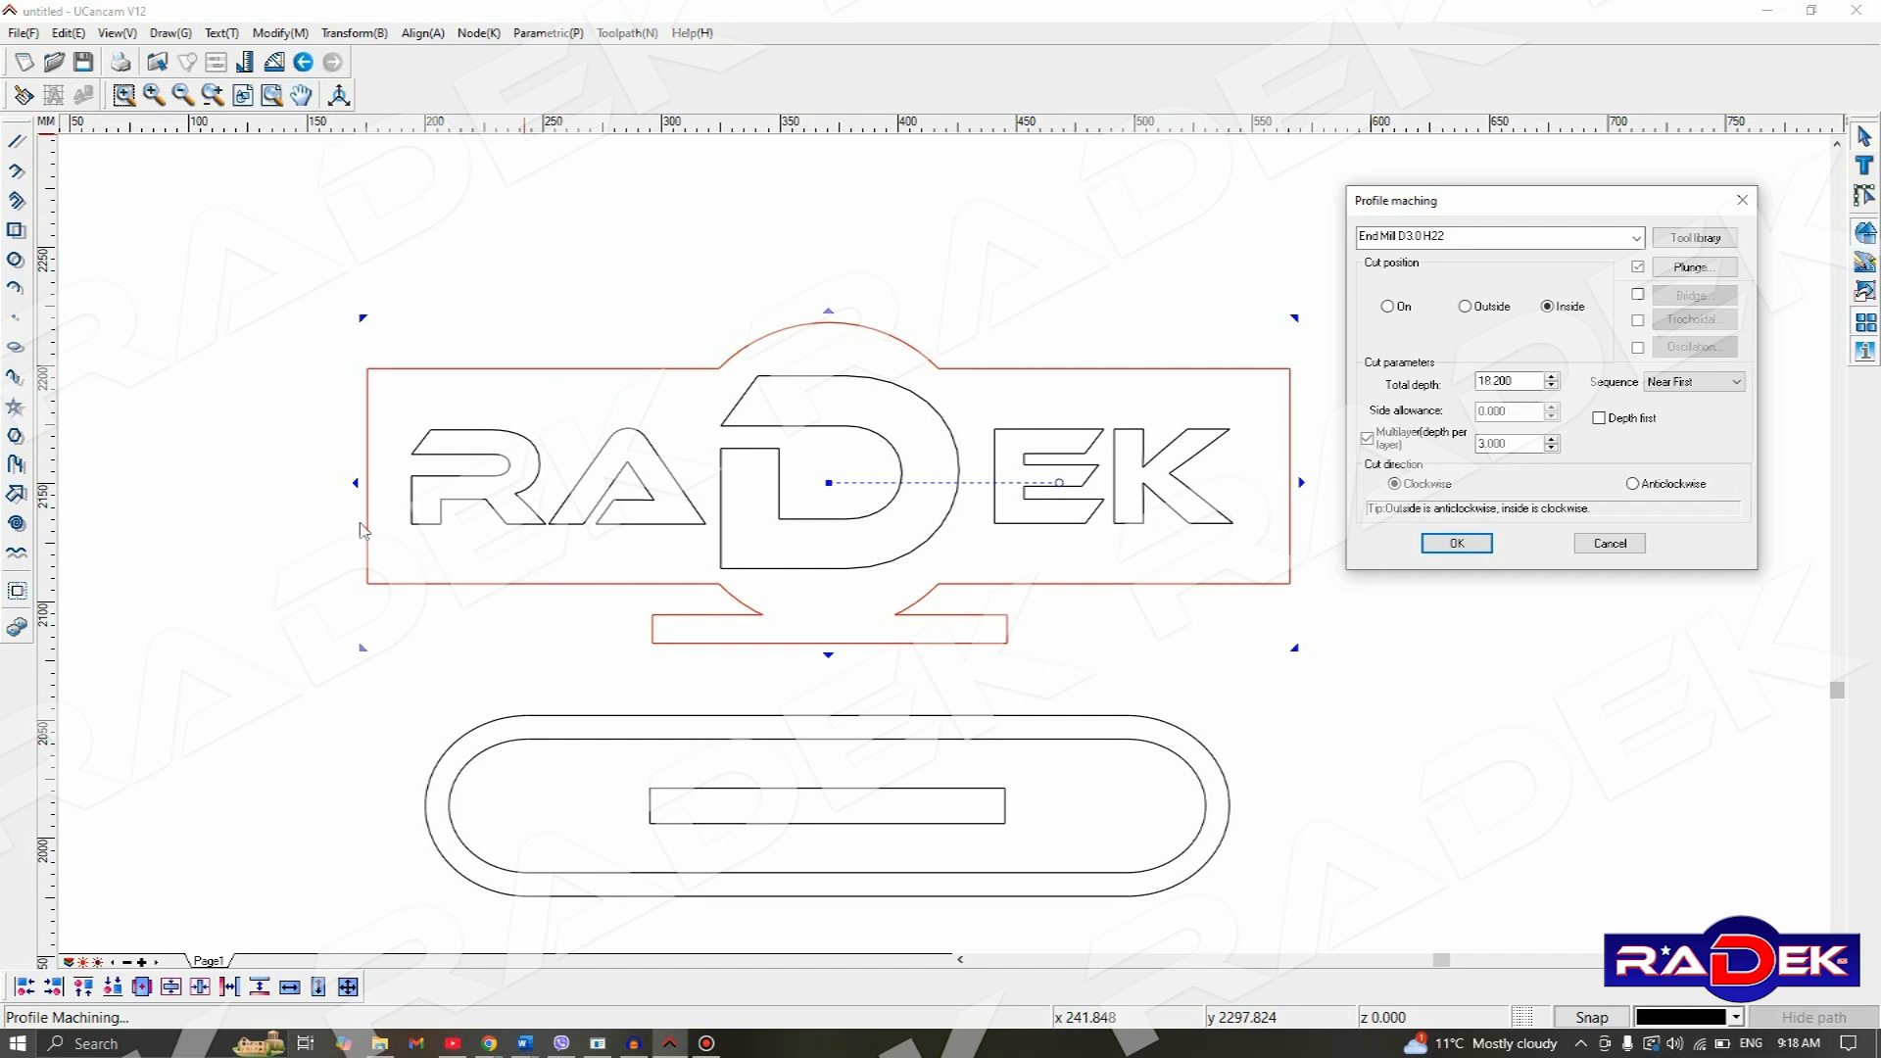
left_click(1466, 307)
- Review the profile cut's total depth and choose Near First as the cutting sequence
left_click(1535, 381)
double_click(1538, 382)
left_click(1710, 383)
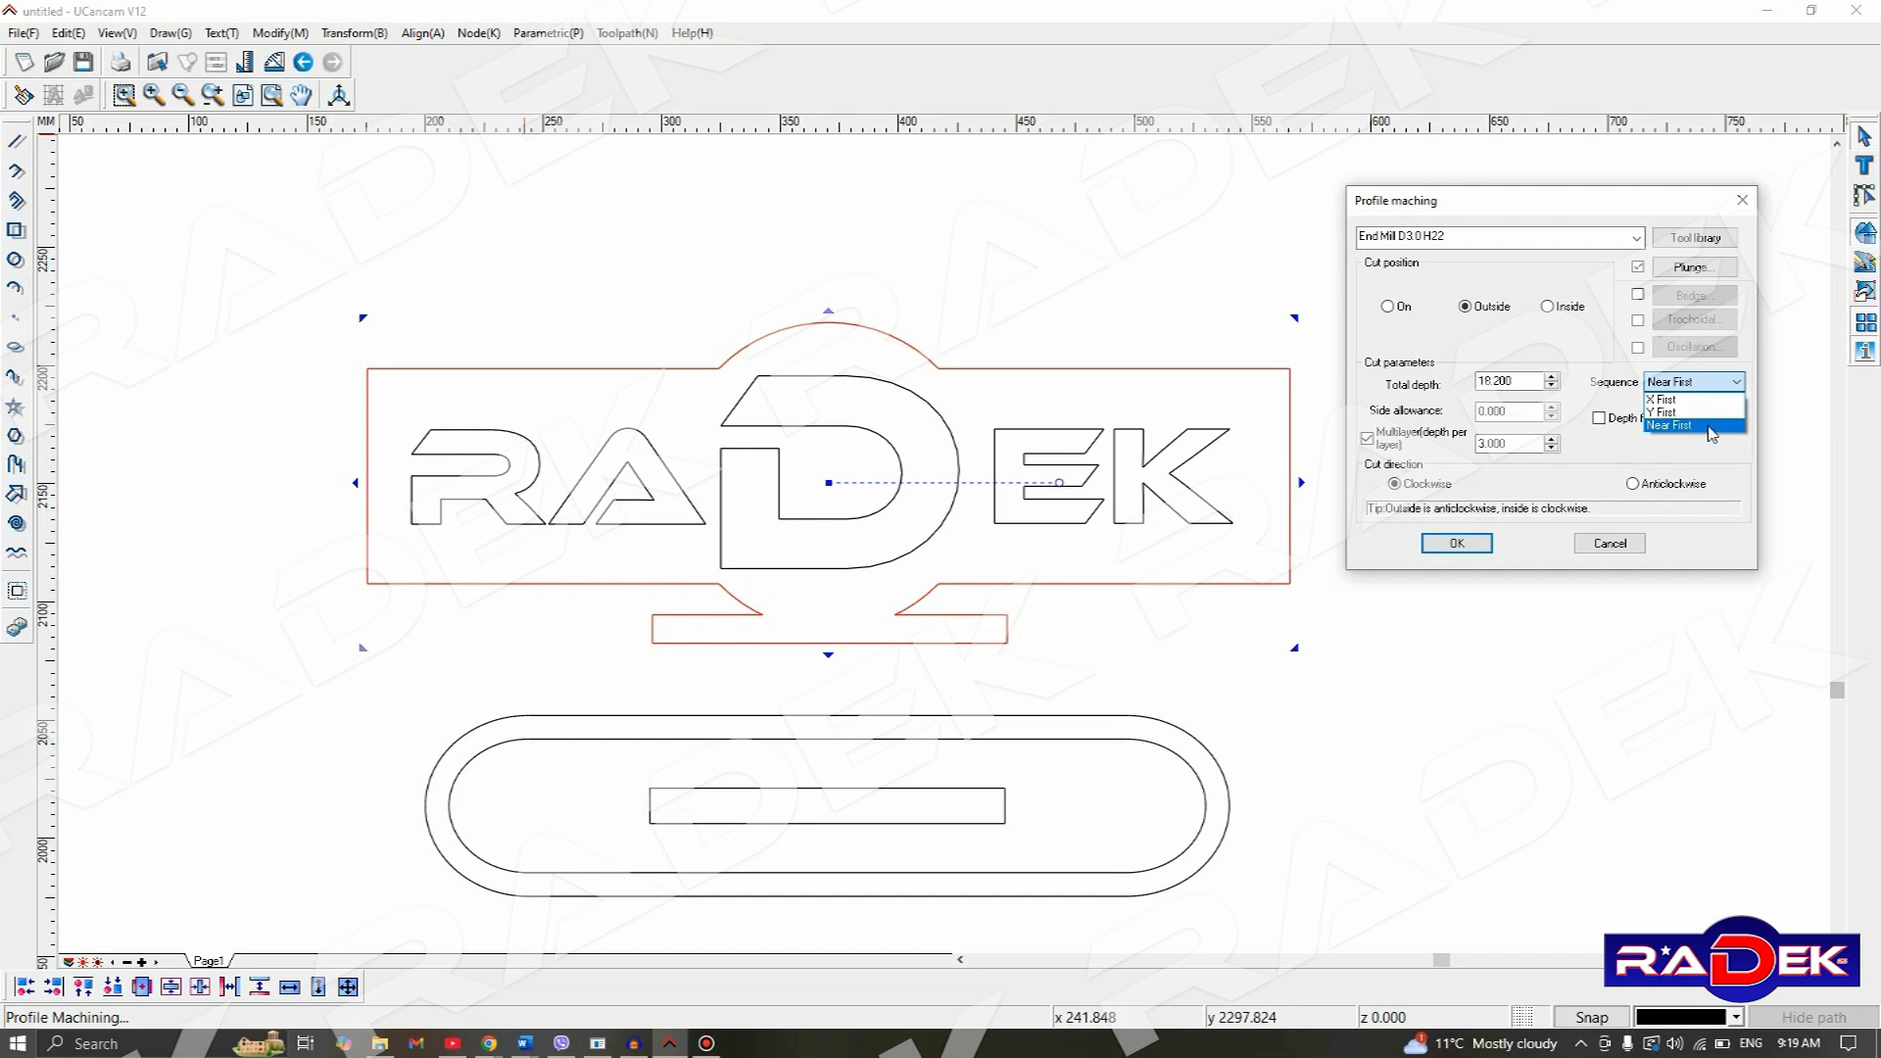
left_click(1709, 425)
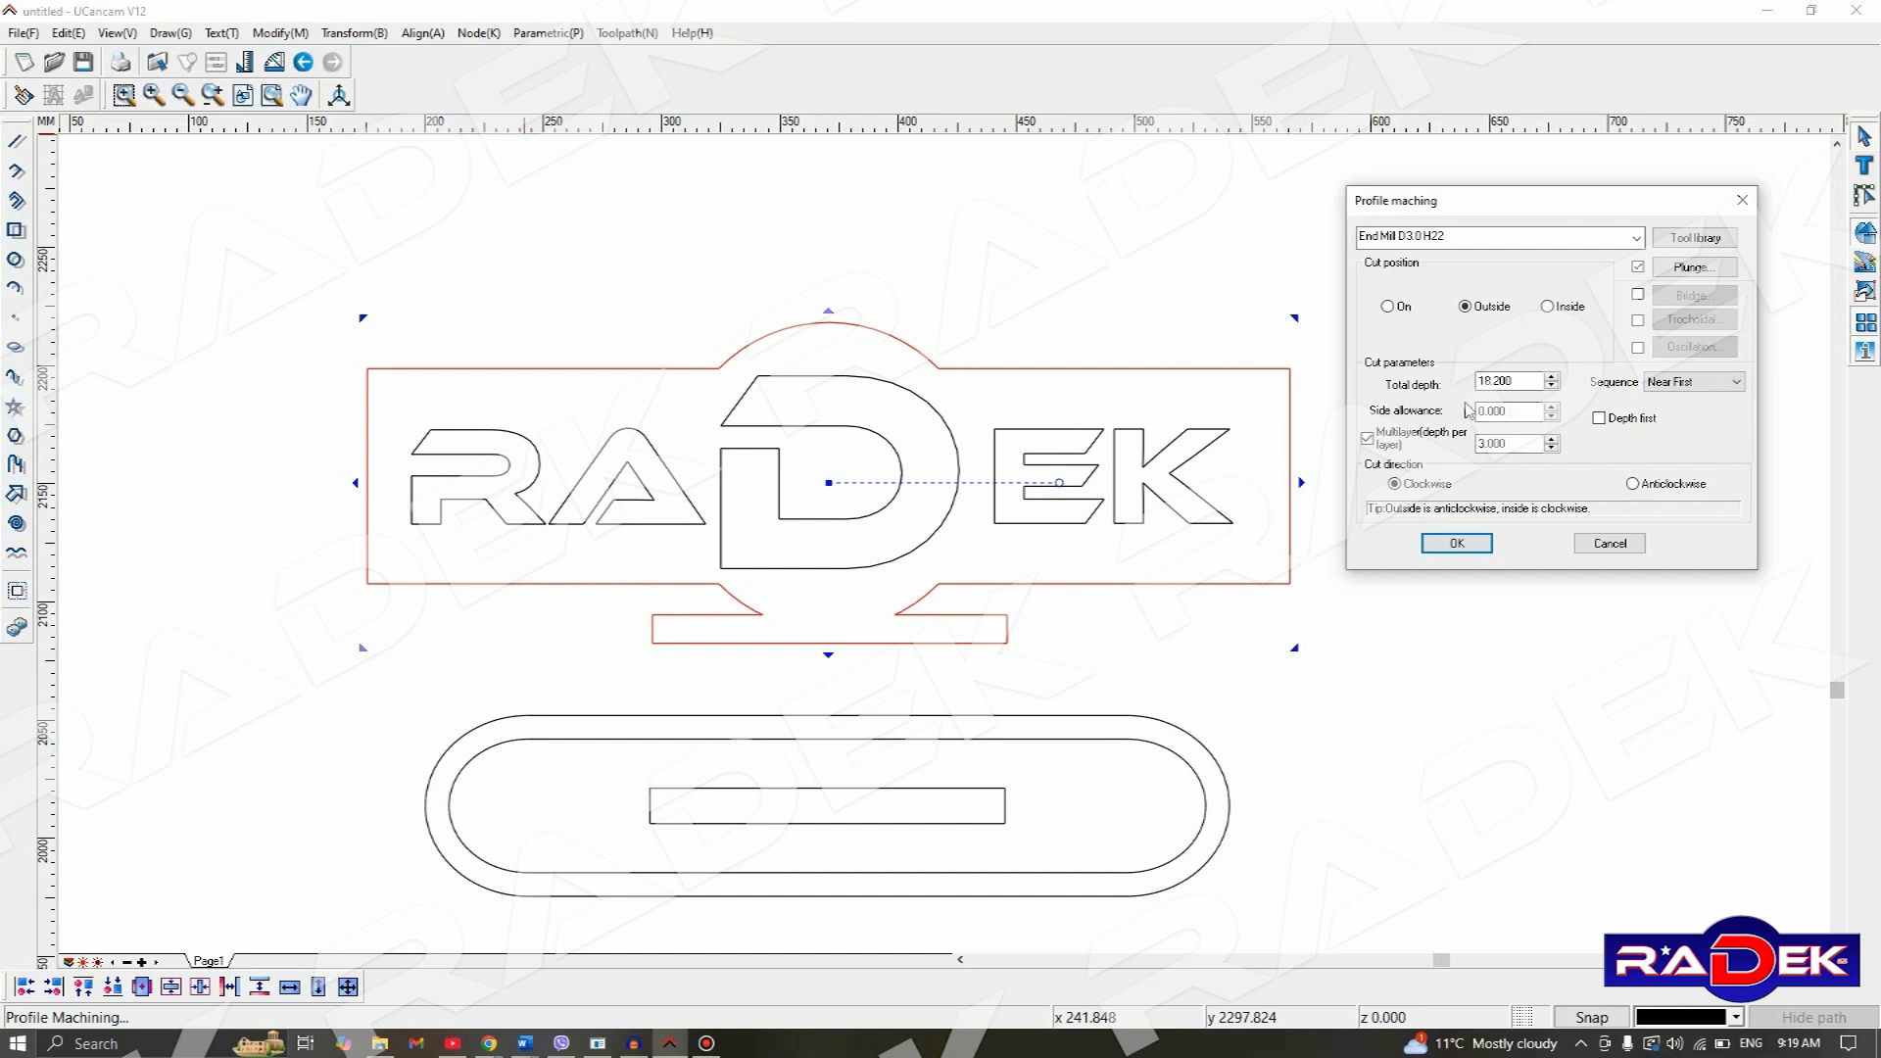
- Try adjusting the side allowance with multilayer cutting turned off, and restore the multilayer option
left_click(1407, 430)
left_click_drag(1517, 411, 1451, 427)
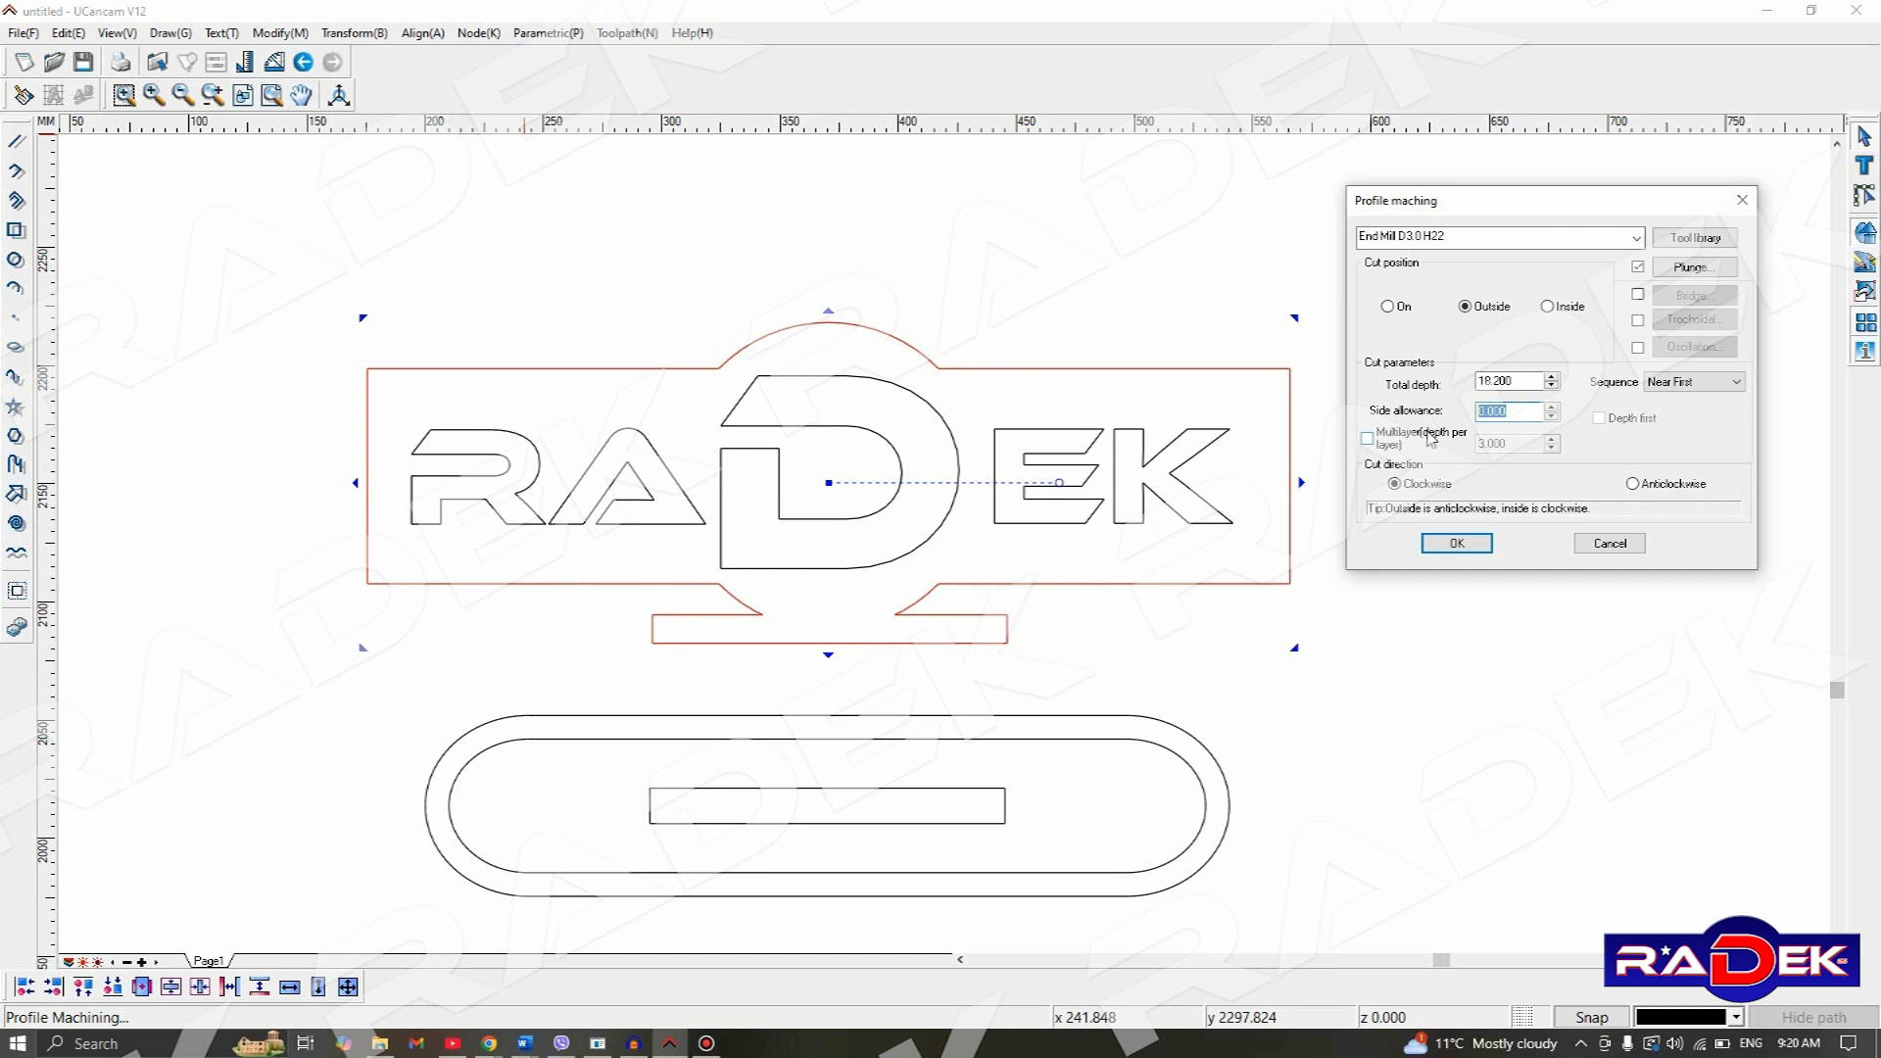
left_click(1431, 438)
left_click(1549, 408)
left_click(1551, 419)
left_click(1552, 422)
left_click(1552, 422)
left_click(1553, 408)
left_click(1552, 408)
left_click(1407, 445)
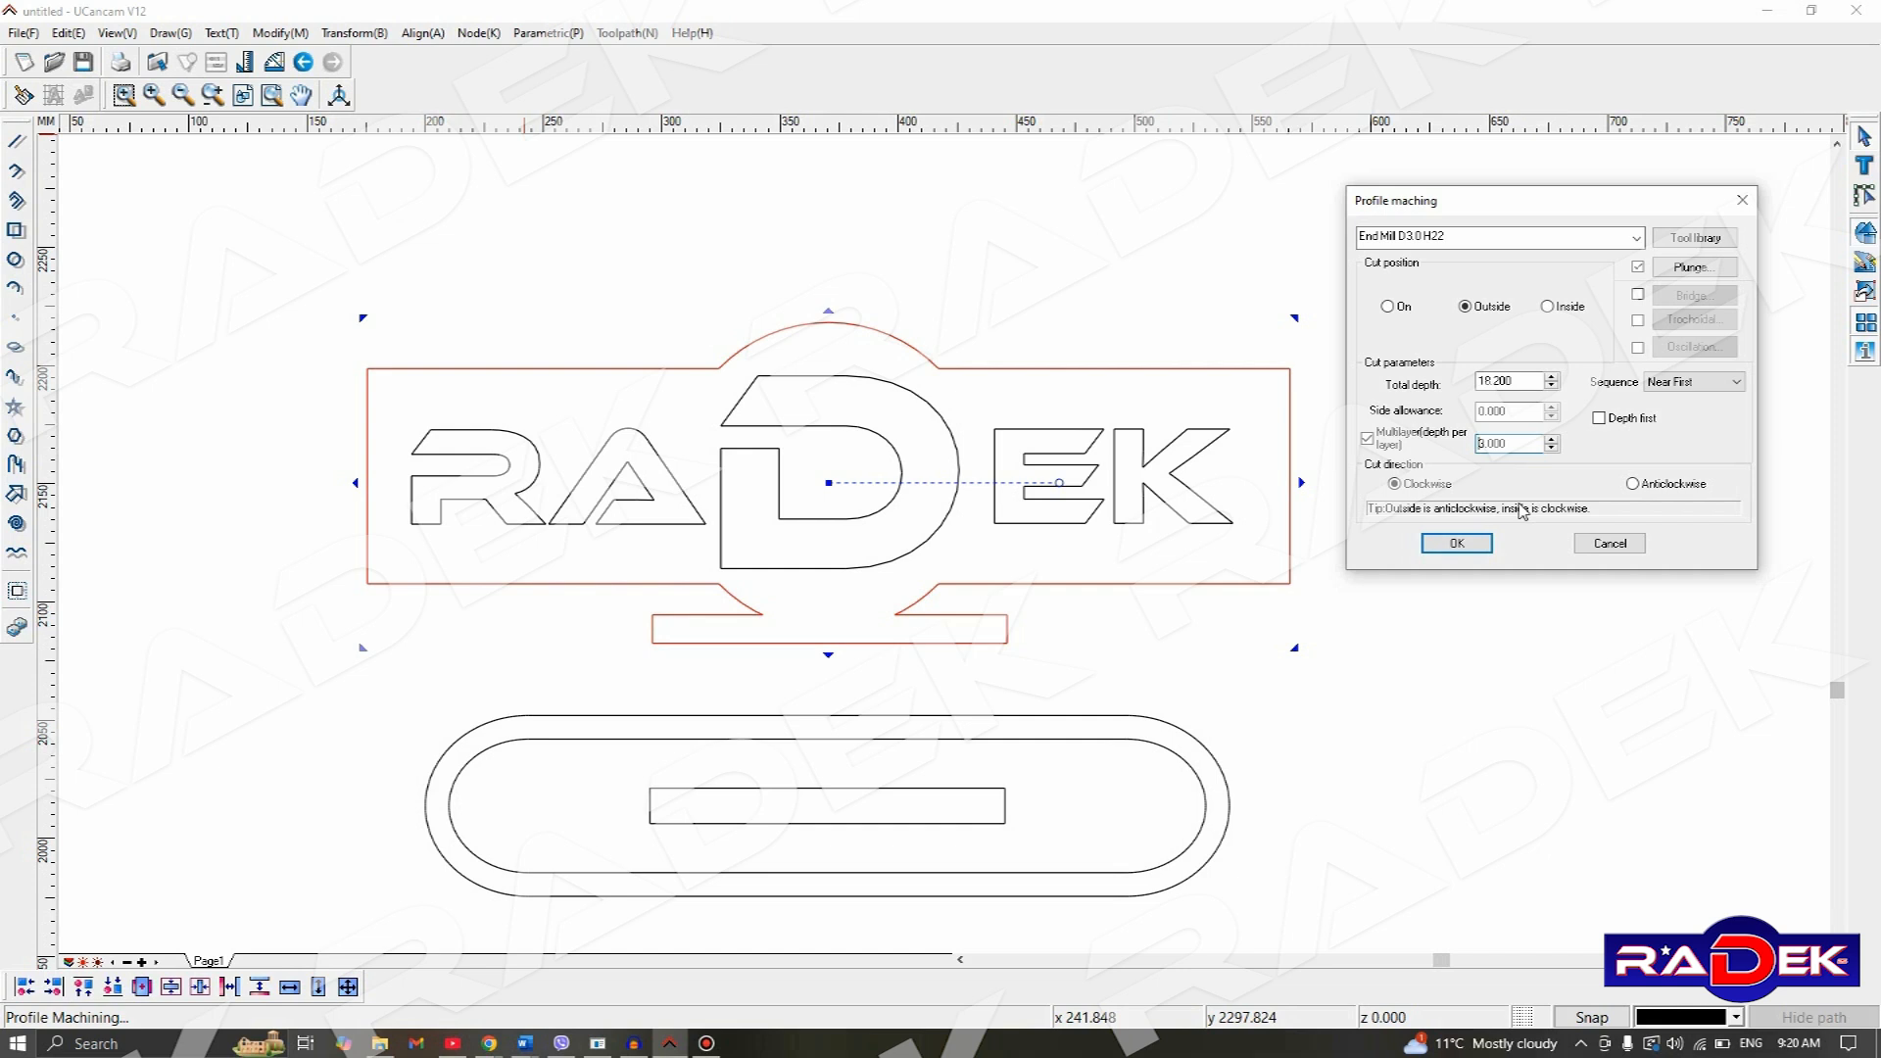
- Review the profile cut's total depth together with its depth per layer
left_click(1514, 383)
left_click_drag(1525, 450, 1429, 465)
left_click_drag(1534, 382, 1451, 385)
left_click(1516, 444)
- Inspect the bridge settings, leave bridges disabled, and generate the frame's outside profile toolpath
left_click(1638, 294)
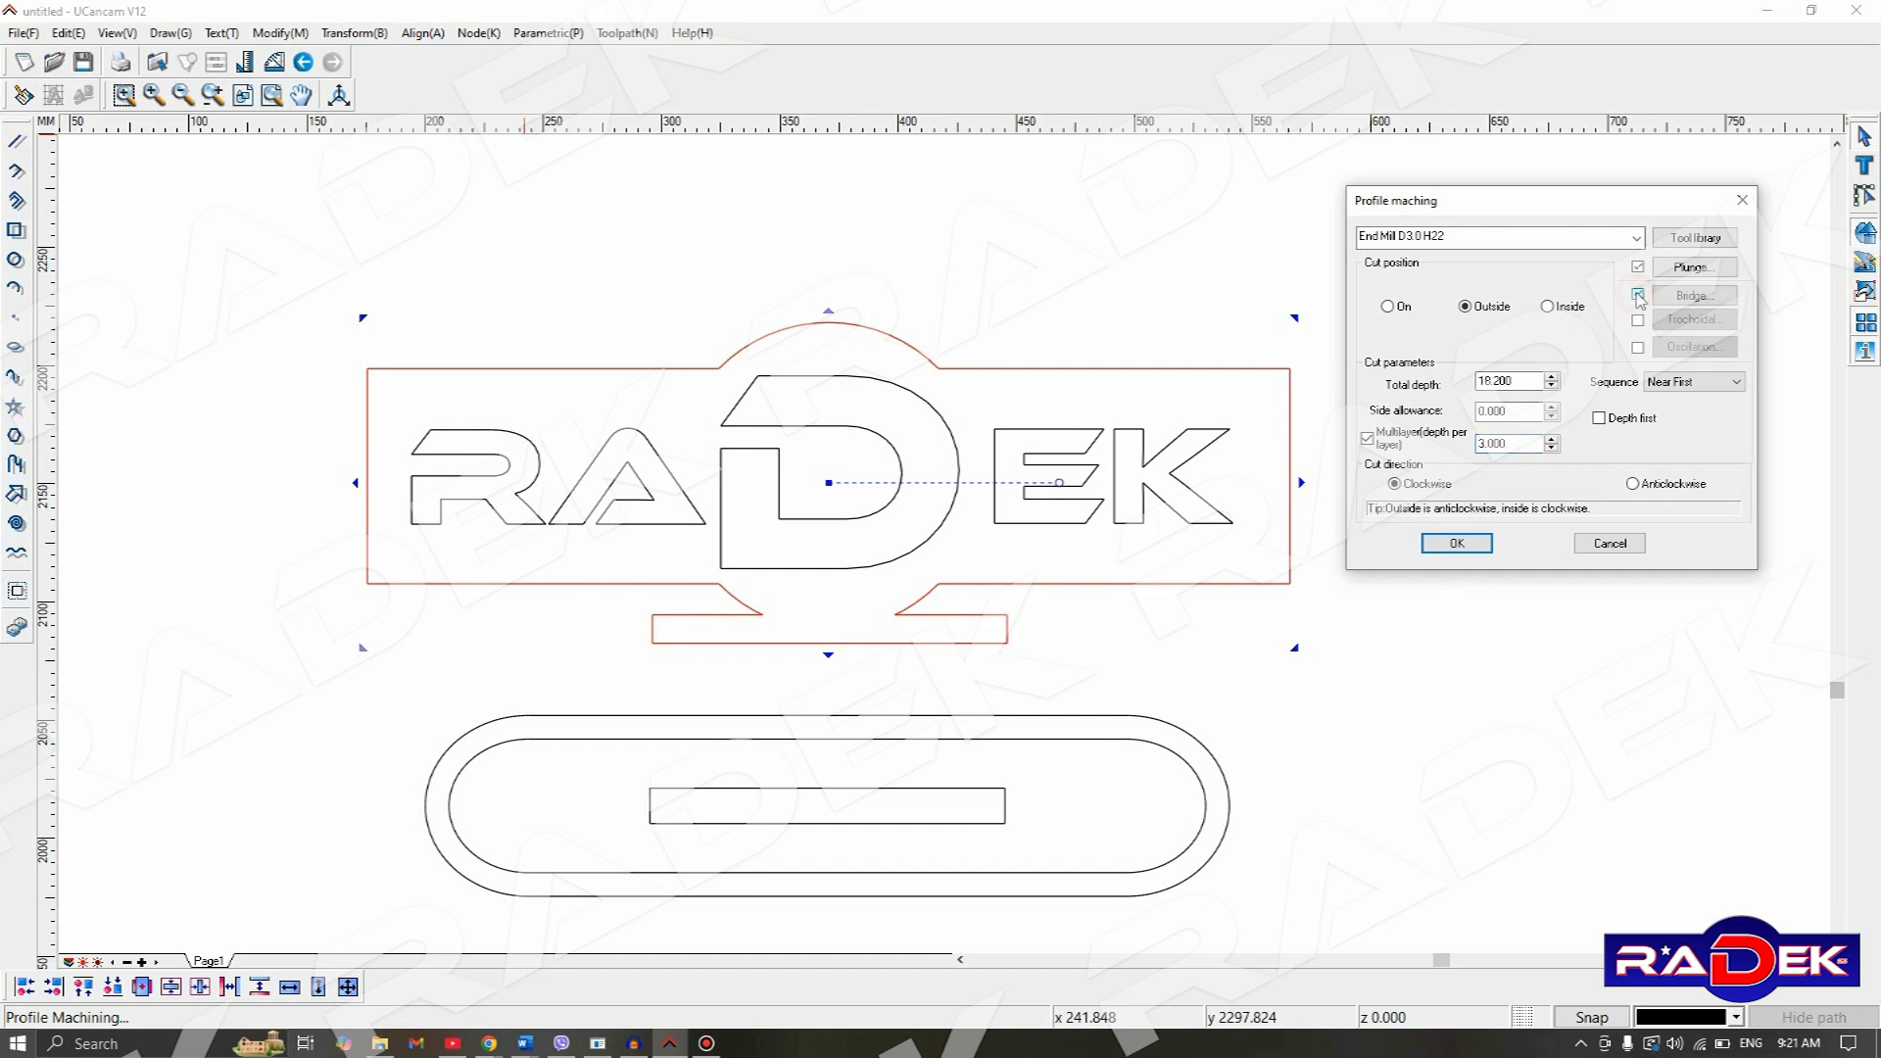
left_click(1673, 297)
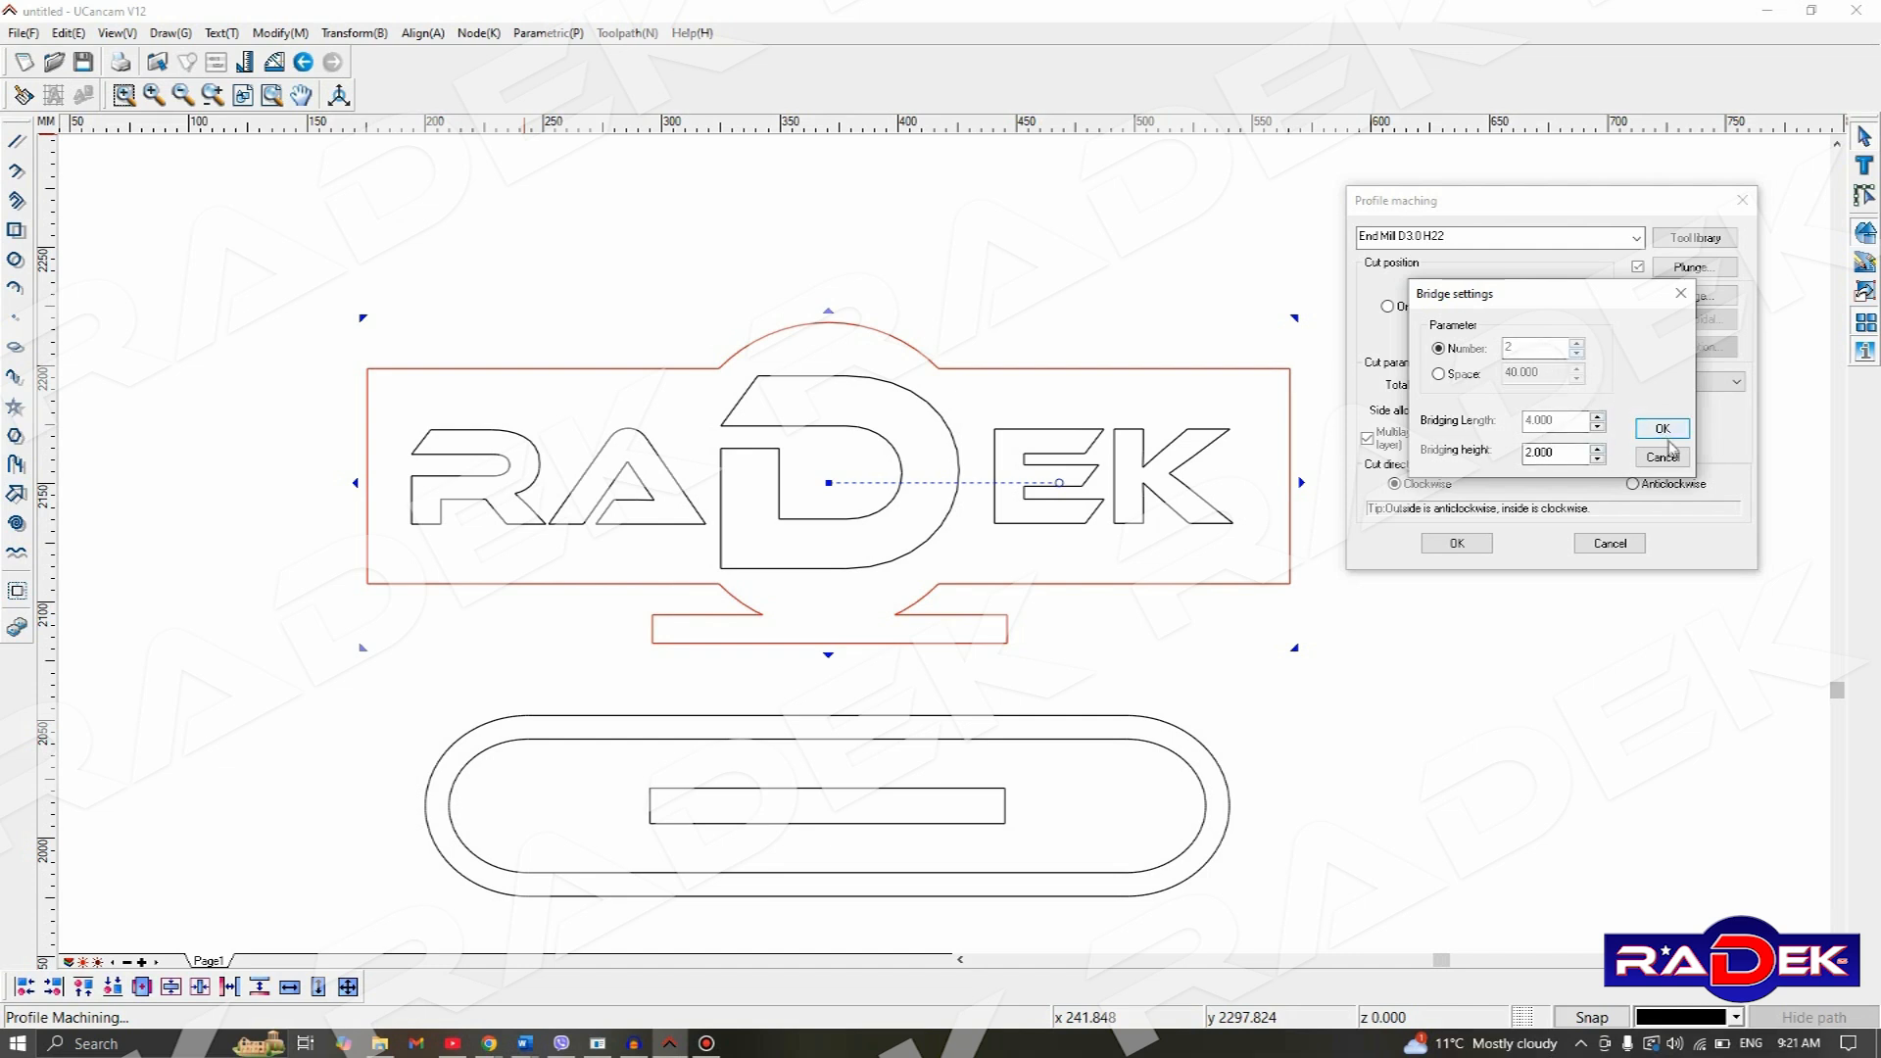
left_click(1664, 458)
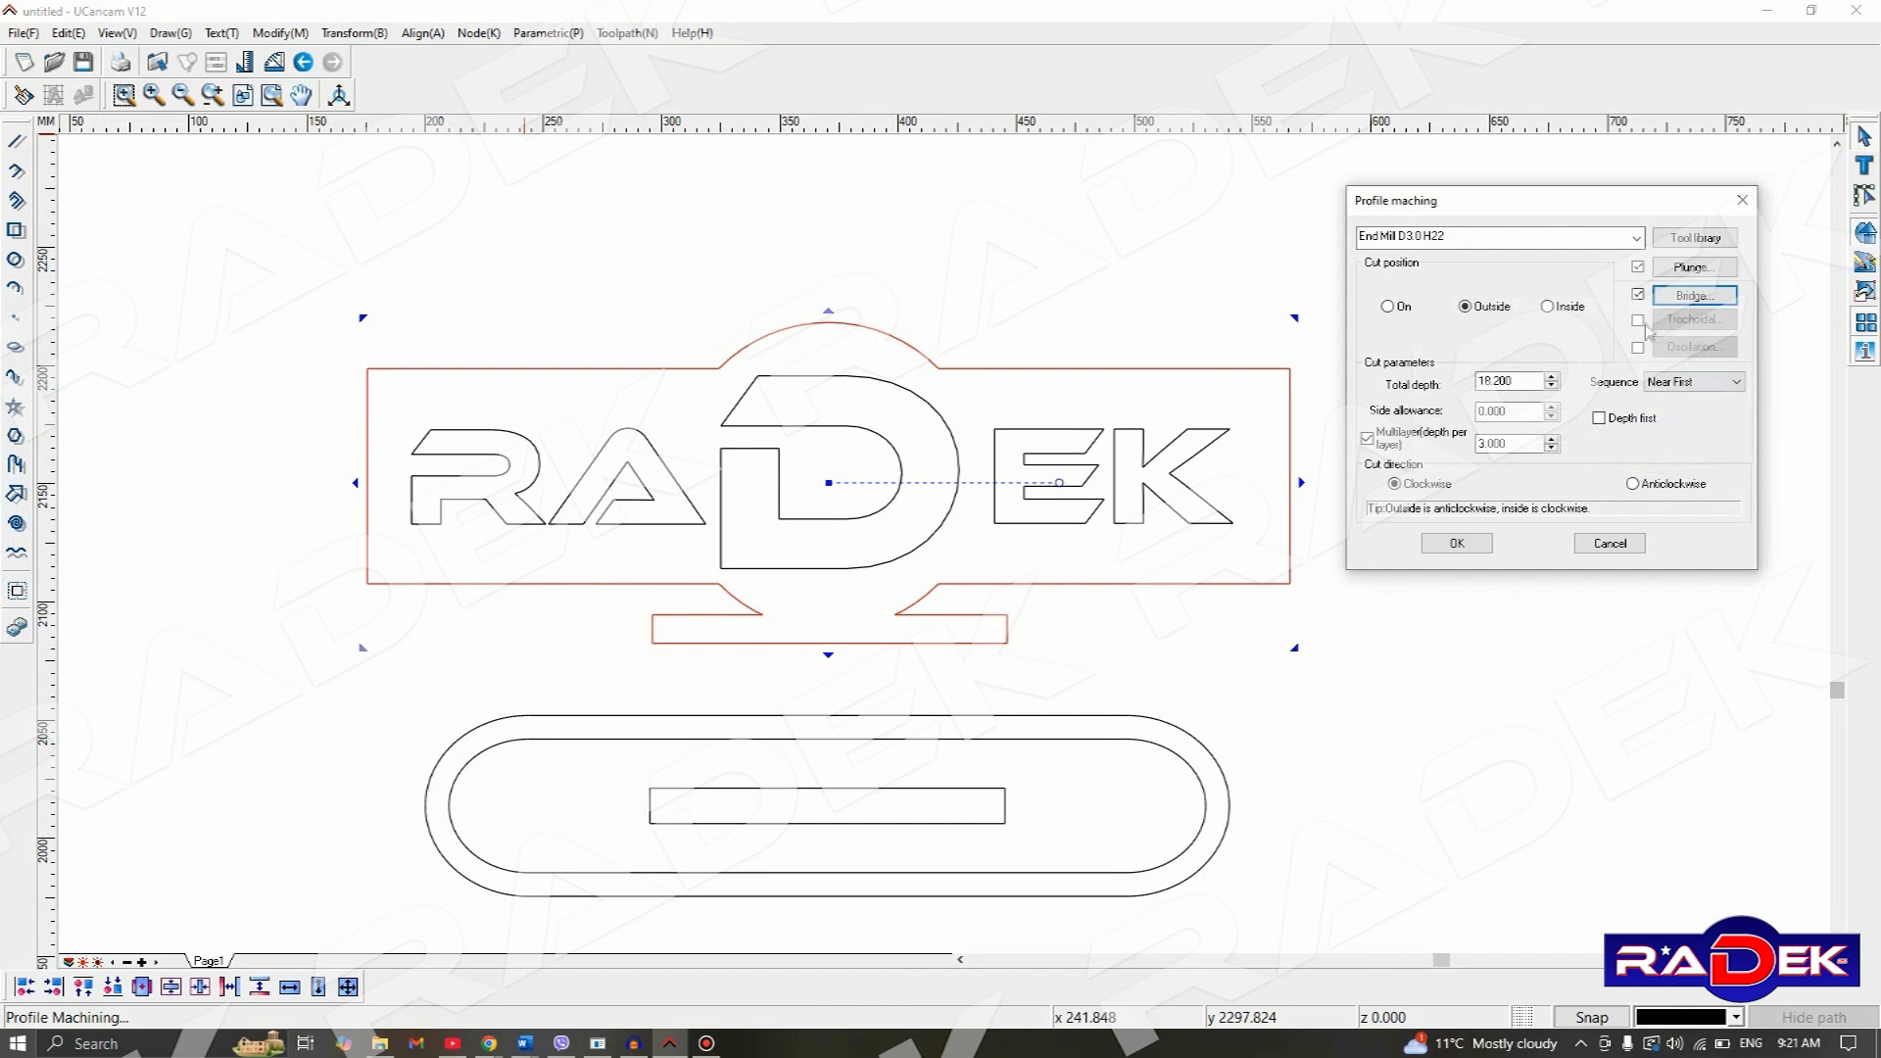
left_click(1638, 295)
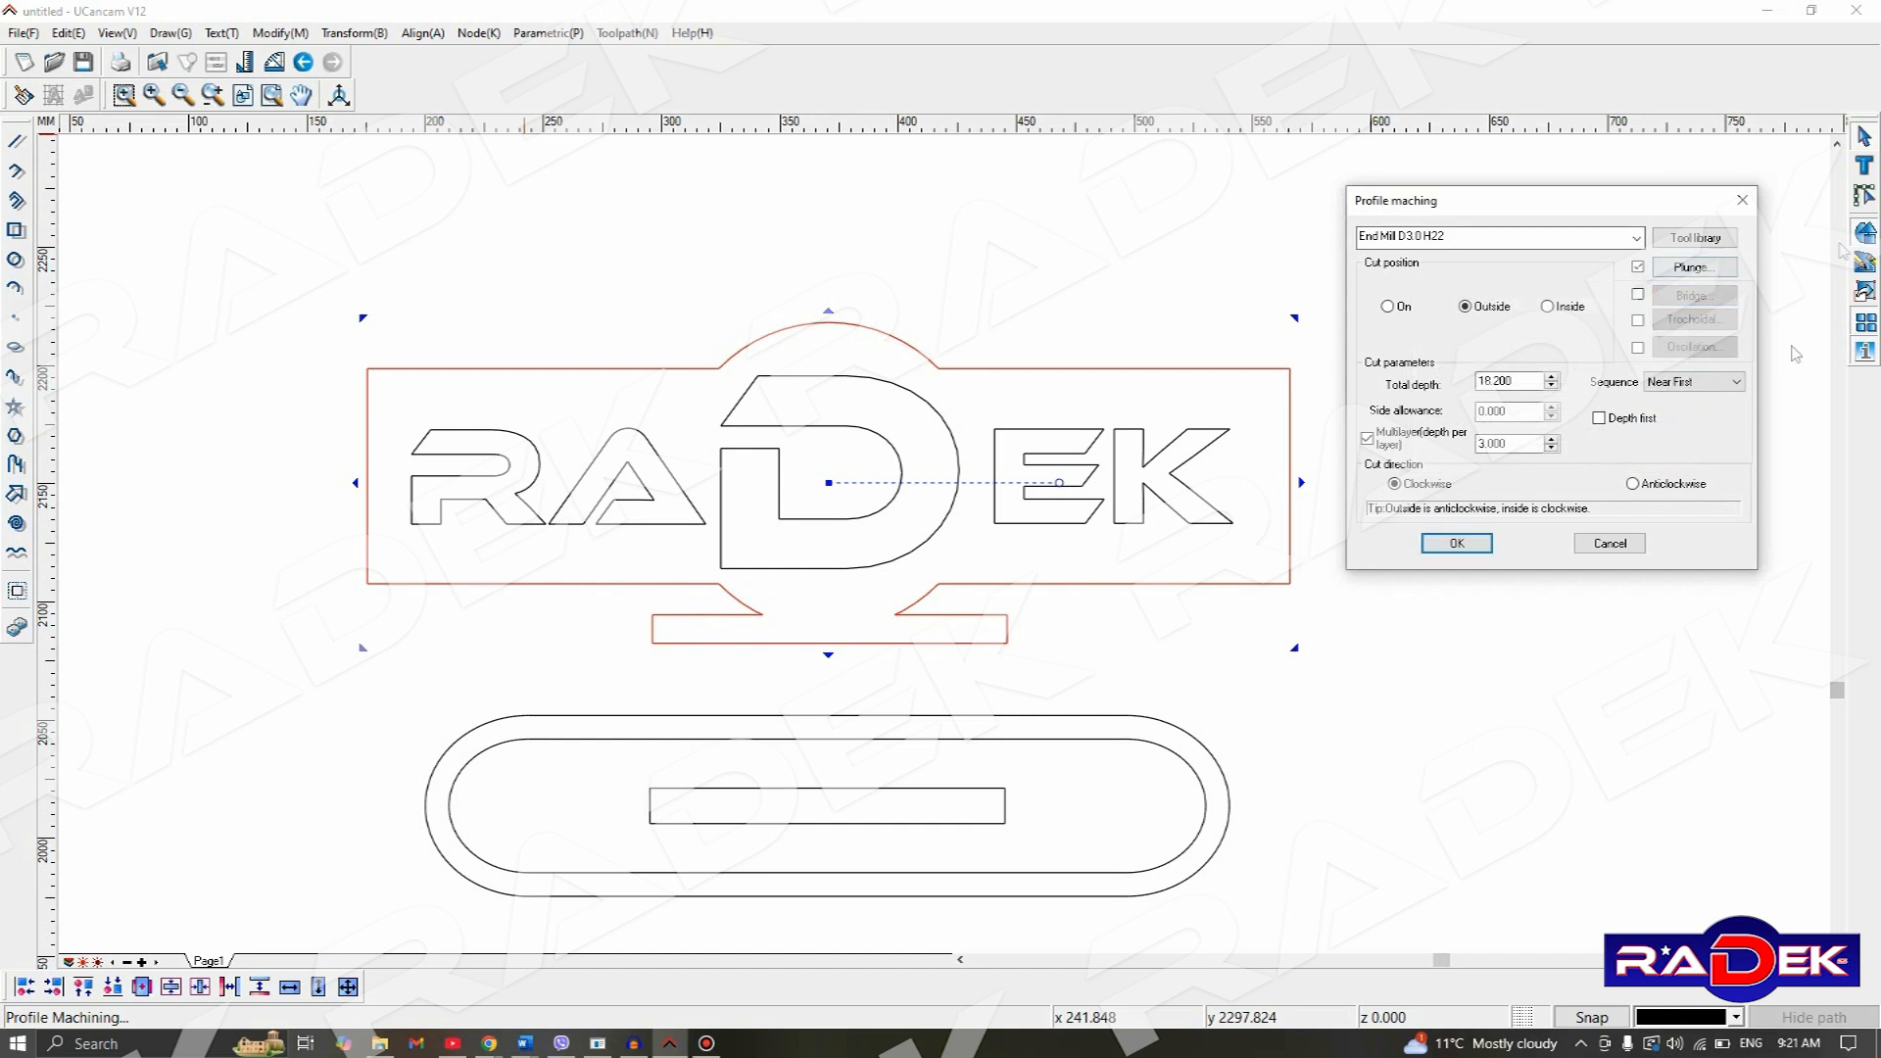
left_click(1458, 543)
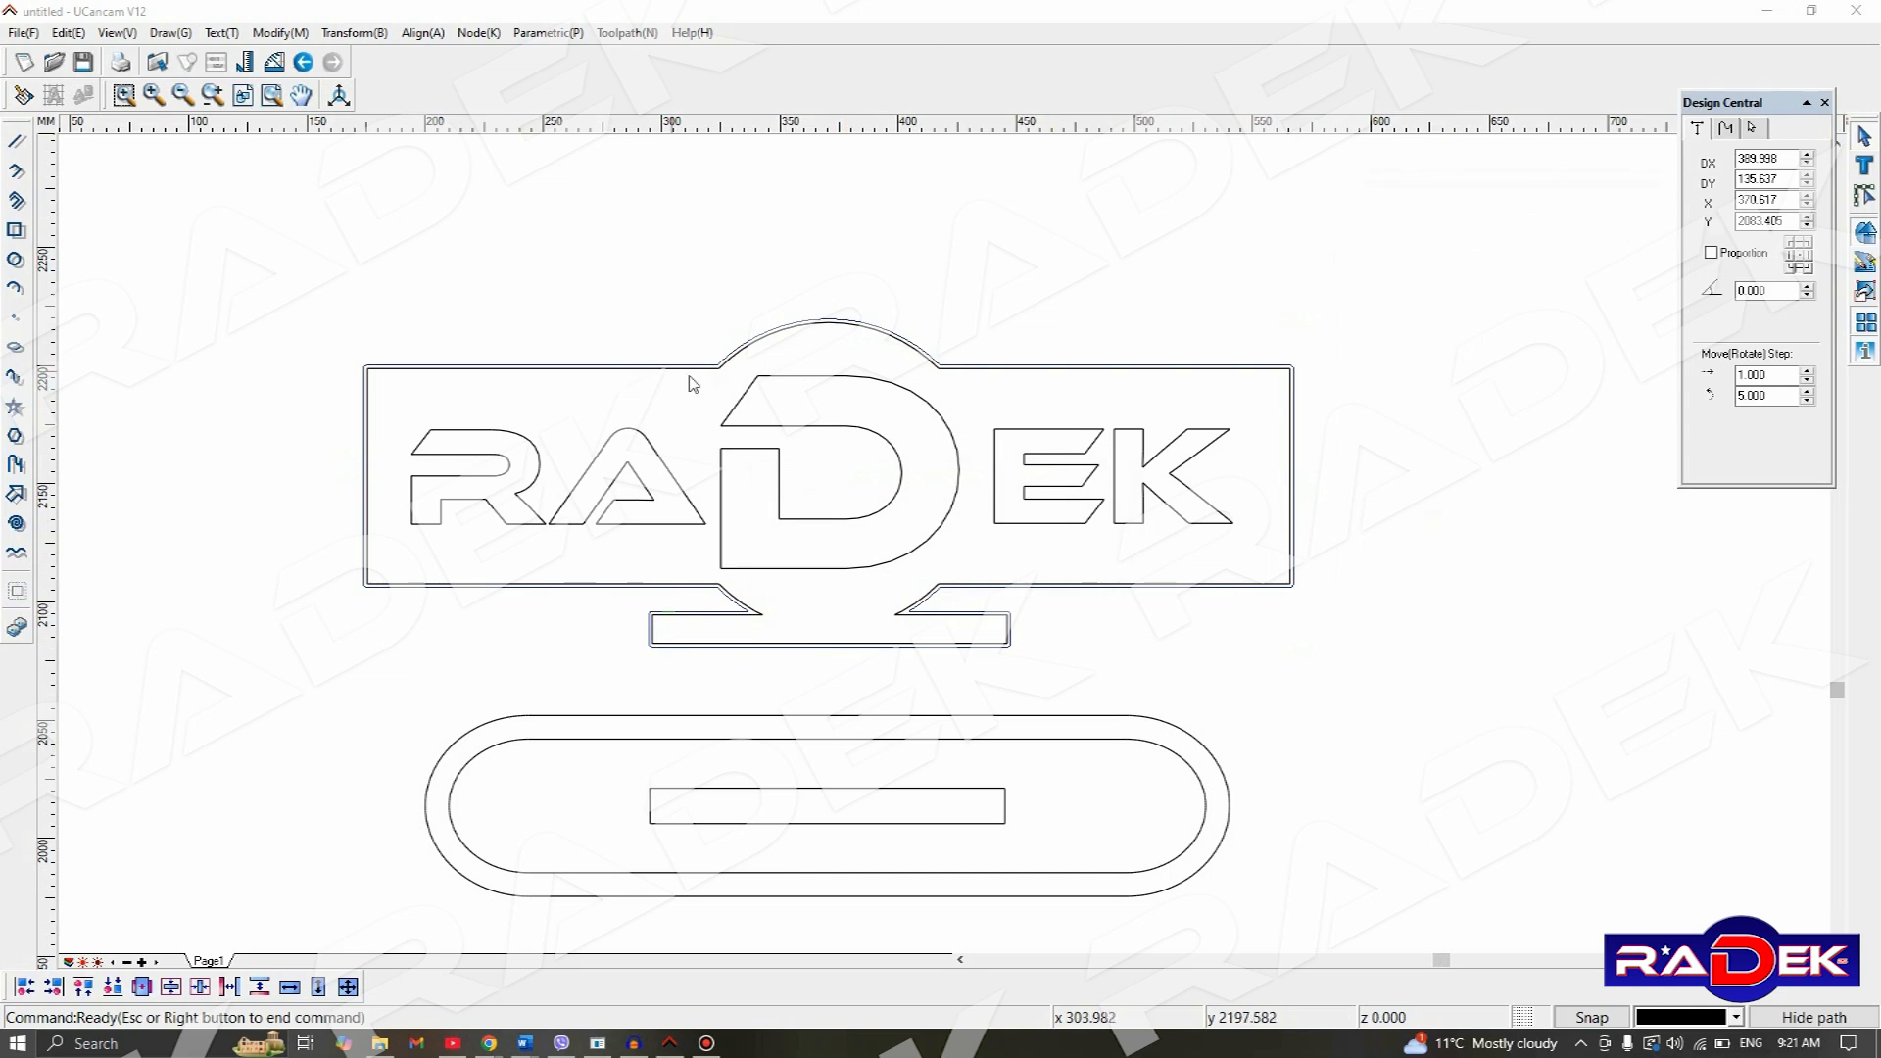
- Examine how the generated toolpath is offset around the sign frame's arc, corners and base
scroll(726, 333, "up", 2)
scroll(727, 333, "up", 1)
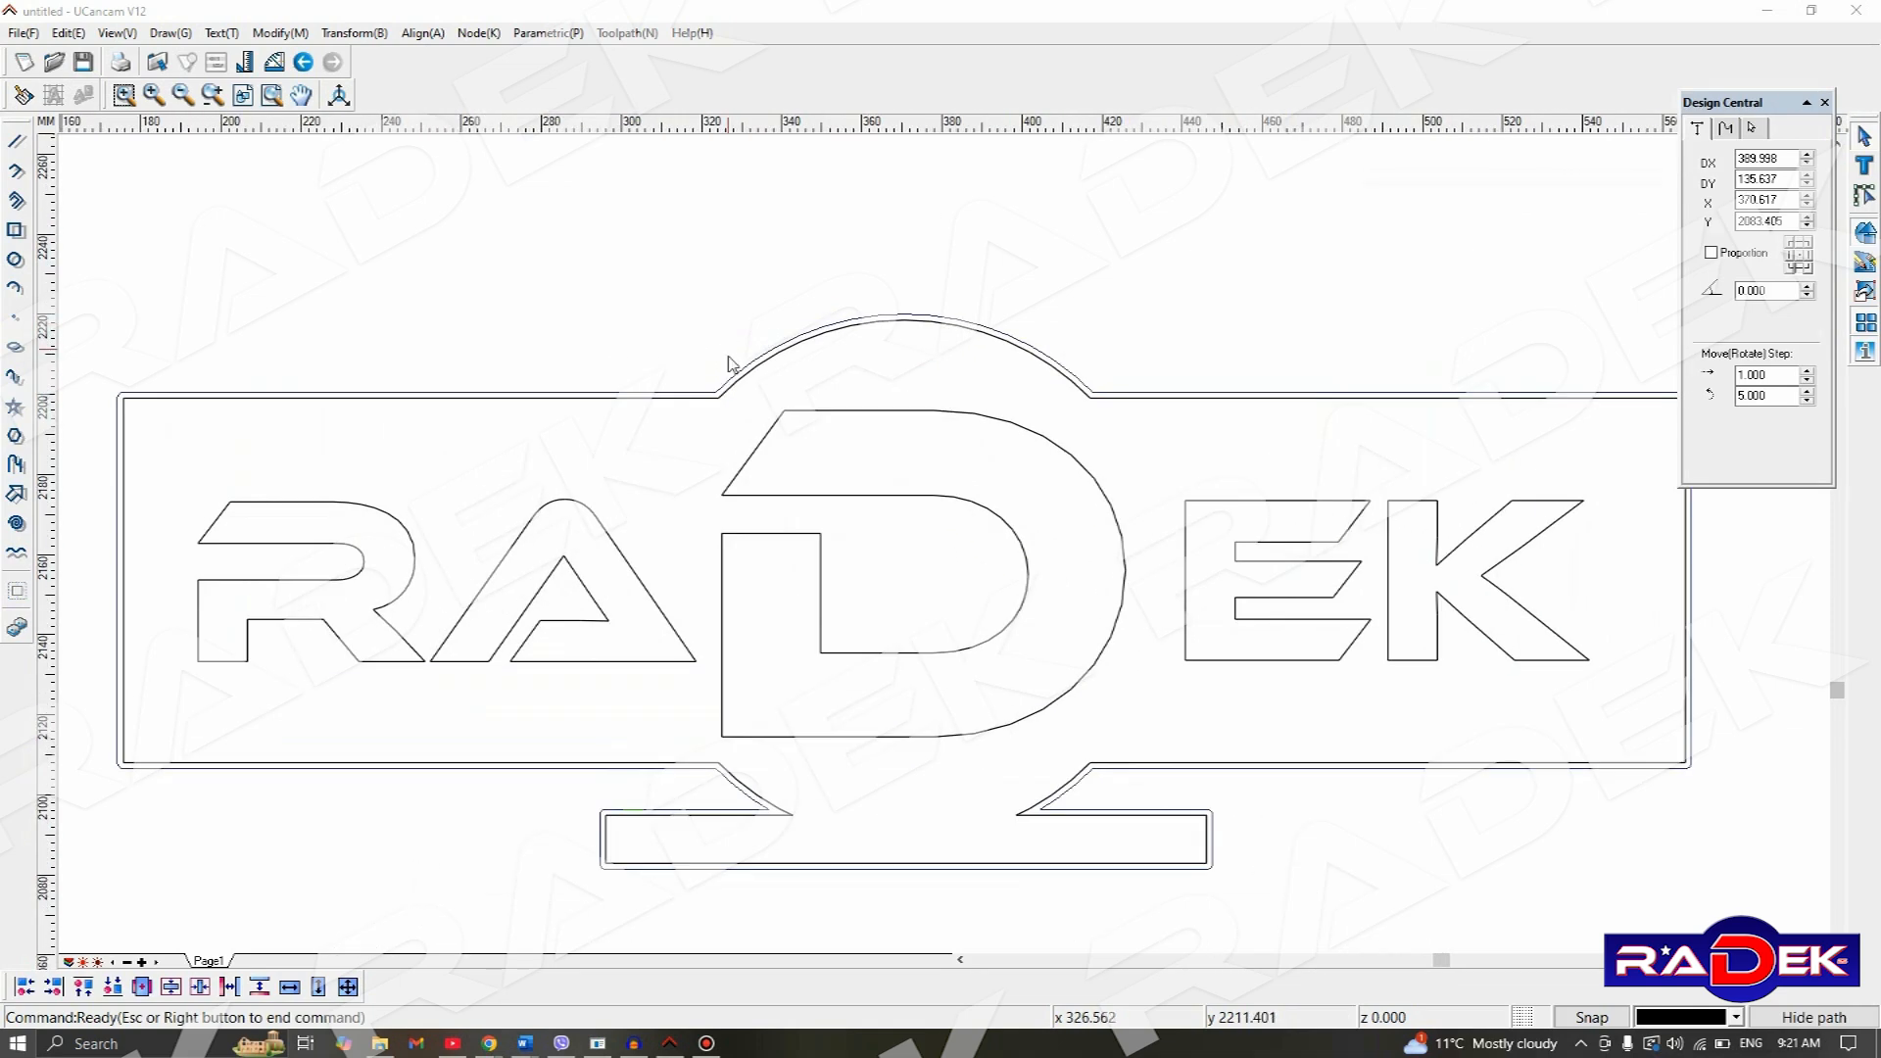
scroll(731, 393, "up", 1)
scroll(748, 354, "up", 5)
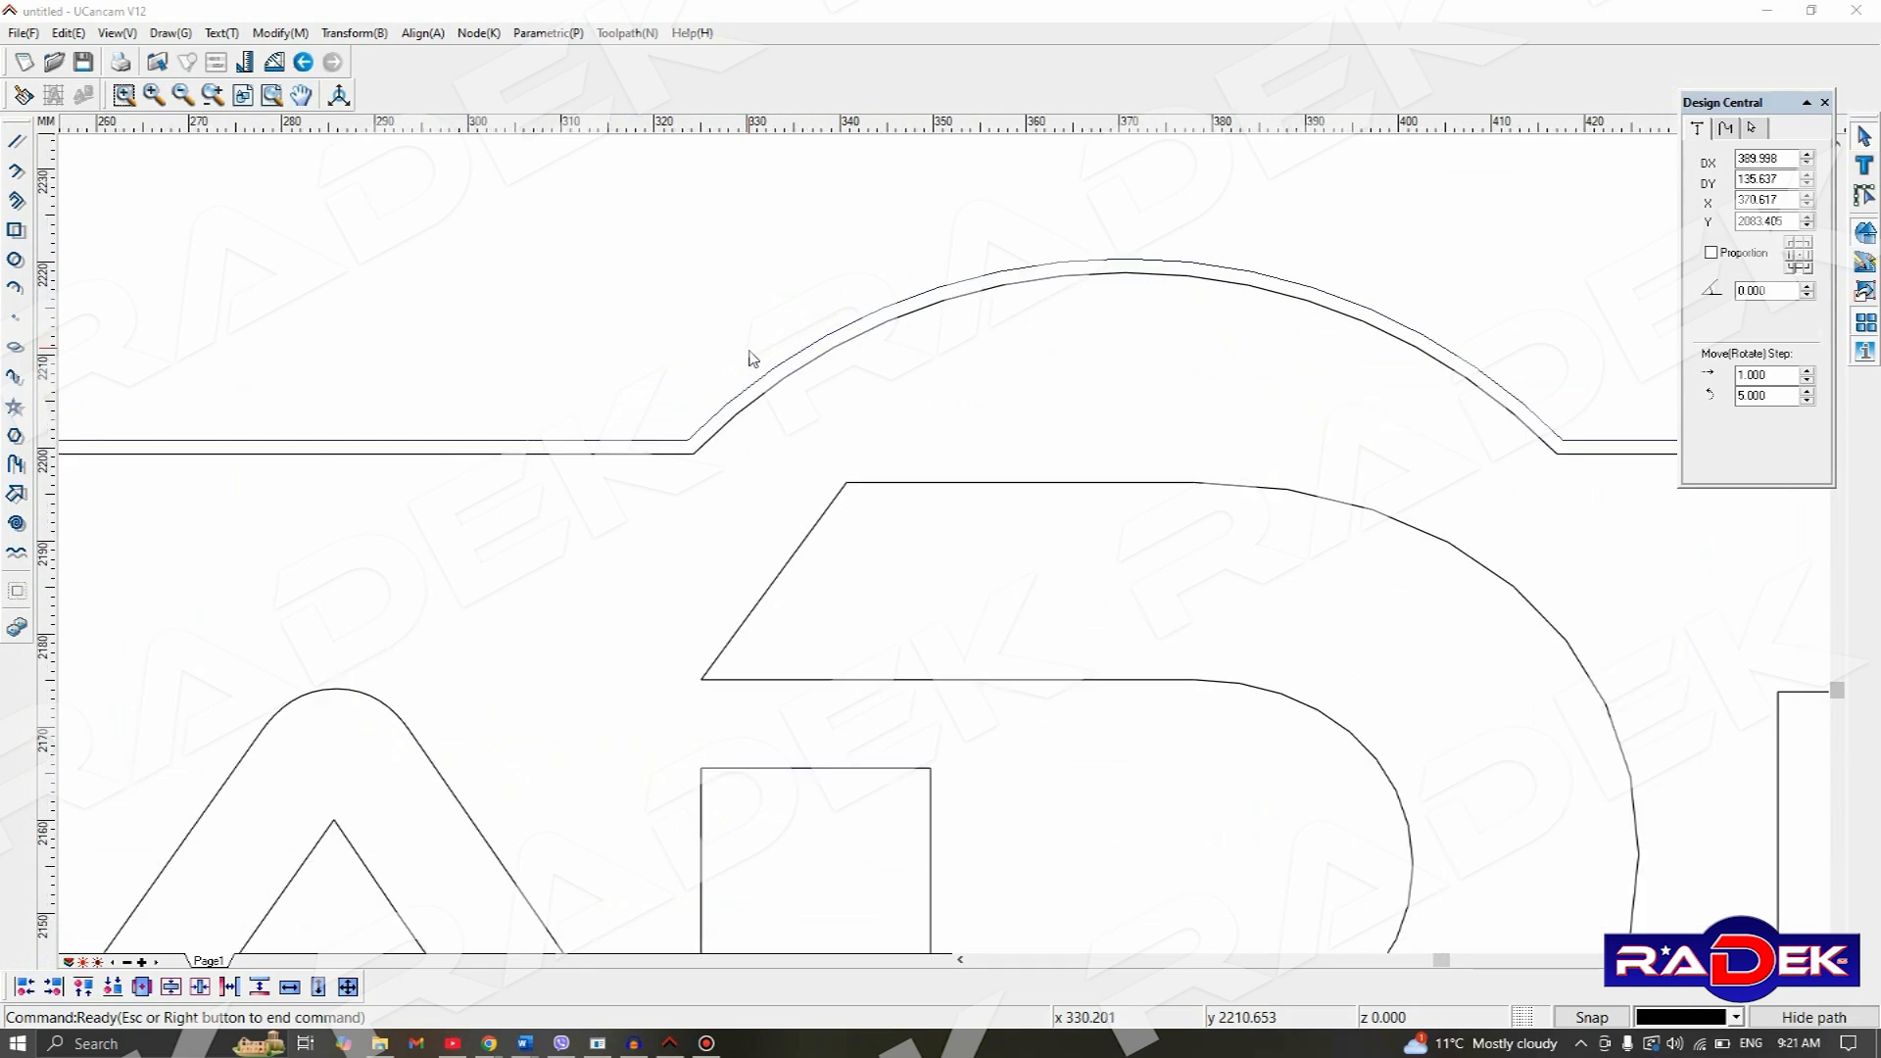
left_click(760, 400)
left_click(745, 281)
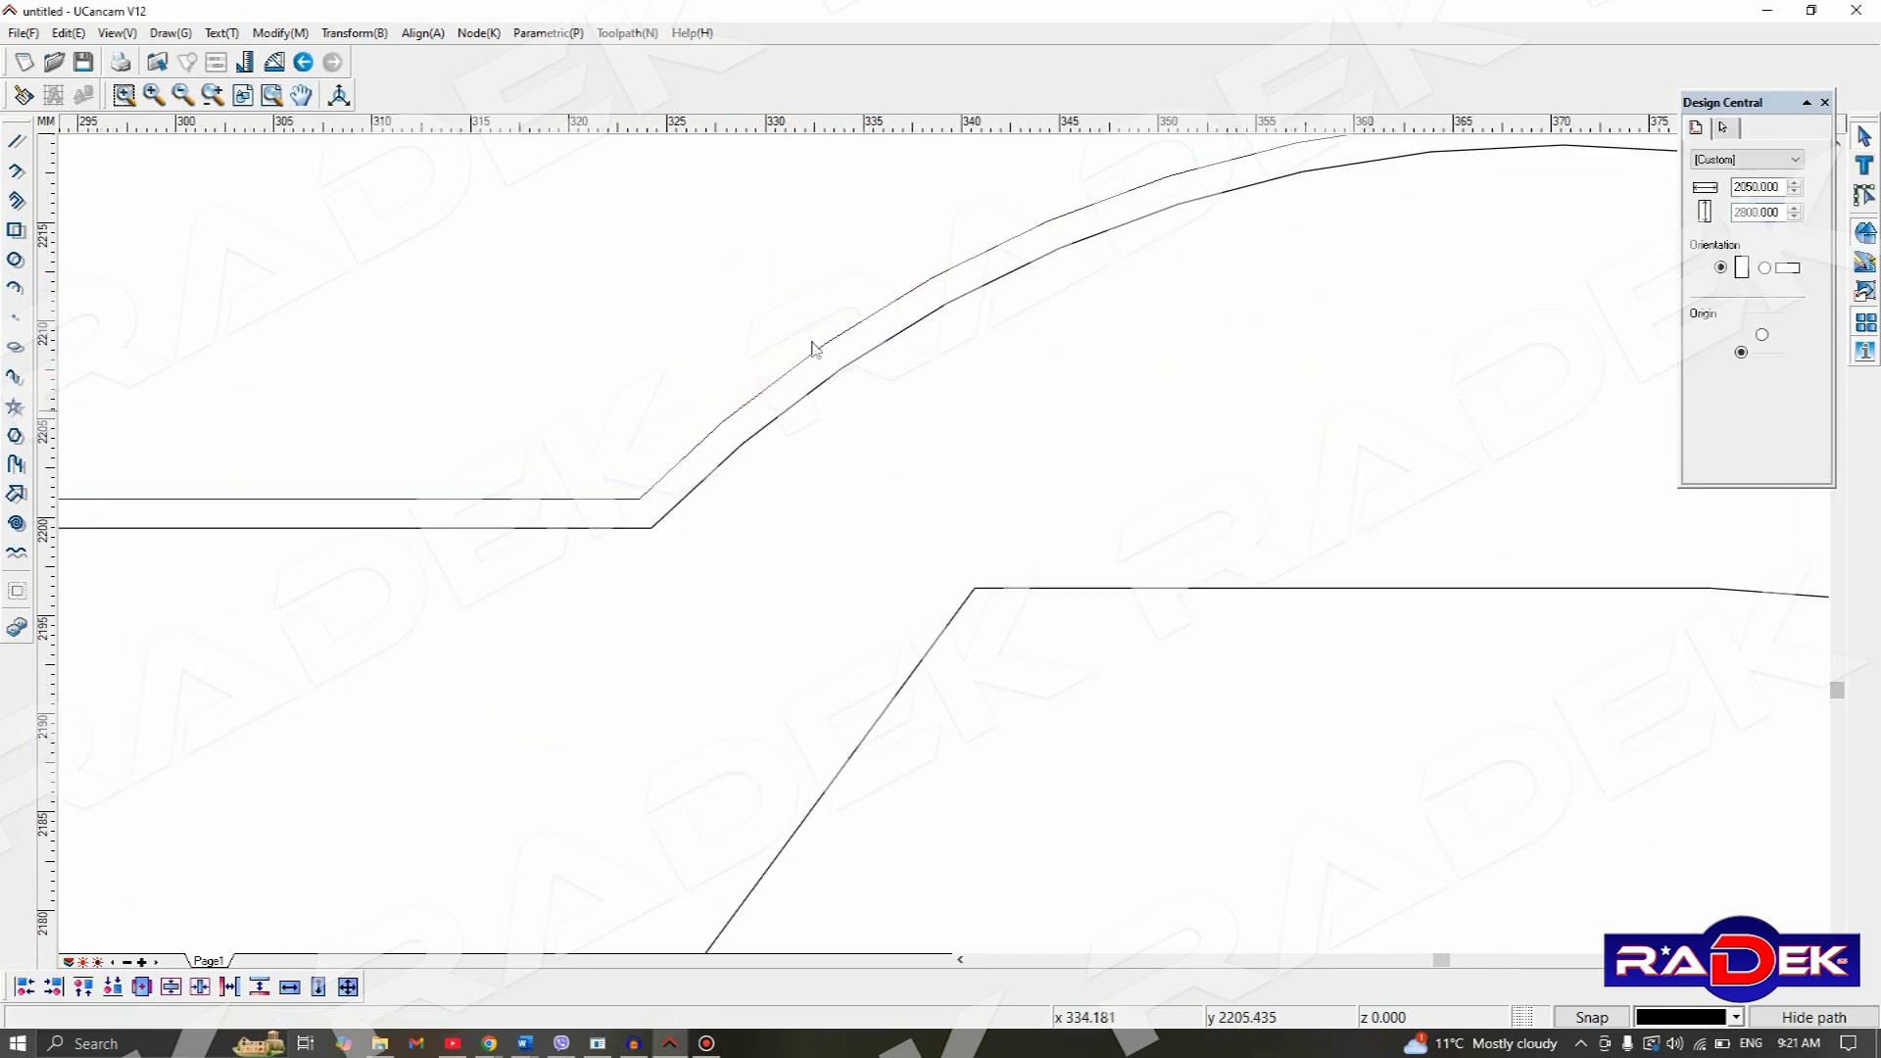
scroll(882, 357, "down", 3)
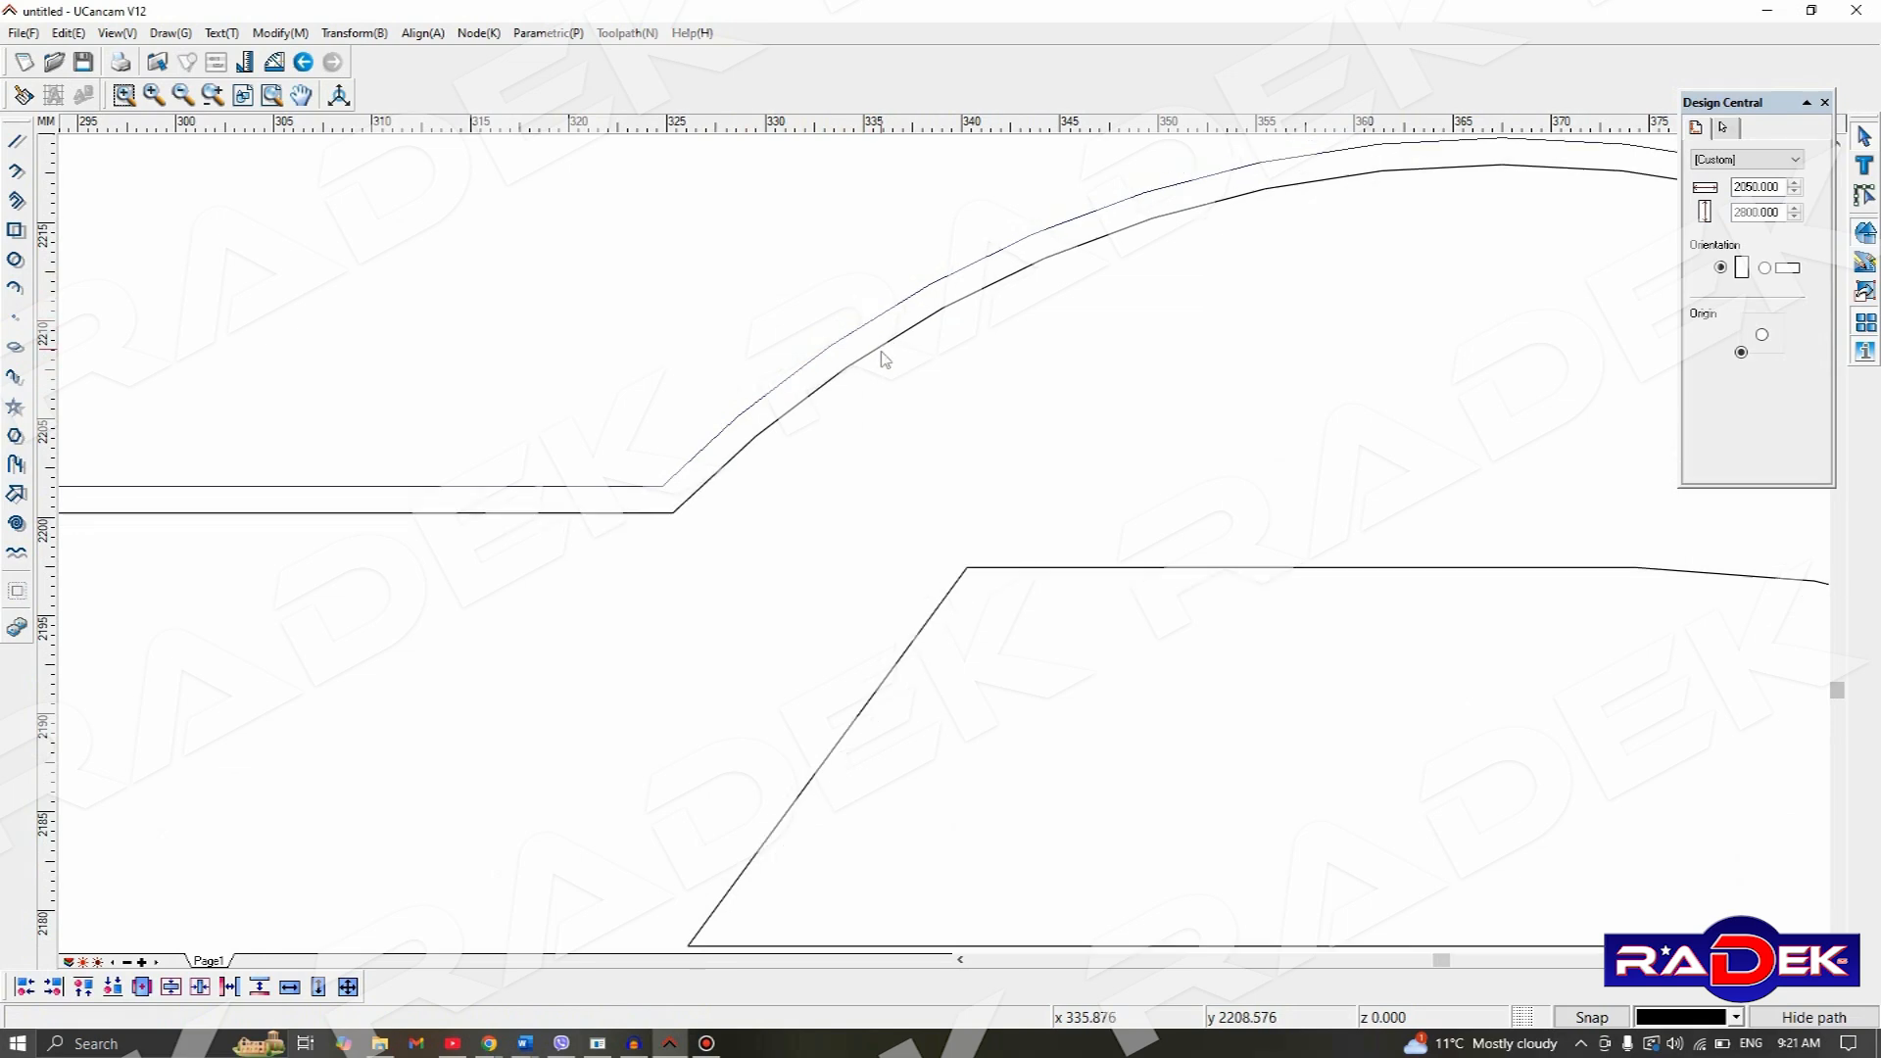
scroll(909, 421, "down", 3)
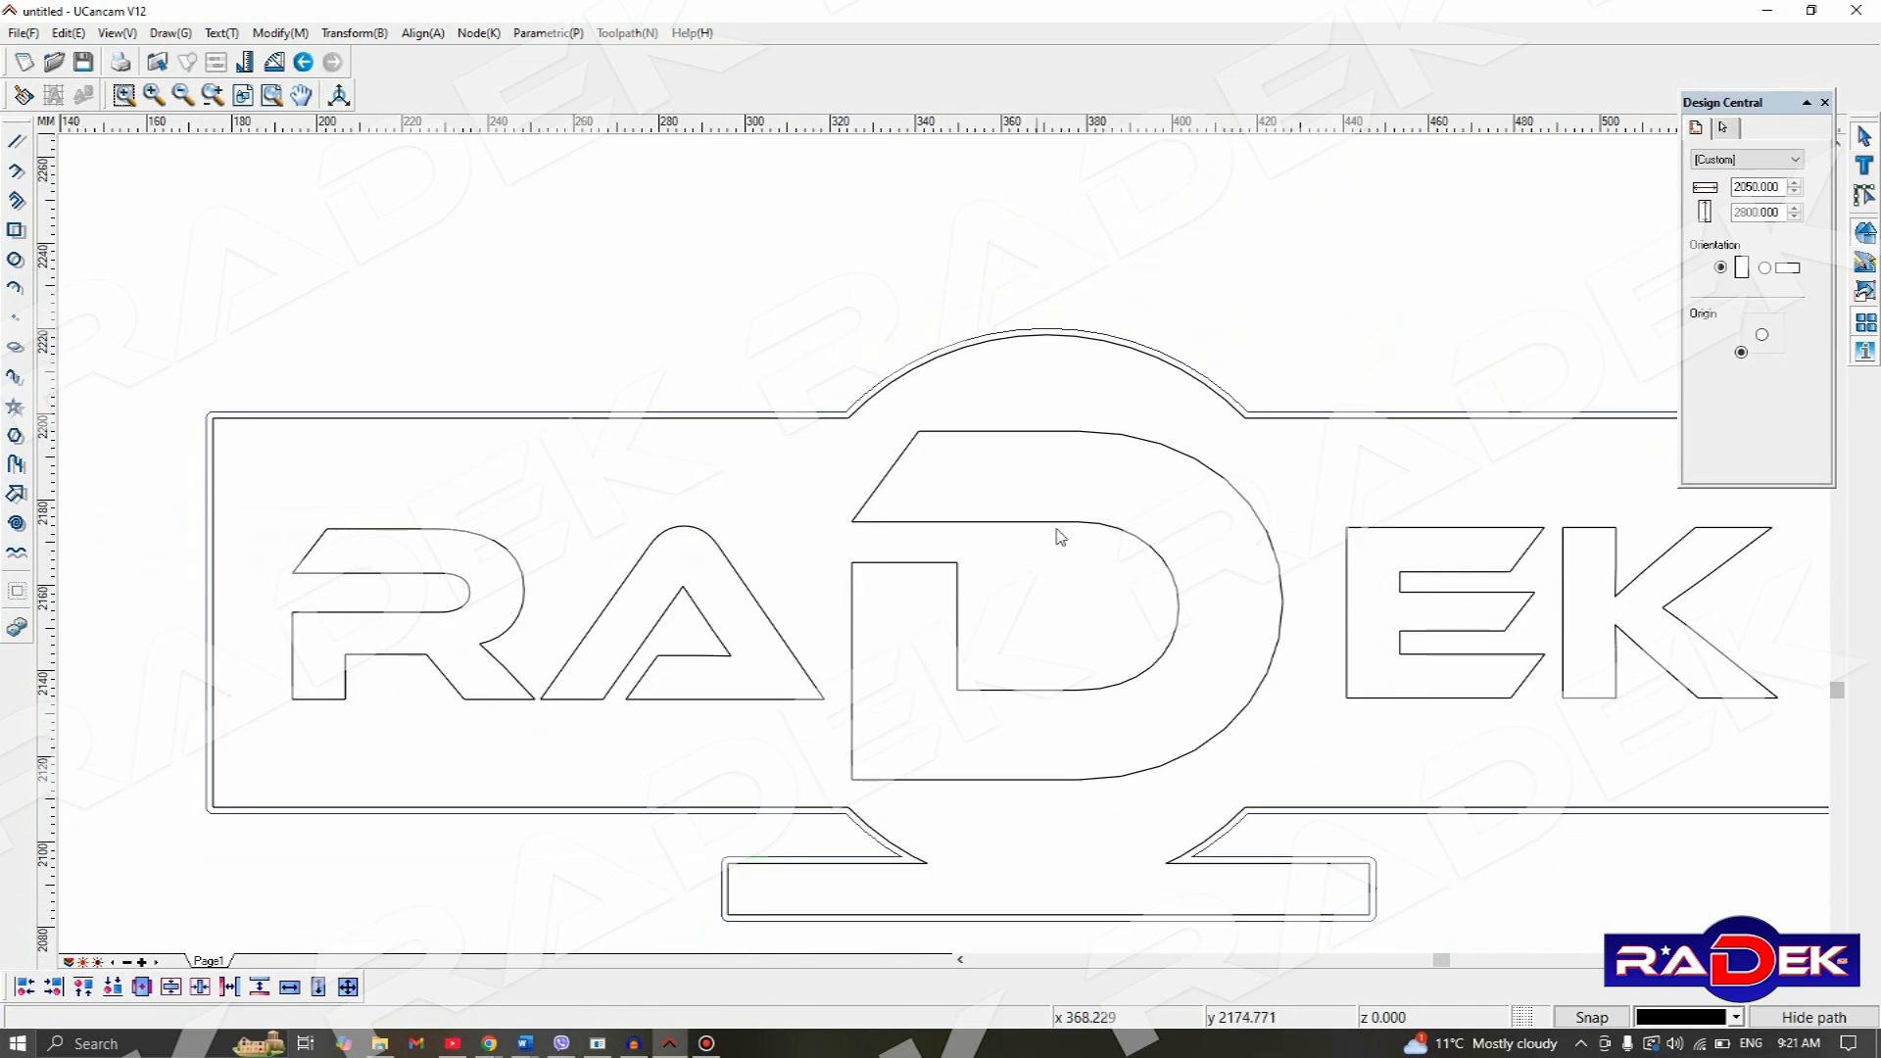
scroll(1058, 537, "down", 3)
scroll(1095, 495, "up", 1)
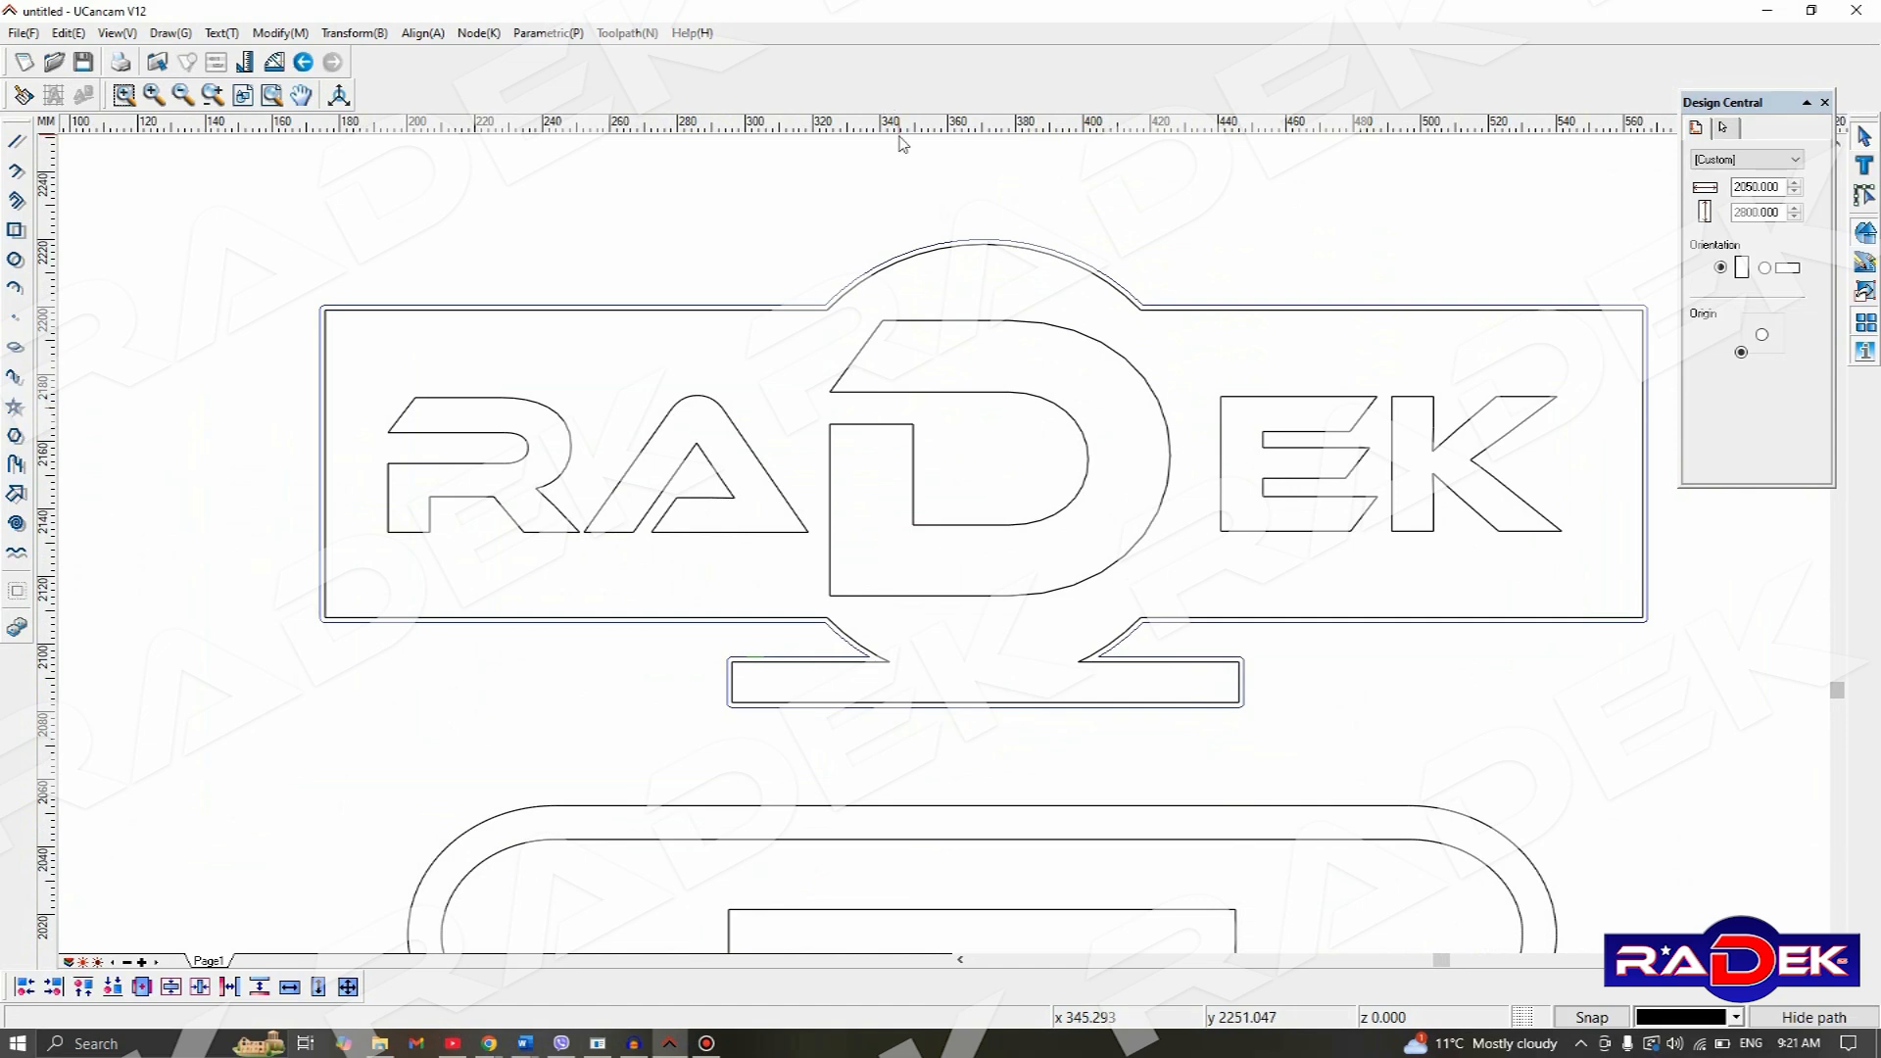
scroll(966, 268, "up", 2)
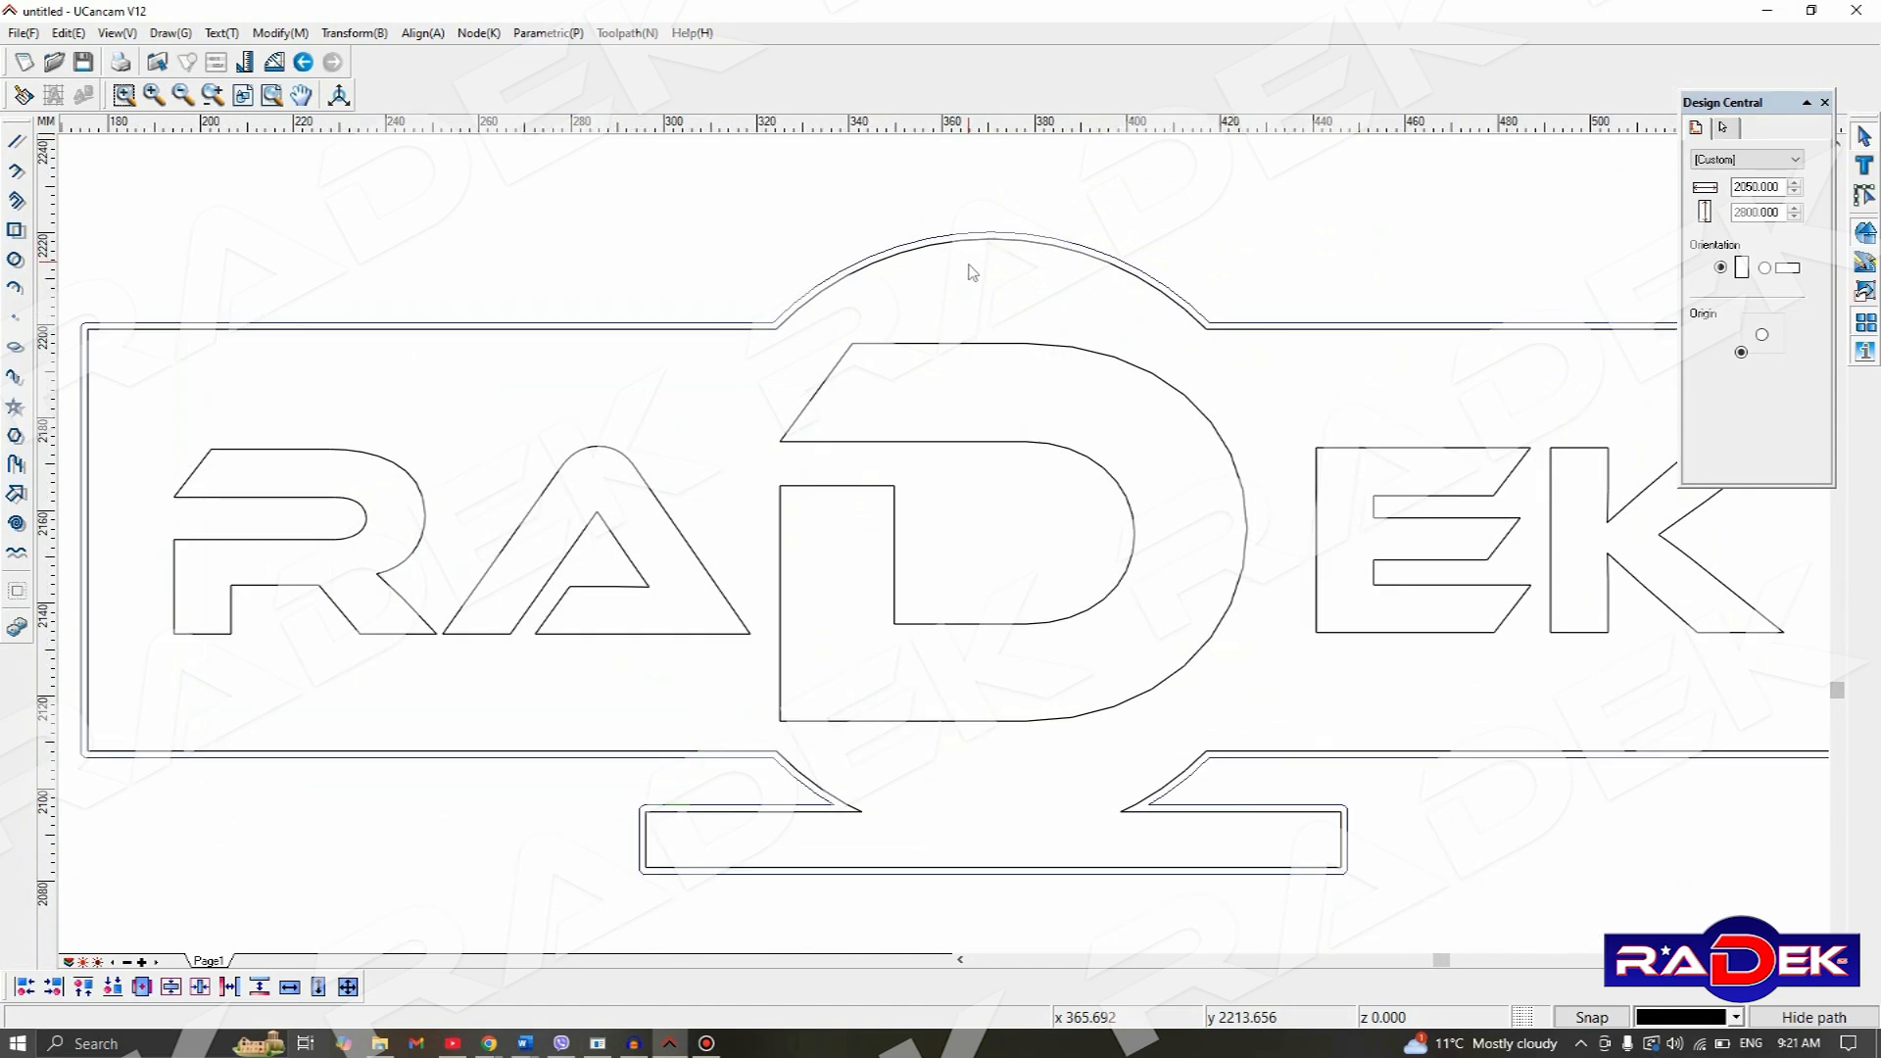
scroll(970, 272, "down", 2)
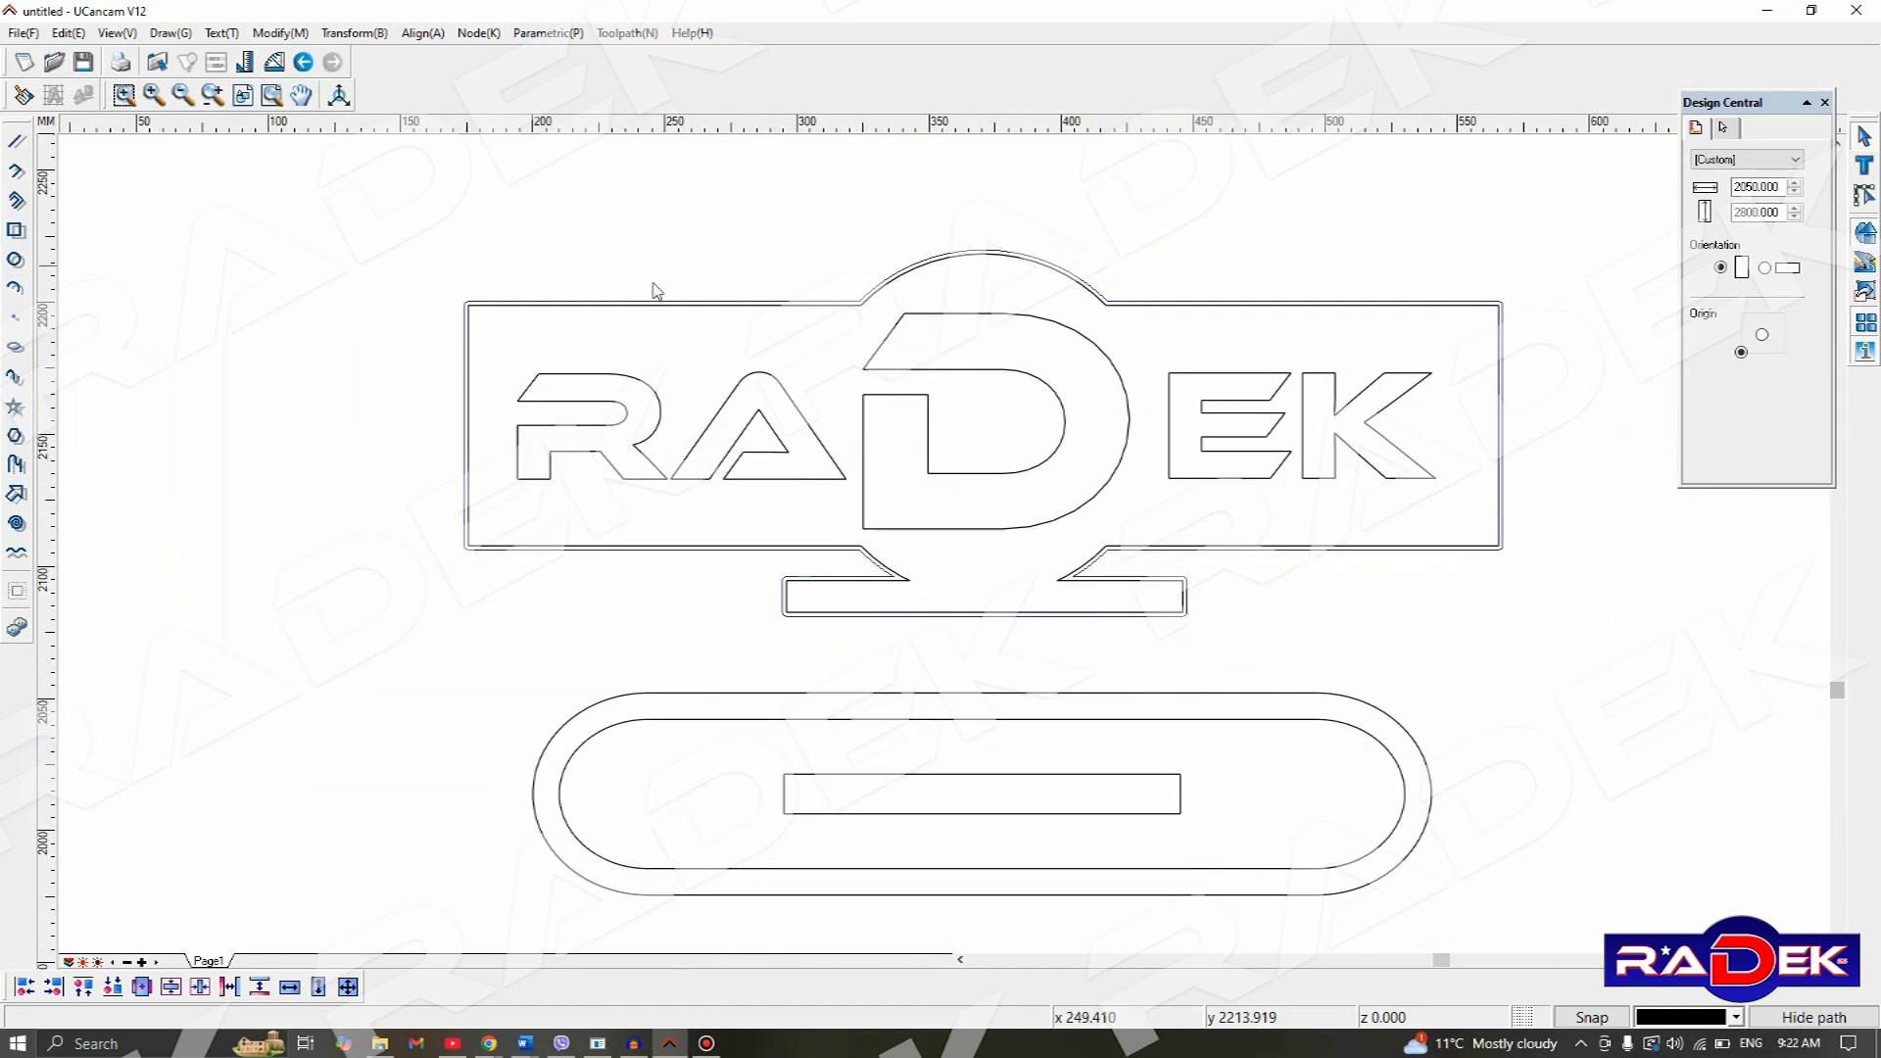
scroll(650, 301, "up", 2)
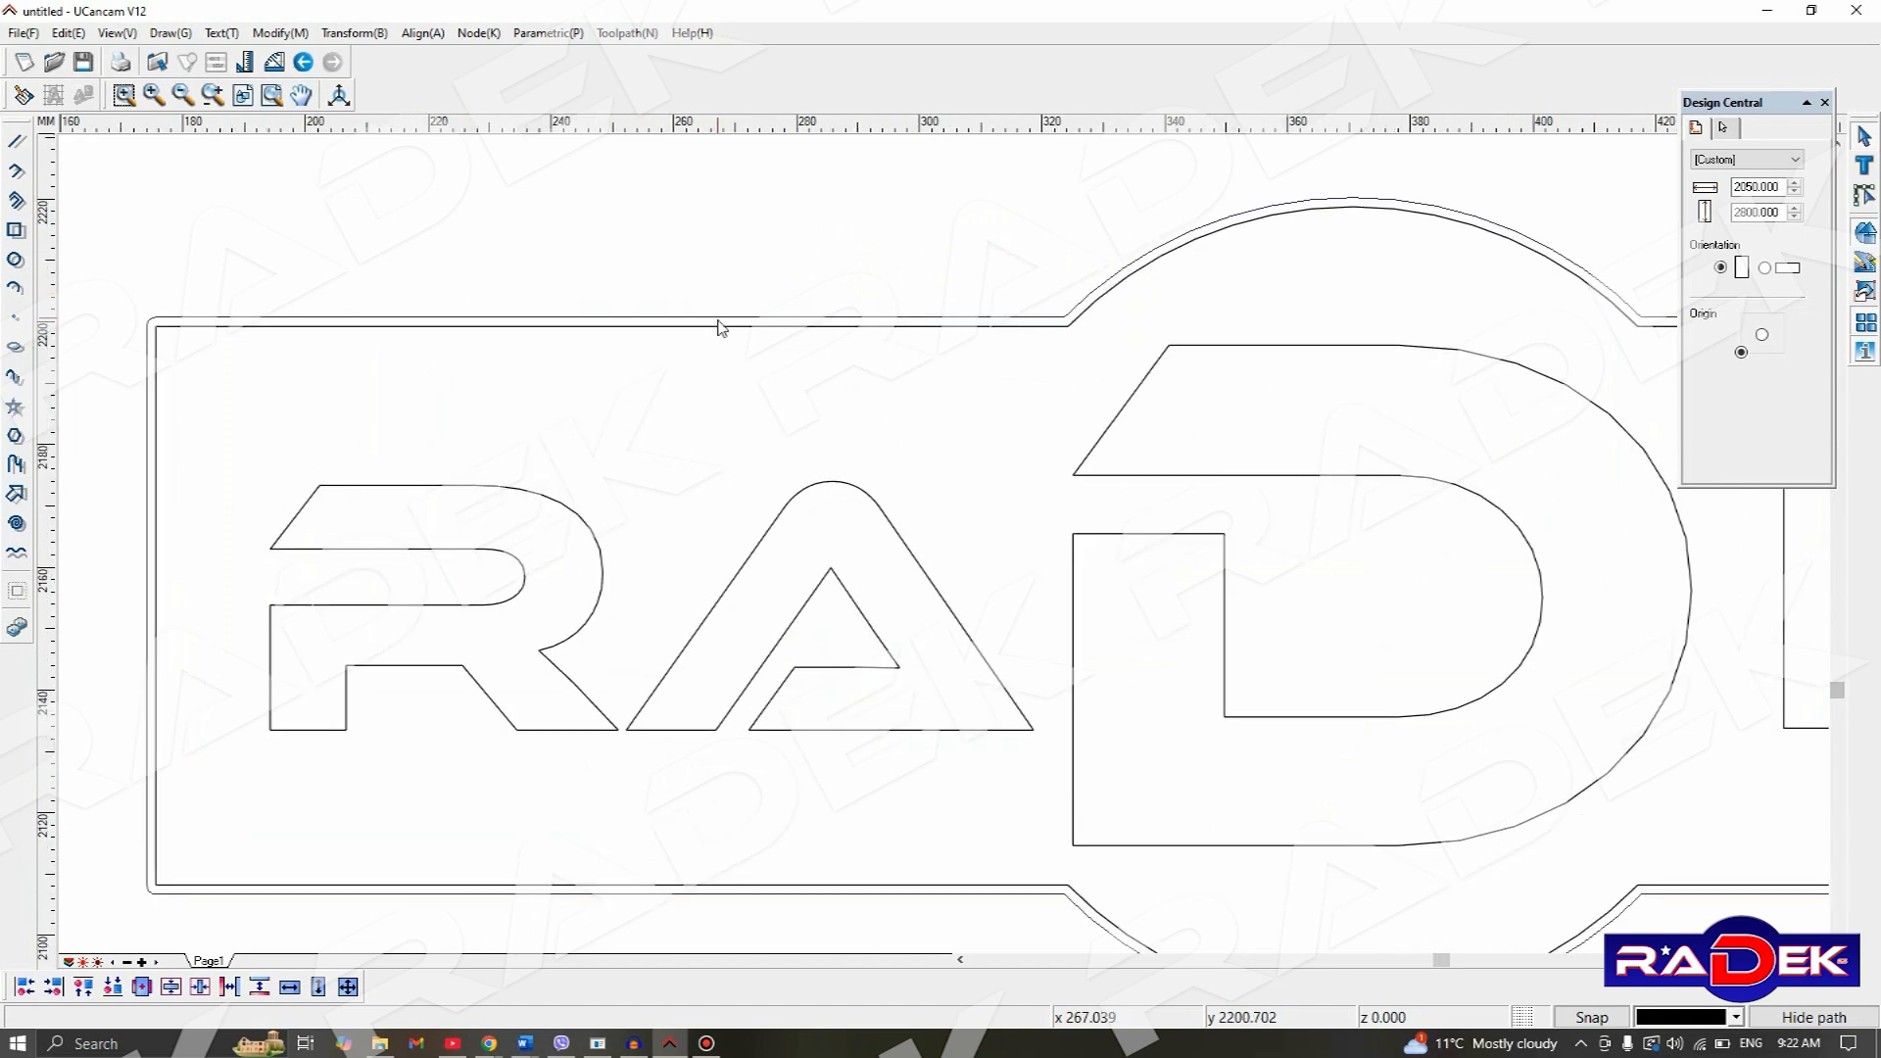
- Select the frame's profile toolpath and open Toolpath Output for it
left_click(720, 325)
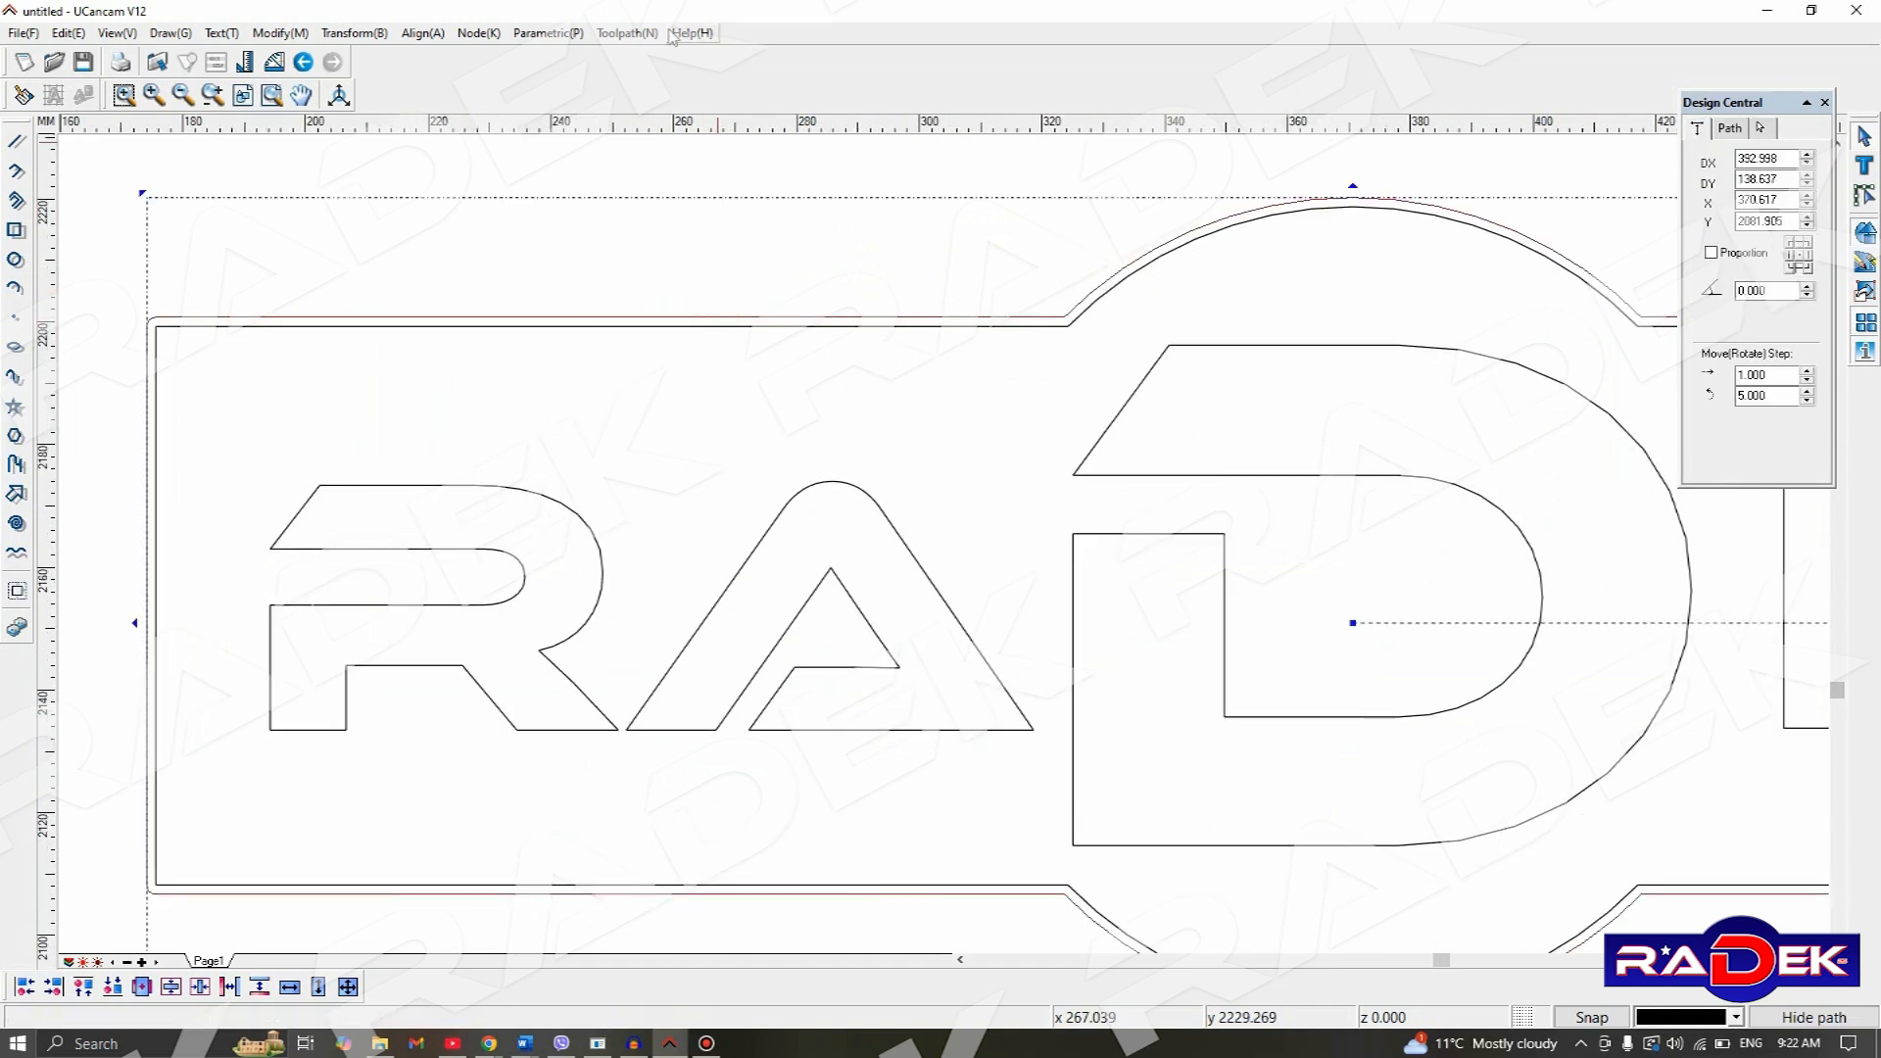
left_click(620, 34)
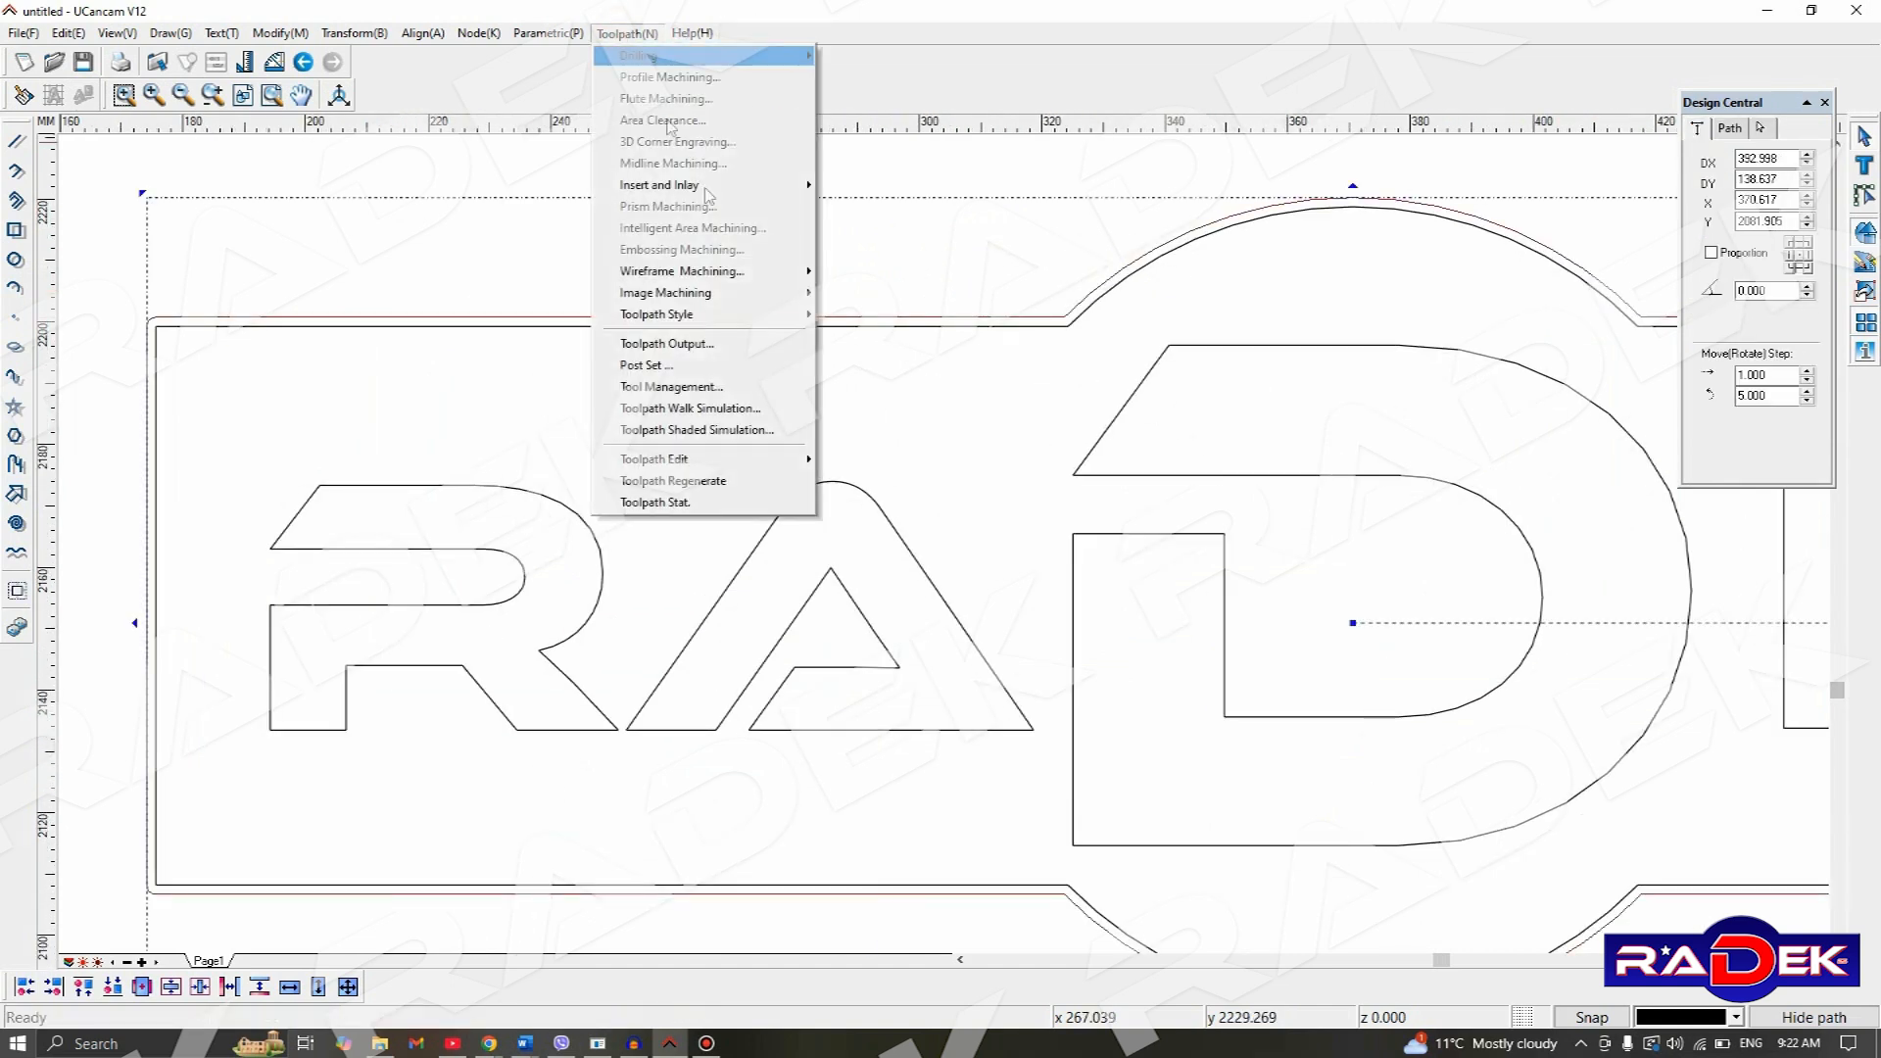
left_click(712, 351)
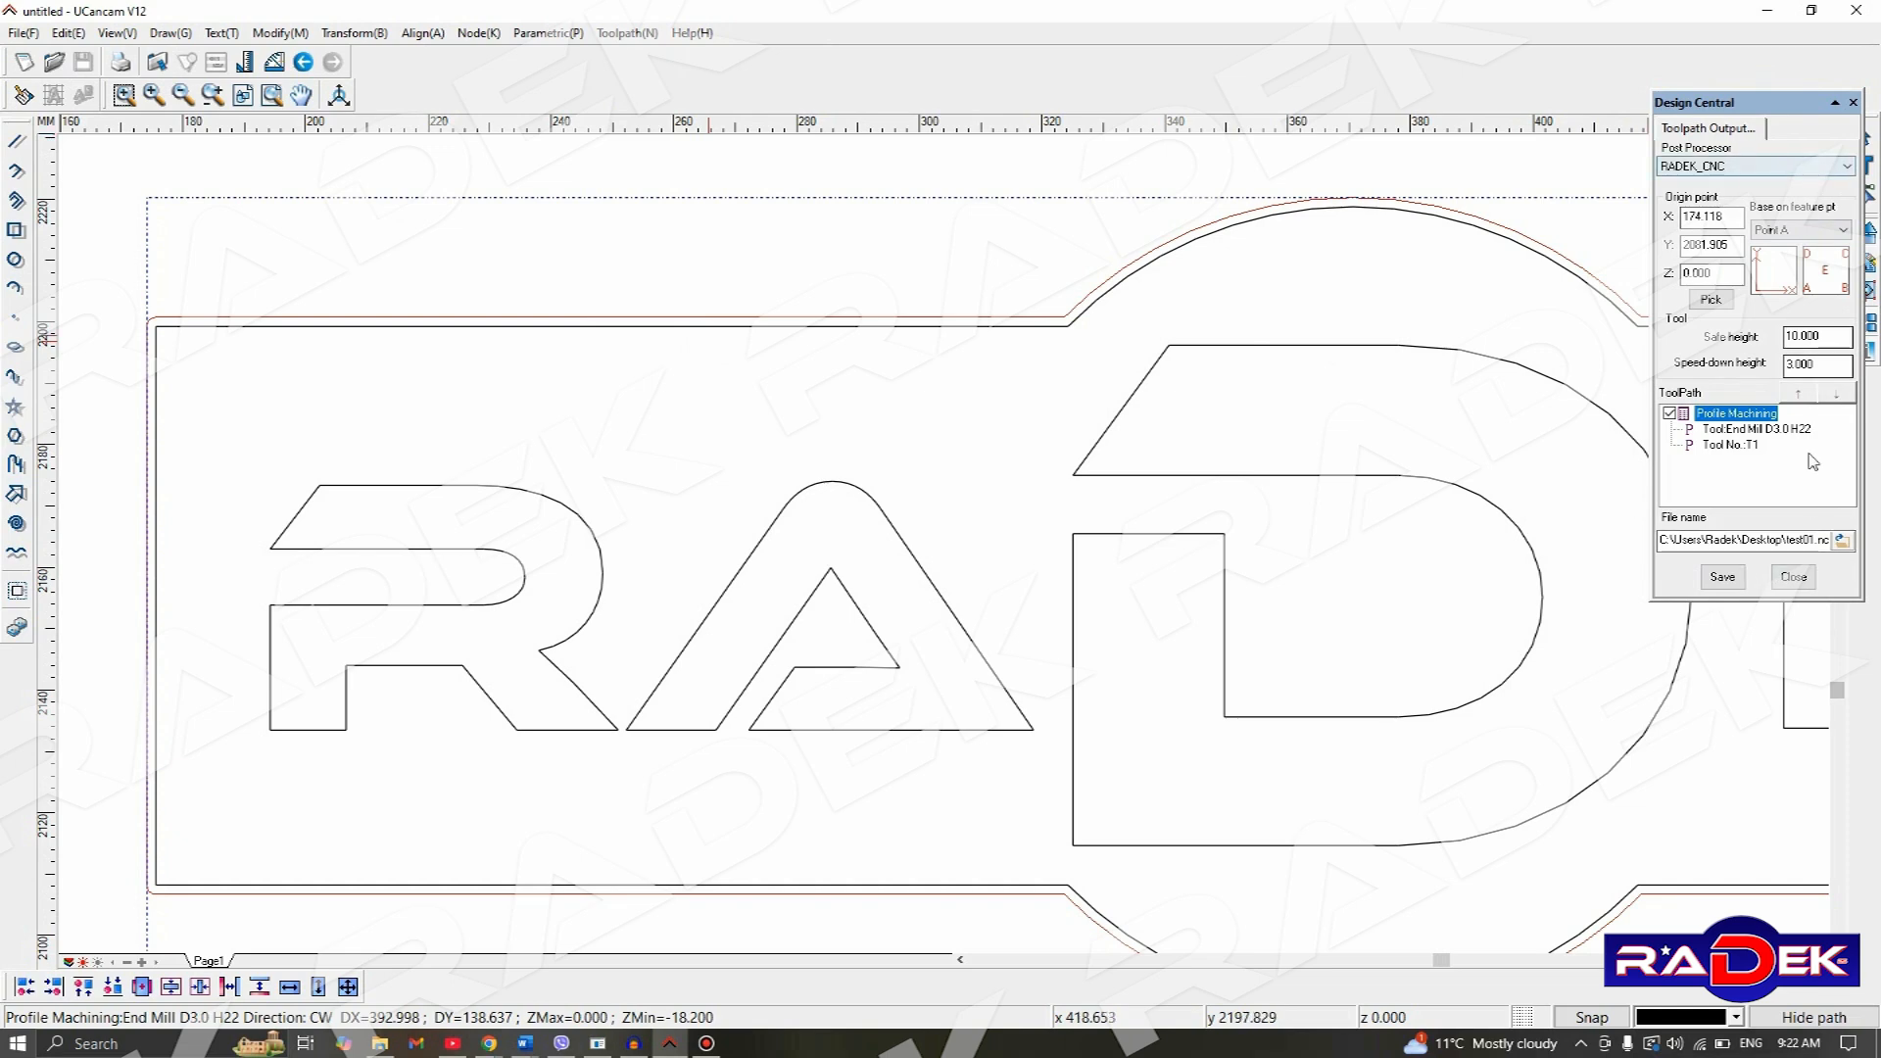
scroll(1260, 525, "down", 3)
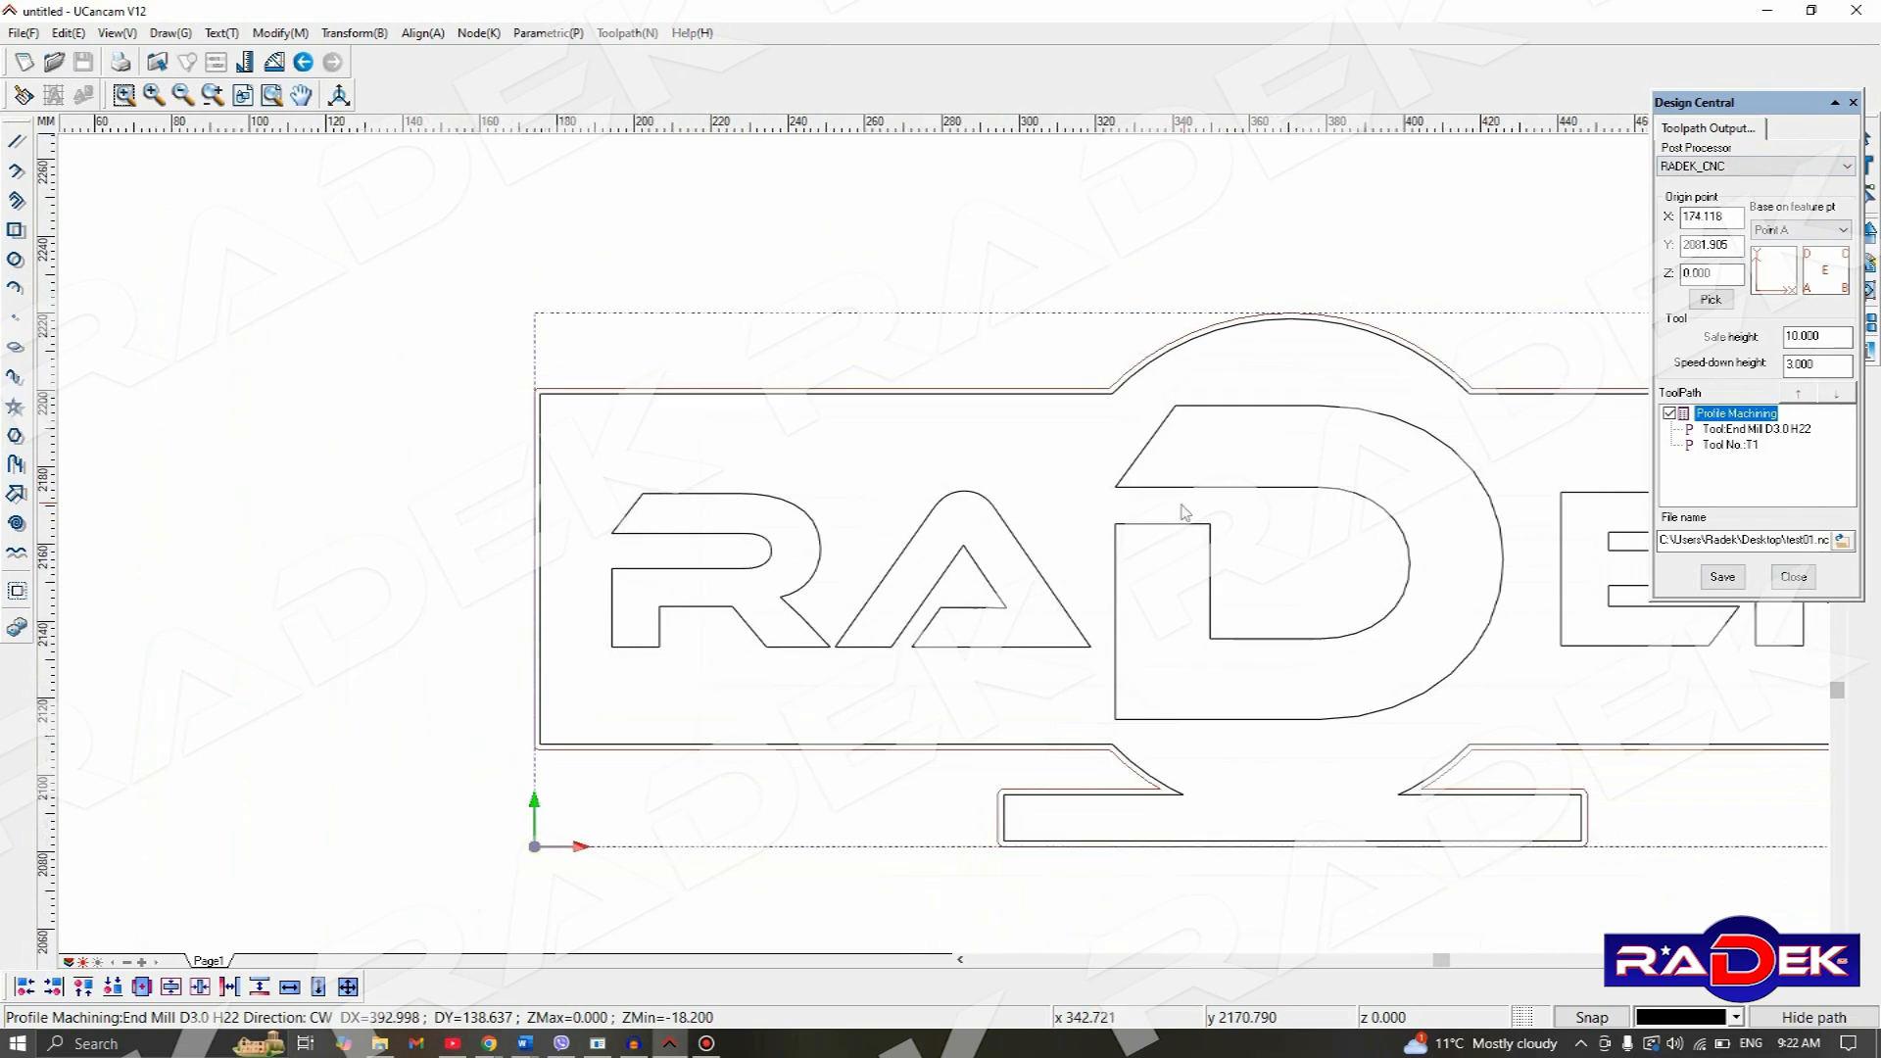
scroll(1248, 555, "down", 3)
scroll(1403, 661, "down", 3)
scroll(1565, 721, "up", 2)
scroll(1565, 722, "up", 2)
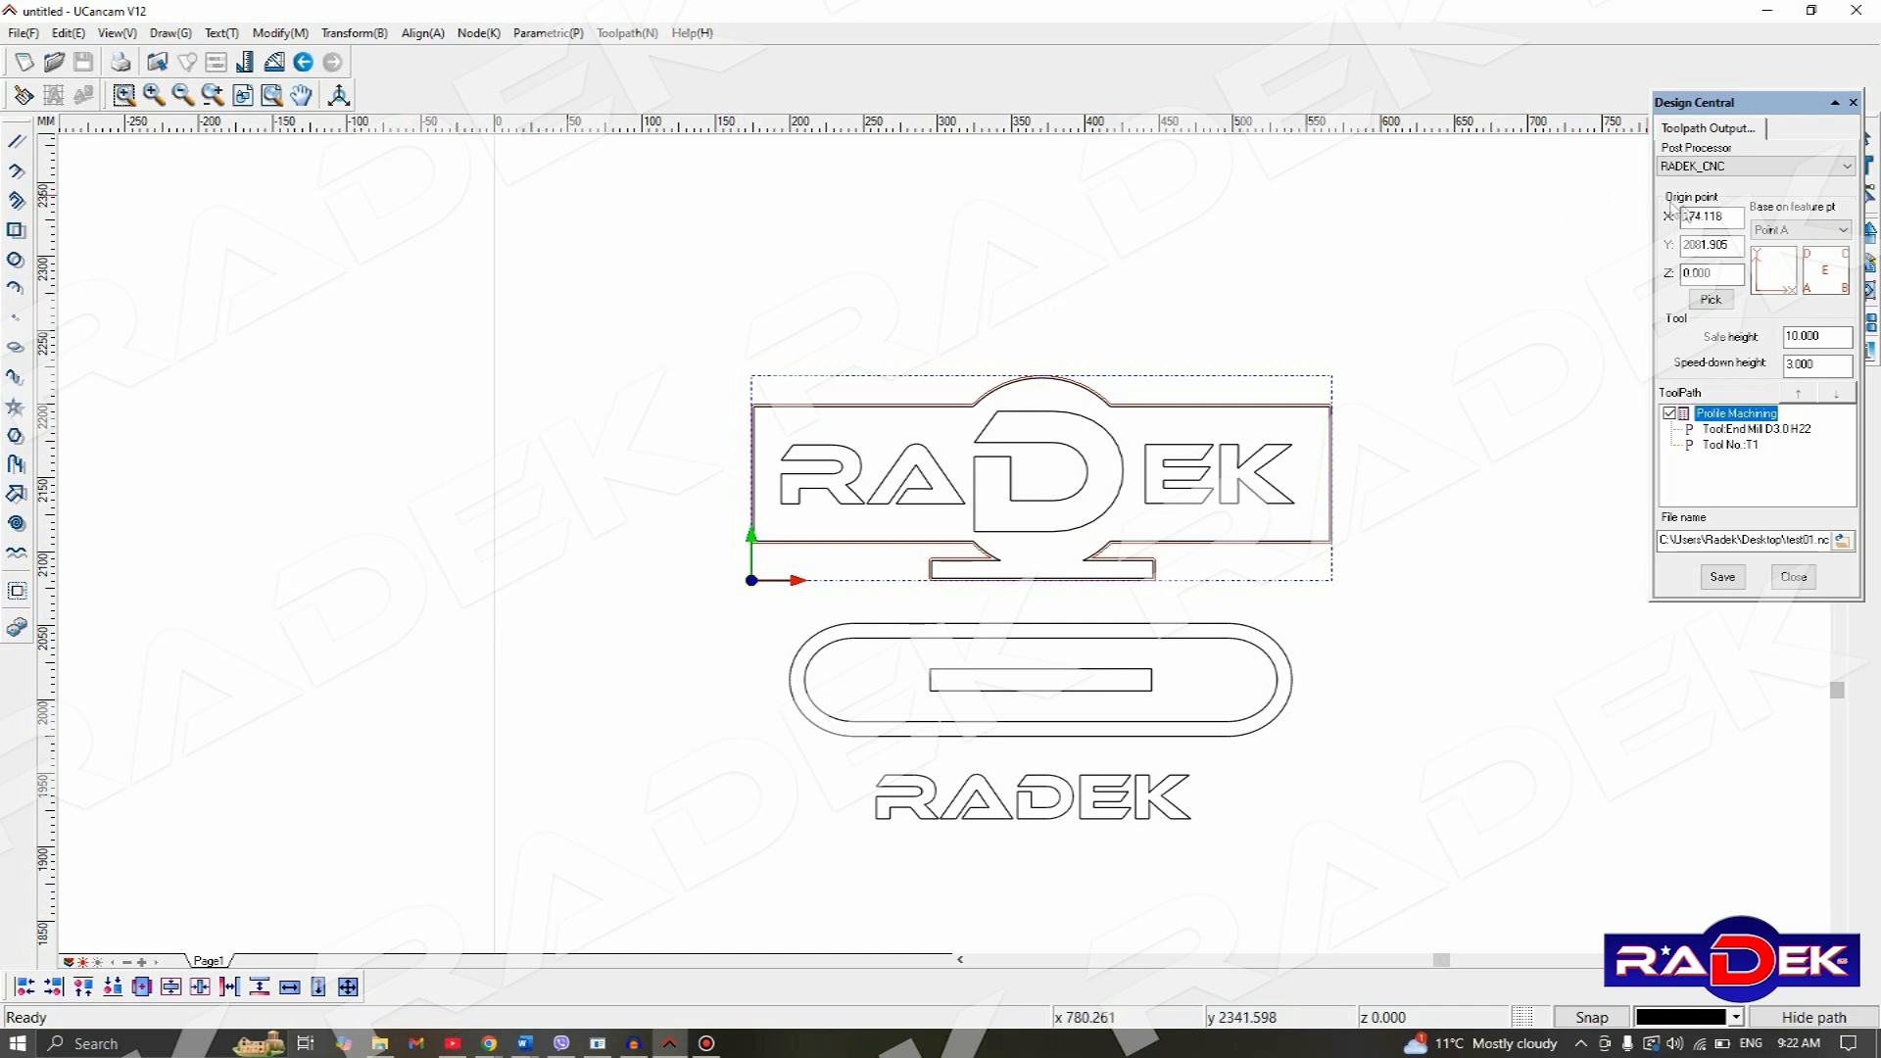
- Set the toolpath output's origin point to X 0, Y 0 and Z 0
double_click(1728, 214)
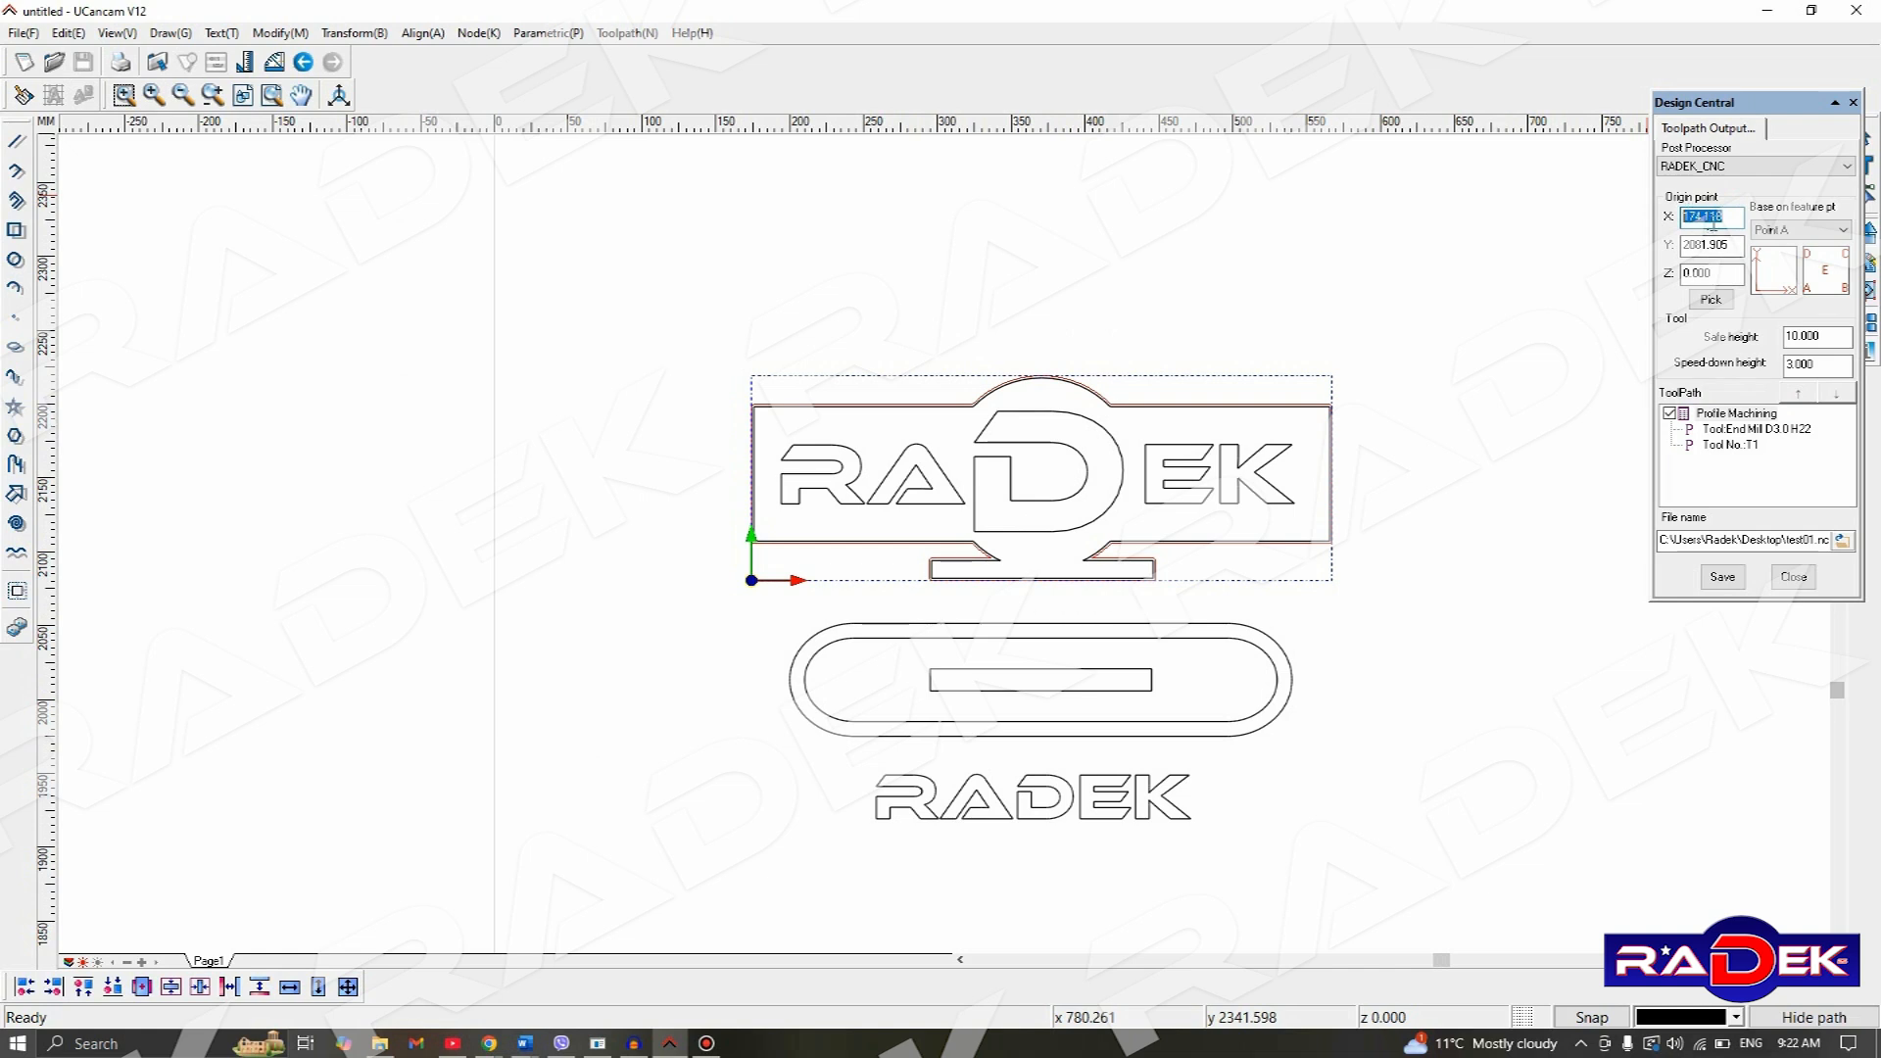
type("0")
key("Tab")
type("0")
key("Tab")
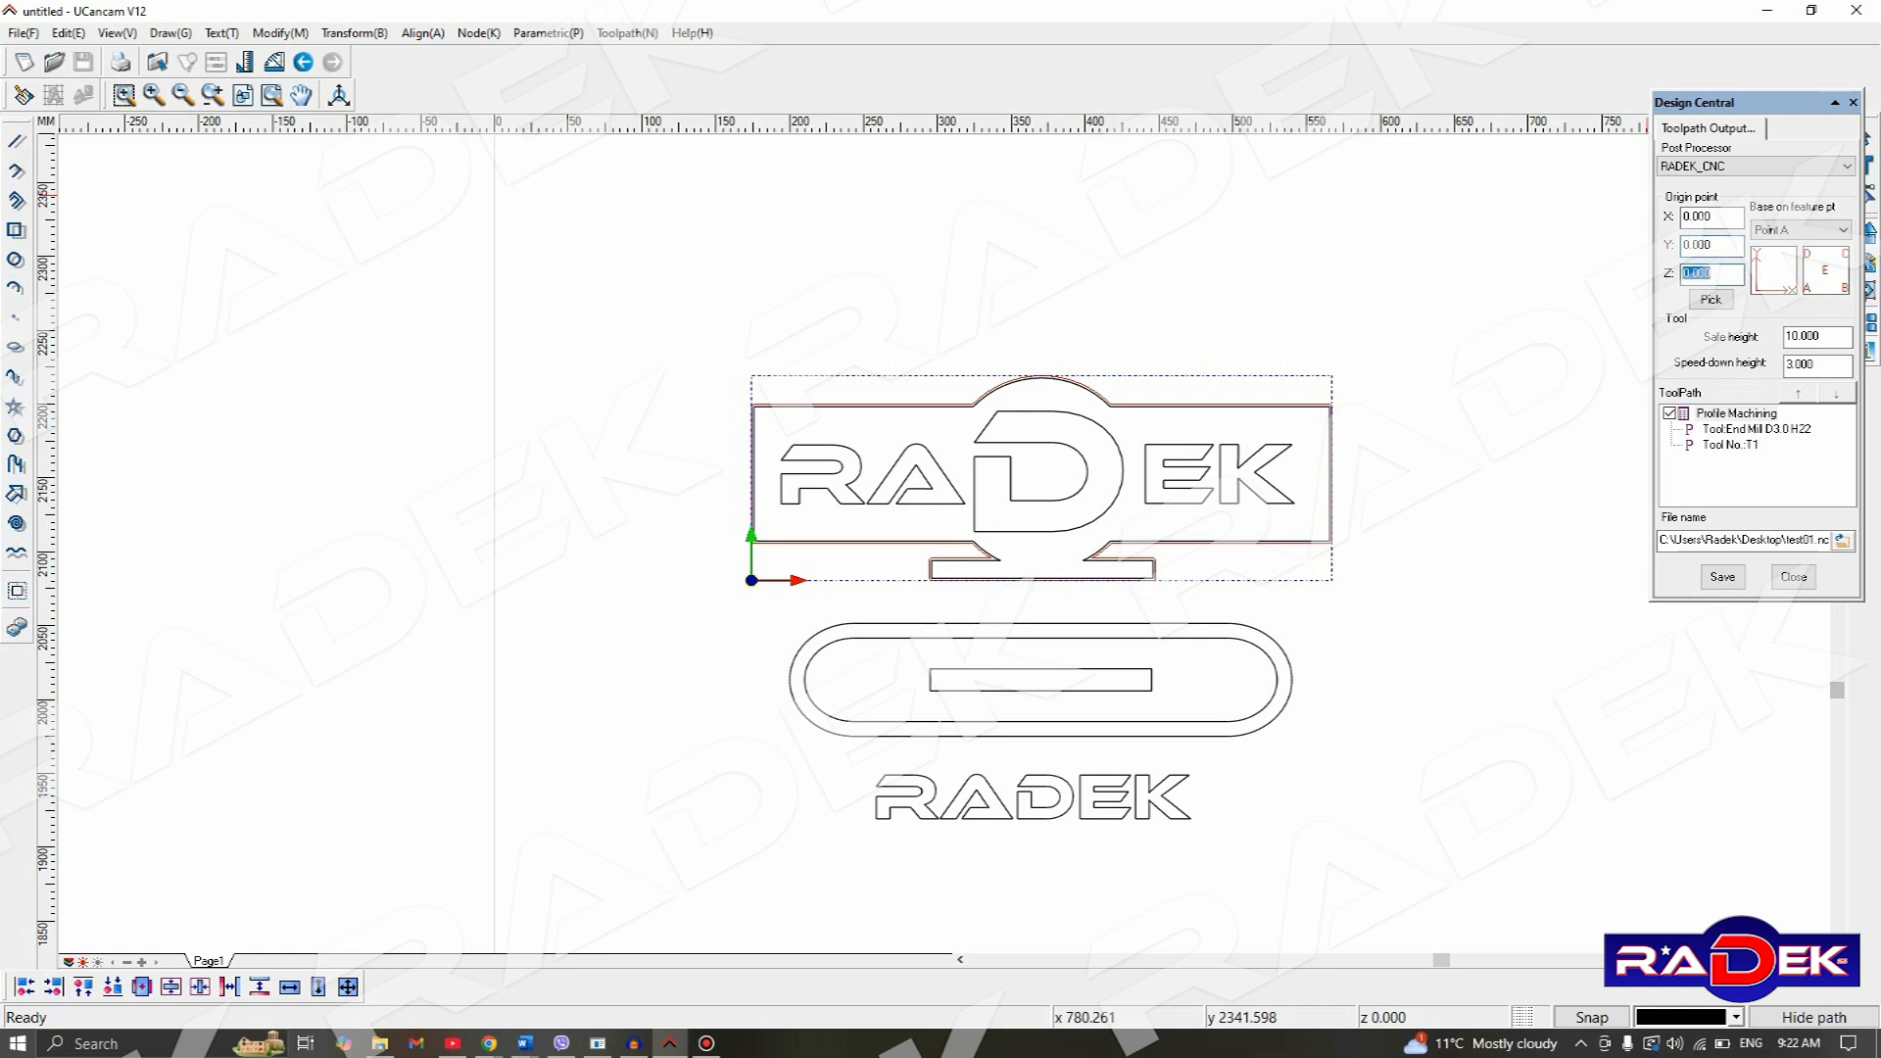
type("0")
key("Tab")
double_click(1719, 268)
type("0")
scroll(1179, 431, "down", 5)
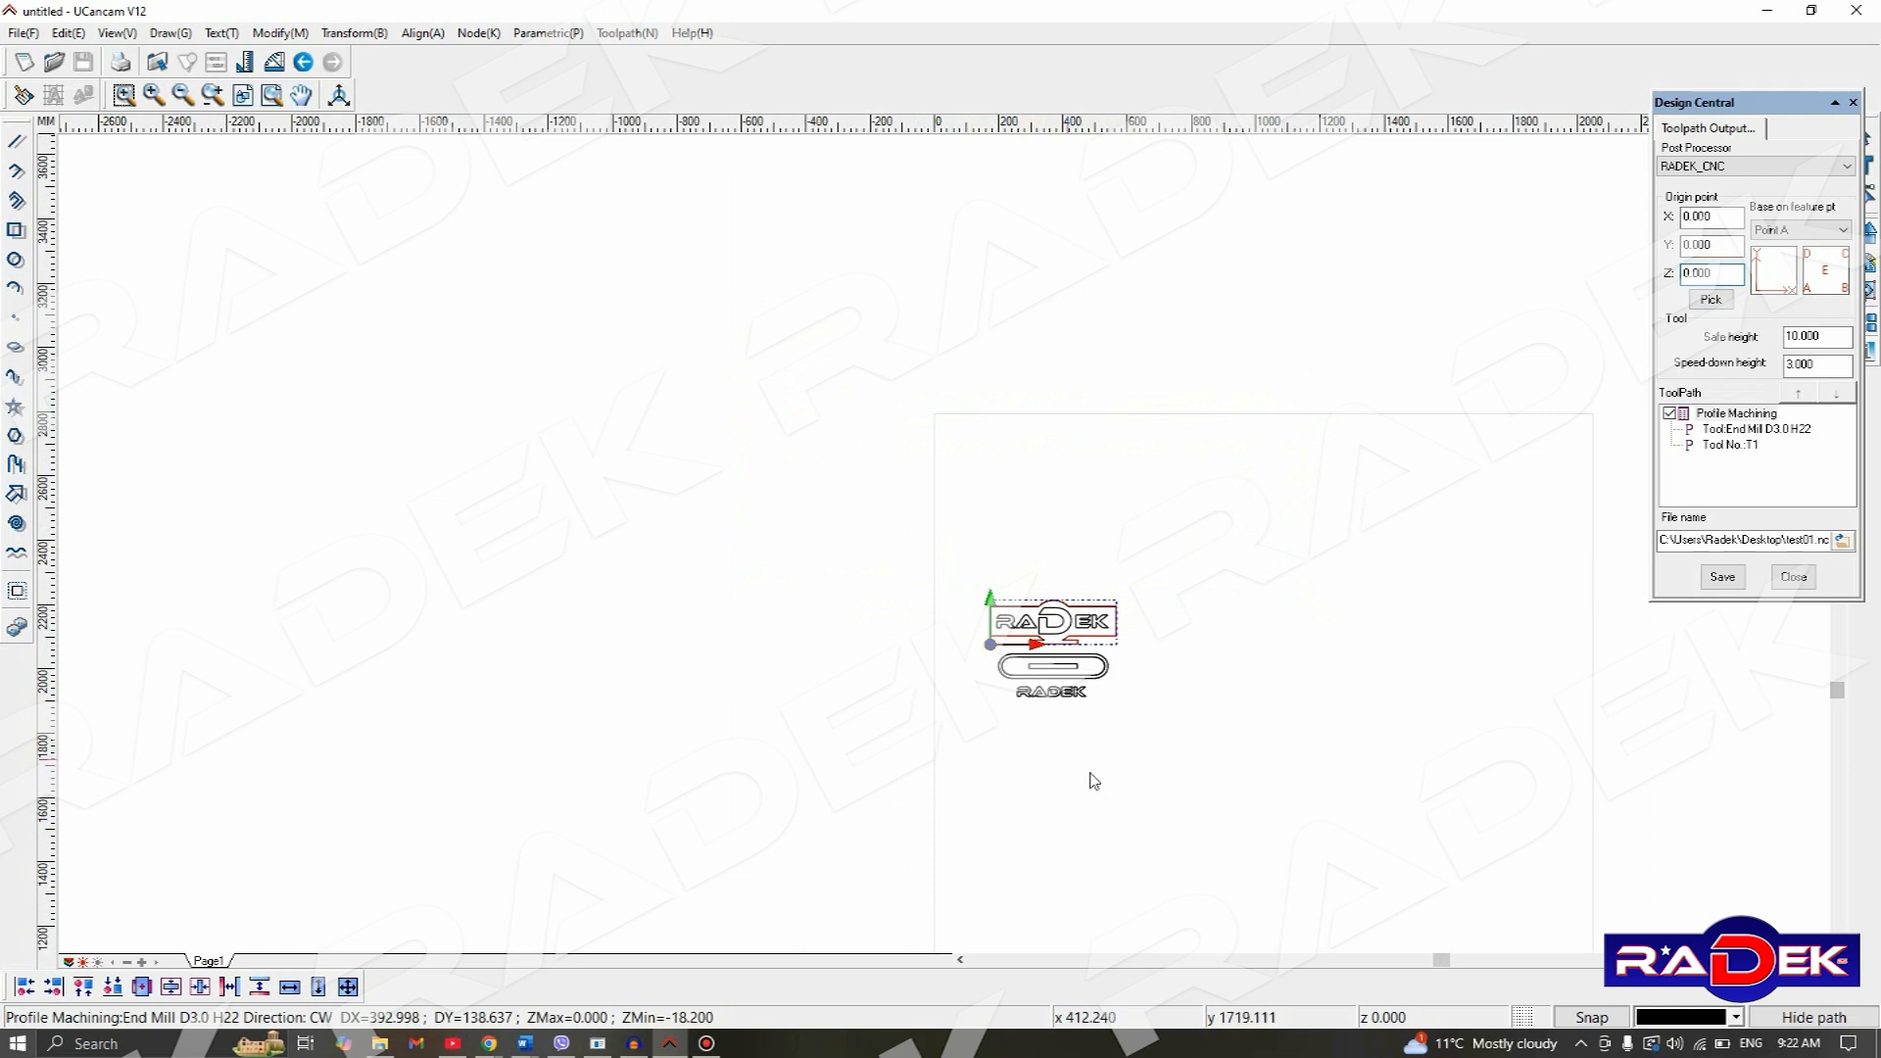
middle_click_drag(1071, 561, 895, 571)
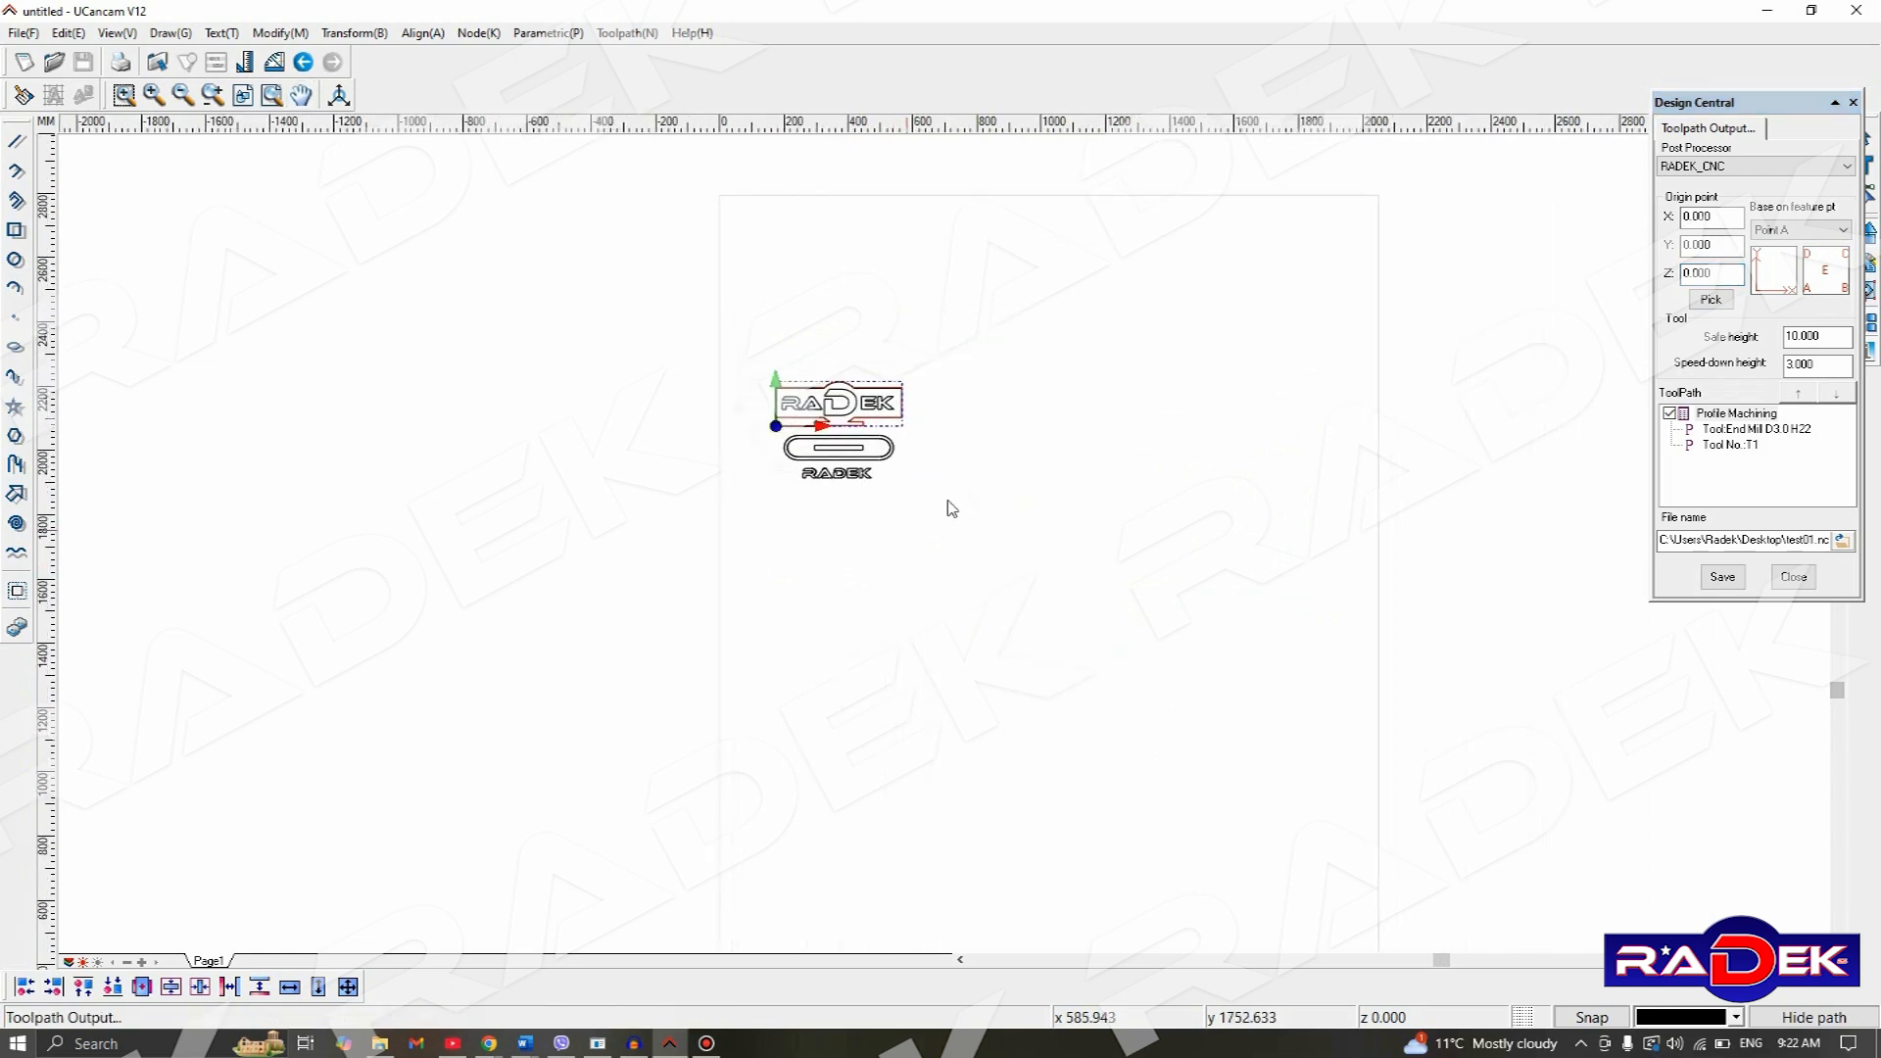
scroll(950, 509, "up", 1)
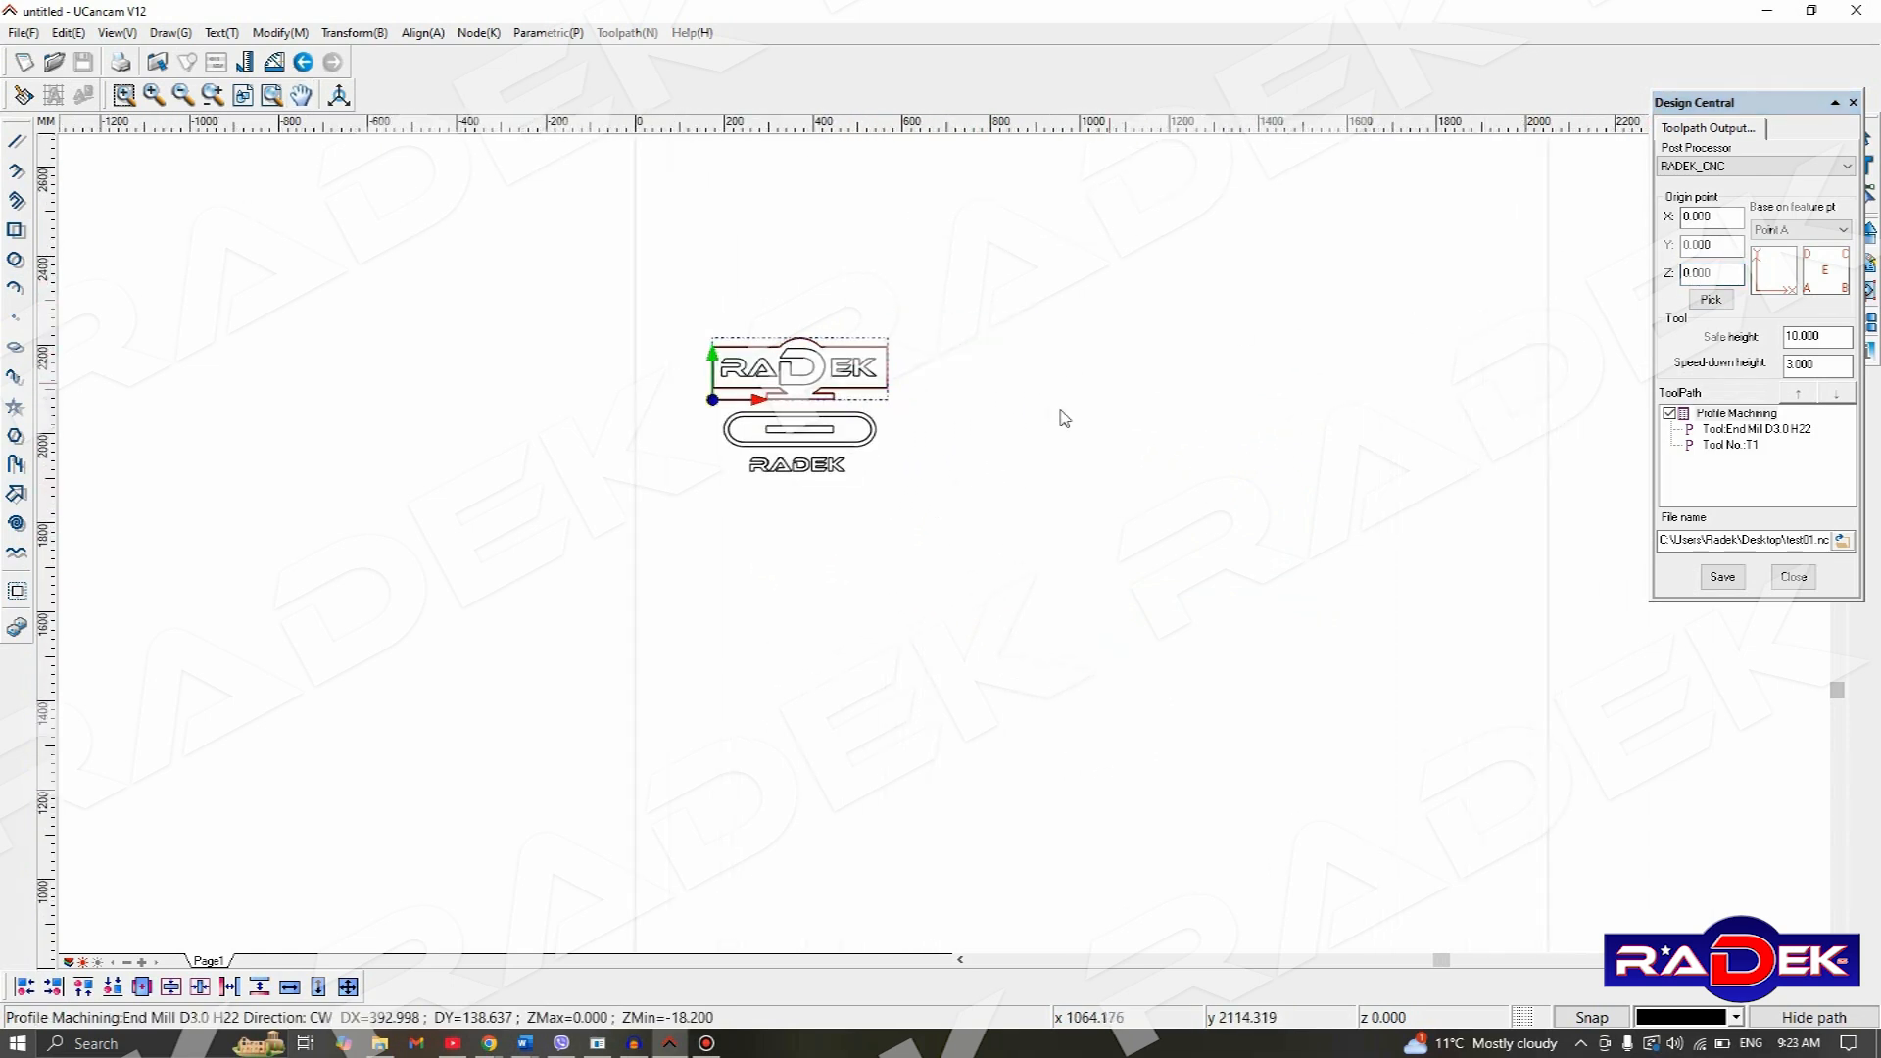
scroll(891, 425, "up", 1)
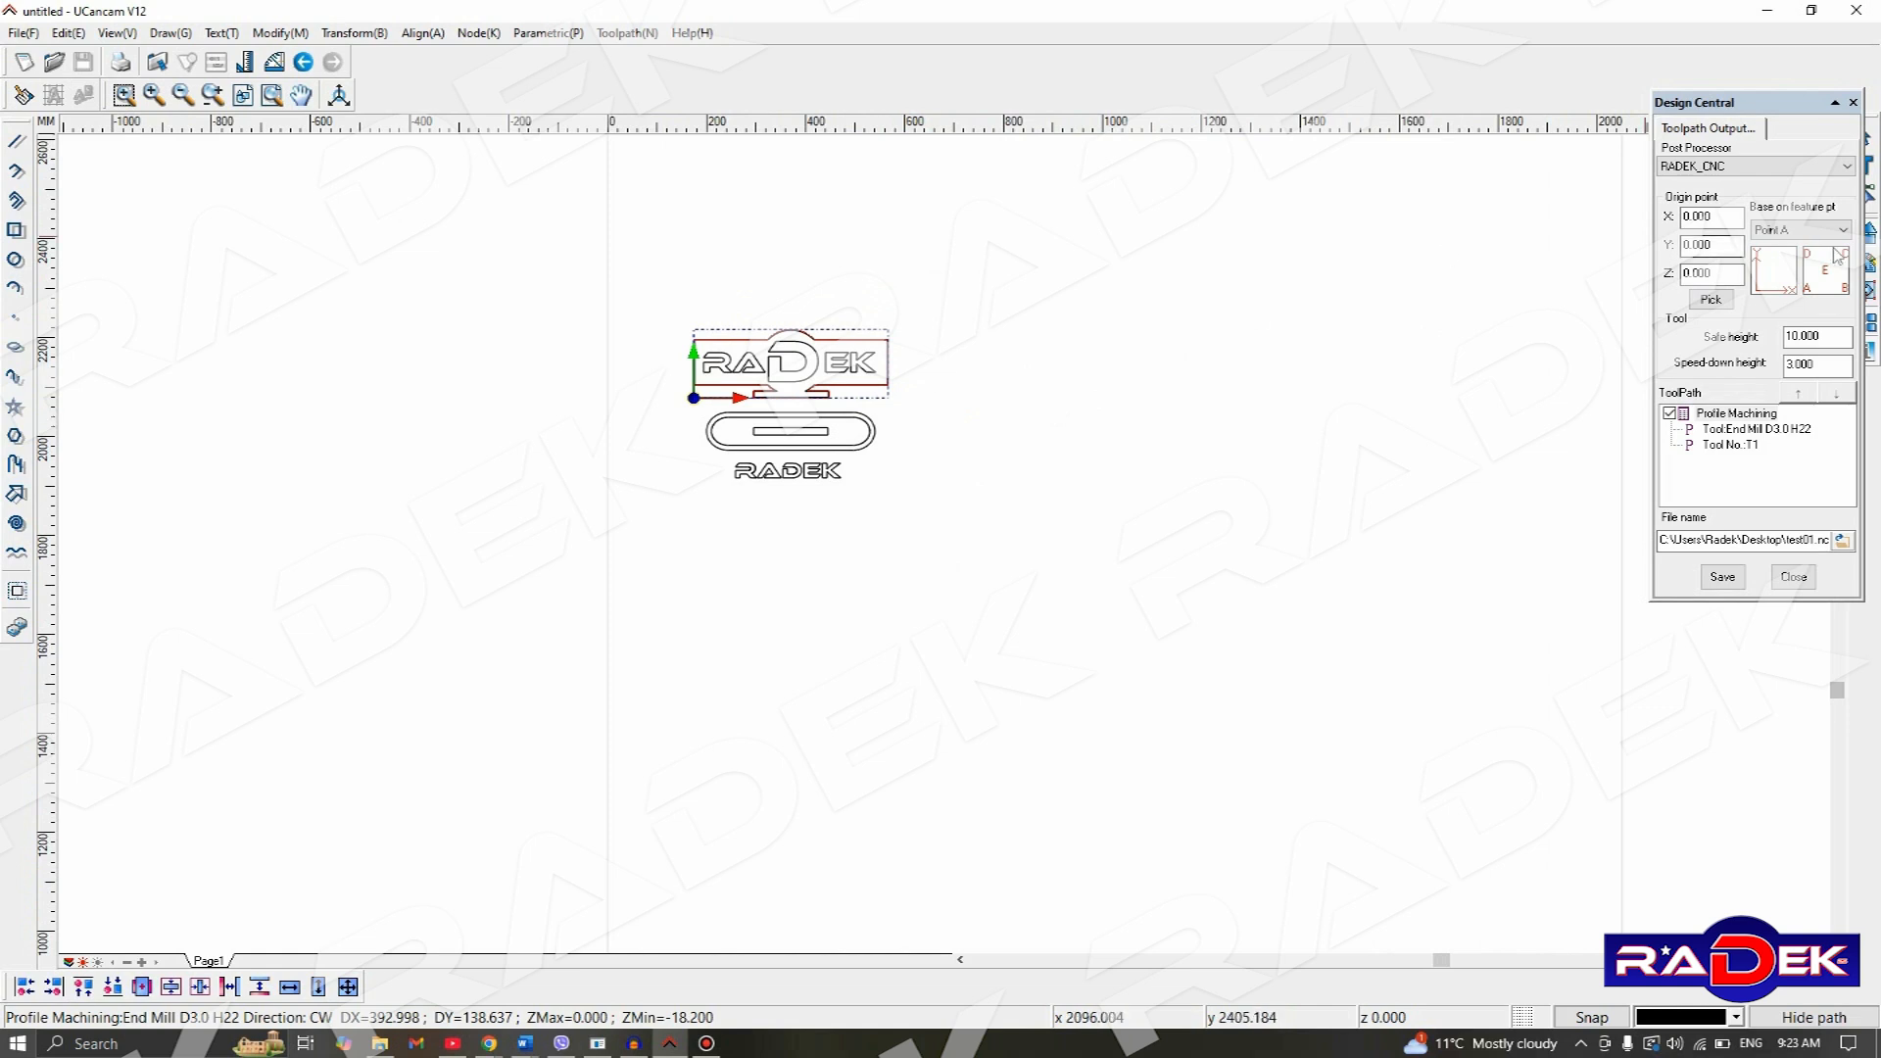
- Pick a custom origin point on the page below the parts, and set its Y and X coordinates to 0
left_click(1717, 301)
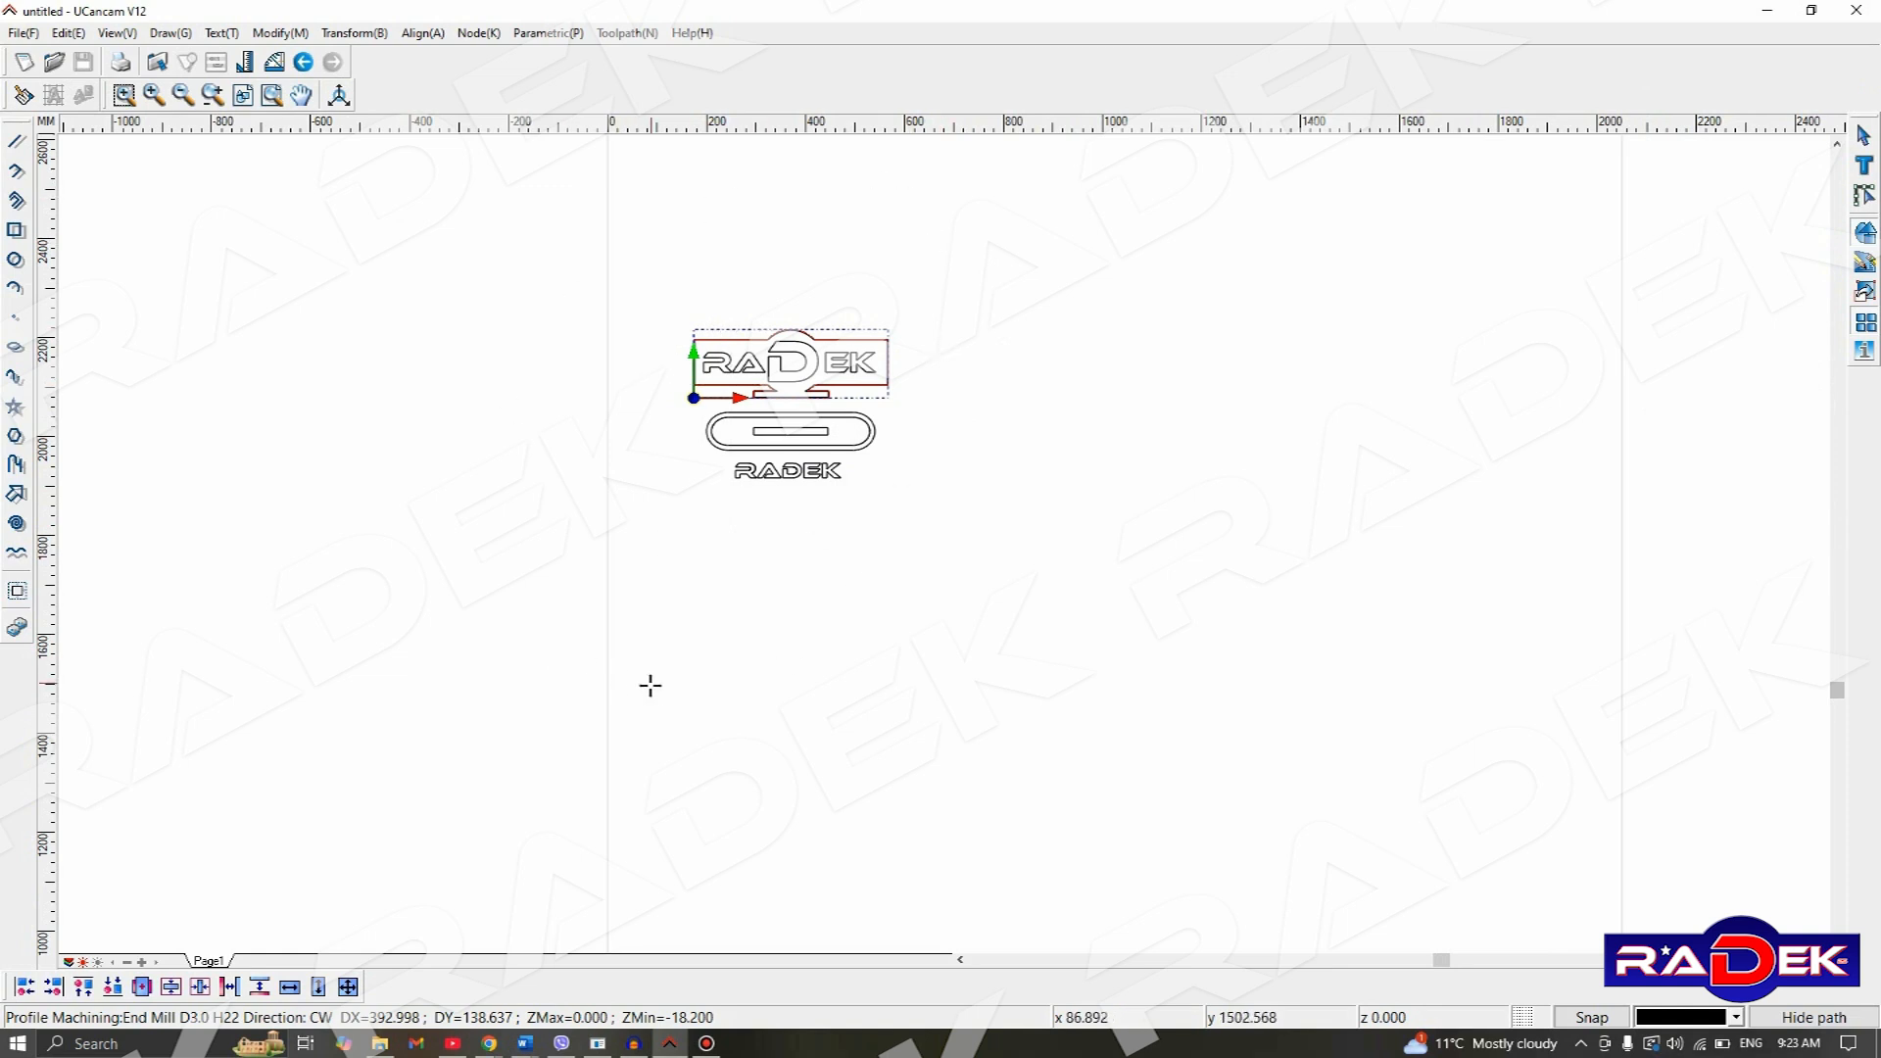
left_click(660, 747)
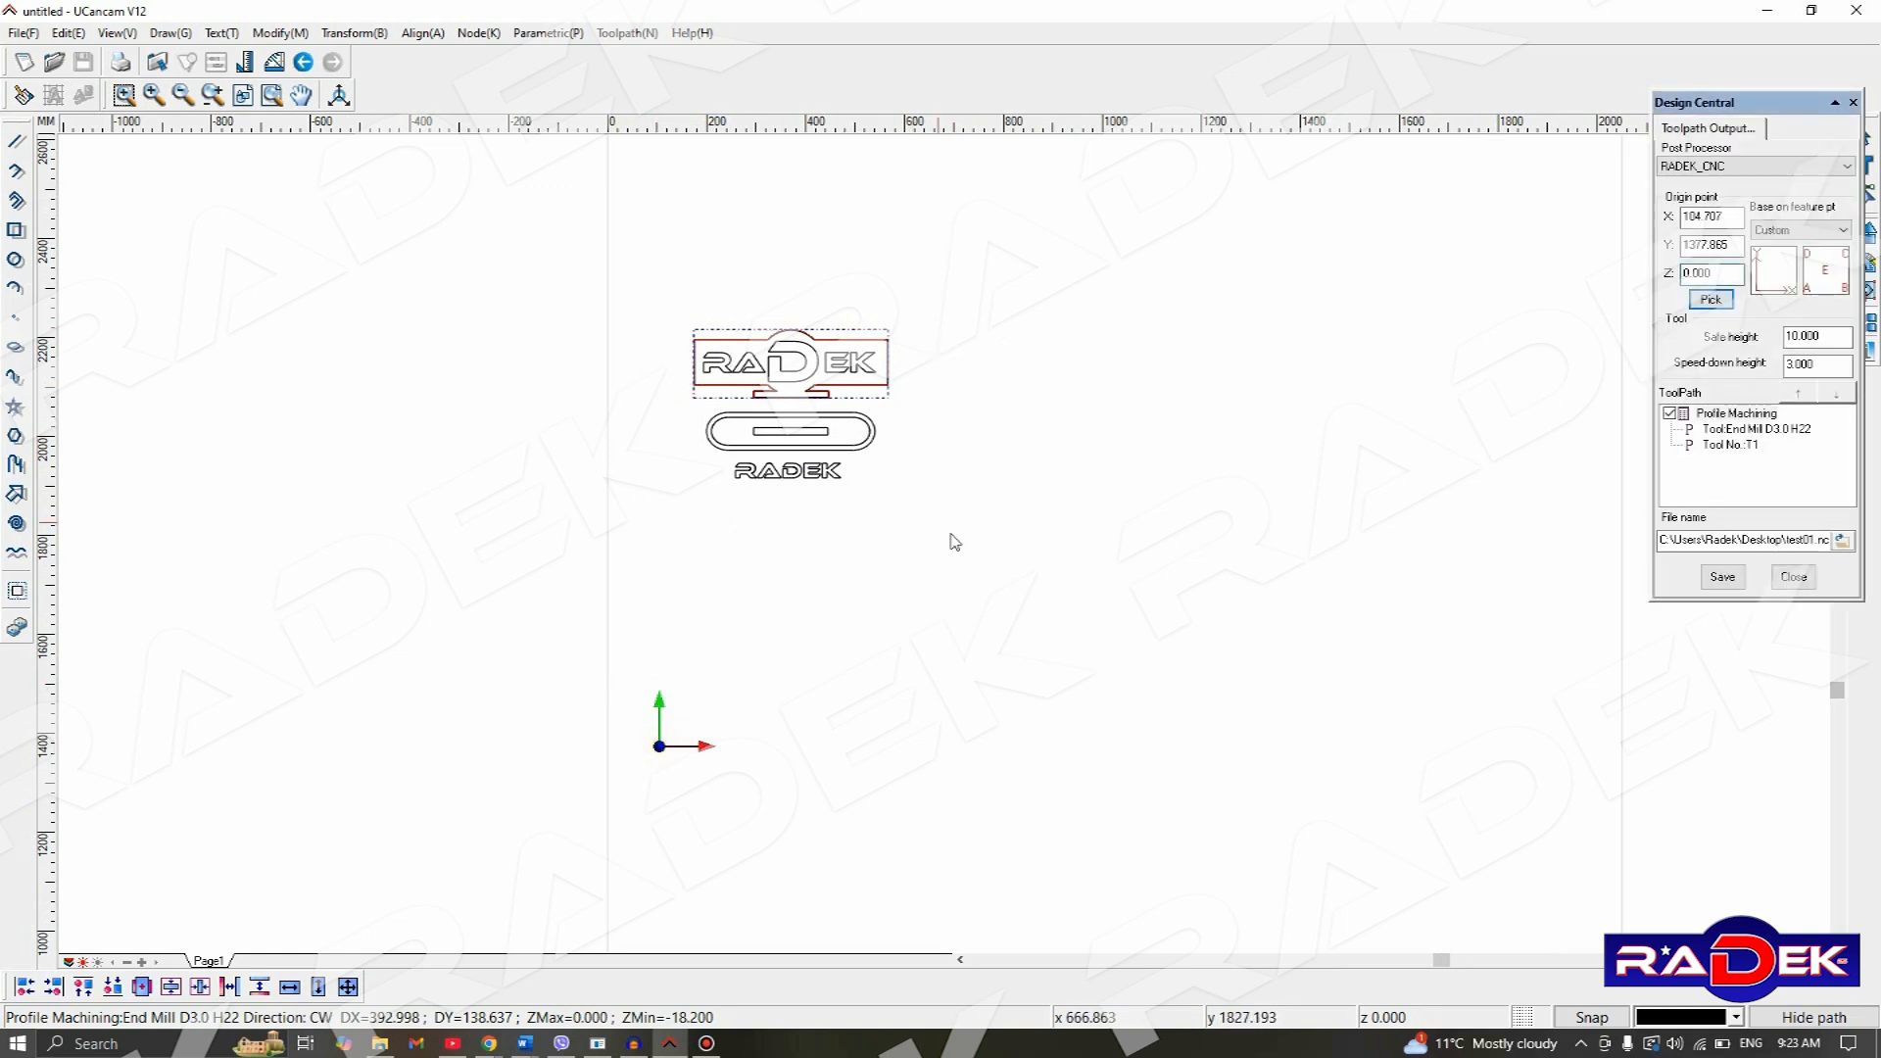
double_click(1703, 245)
type("0")
double_click(1720, 217)
type("0.0000")
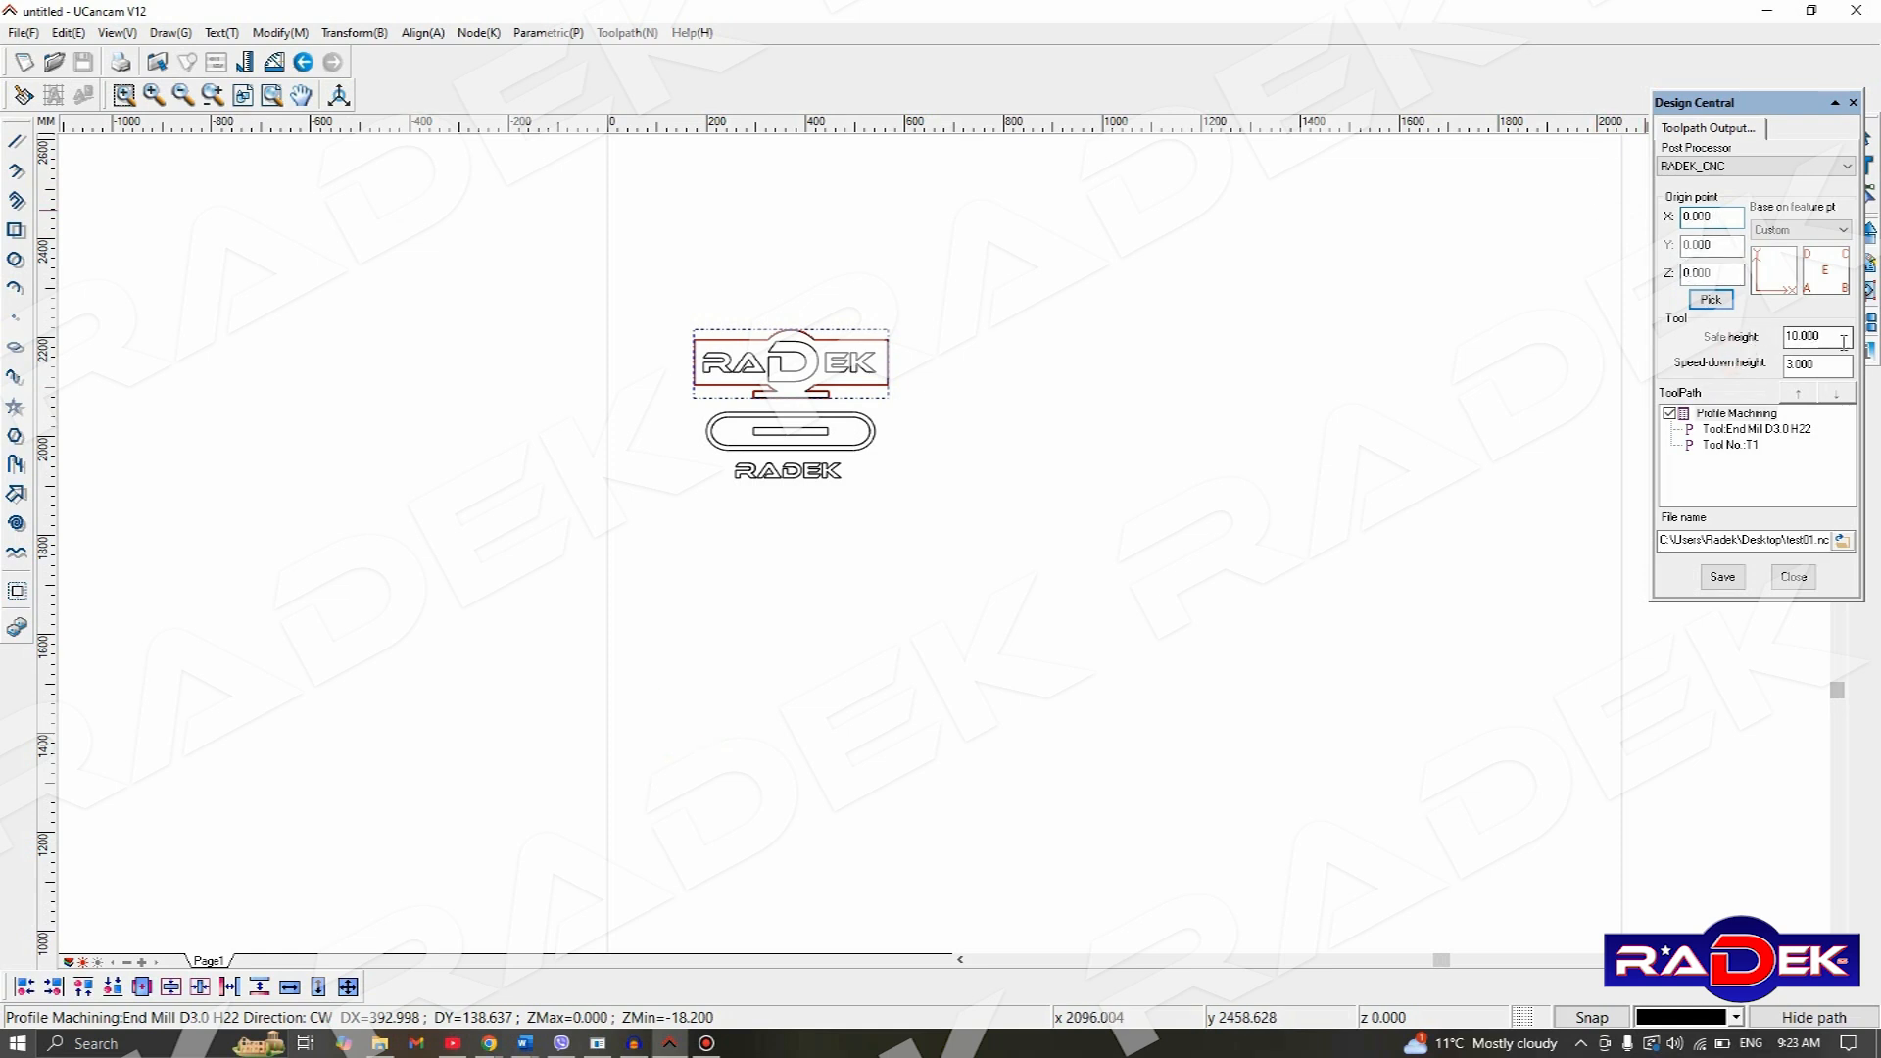
- Review the output's safe height in relation to the frame's toolpath
double_click(1789, 336)
scroll(872, 365, "up", 4)
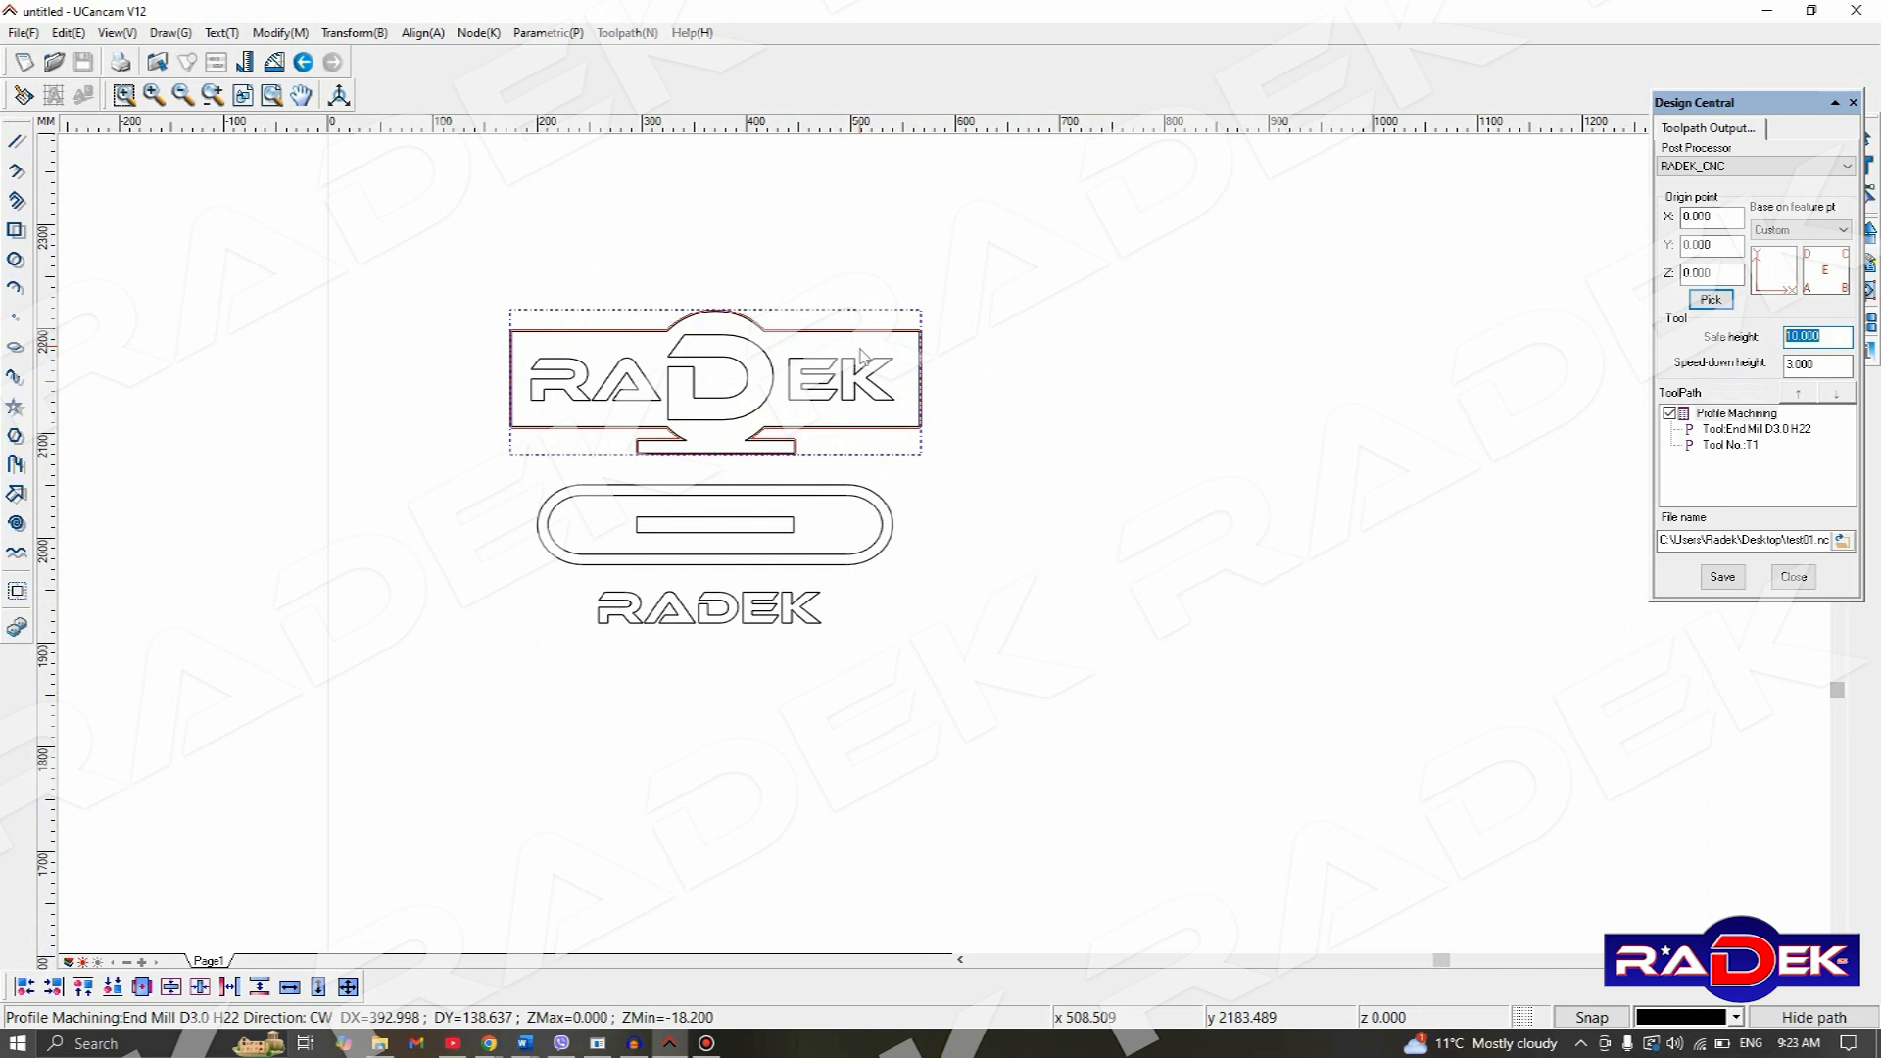
scroll(866, 364, "up", 2)
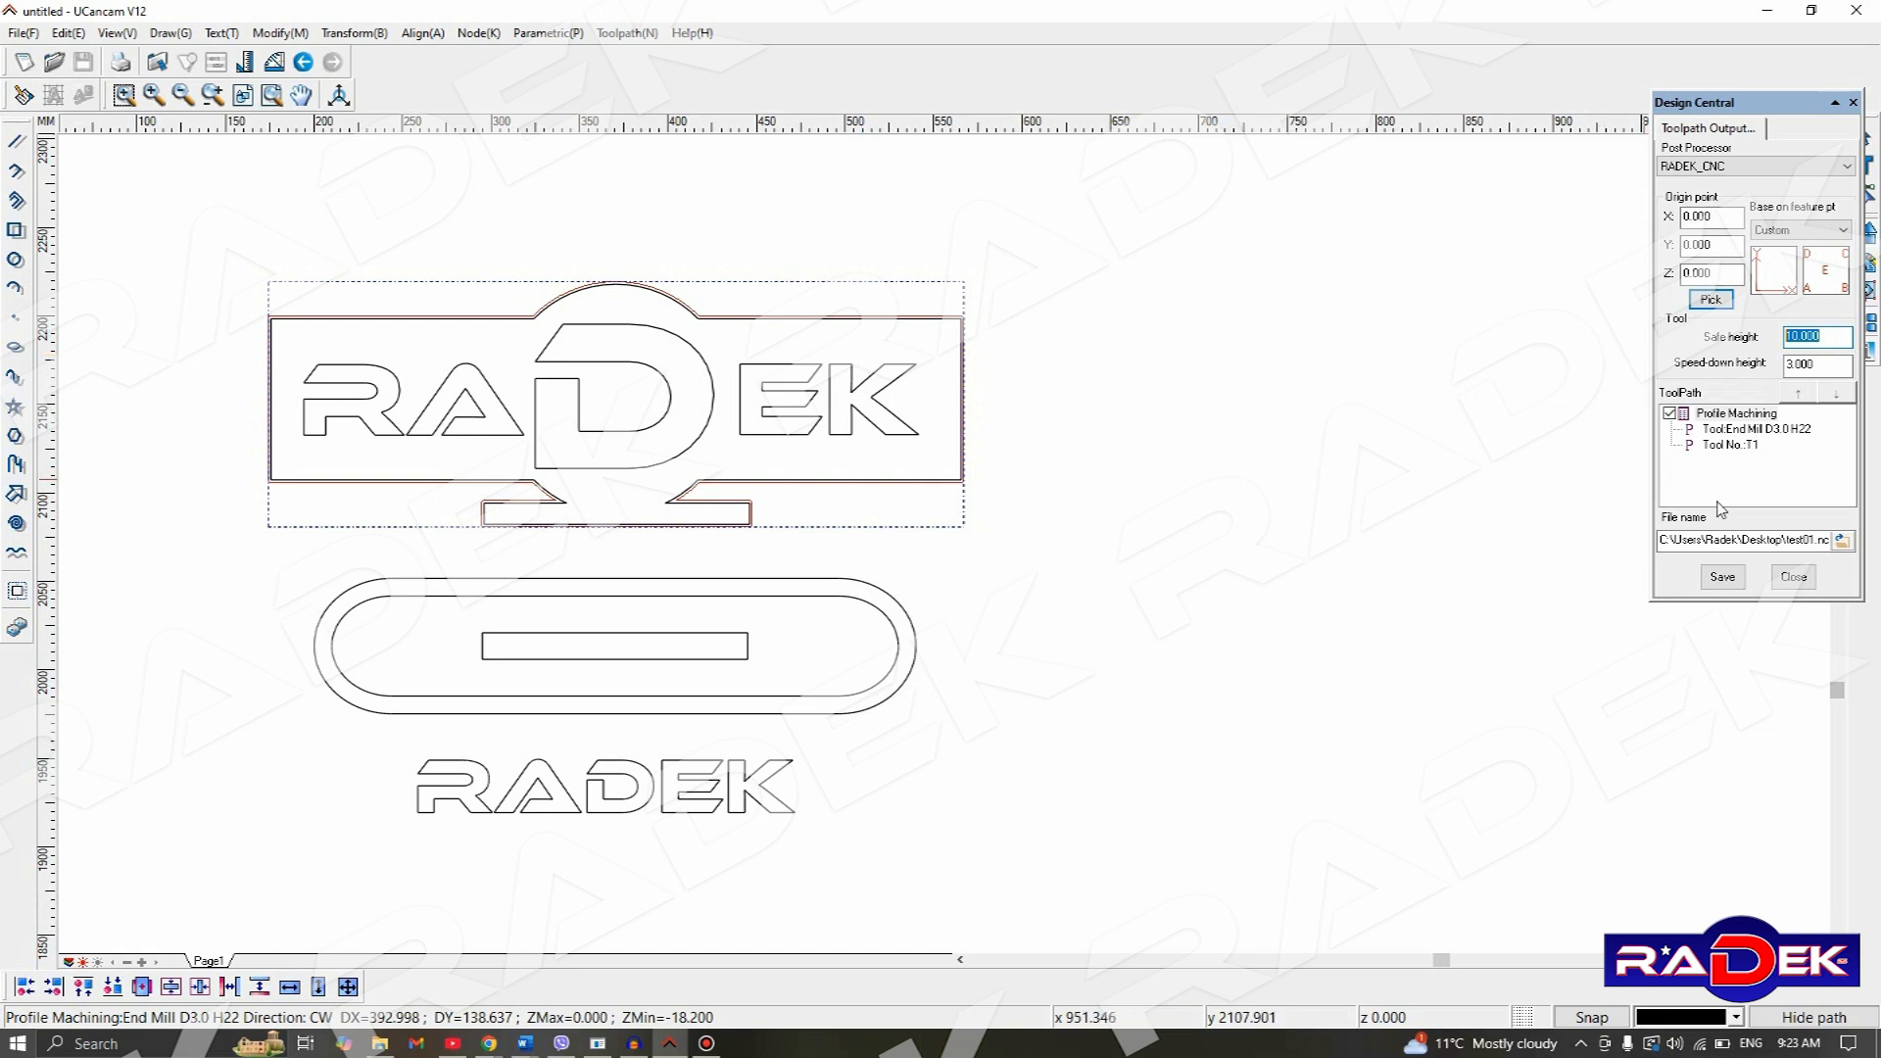
- Name the toolpath output file test01_SignCut.nc and accept the Desktop as its location
left_click(1806, 539)
type("01")
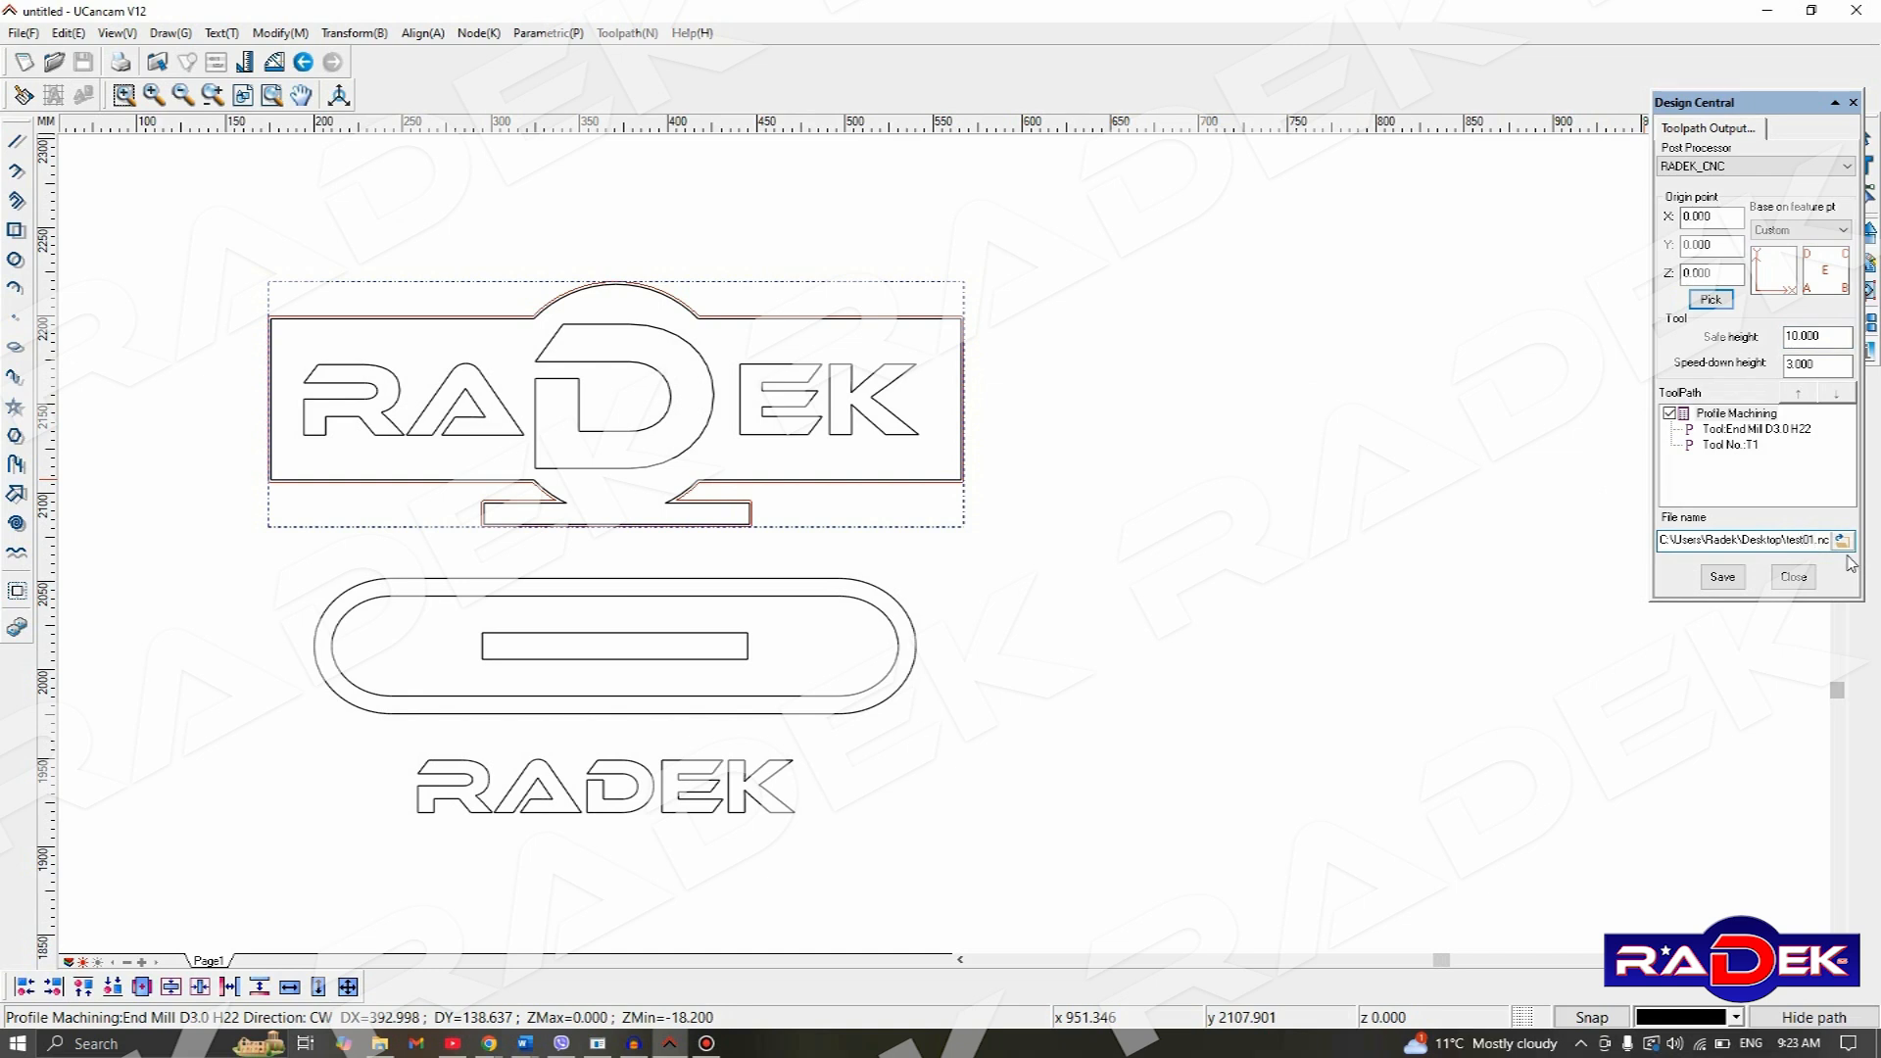
type("_SignCut")
left_click(1843, 540)
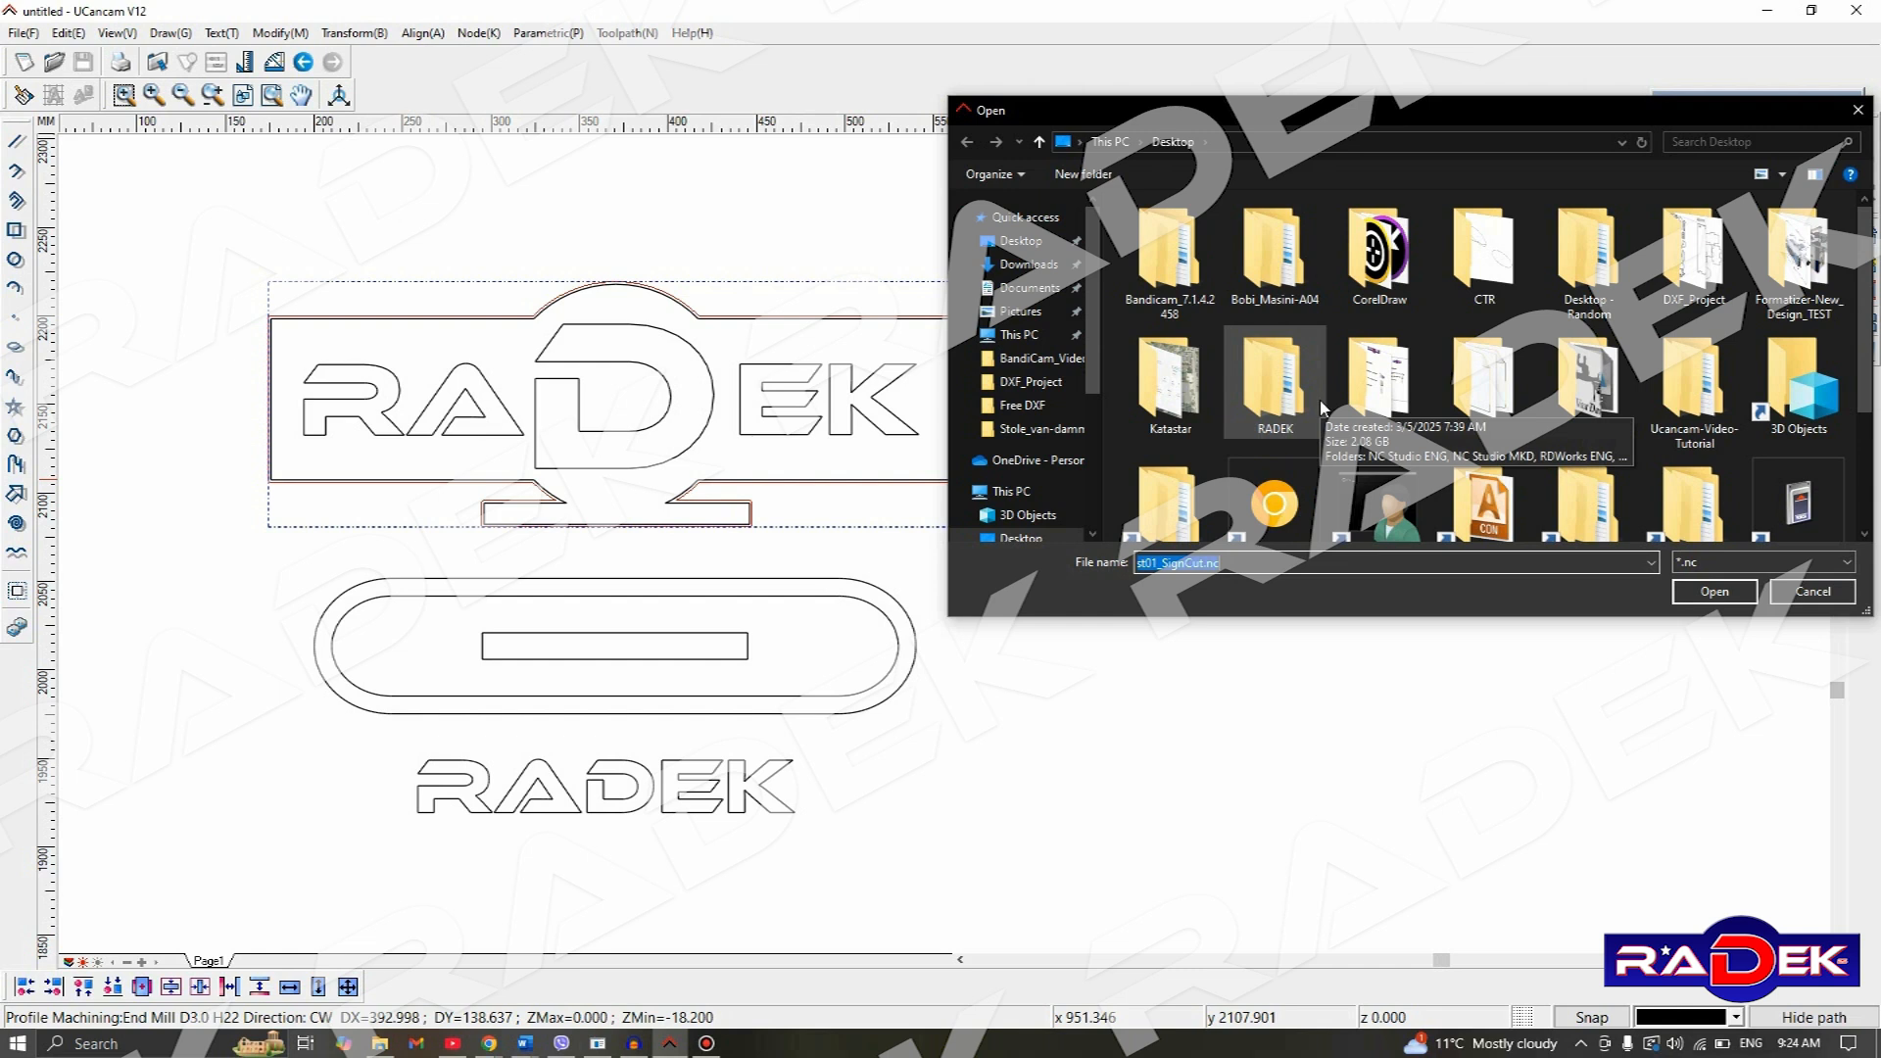
left_click(1711, 592)
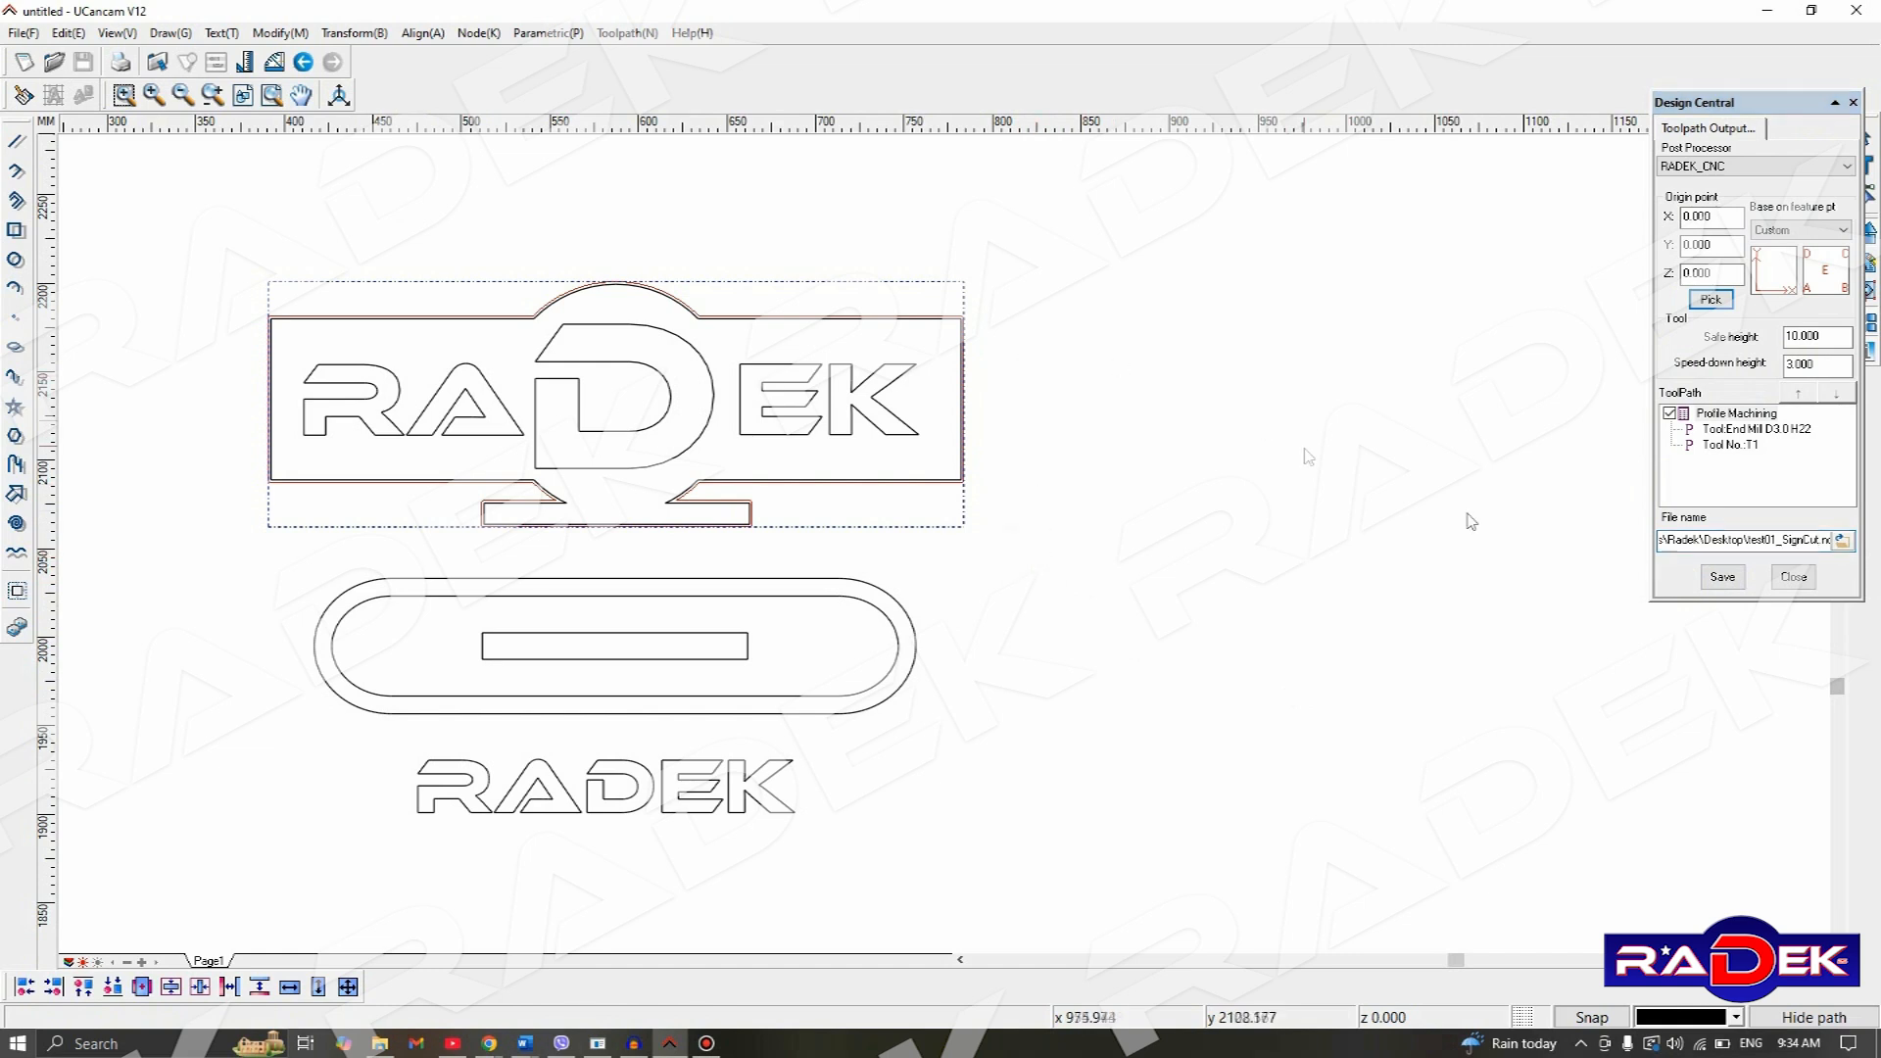
- Save the toolpath output, decline the prompt about the file, close the output settings, and clear the selection
left_click(1723, 577)
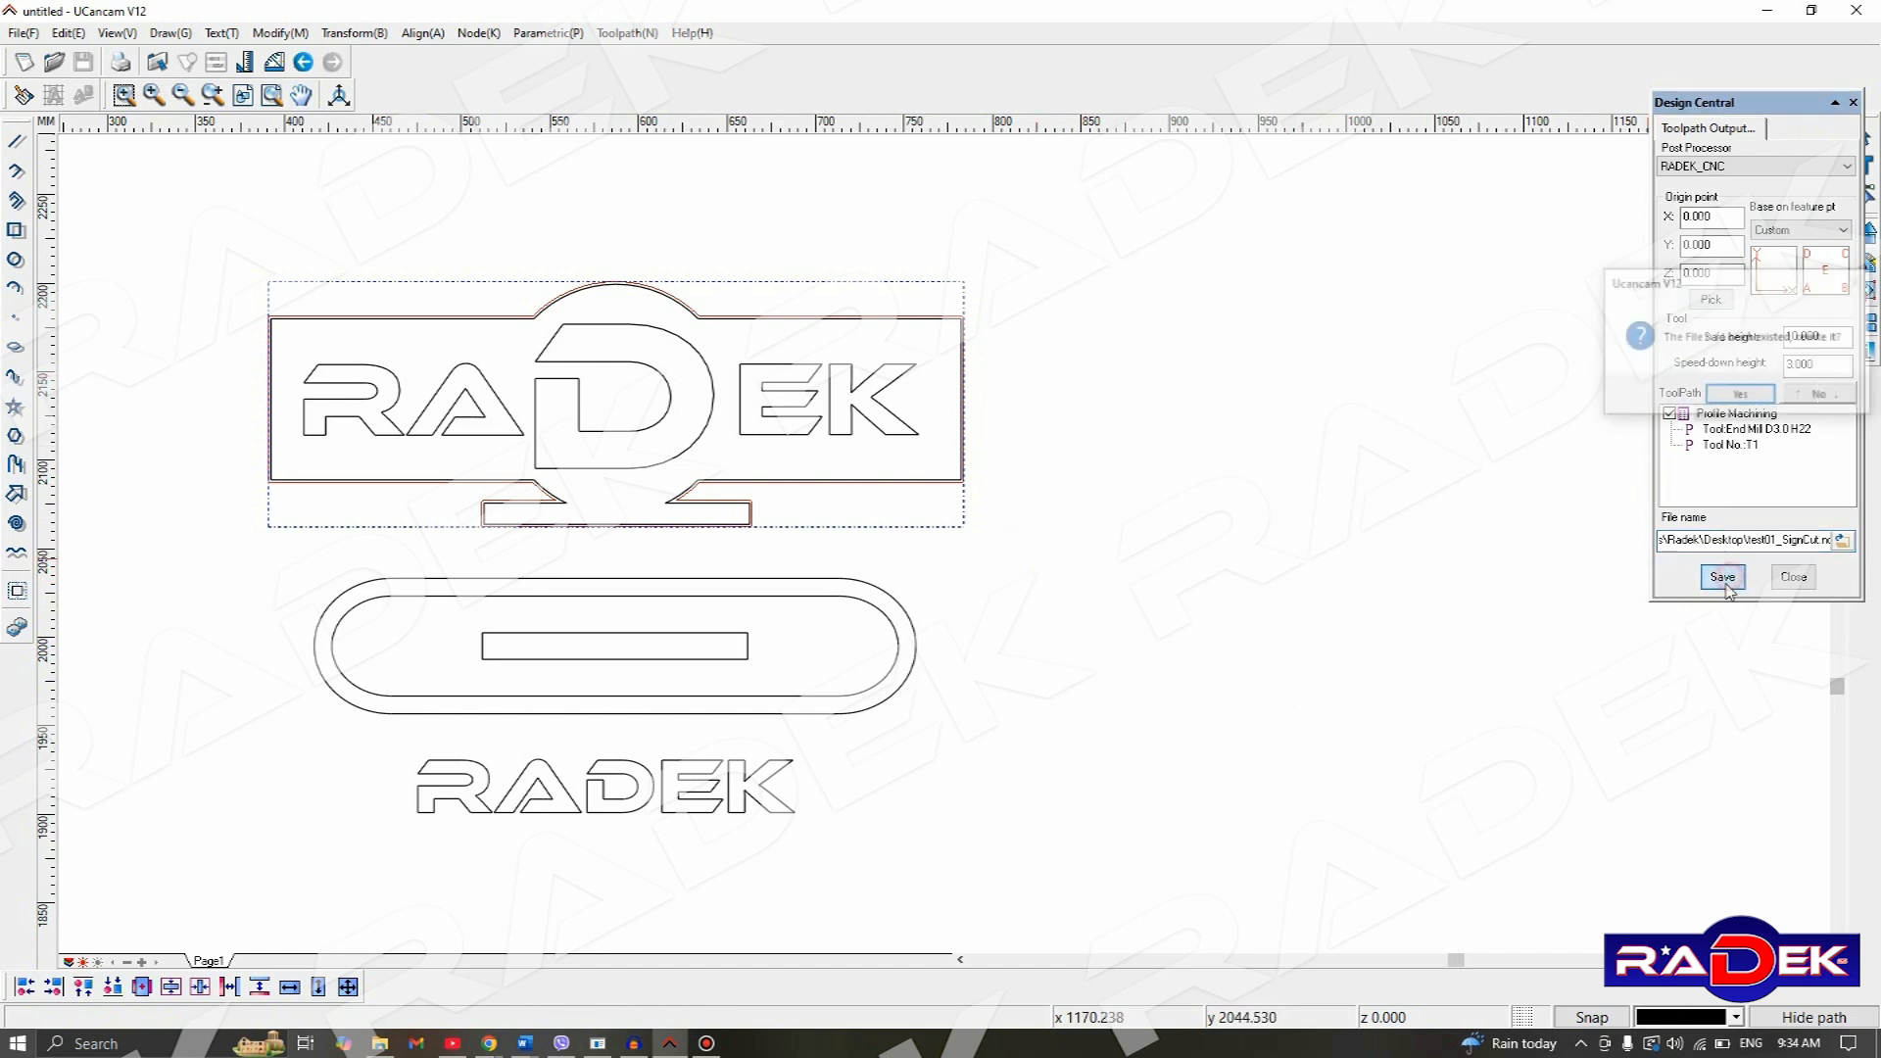
left_click(1841, 400)
left_click(1801, 578)
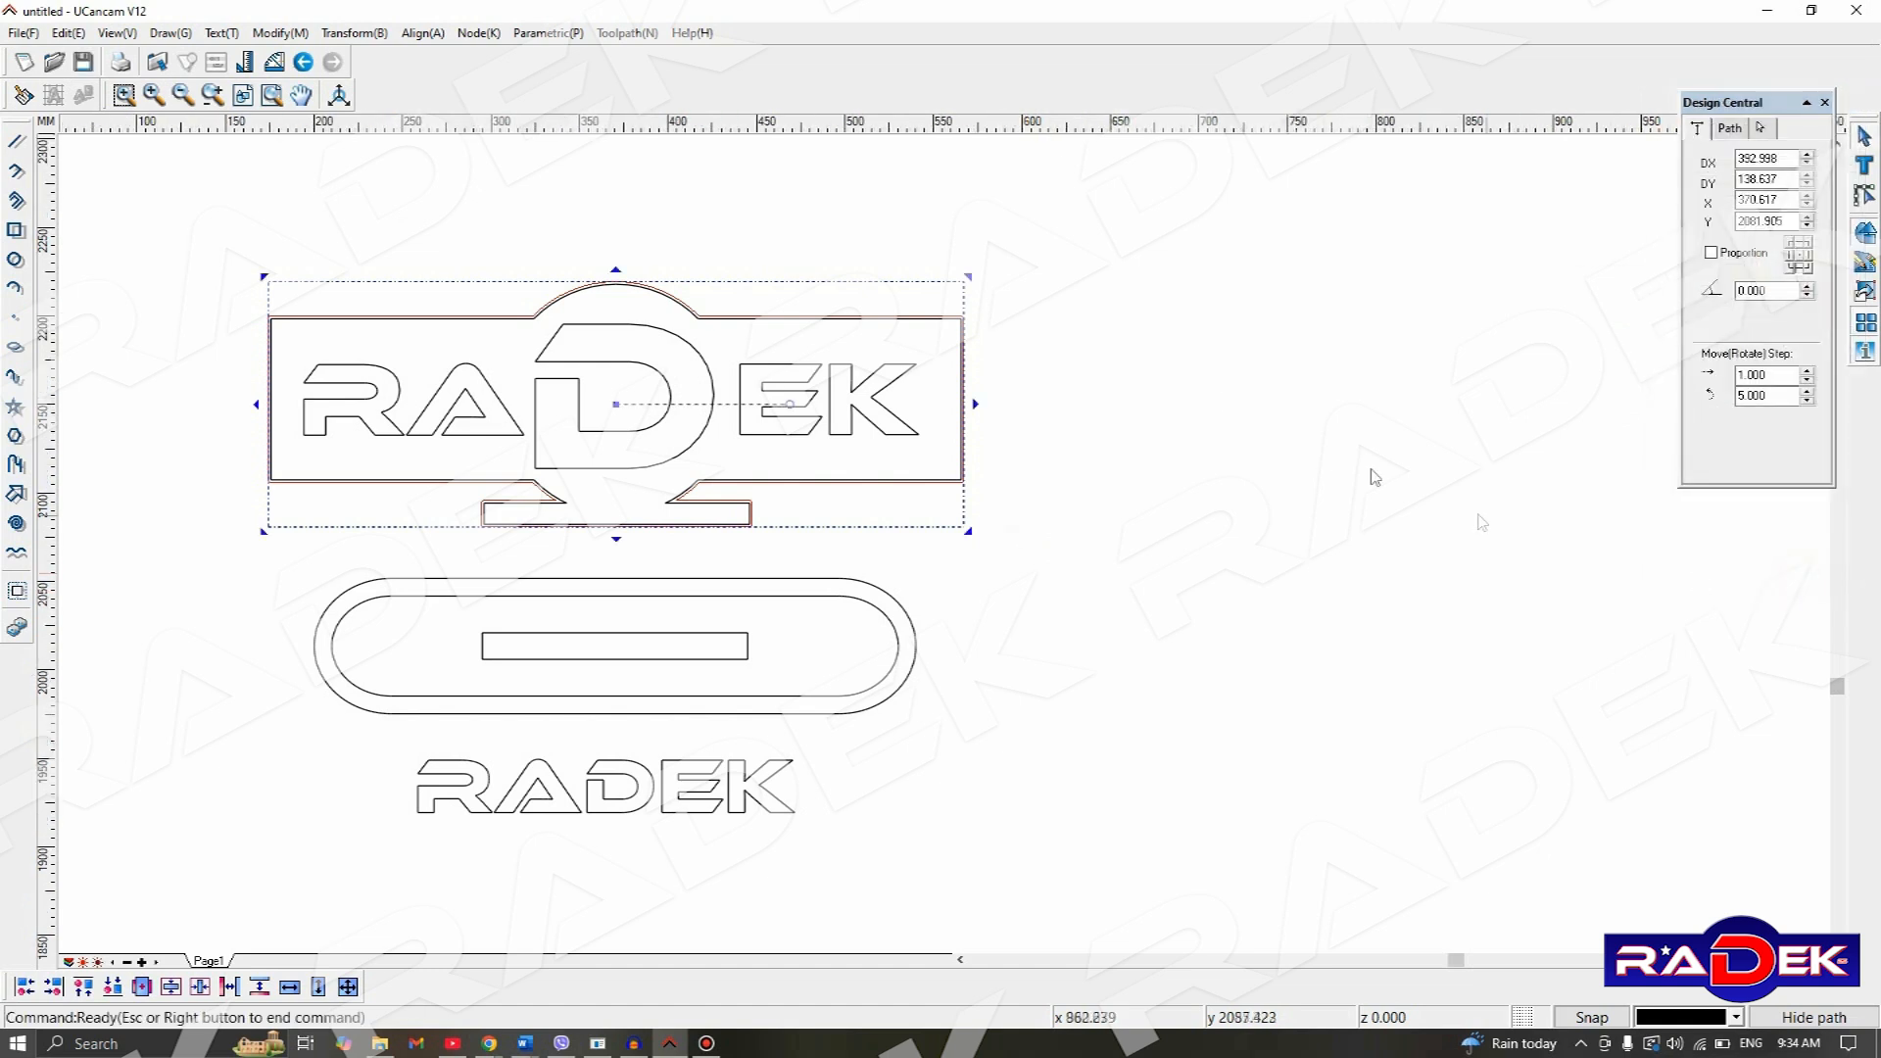
left_click(1037, 277)
- Examine where the sign, base and small lettering lie relative to the page's origin
scroll(421, 333, "up", 1)
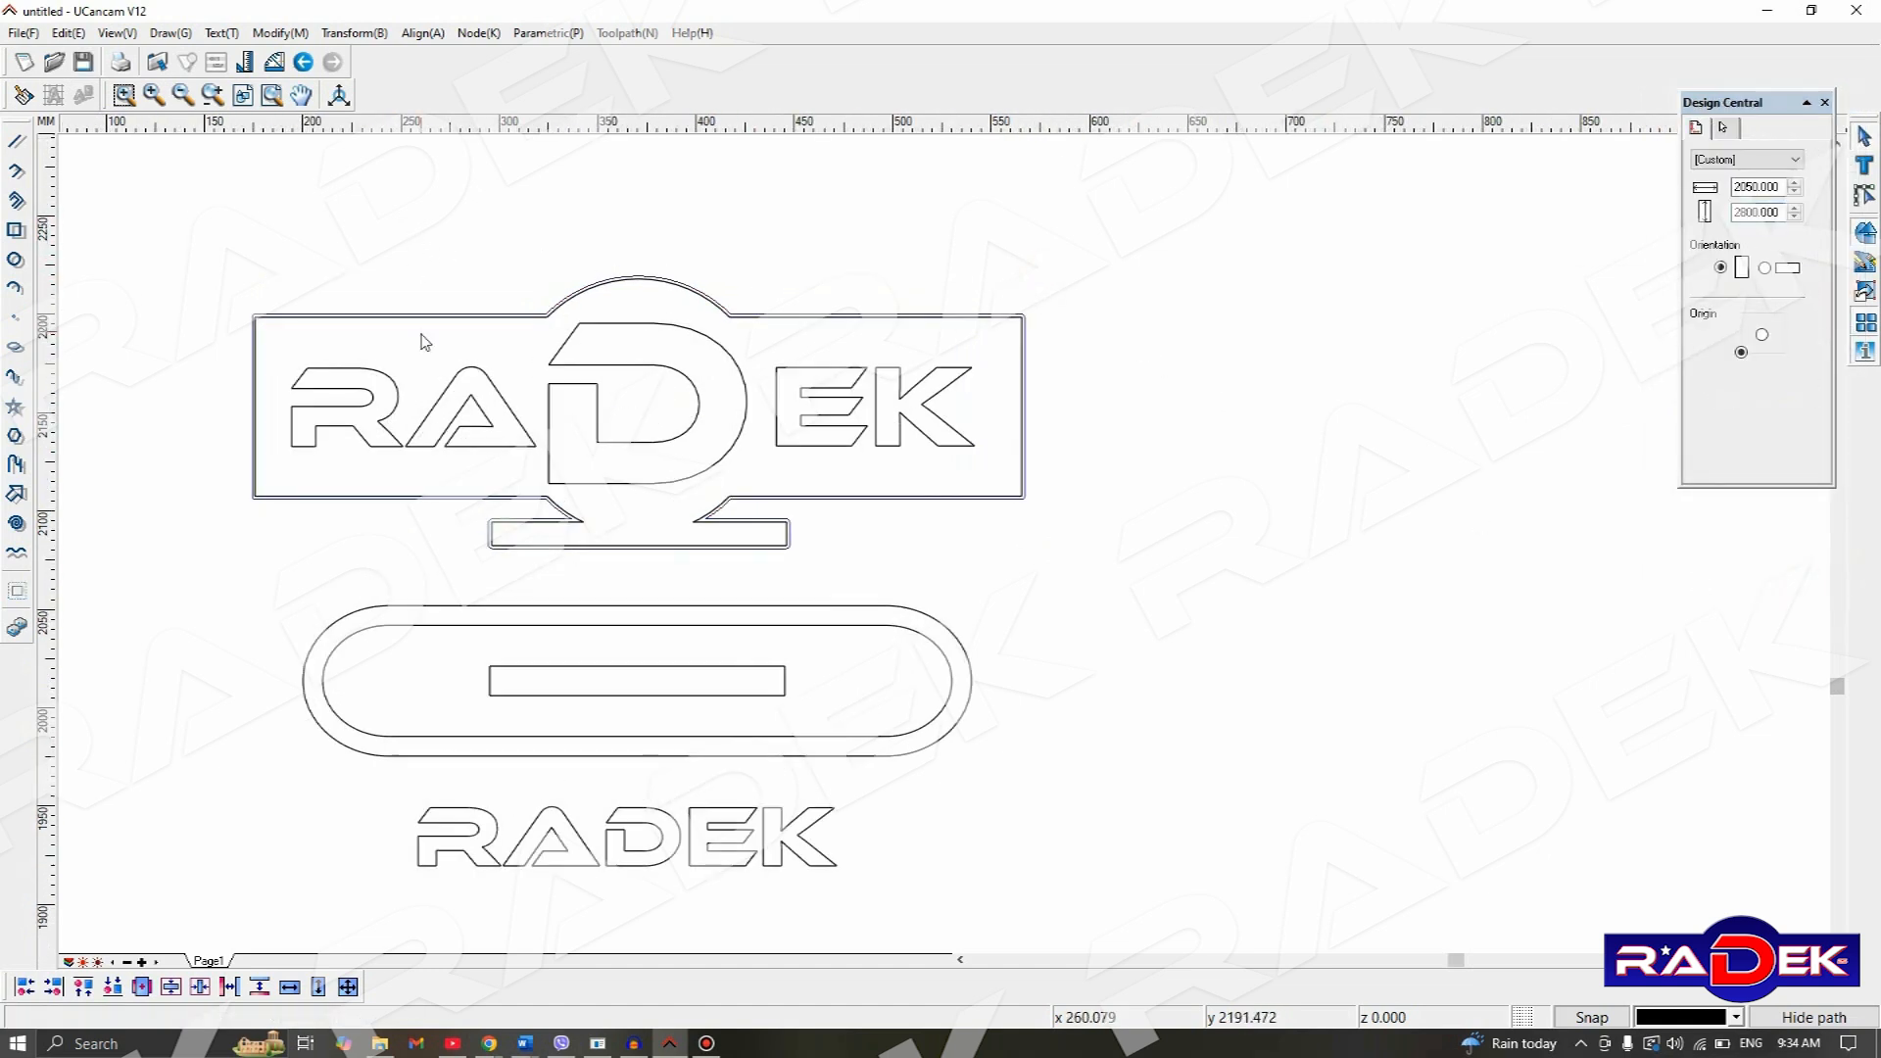
scroll(424, 340, "up", 1)
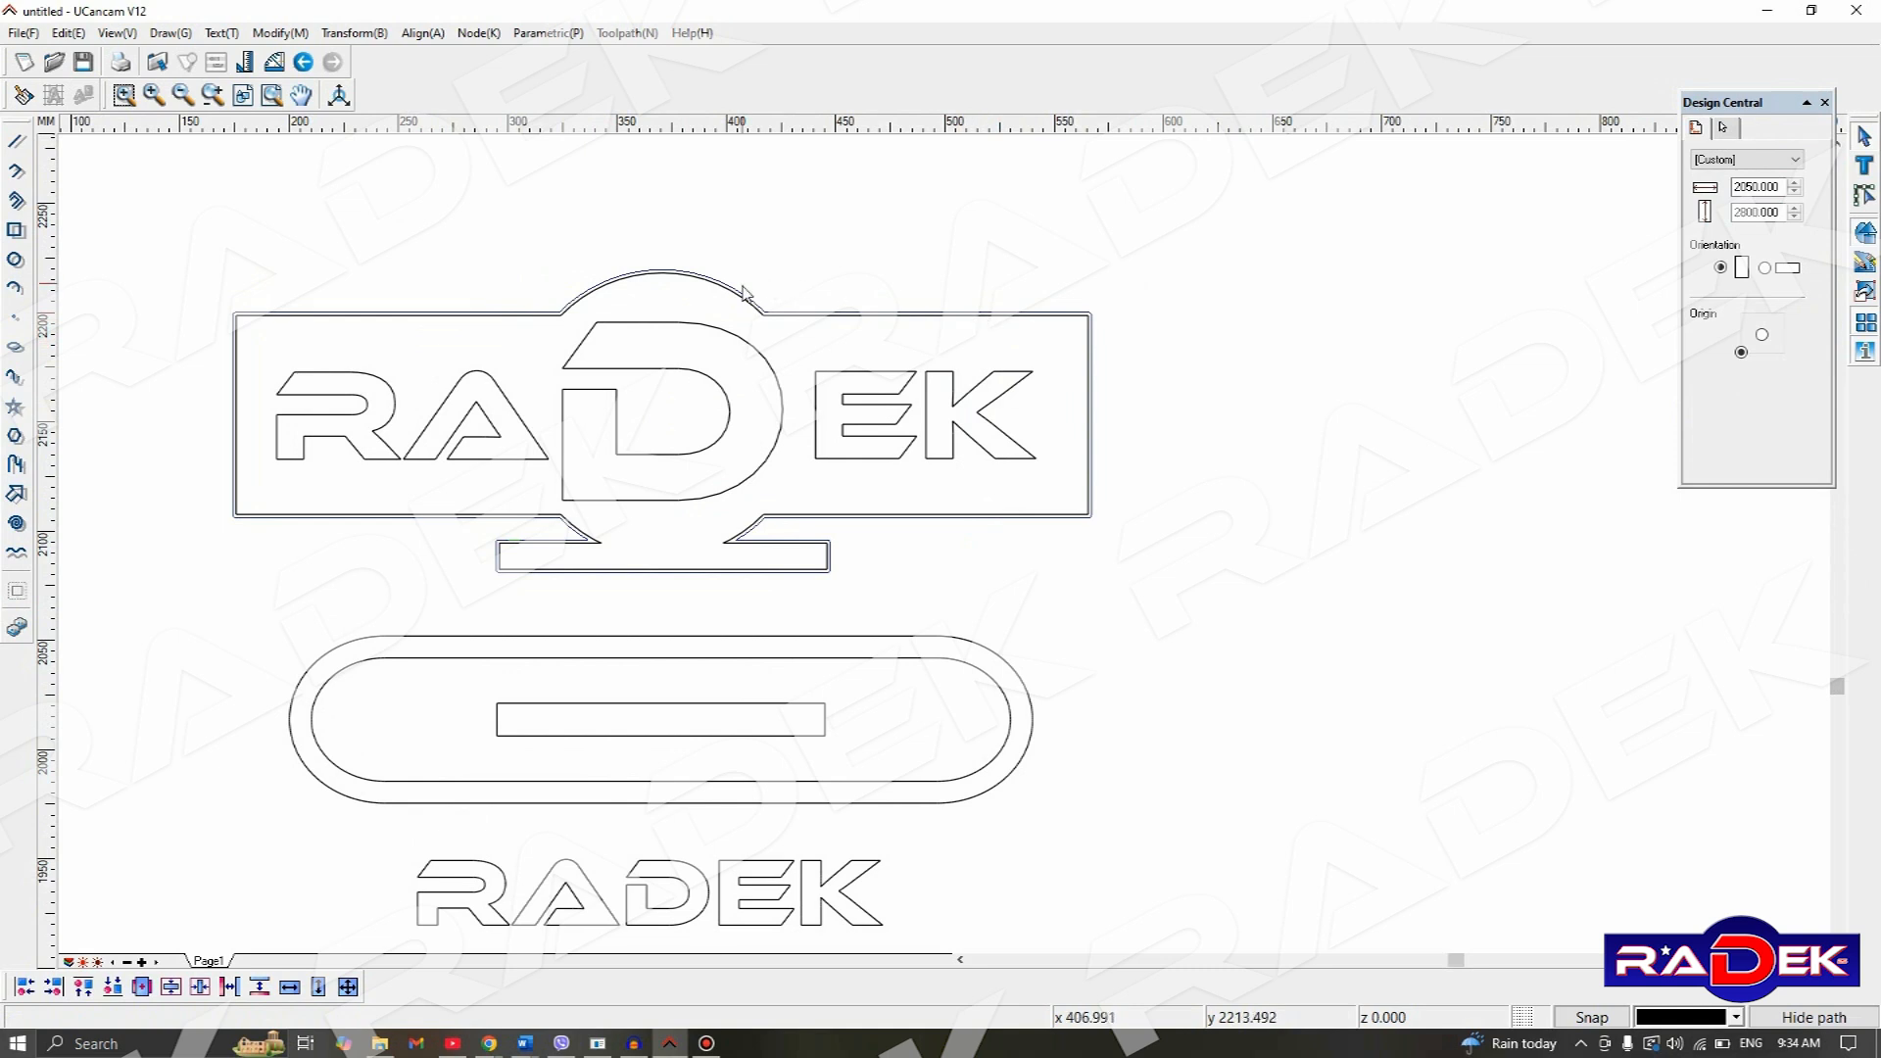
scroll(422, 598, "down", 3)
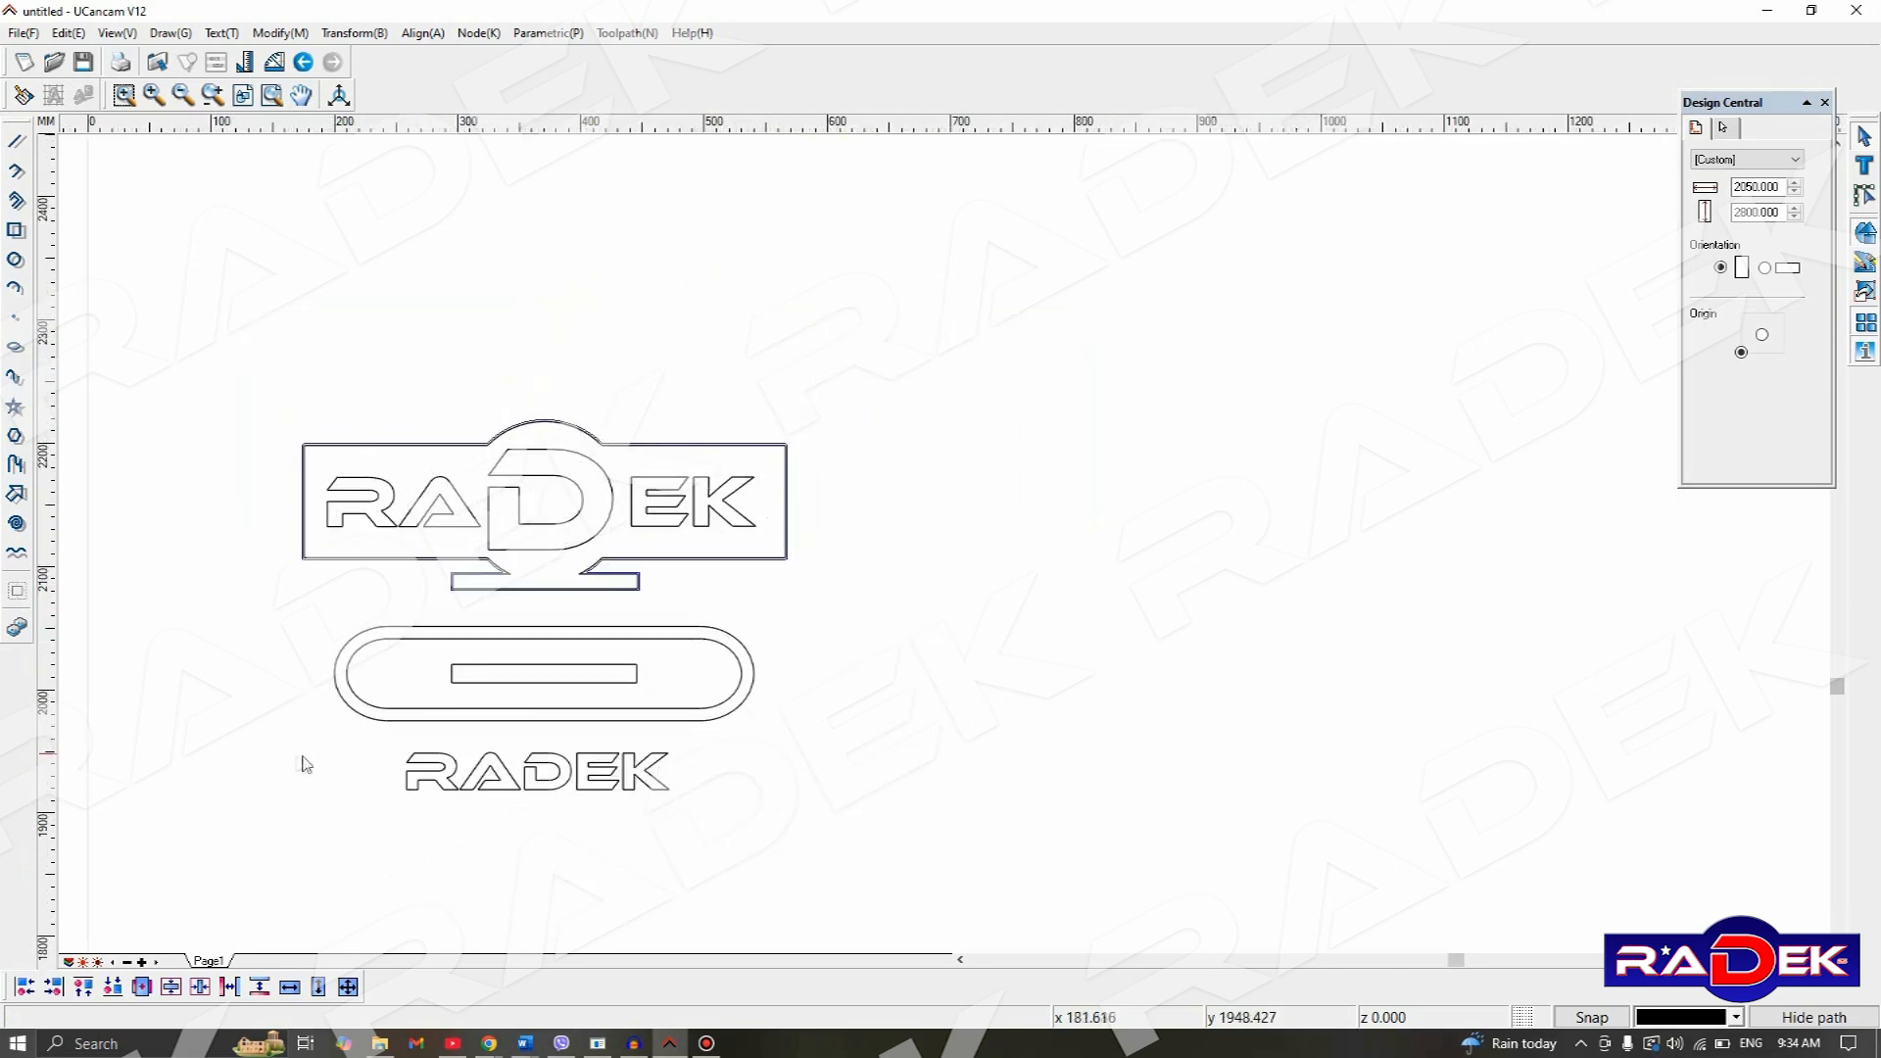
middle_click_drag(314, 728, 475, 554)
scroll(474, 554, "down", 7)
middle_click_drag(477, 745, 518, 403)
scroll(515, 508, "down", 1)
scroll(521, 519, "down", 2)
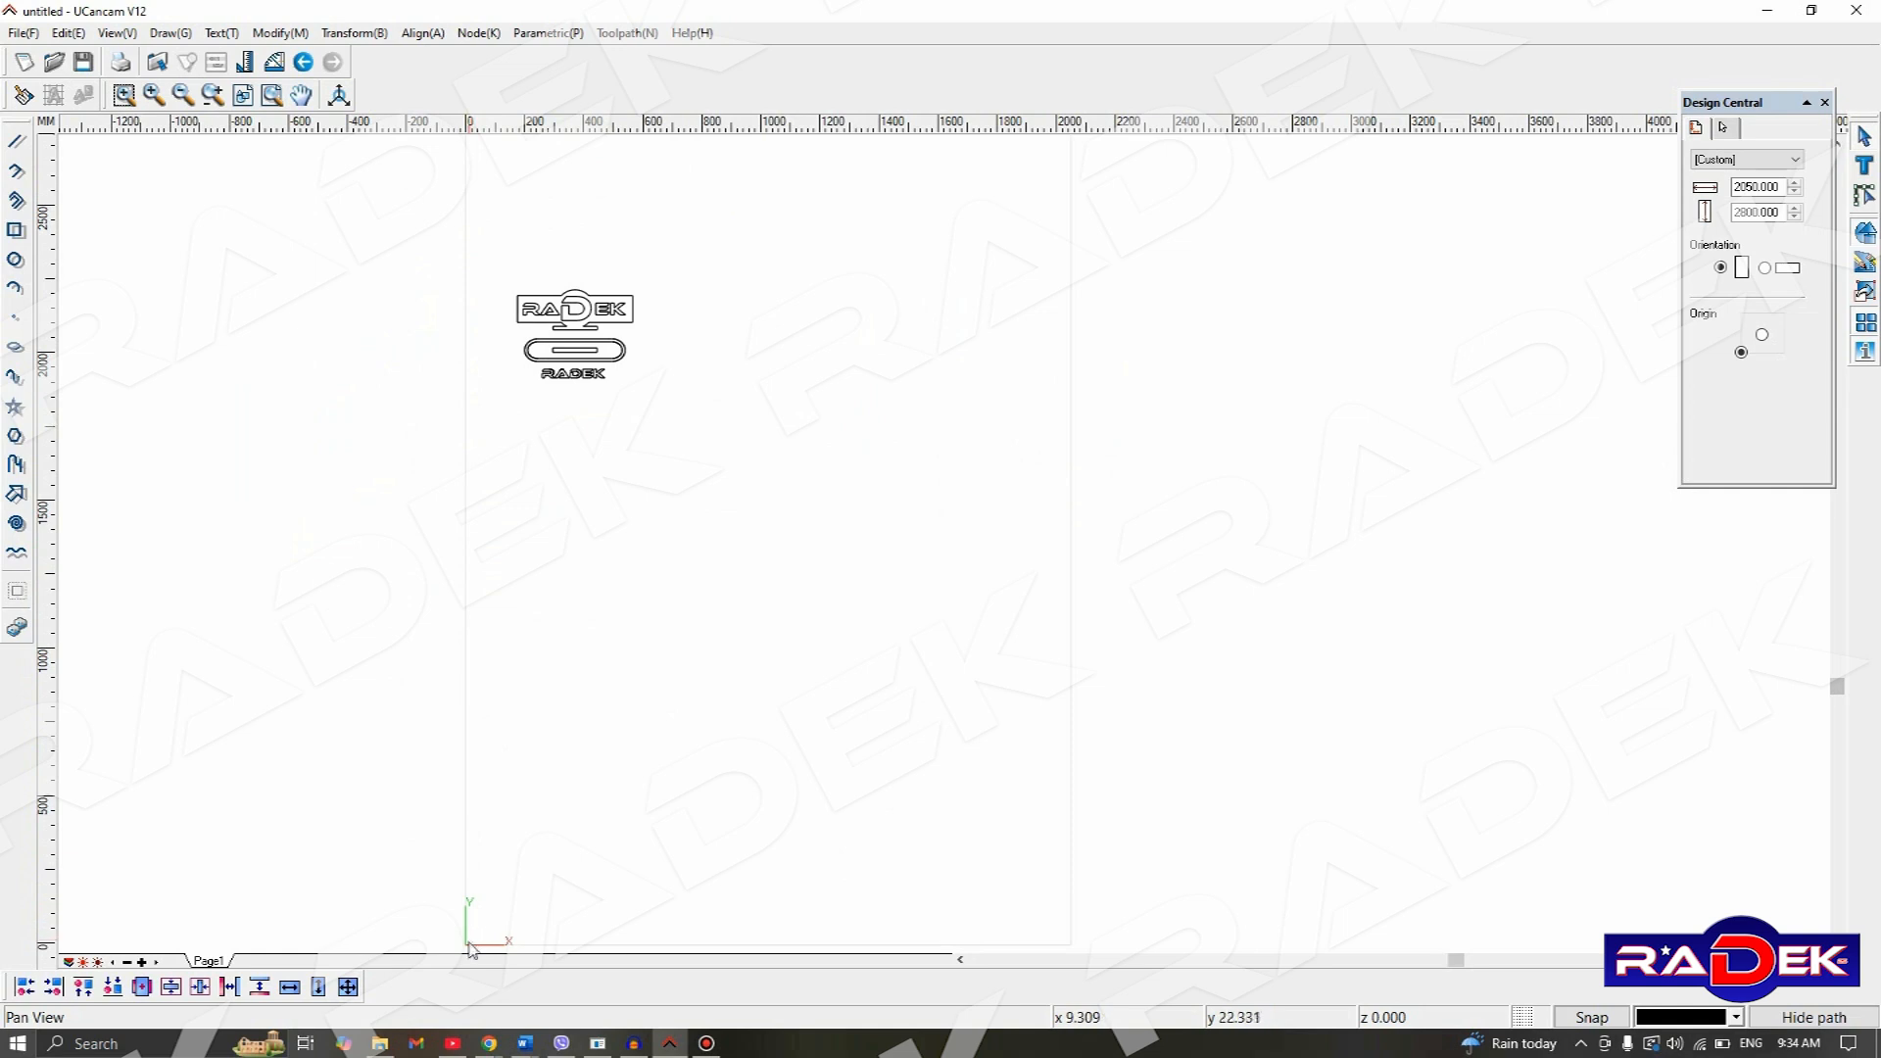
middle_click_drag(562, 419, 562, 608)
scroll(566, 567, "up", 3)
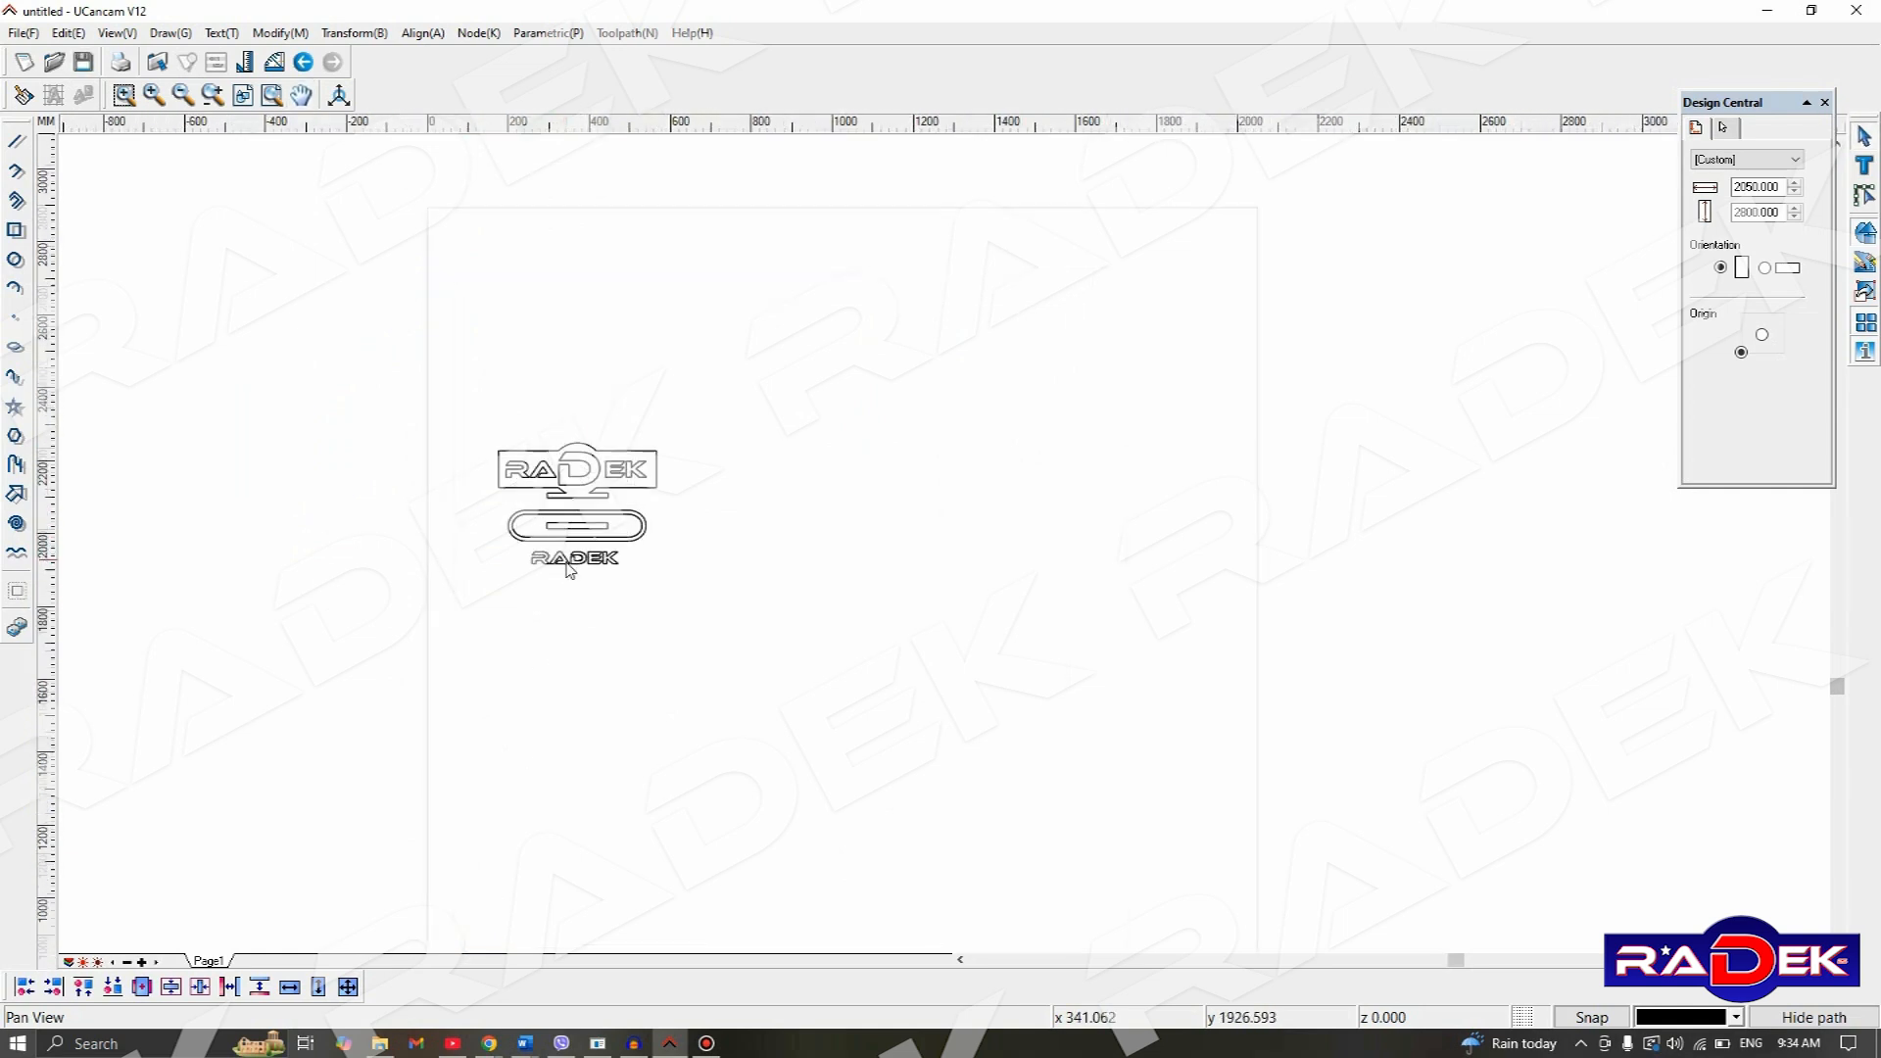
scroll(574, 443, "up", 6)
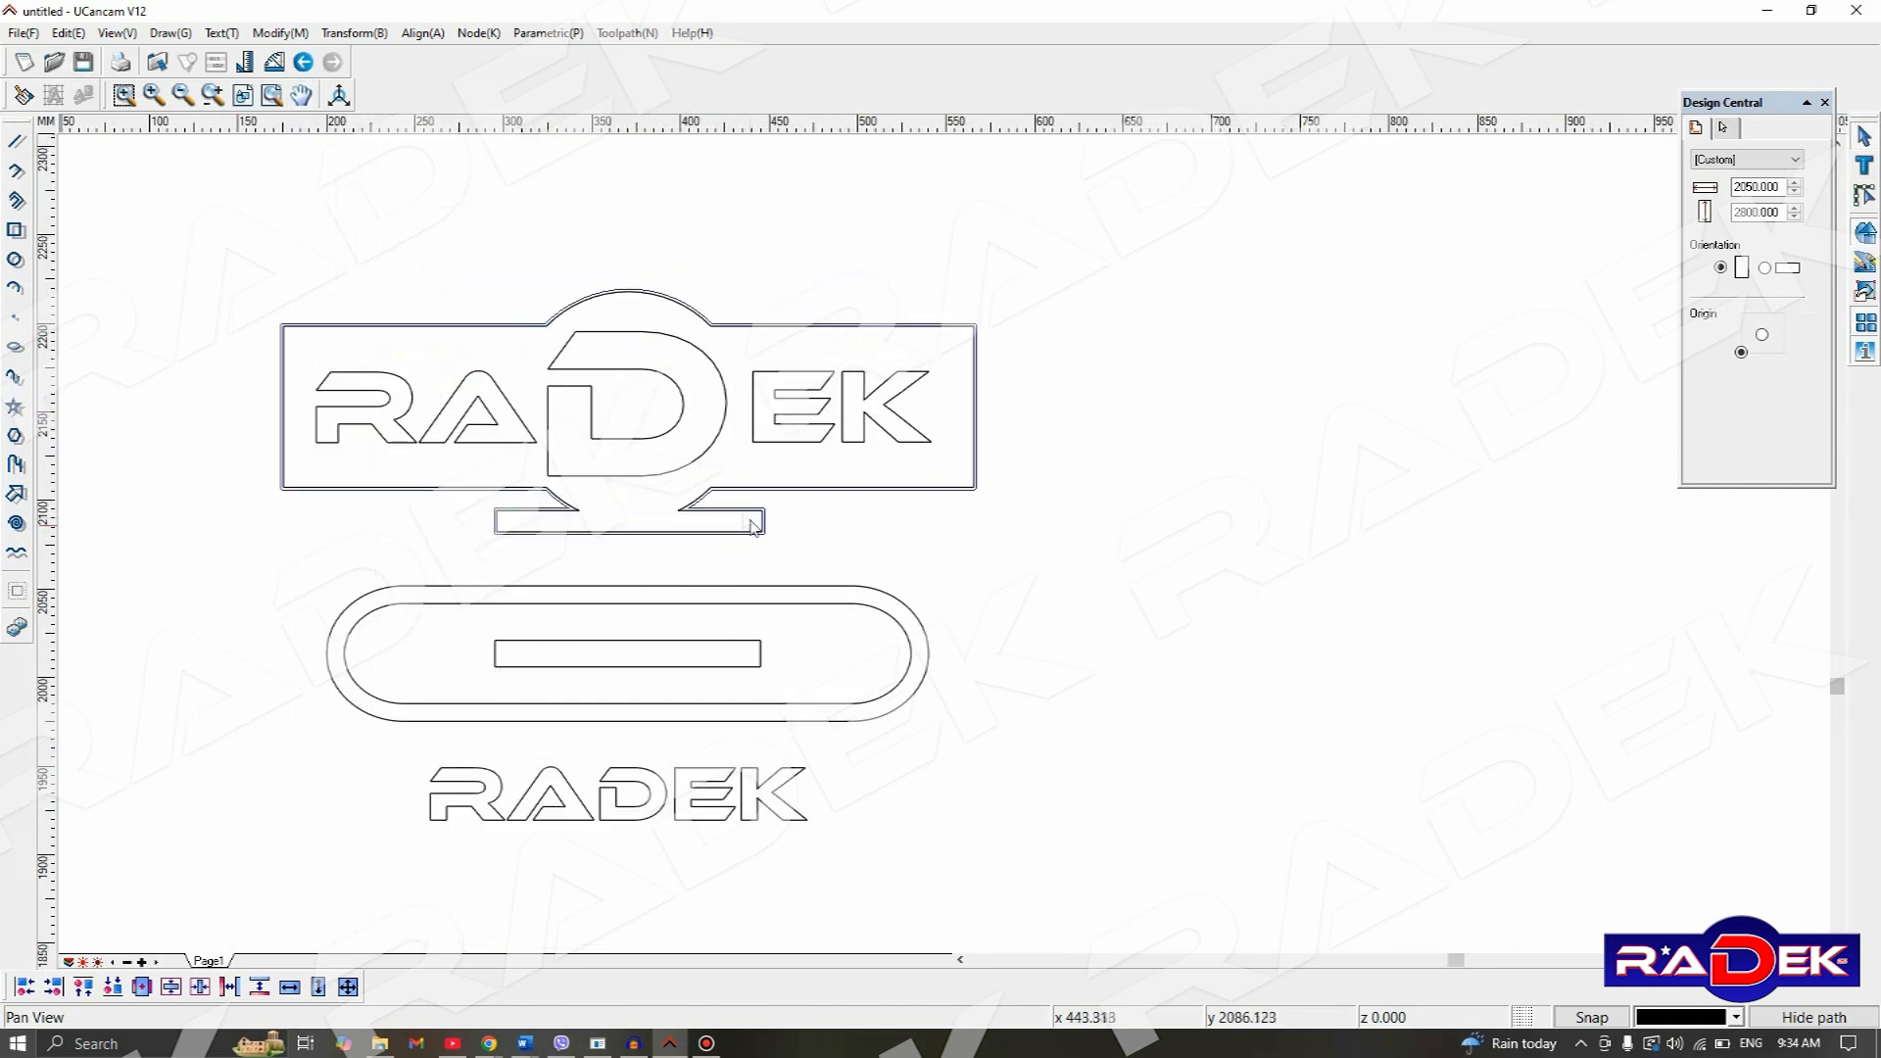
middle_click_drag(435, 586, 673, 513)
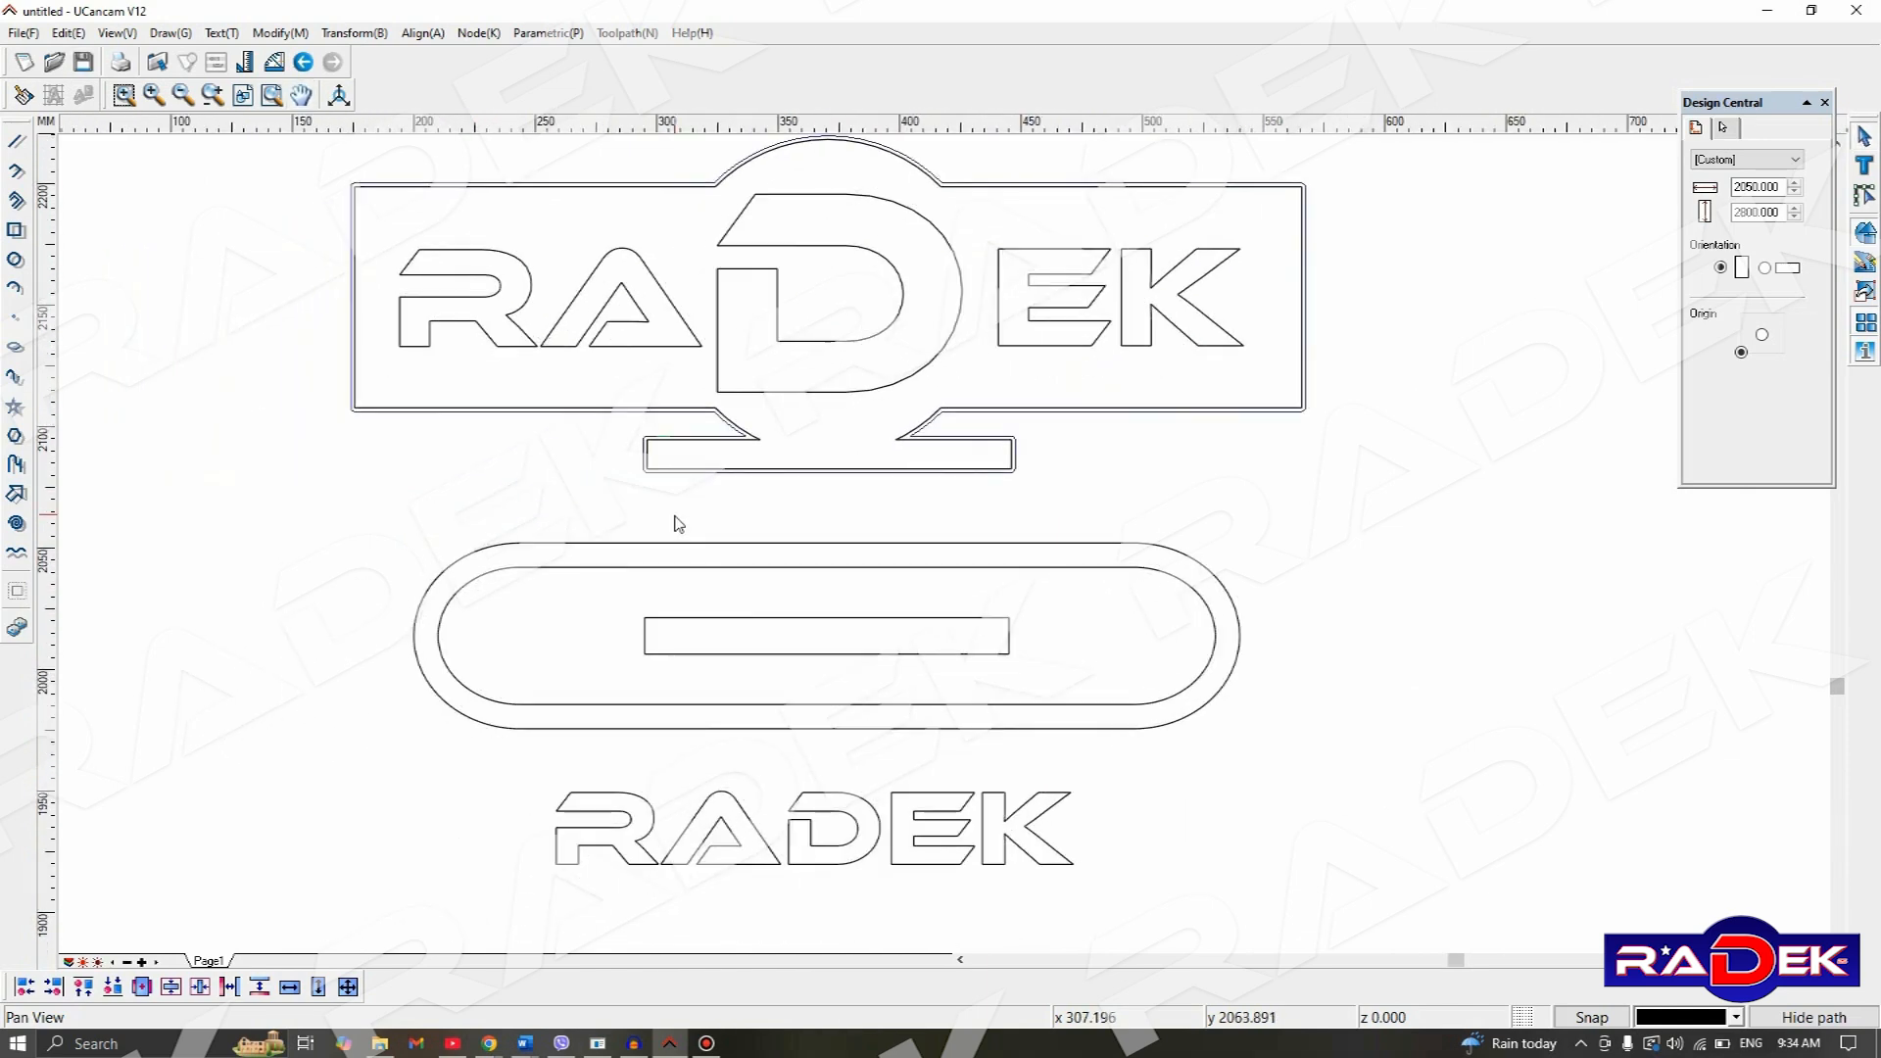
scroll(674, 513, "down", 1)
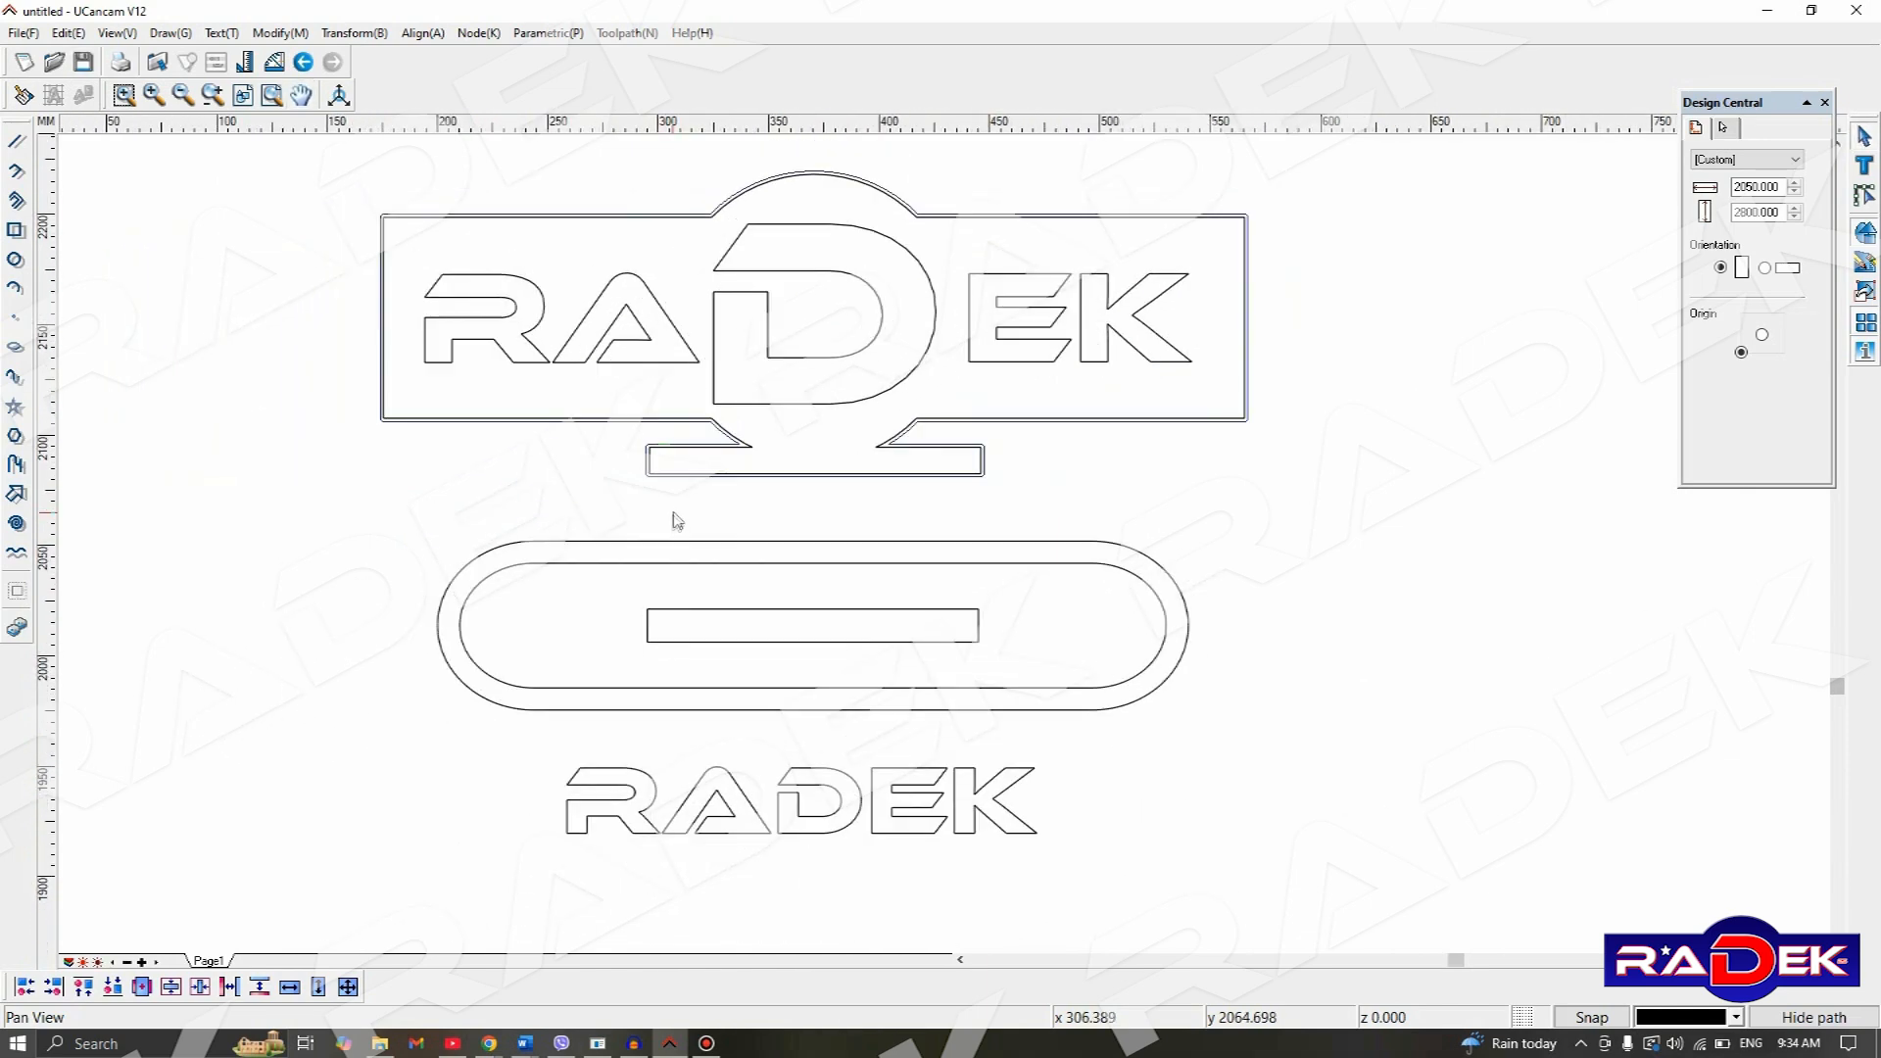
- Select the sign's RADEK lettering together with the inner frame outline around it
left_click(502, 287)
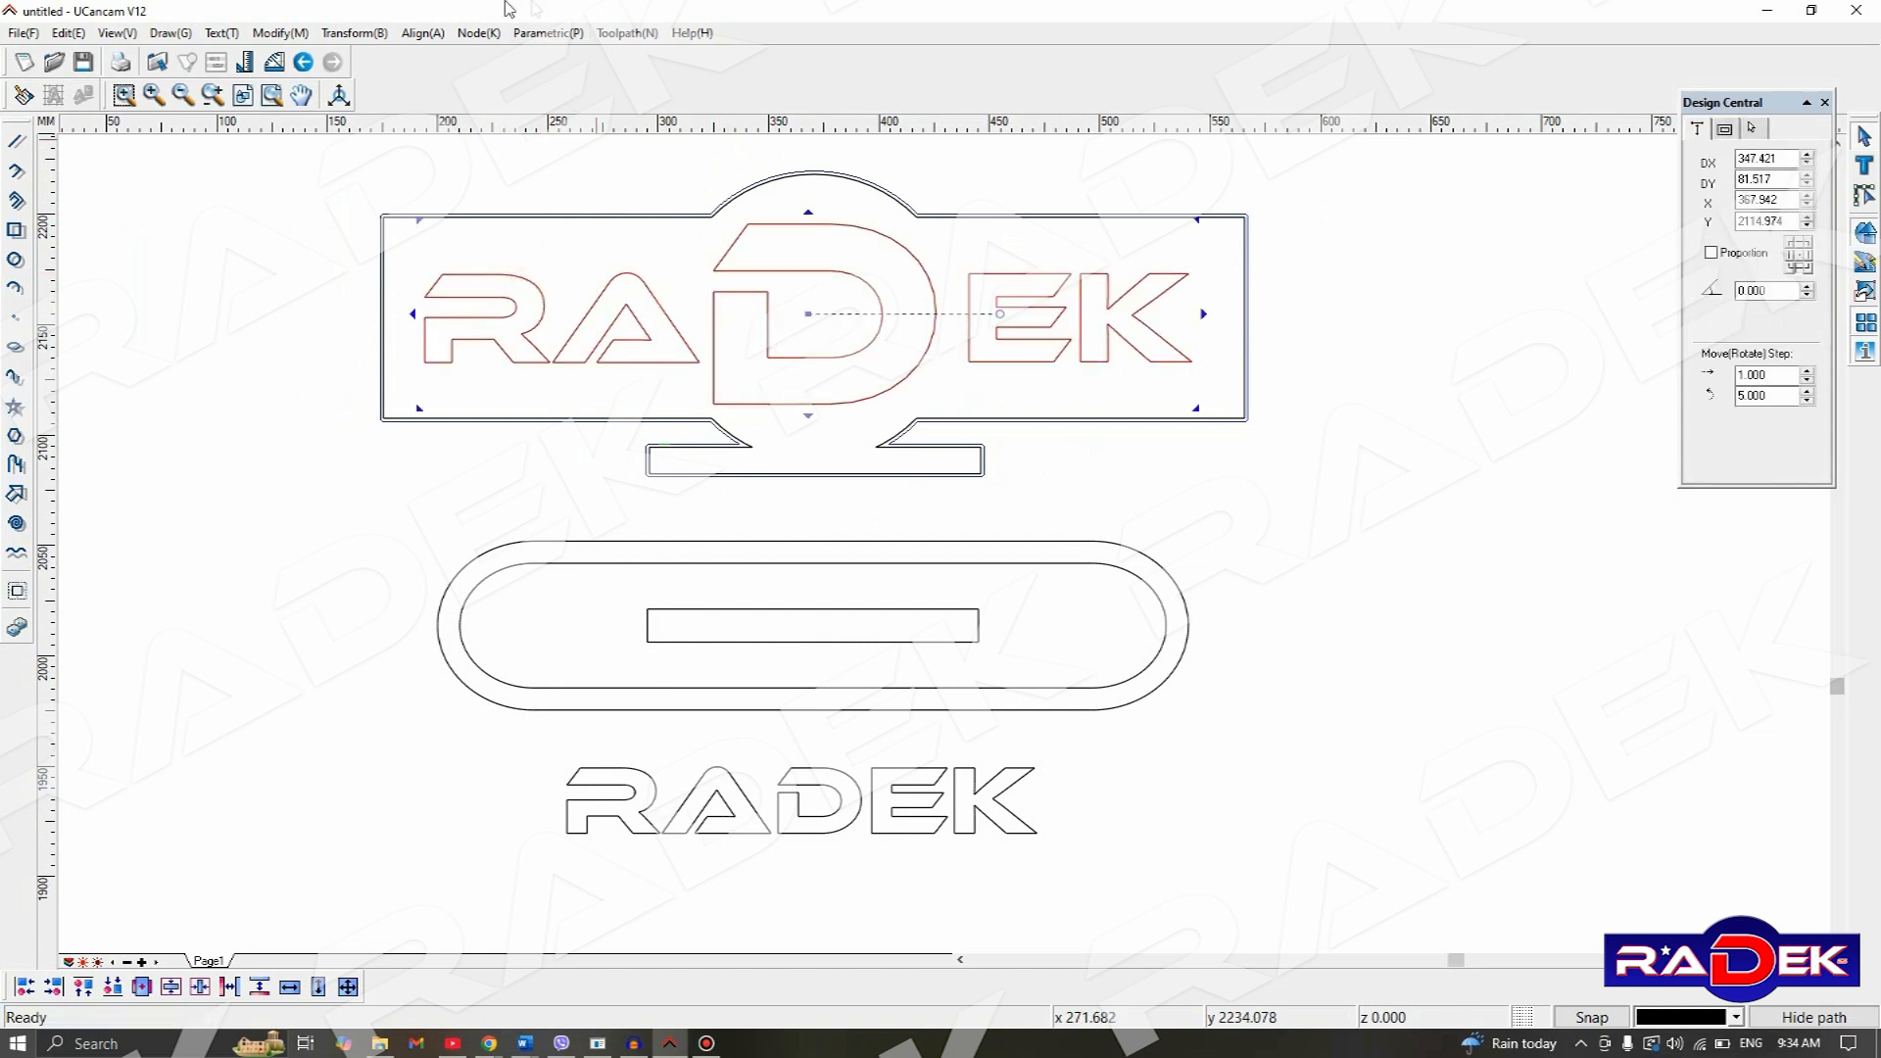
double_click(796, 180)
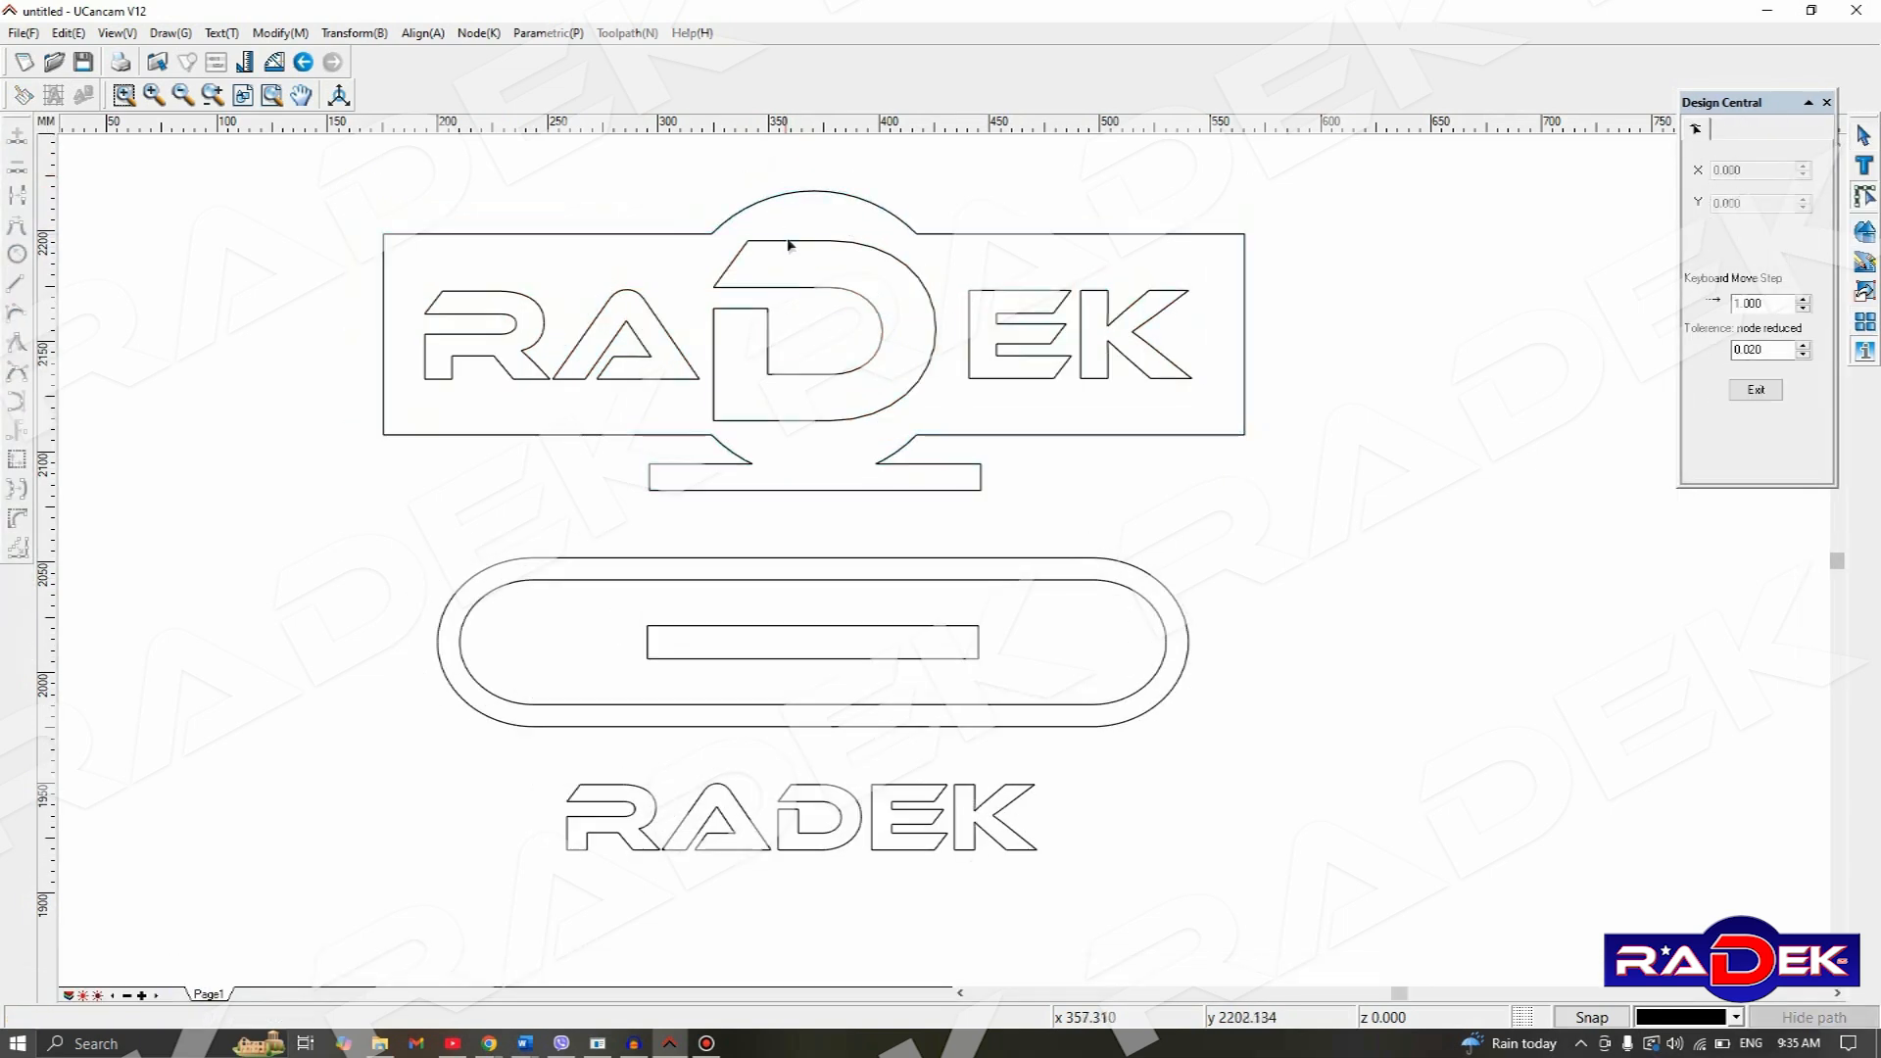
left_click(790, 242)
key("Escape")
left_click(802, 224)
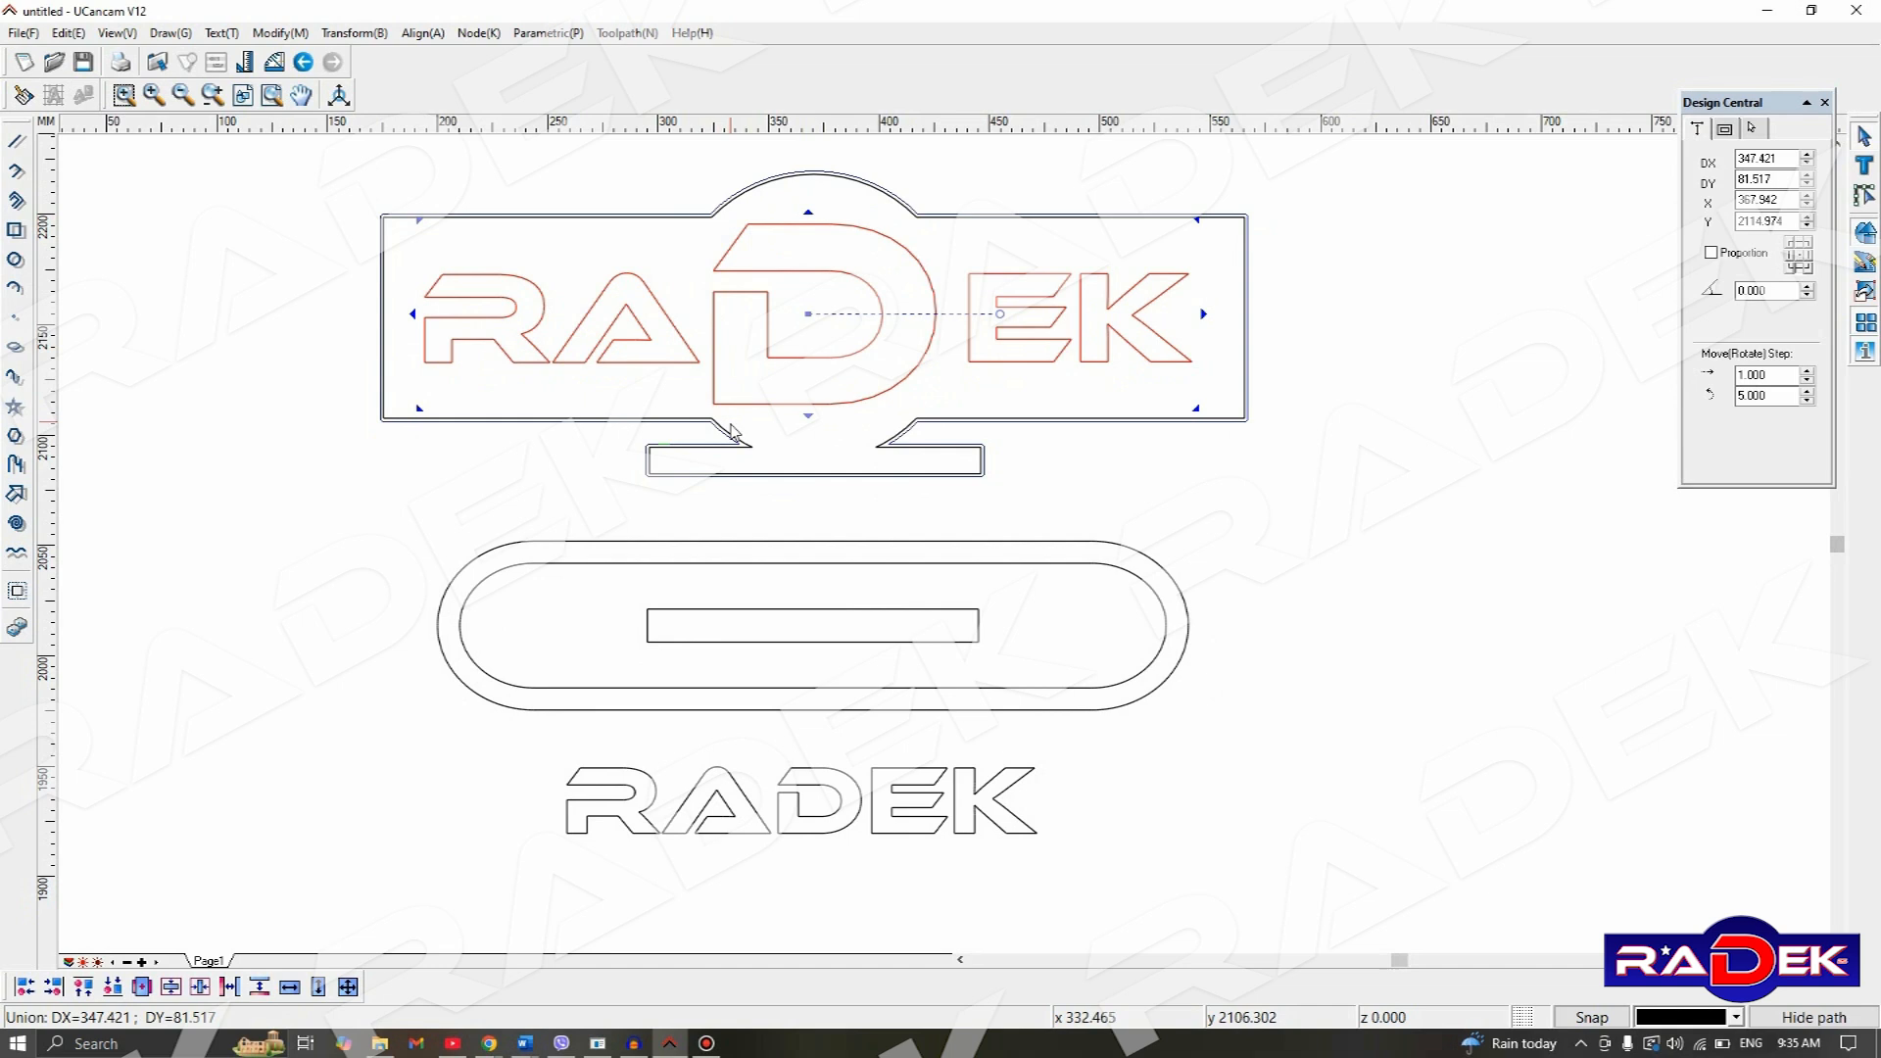
left_click(730, 434, "shift")
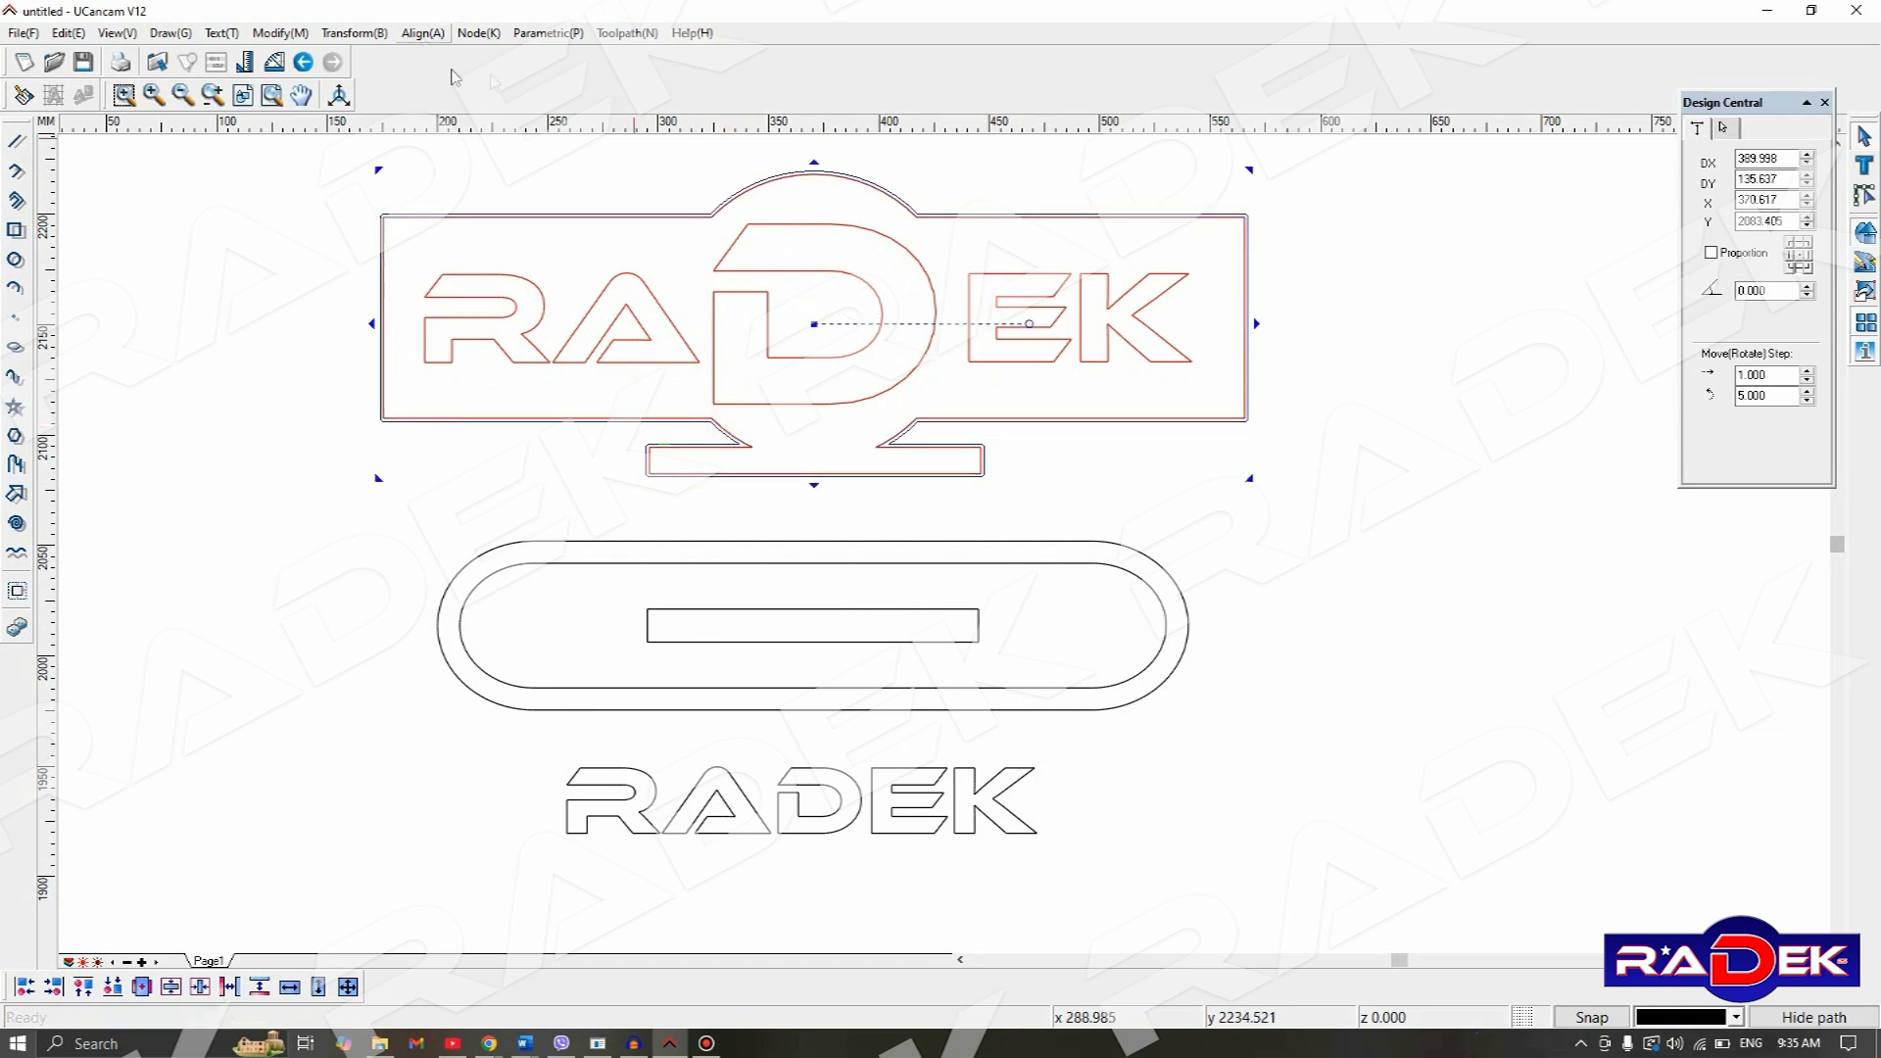
left_click(626, 33)
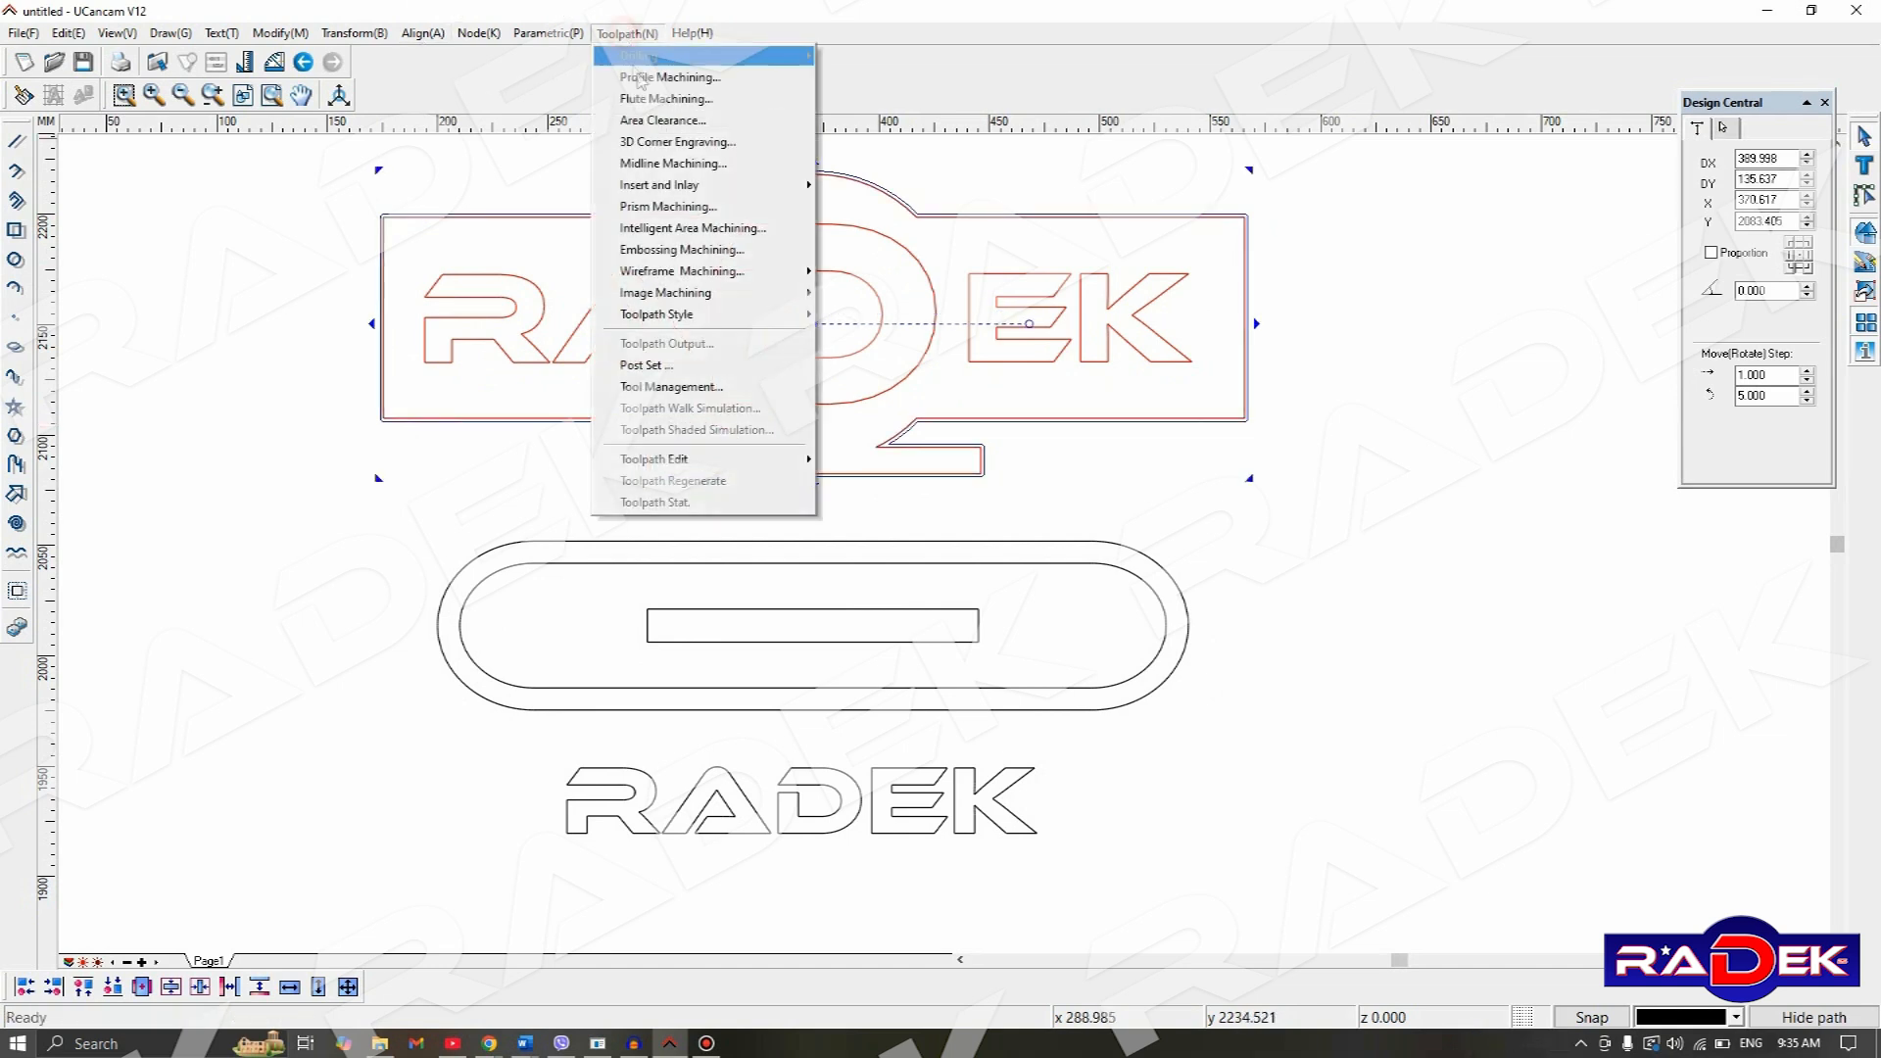
left_click(711, 122)
left_click_drag(847, 321, 1511, 198)
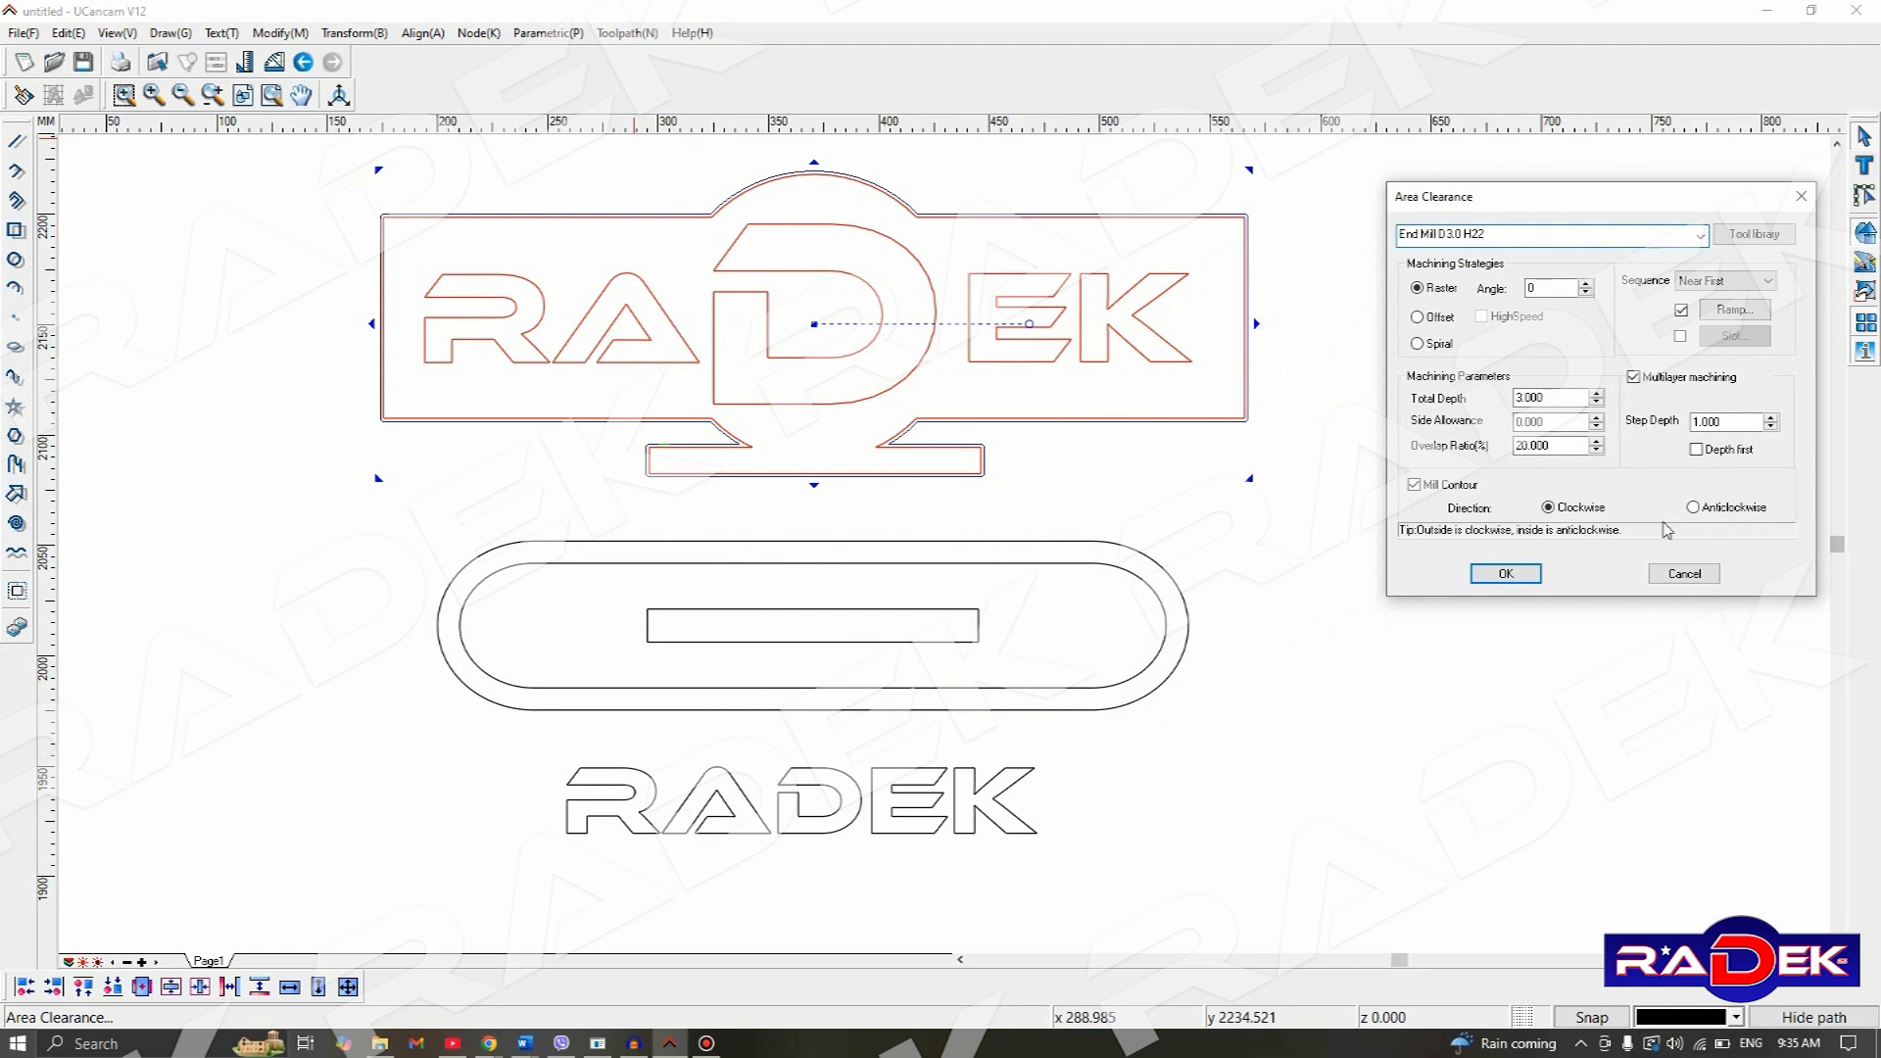
left_click(1679, 574)
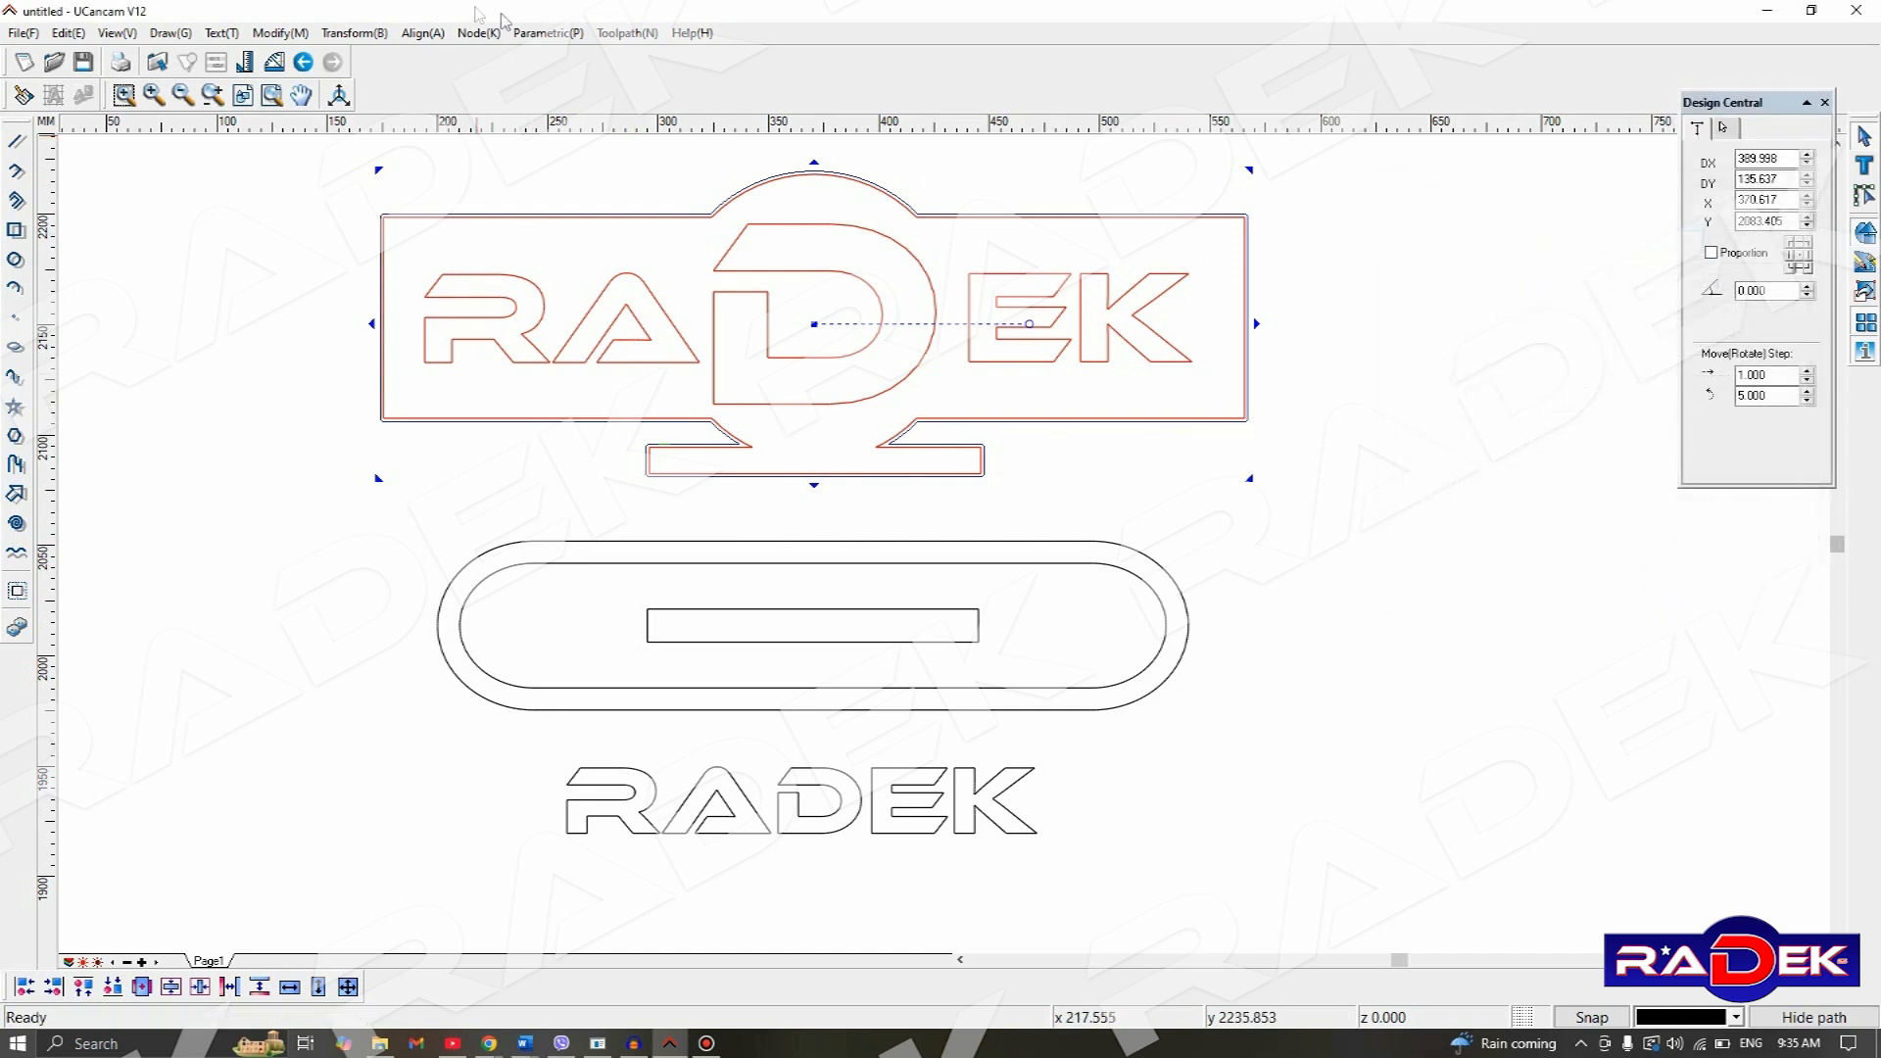
- Start Area Clearance on the selected shapes with End Mill D3.0 H22, try the Offset and Spiral strategies, and settle on Raster at angle 0
left_click(635, 34)
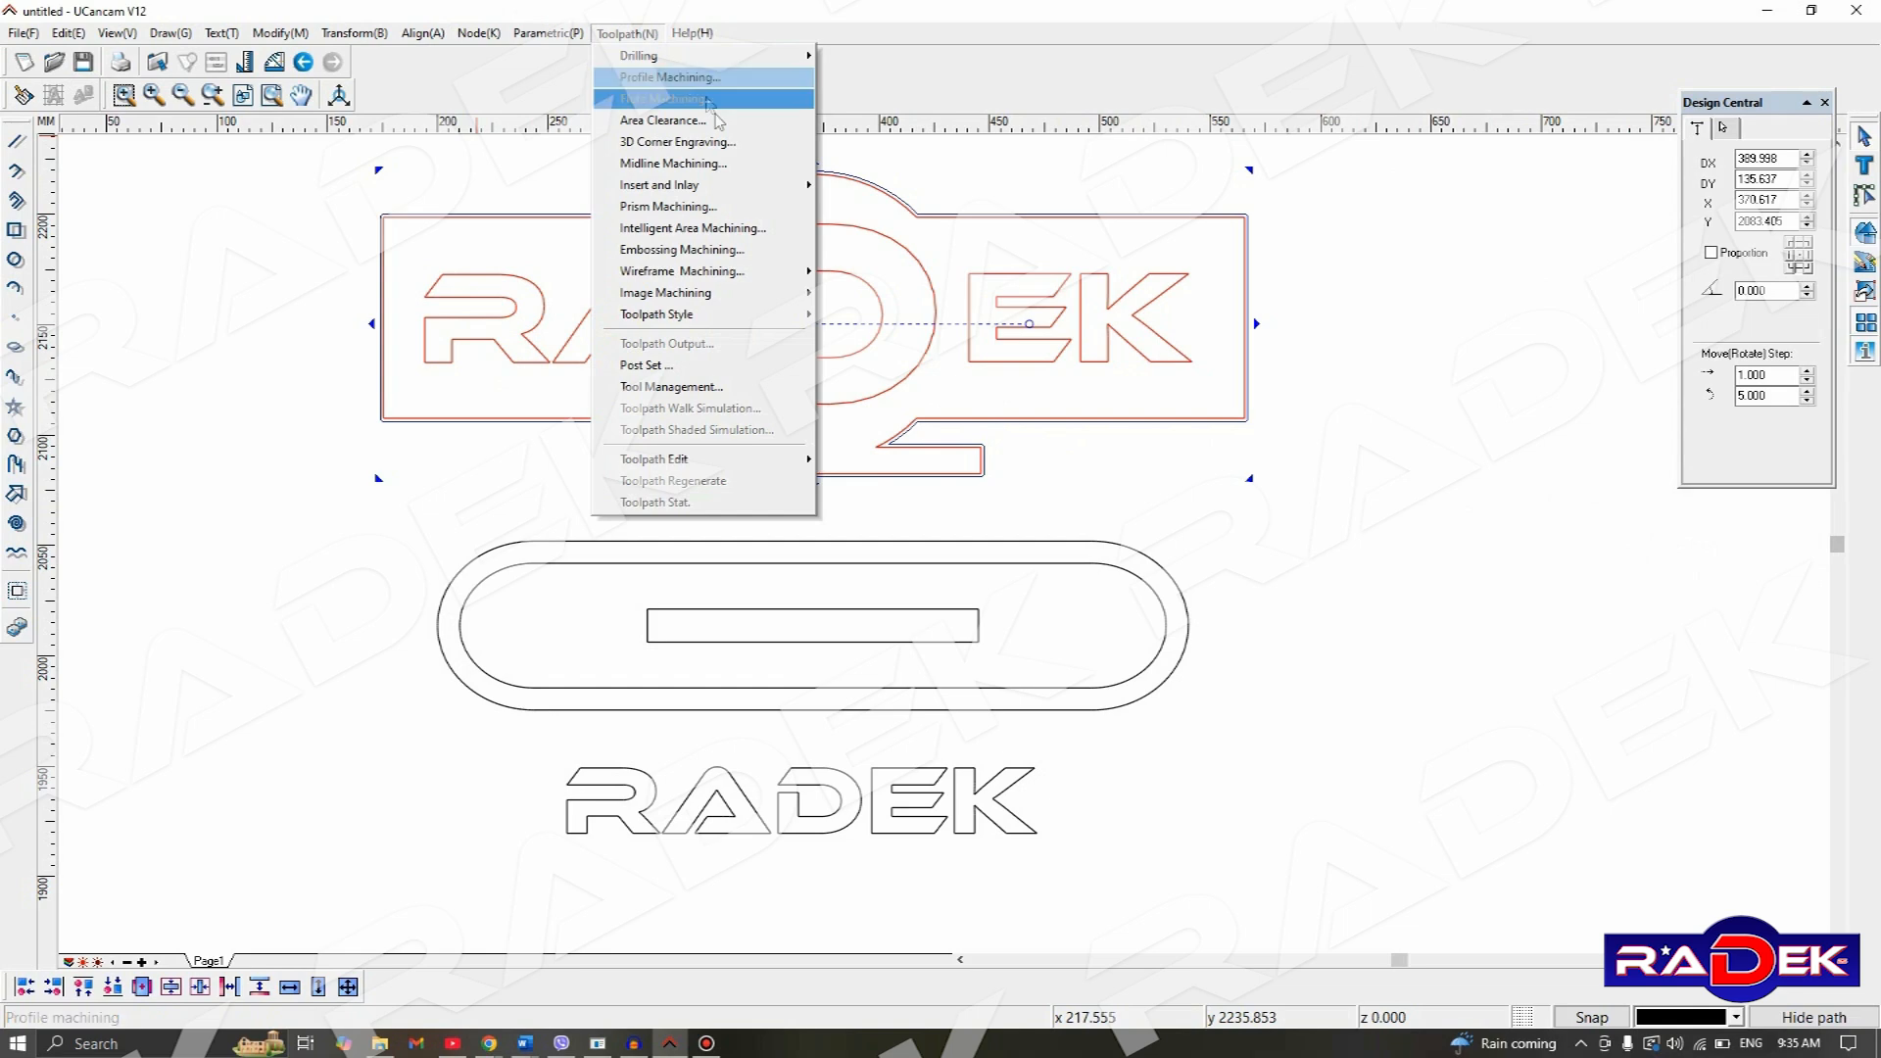
left_click(787, 121)
left_click_drag(966, 325, 1581, 227)
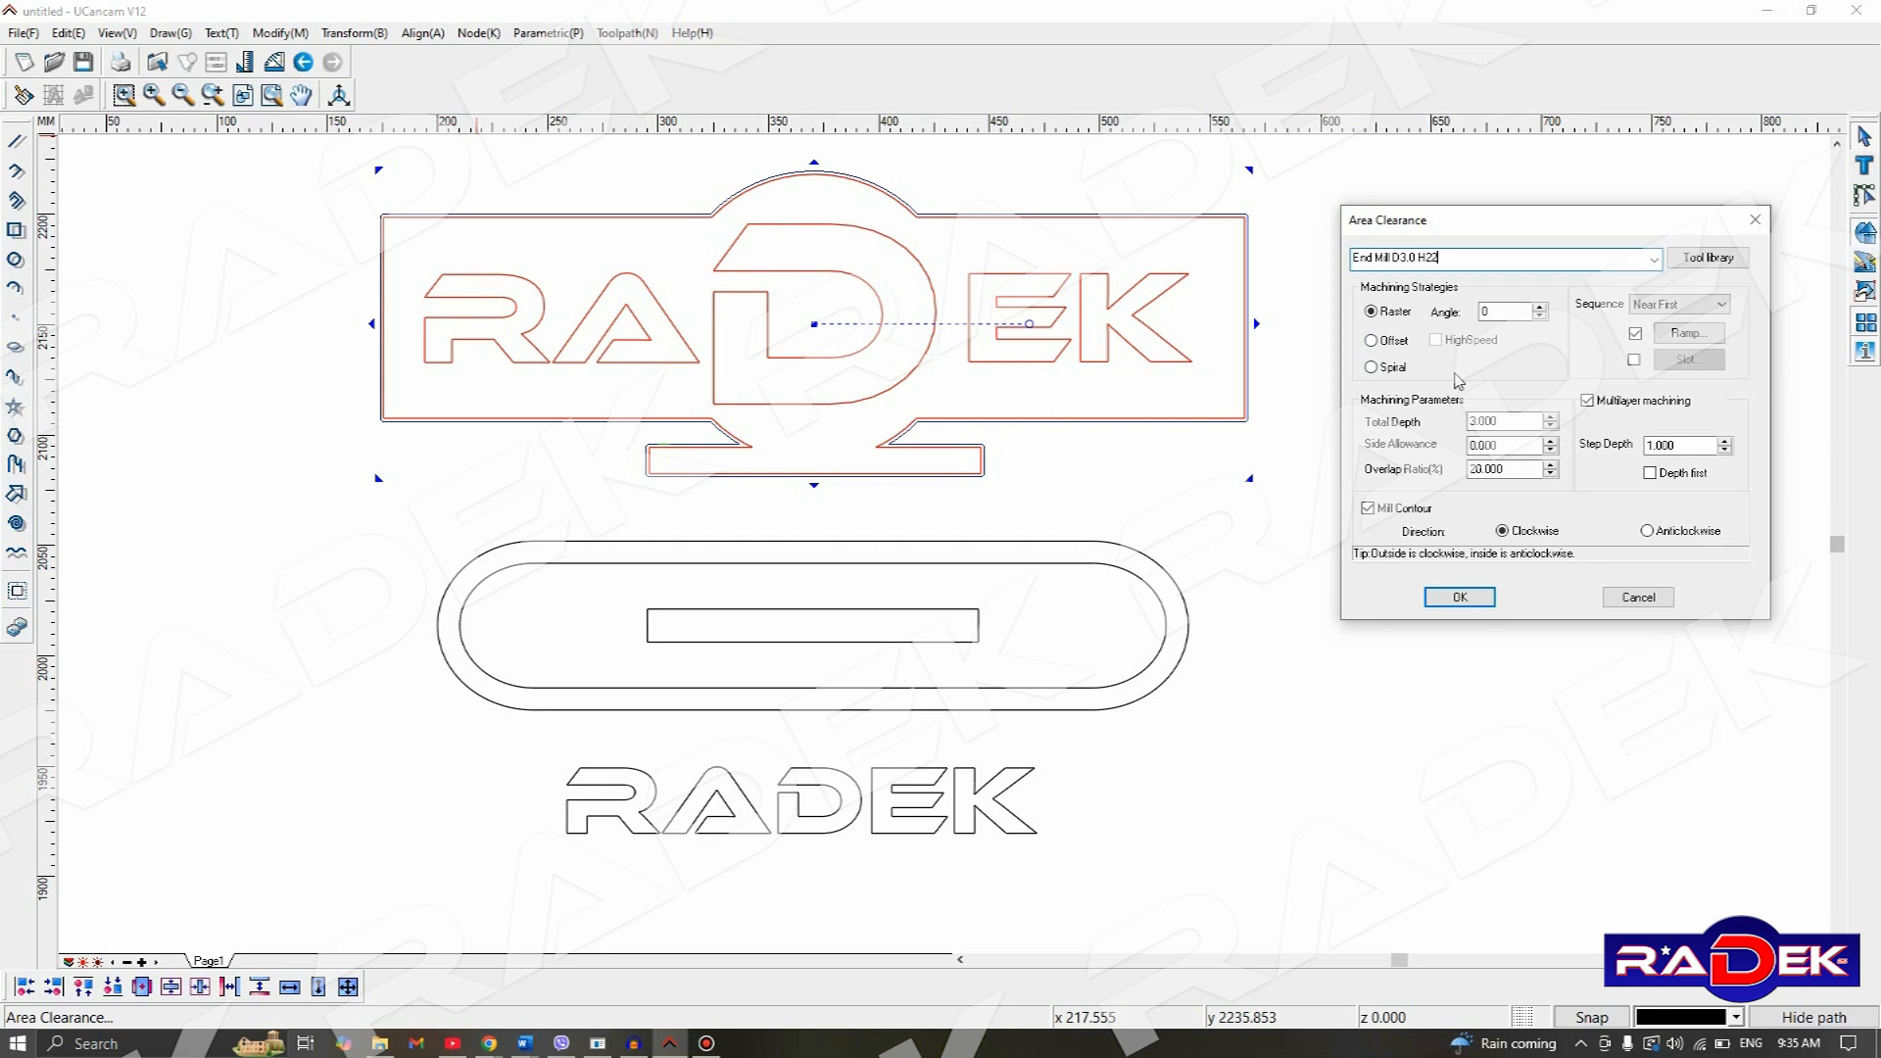
left_click(1392, 347)
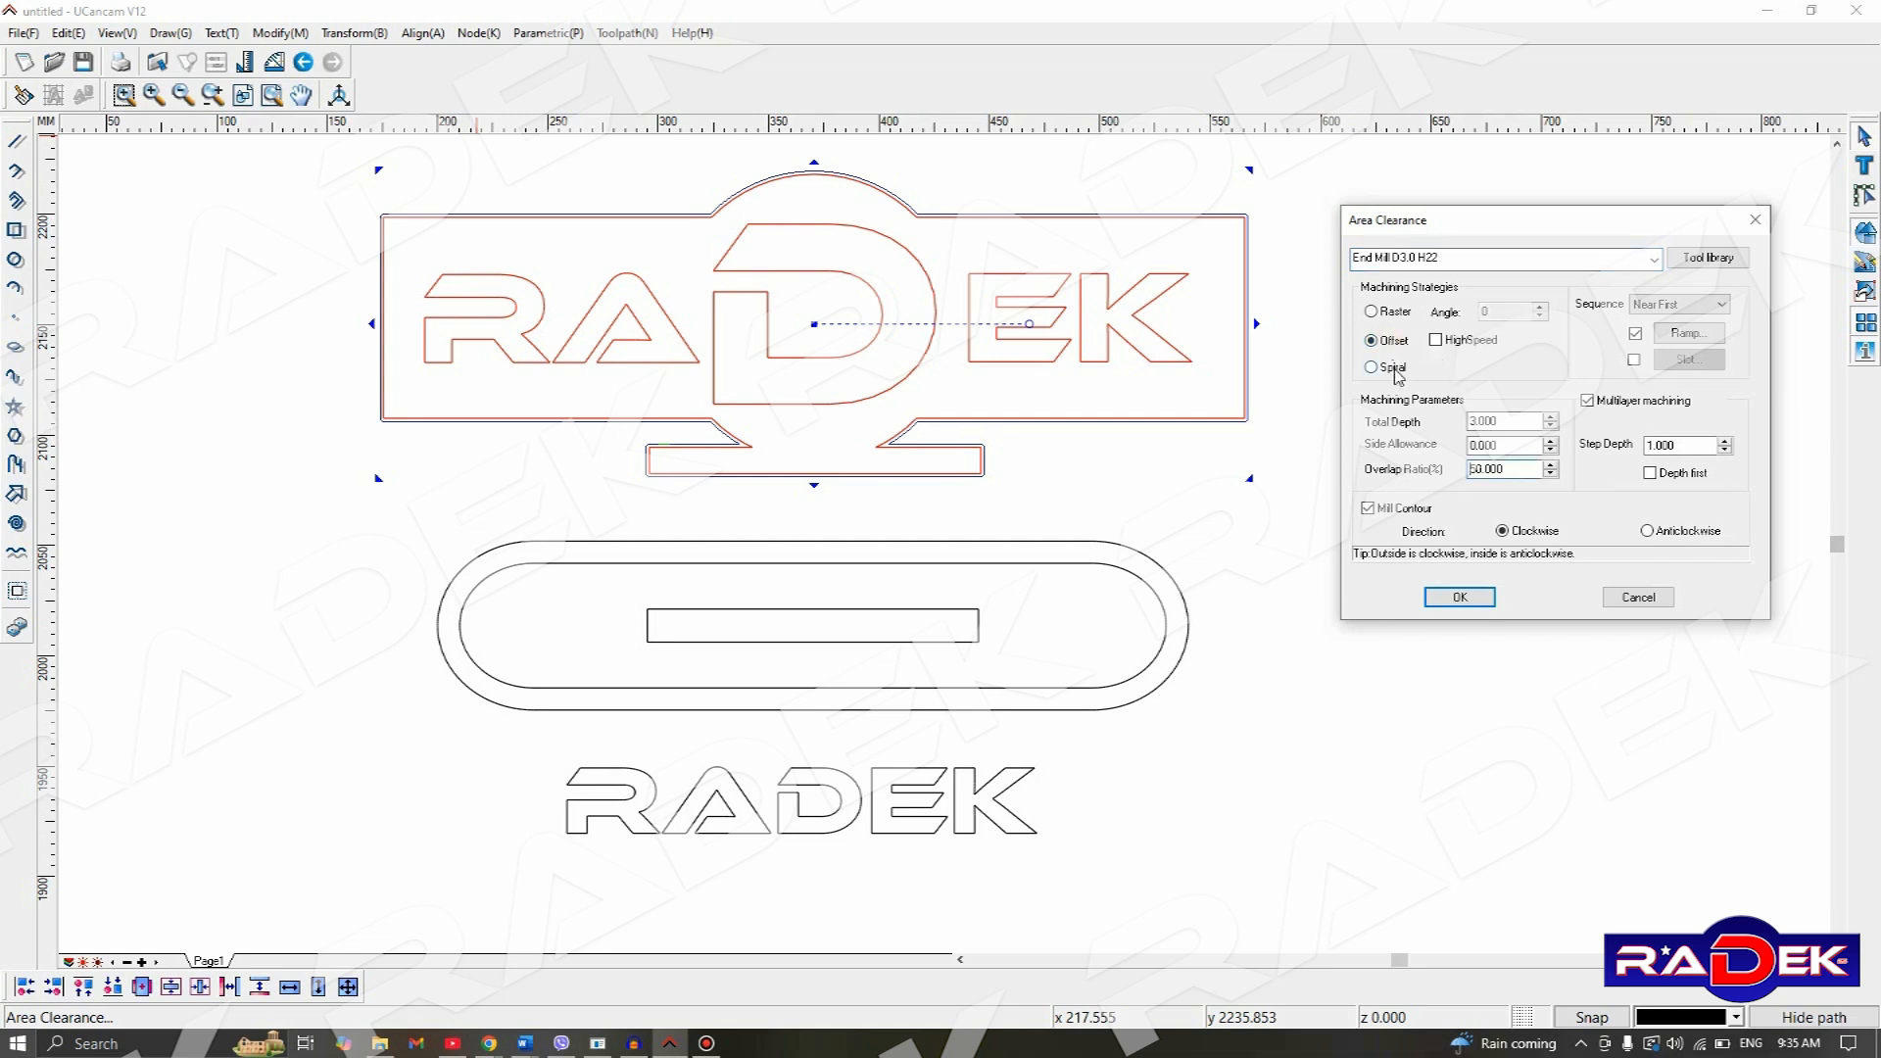
left_click(1371, 312)
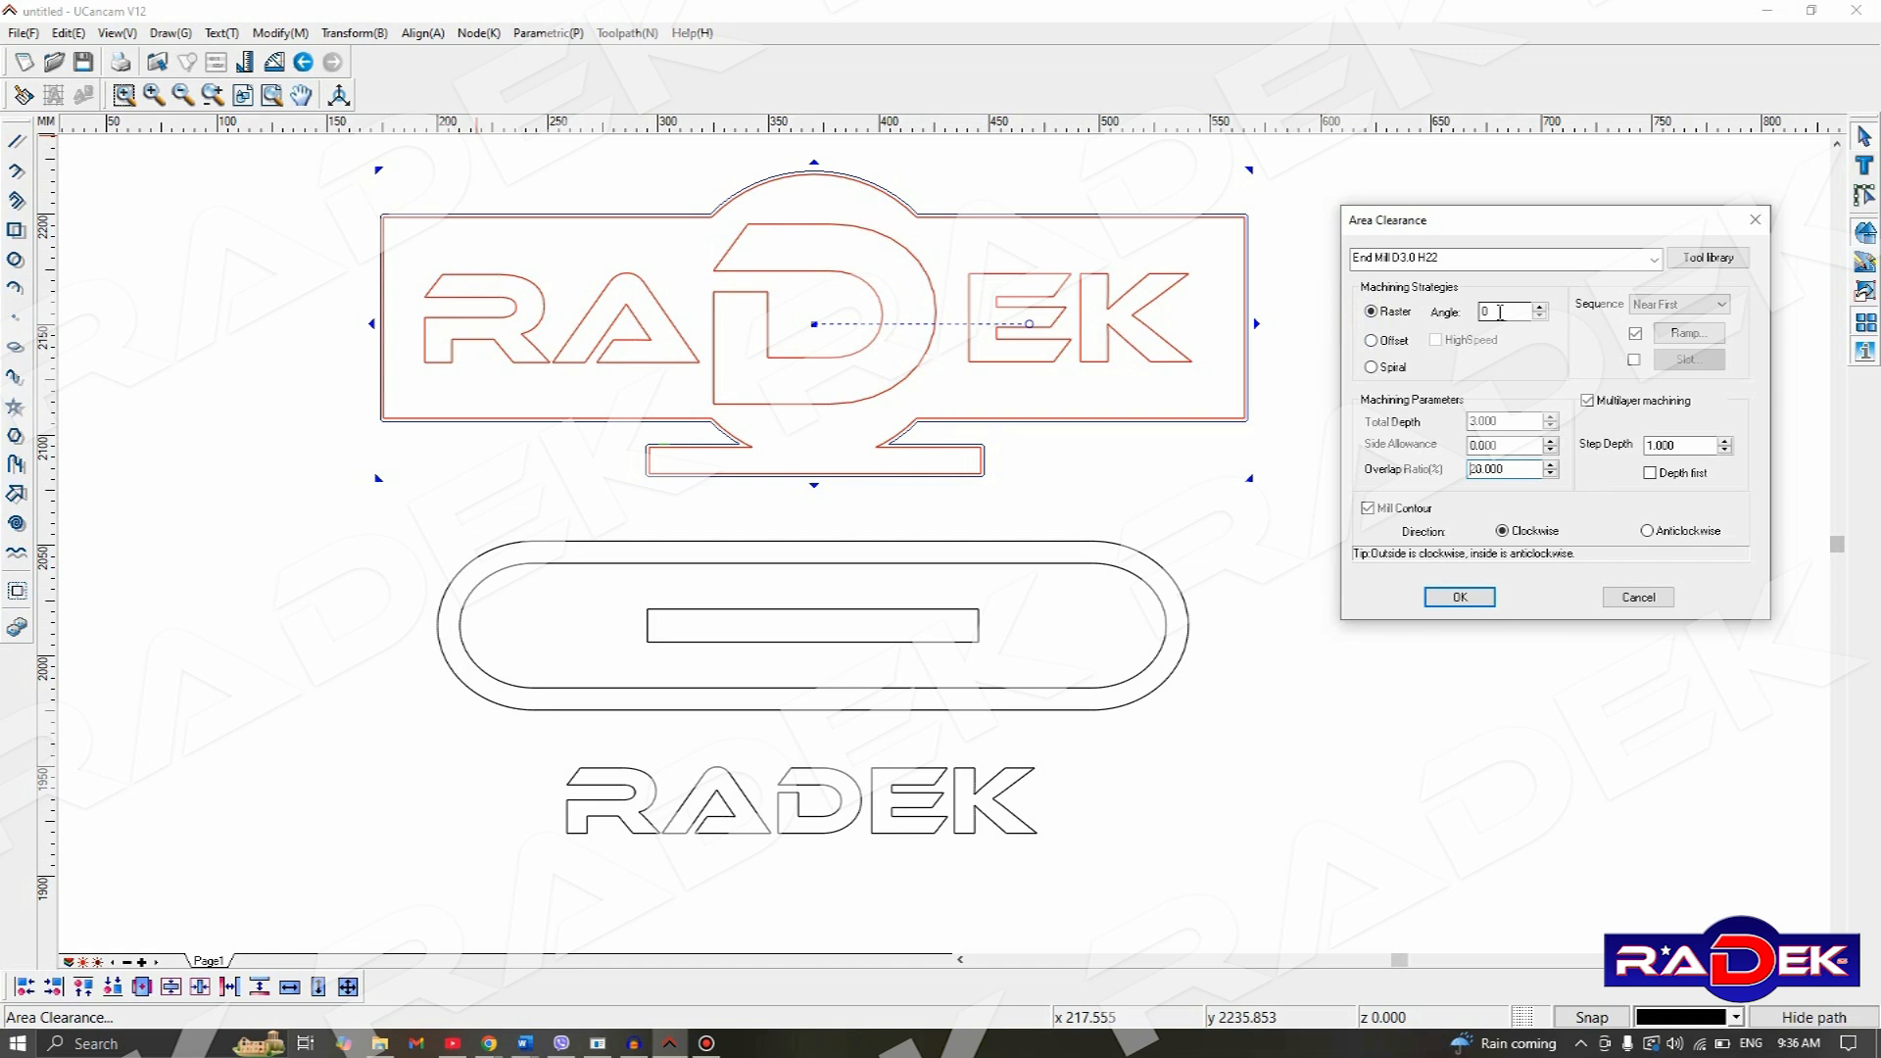
left_click(1385, 367)
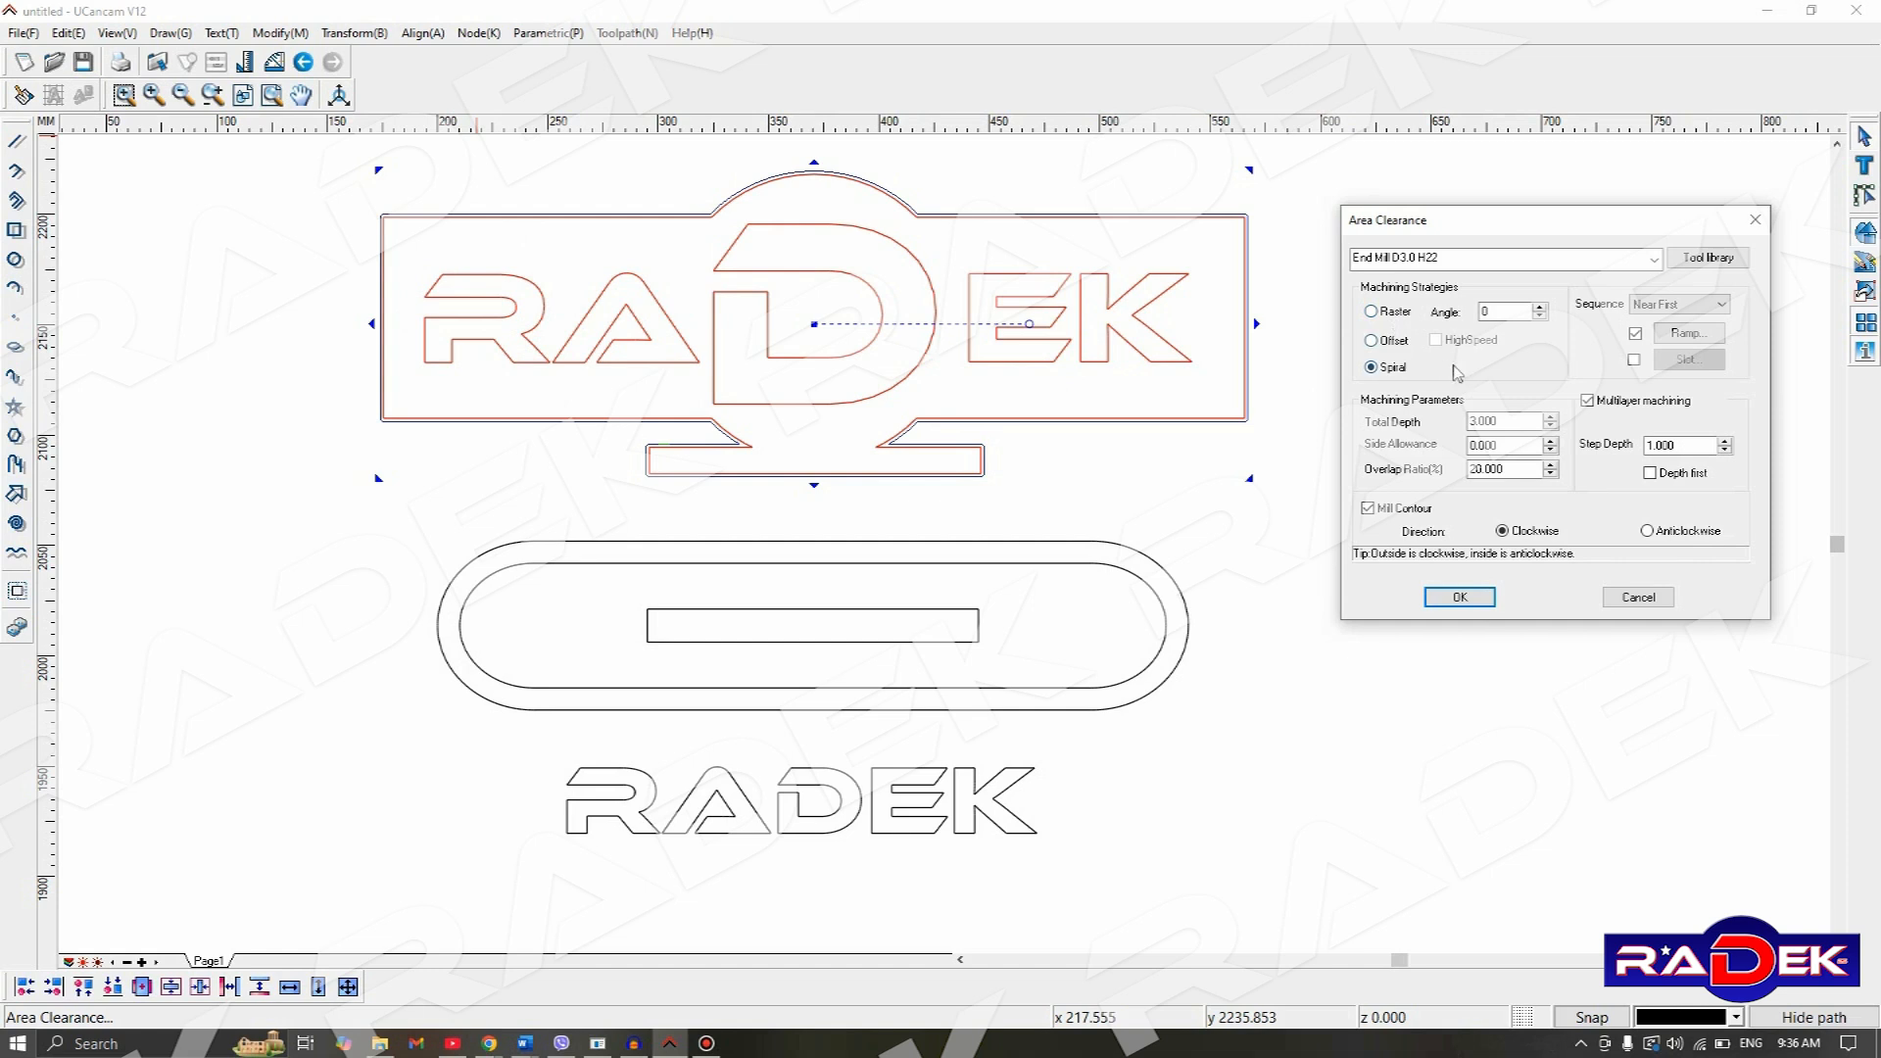
left_click(1373, 312)
- Generate the sign's Raster clearance toolpath with multilayer machining at 1 mm step depth, 2 mm total depth, 20% overlap and clockwise direction
left_click(1626, 398)
left_click(1625, 398)
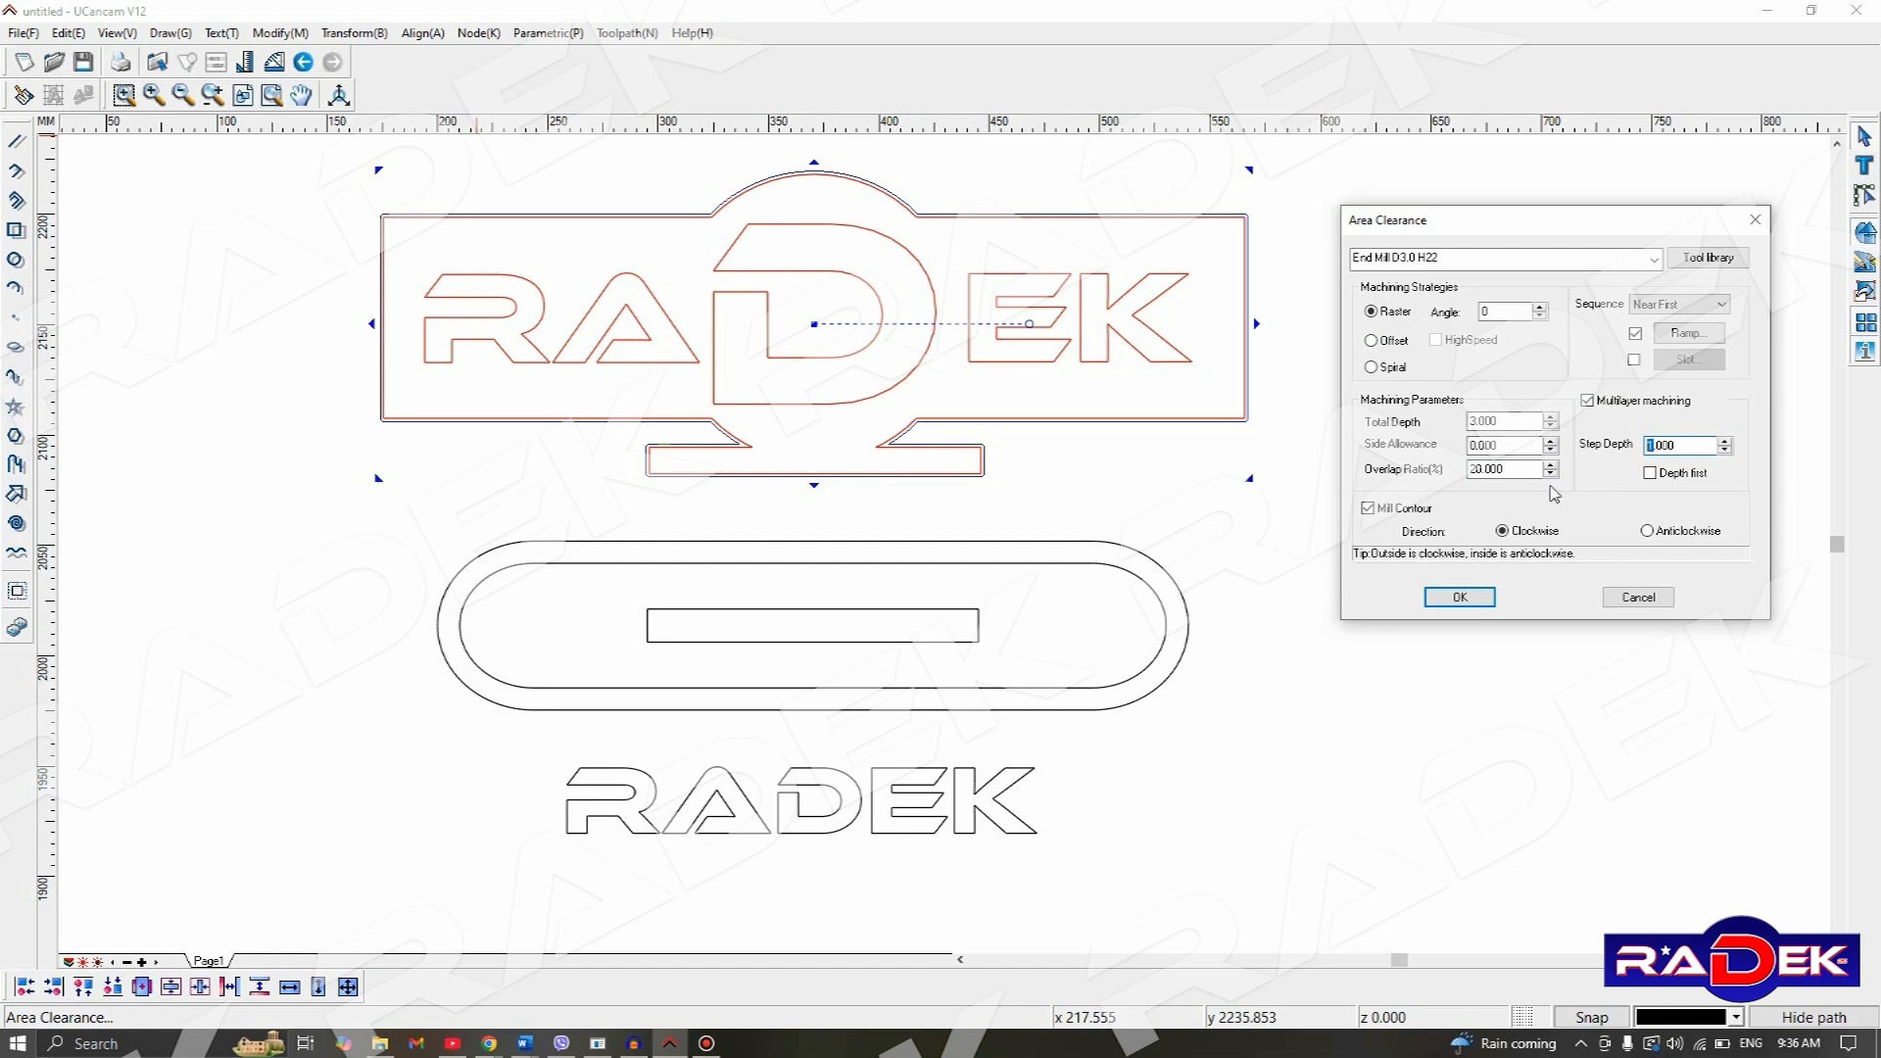
left_click_drag(1508, 423, 1324, 449)
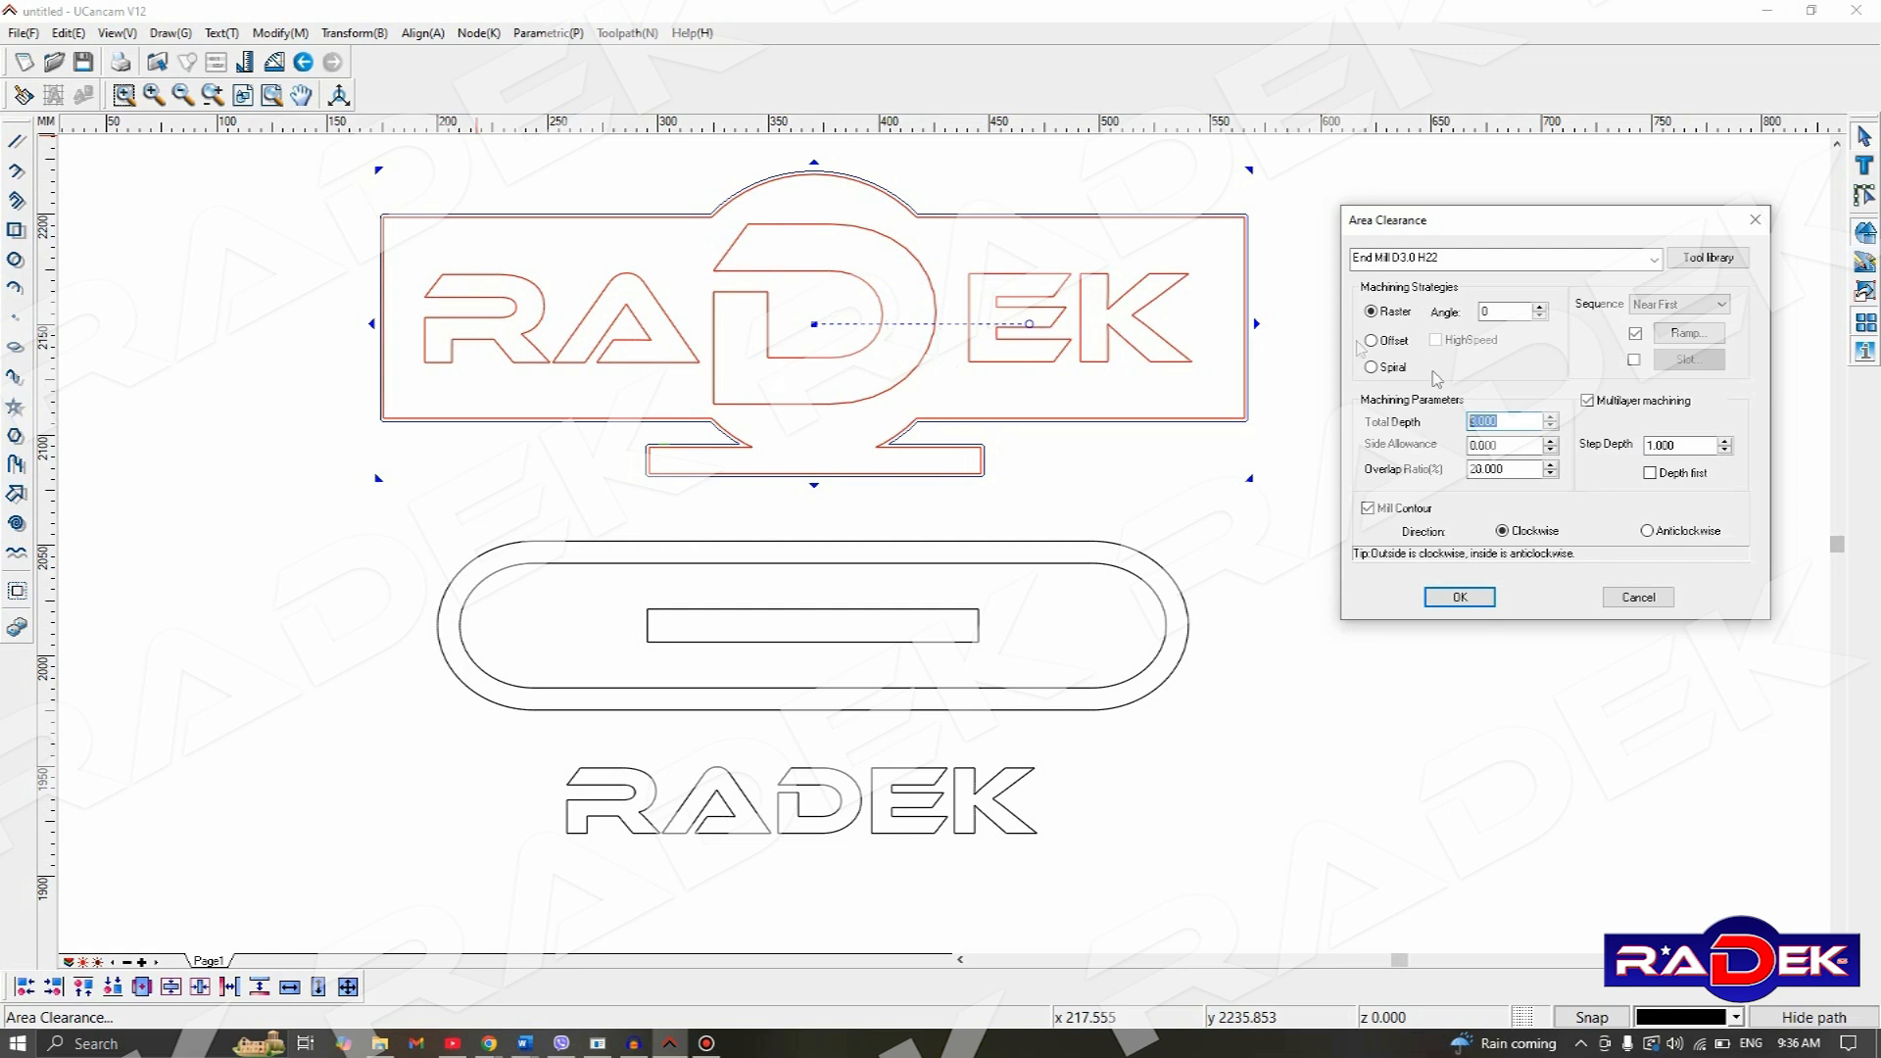
left_click_drag(1524, 468, 1417, 478)
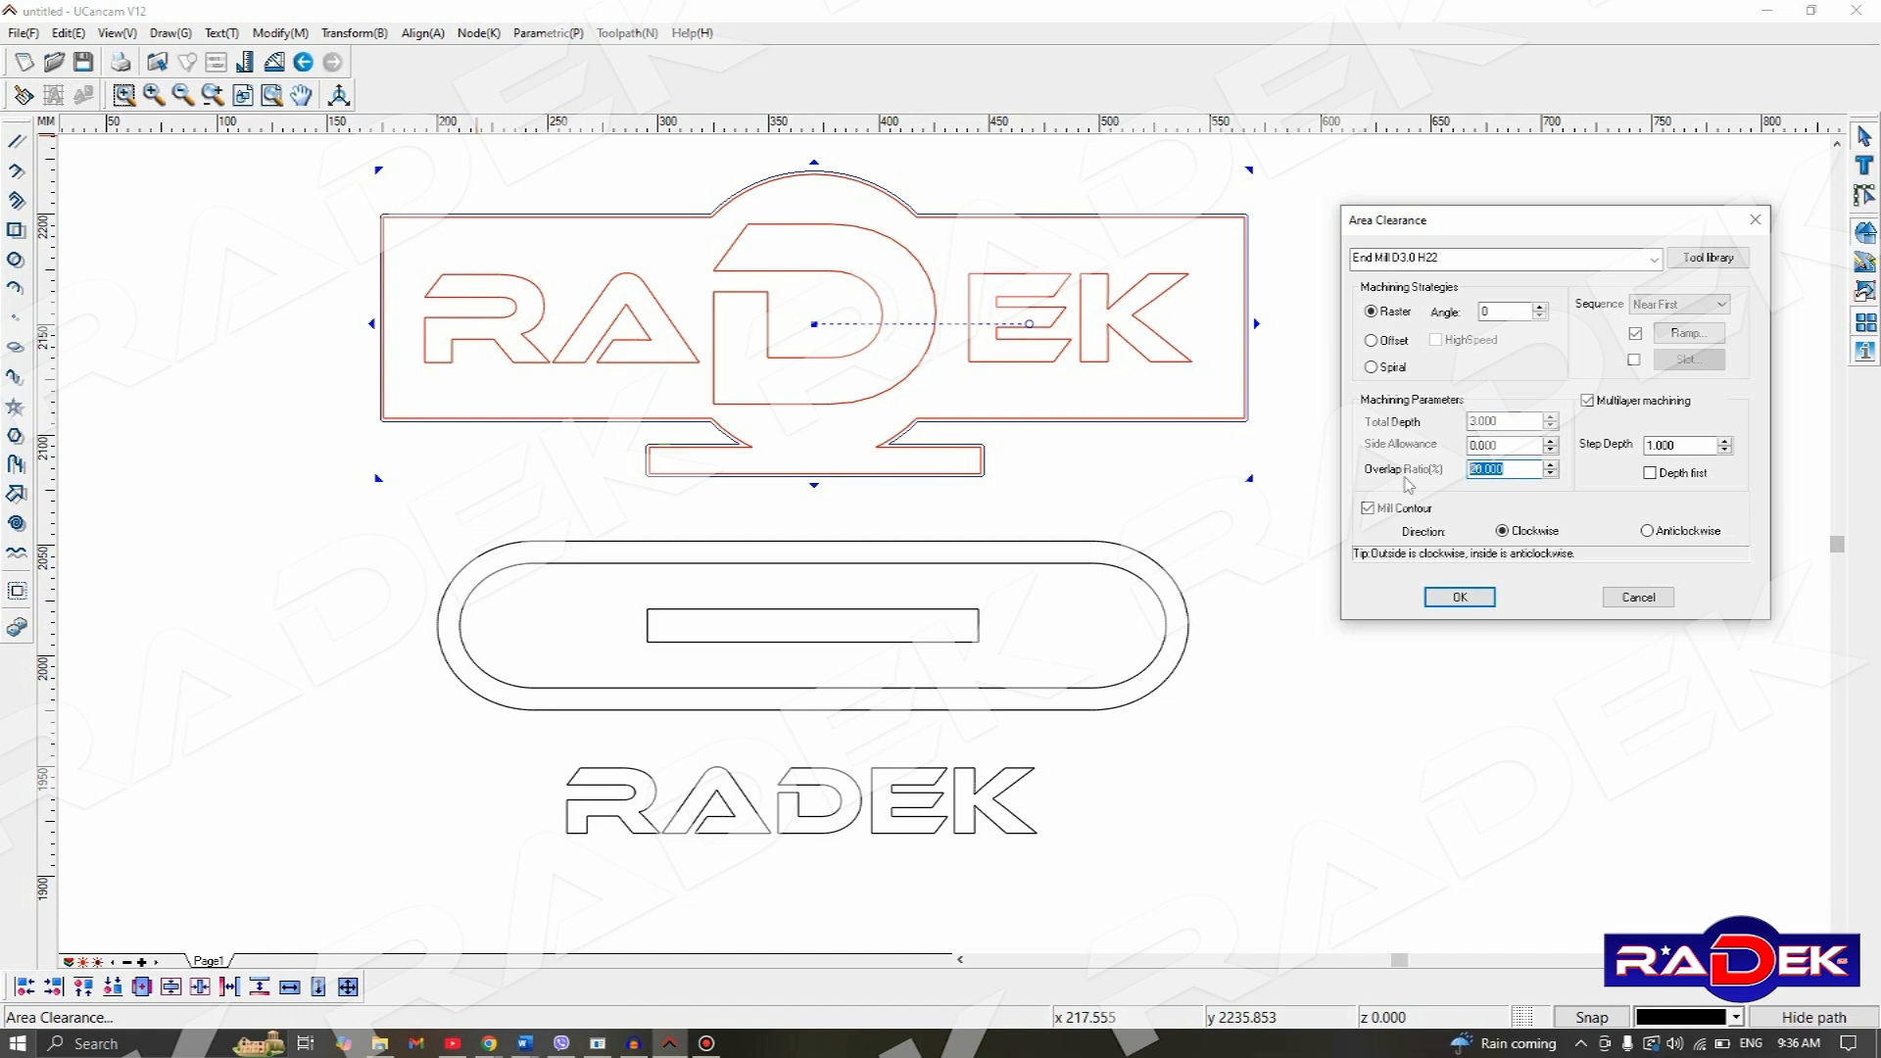
left_click(1371, 341)
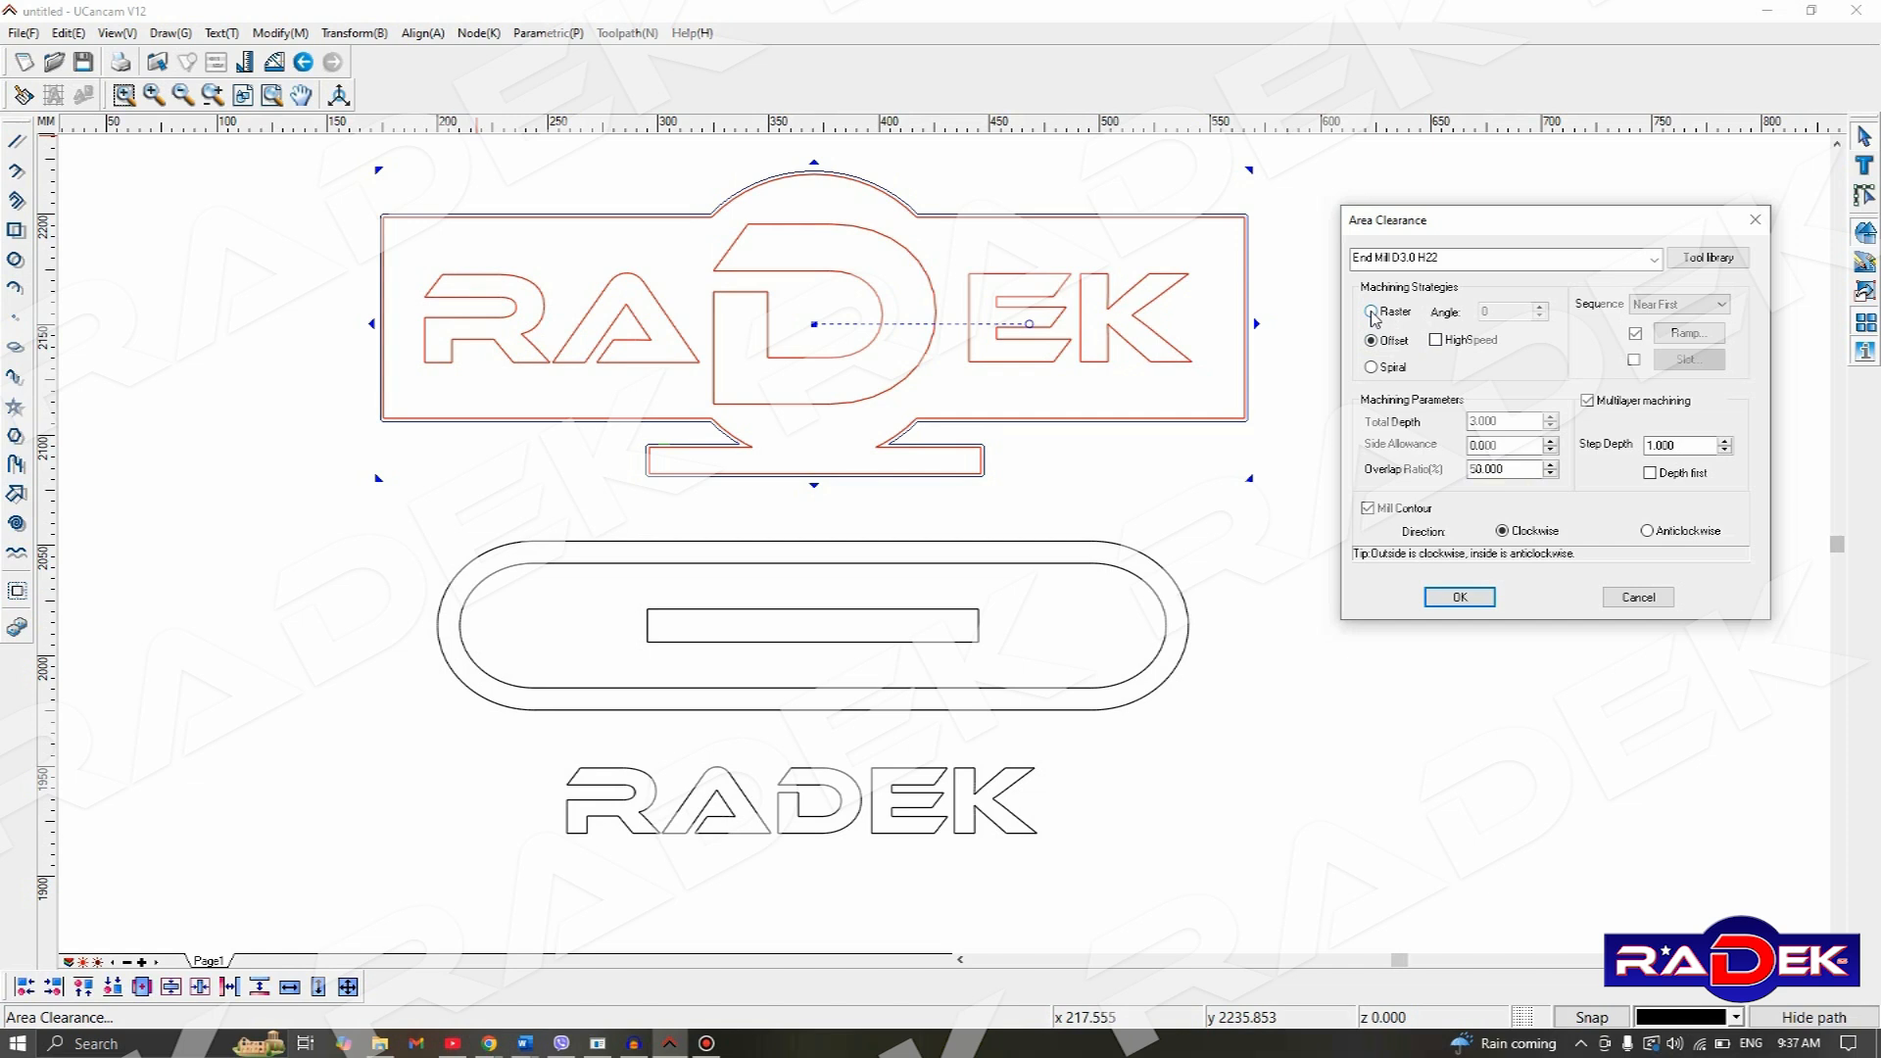
left_click(1372, 312)
double_click(1526, 465)
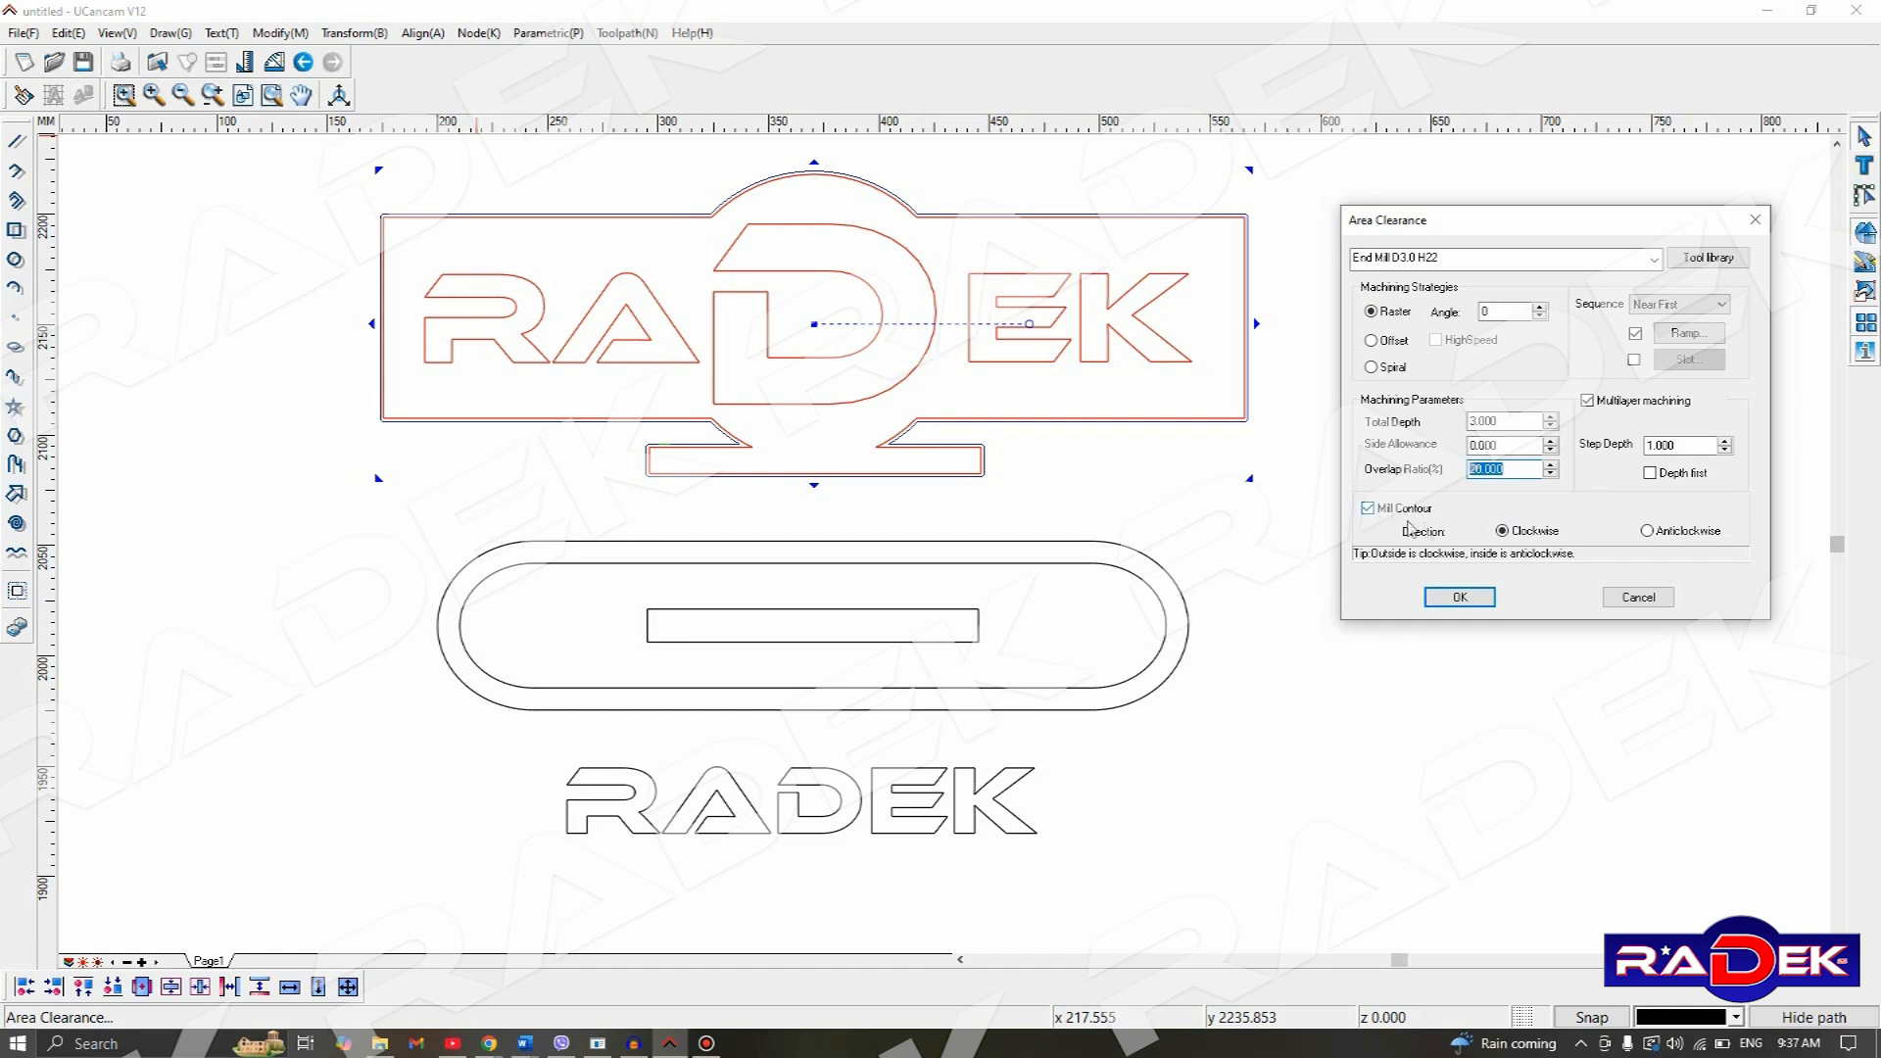
left_click(1502, 531)
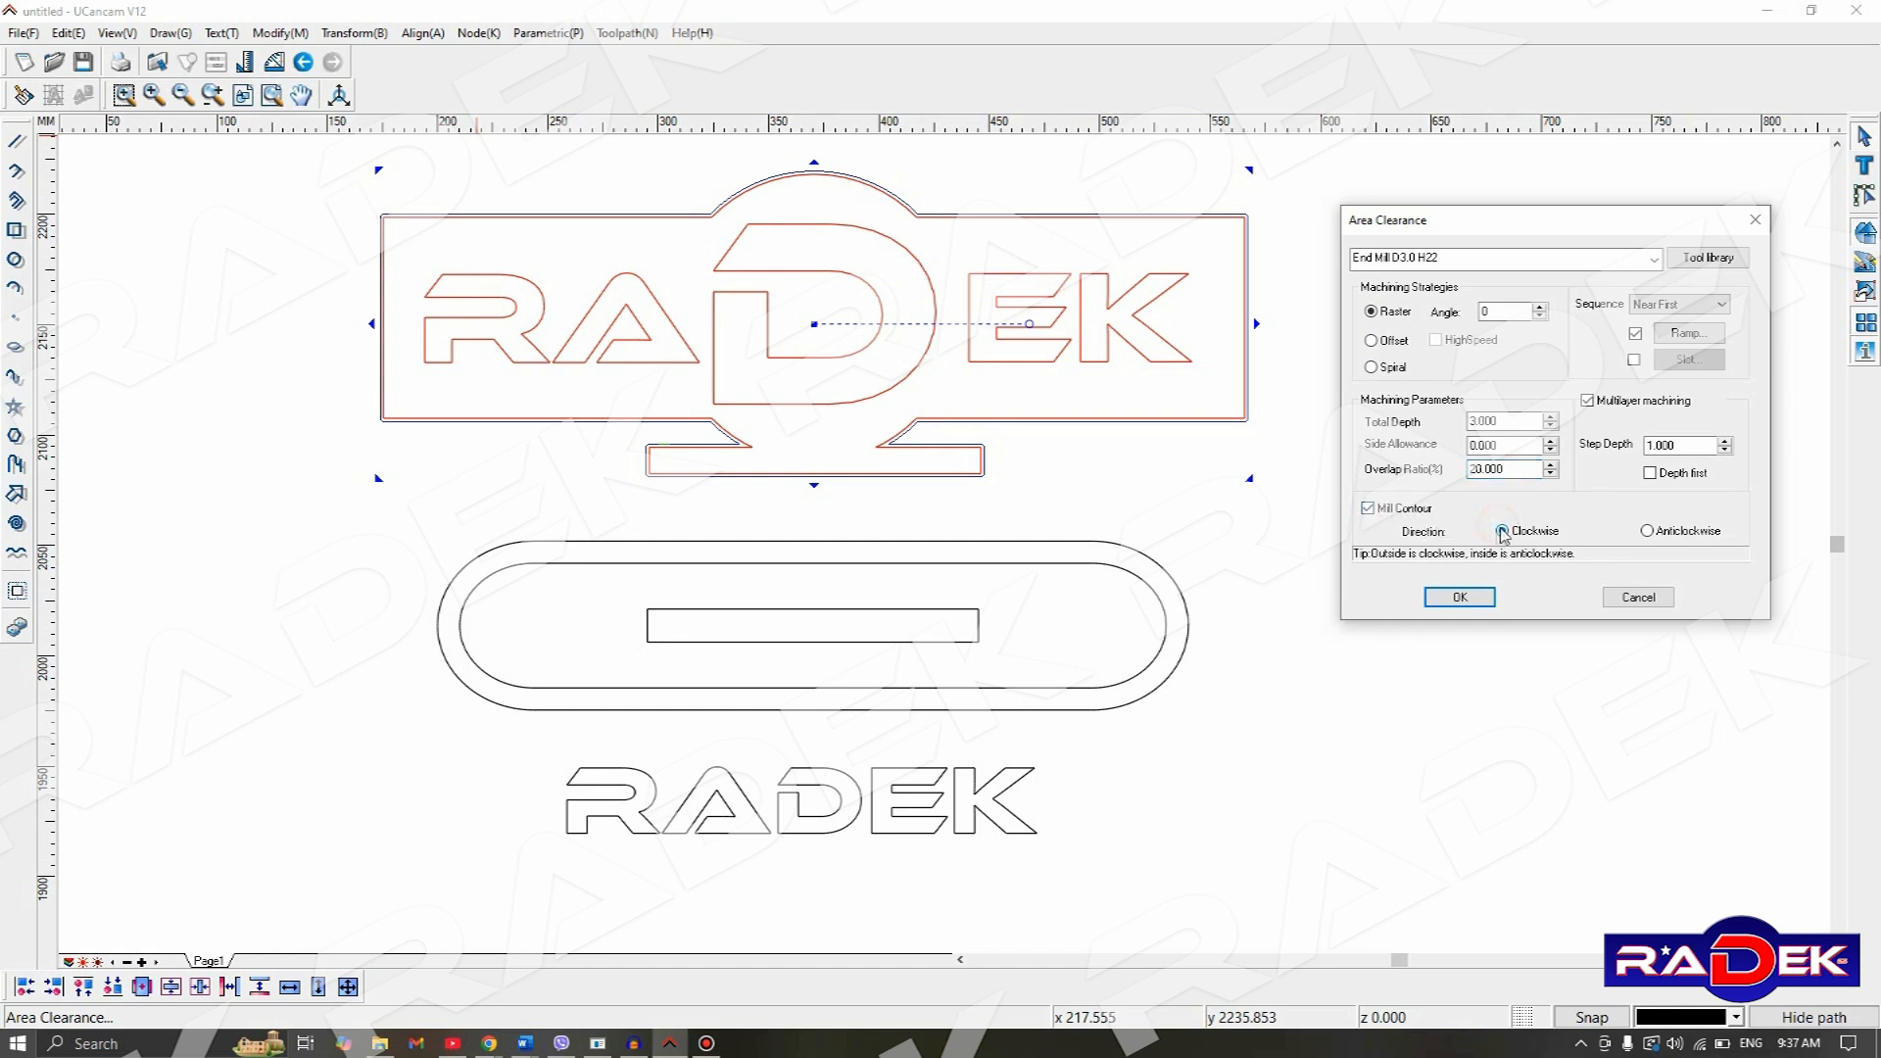
left_click(1458, 599)
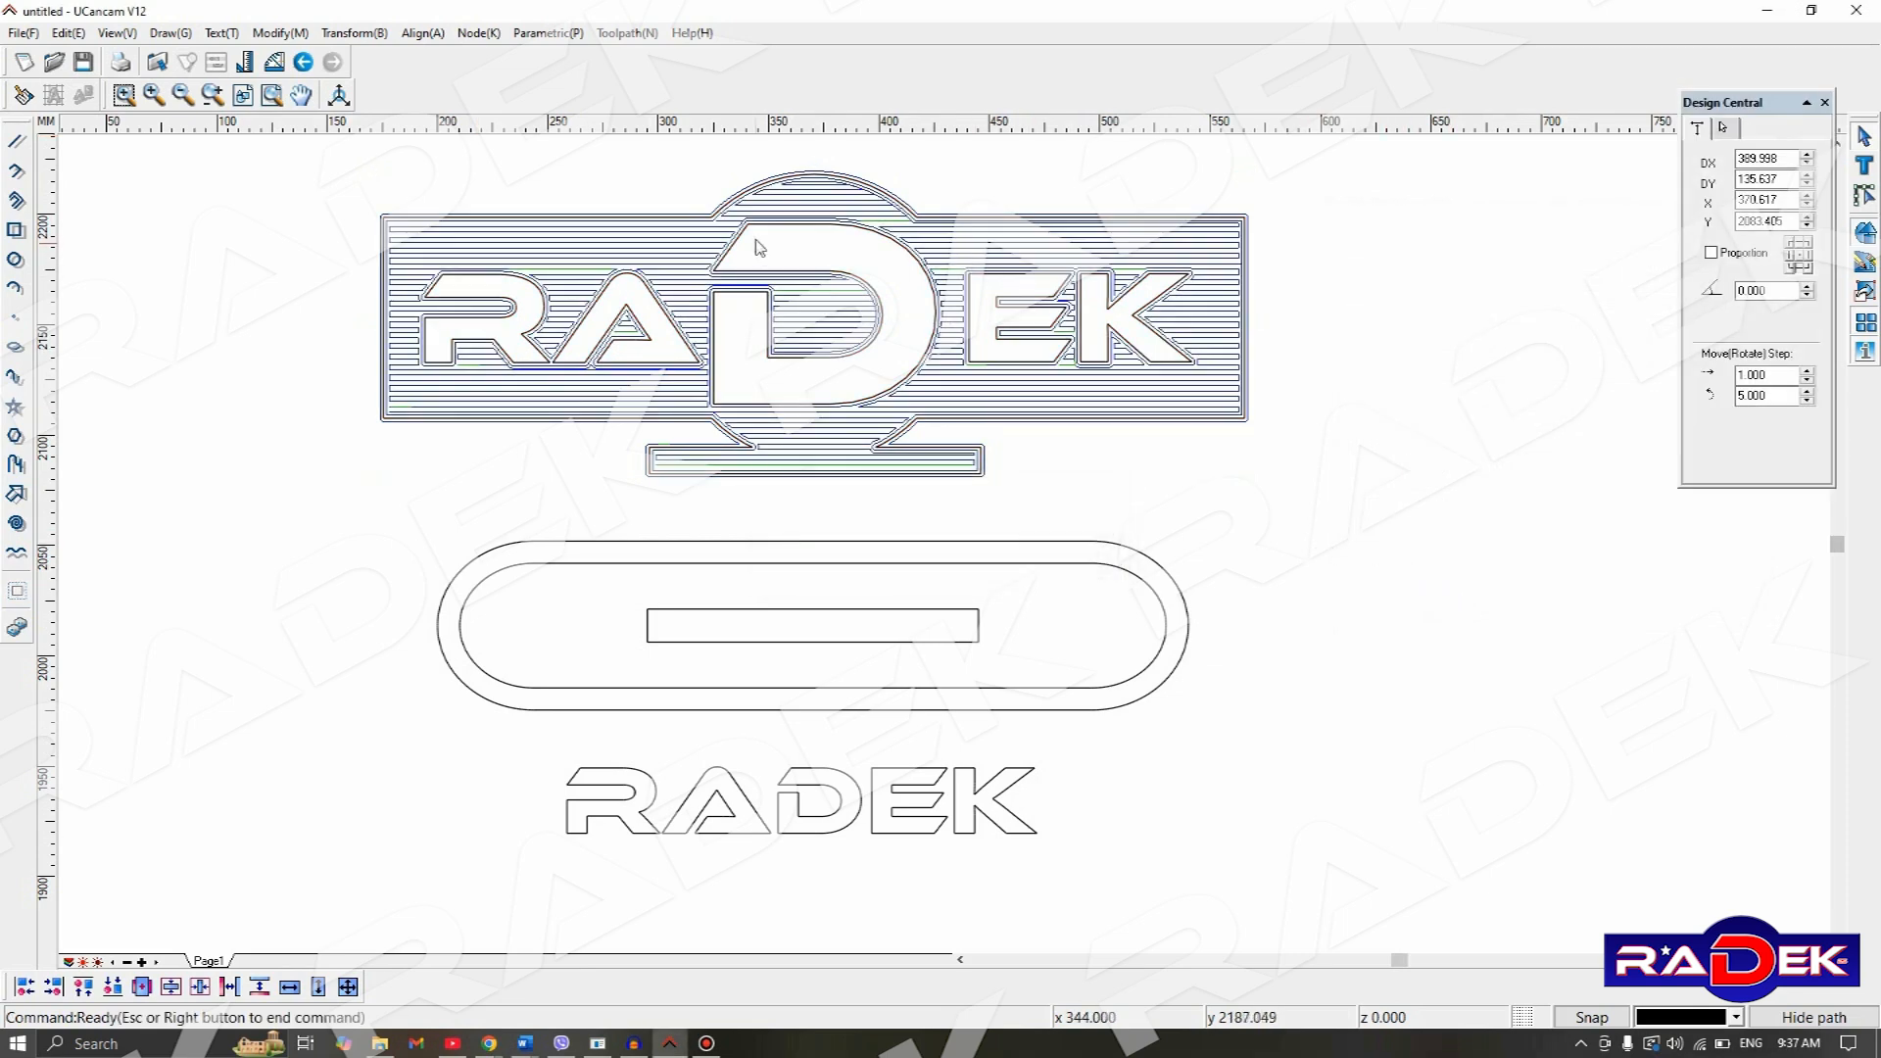
- Select the base's two rounded outlines and slot below the sign, and clear the selection
scroll(662, 155, "up", 3)
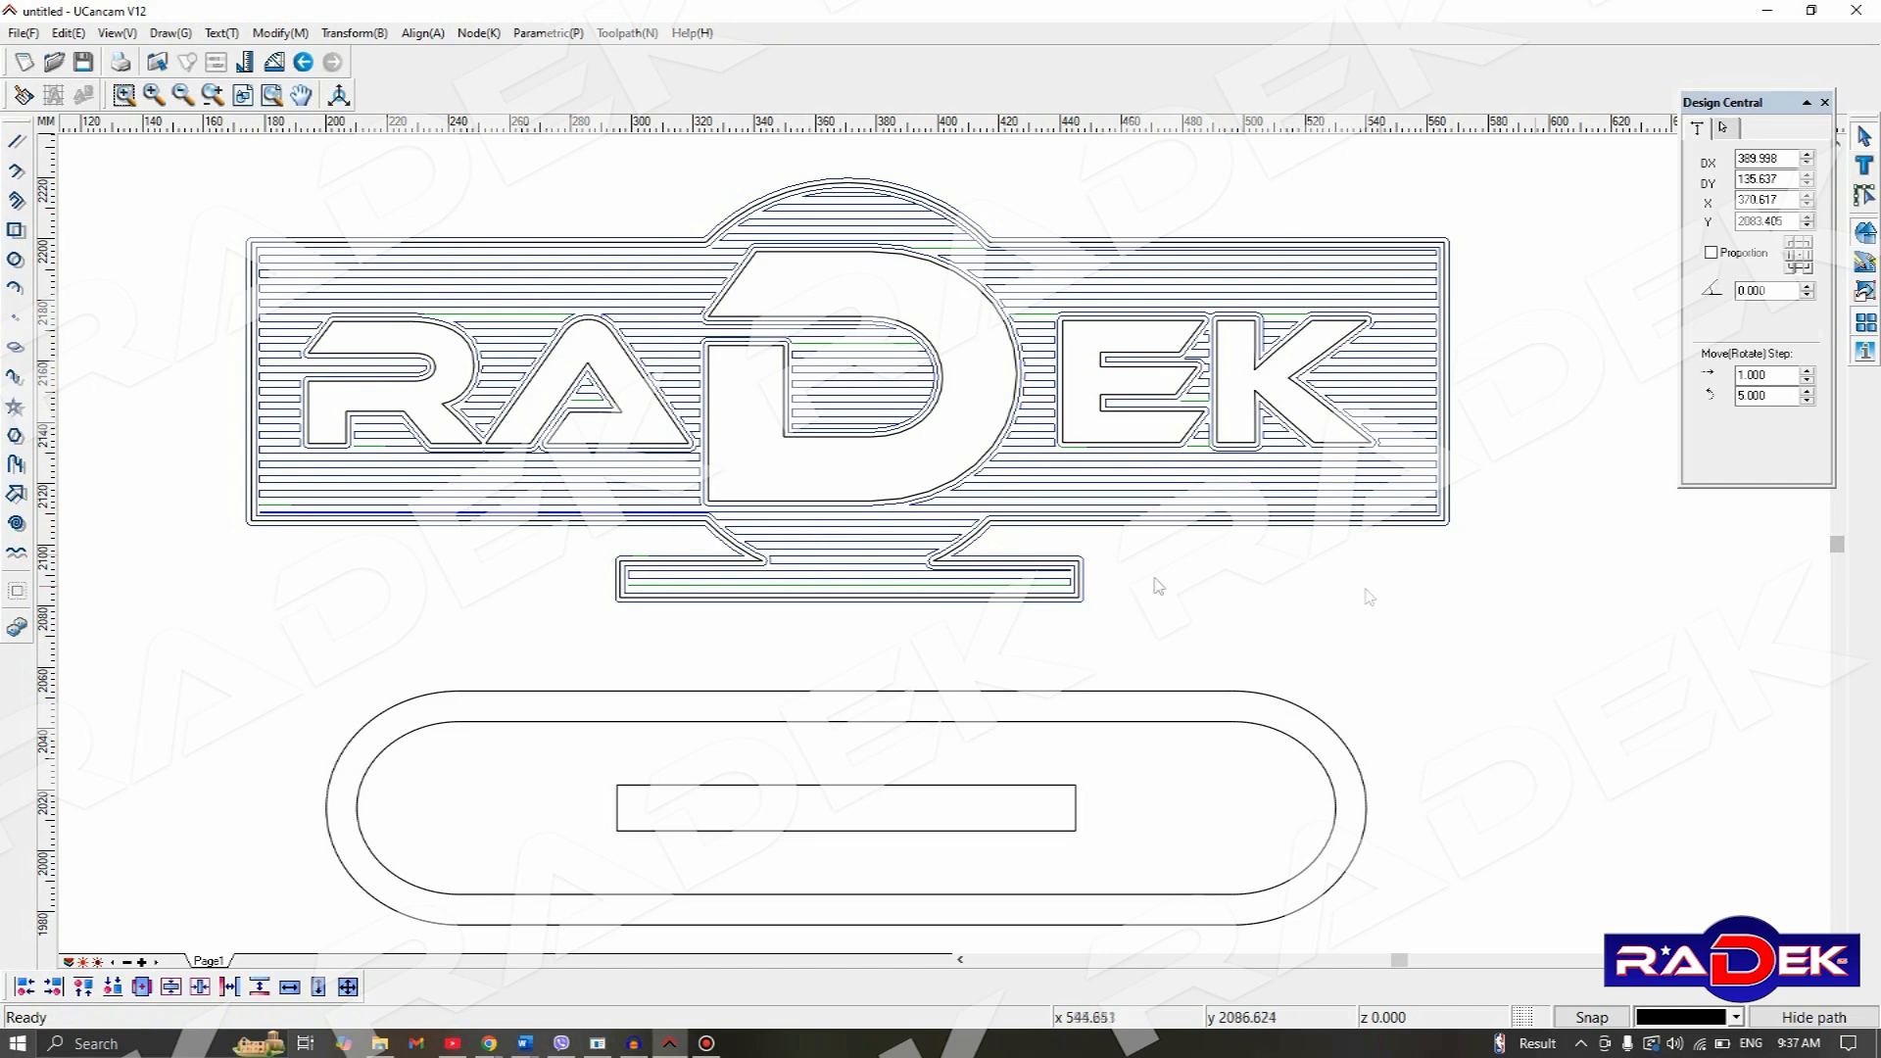
scroll(643, 650, "down", 1)
middle_click_drag(828, 654, 870, 504)
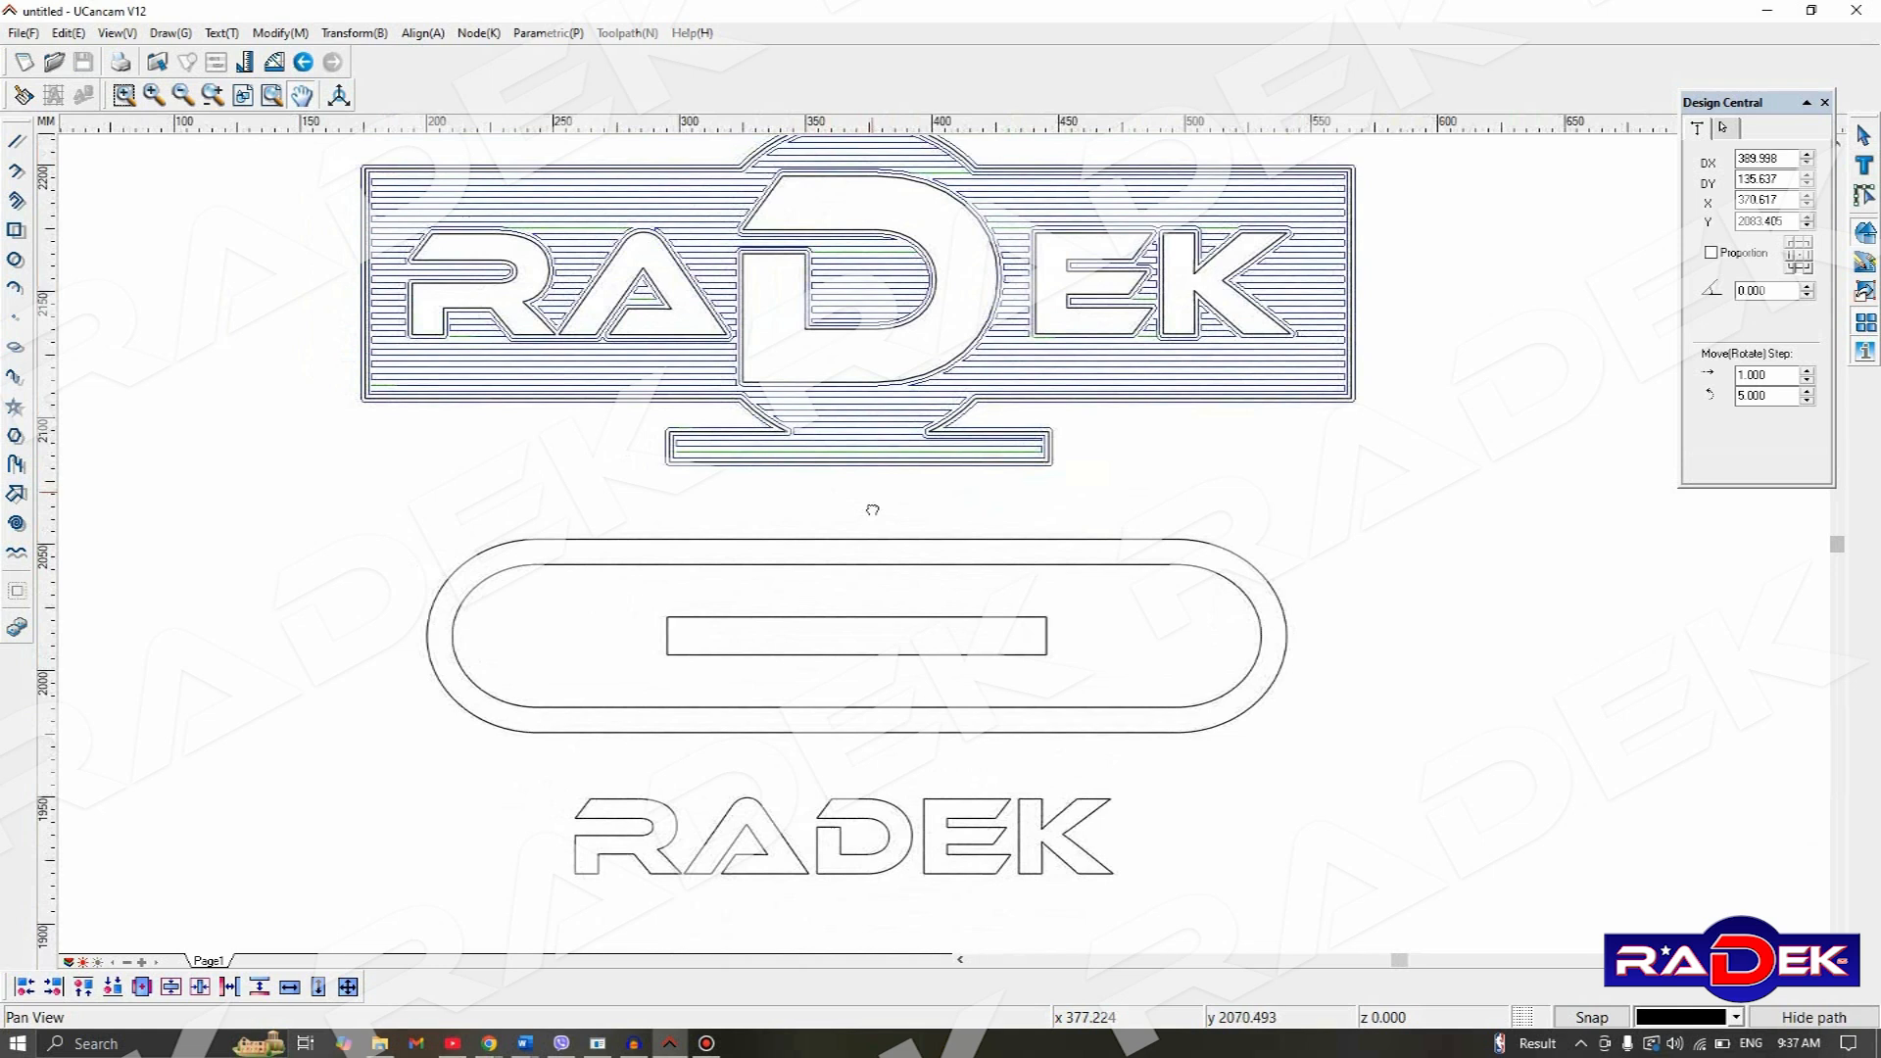
left_click_drag(353, 503, 1373, 769)
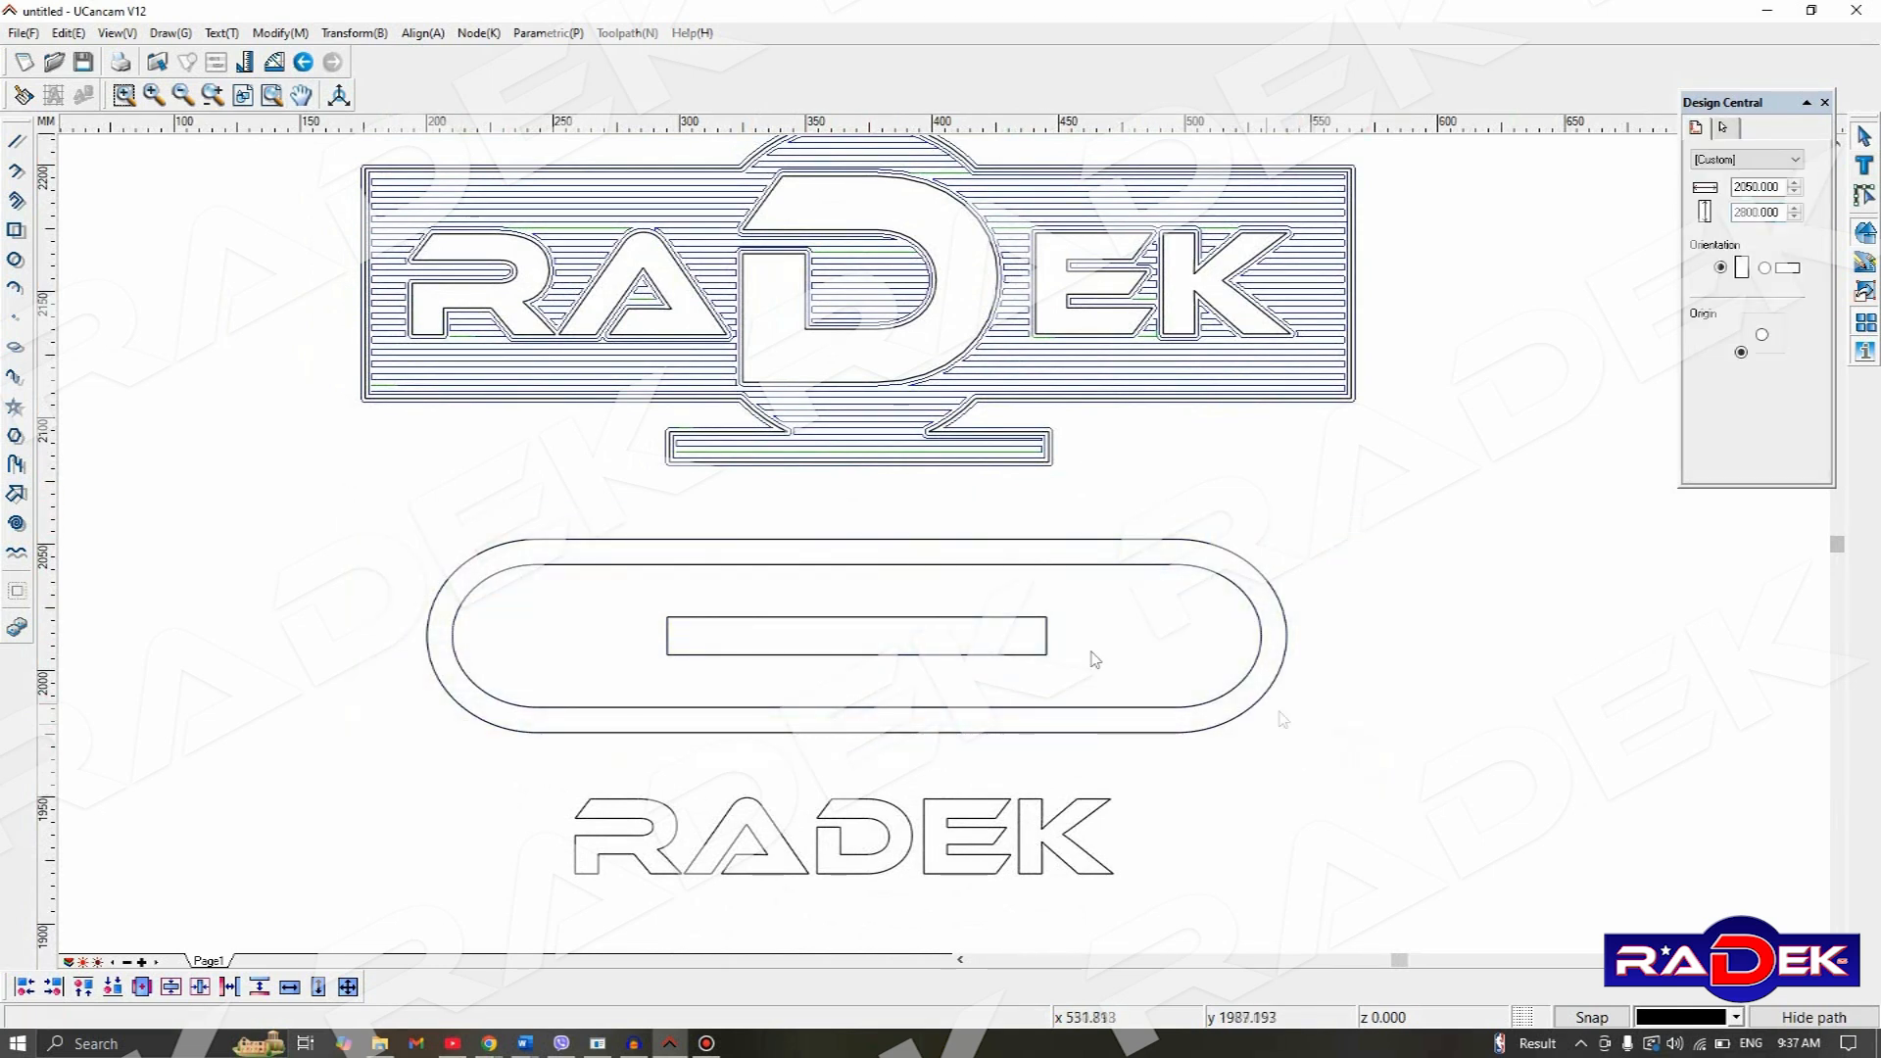
left_click_drag(345, 502, 1323, 759)
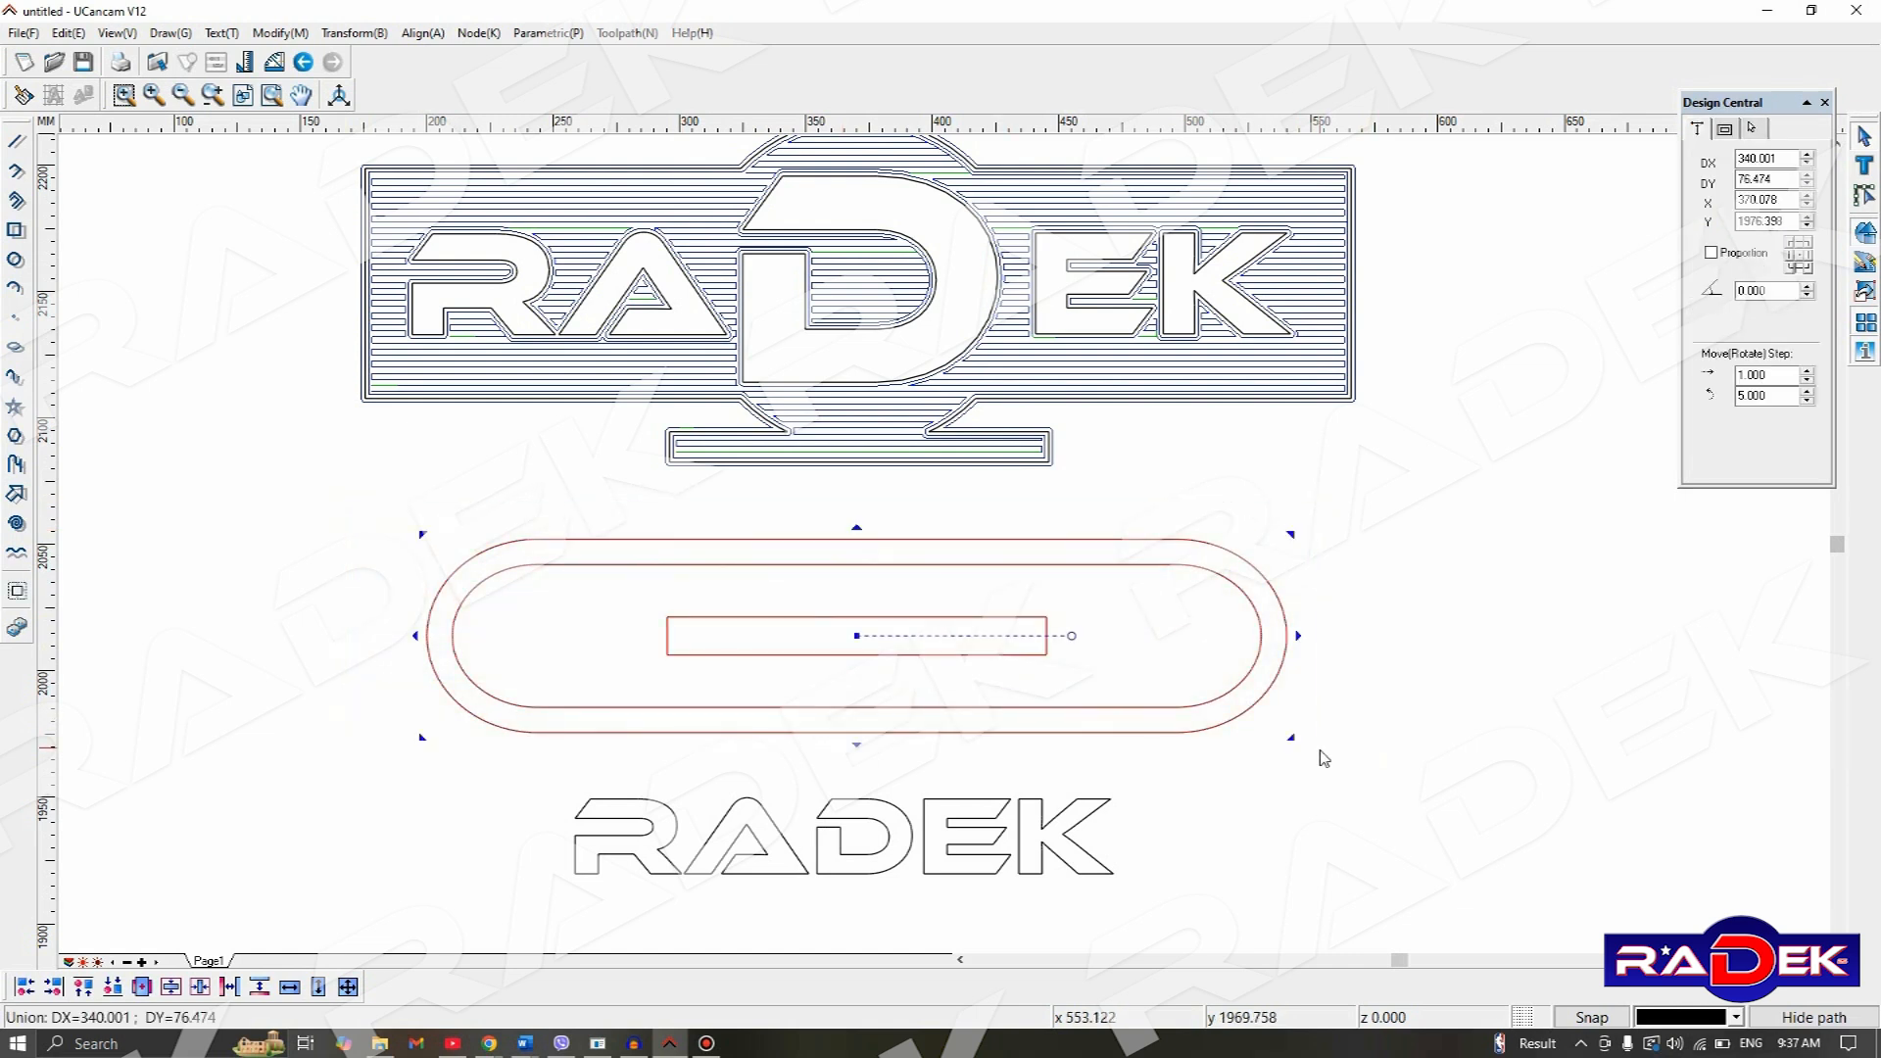
left_click(1331, 723)
left_click(1278, 600)
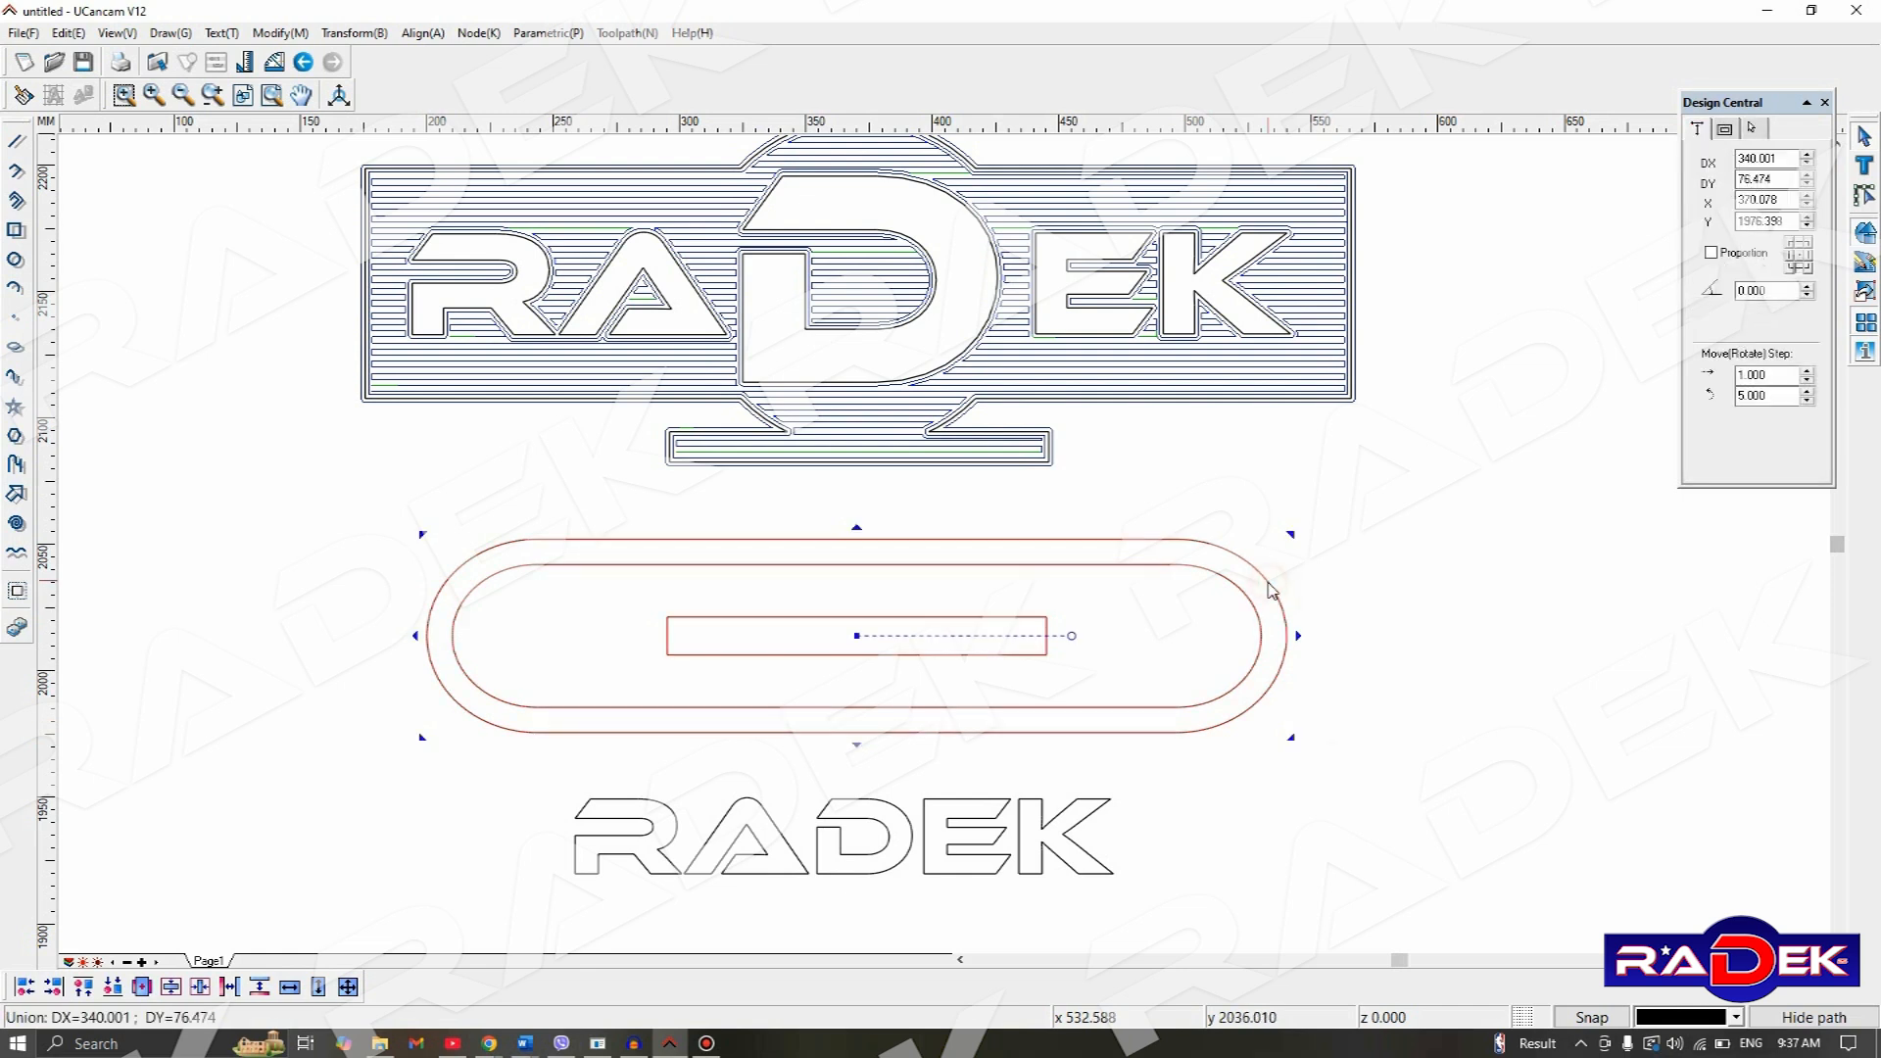
left_click(333, 176)
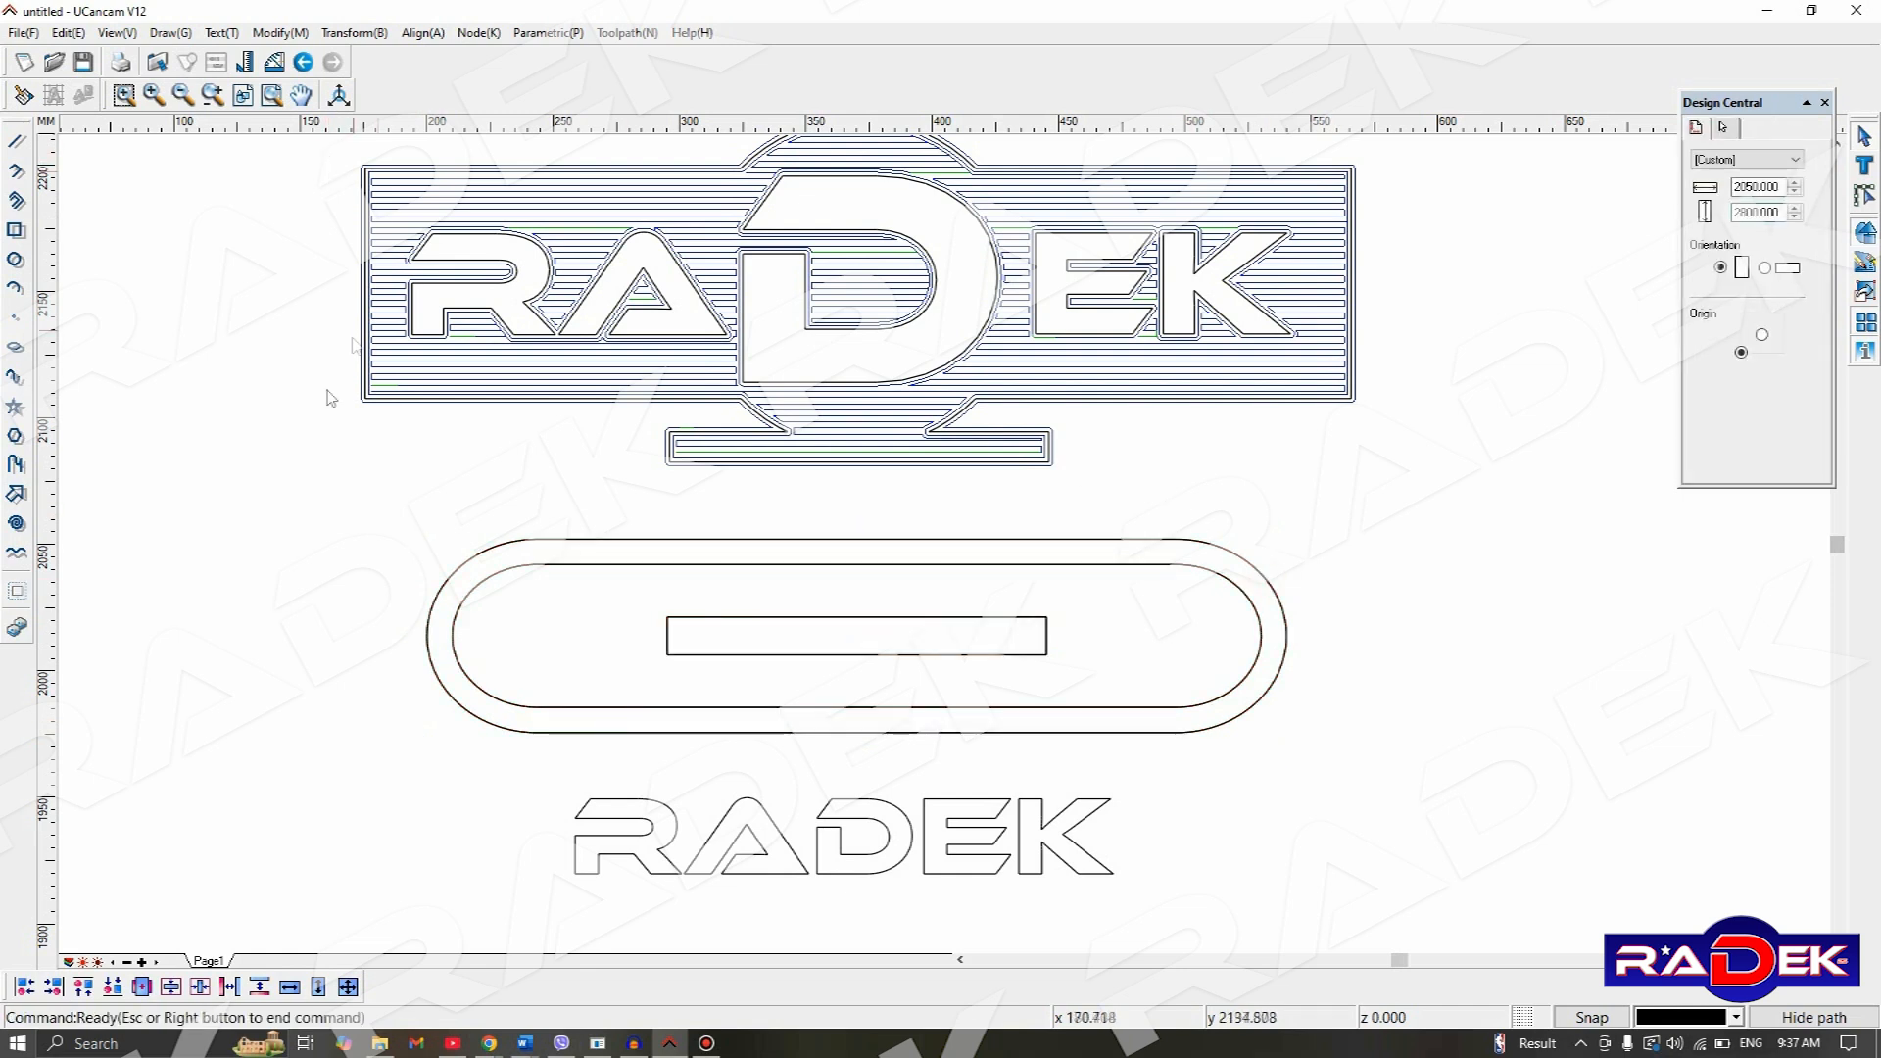
- Generate an outside clockwise profile toolpath on the base's outer outline with End Mill D3.0 H22, 18.2 mm depth, 3 mm layers and 30-degree ramp down
left_click(622, 542)
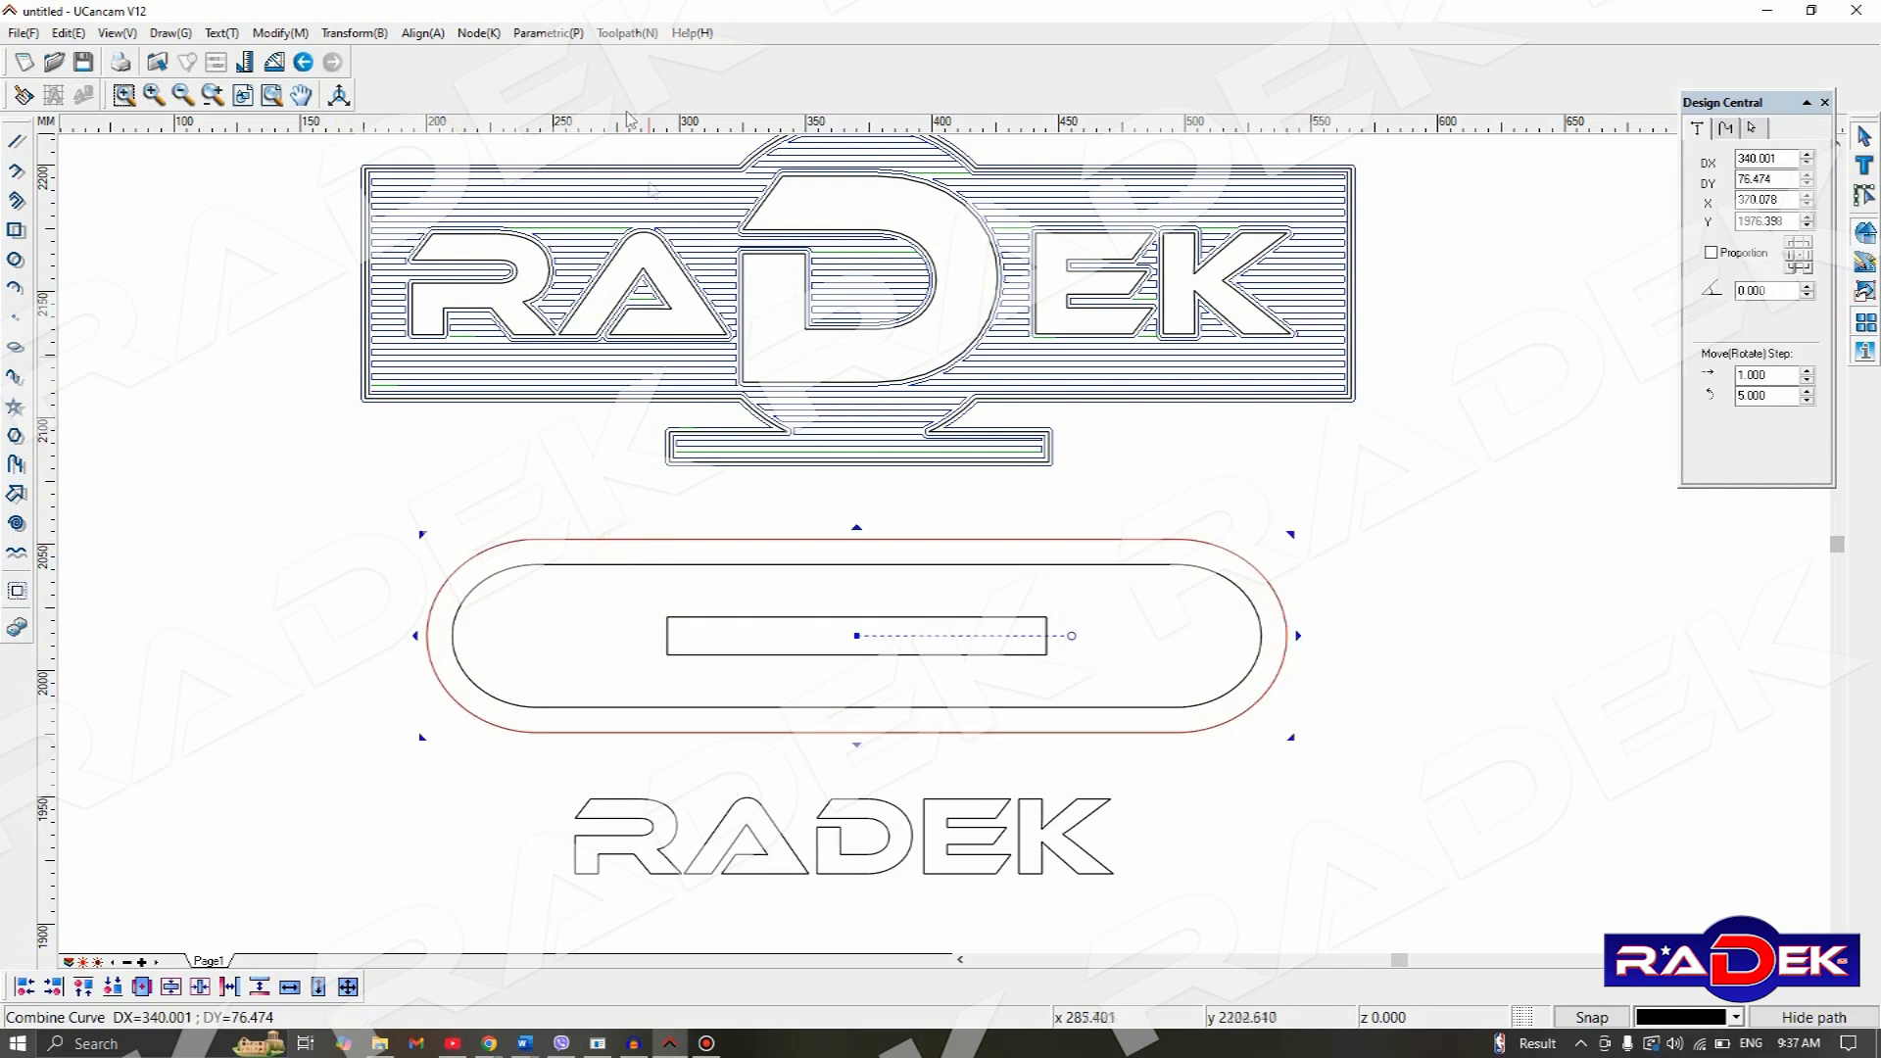
left_click(615, 34)
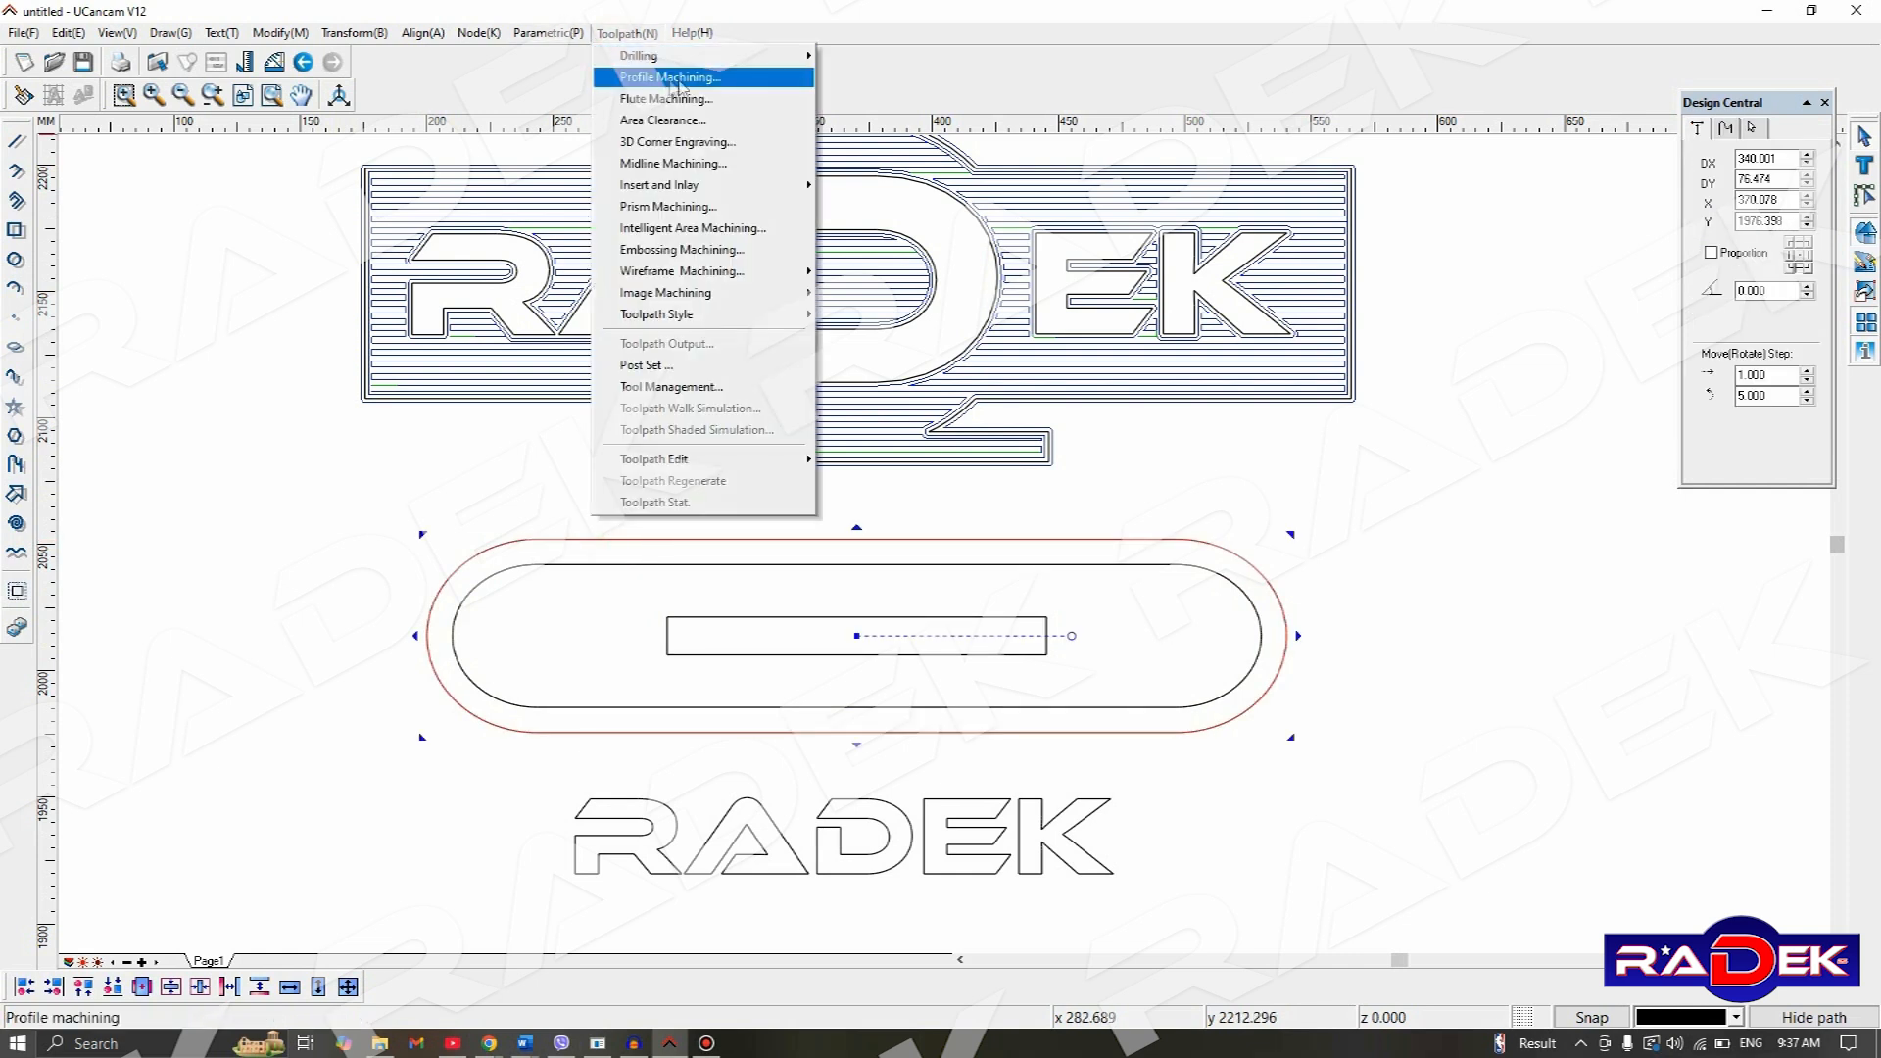
left_click(781, 86)
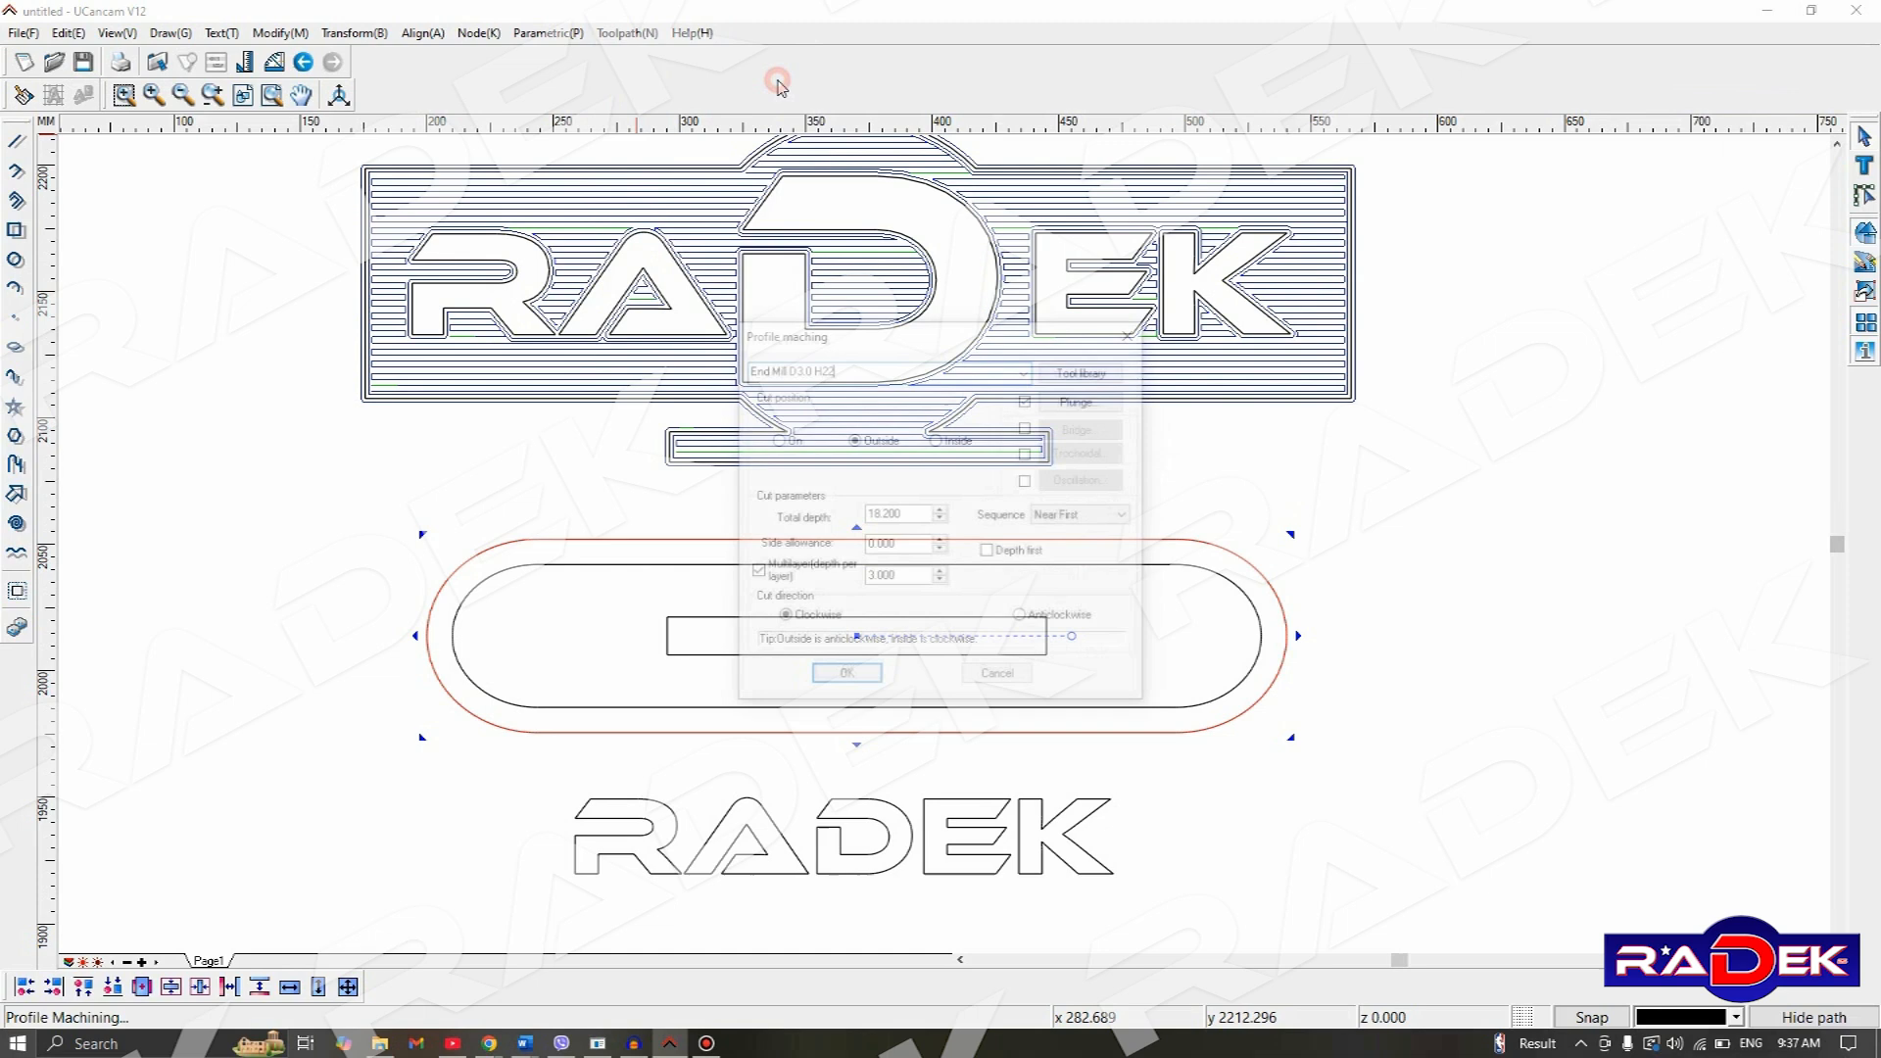
left_click_drag(882, 338, 1546, 214)
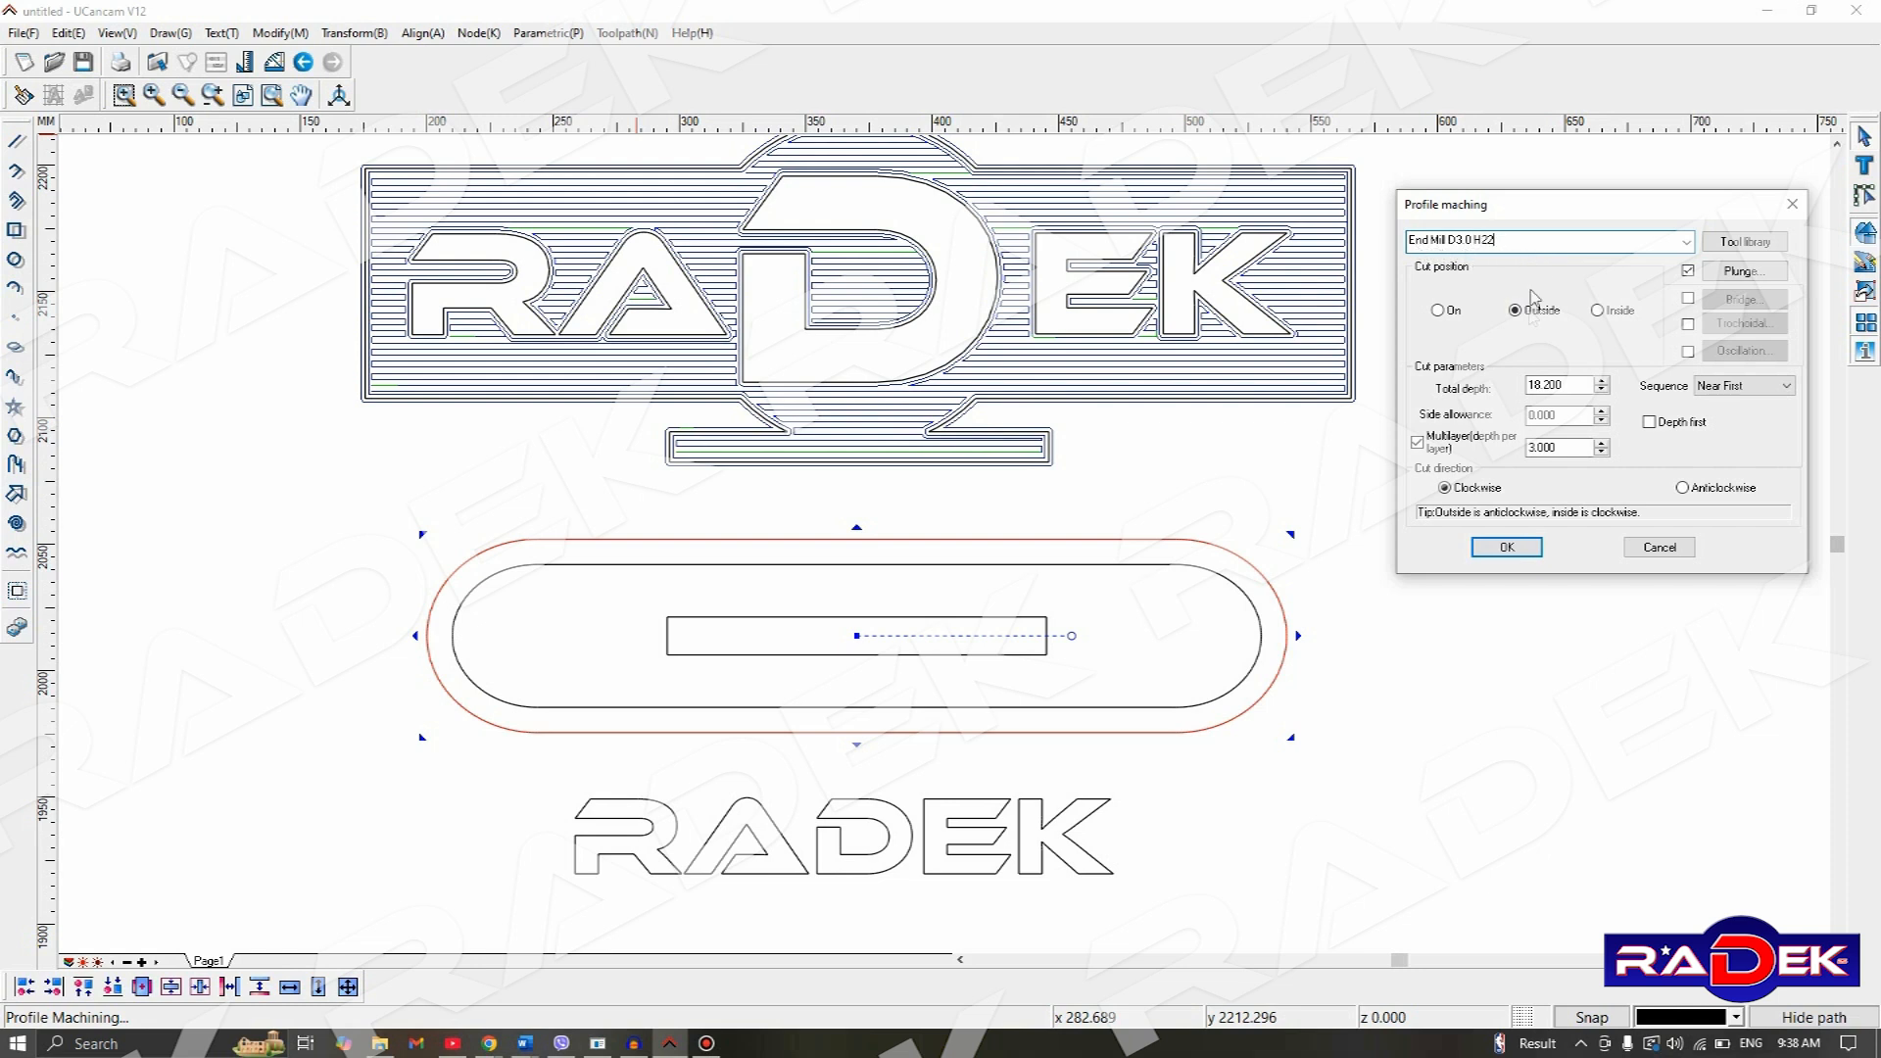
left_click_drag(1576, 384, 1469, 397)
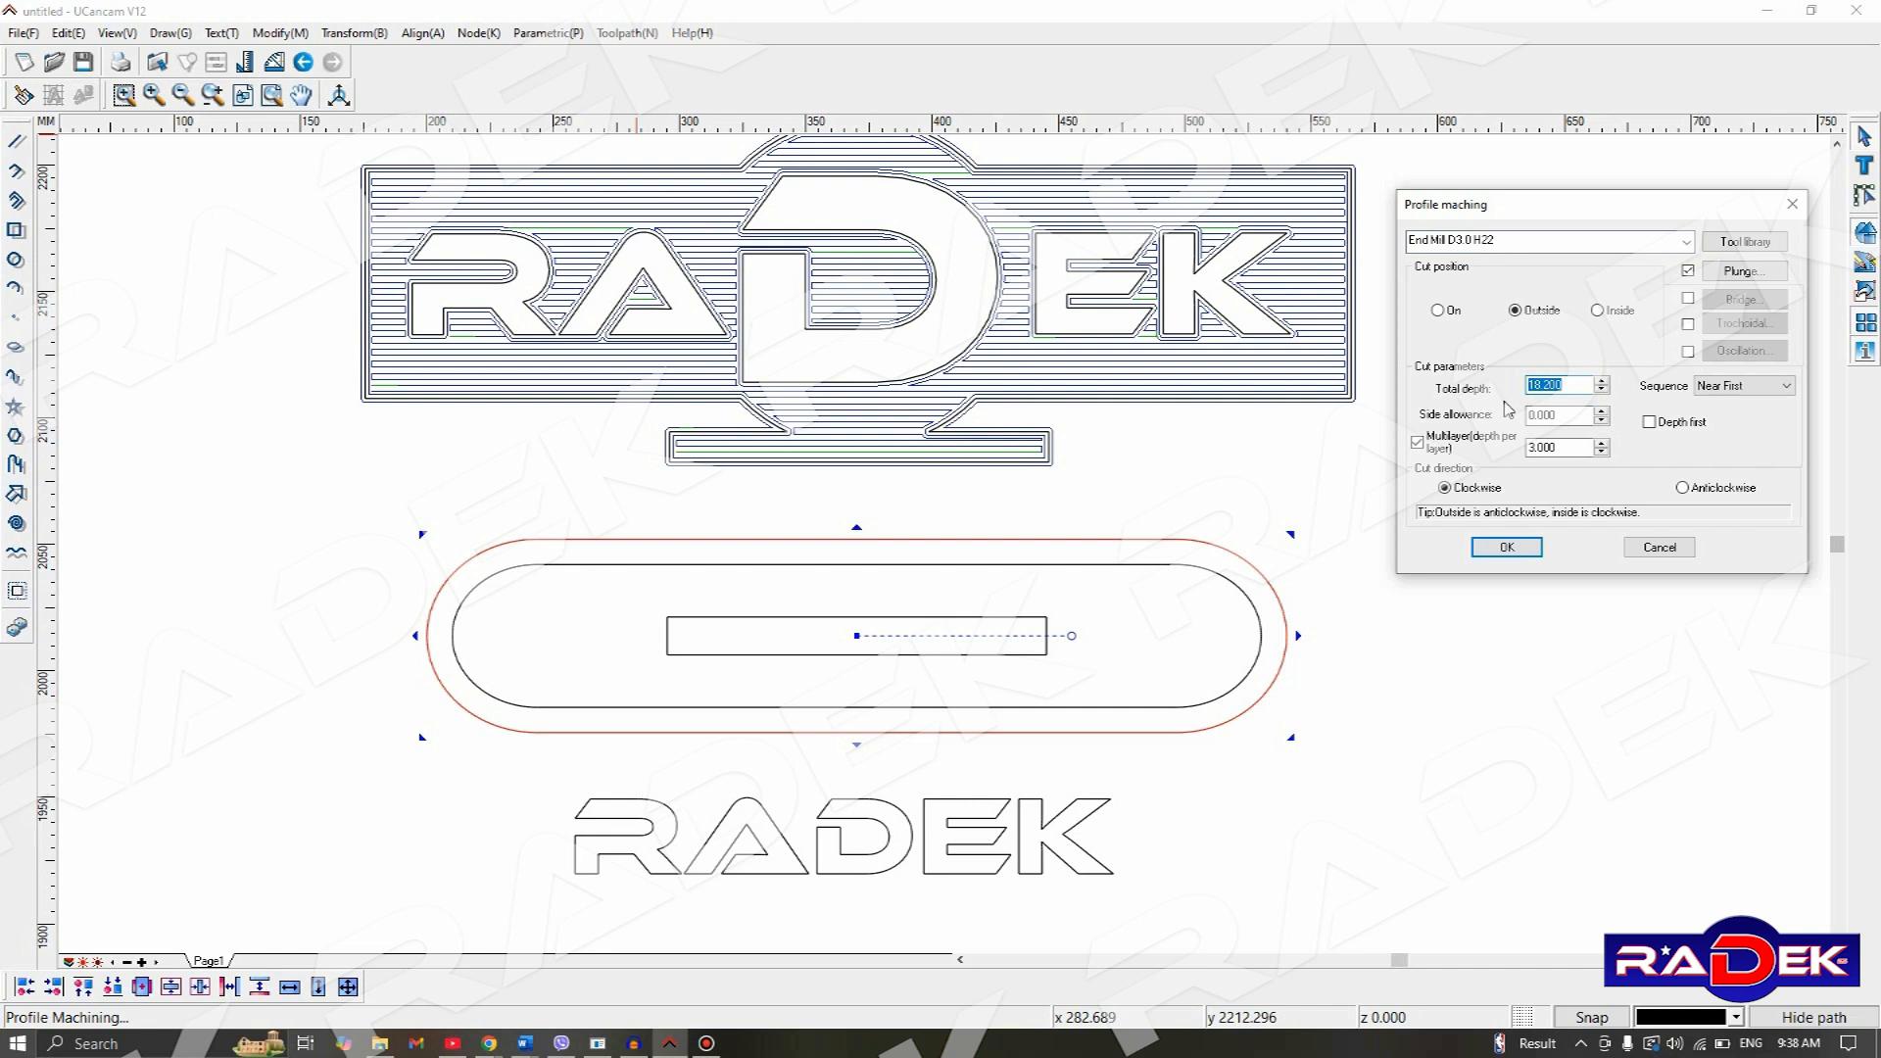
left_click_drag(1567, 448, 1520, 459)
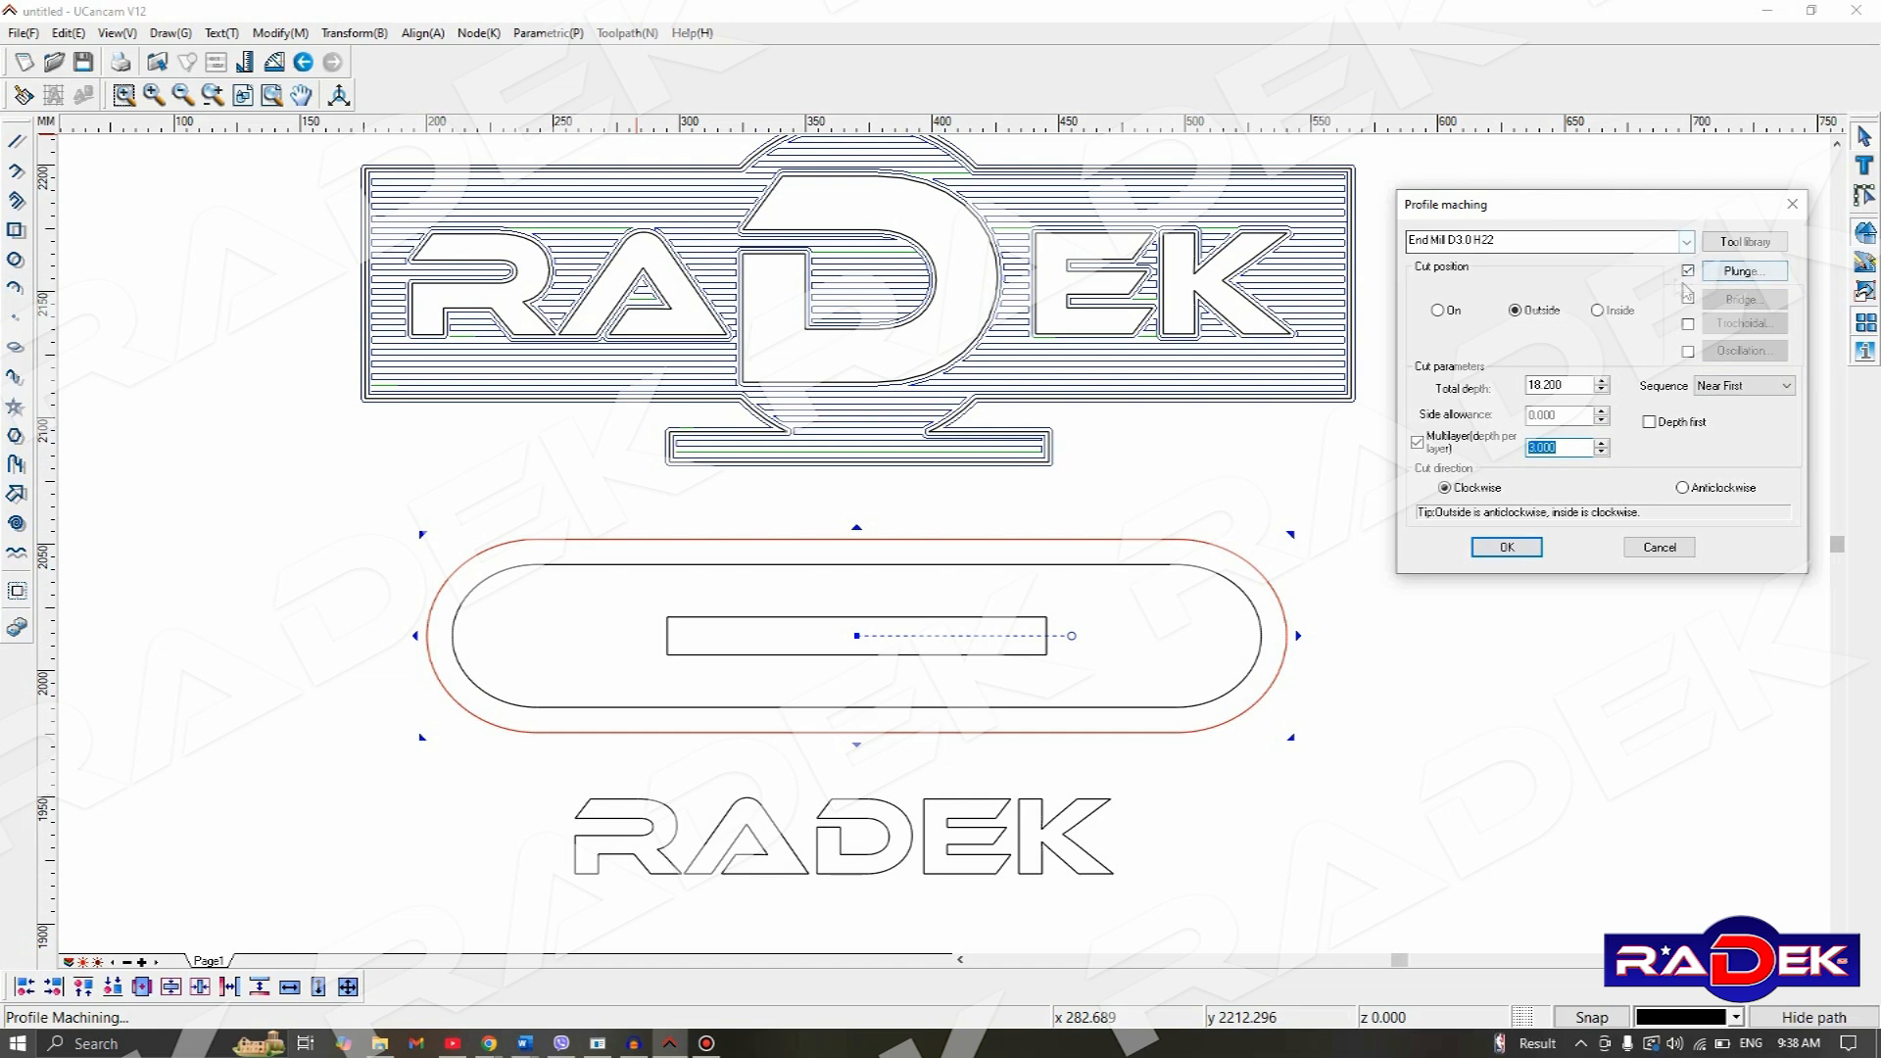
left_click(1716, 273)
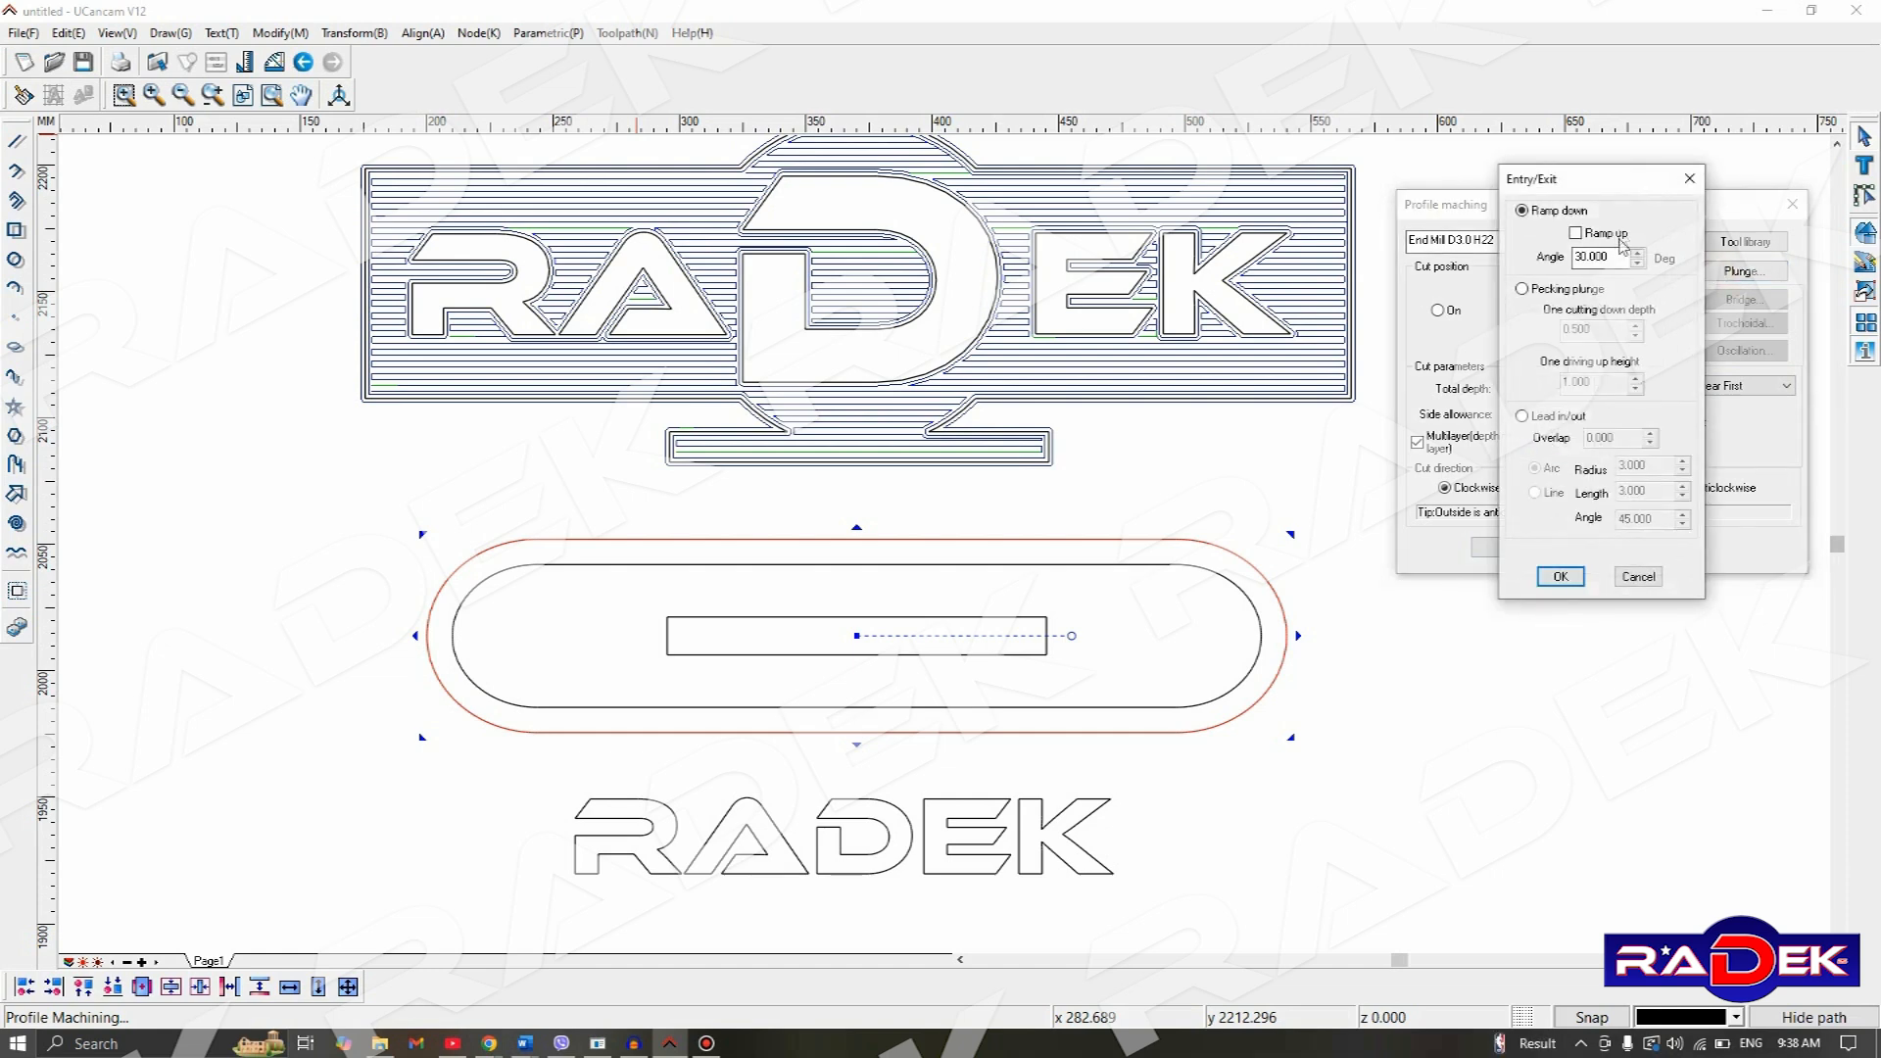
left_click_drag(1621, 184, 1270, 186)
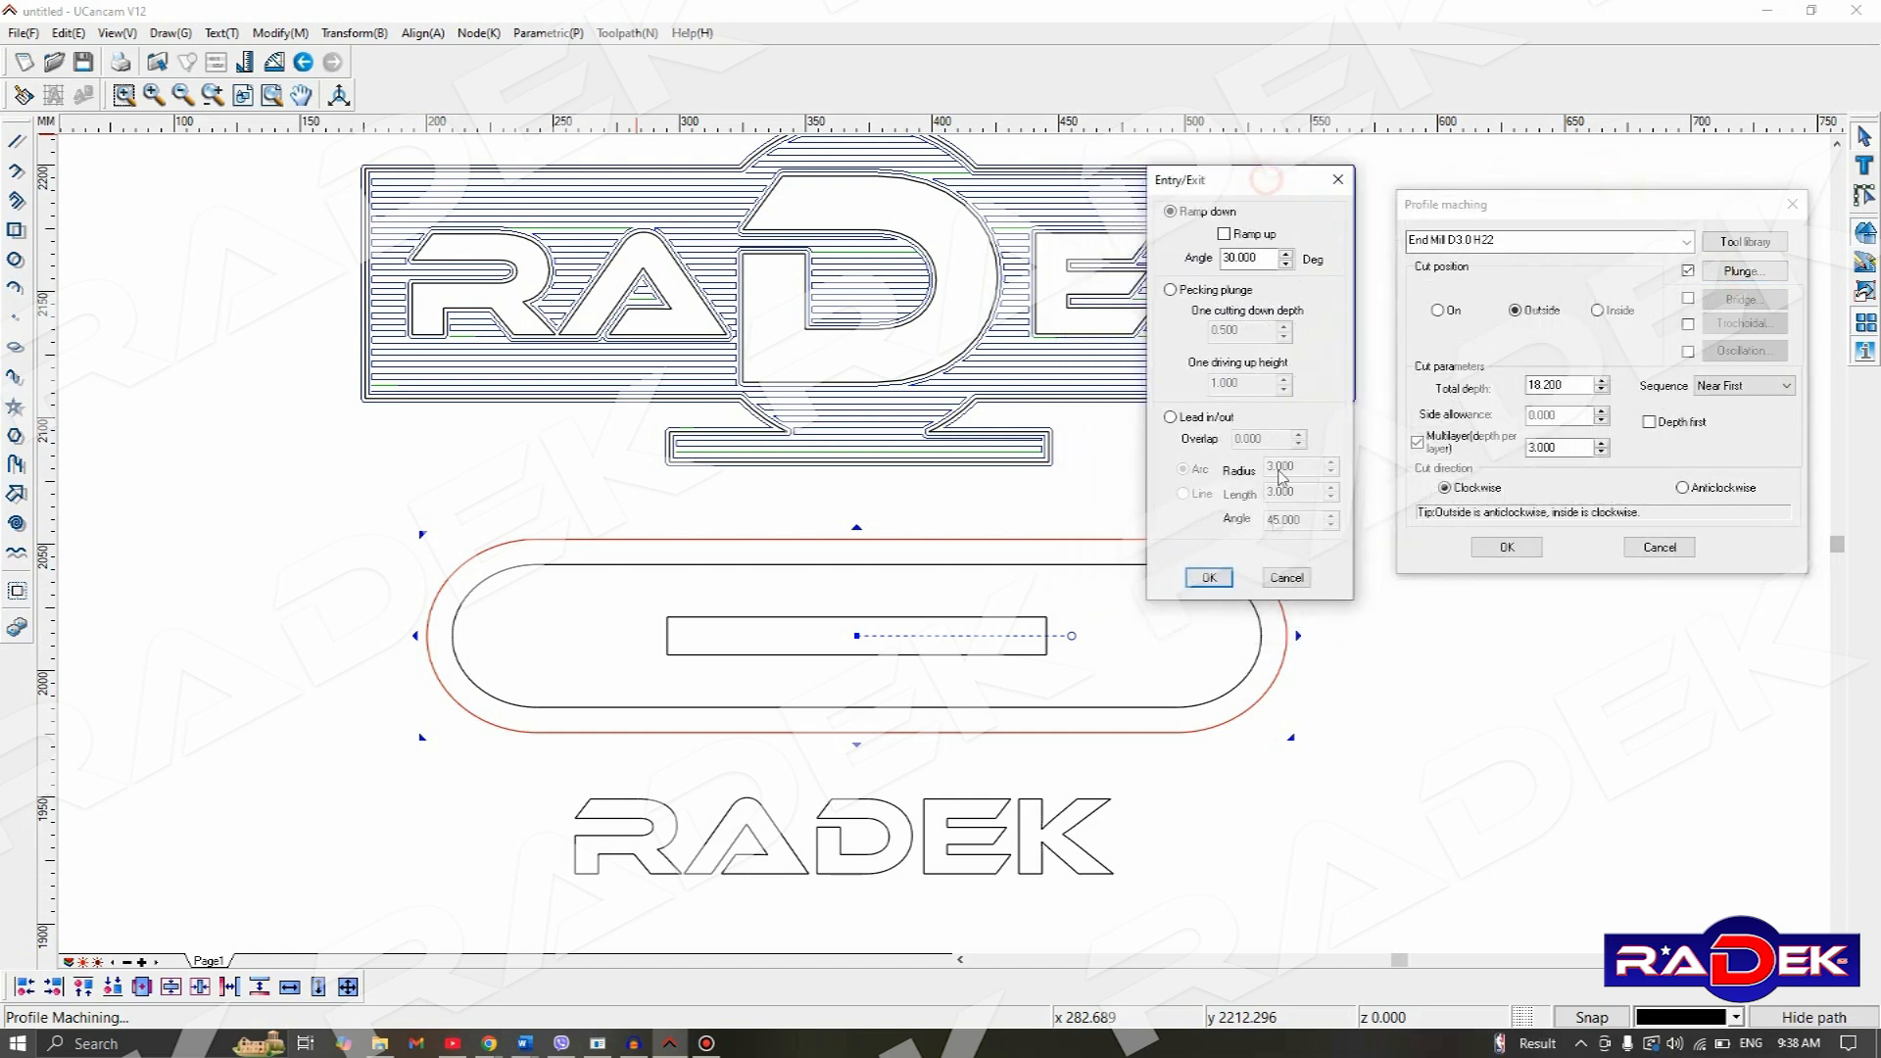
left_click(1211, 577)
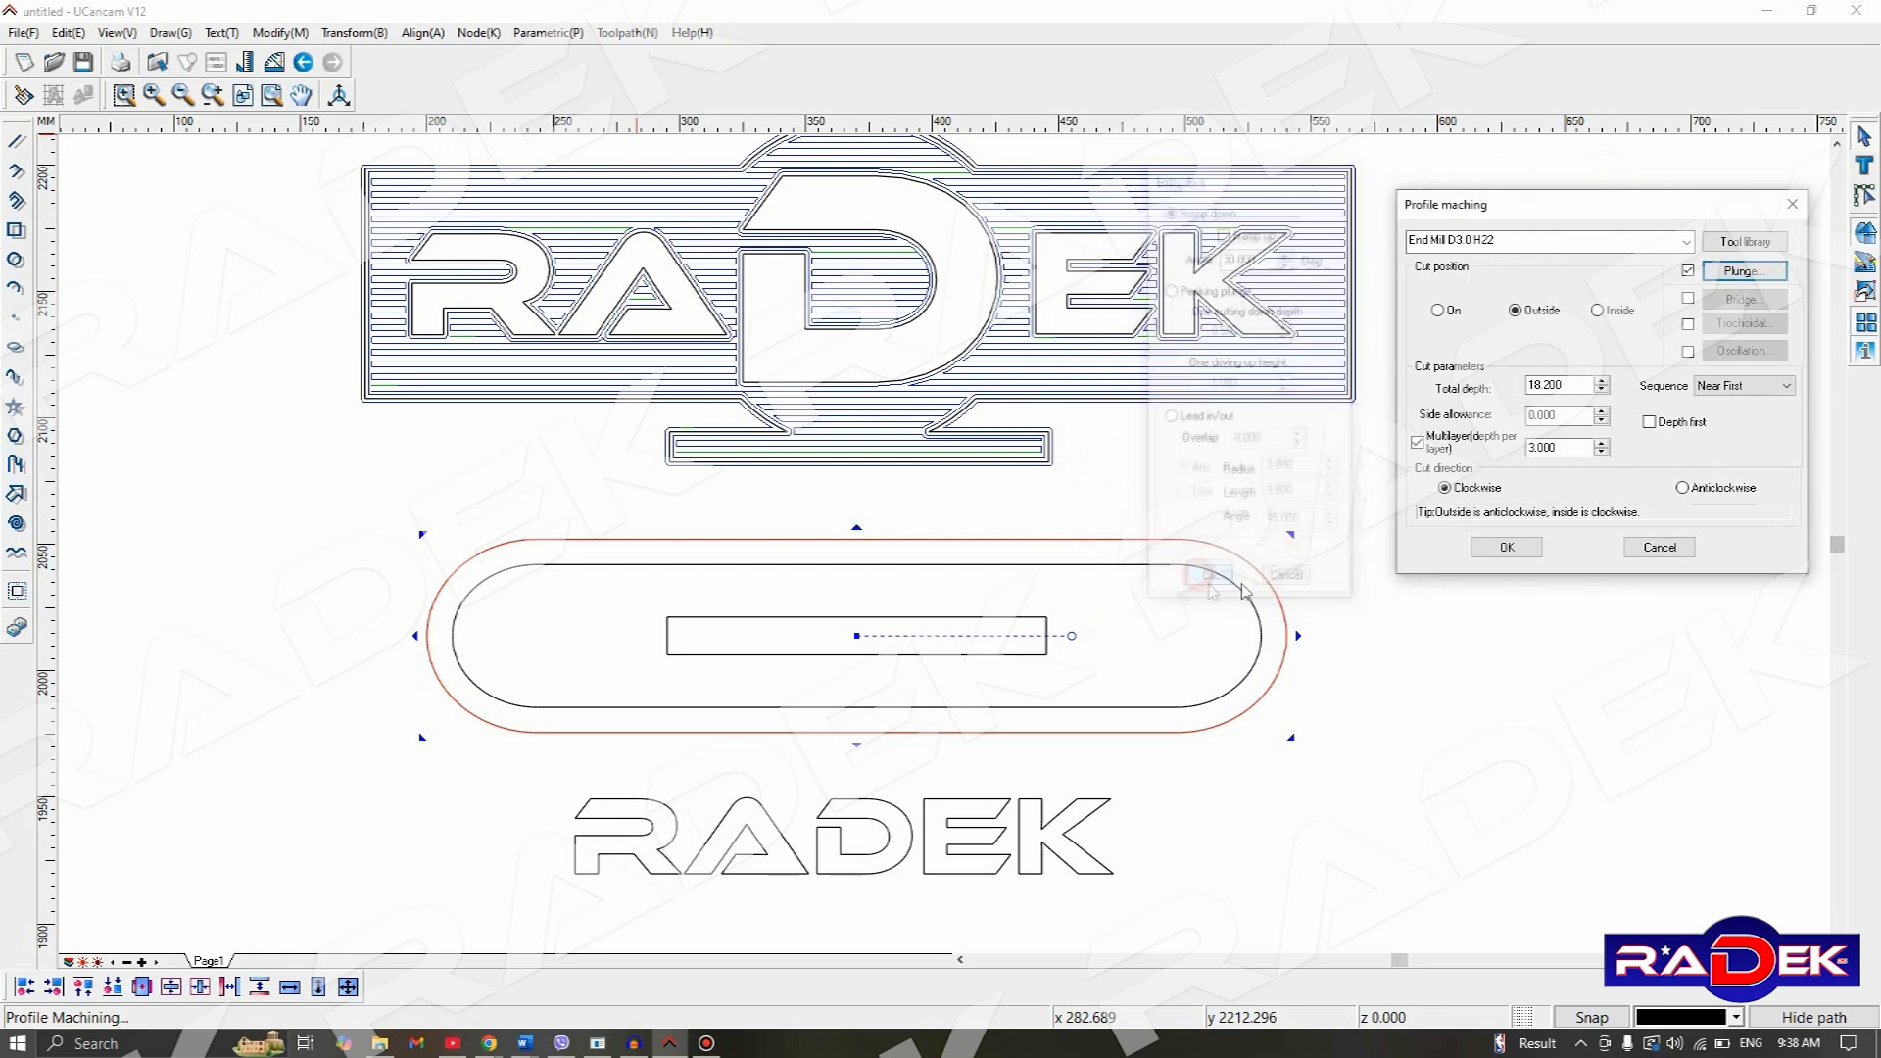
left_click(1482, 549)
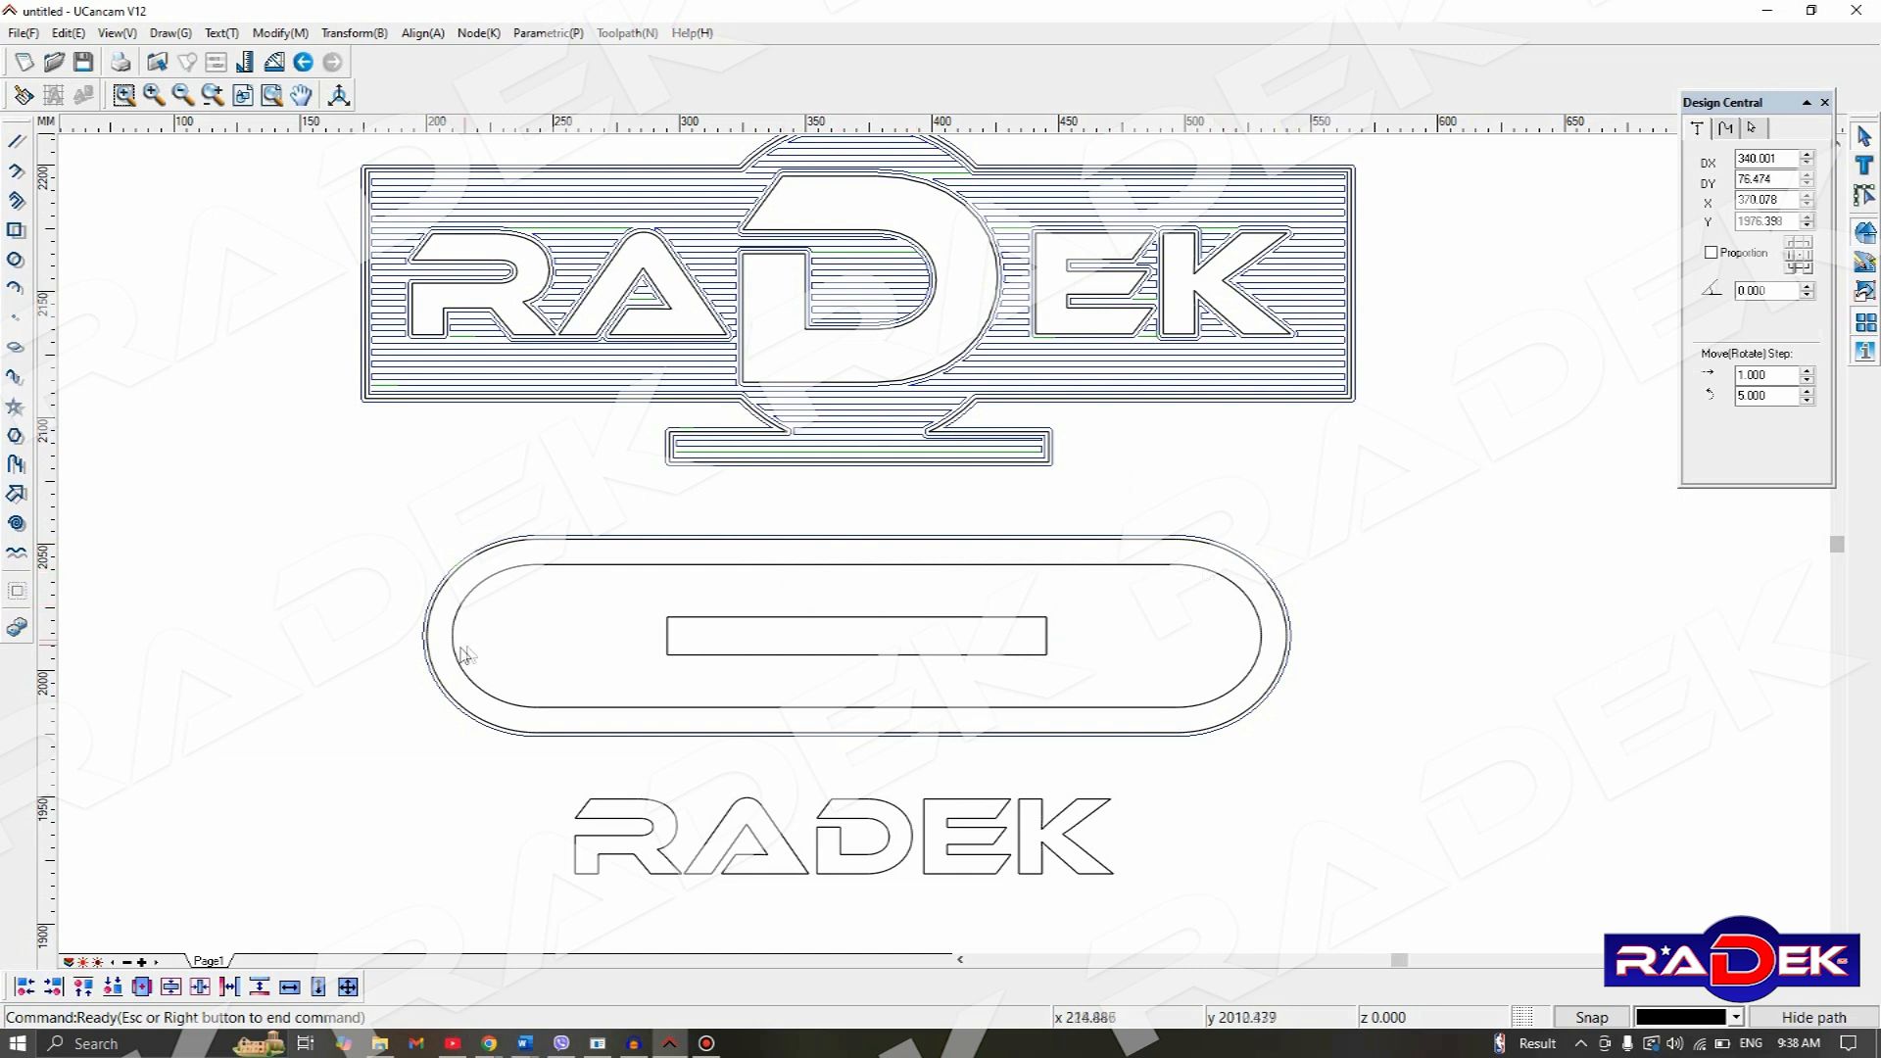
- Generate a Raster area clearance toolpath for the base's slot with End Mill D3.0 H22, 16 mm total depth and 1 mm step depth
left_click(868, 617)
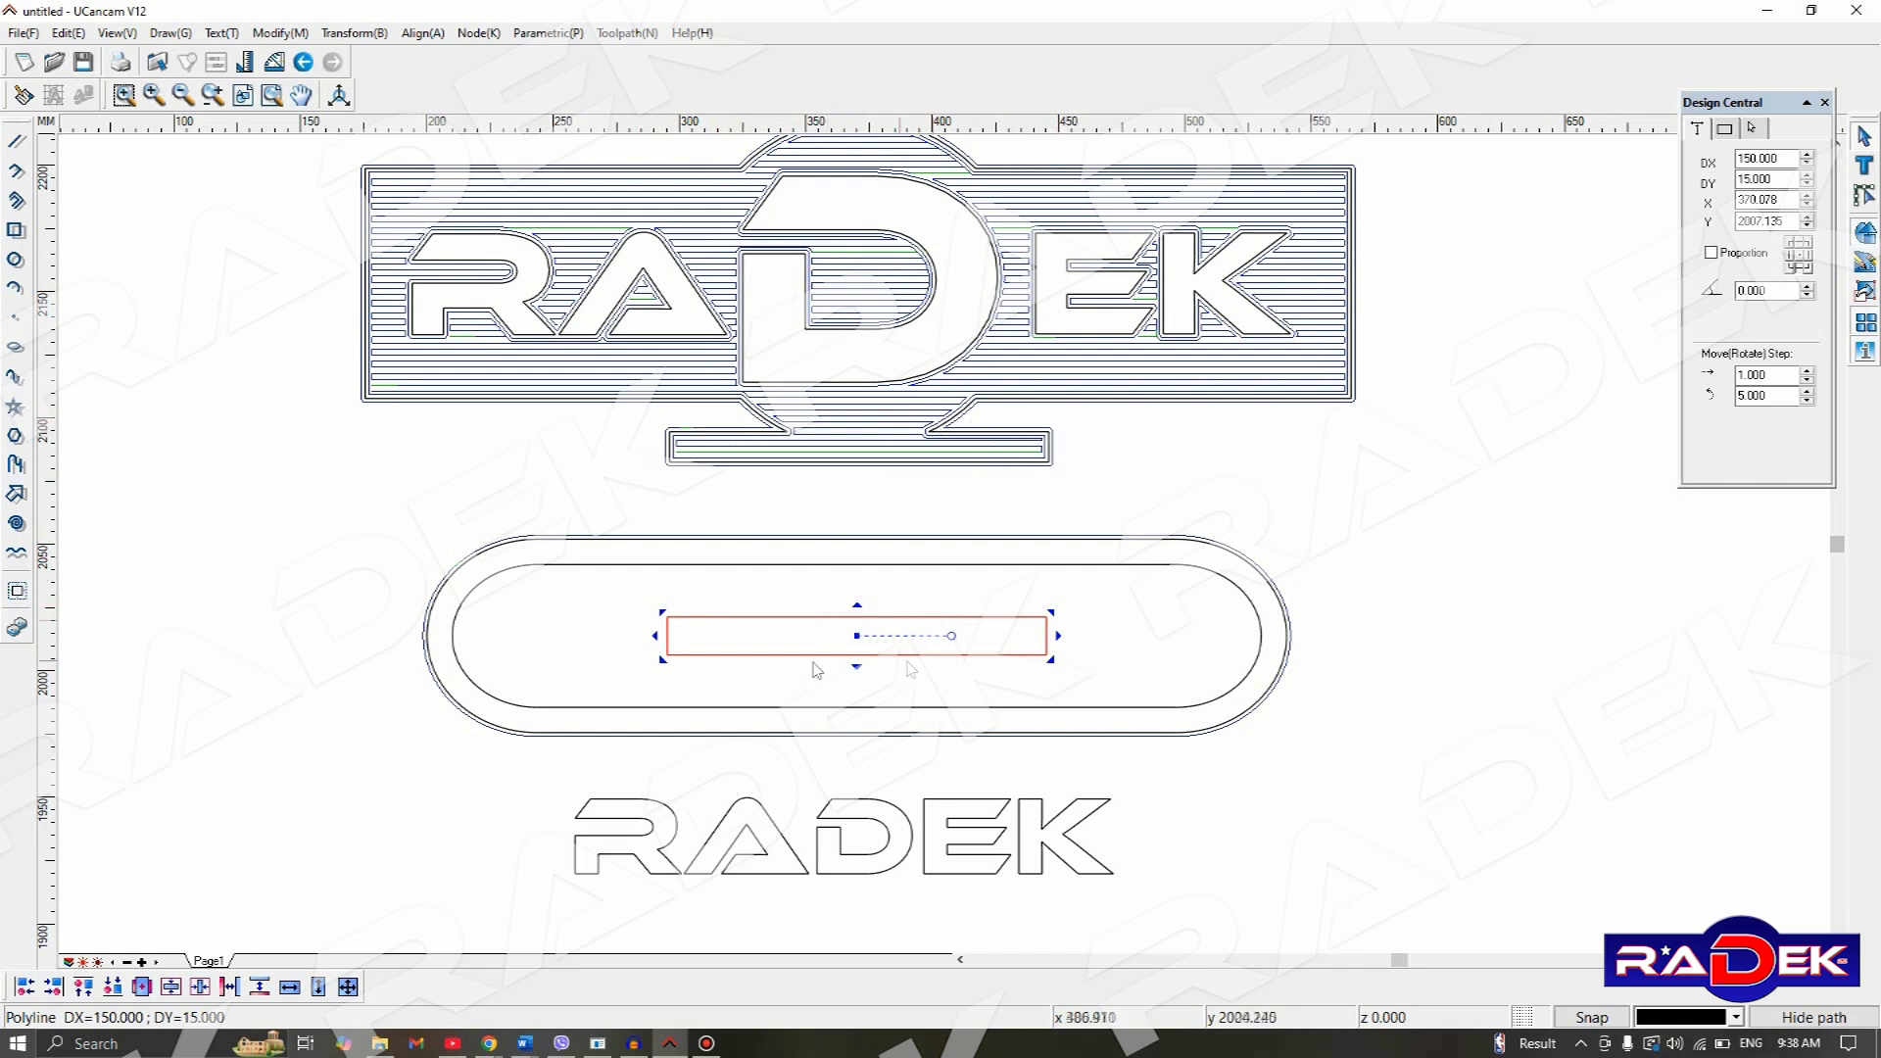
left_click(630, 35)
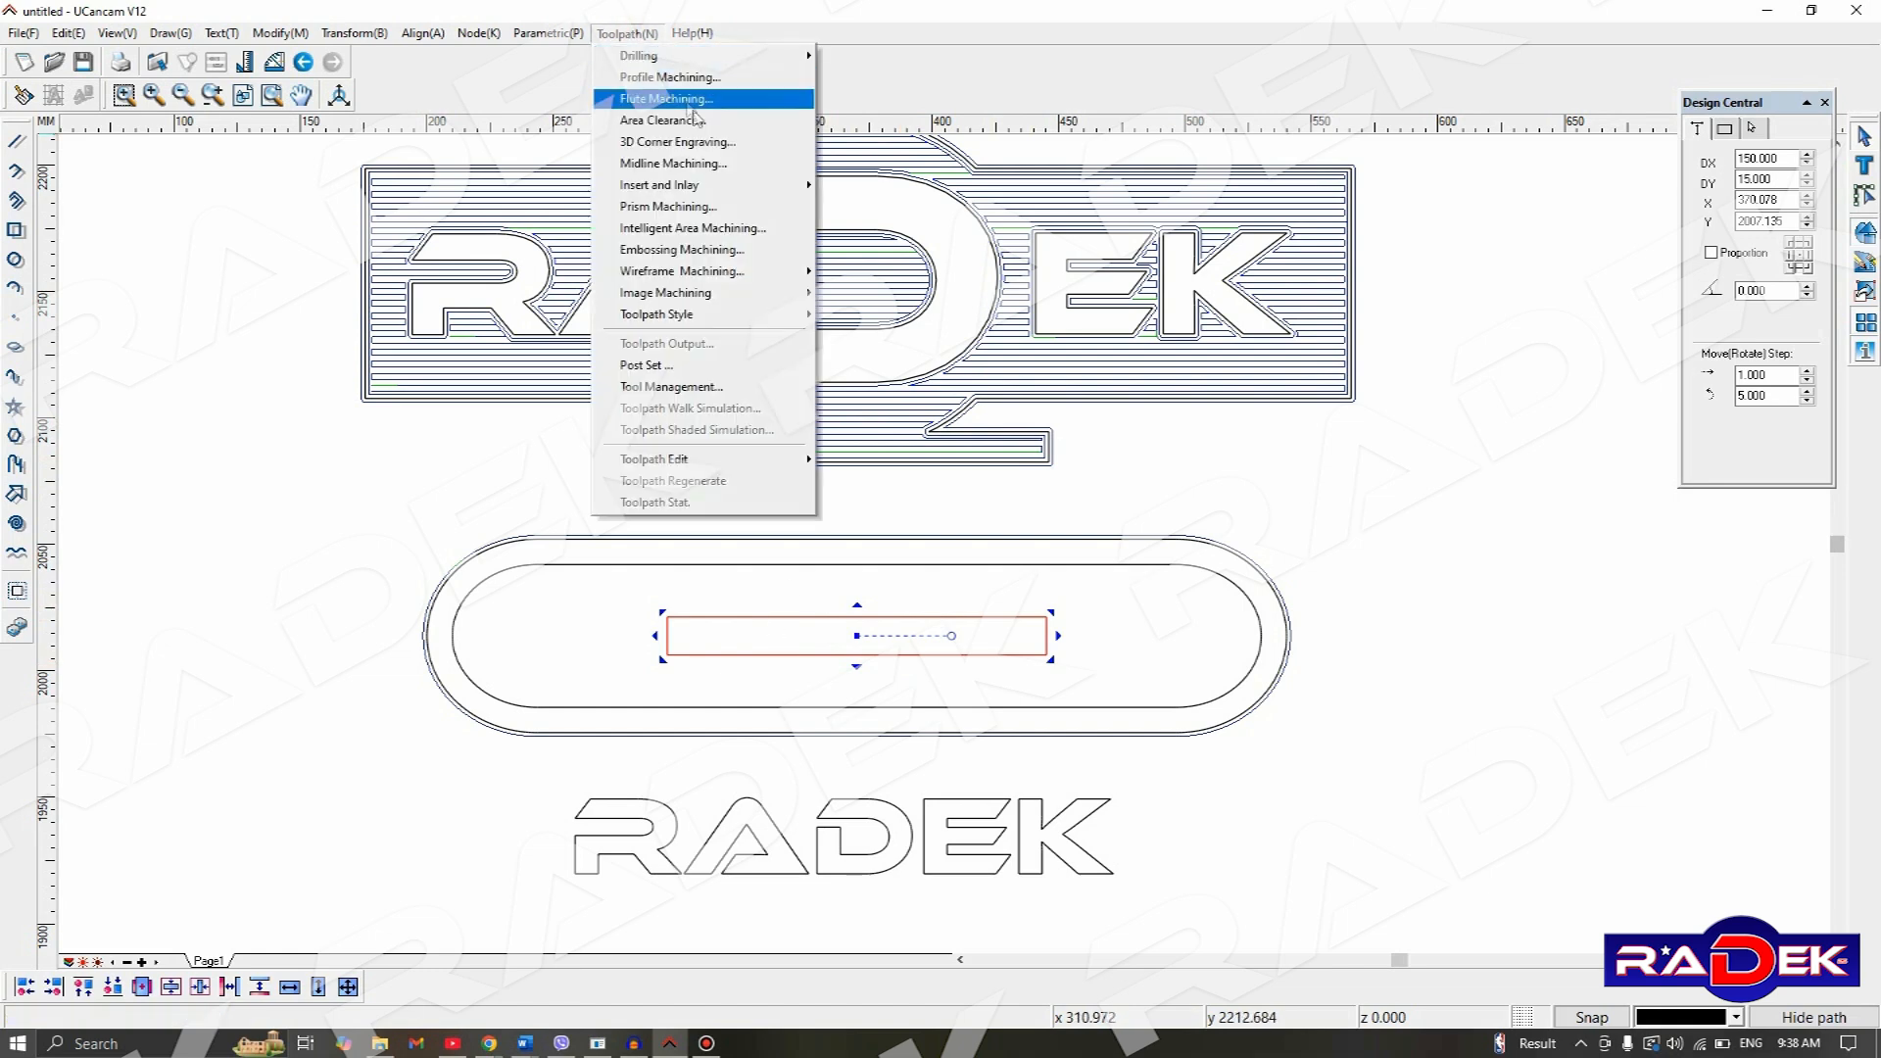
left_click(737, 127)
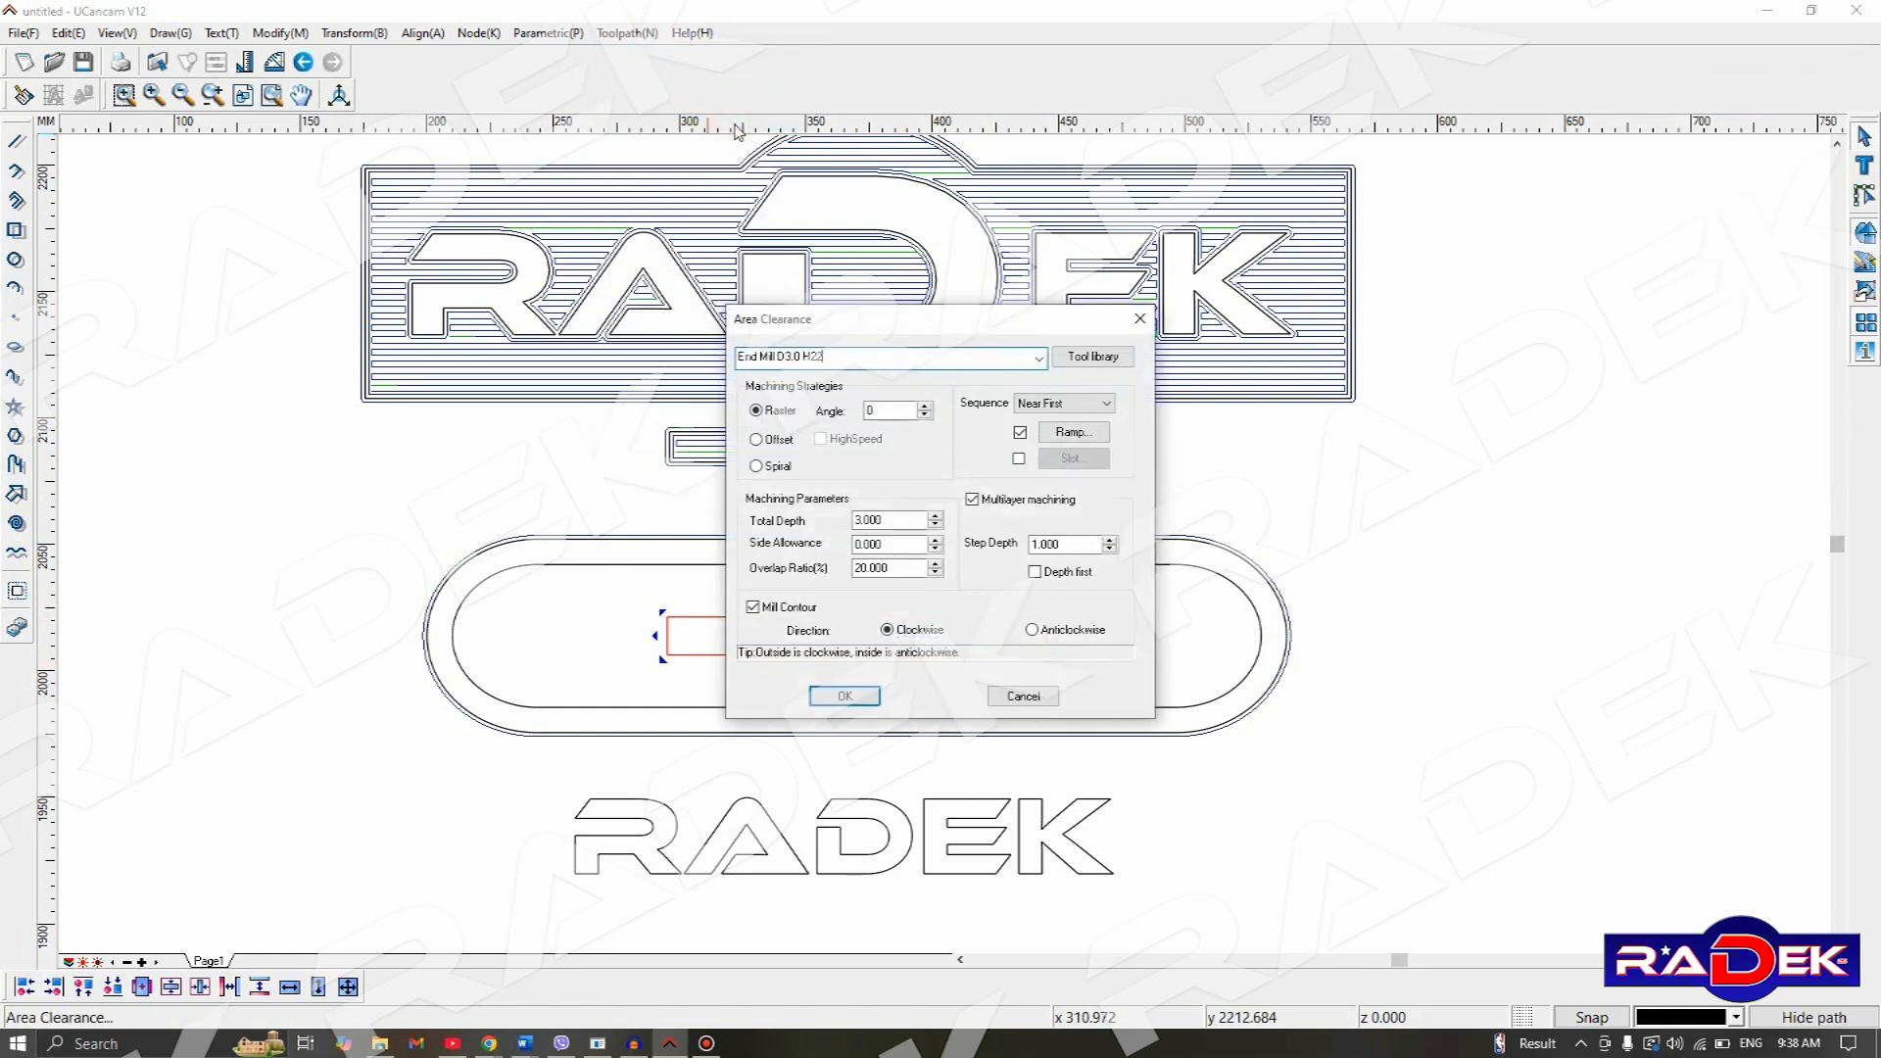
left_click_drag(870, 323, 1531, 199)
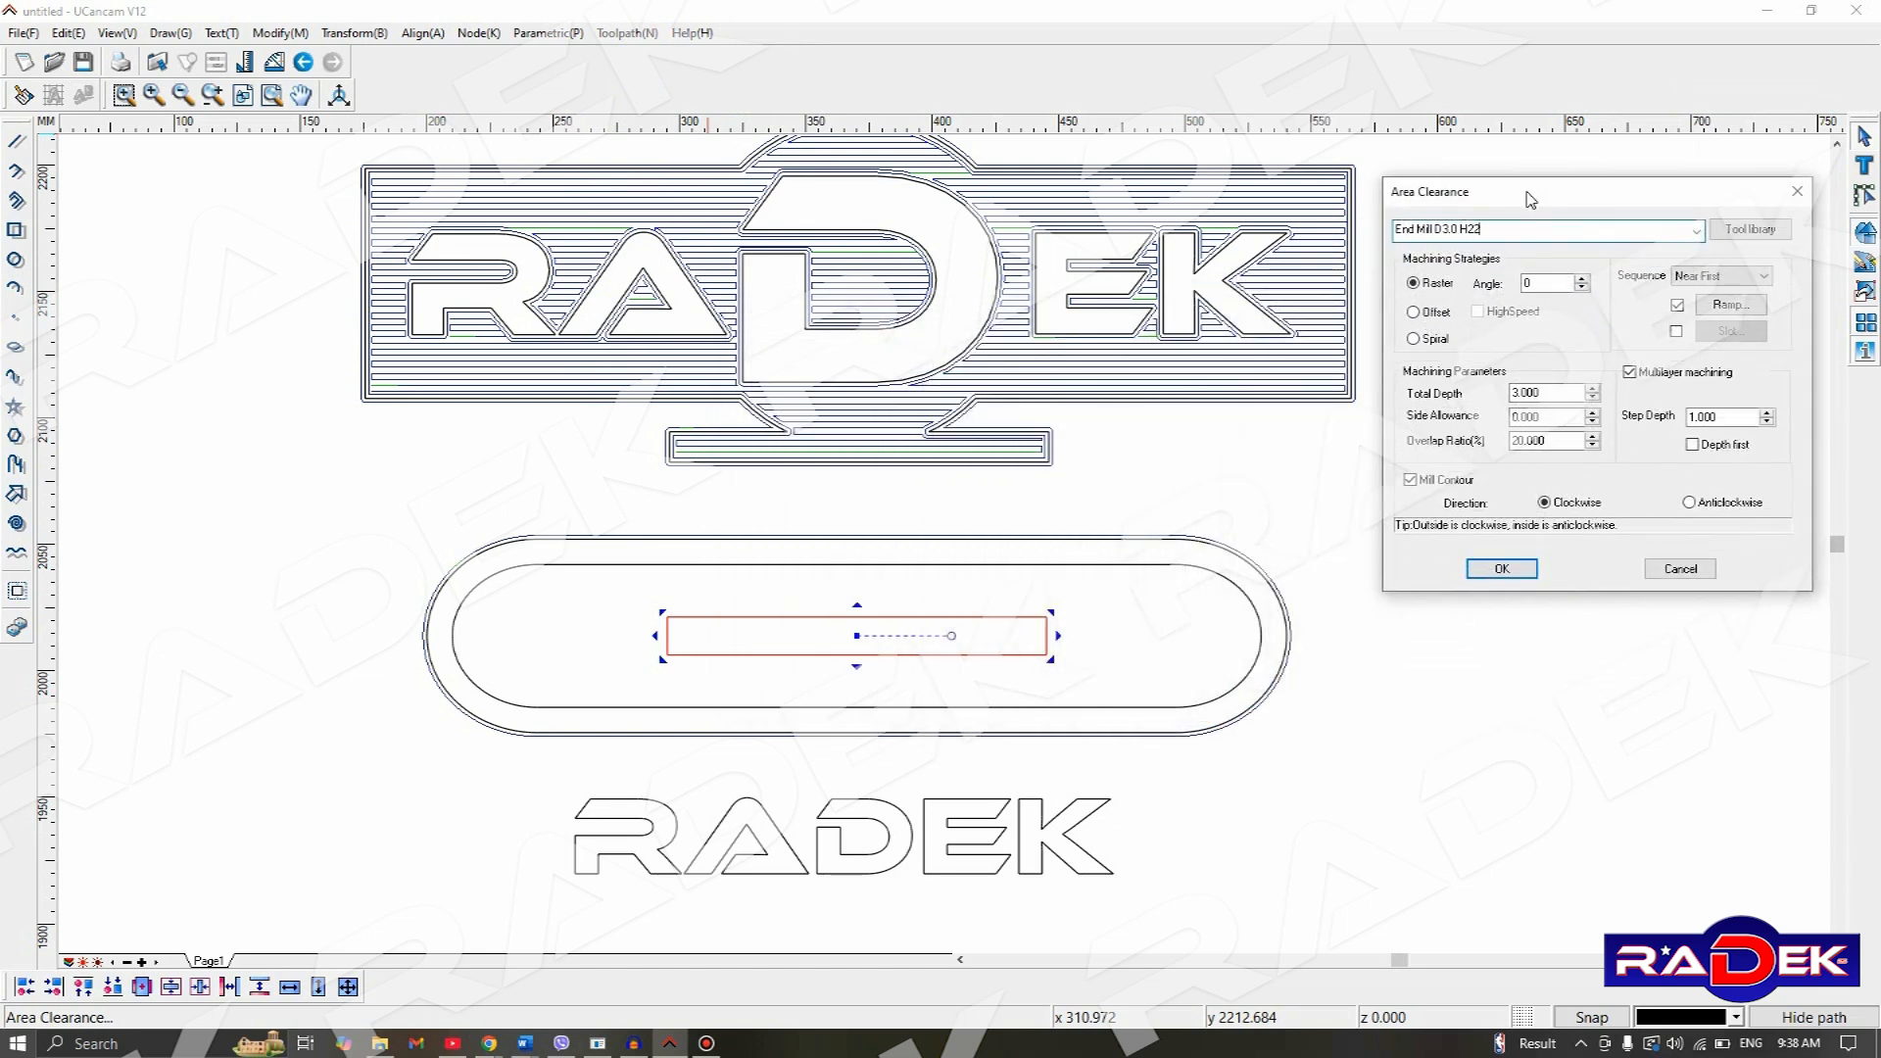
double_click(1524, 393)
type("18")
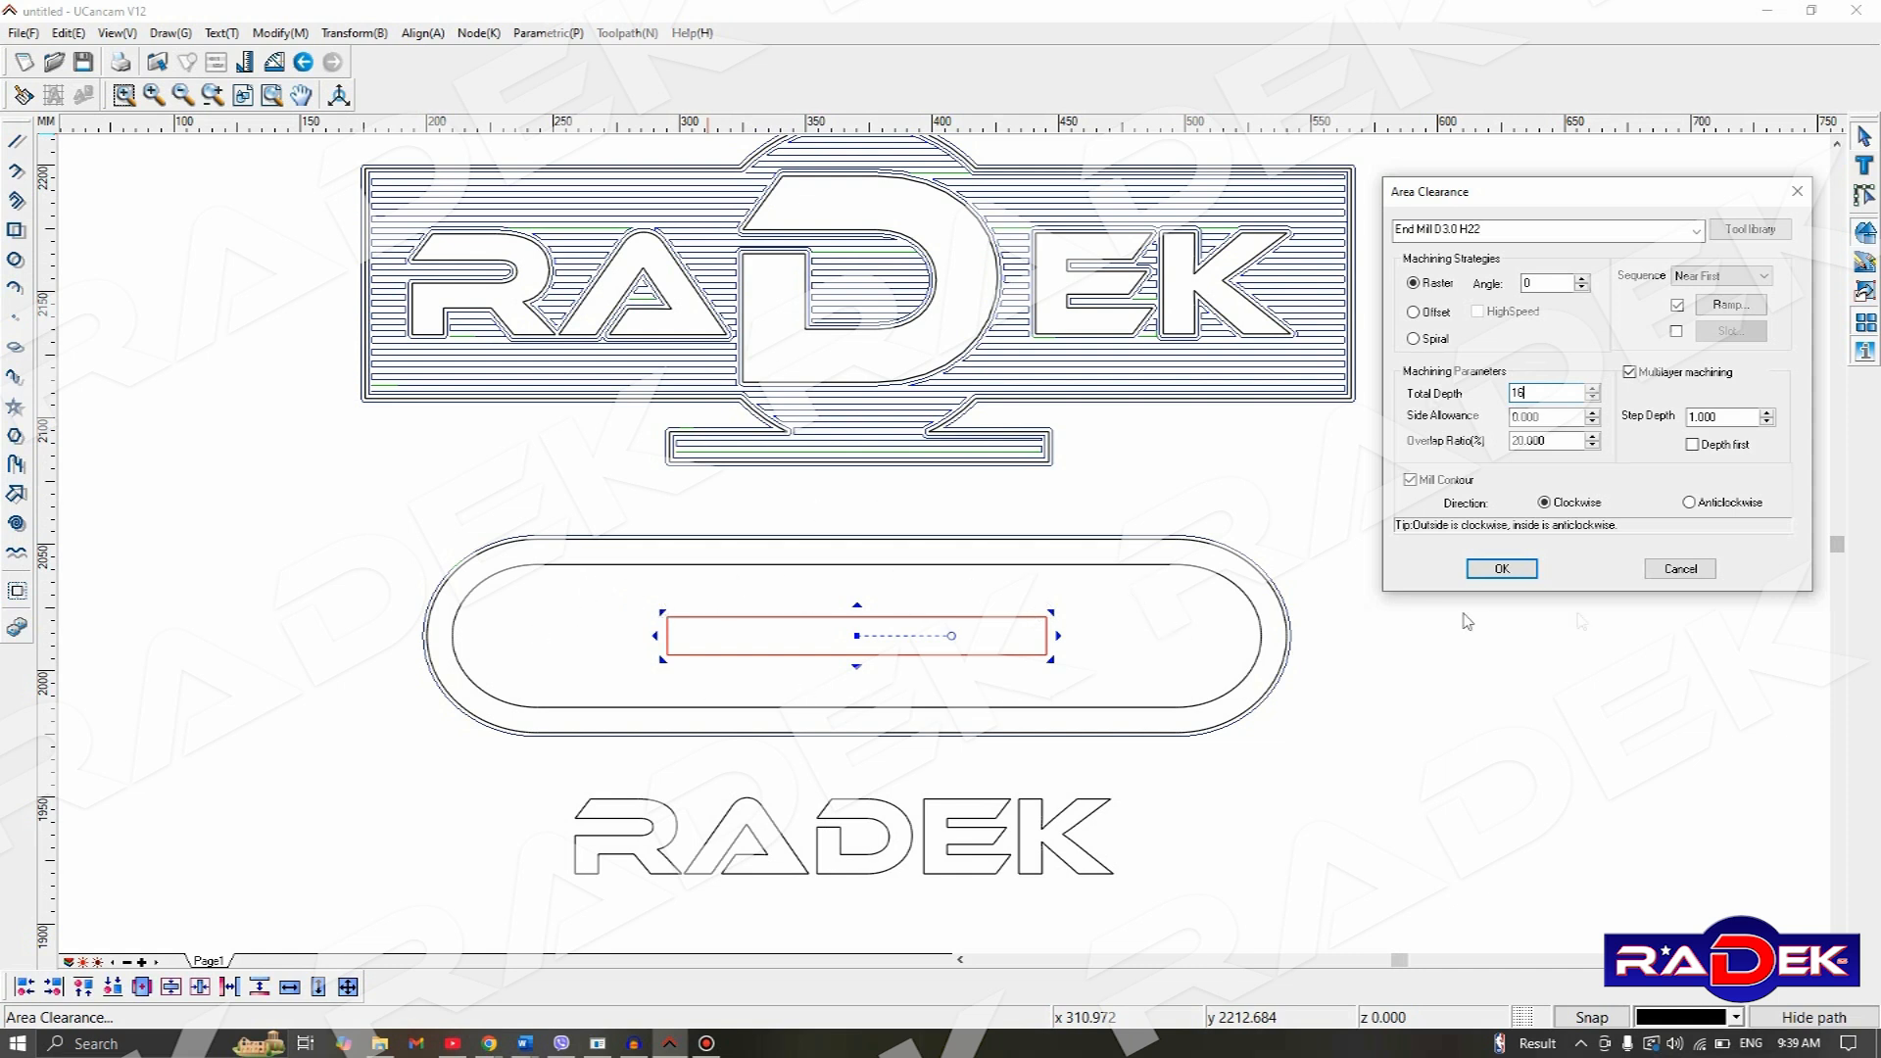
left_click(1495, 568)
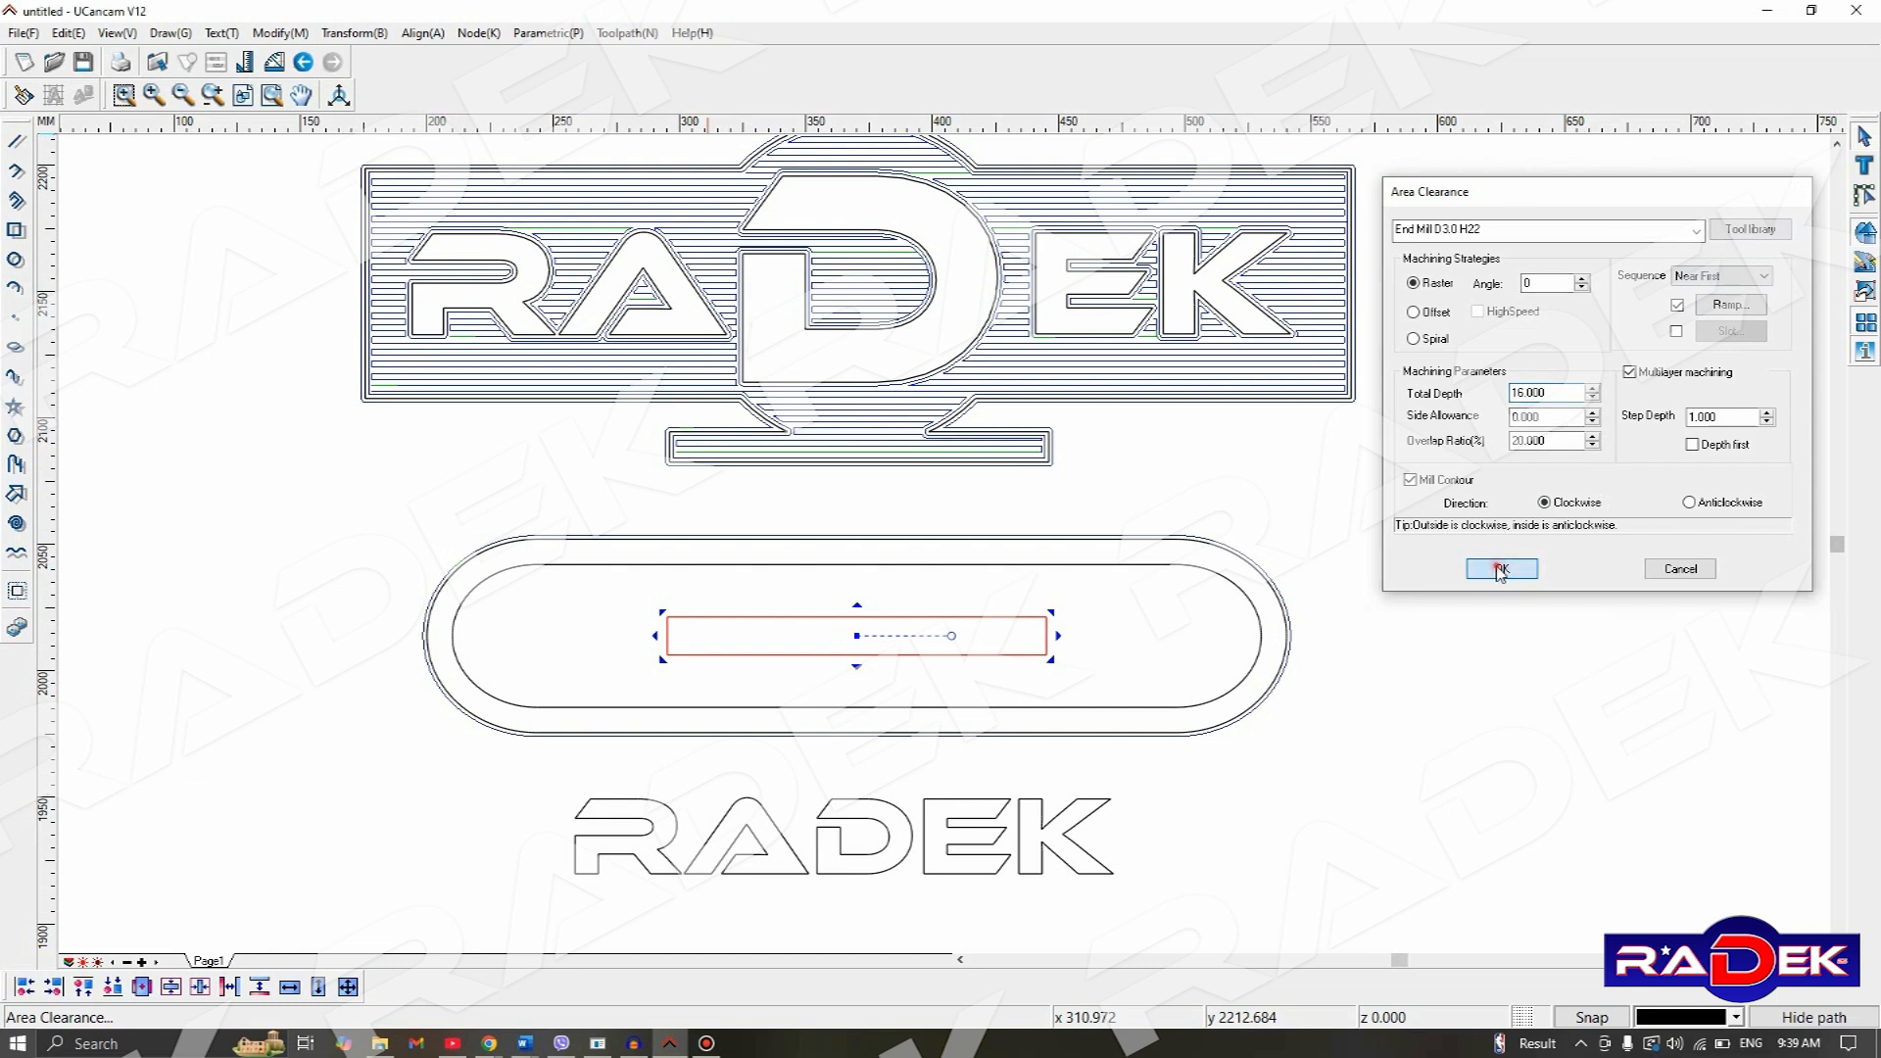
- Output the slot's area clearance toolpath with the RADEK_CNC post processor, changing the file name's test number to test02
left_click(982, 642)
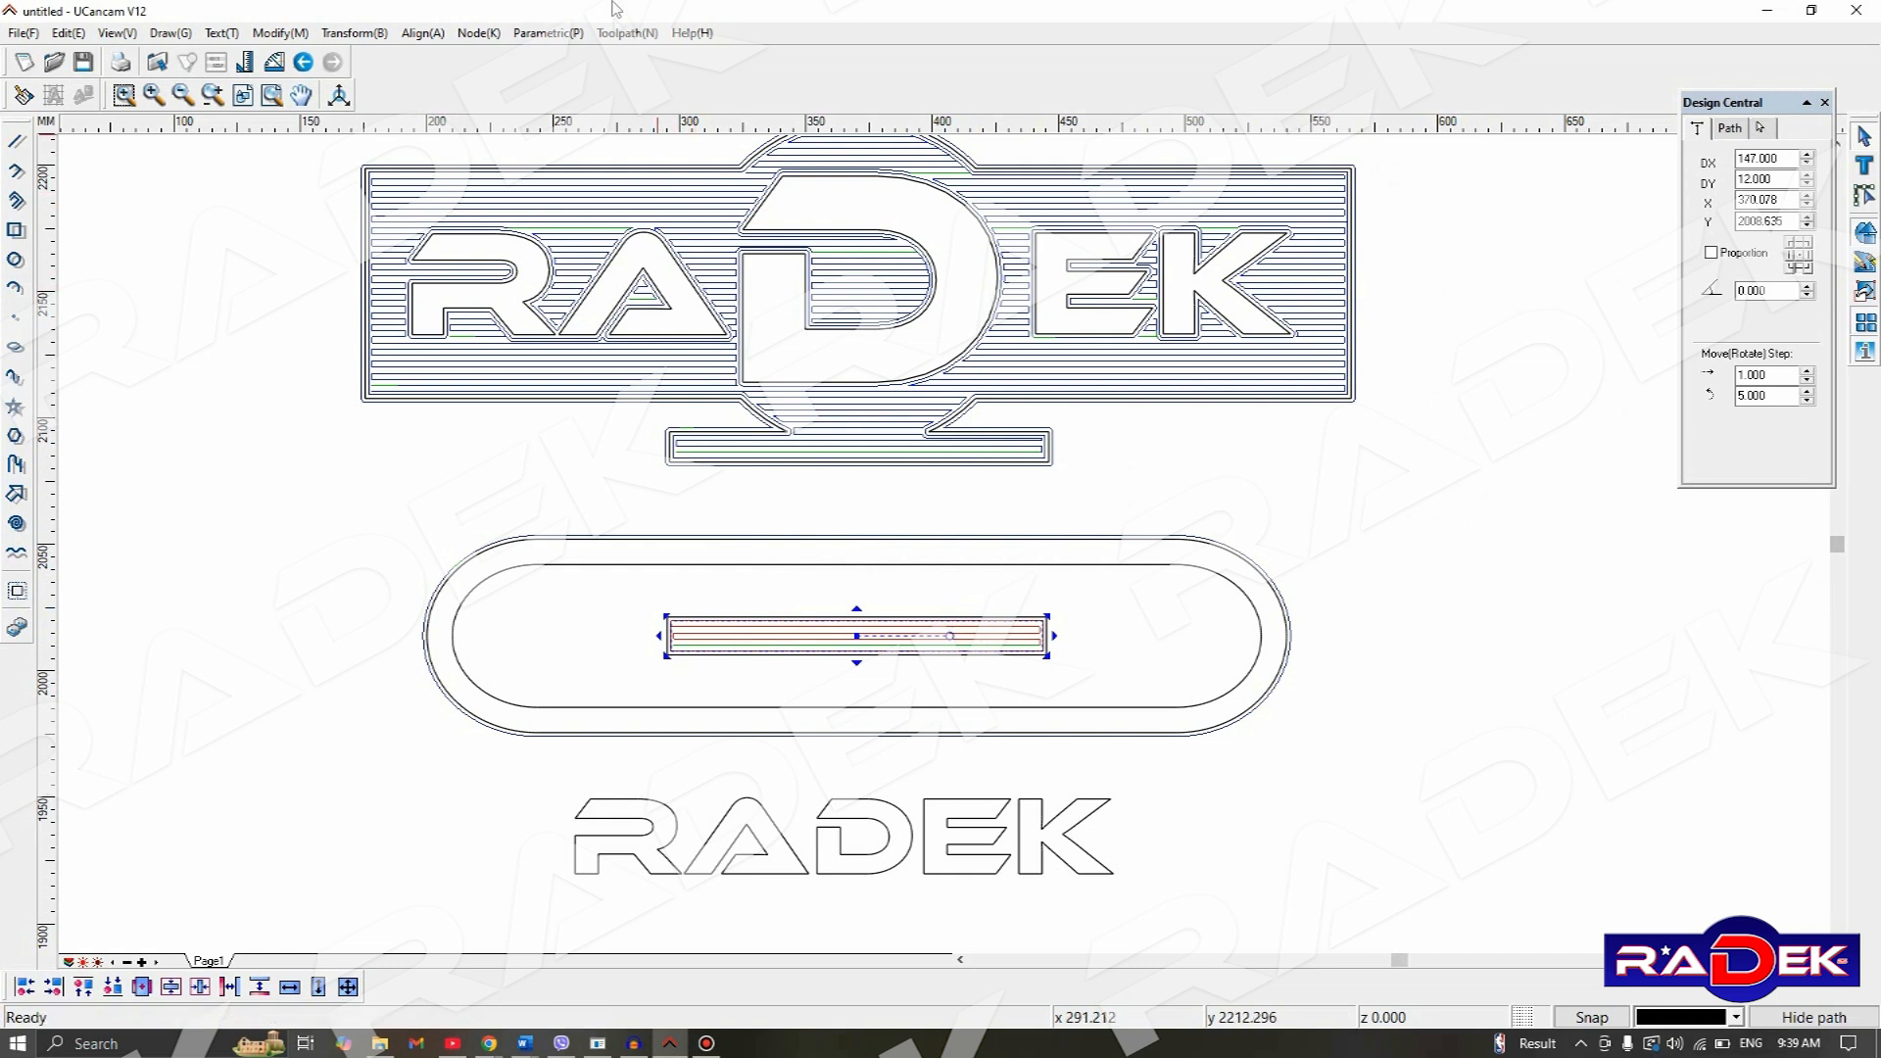
left_click(627, 33)
left_click(693, 350)
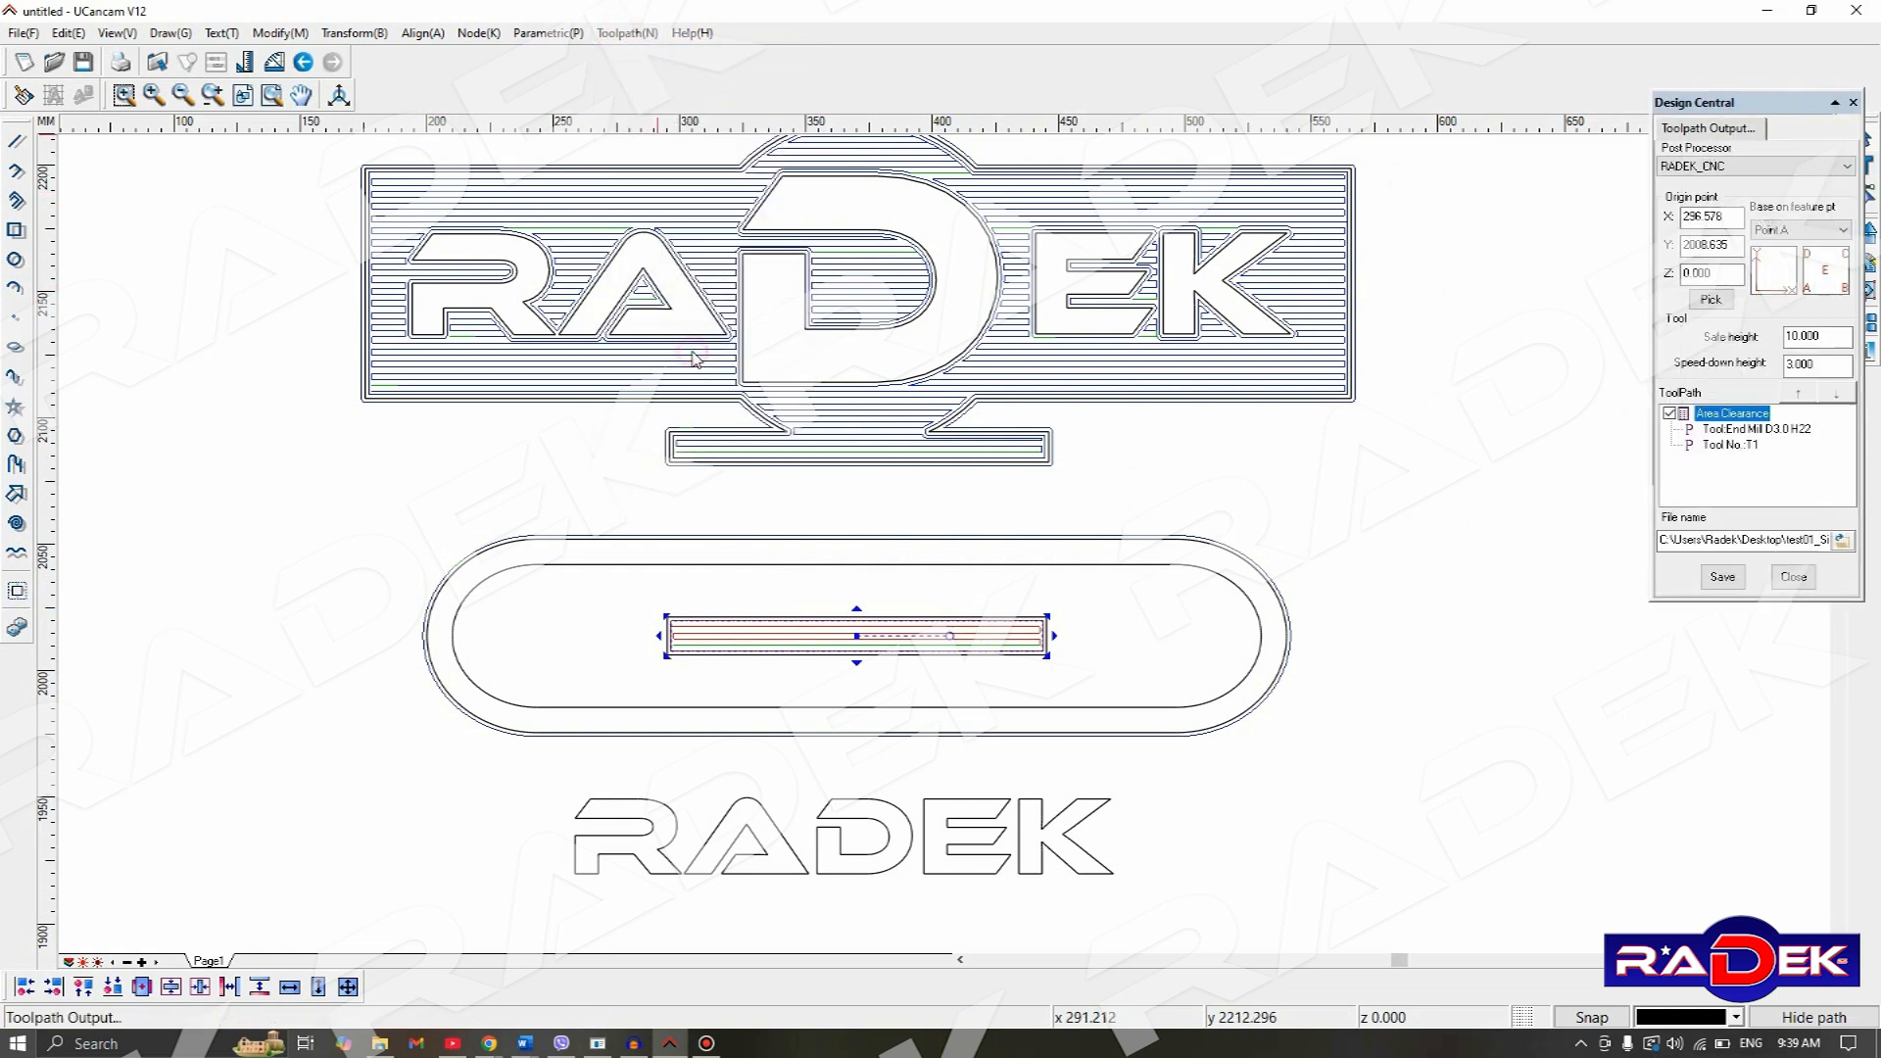
left_click(1803, 541)
left_click(1815, 541)
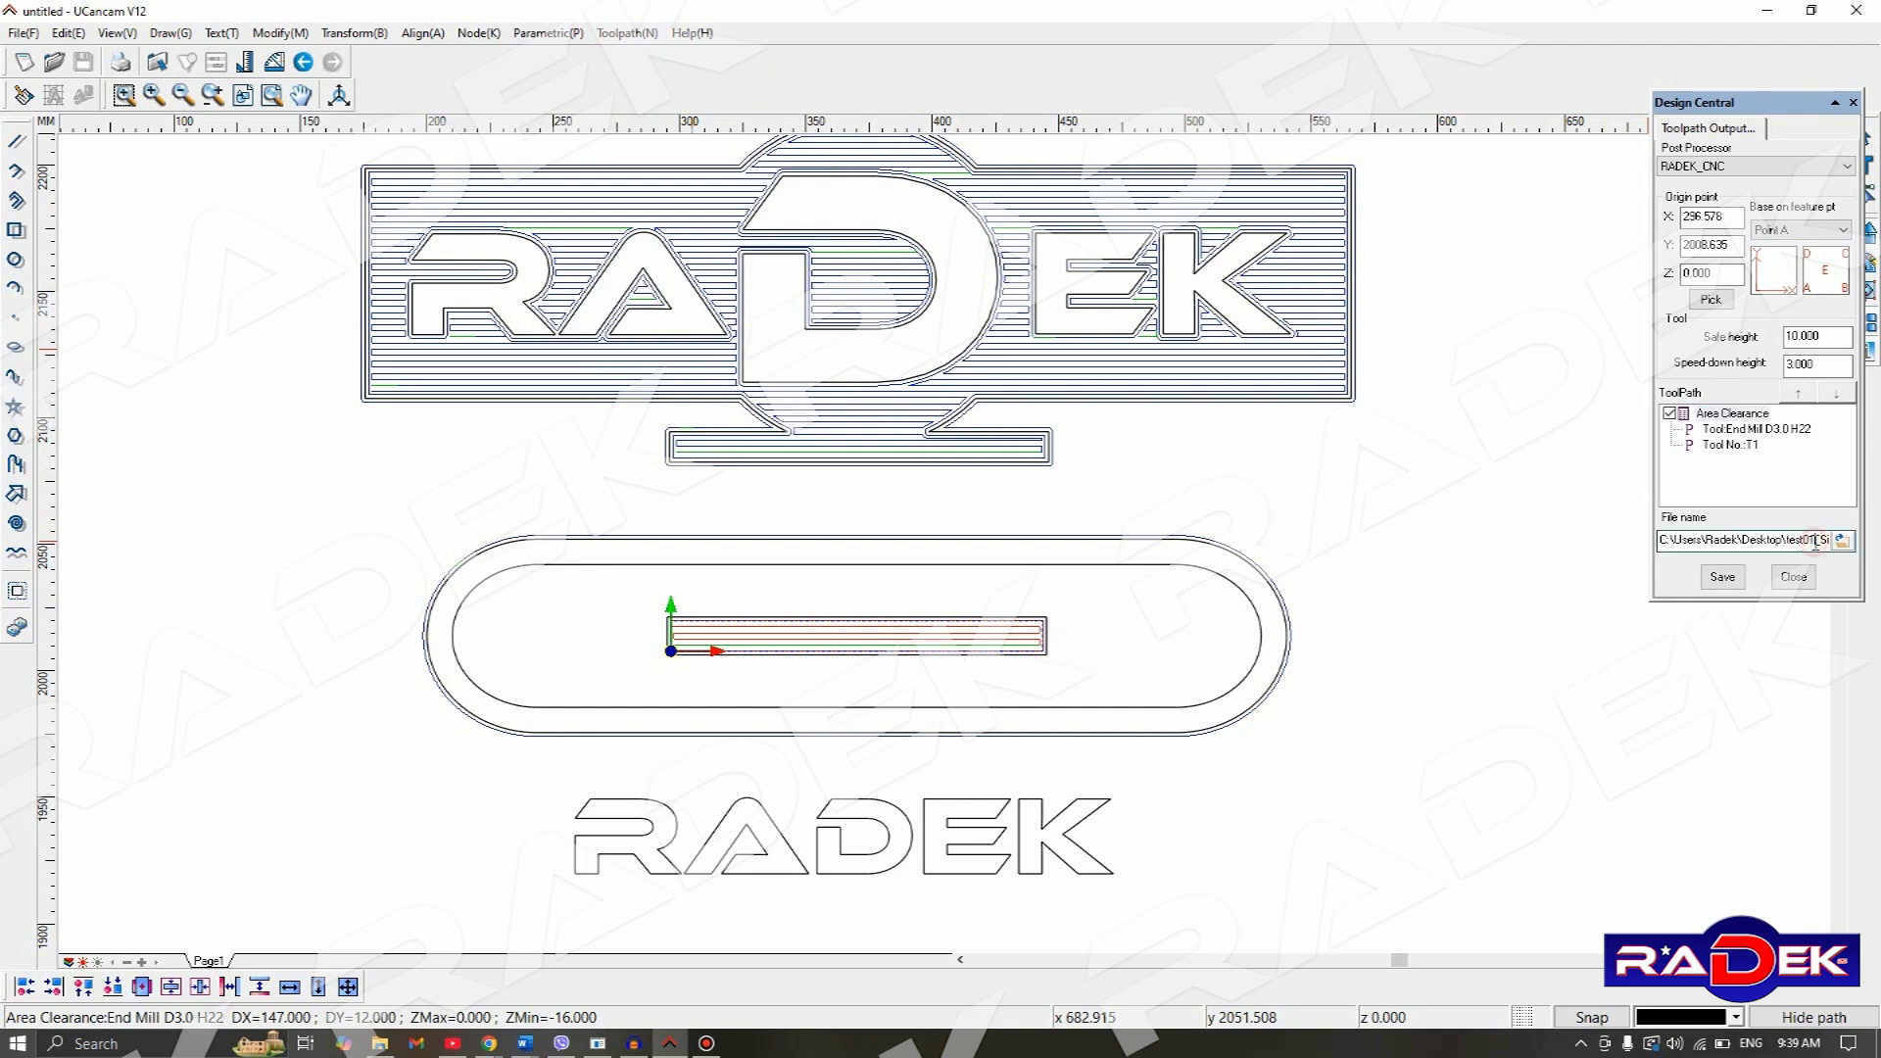
left_click(1723, 576)
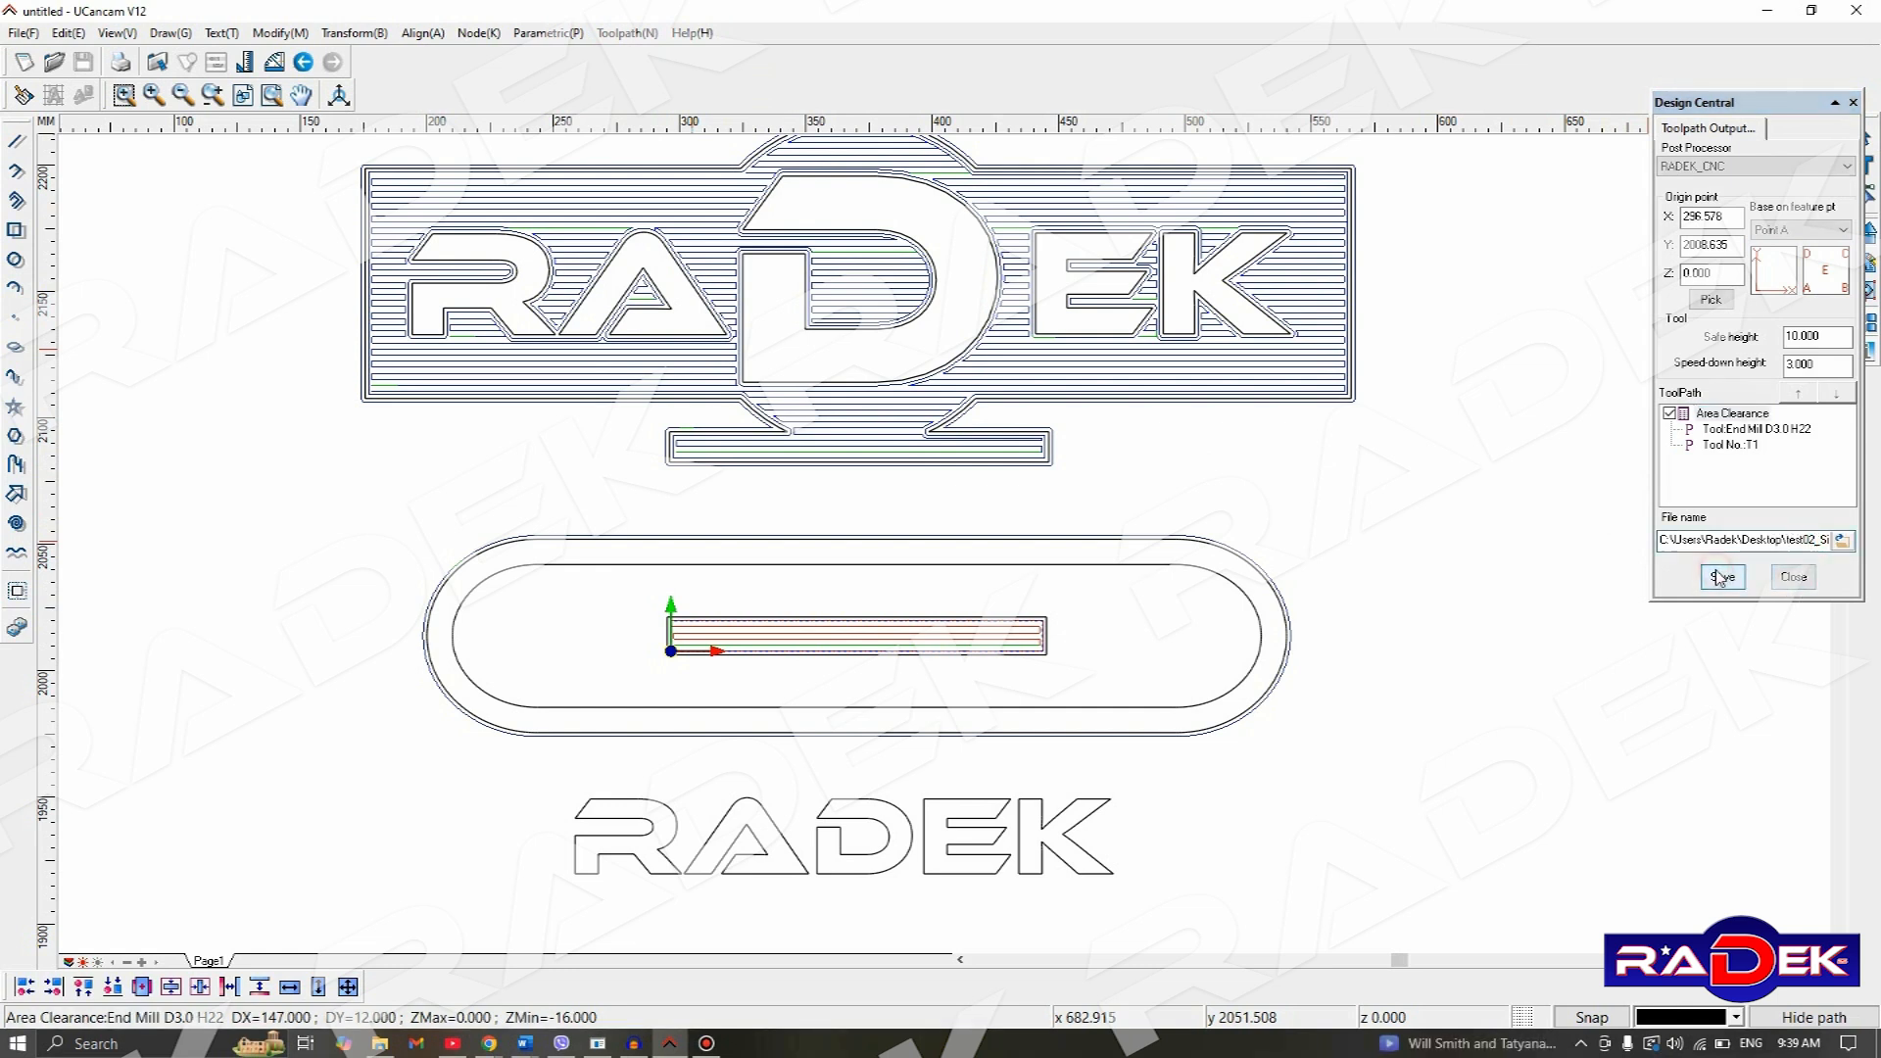
left_click(1795, 577)
left_click(1450, 571)
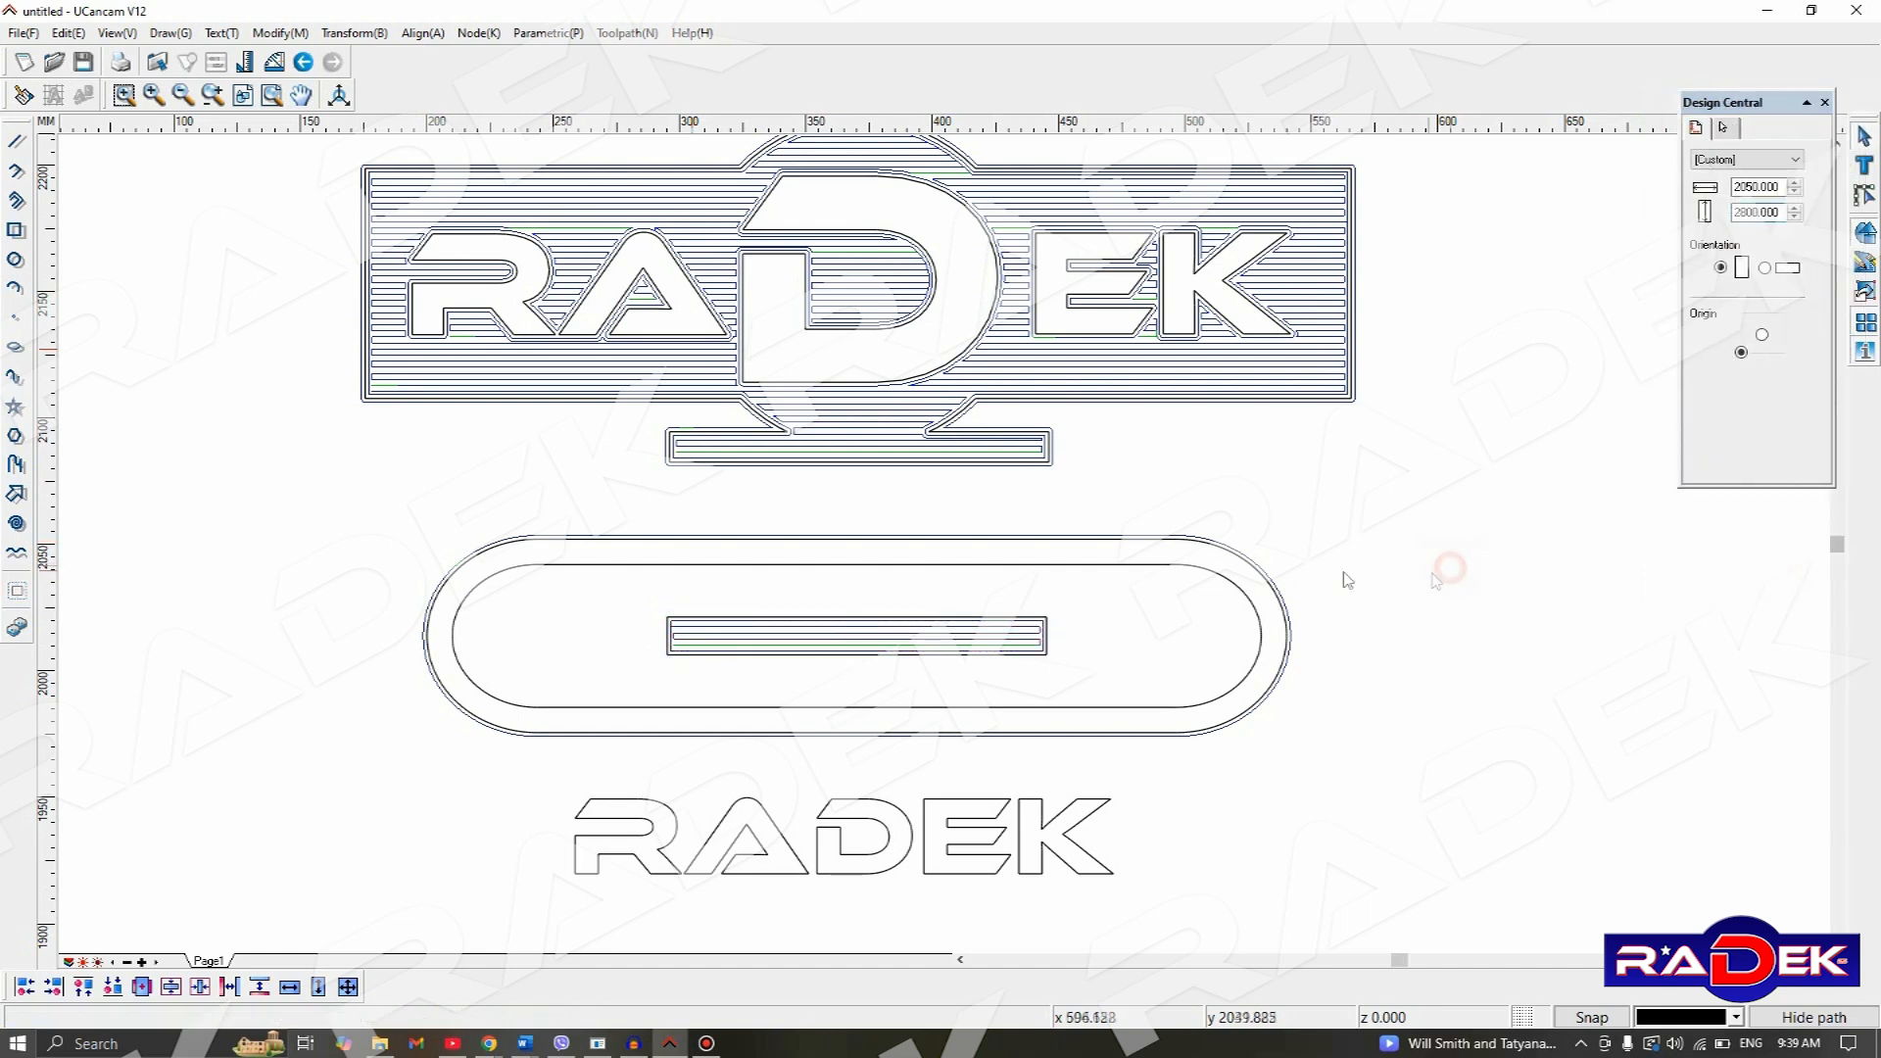
- Generate a Raster area clearance toolpath between the base's inner rounded outline and the slot, with 1.5 mm total depth and 1 mm step depth
left_click(1127, 566)
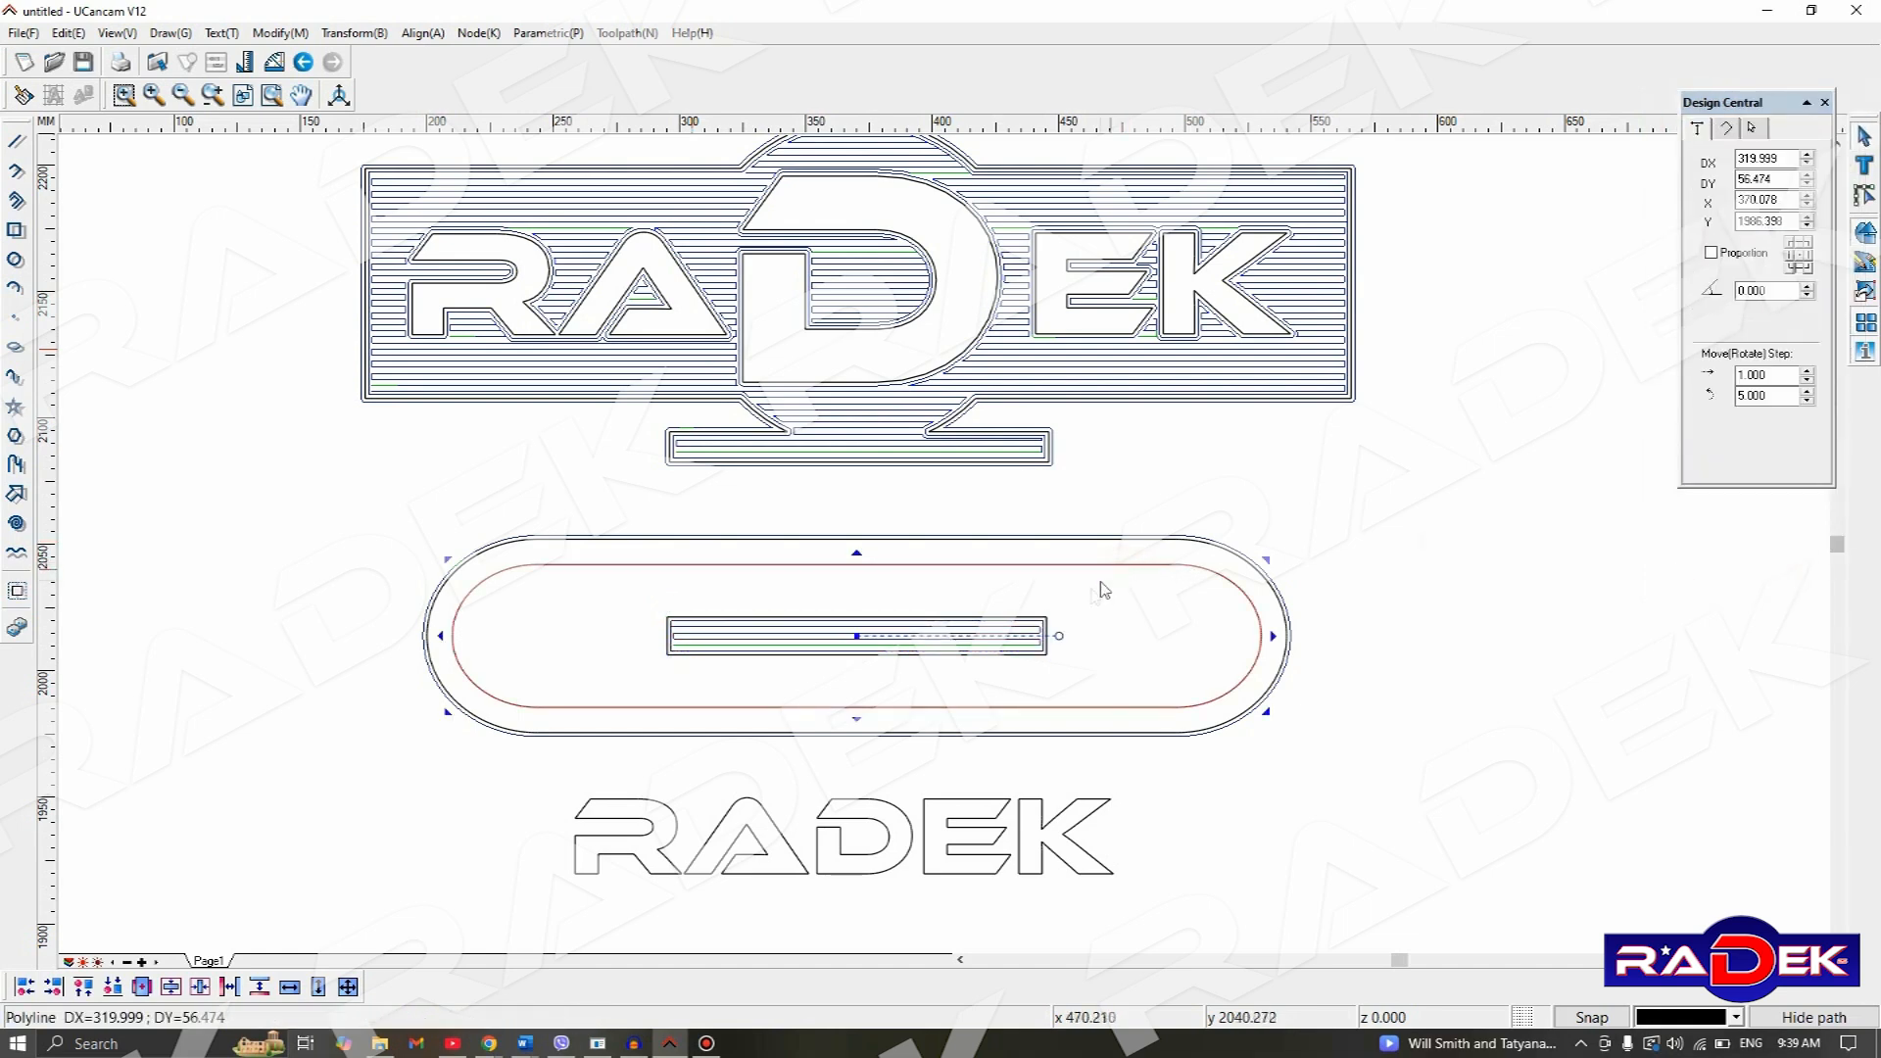
scroll(1020, 627, "up", 1)
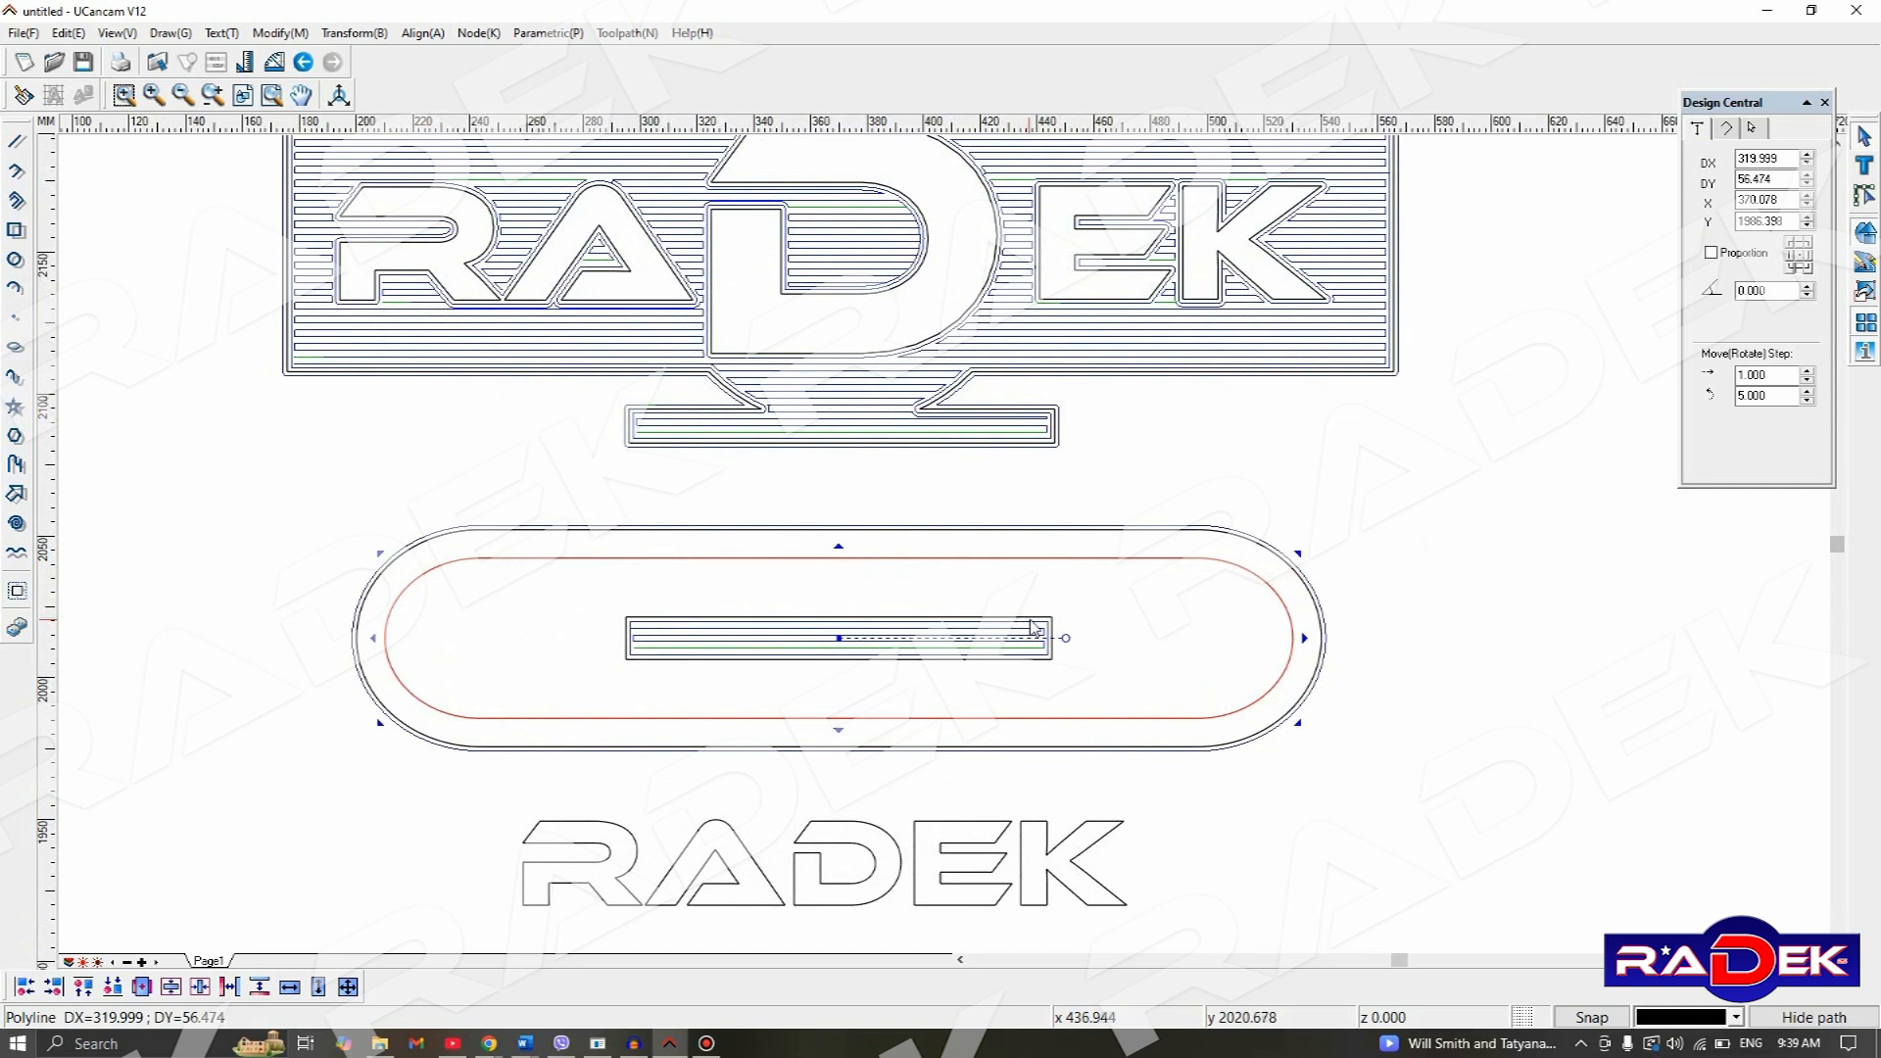
left_click(1034, 628, "shift")
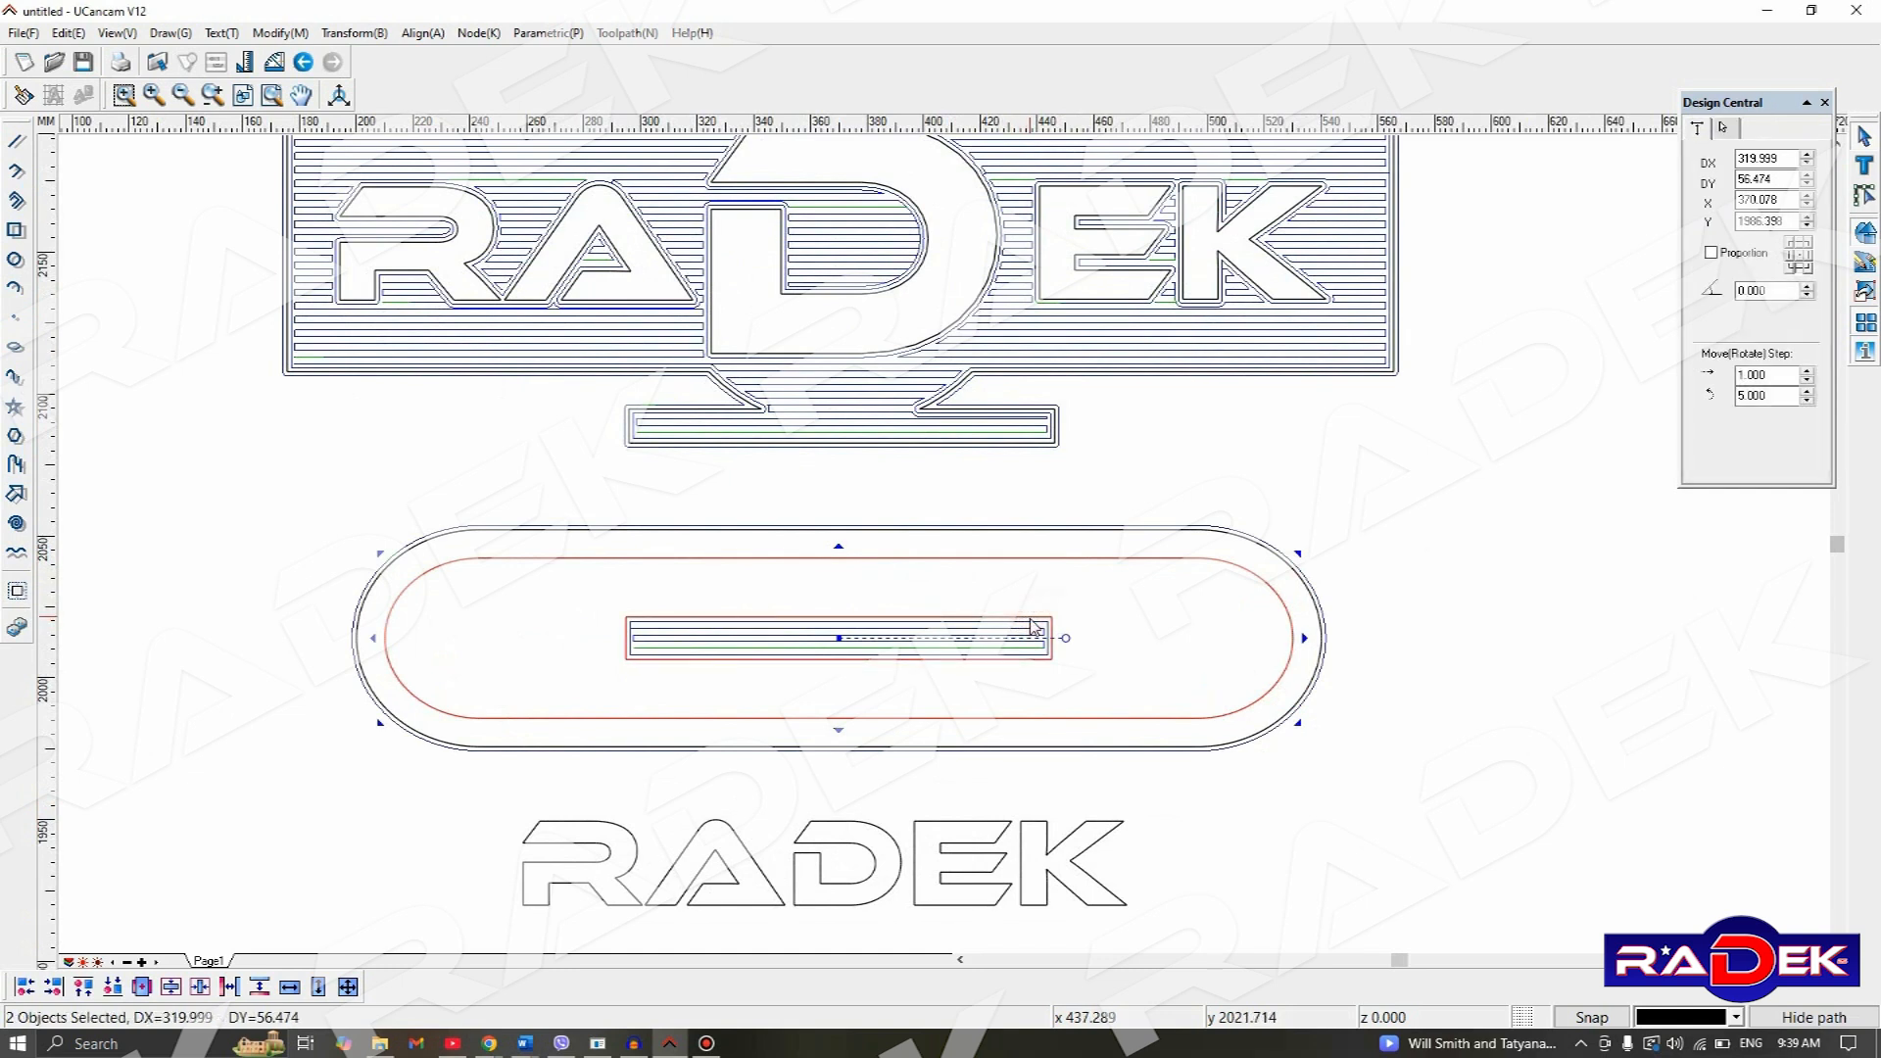
left_click(616, 32)
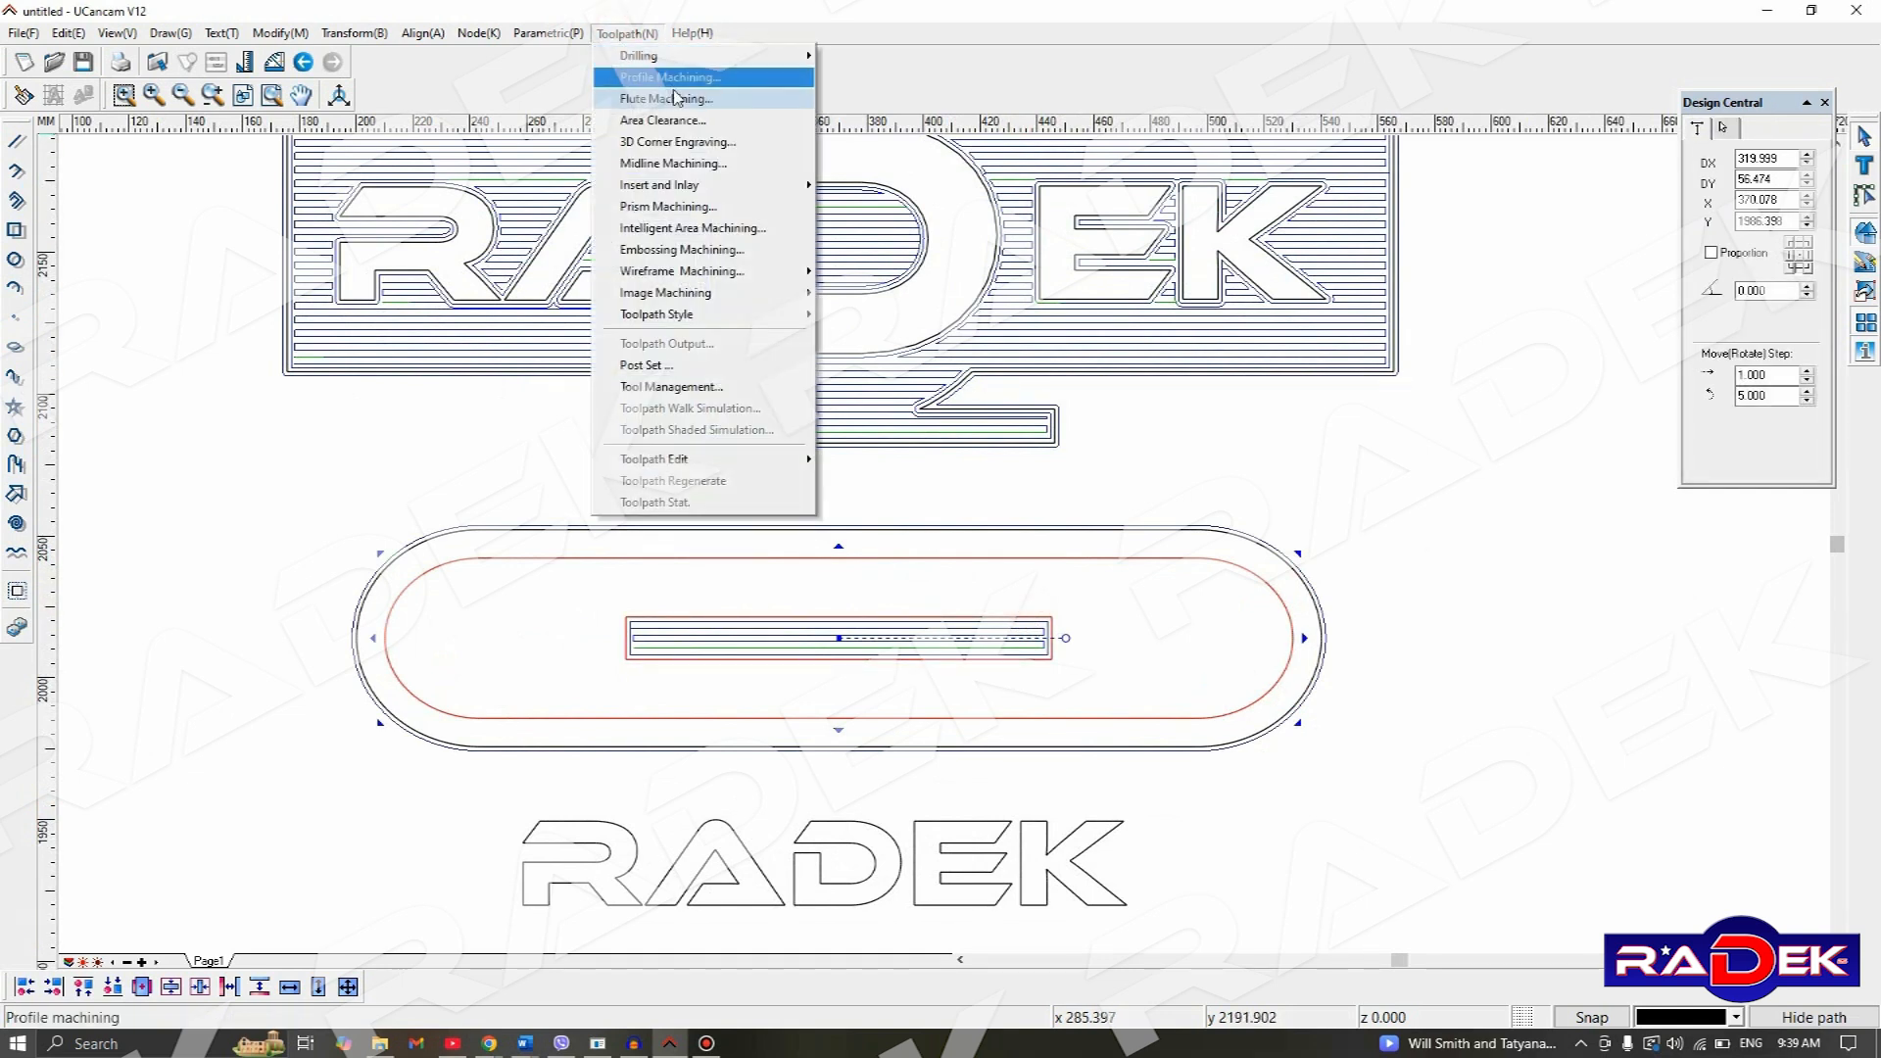
left_click(760, 121)
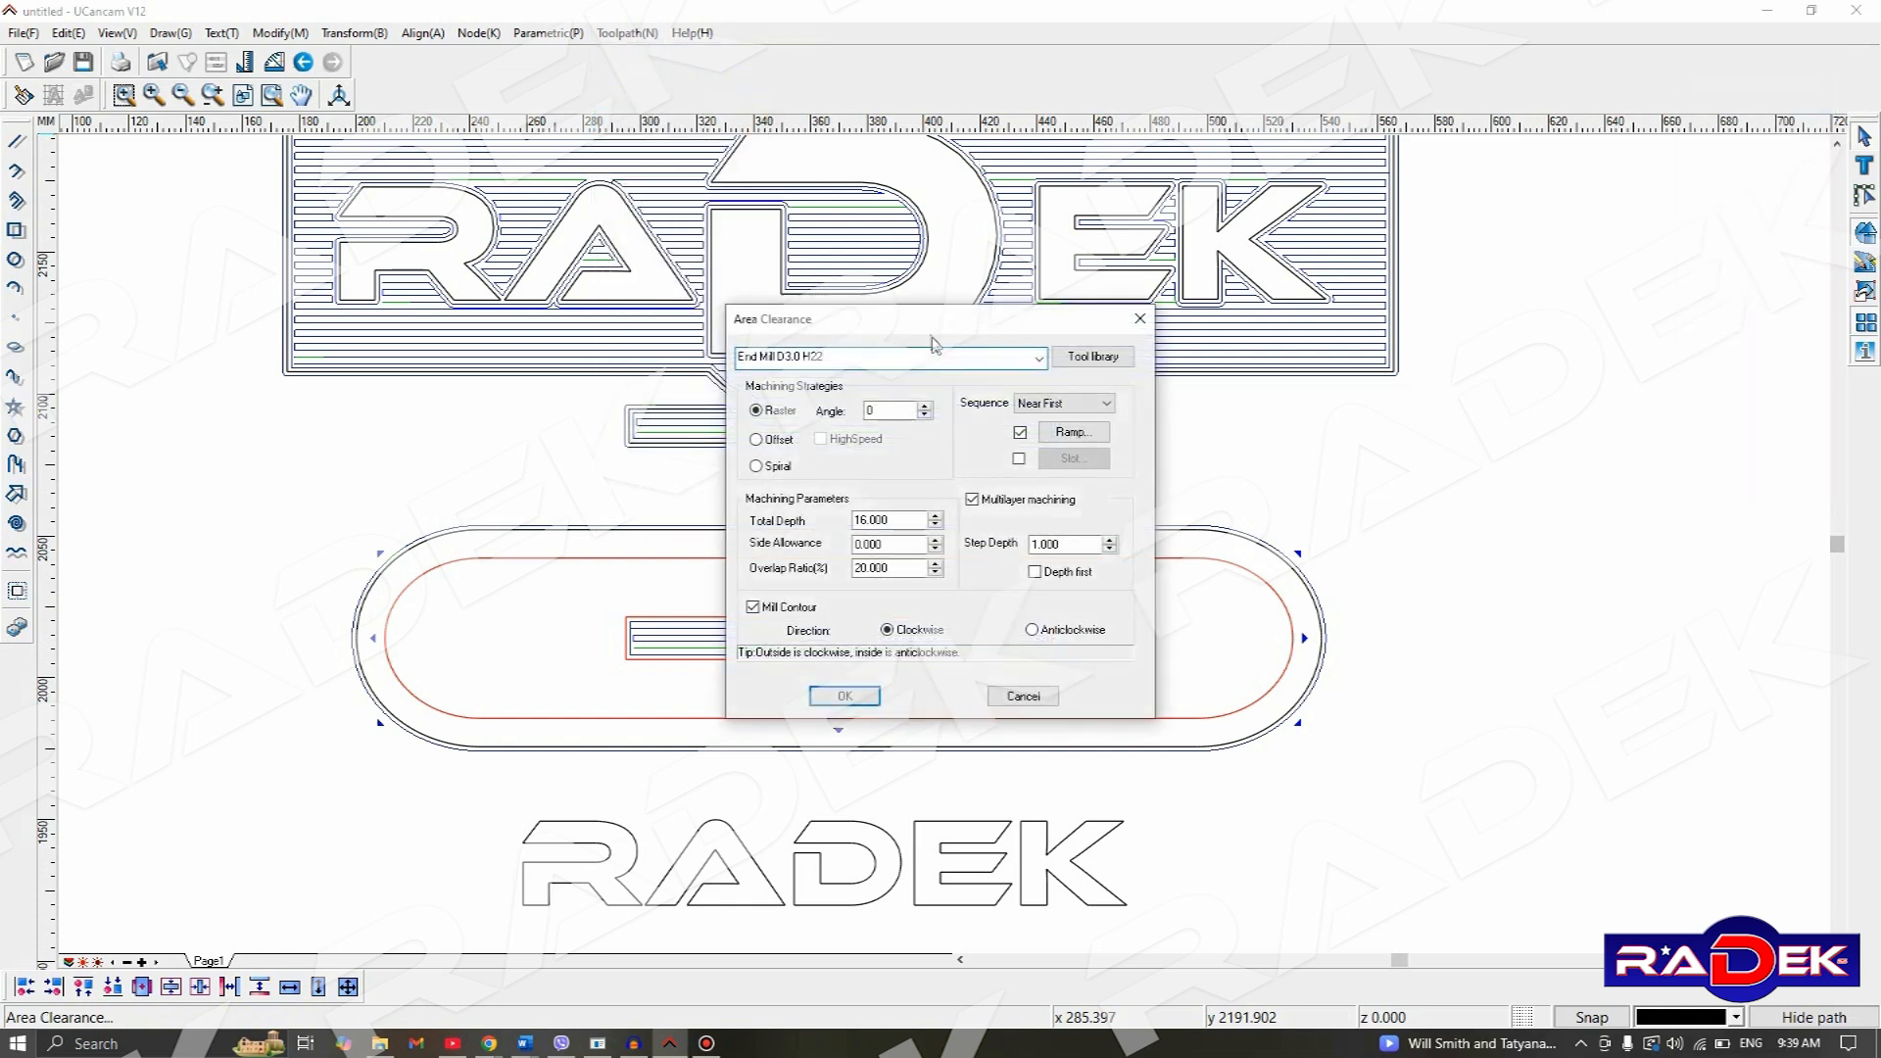
left_click_drag(932, 319, 1604, 207)
left_click_drag(1569, 409, 1393, 424)
type("1.5")
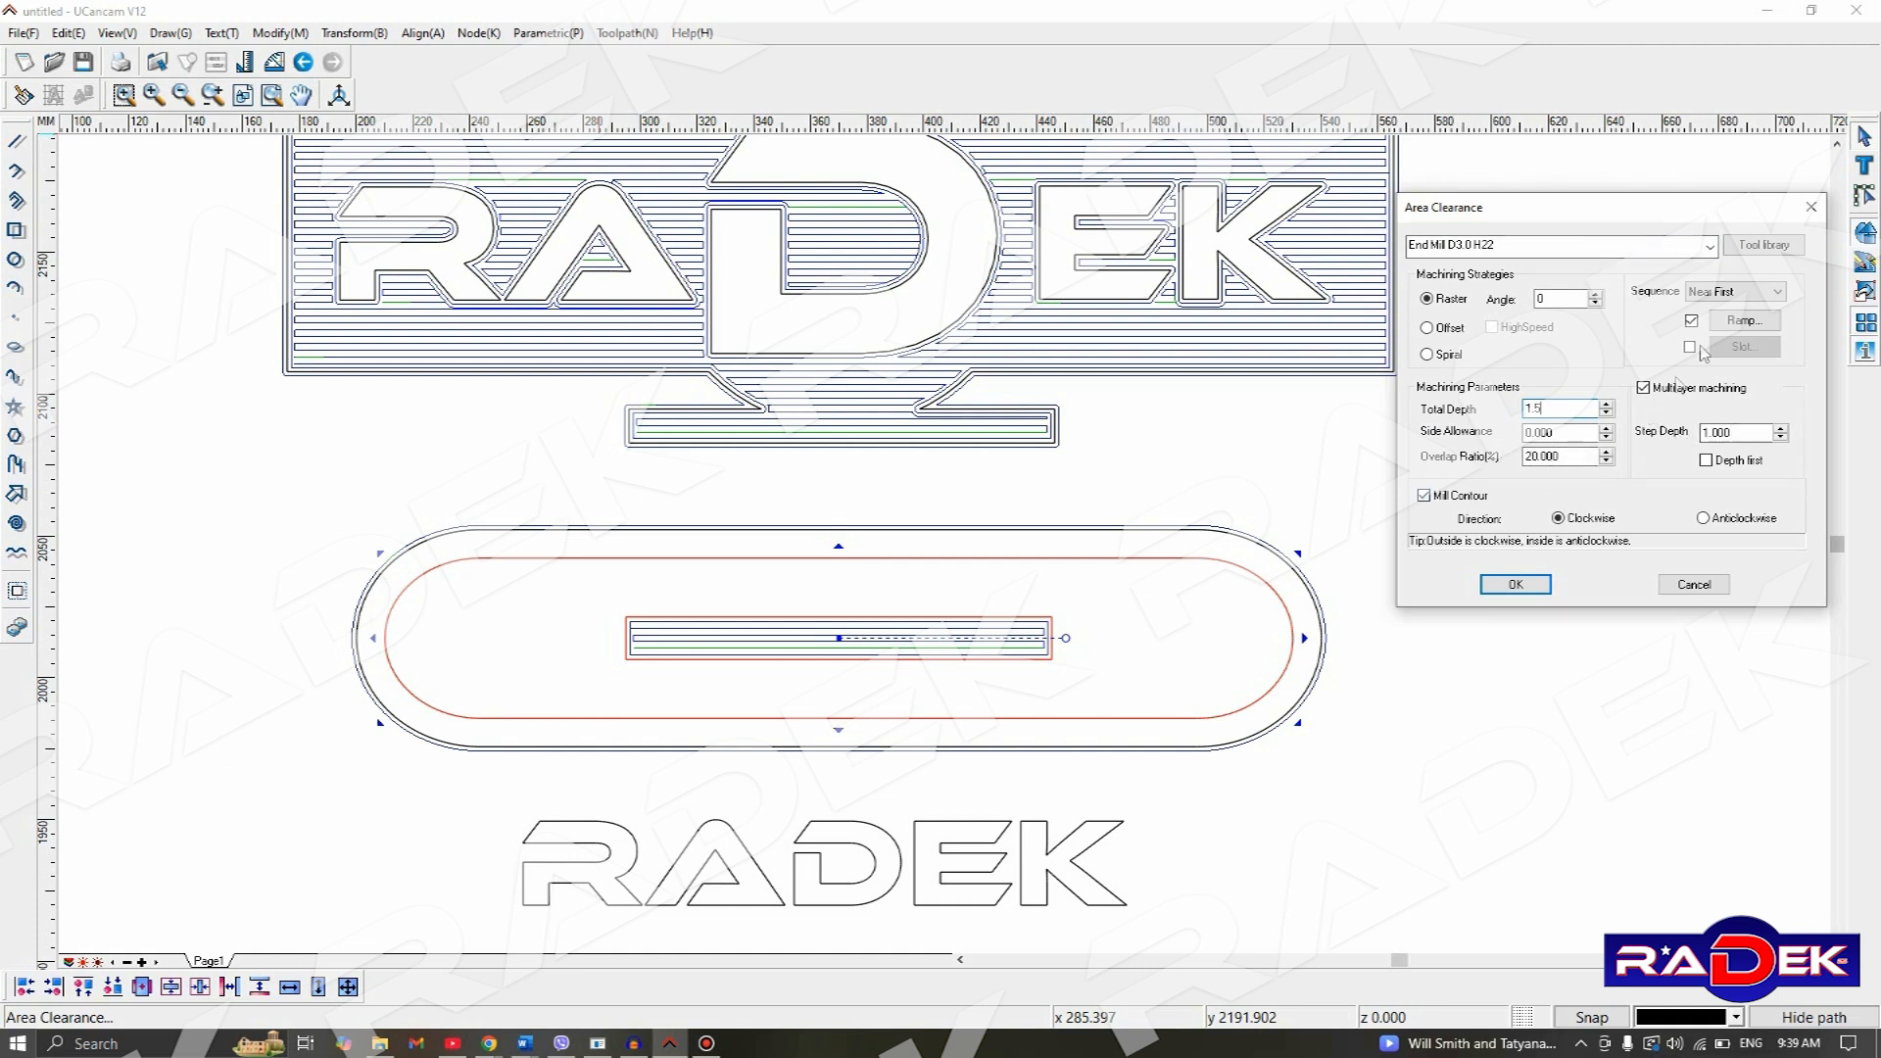
left_click(1506, 583)
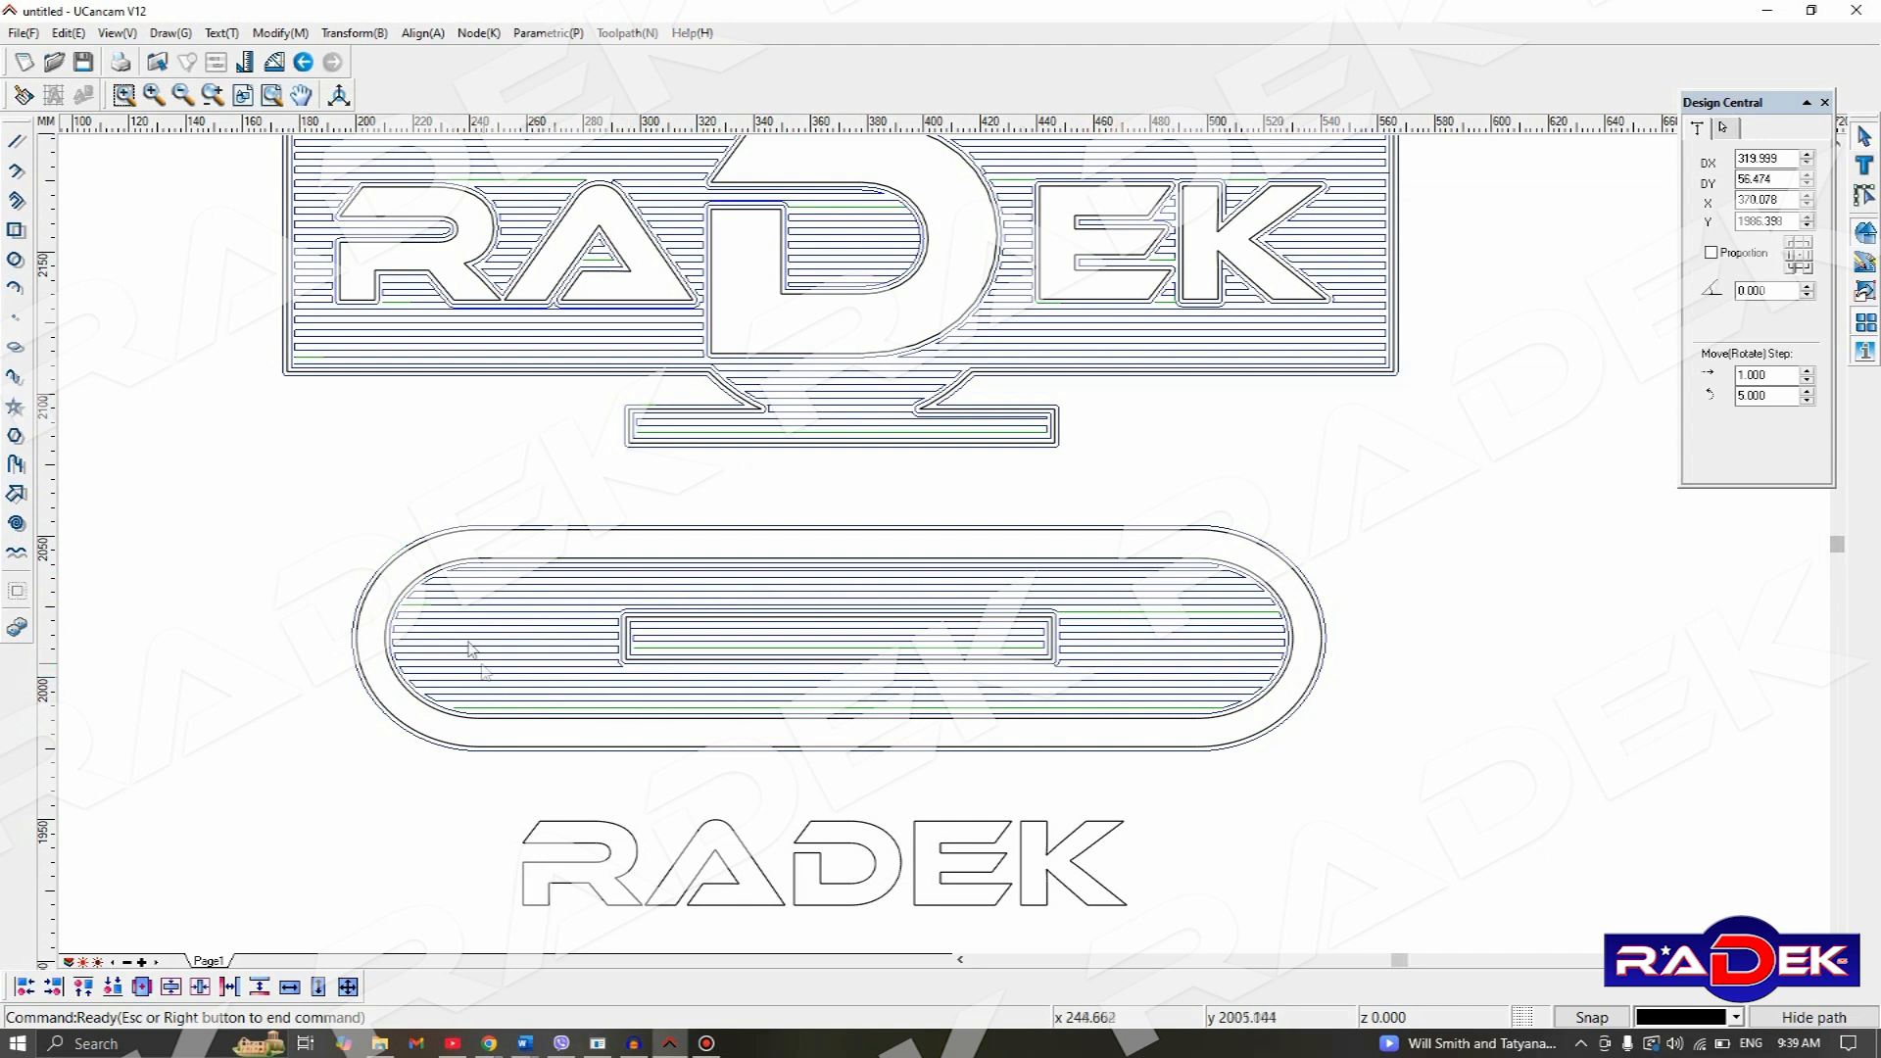
- Output the clearance toolpath around the slot with the RADEK_CNC post processor, changing the file name's test number to test03
left_click(1194, 585)
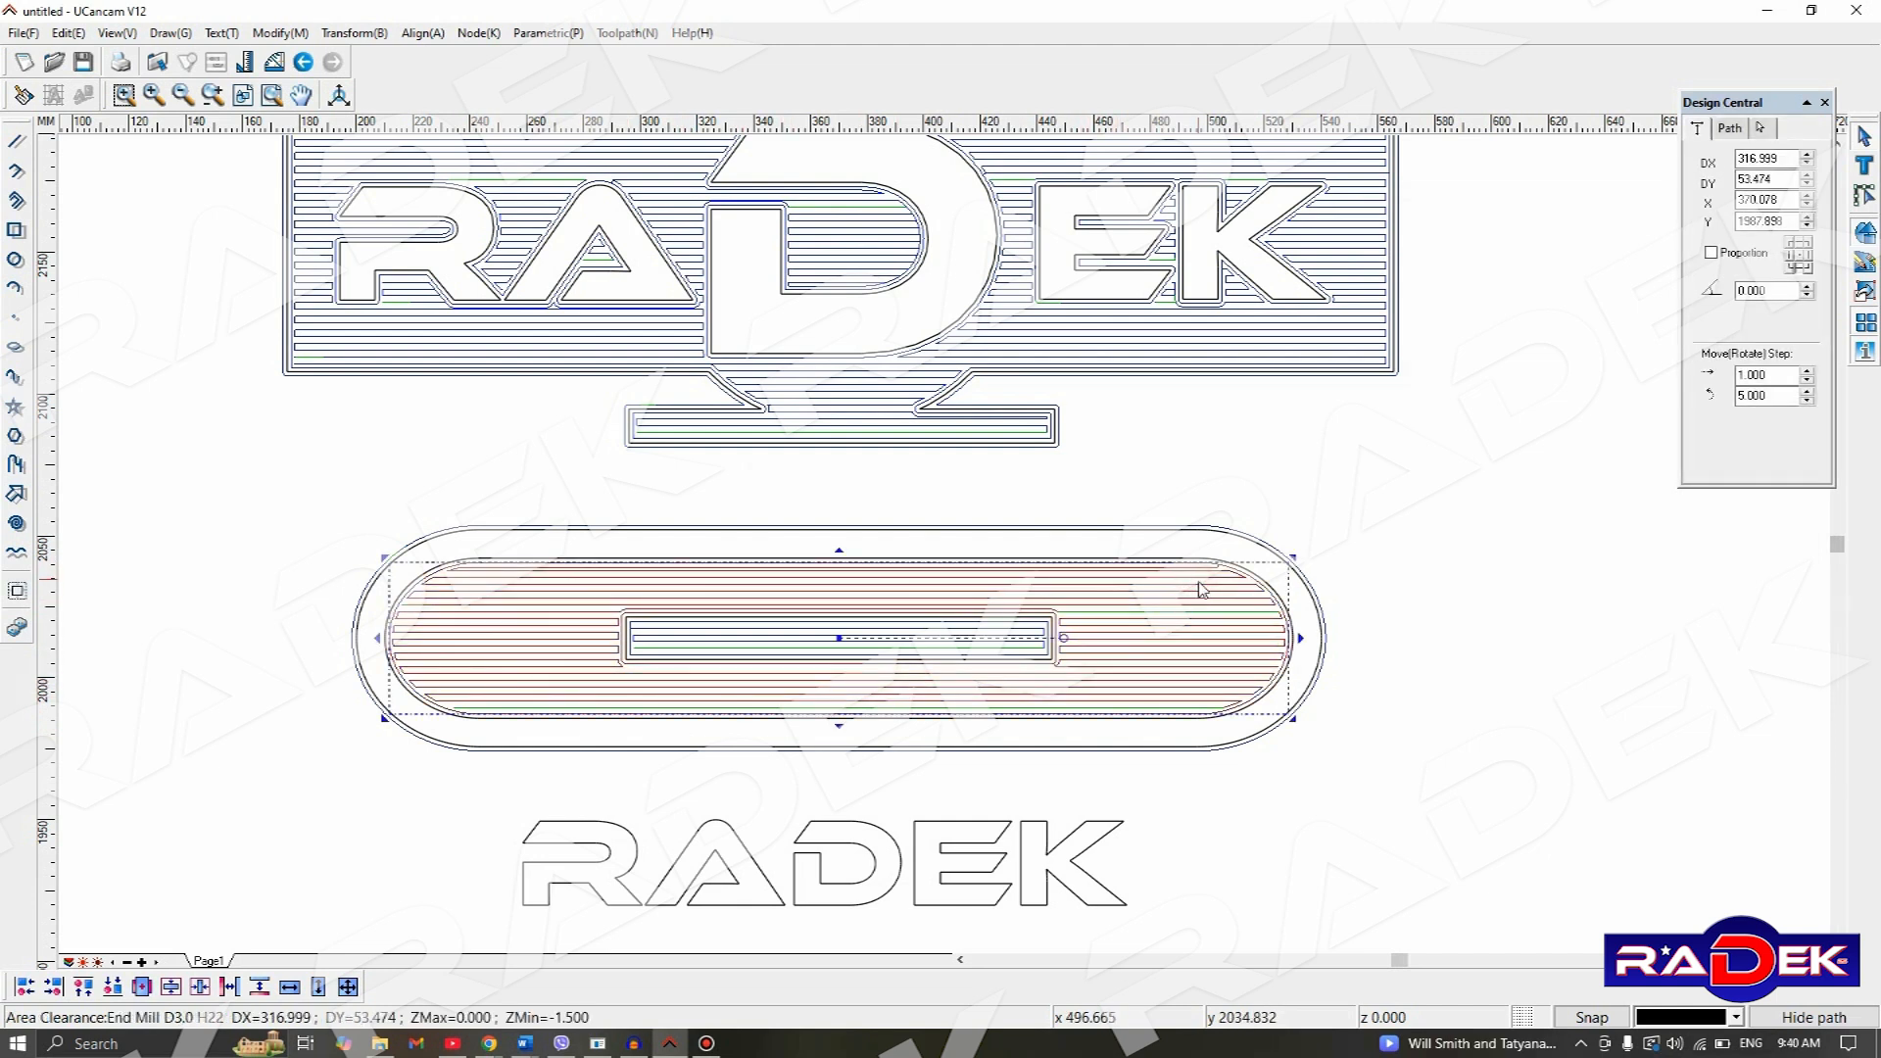
left_click(633, 34)
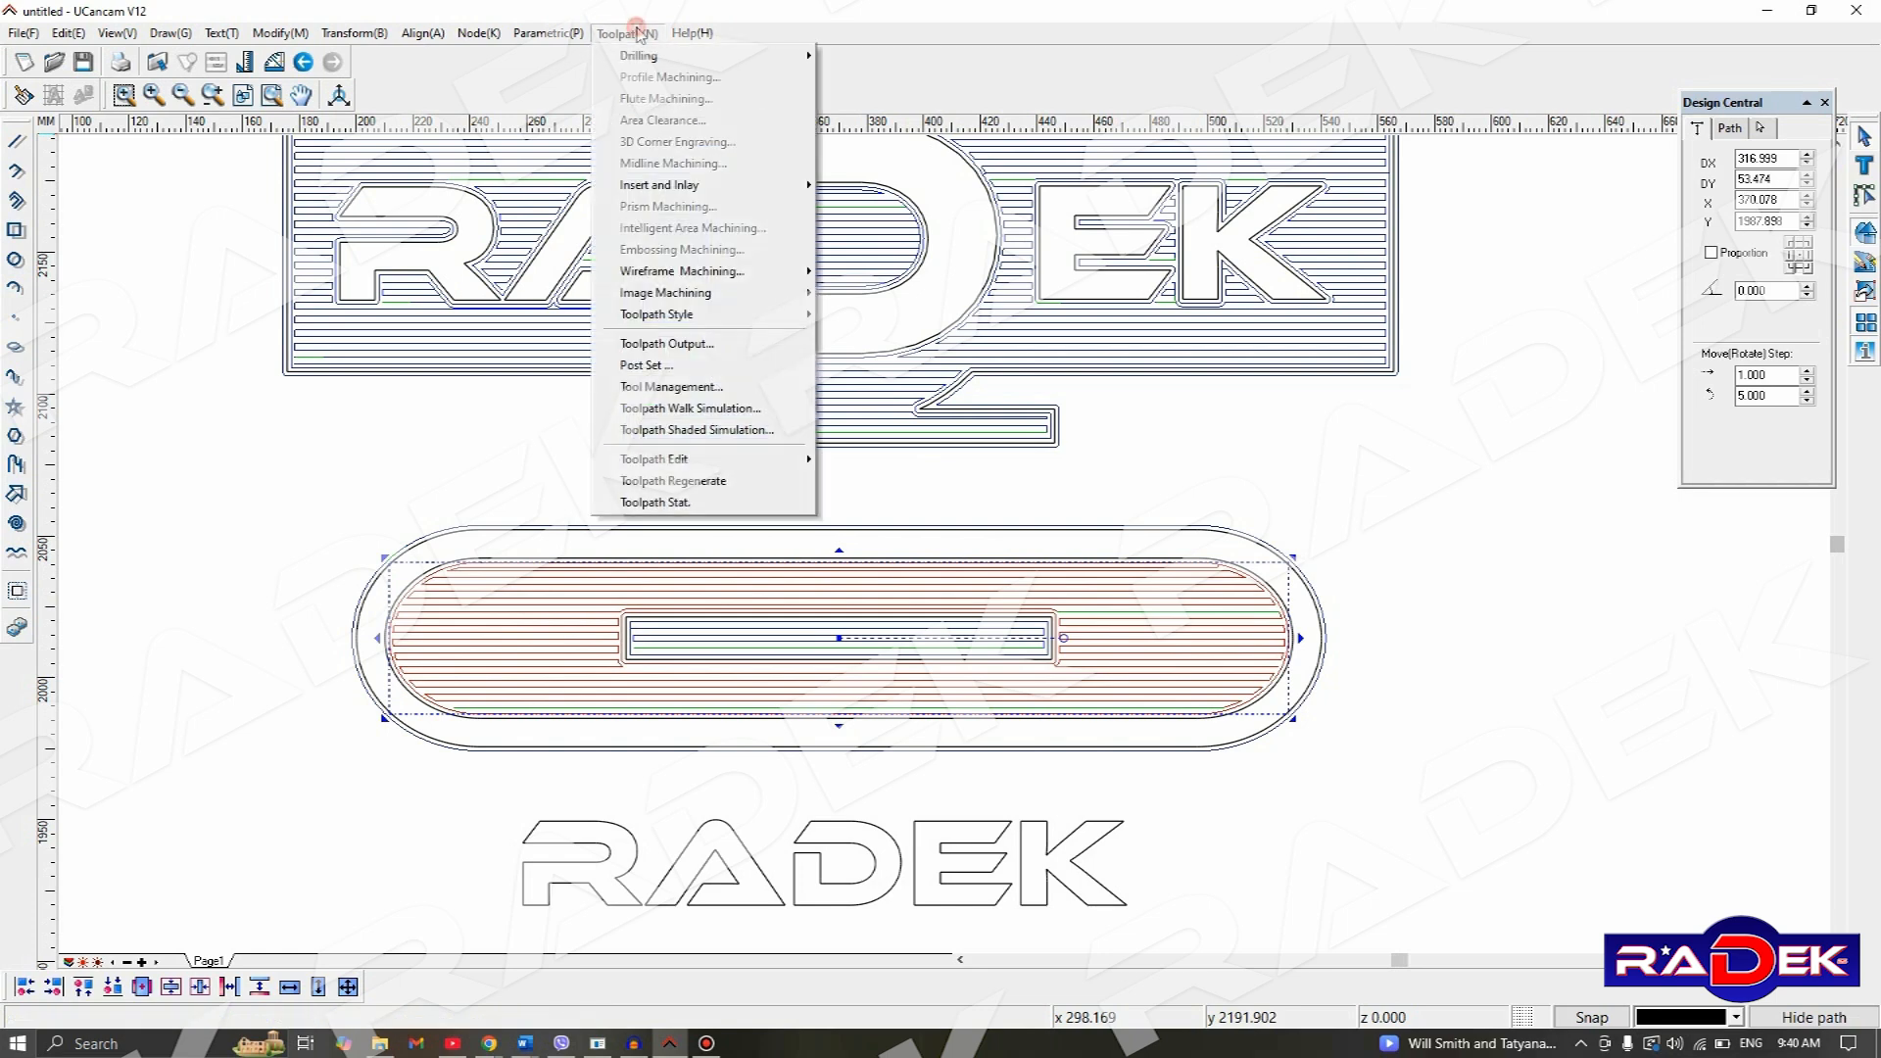
left_click(742, 349)
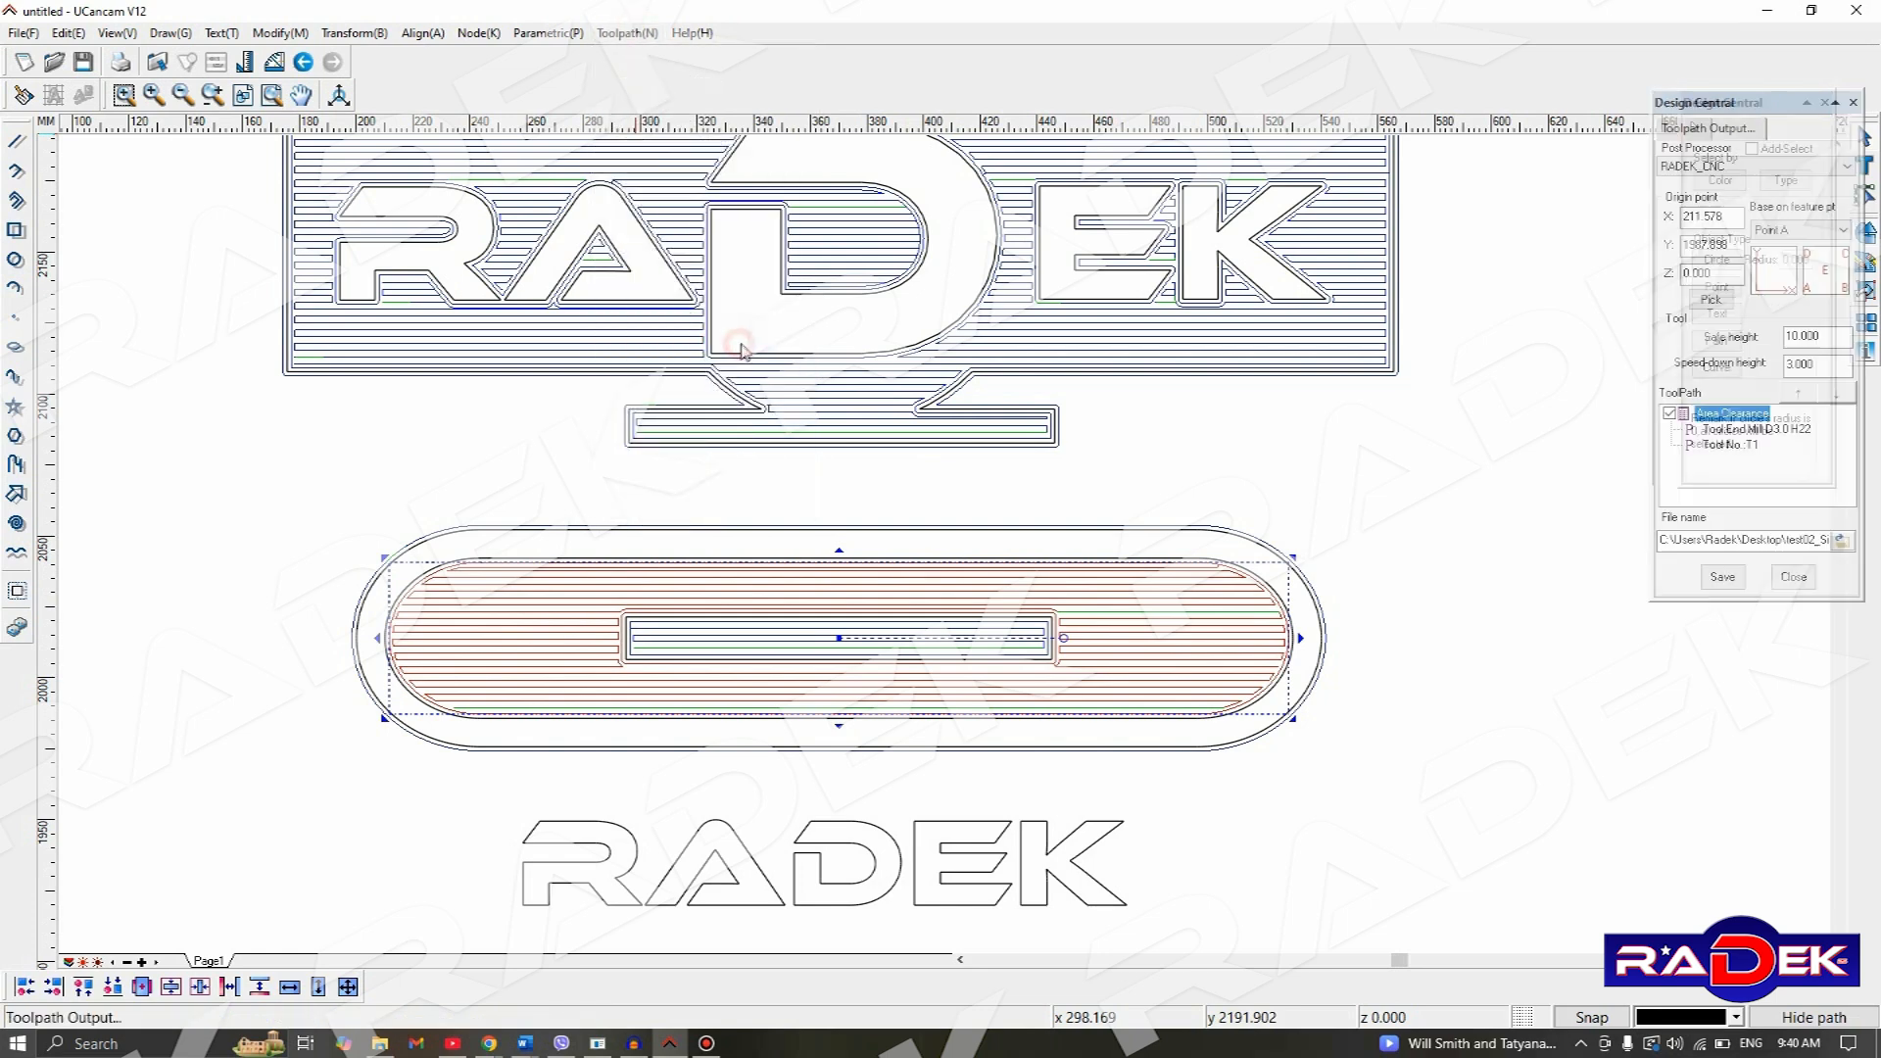
left_click_drag(1815, 540, 1806, 540)
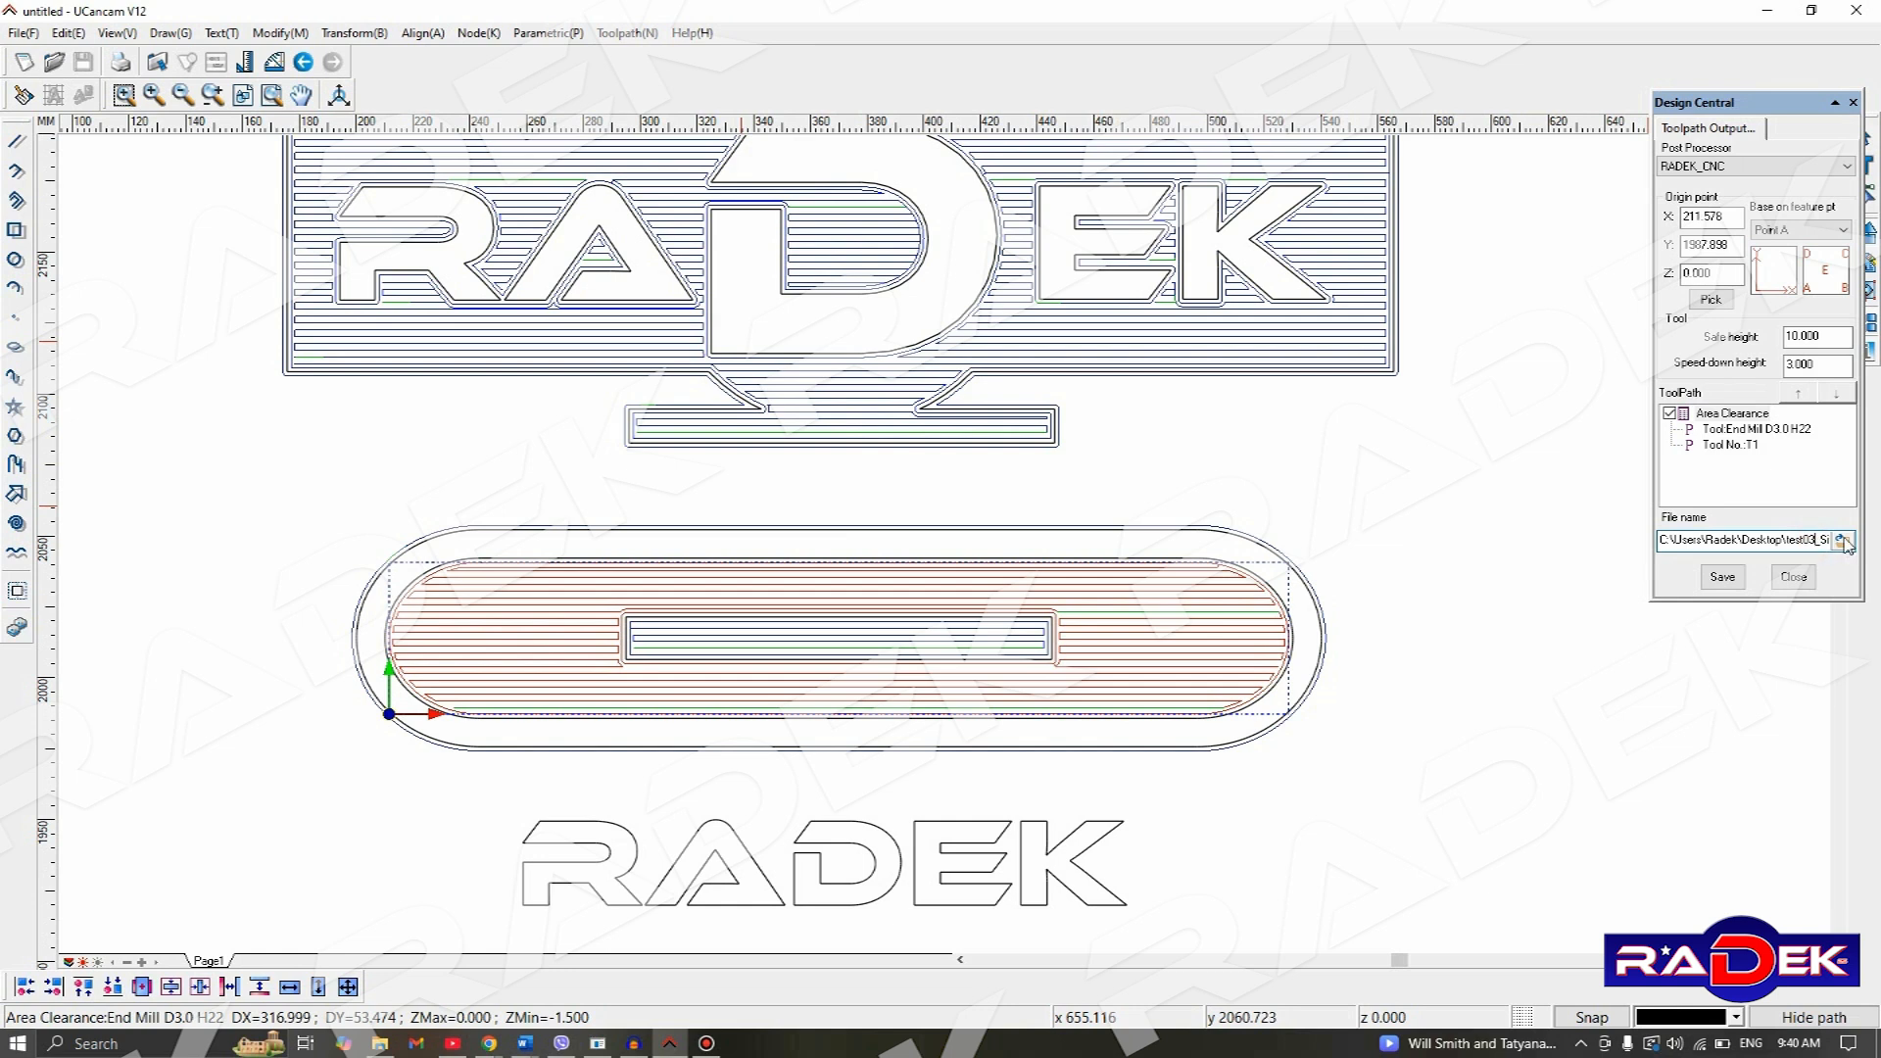
left_click(1717, 586)
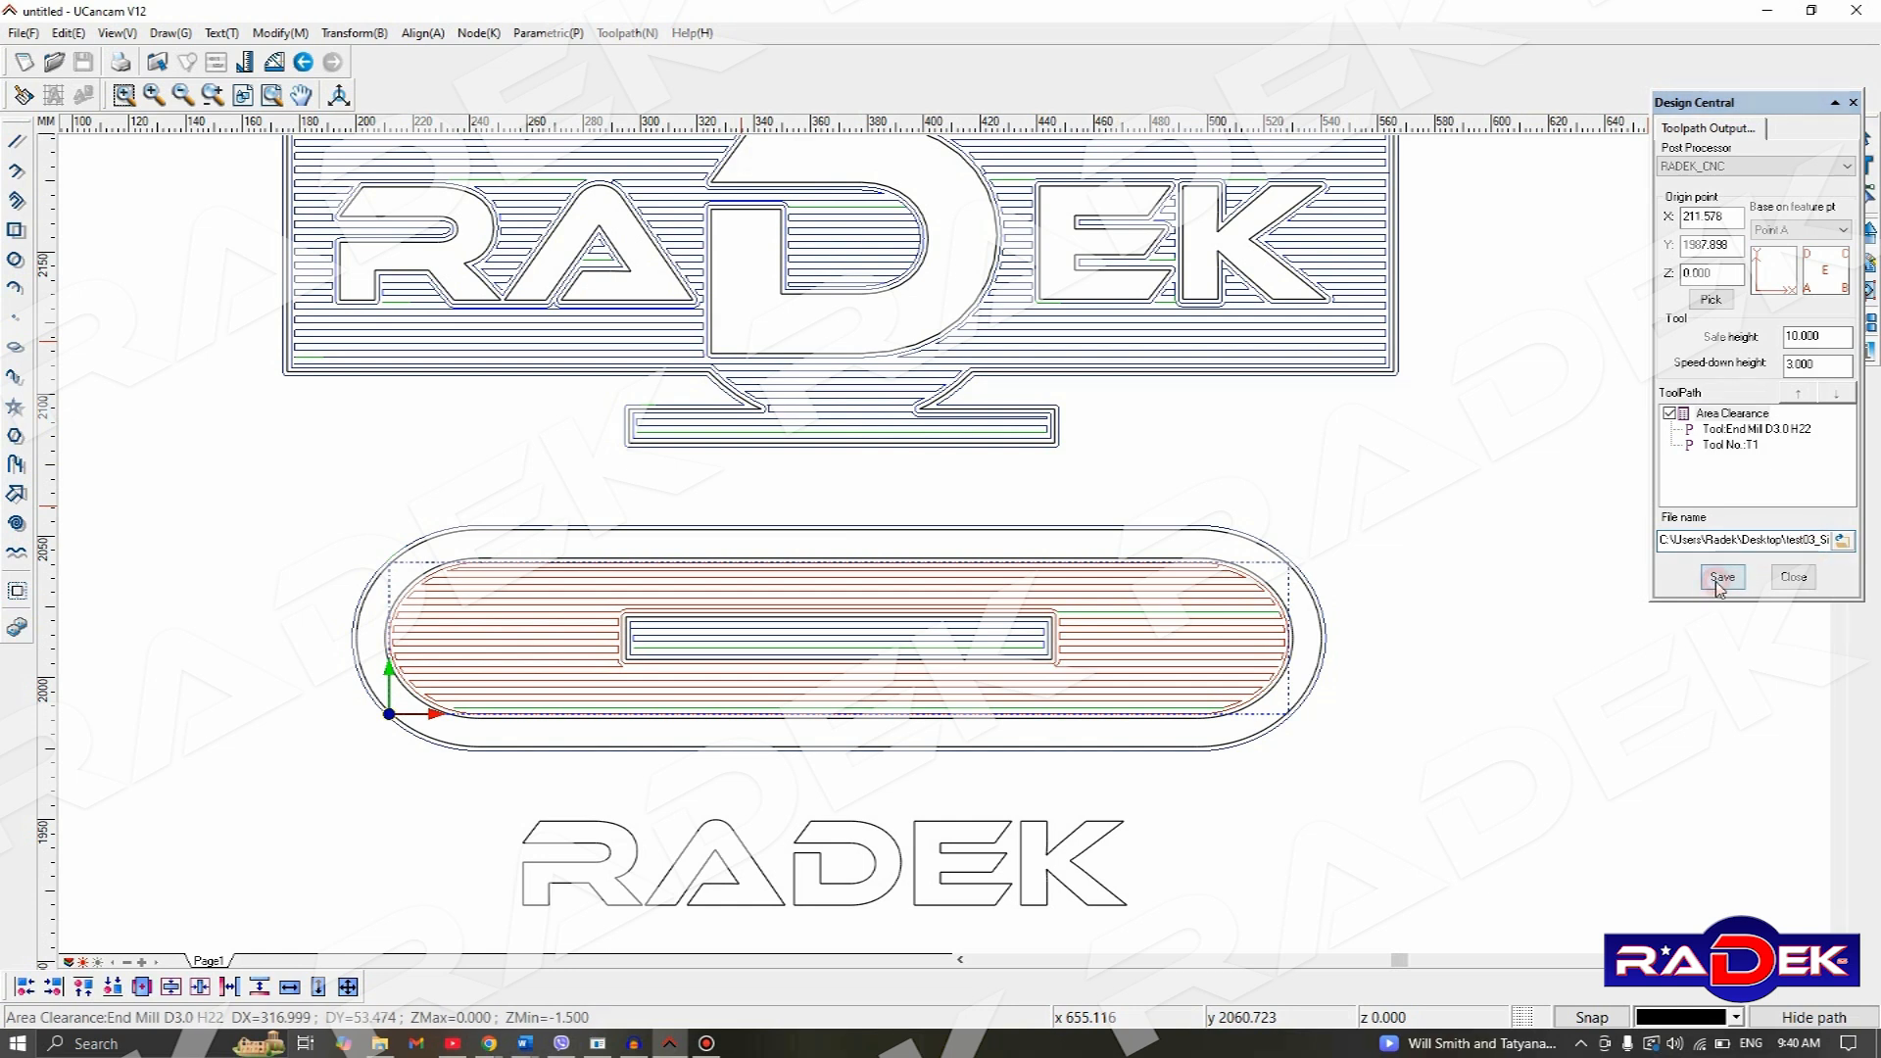
left_click(1781, 580)
left_click(1427, 580)
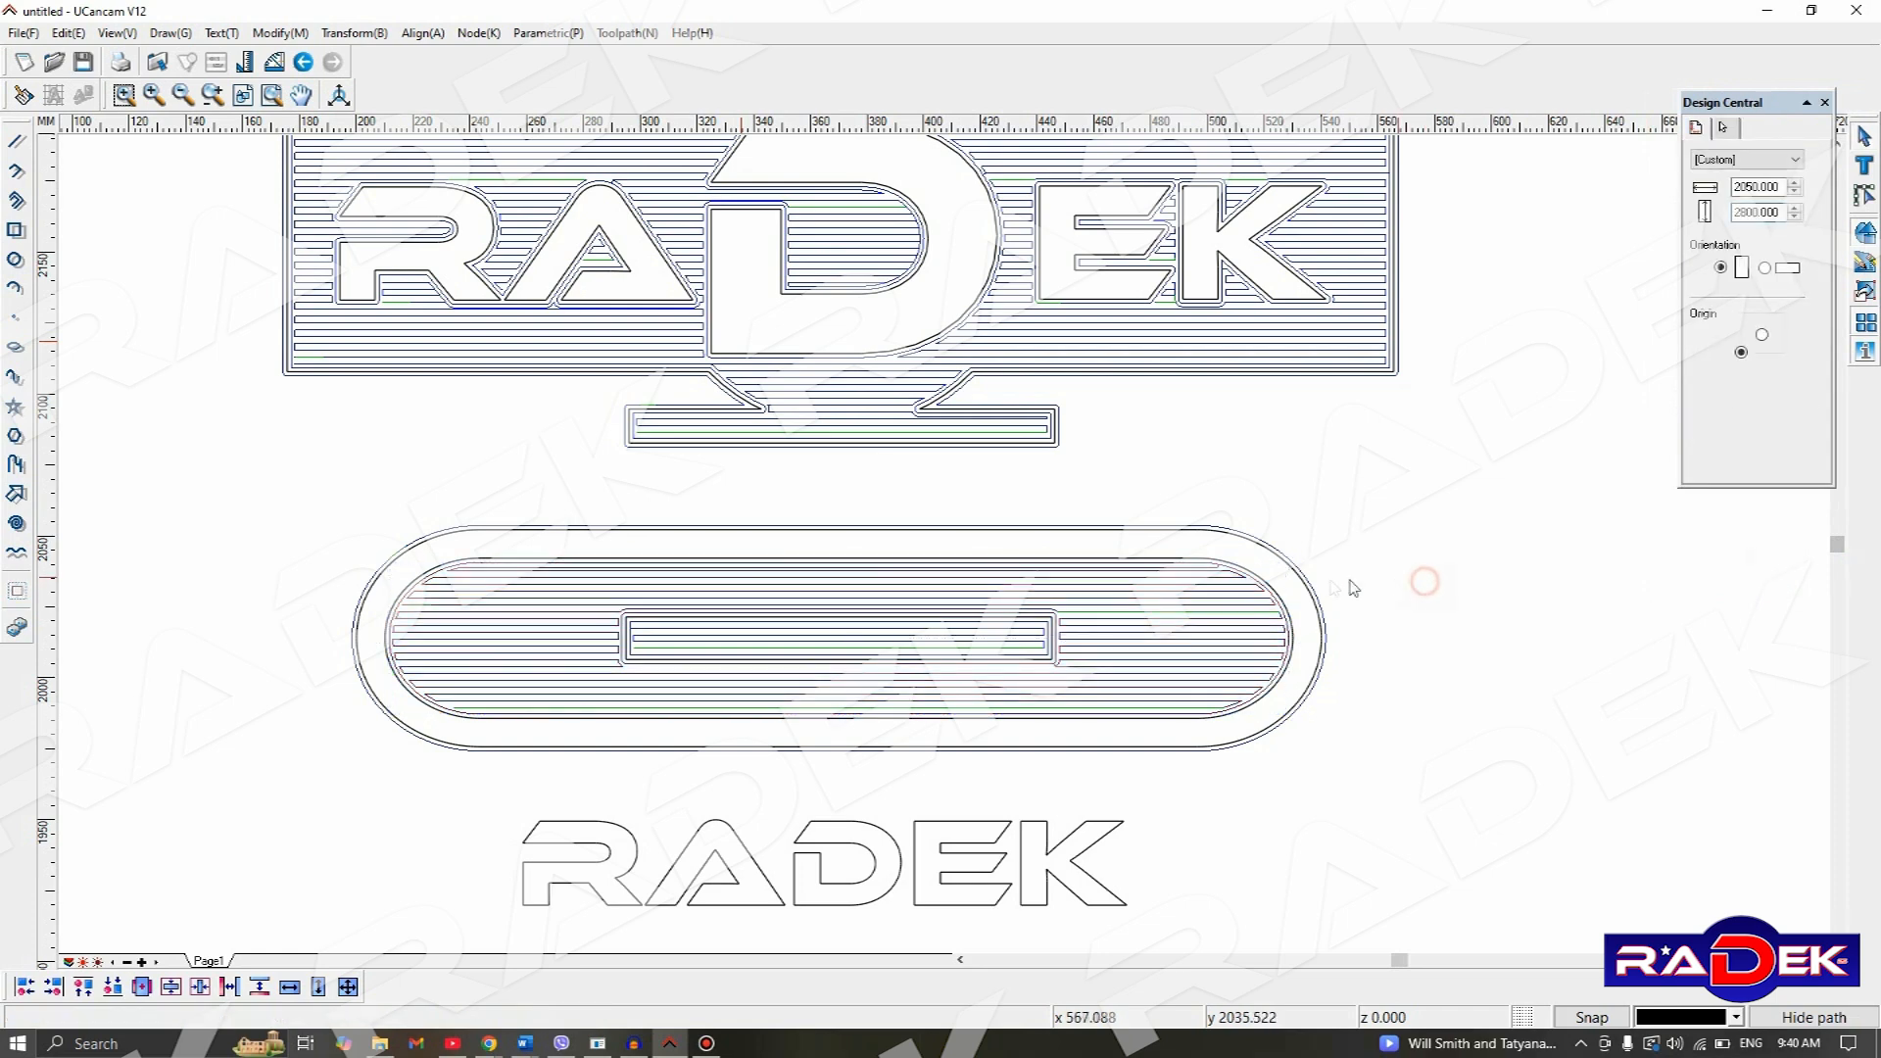
- Output the base's outer profile machining toolpath with the RADEK_CNC post processor, changing the test number in the file name
left_click(1314, 592)
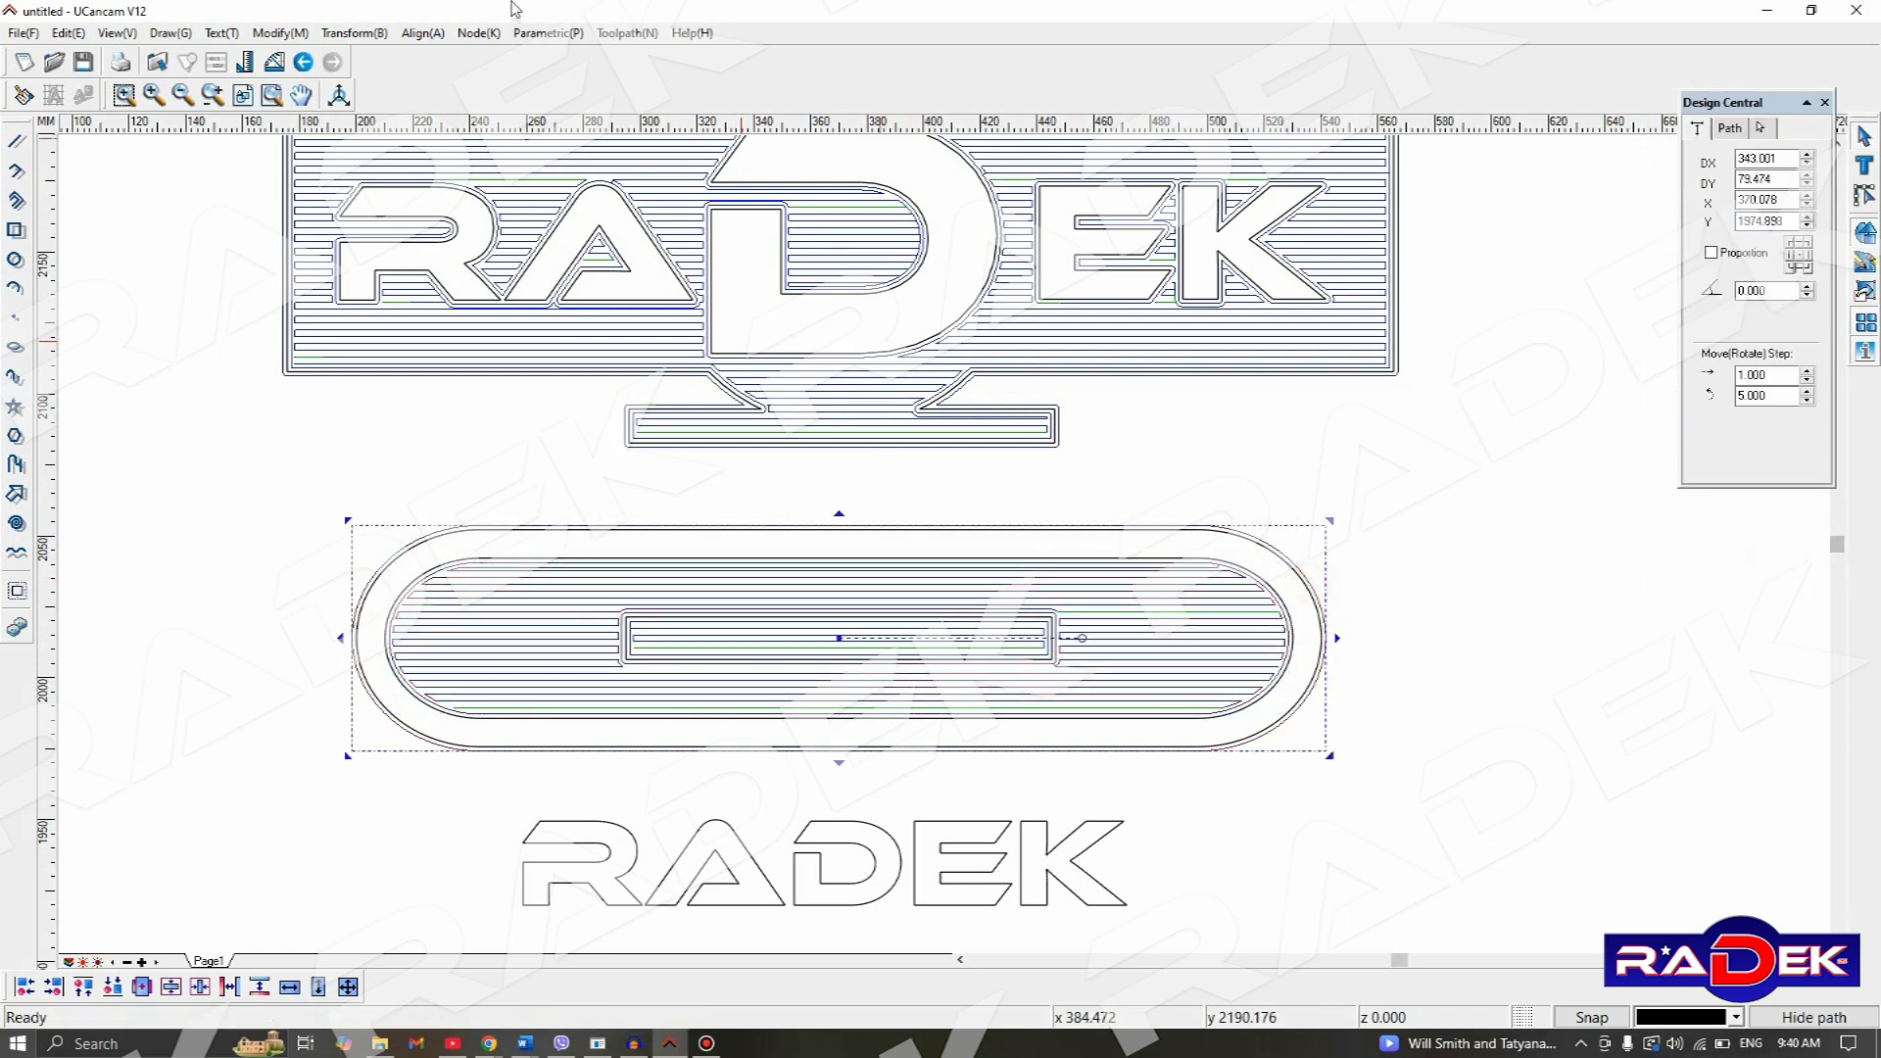
left_click(627, 33)
left_click(666, 344)
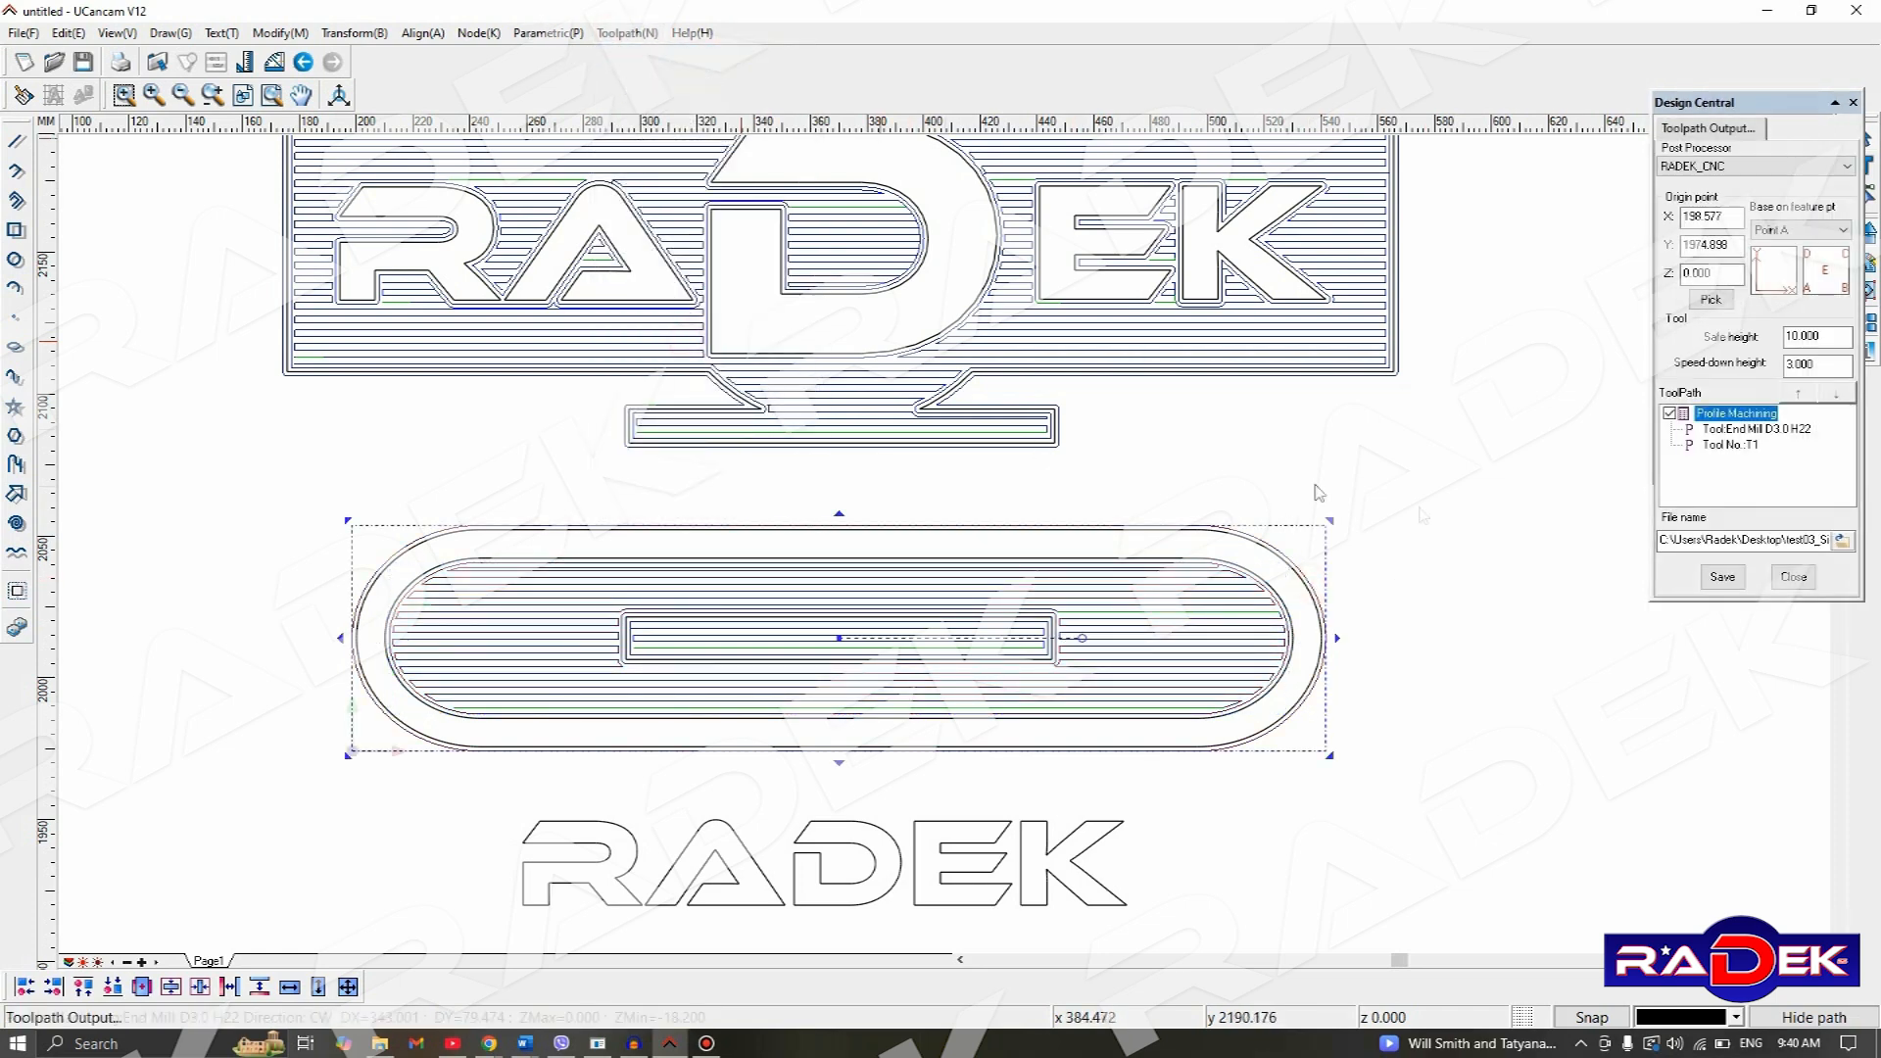
left_click(1812, 541)
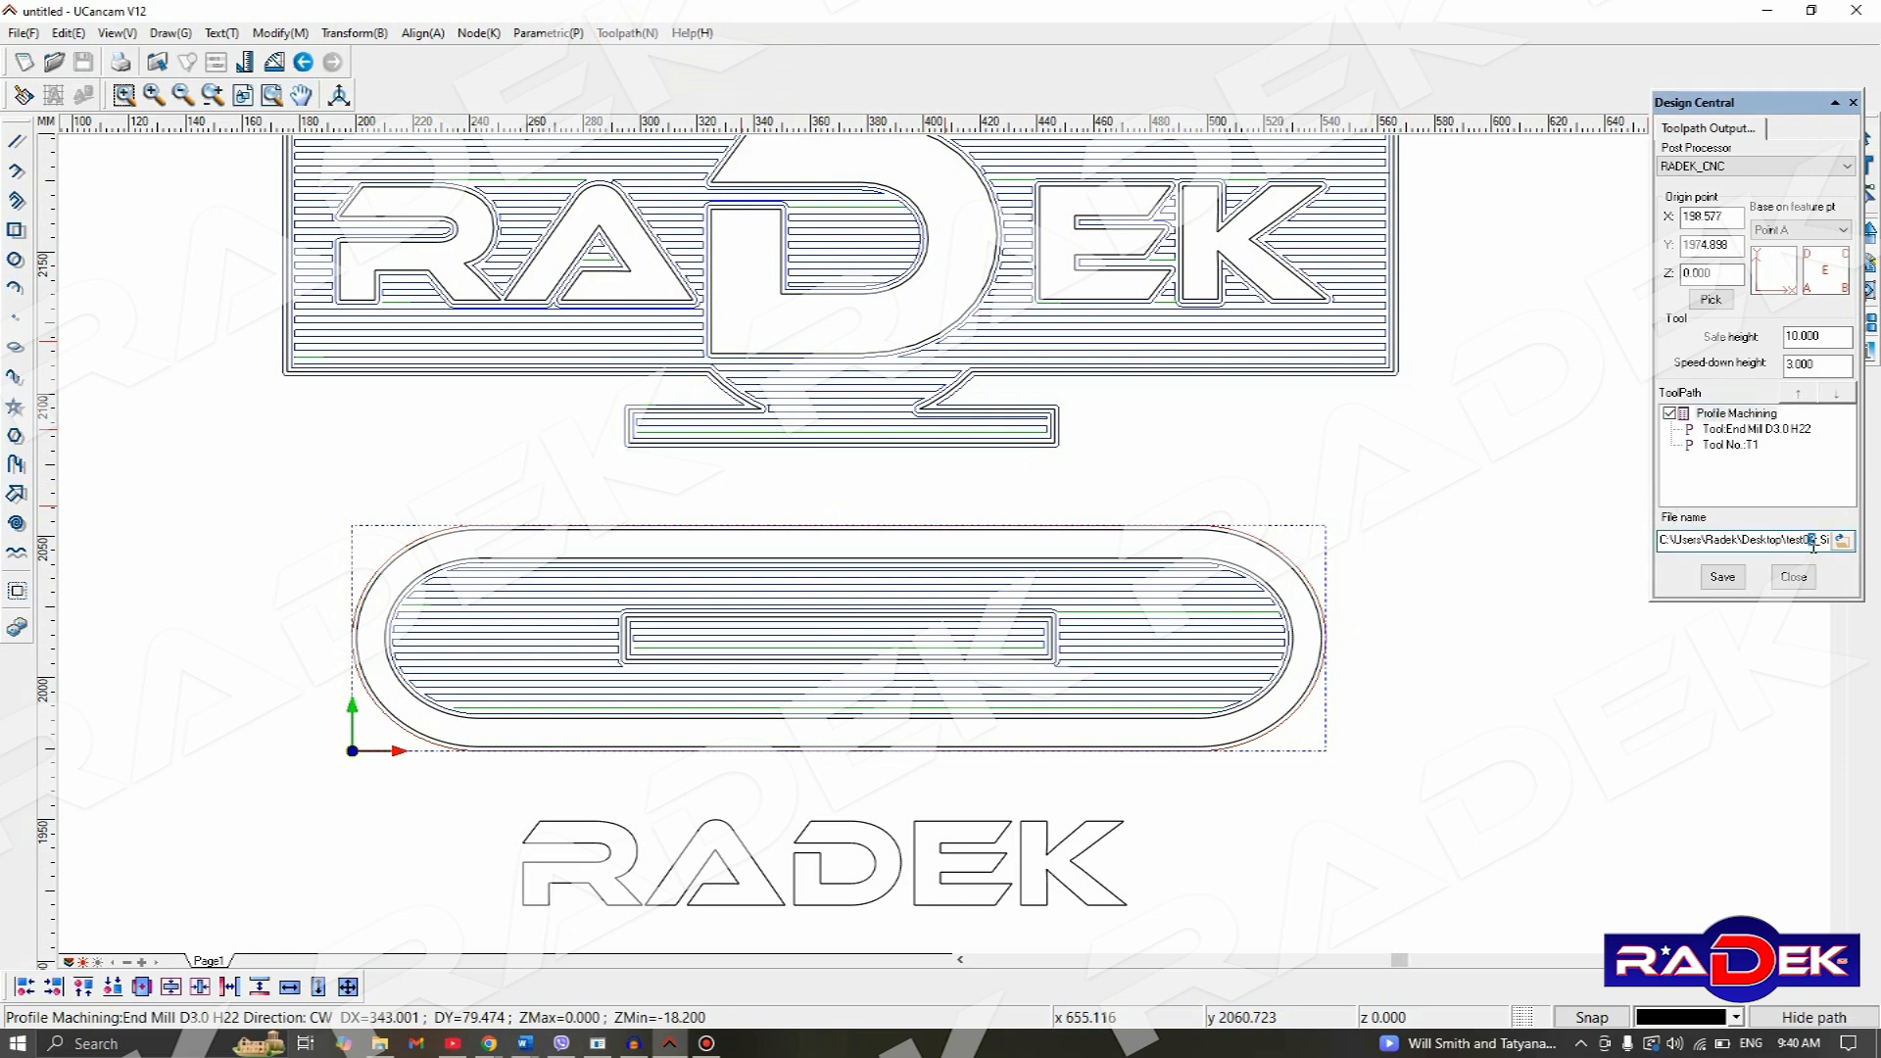
left_click(1722, 576)
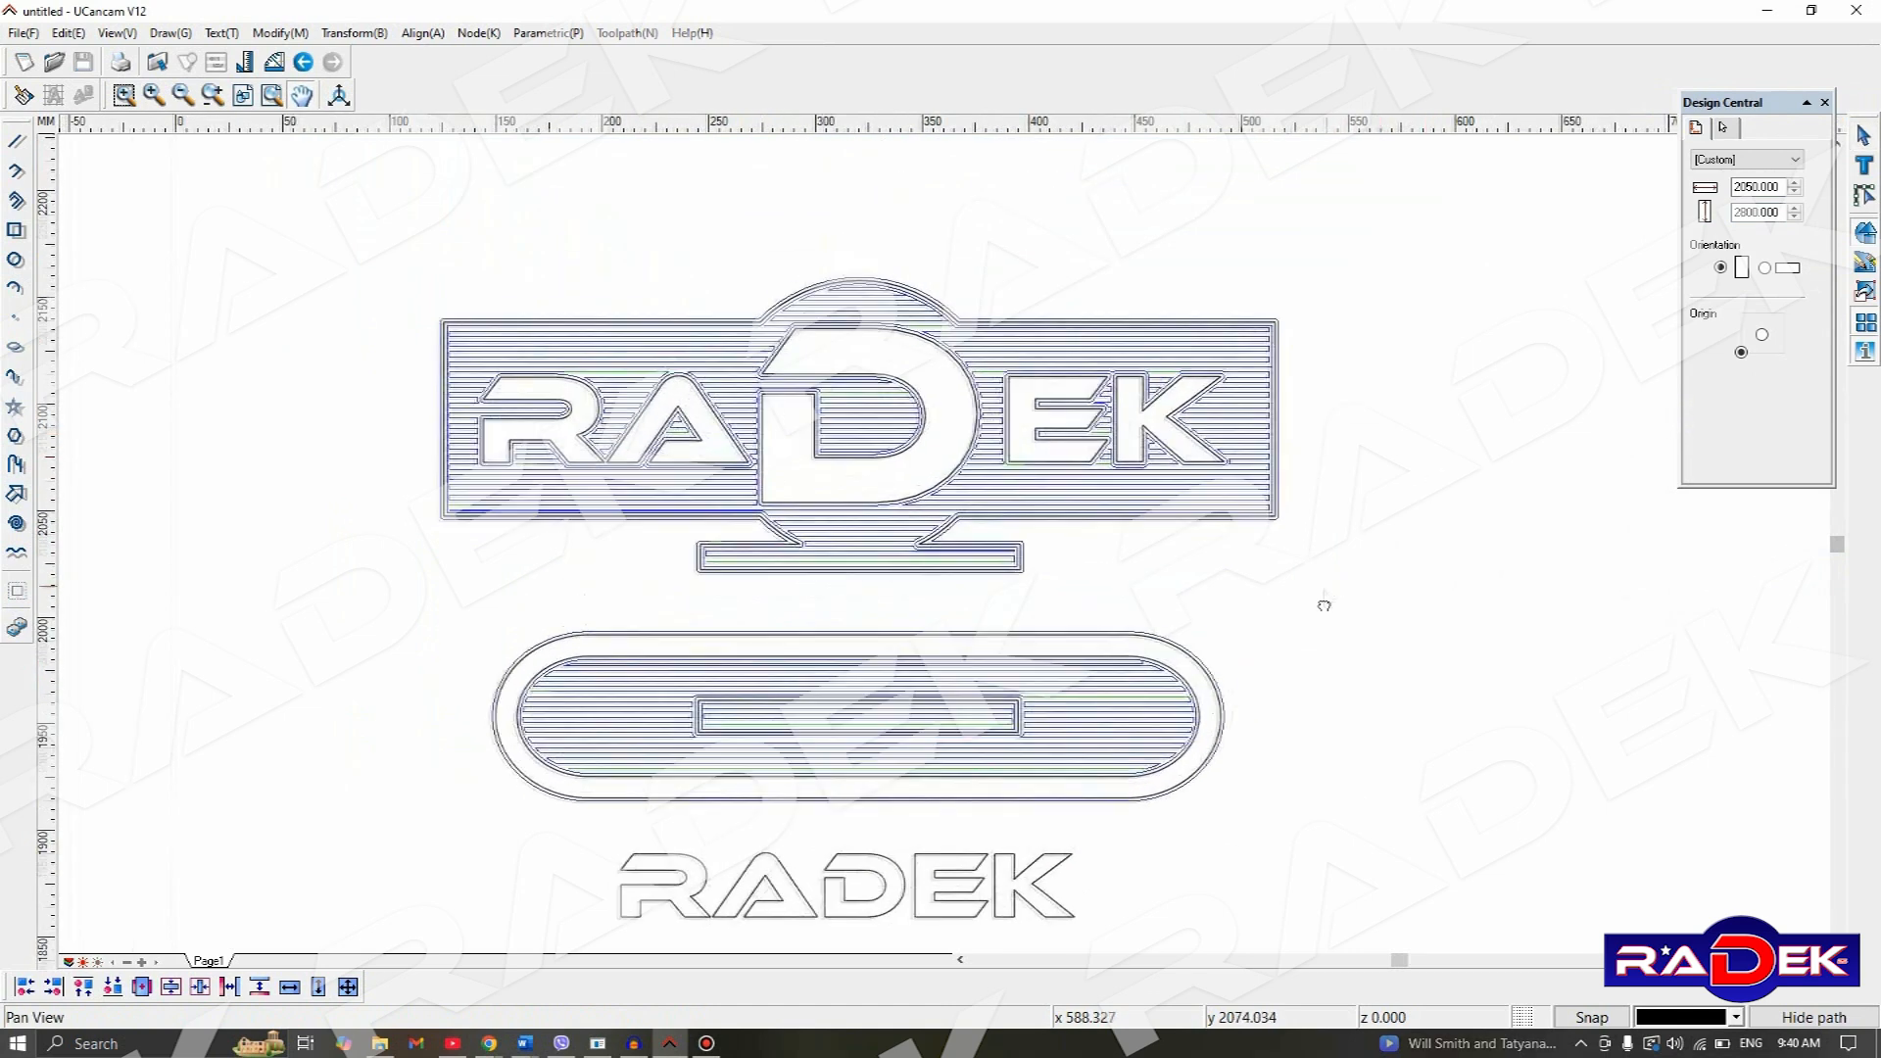
- Delete the spare RADEK lettering outlines below the rounded base
mouse_move(540, 816)
left_mouse_down()
mouse_move(591, 851)
mouse_move(1181, 926)
left_mouse_up()
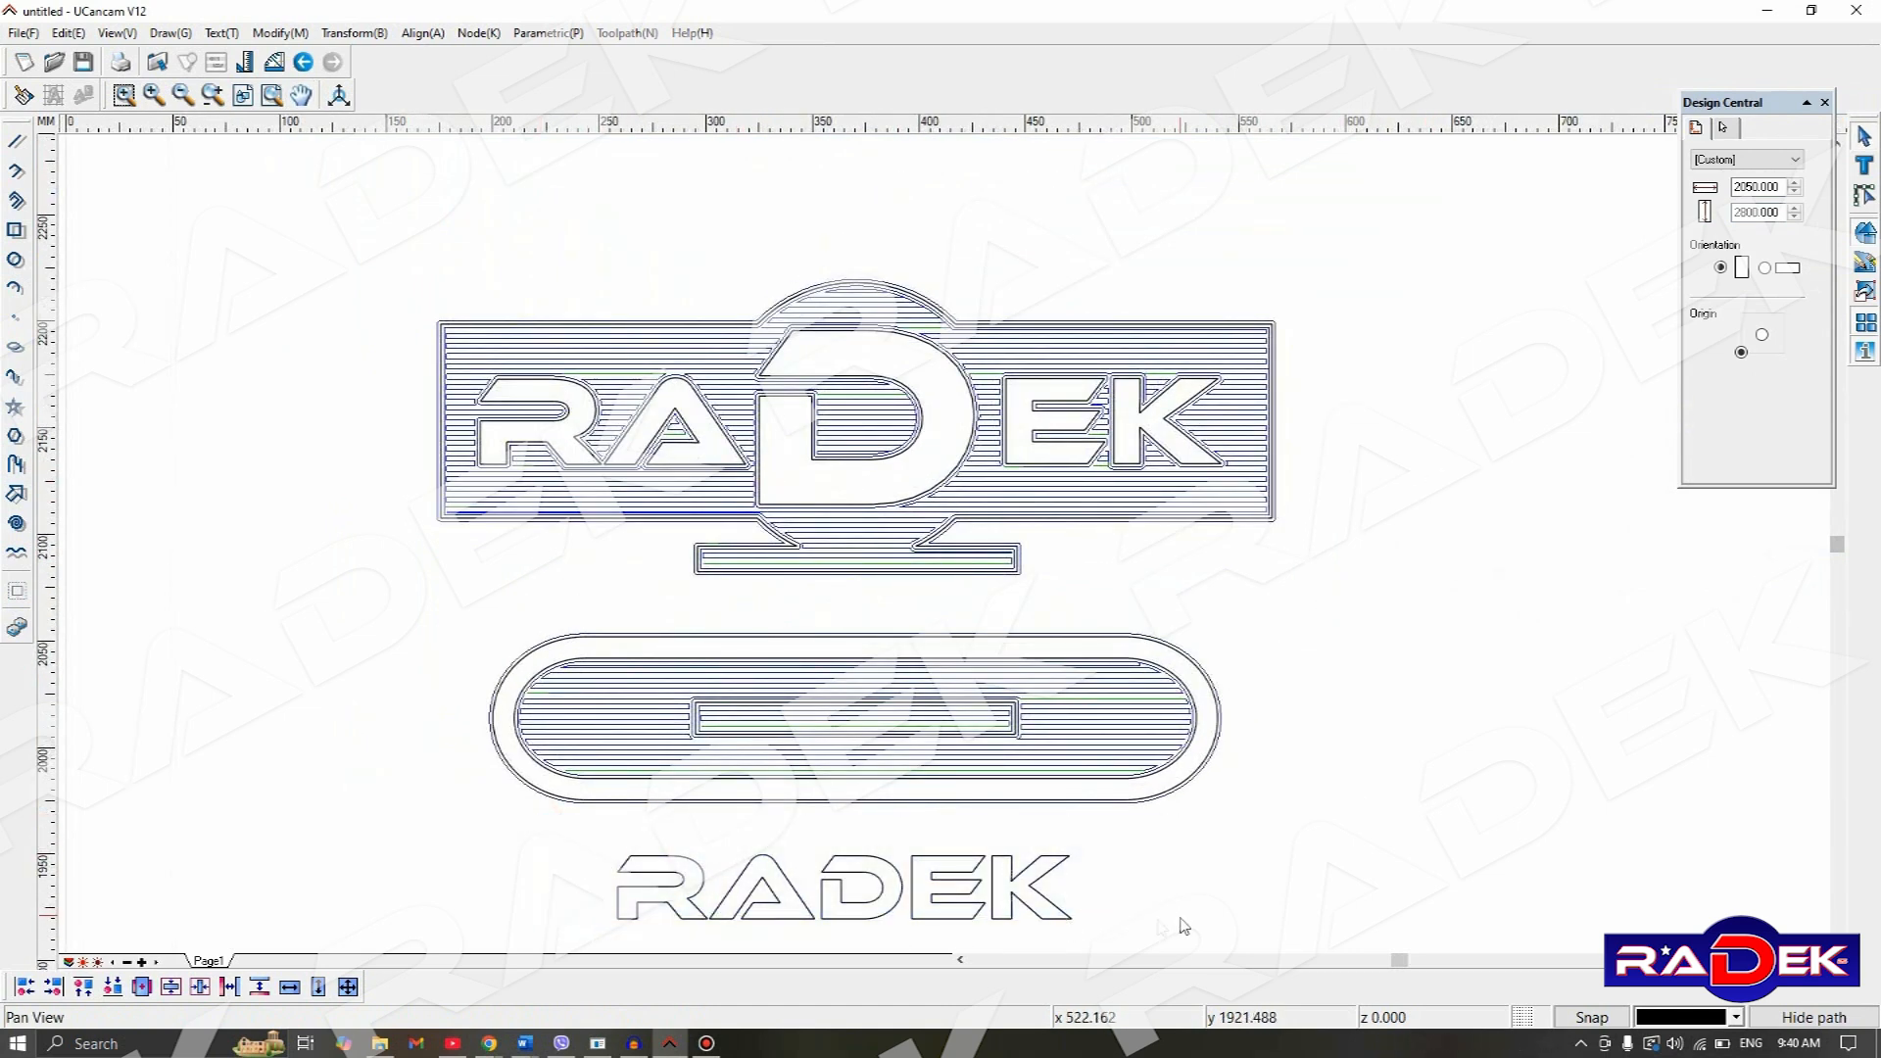
left_click_drag(763, 823, 1316, 953)
key("Delete")
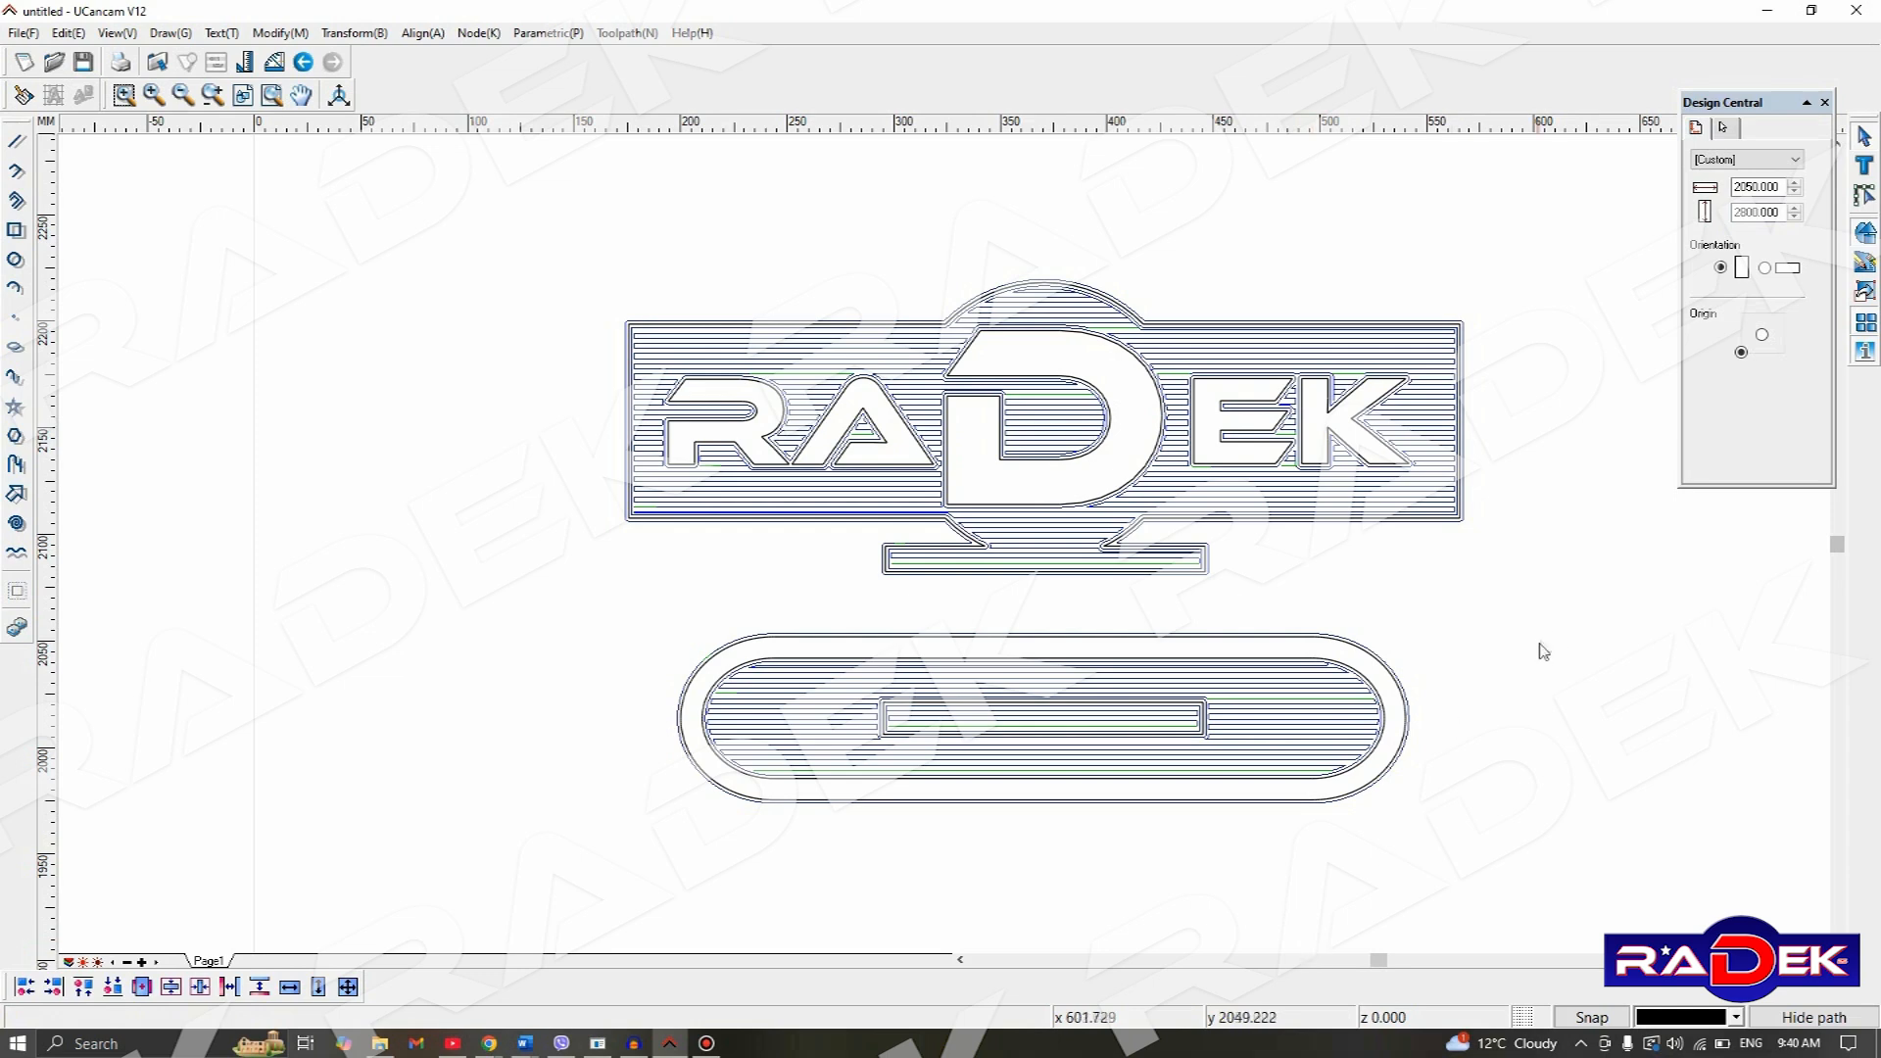
scroll(1479, 651, "down", 2)
middle_click_drag(1527, 660, 1157, 588)
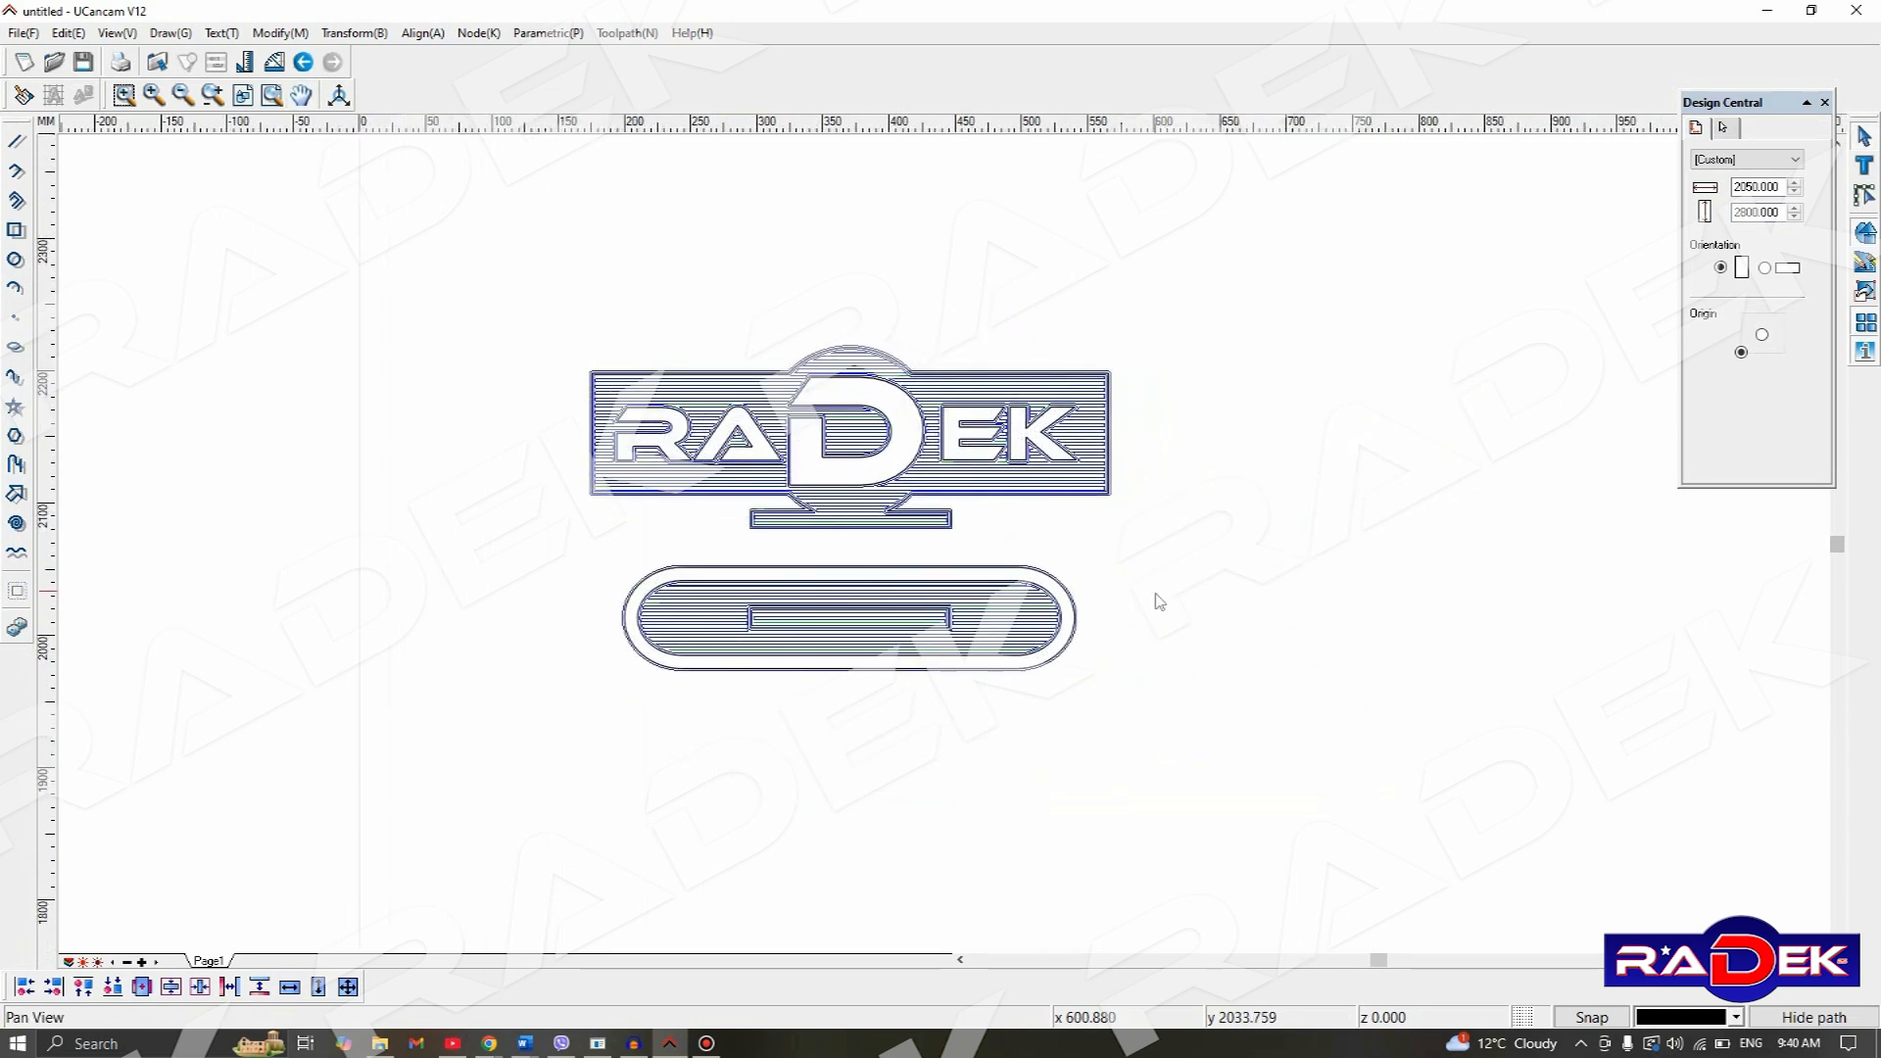